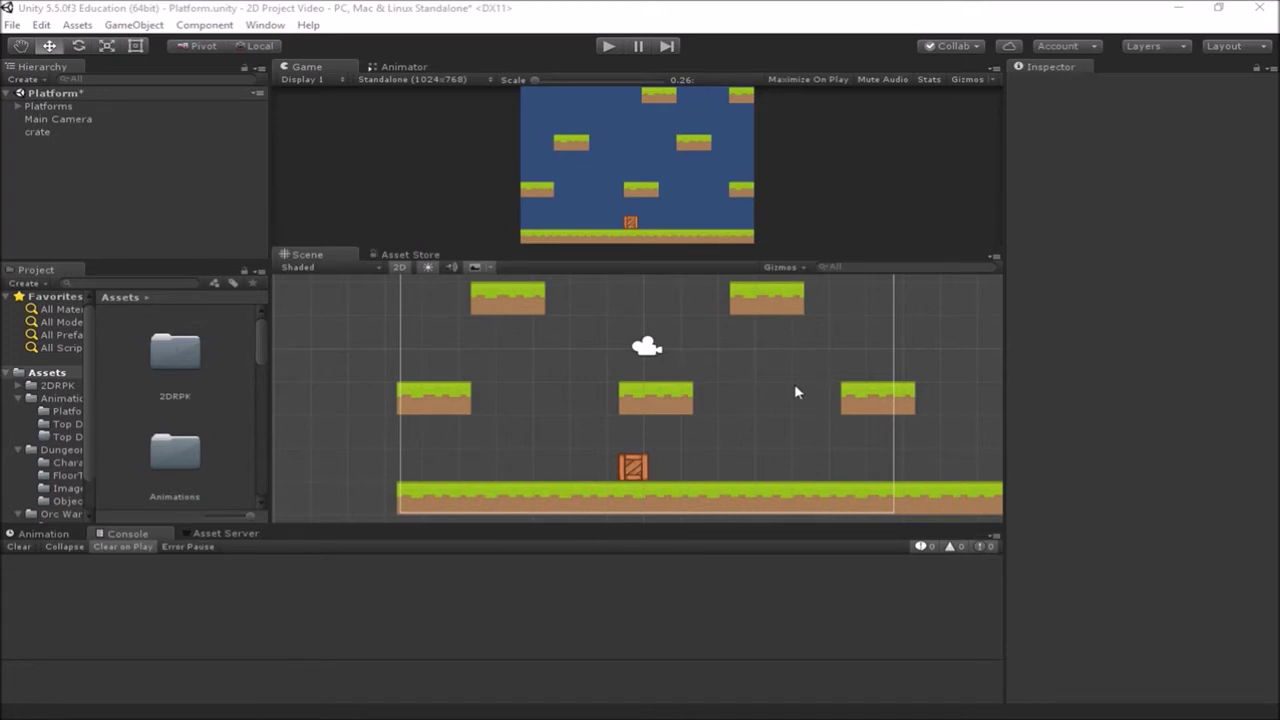
Open the Art folder inside Orc Warrior in the project assets and browse its sprites
{"action": "middle_click_drag", "start_coordinate": [786, 389], "coordinate": [680, 382]}
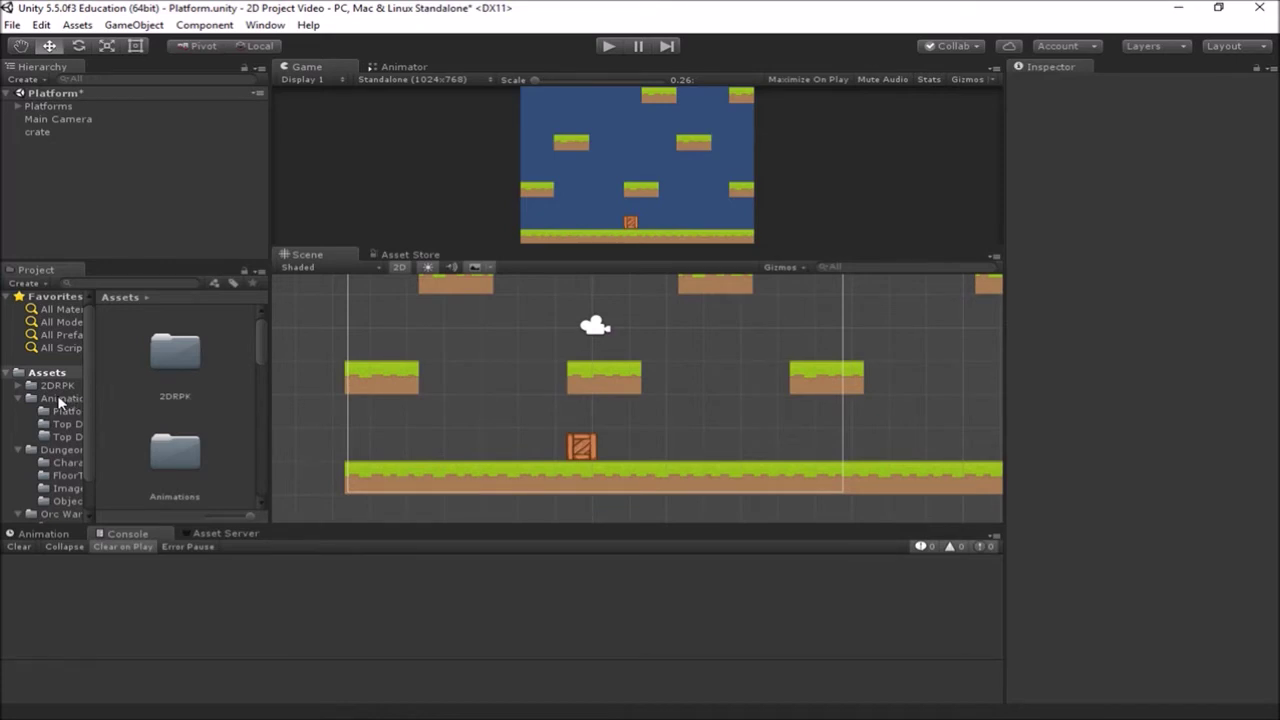
{"action": "scroll", "coordinate": [58, 430], "scroll_direction": "down", "scroll_amount": 2}
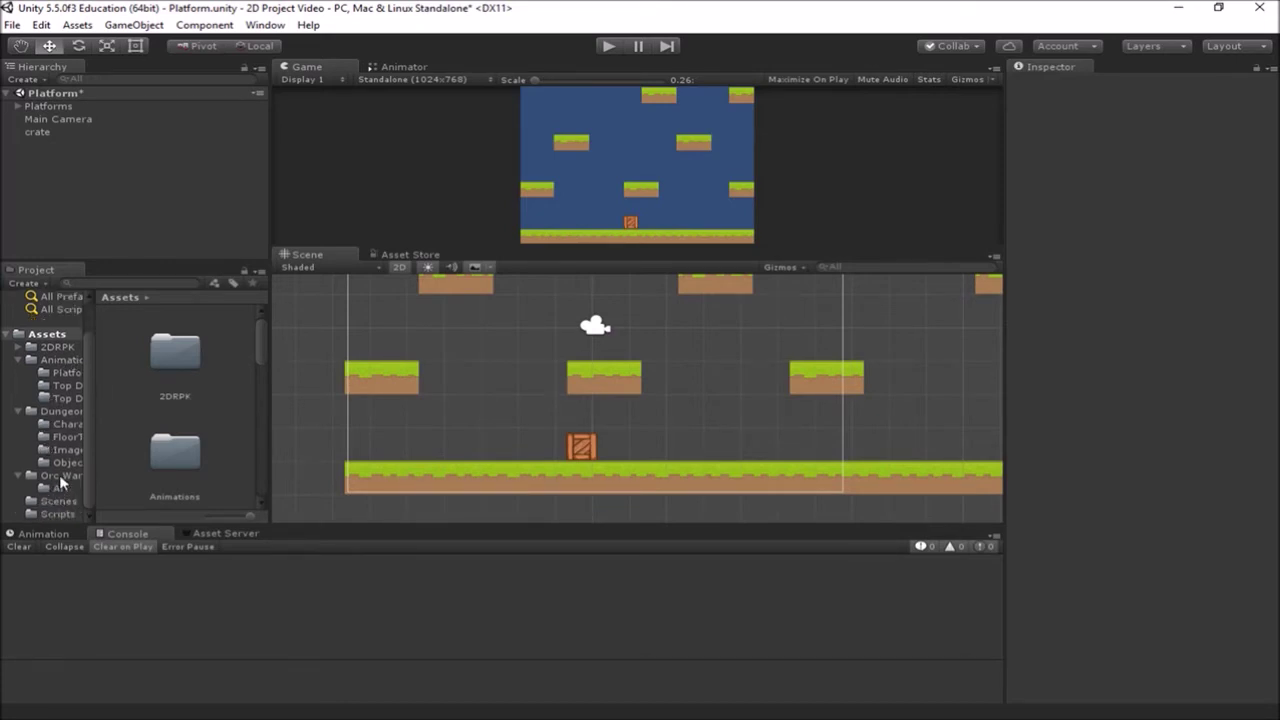
{"action": "left_click", "coordinate": [62, 488]}
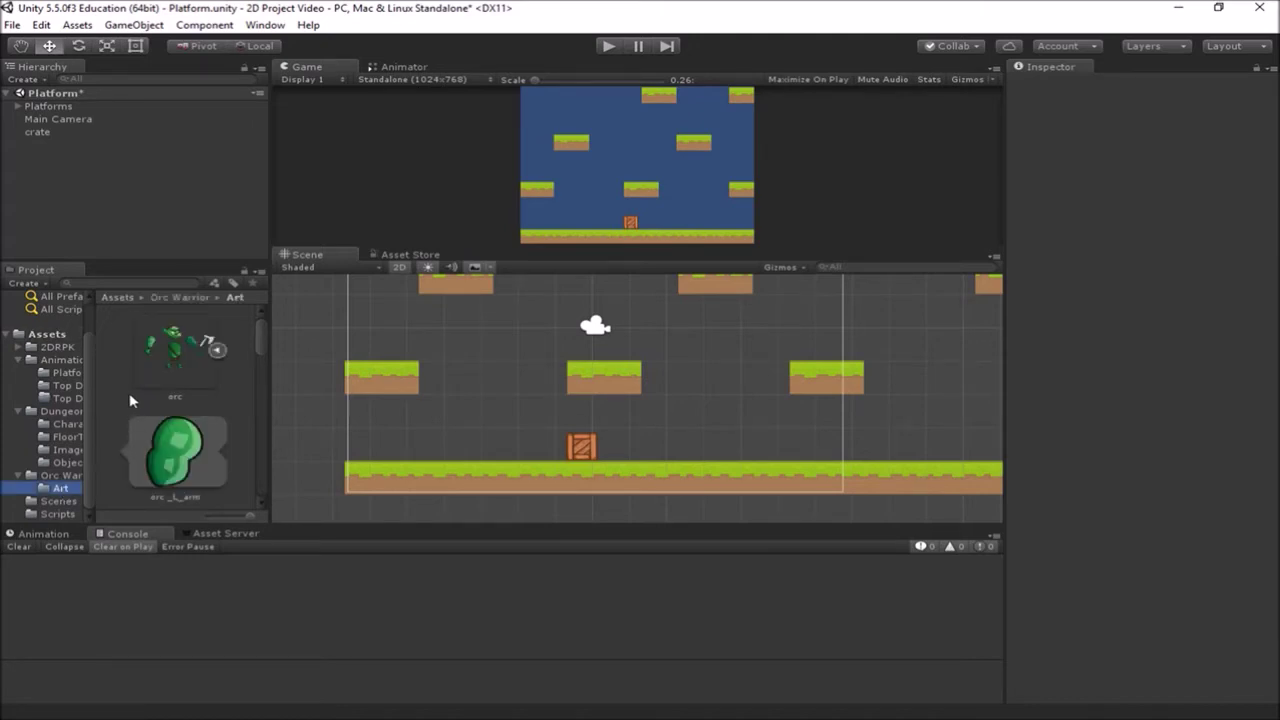
{"action": "scroll", "coordinate": [116, 402], "scroll_direction": "down", "scroll_amount": 5}
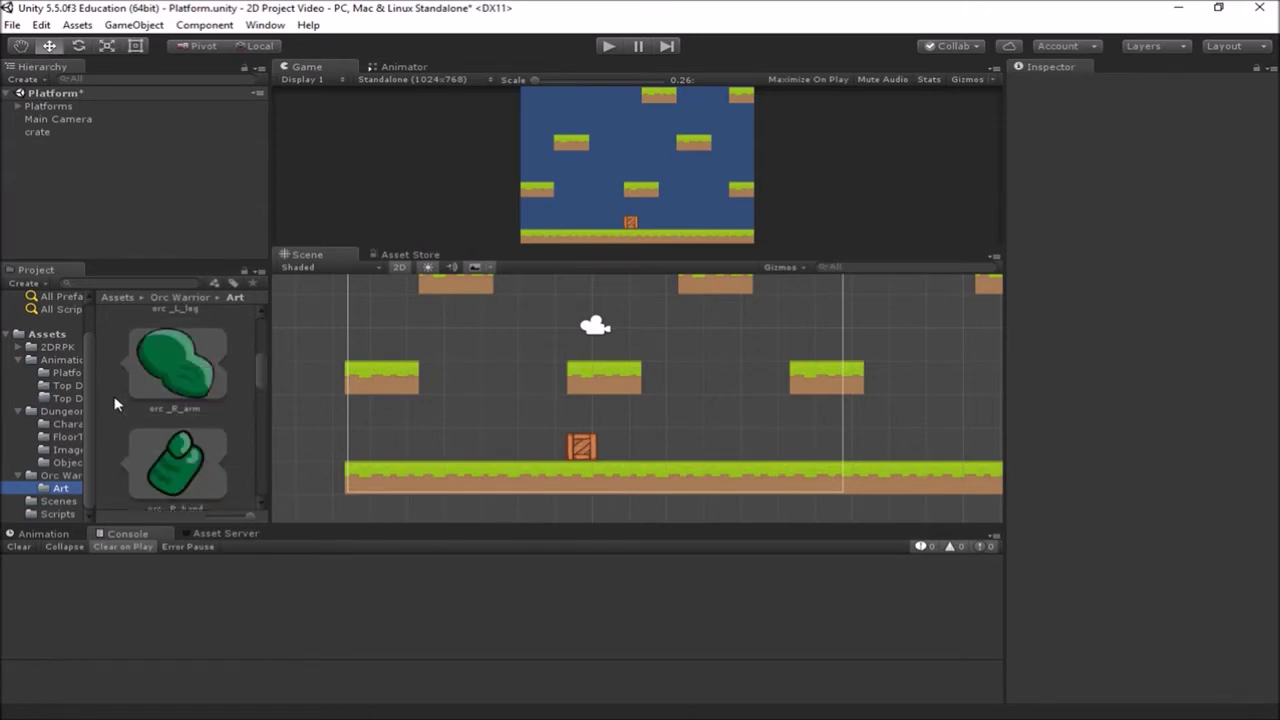
{"action": "scroll", "coordinate": [106, 404], "scroll_direction": "down", "scroll_amount": 3}
{"action": "scroll", "coordinate": [101, 402], "scroll_direction": "up", "scroll_amount": 6}
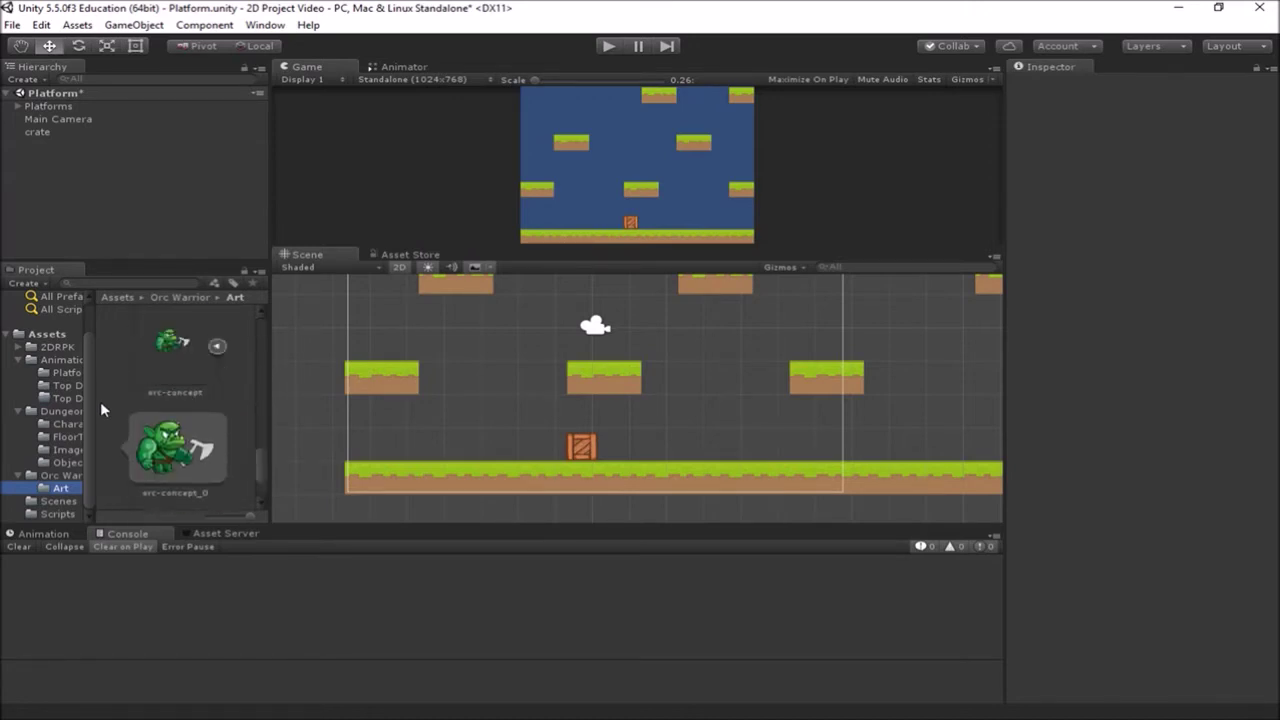
{"action": "scroll", "coordinate": [175, 386], "scroll_direction": "down", "scroll_amount": 6}
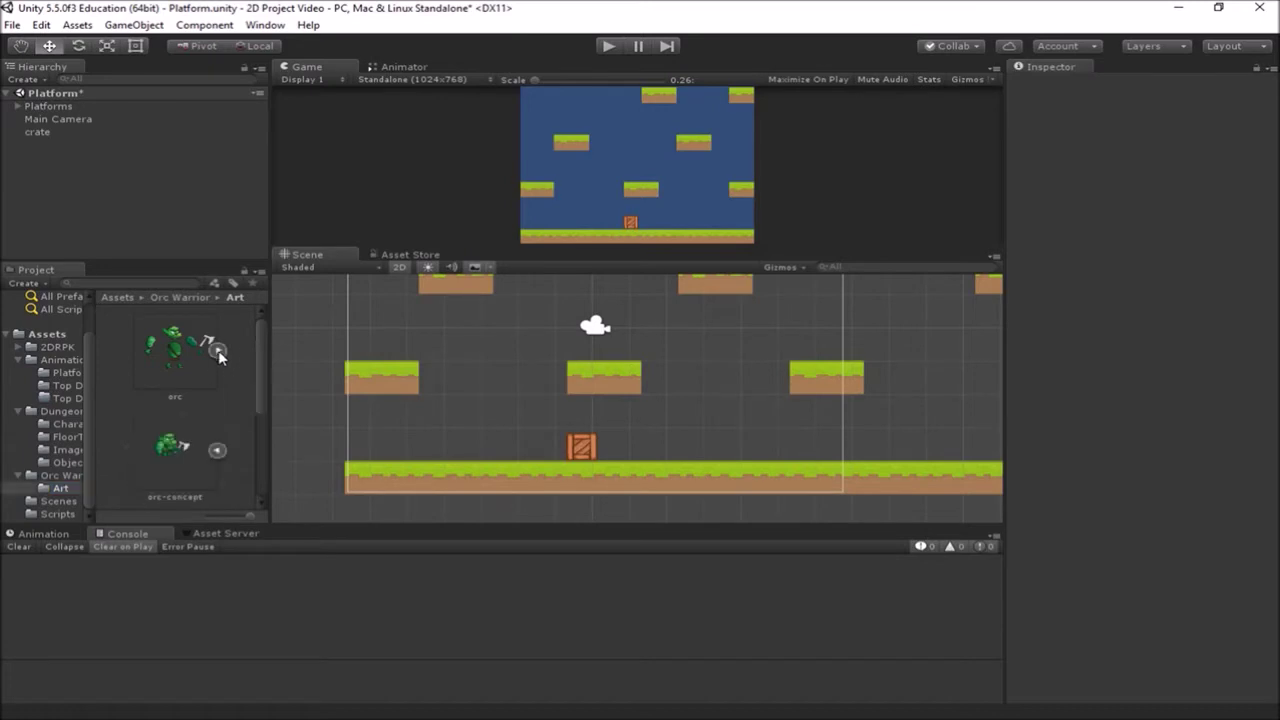
Inspect the orc-concept texture and its orc-concept_0 sprite to see the assembled character
{"action": "left_click", "coordinate": [179, 361]}
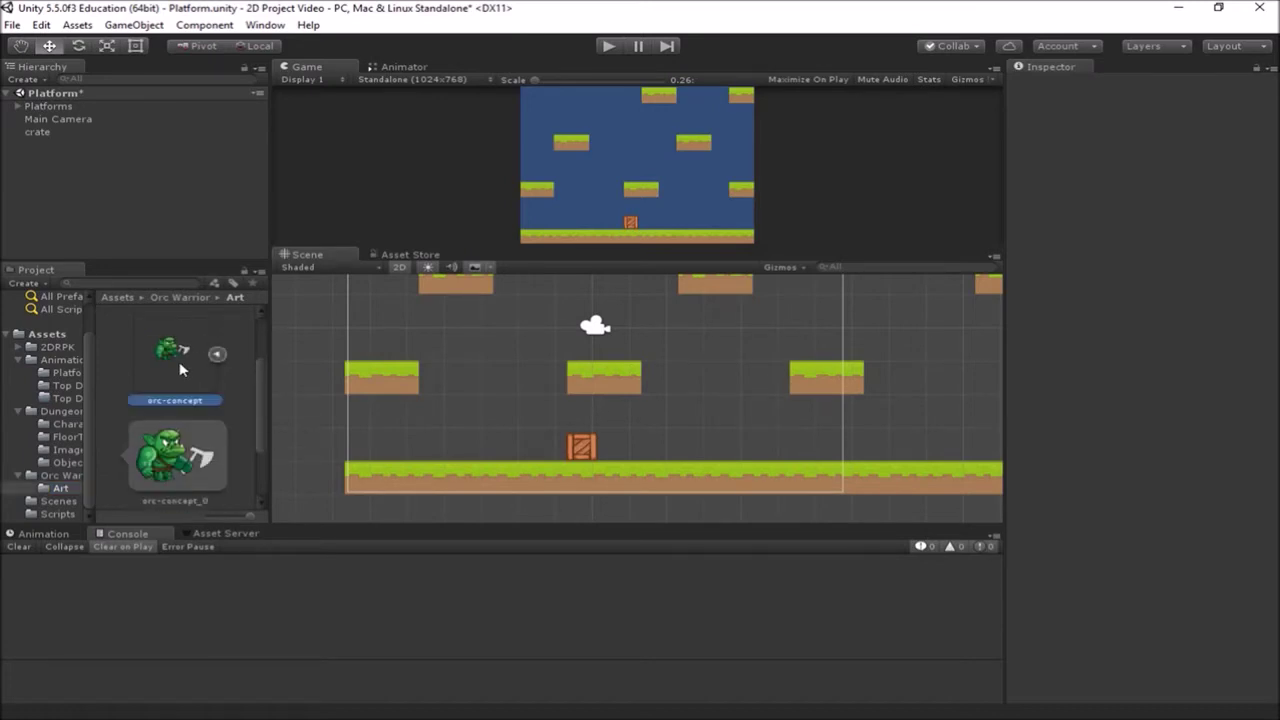
{"action": "left_click", "coordinate": [217, 355]}
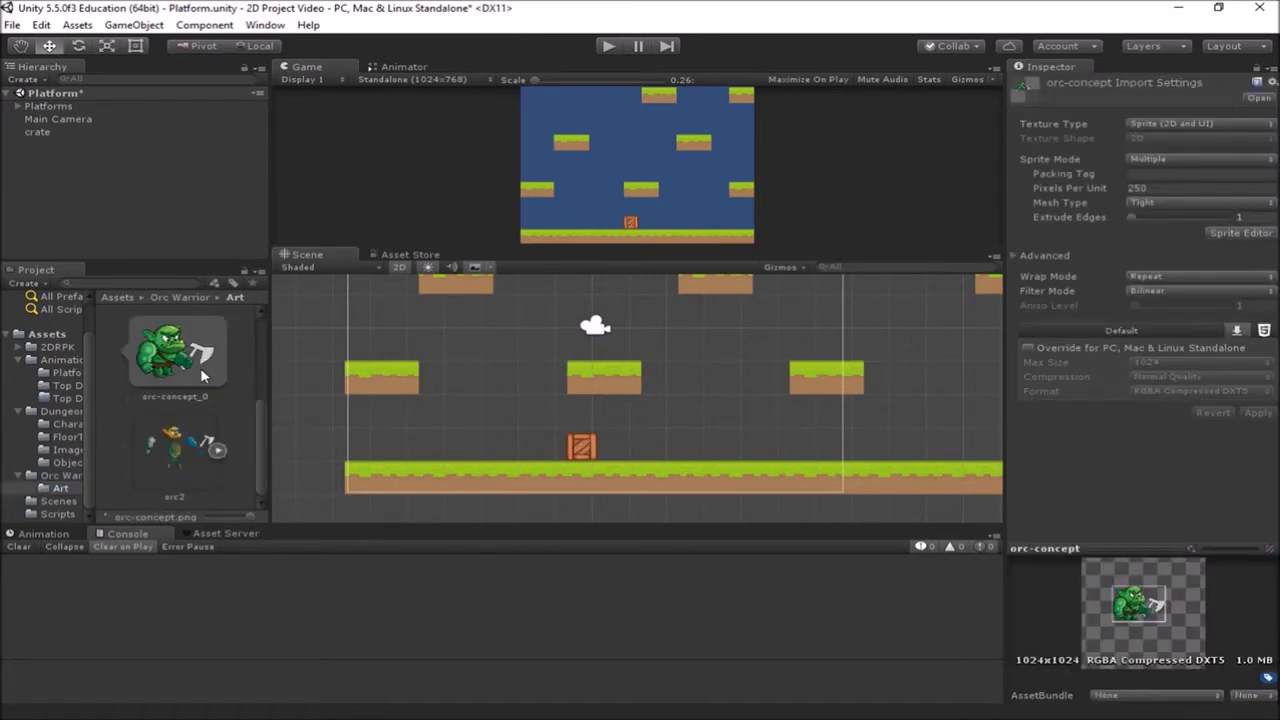
{"action": "left_click", "coordinate": [185, 365]}
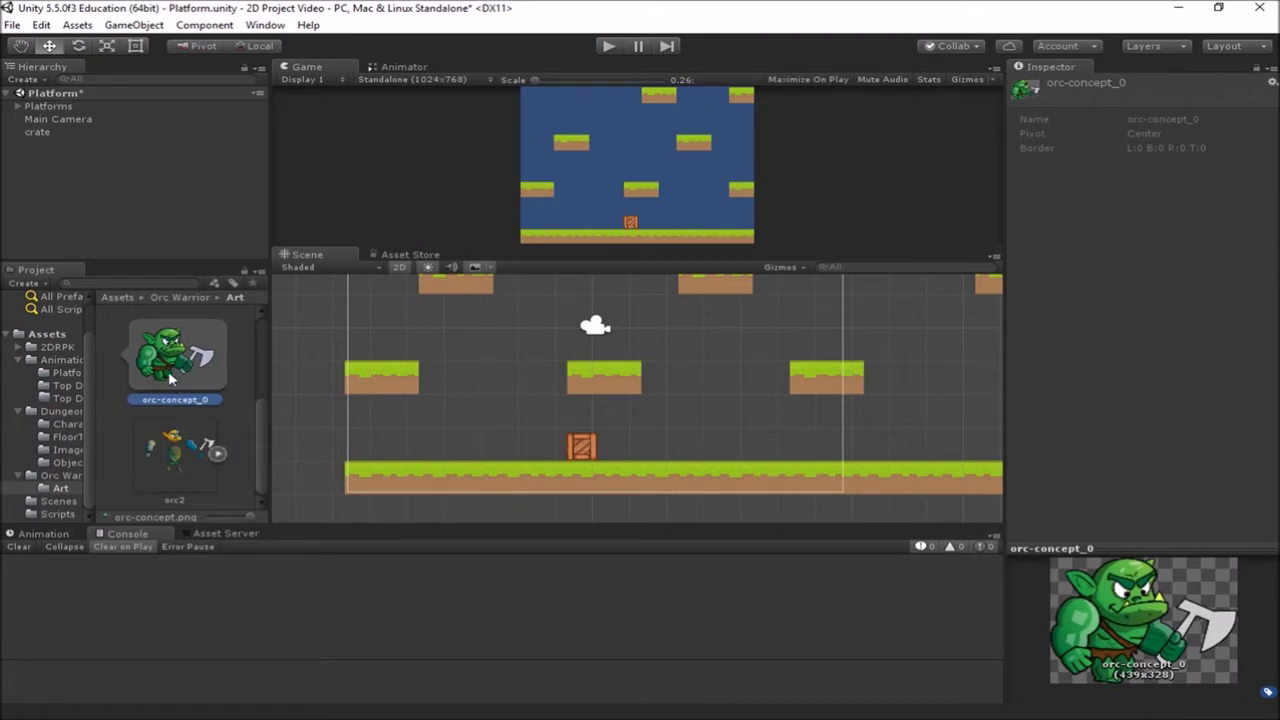
{"action": "scroll", "coordinate": [170, 380], "scroll_direction": "up", "scroll_amount": 1}
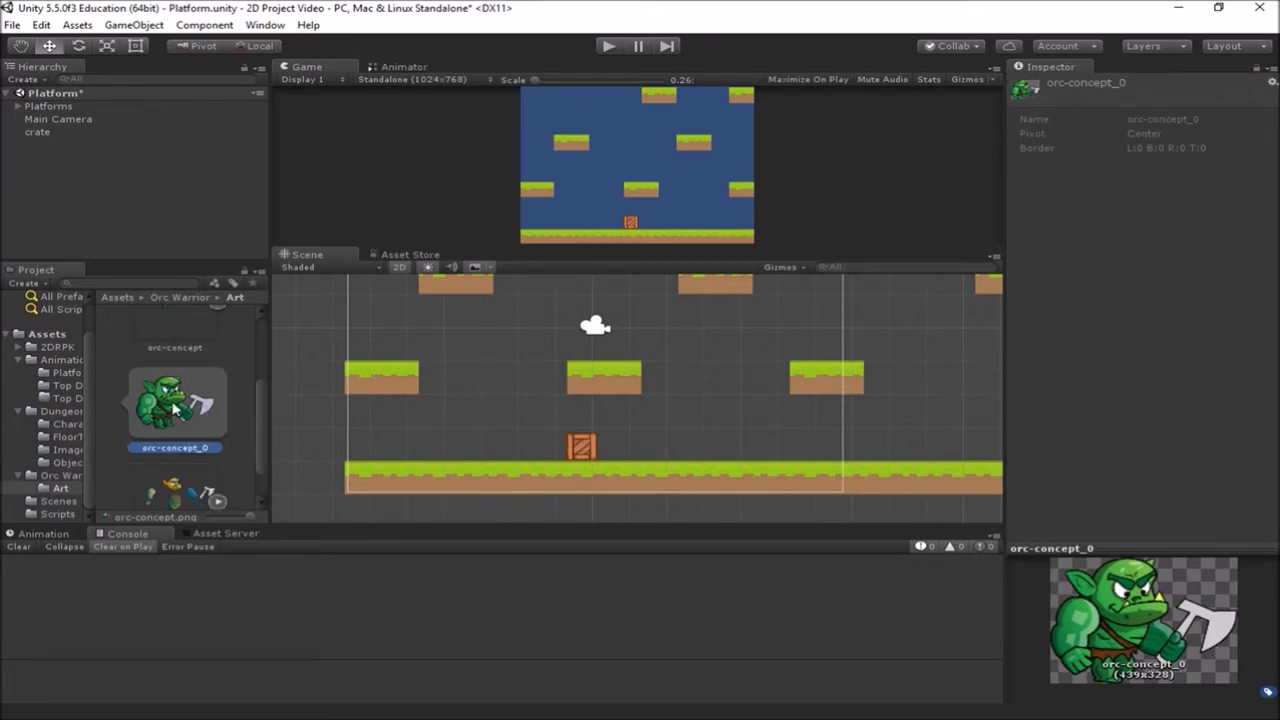
{"action": "scroll", "coordinate": [174, 408], "scroll_direction": "up", "scroll_amount": 1}
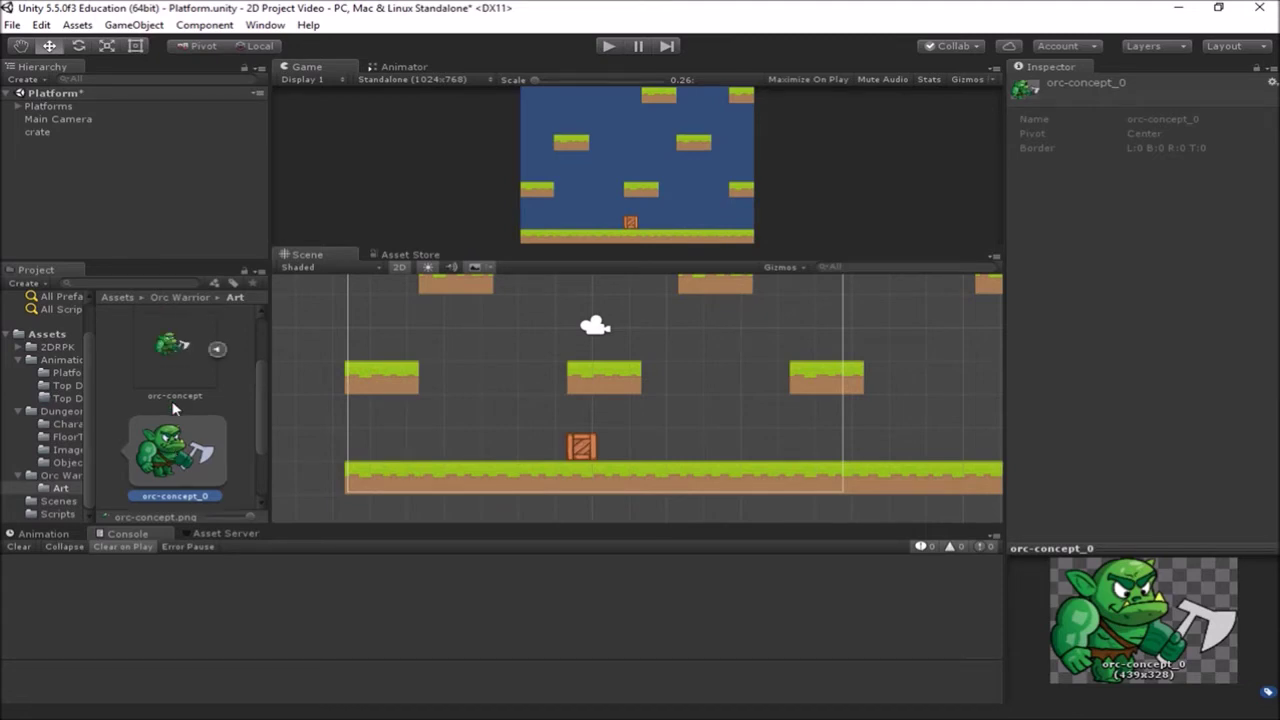
{"action": "scroll", "coordinate": [172, 408], "scroll_direction": "up", "scroll_amount": 2}
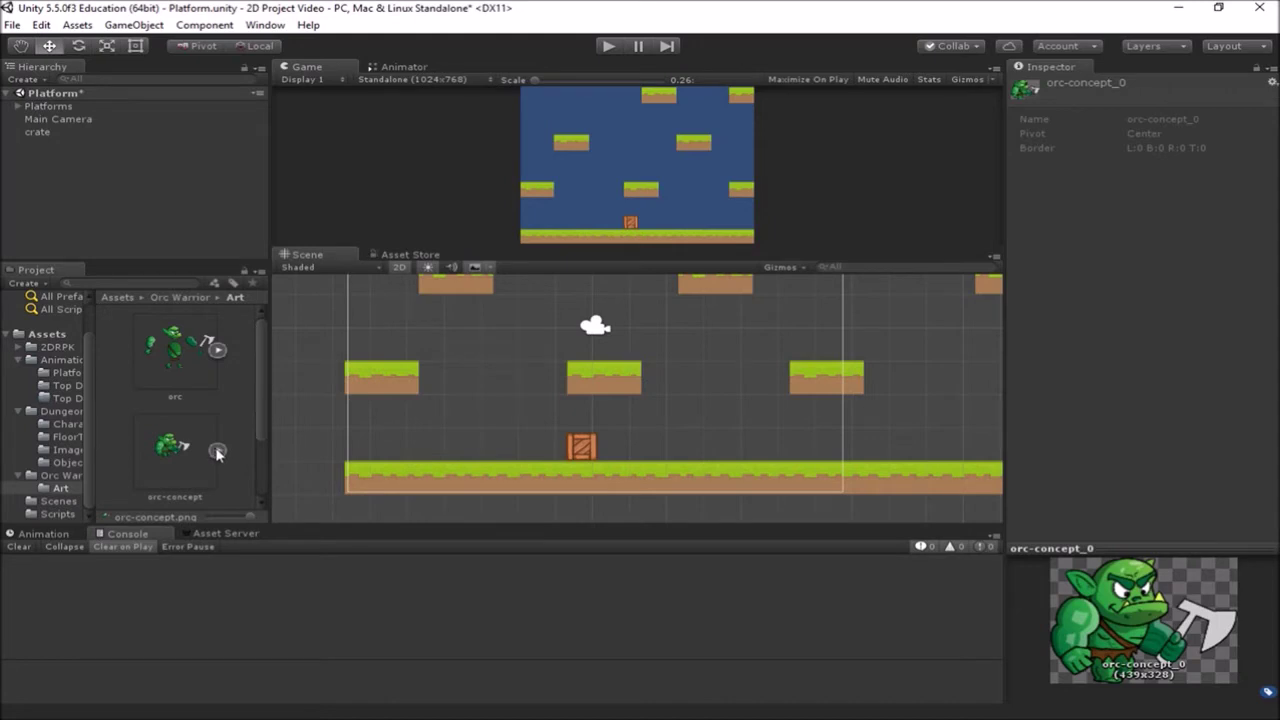
Expand the orc sprite sheet and examine its separate body-part sprites, from the arms and legs through to the weapon
{"action": "left_click", "coordinate": [174, 346]}
{"action": "left_click", "coordinate": [217, 349]}
{"action": "scroll", "coordinate": [182, 370], "scroll_direction": "down", "scroll_amount": 5}
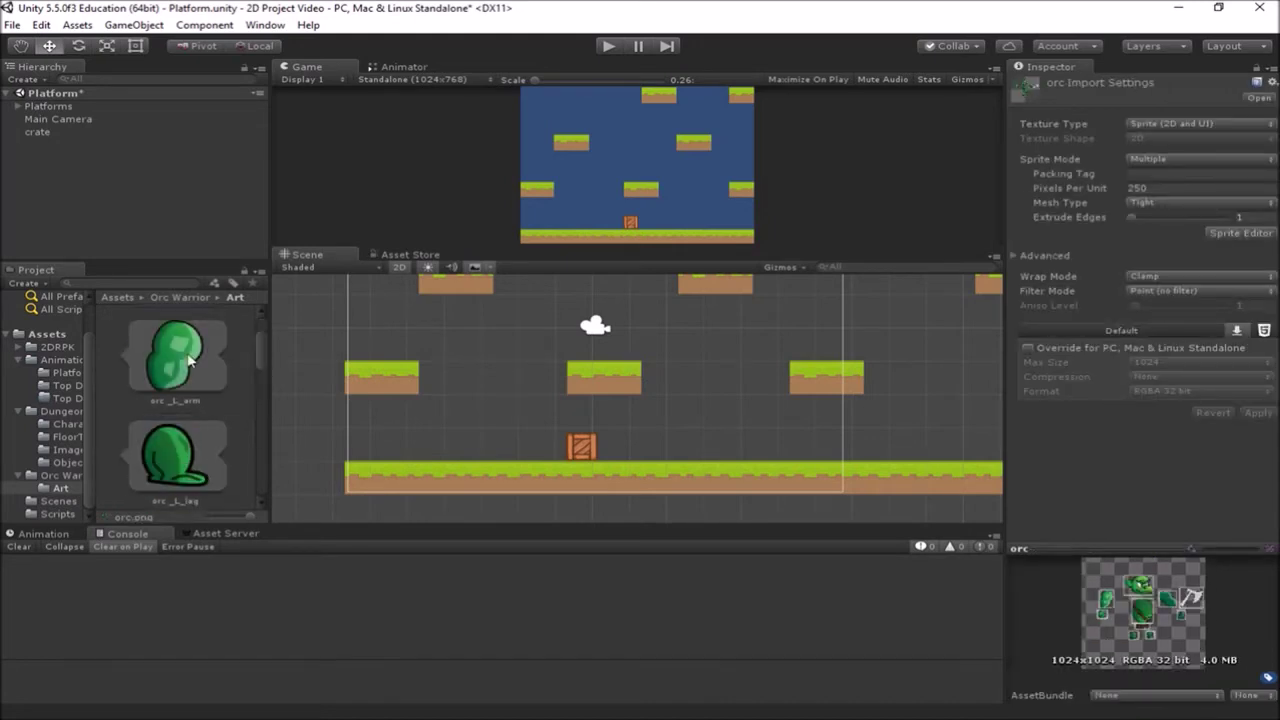
{"action": "scroll", "coordinate": [182, 420], "scroll_direction": "down", "scroll_amount": 3}
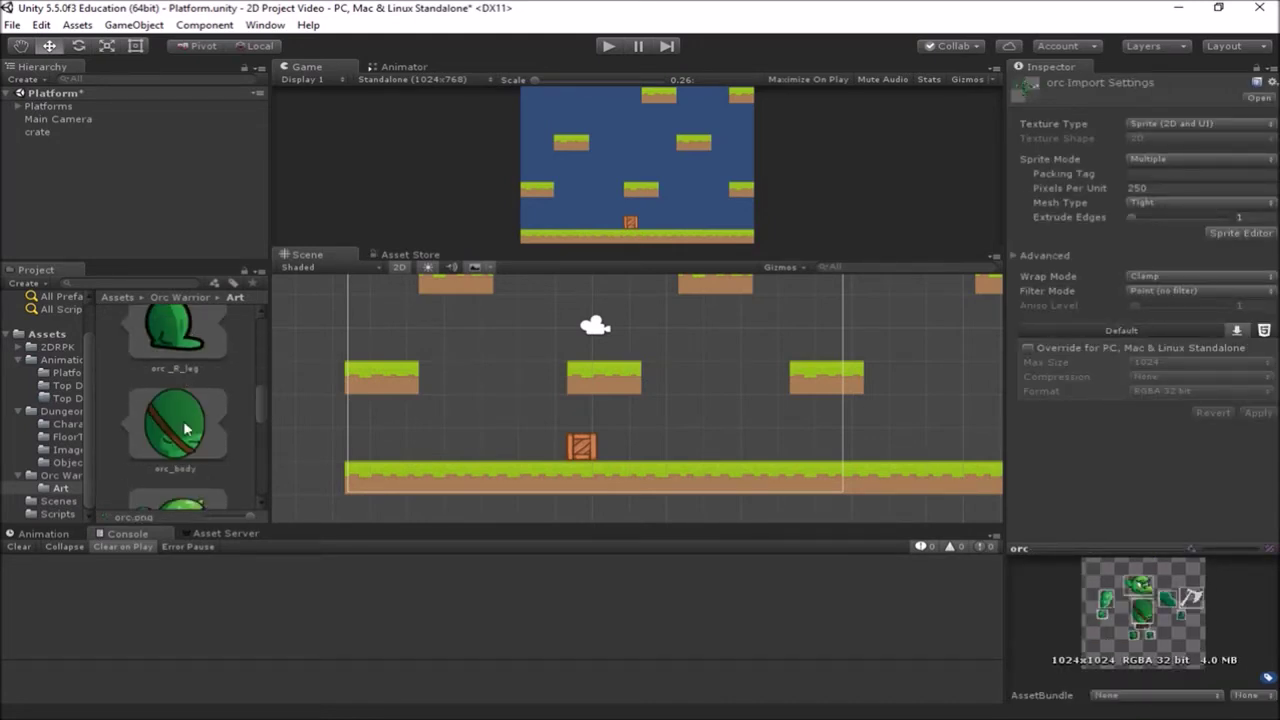
{"action": "scroll", "coordinate": [181, 422], "scroll_direction": "down", "scroll_amount": 5}
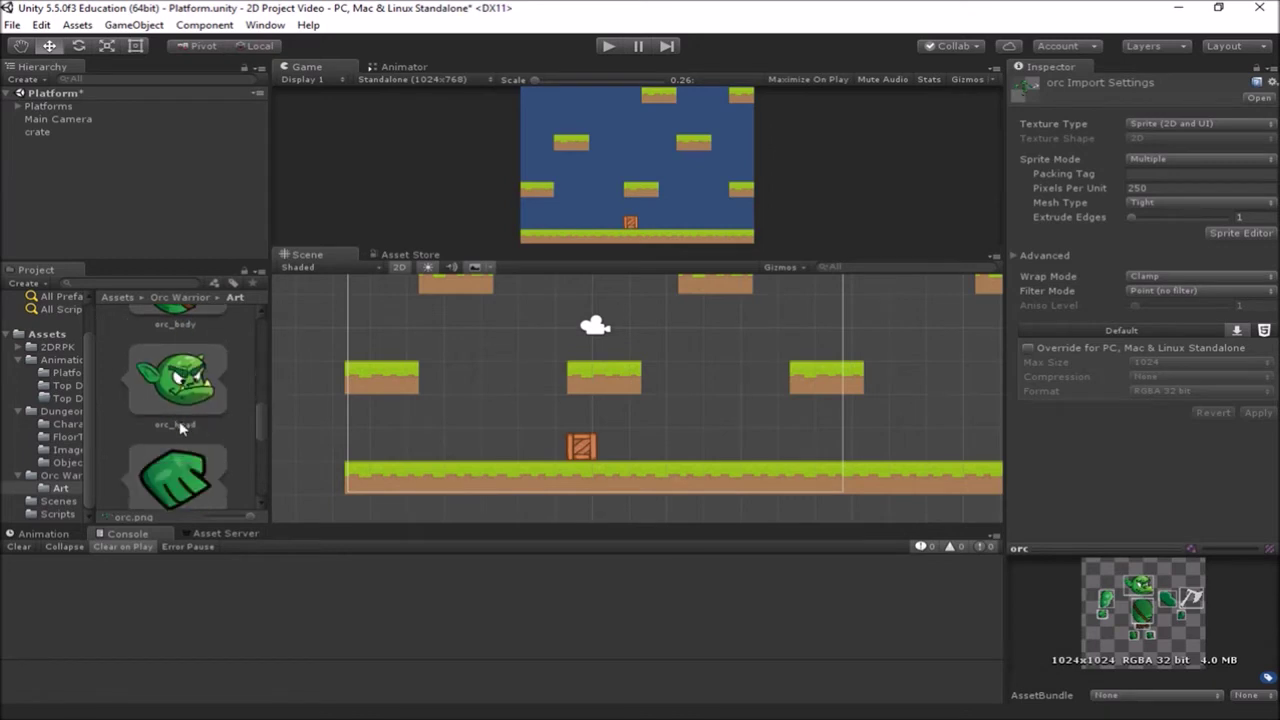
{"action": "scroll", "coordinate": [181, 435], "scroll_direction": "up", "scroll_amount": 8}
{"action": "scroll", "coordinate": [181, 436], "scroll_direction": "up", "scroll_amount": 4}
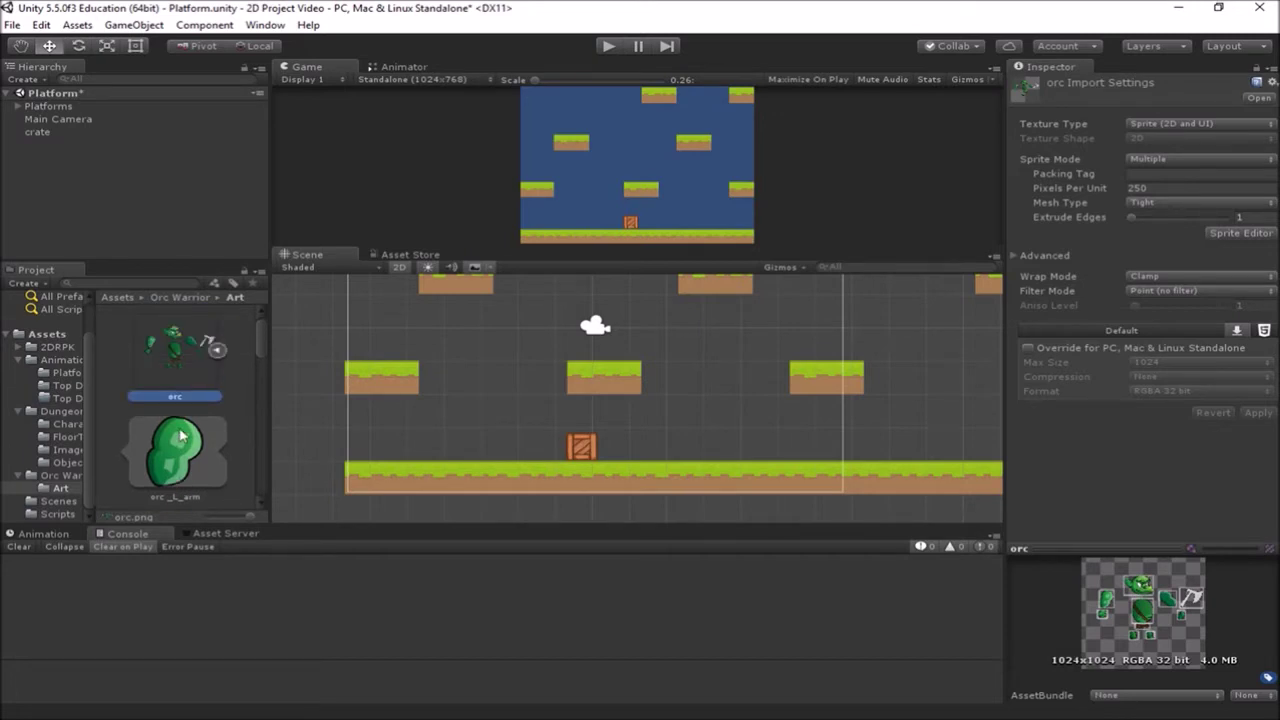
{"action": "scroll", "coordinate": [181, 434], "scroll_direction": "down", "scroll_amount": 1}
{"action": "scroll", "coordinate": [181, 435], "scroll_direction": "down", "scroll_amount": 5}
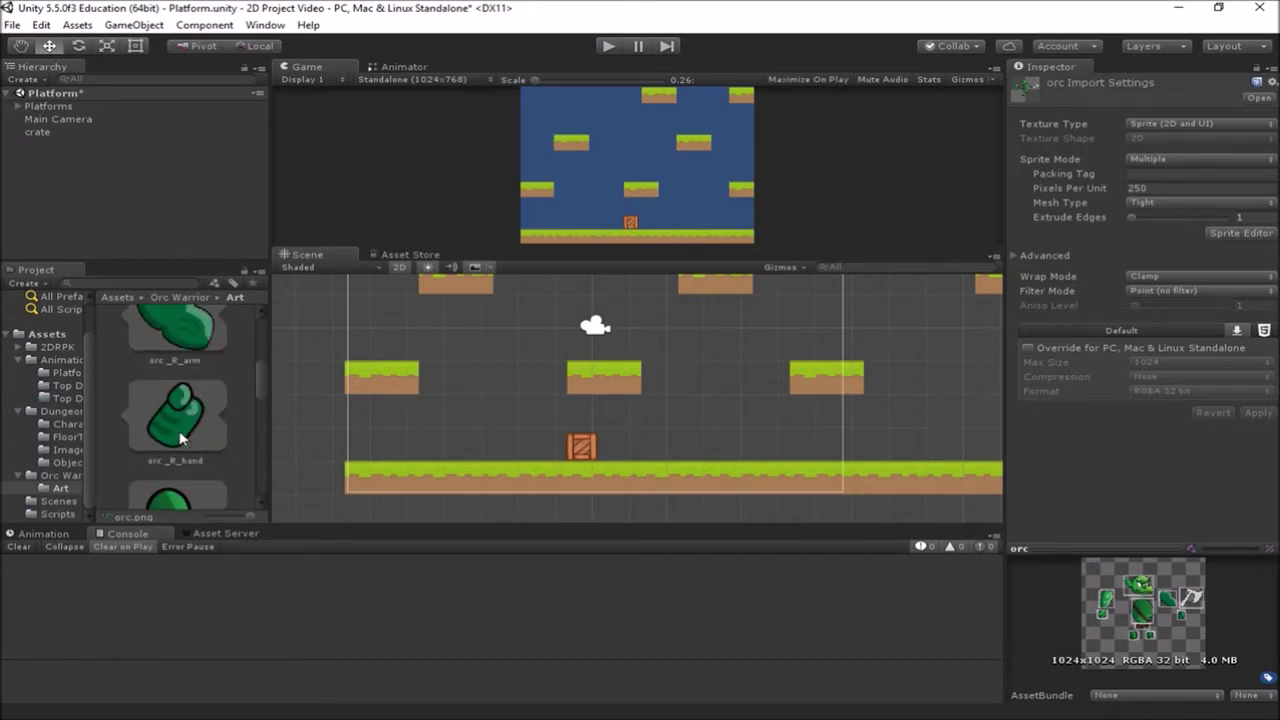
{"action": "scroll", "coordinate": [181, 438], "scroll_direction": "down", "scroll_amount": 6}
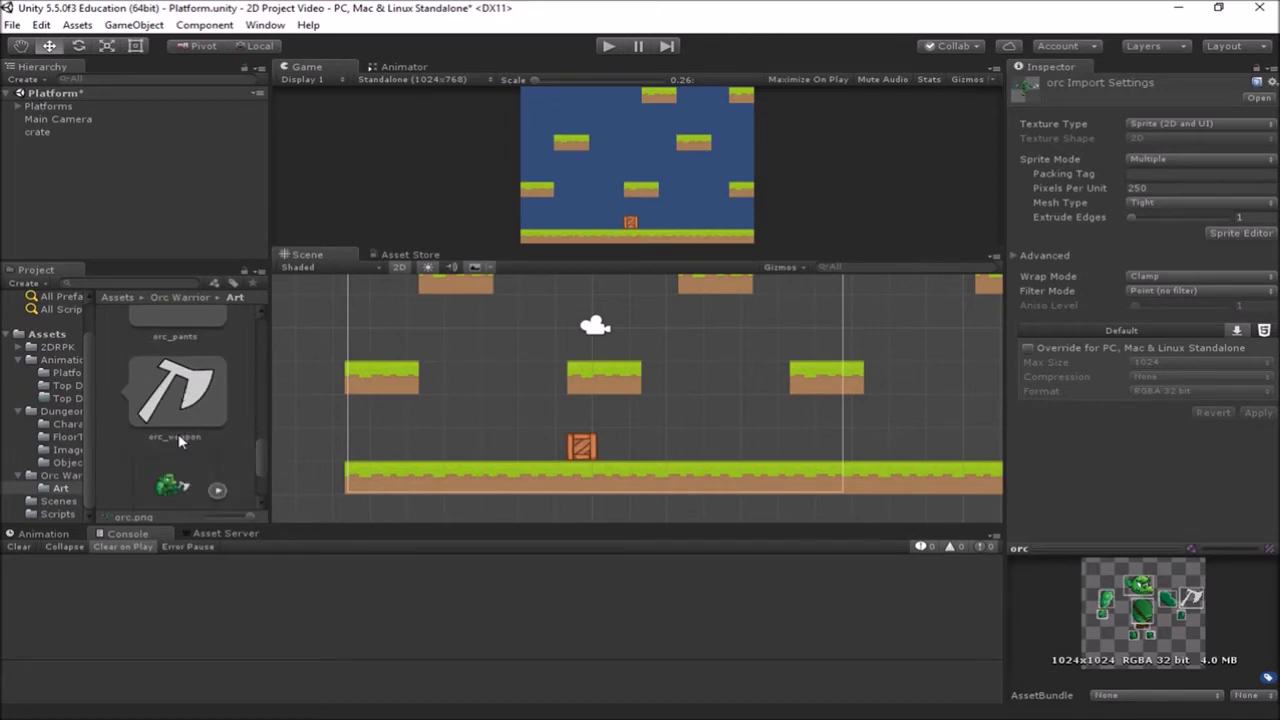
{"action": "scroll", "coordinate": [181, 438], "scroll_direction": "up", "scroll_amount": 6}
{"action": "scroll", "coordinate": [178, 440], "scroll_direction": "up", "scroll_amount": 4}
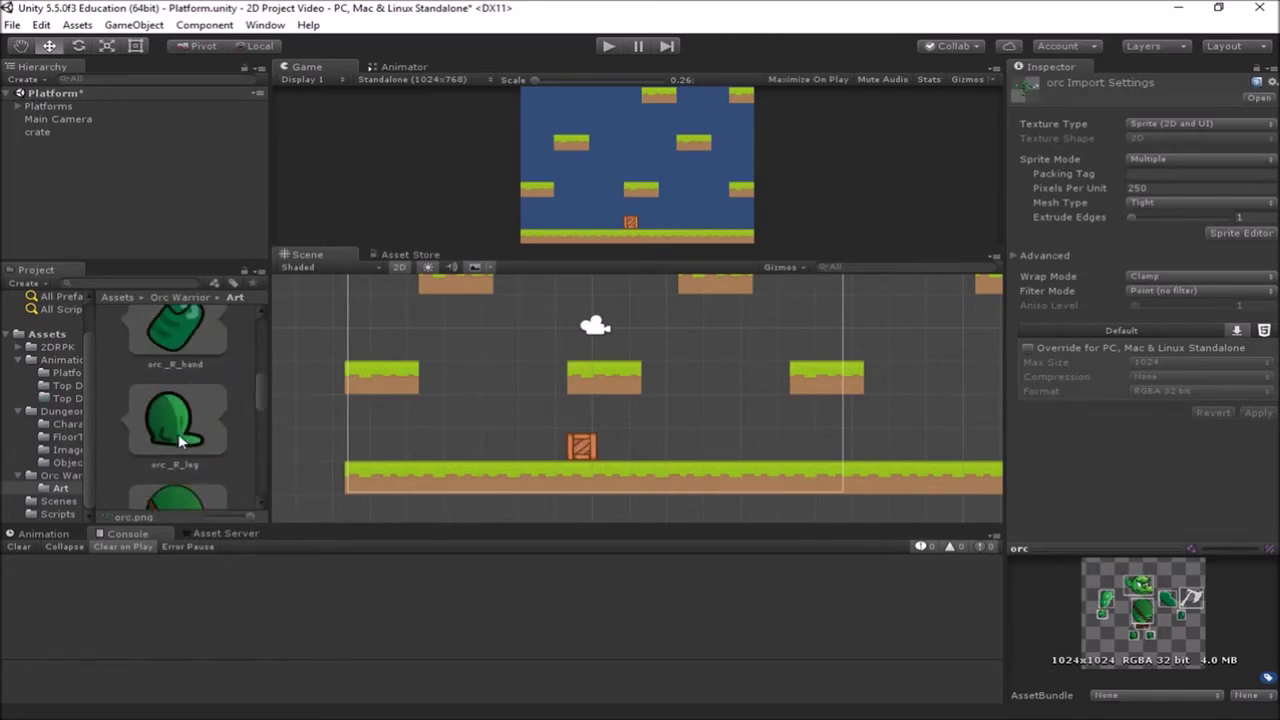
{"action": "scroll", "coordinate": [180, 442], "scroll_direction": "up", "scroll_amount": 4}
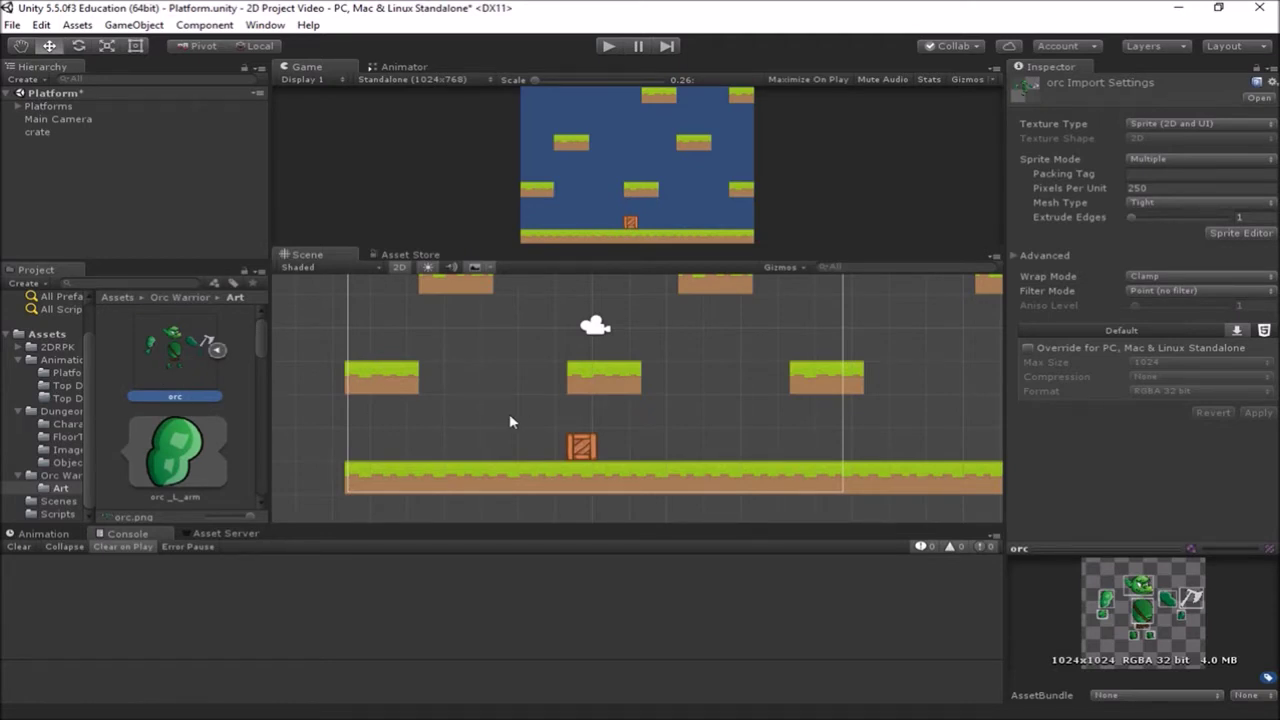
Create an empty game object in the scene hierarchy and rename it Player
{"action": "right_click", "coordinate": [93, 194]}
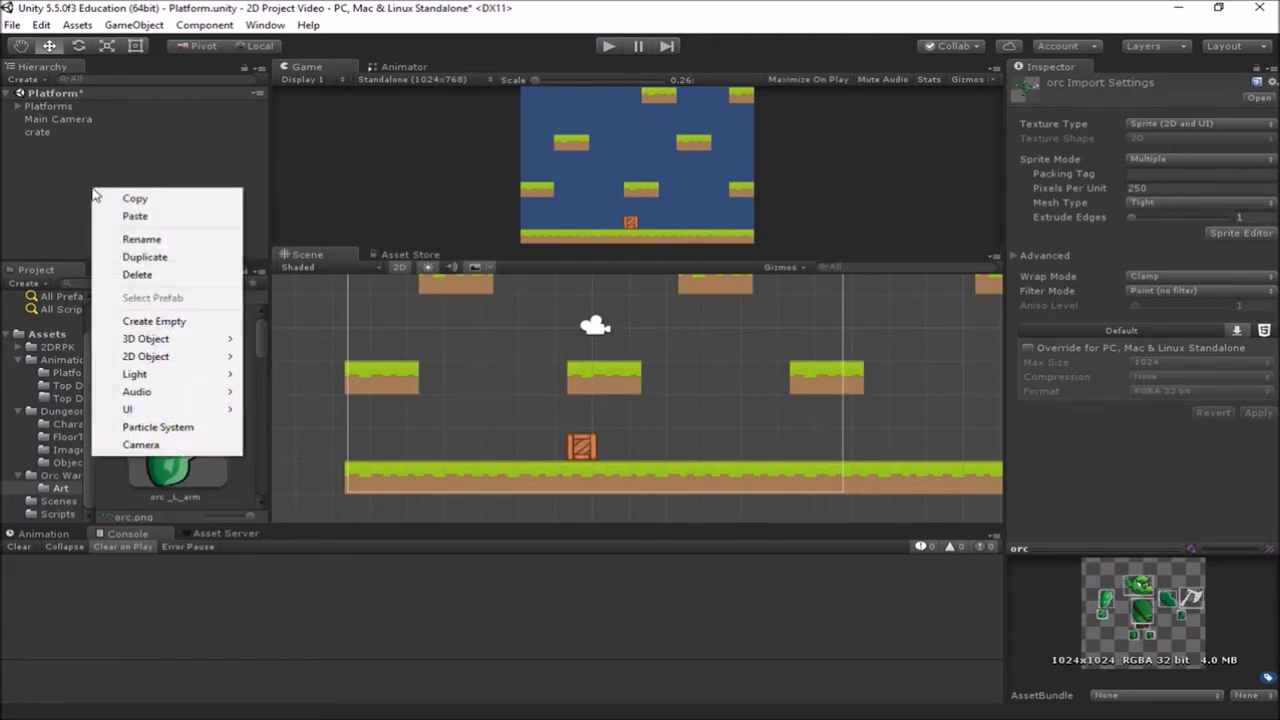
{"action": "left_click", "coordinate": [152, 321]}
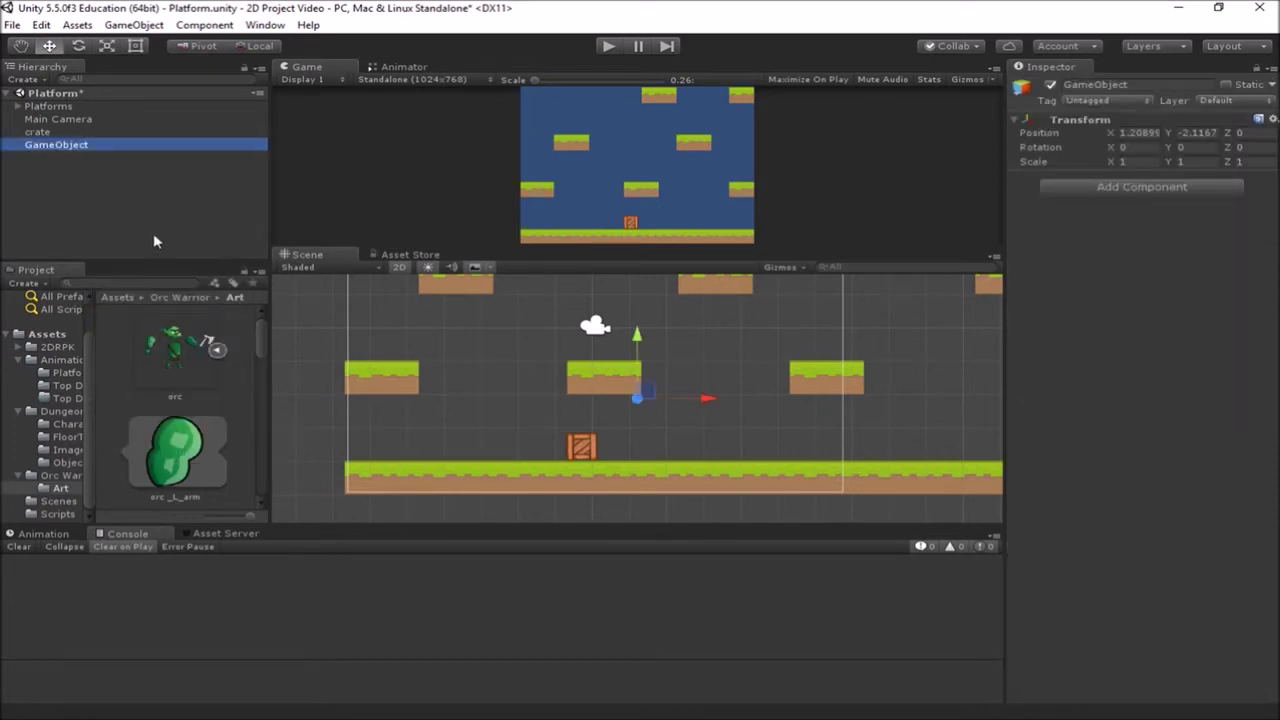
{"action": "key", "text": "r"}
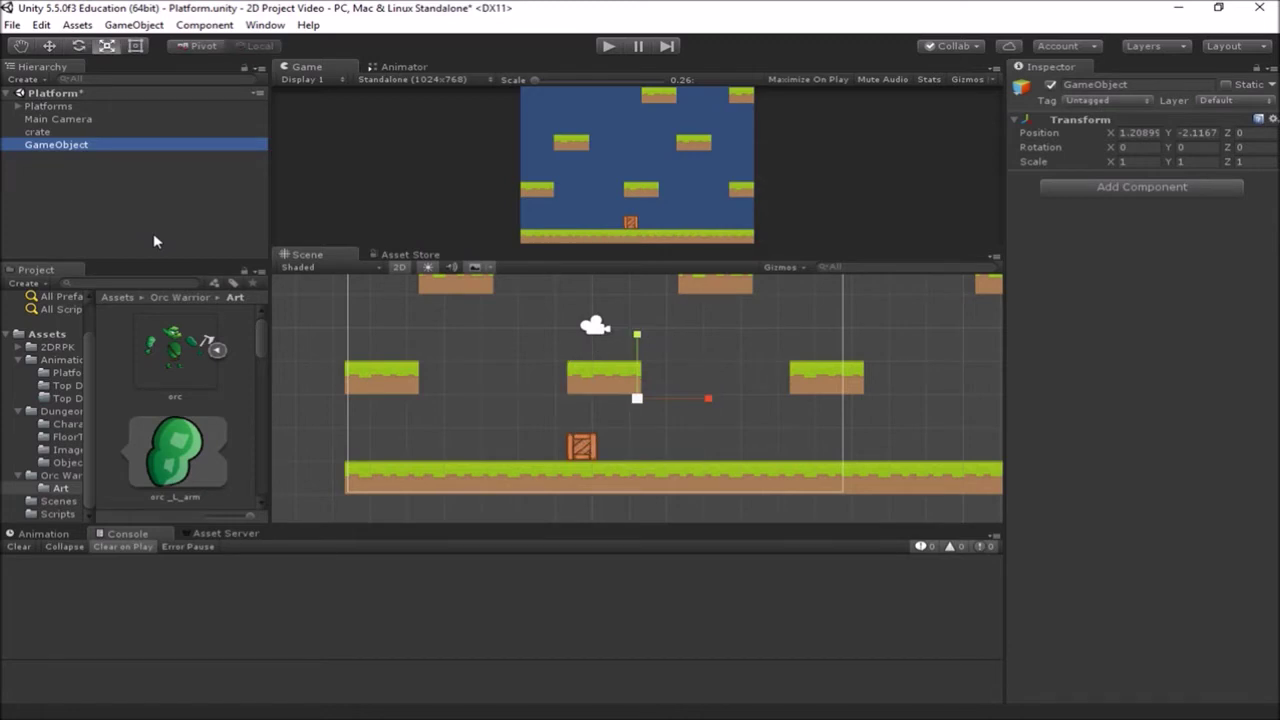
{"action": "left_click", "coordinate": [101, 147]}
{"action": "type", "text": "Player"}
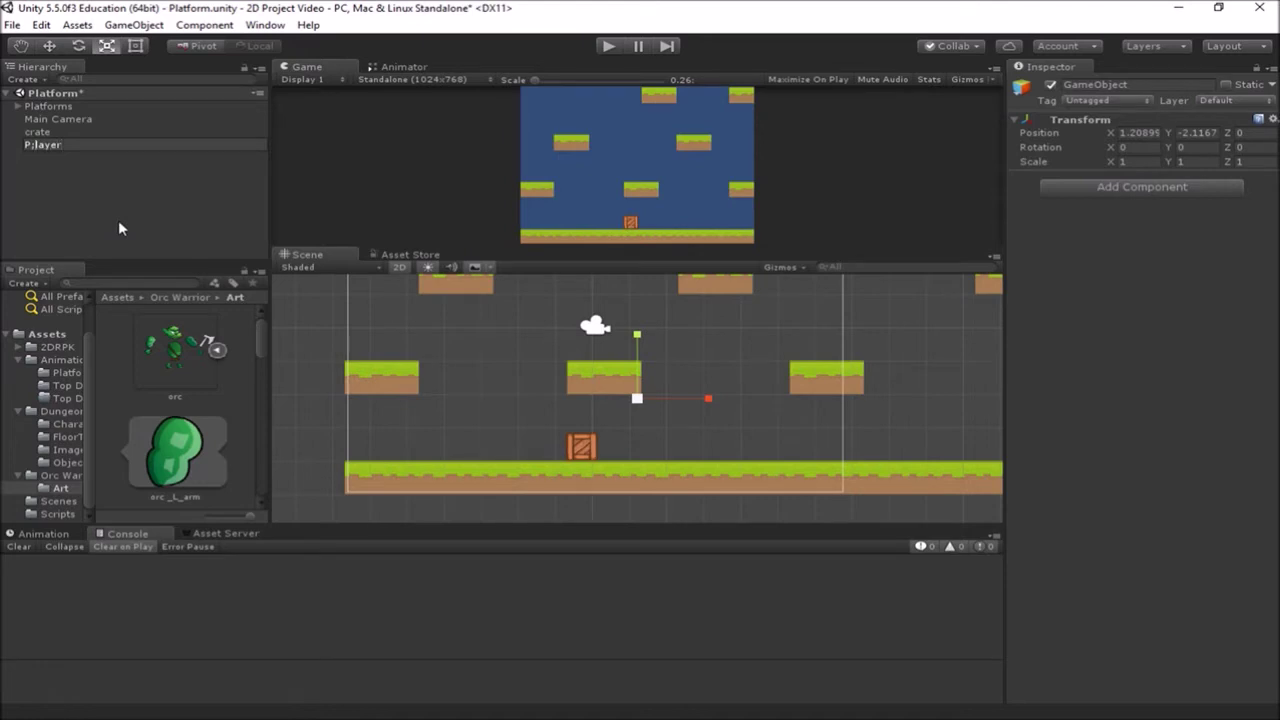
{"action": "key", "text": "Return"}
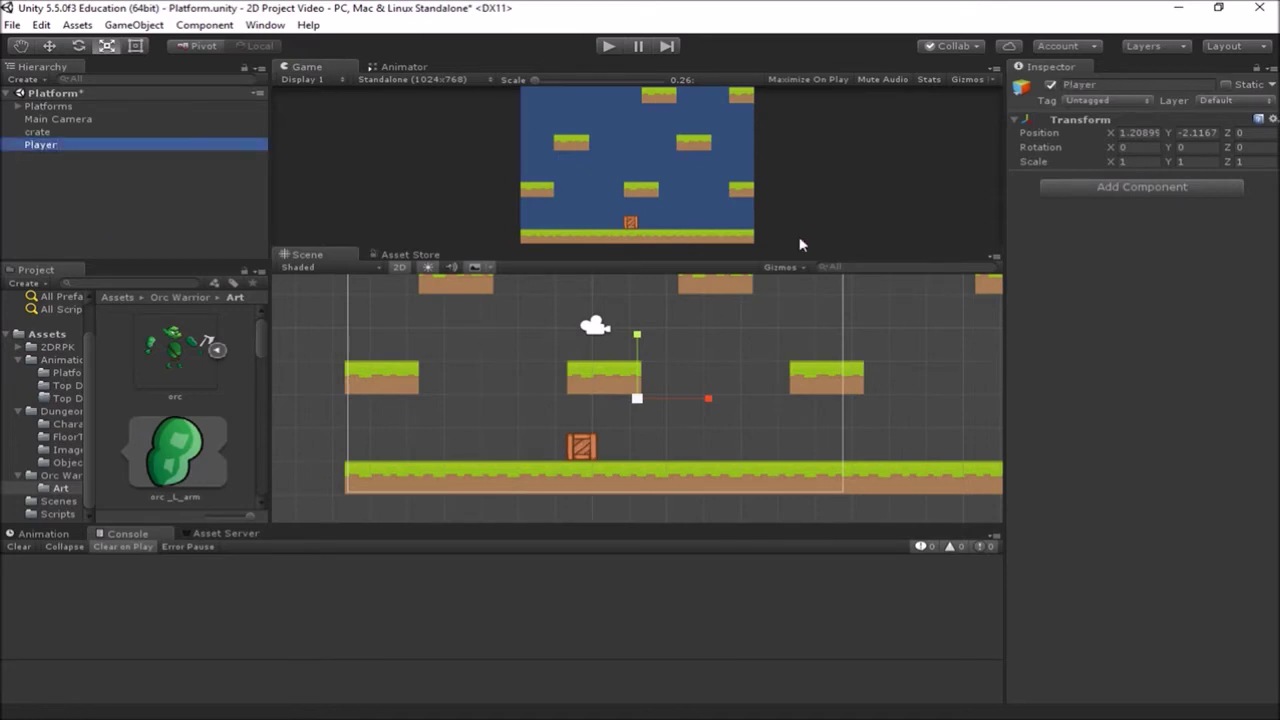
Move the Player object just above the ground, left of the crate, to about X -3.46, Y -3.23
{"action": "left_click", "coordinate": [50, 46]}
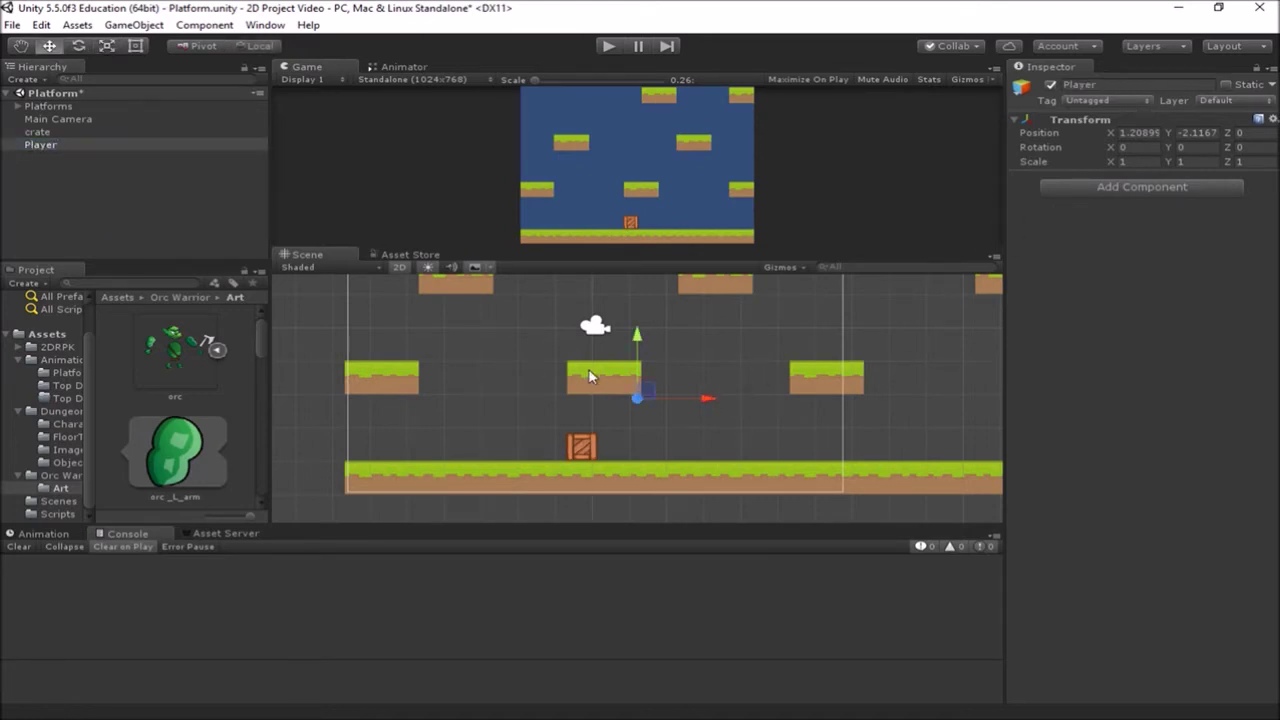
{"action": "left_click_drag", "start_coordinate": [711, 401], "coordinate": [537, 407]}
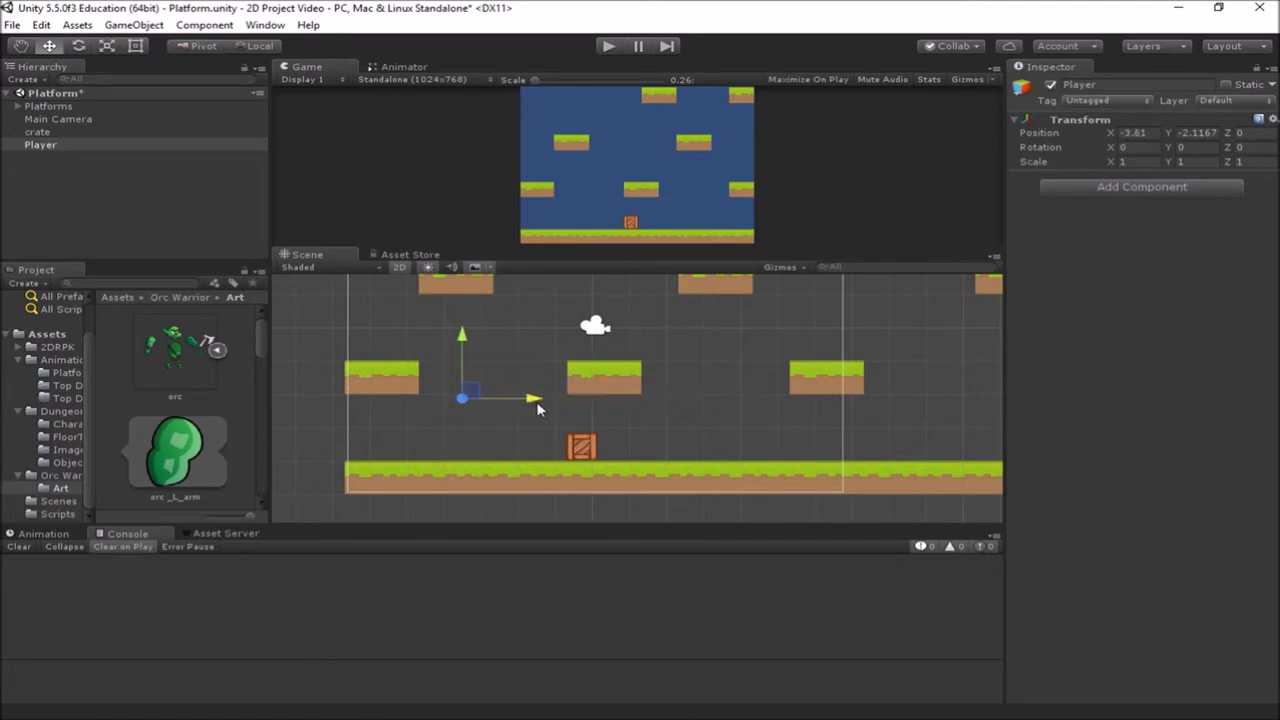
{"action": "left_click_drag", "start_coordinate": [463, 331], "coordinate": [463, 375]}
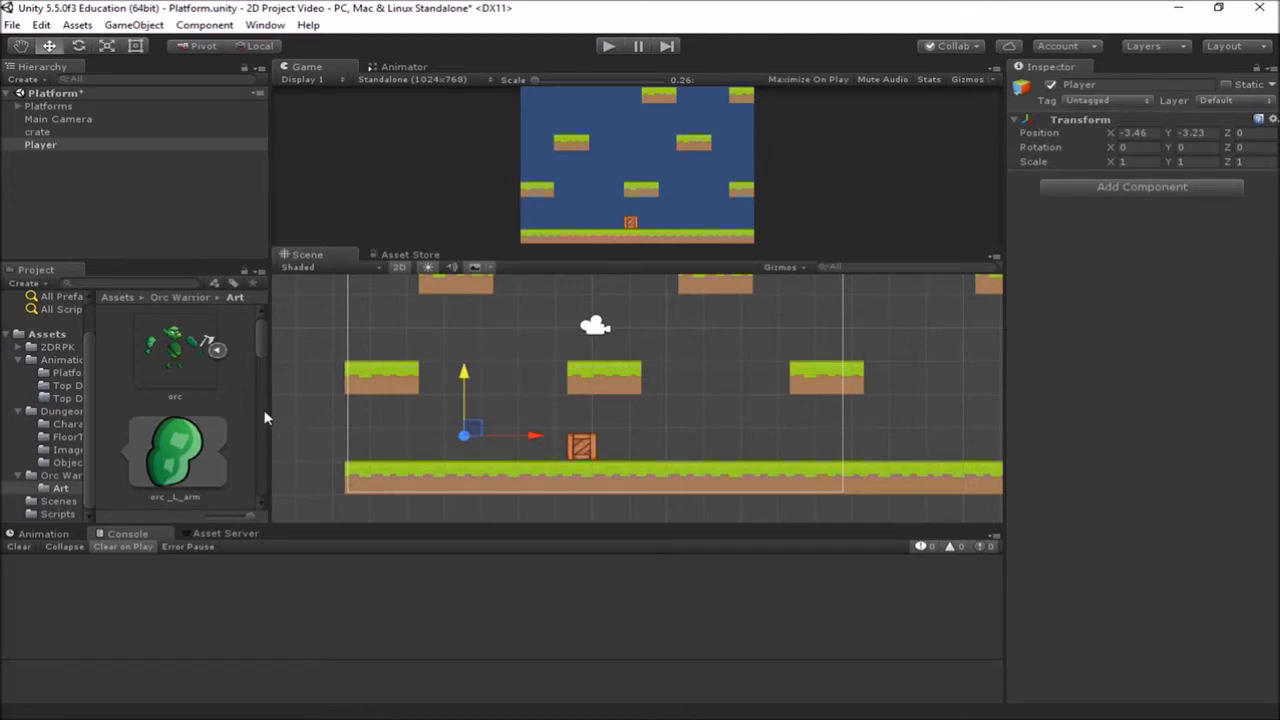
Place the orc_body sprite in the scene at the Player's position and make it a child of Player
{"action": "scroll", "coordinate": [242, 386], "scroll_direction": "down", "scroll_amount": 3}
{"action": "scroll", "coordinate": [242, 386], "scroll_direction": "down", "scroll_amount": 5}
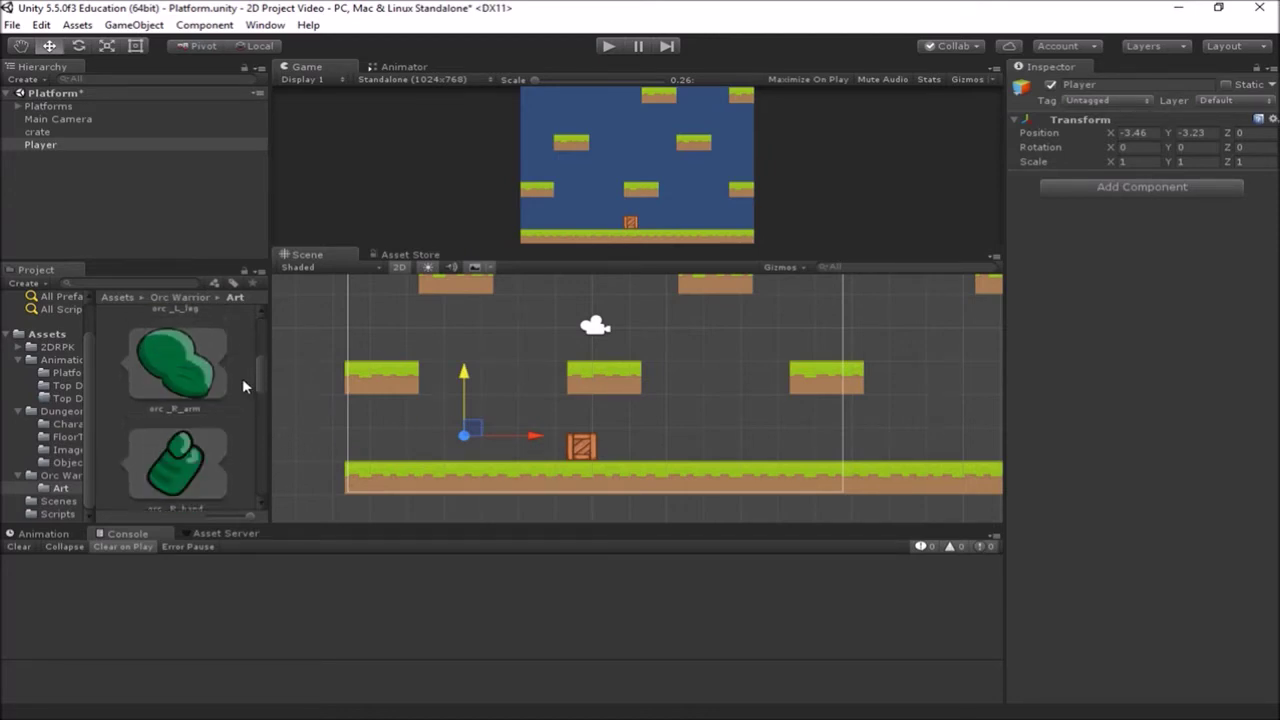
{"action": "scroll", "coordinate": [242, 386], "scroll_direction": "up", "scroll_amount": 2}
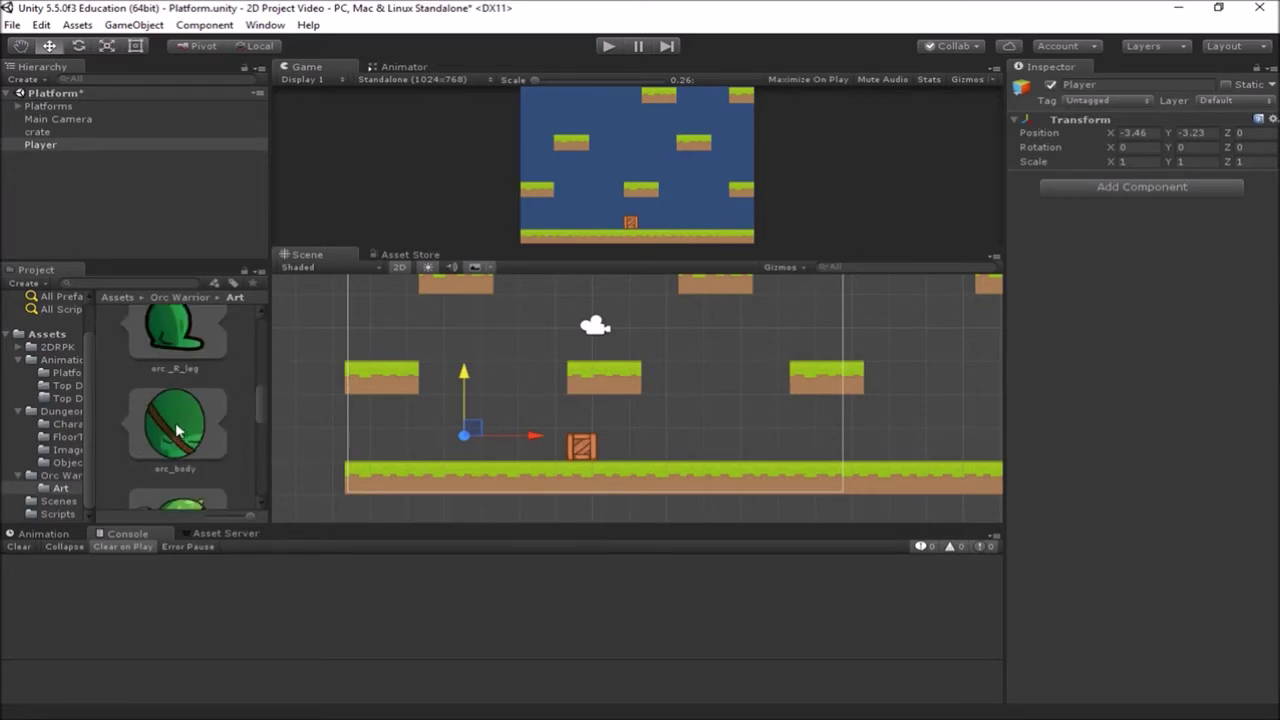
{"action": "left_click_drag", "start_coordinate": [172, 432], "coordinate": [464, 448]}
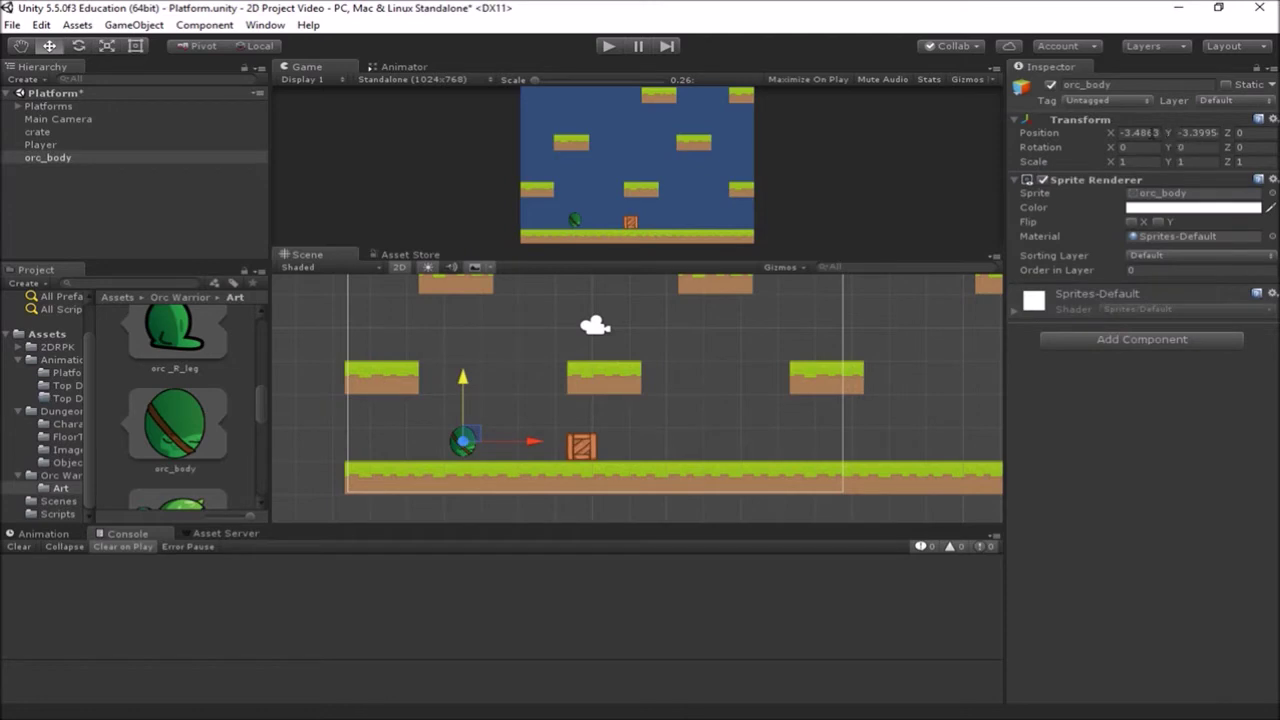
{"action": "left_click_drag", "start_coordinate": [46, 159], "coordinate": [46, 147]}
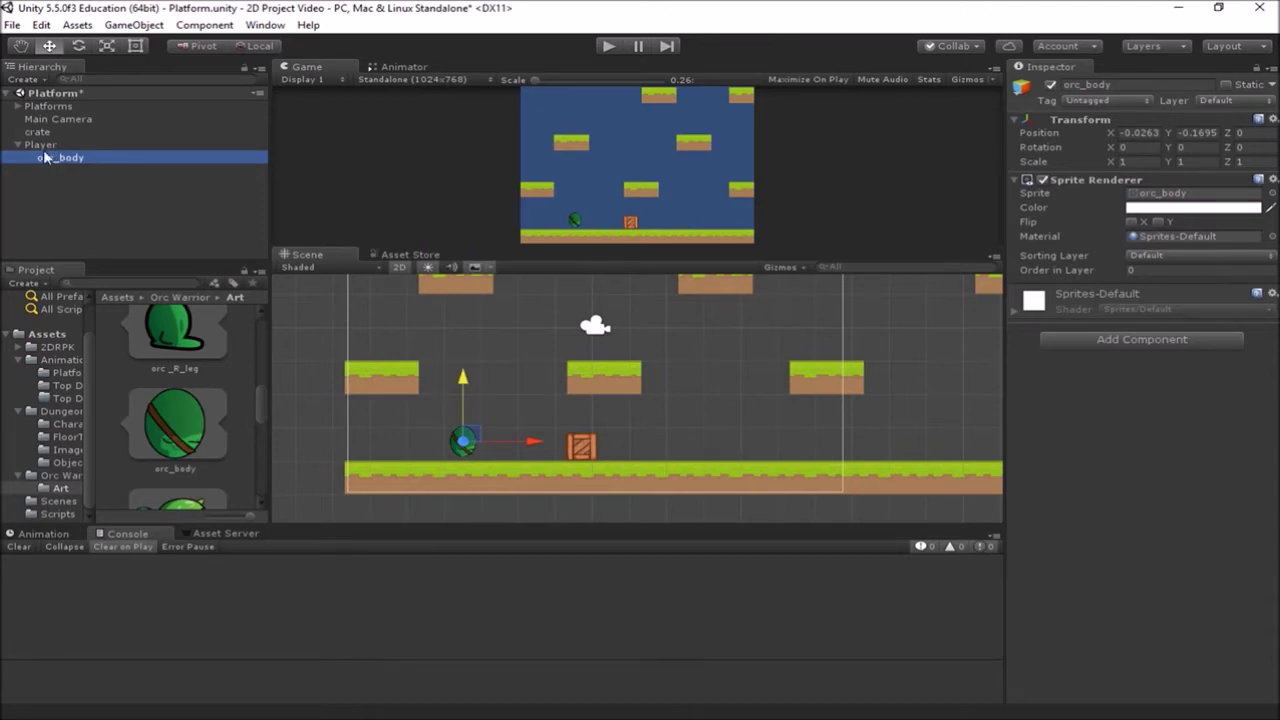
Centre orc_body on the Player by setting its X position to 0 and raising it to about Y -0.05
{"action": "left_click", "coordinate": [1148, 133]}
{"action": "type", "text": "0"}
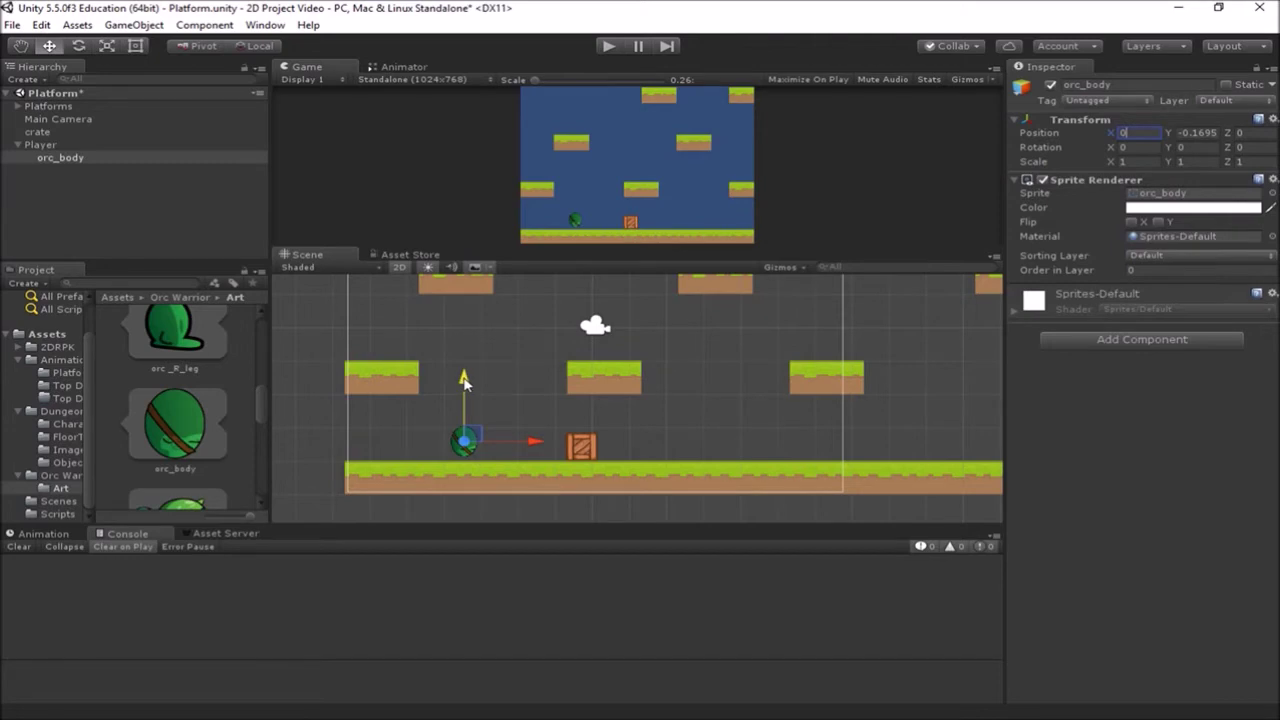
{"action": "left_click_drag", "start_coordinate": [464, 381], "coordinate": [464, 376]}
{"action": "left_click", "coordinate": [51, 145]}
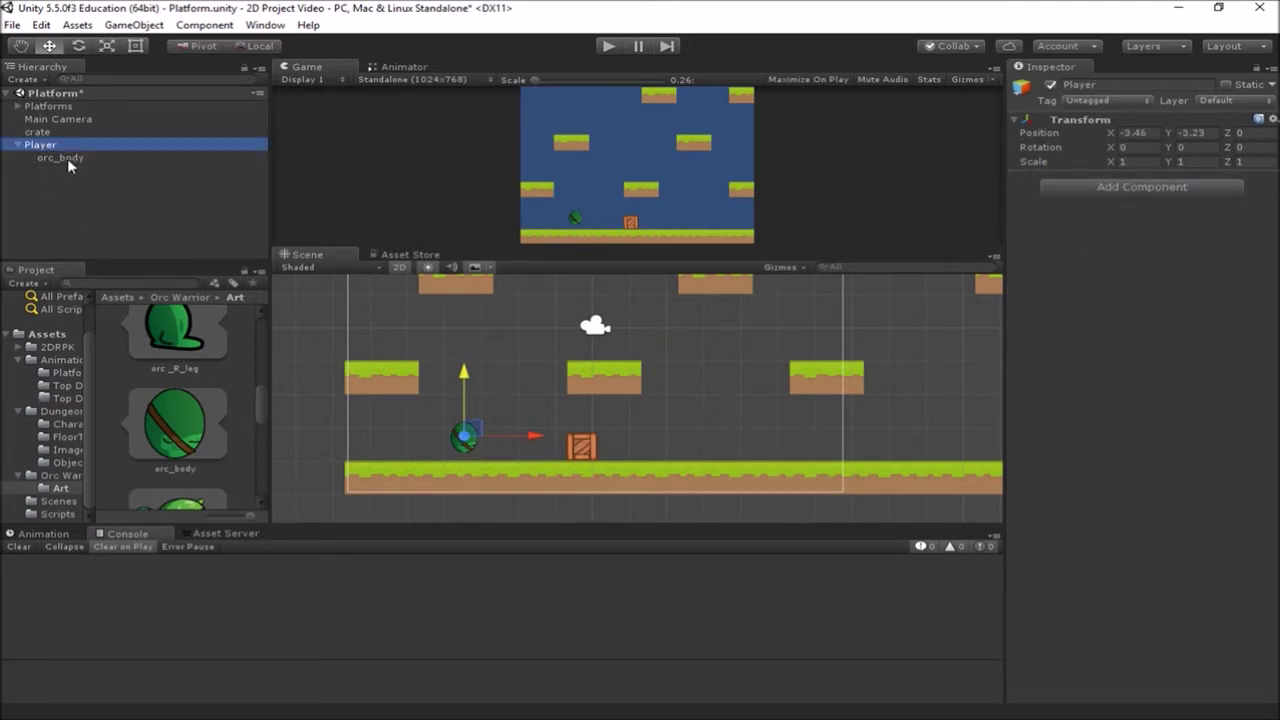
{"action": "left_click", "coordinate": [67, 158]}
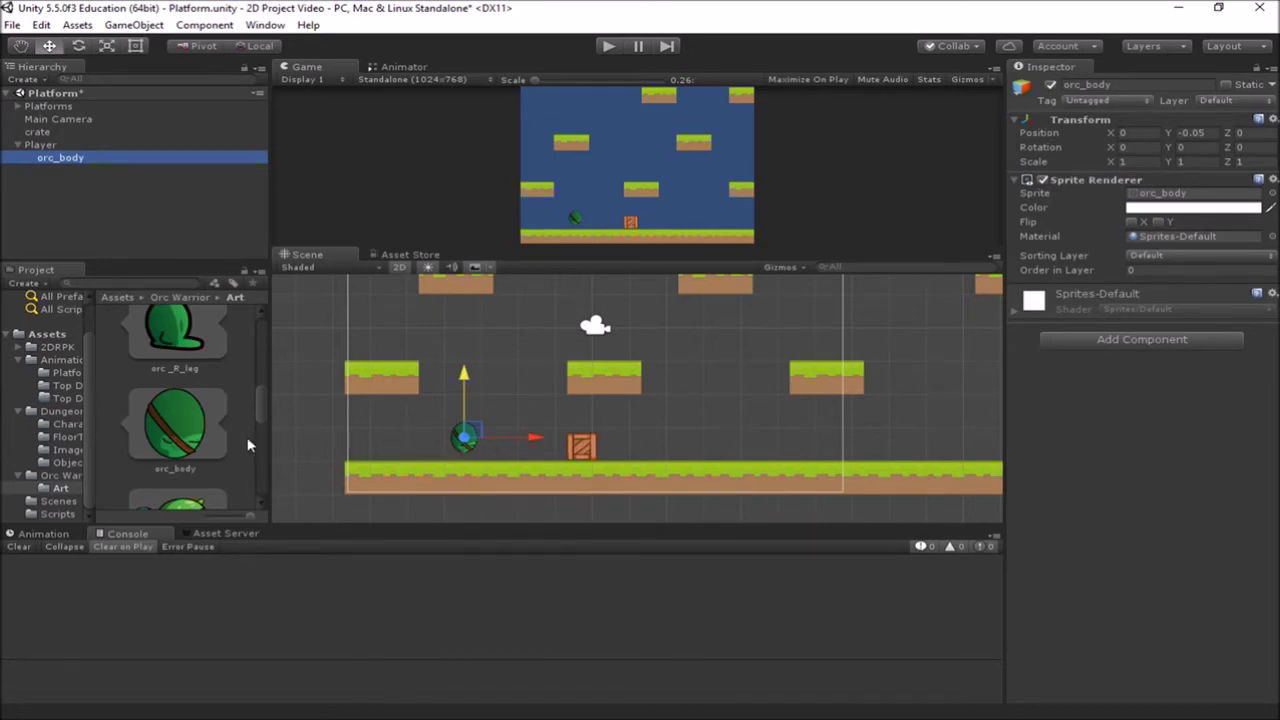
Place the orc_head sprite in the scene on top of the orc's body, at about X -3.56, Y -2.99
{"action": "scroll", "coordinate": [248, 445], "scroll_direction": "down", "scroll_amount": 3}
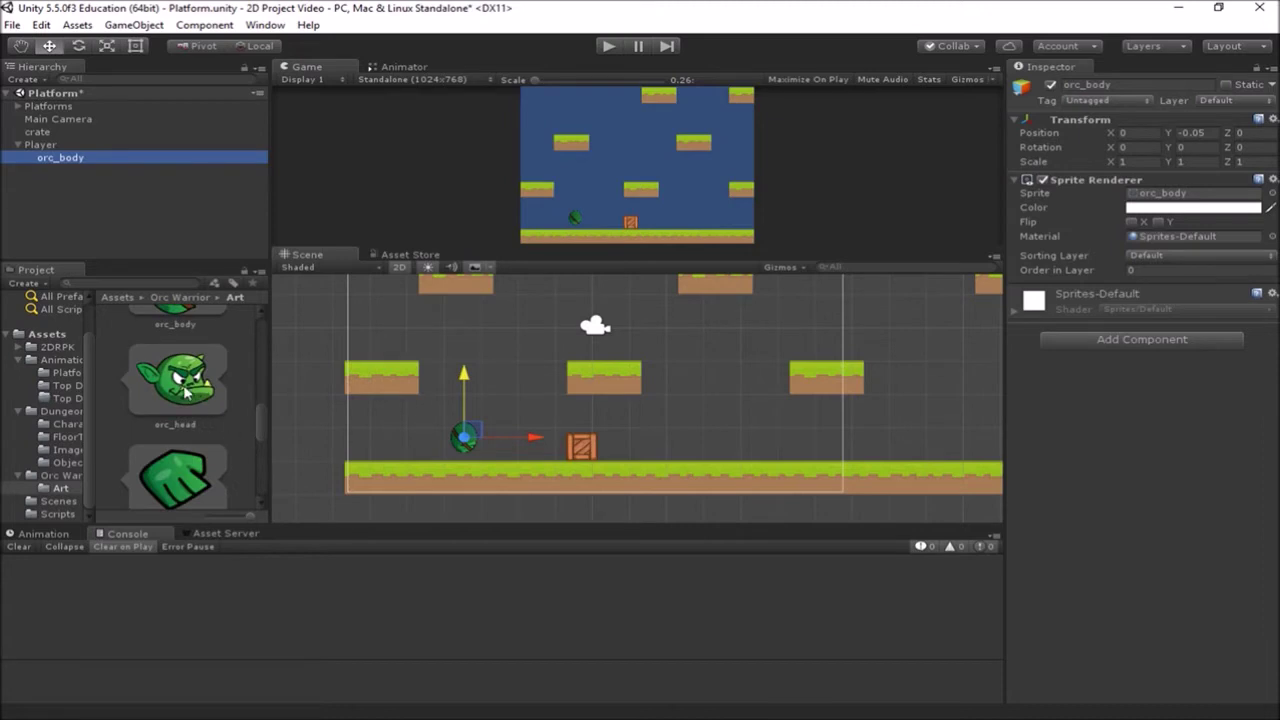
{"action": "left_click_drag", "start_coordinate": [187, 394], "coordinate": [464, 434]}
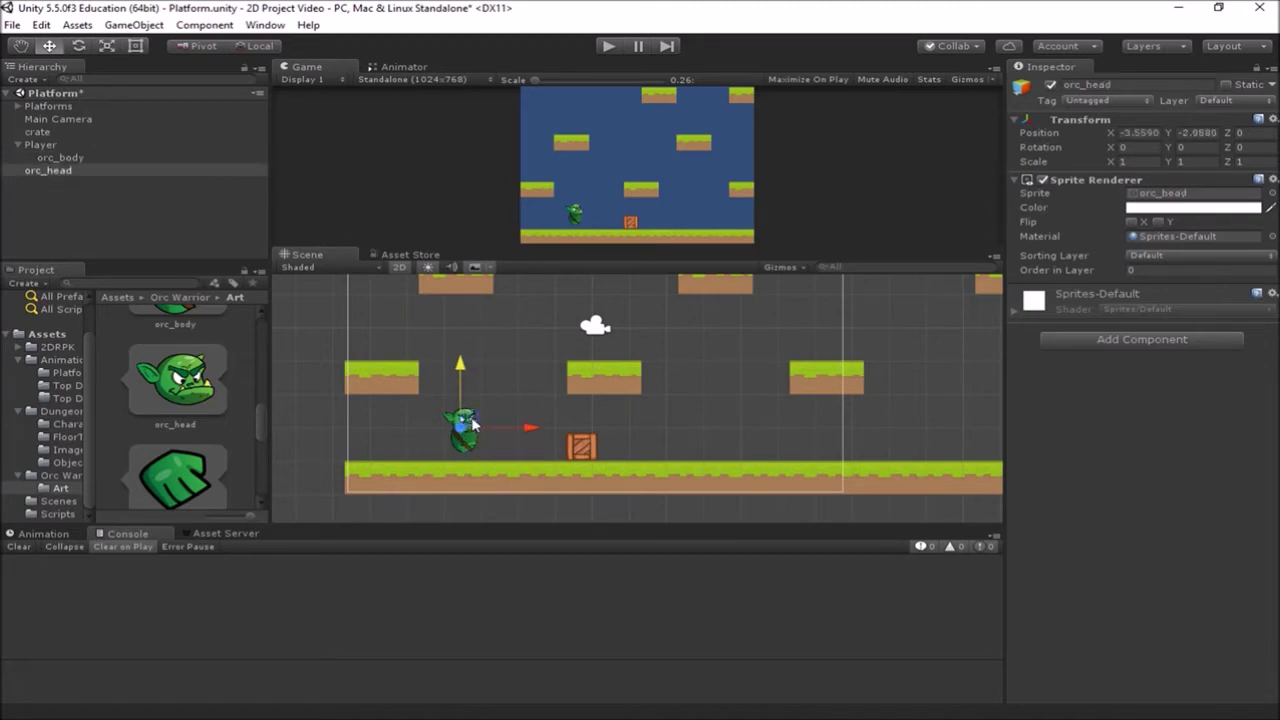
{"action": "left_click", "coordinate": [1138, 270]}
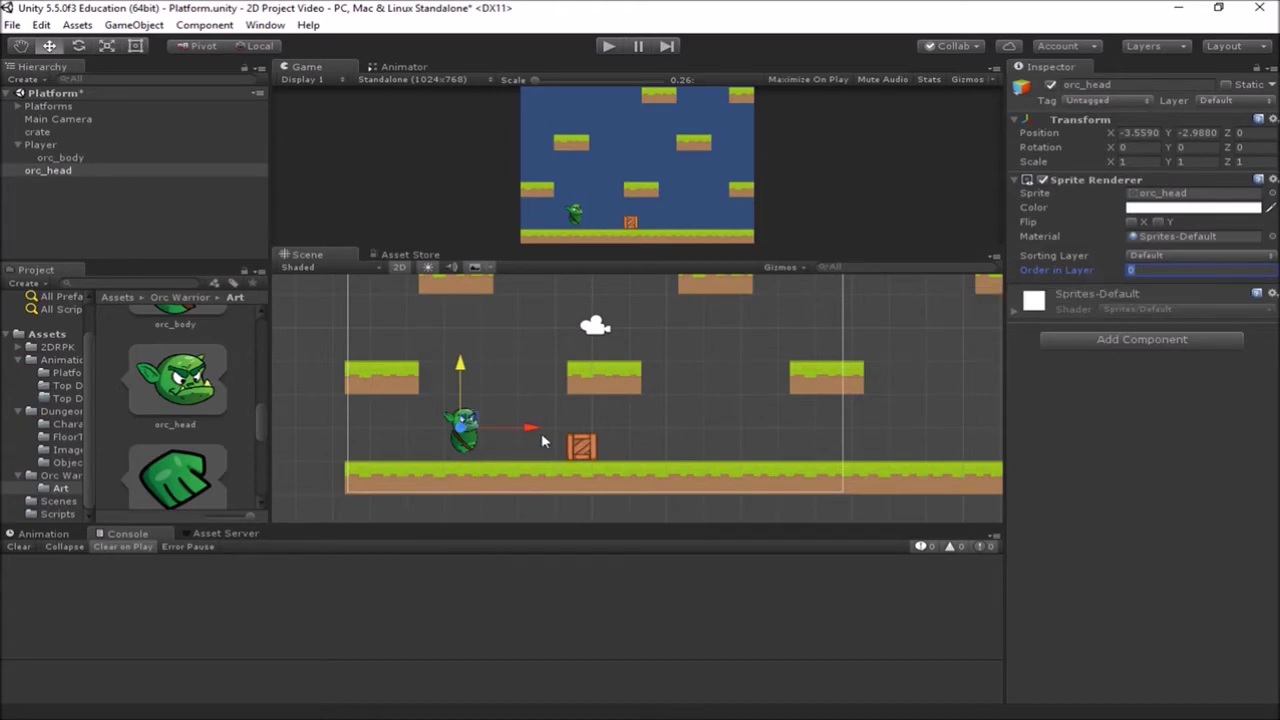
Examine the scene's sprites from the side in 3D perspective to check their depth, and return to the 2D view
{"action": "left_click", "coordinate": [399, 267]}
{"action": "left_click_drag", "start_coordinate": [529, 418], "coordinate": [768, 434], "text": "alt"}
{"action": "middle_click_drag", "start_coordinate": [768, 434], "coordinate": [802, 435]}
{"action": "right_click_drag", "start_coordinate": [714, 459], "coordinate": [766, 443]}
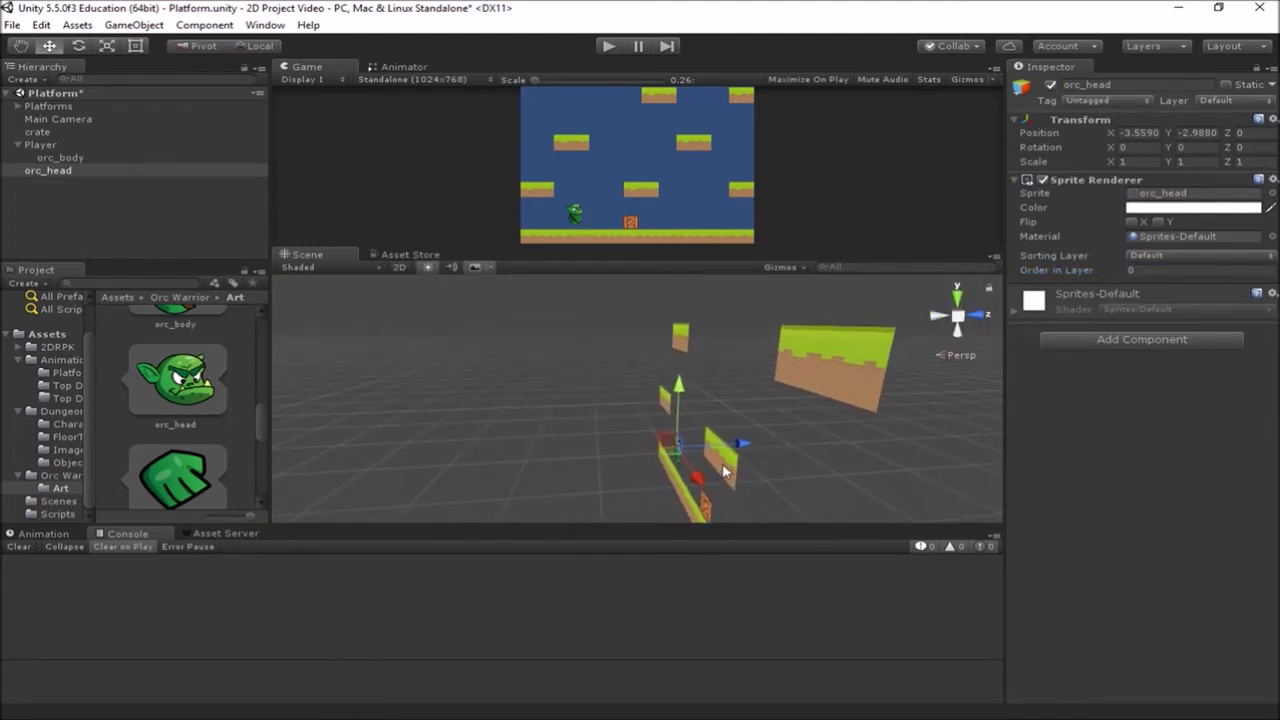
{"action": "middle_click_drag", "start_coordinate": [701, 458], "coordinate": [693, 428]}
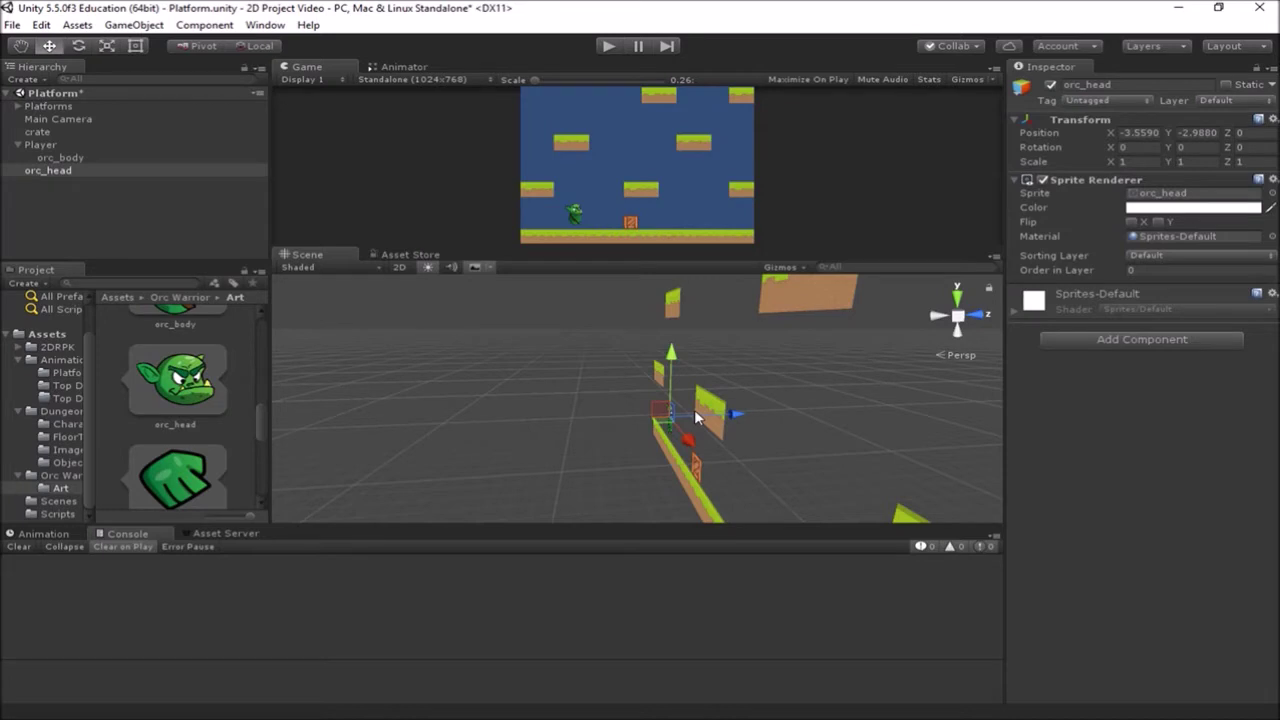
{"action": "left_click", "coordinate": [399, 267]}
Set the Order in Layer of orc_head to 5 so it draws in front of the body
{"action": "scroll", "coordinate": [560, 455], "scroll_direction": "up", "scroll_amount": 5}
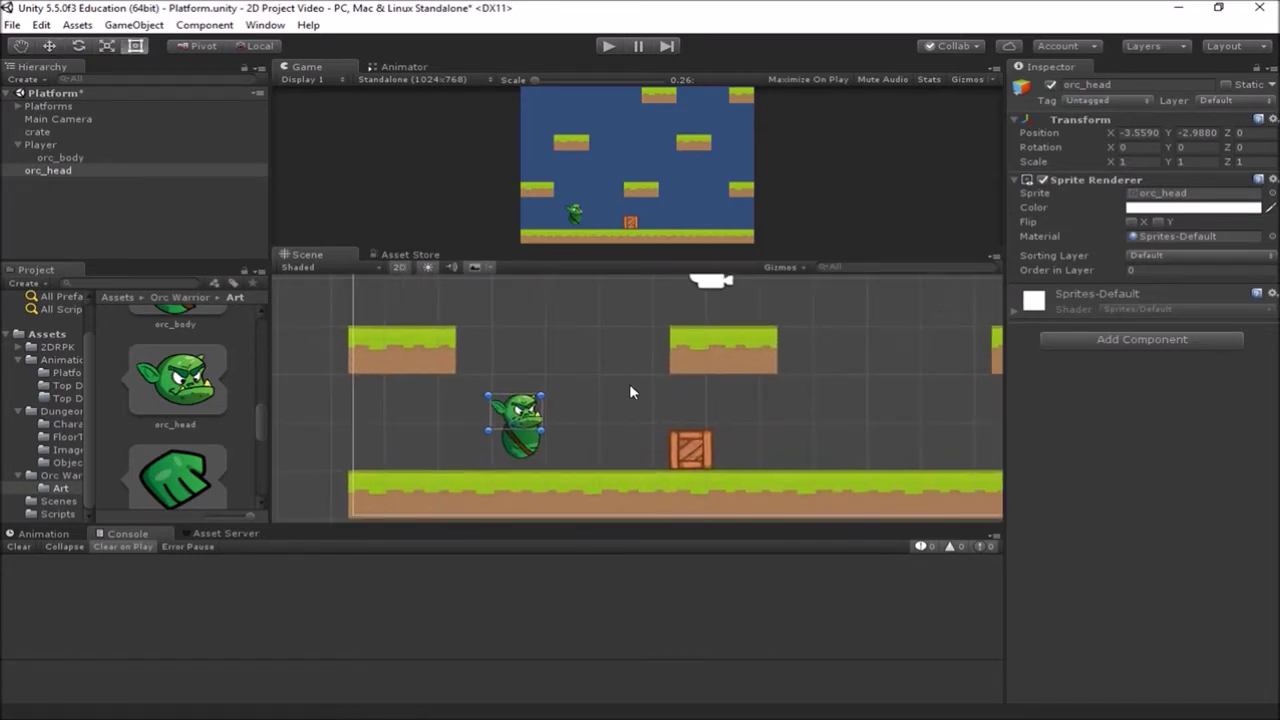
{"action": "scroll", "coordinate": [640, 410], "scroll_direction": "up", "scroll_amount": 4}
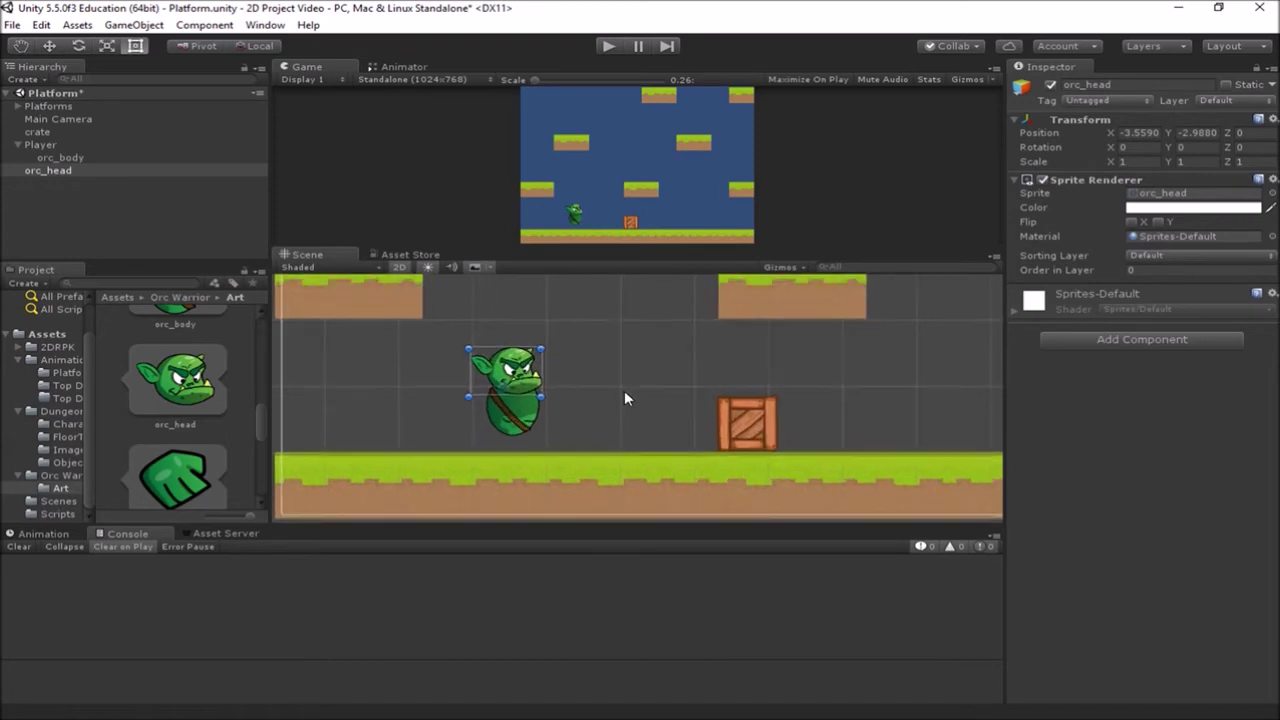
{"action": "scroll", "coordinate": [650, 421], "scroll_direction": "up", "scroll_amount": 2}
{"action": "middle_click_drag", "start_coordinate": [669, 395], "coordinate": [686, 385]}
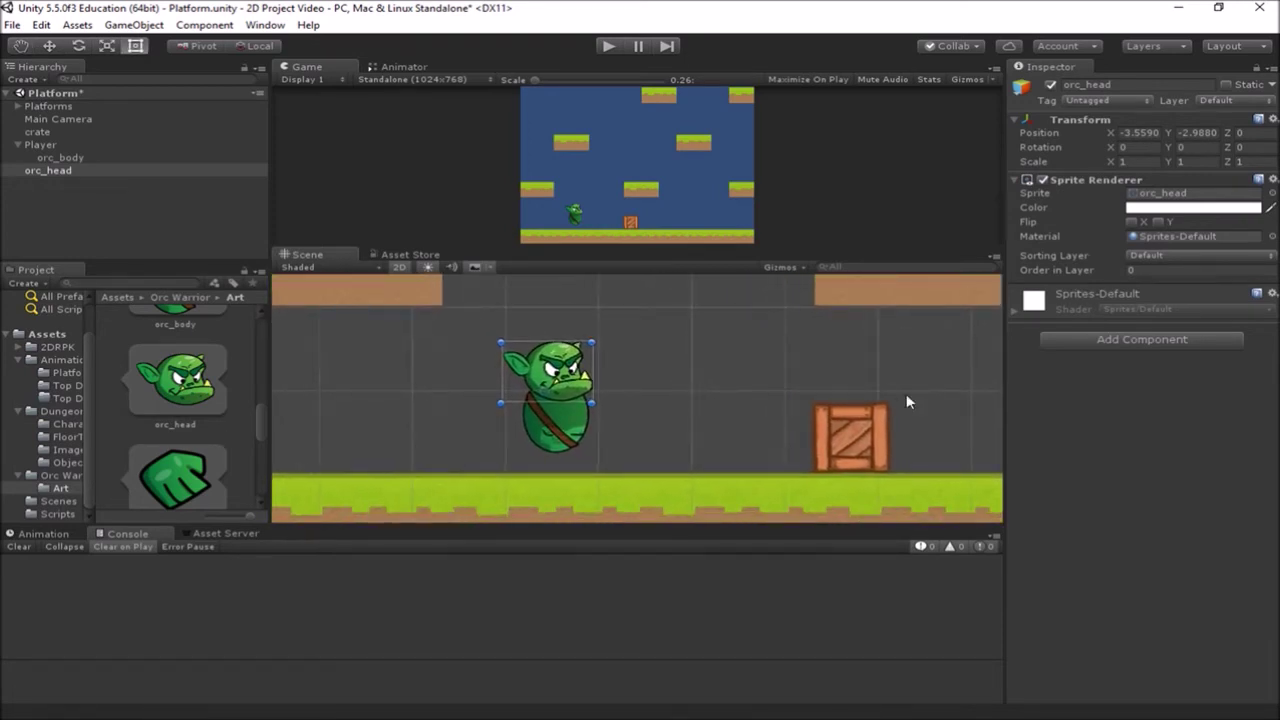
{"action": "left_click", "coordinate": [566, 424]}
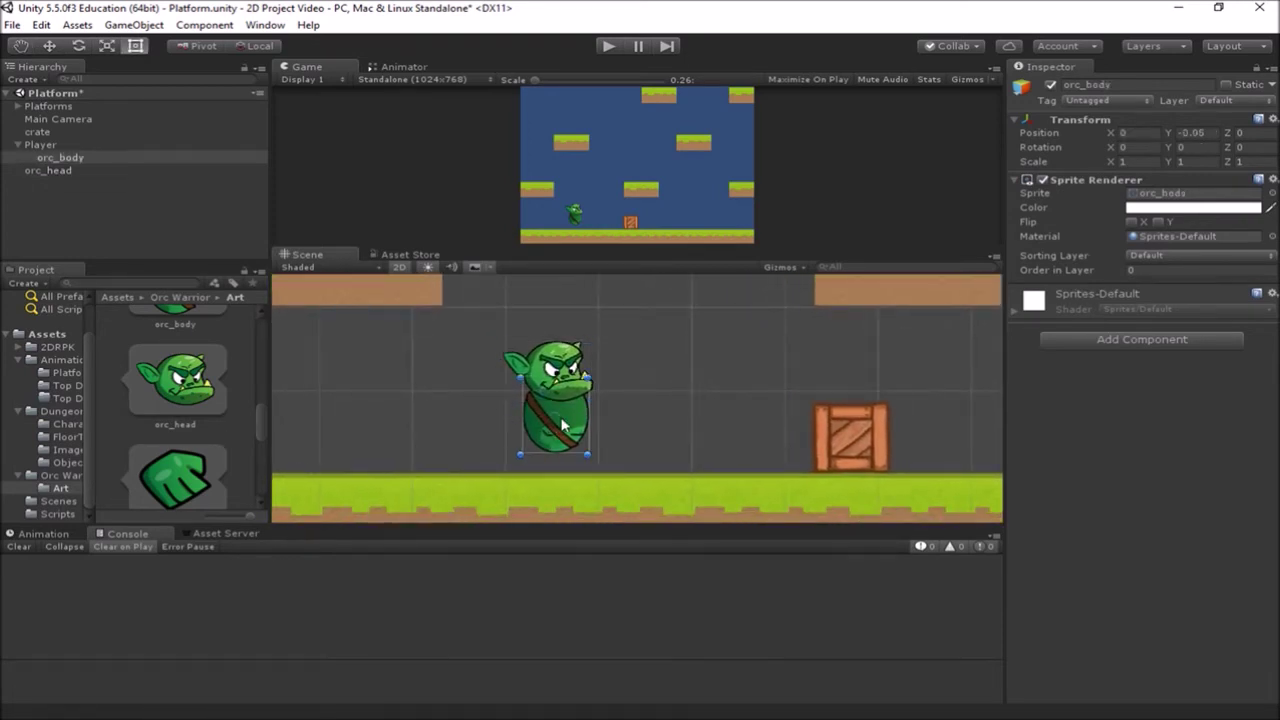
{"action": "left_click", "coordinate": [551, 353]}
{"action": "left_click", "coordinate": [1150, 270]}
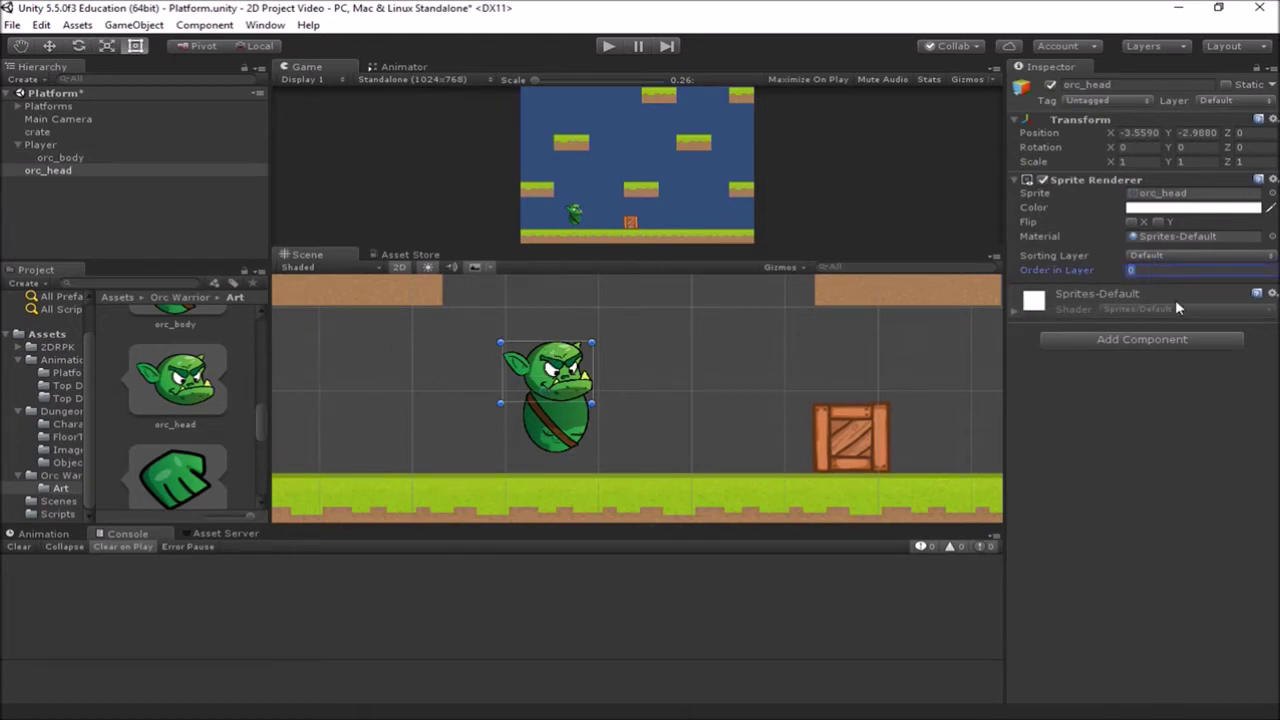
{"action": "type", "text": "5"}
Place the orc_pants sprite at the lower edge of the orc's body, at about X -3.45, Y -3.71
{"action": "scroll", "coordinate": [260, 418], "scroll_direction": "down", "scroll_amount": 3}
{"action": "scroll", "coordinate": [253, 420], "scroll_direction": "up", "scroll_amount": 1}
{"action": "scroll", "coordinate": [253, 420], "scroll_direction": "down", "scroll_amount": 1}
{"action": "scroll", "coordinate": [253, 420], "scroll_direction": "up", "scroll_amount": 2}
{"action": "left_click_drag", "start_coordinate": [168, 397], "coordinate": [558, 456]}
Place the orc _R_leg sprite beneath the pants, at about X -3.60, Y -3.73
{"action": "scroll", "coordinate": [168, 418], "scroll_direction": "up", "scroll_amount": 2}
{"action": "scroll", "coordinate": [166, 418], "scroll_direction": "down", "scroll_amount": 3}
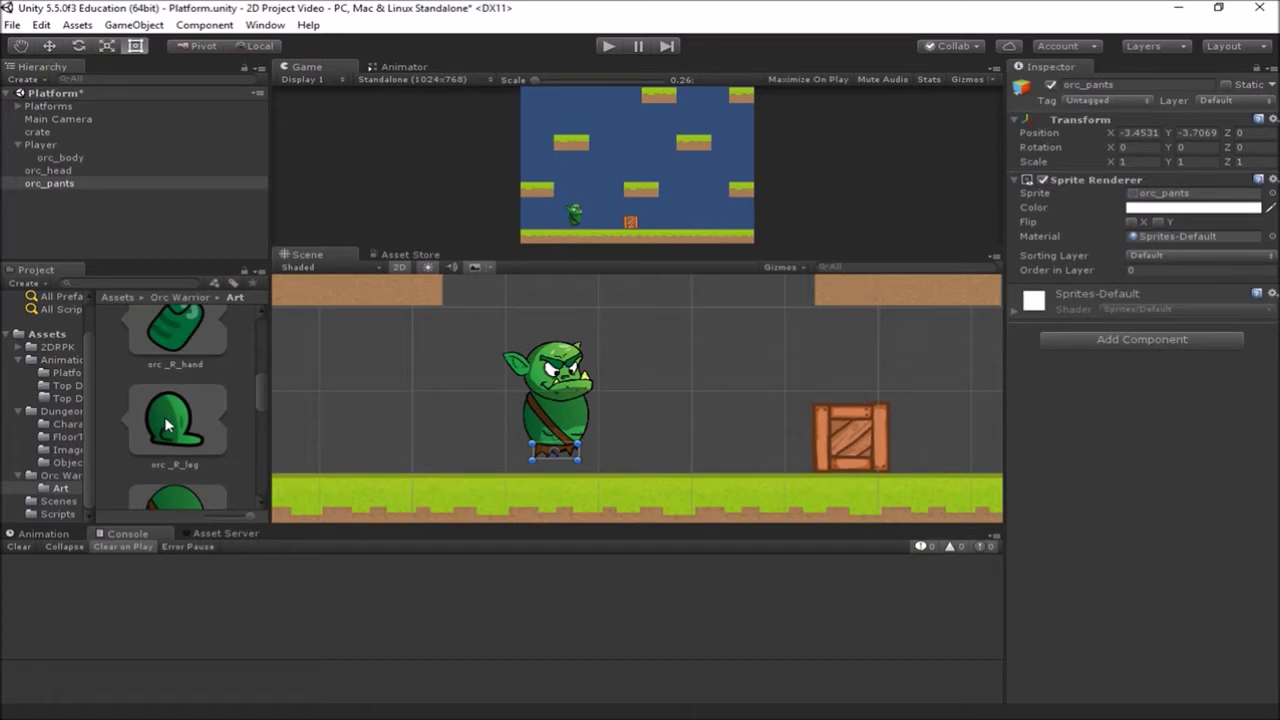
{"action": "scroll", "coordinate": [167, 427], "scroll_direction": "down", "scroll_amount": 3}
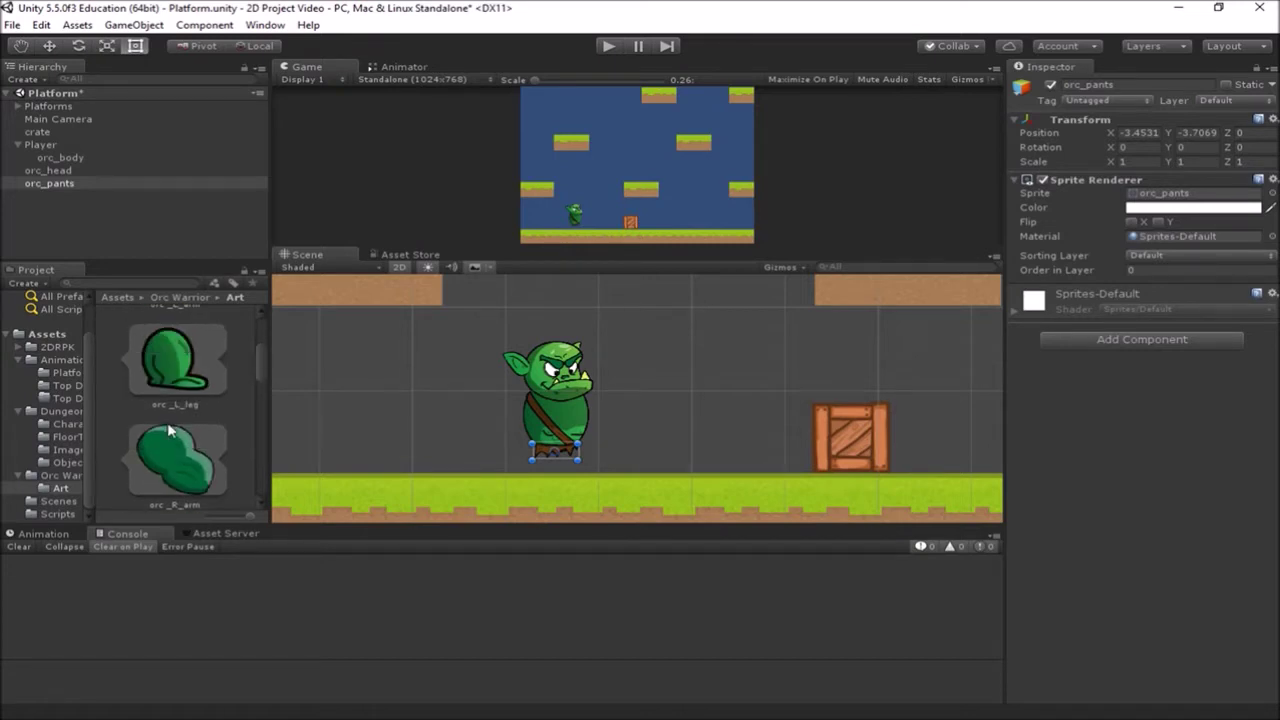
{"action": "scroll", "coordinate": [168, 430], "scroll_direction": "up", "scroll_amount": 2}
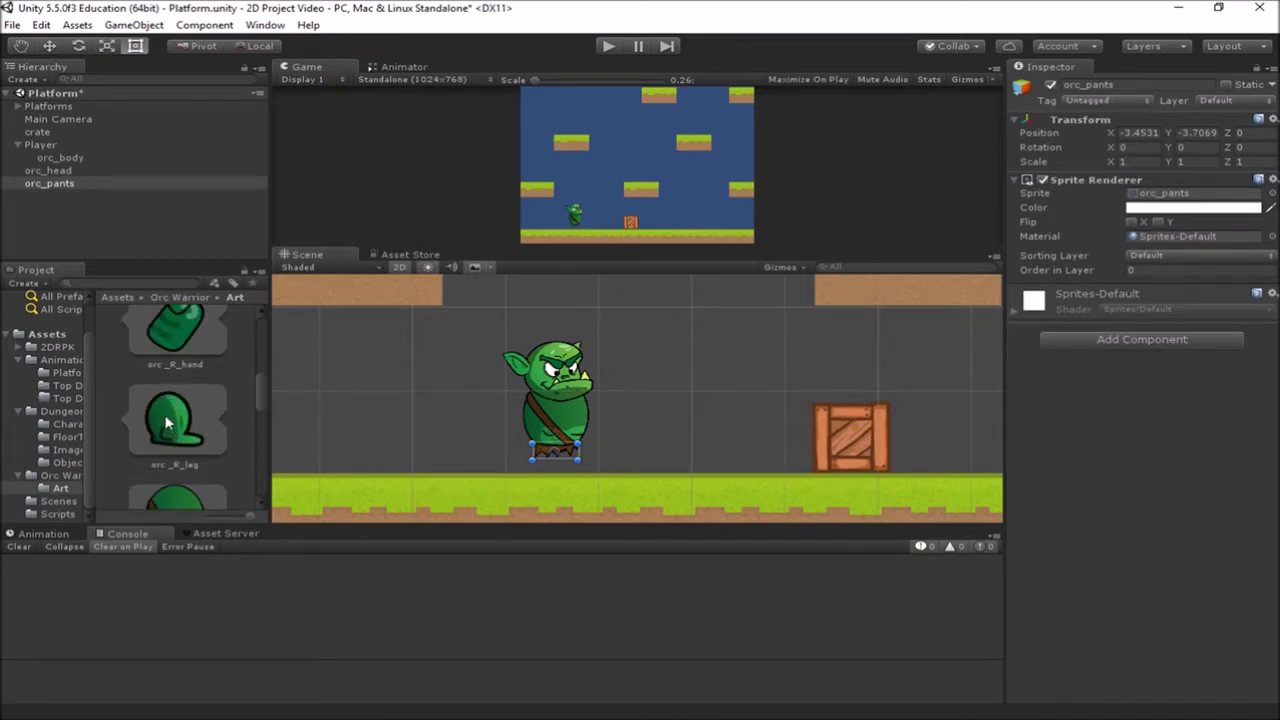
{"action": "left_click_drag", "start_coordinate": [167, 424], "coordinate": [544, 458]}
{"action": "mouse_move", "coordinate": [543, 458]}
{"action": "left_mouse_down"}
{"action": "mouse_move", "coordinate": [570, 460]}
{"action": "mouse_move", "coordinate": [546, 460]}
{"action": "left_mouse_up"}
{"action": "left_click_drag", "start_coordinate": [545, 460], "coordinate": [546, 461]}
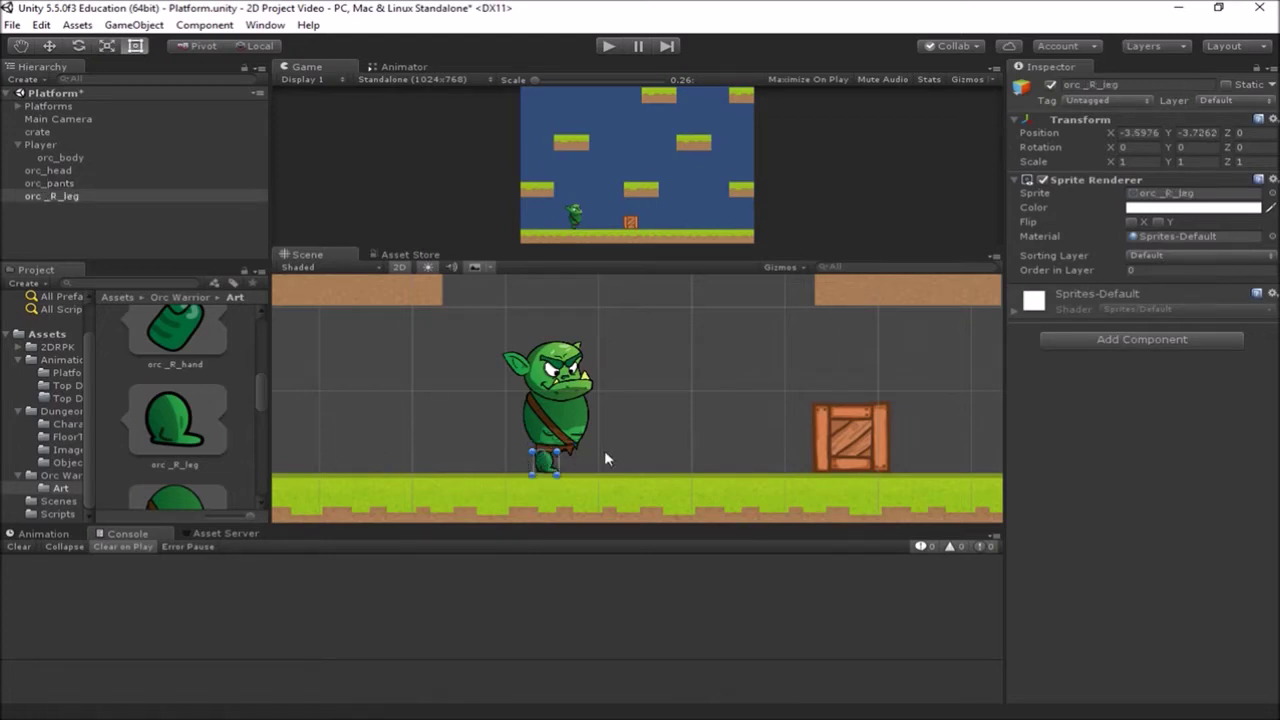
Set the Order in Layer of orc_pants to 5 so the pants draw in front of the leg
{"action": "scroll", "coordinate": [590, 458], "scroll_direction": "up", "scroll_amount": 1}
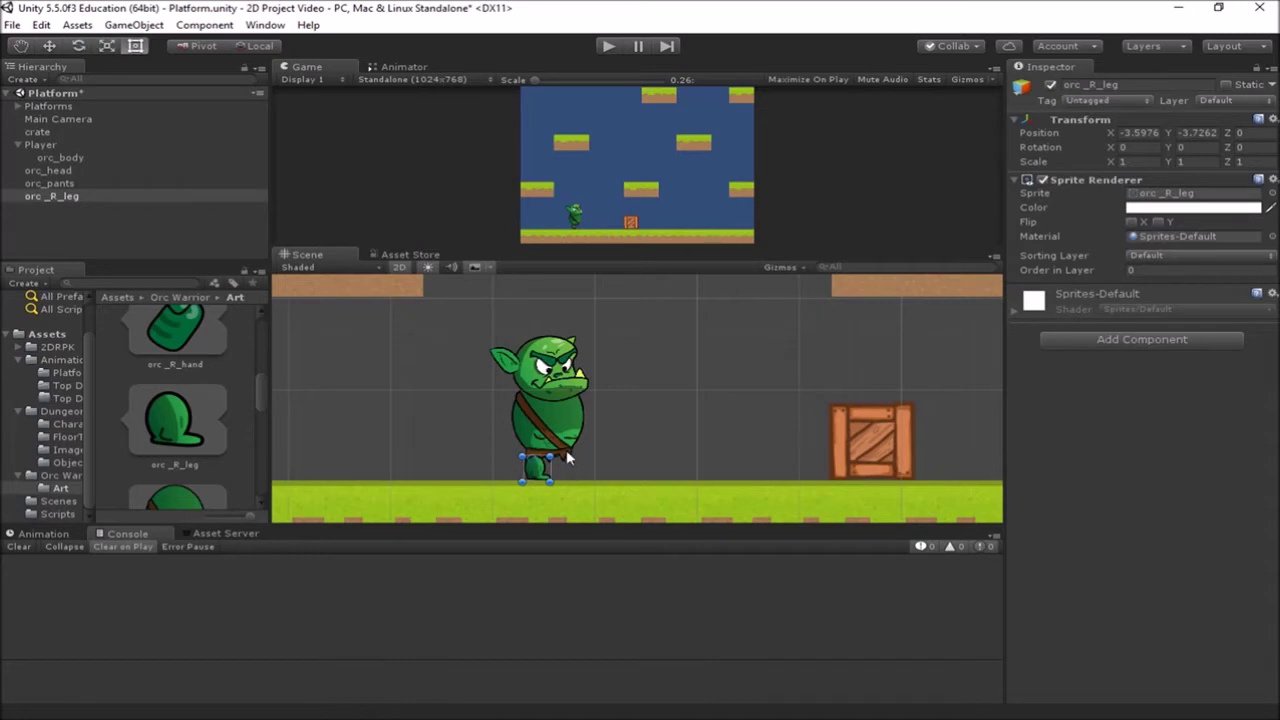
{"action": "left_click", "coordinate": [567, 457]}
{"action": "left_click", "coordinate": [1150, 272]}
{"action": "type", "text": "5"}
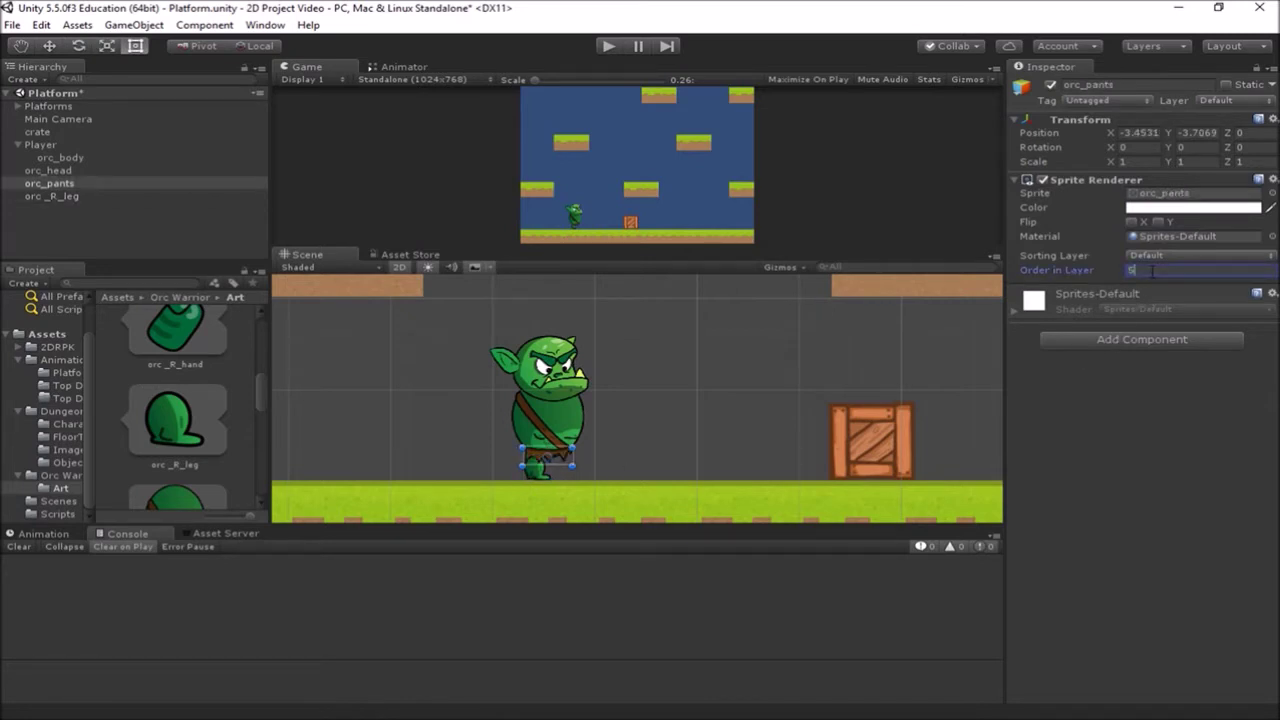
{"action": "left_click", "coordinate": [481, 445]}
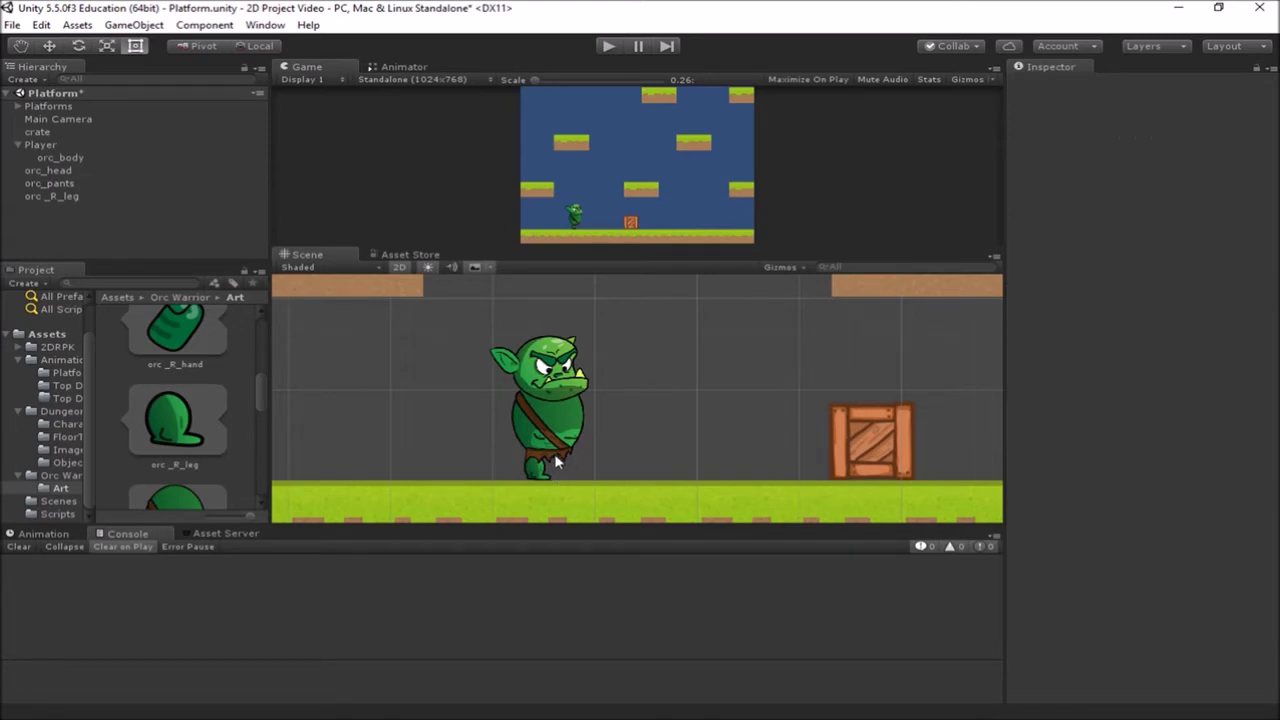
Find the orc _L_leg sprite in the Orc Warrior art and add it to the scene at the orc's feet
{"action": "scroll", "coordinate": [214, 430], "scroll_direction": "down", "scroll_amount": 3}
{"action": "scroll", "coordinate": [214, 430], "scroll_direction": "down", "scroll_amount": 1}
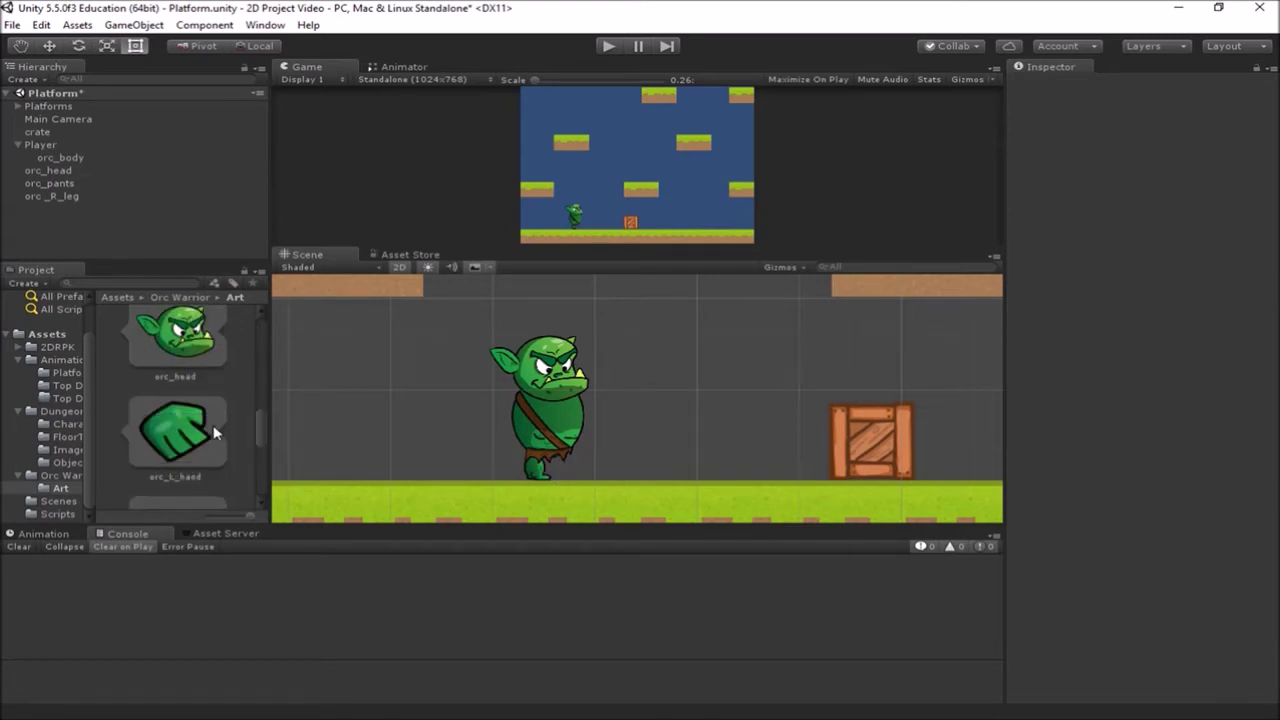
{"action": "scroll", "coordinate": [205, 430], "scroll_direction": "up", "scroll_amount": 5}
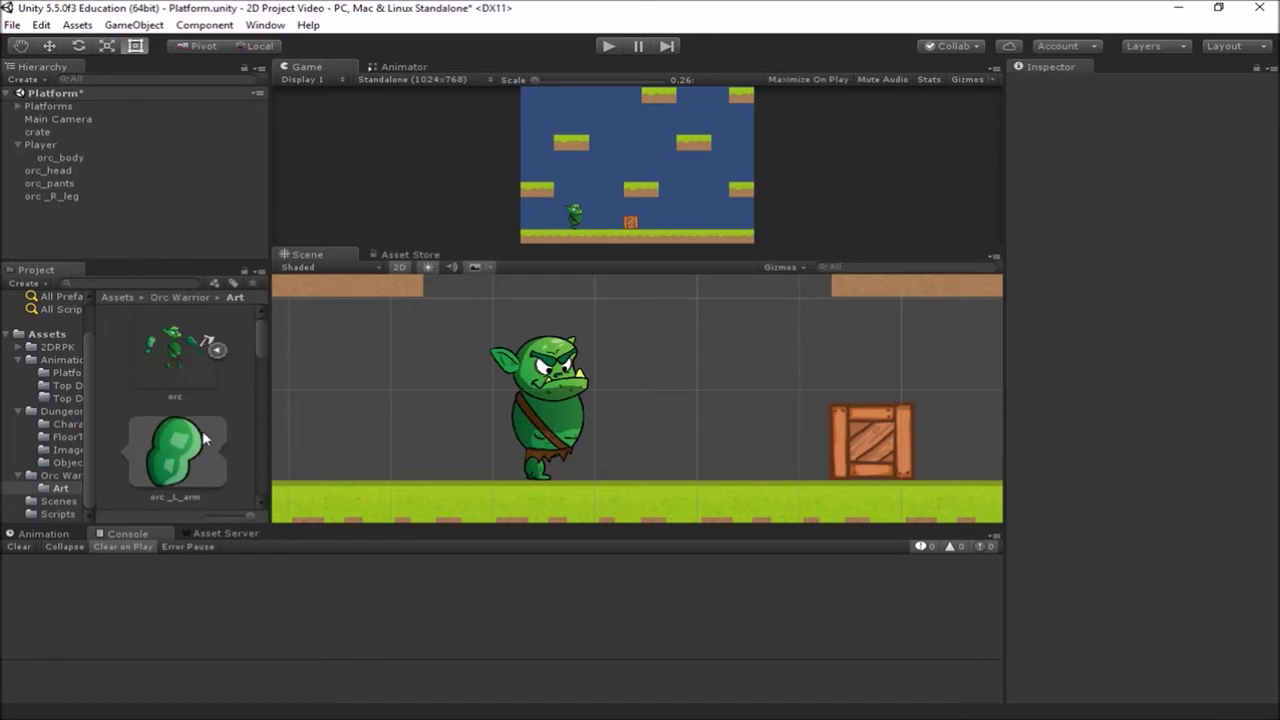
{"action": "scroll", "coordinate": [207, 425], "scroll_direction": "down", "scroll_amount": 3}
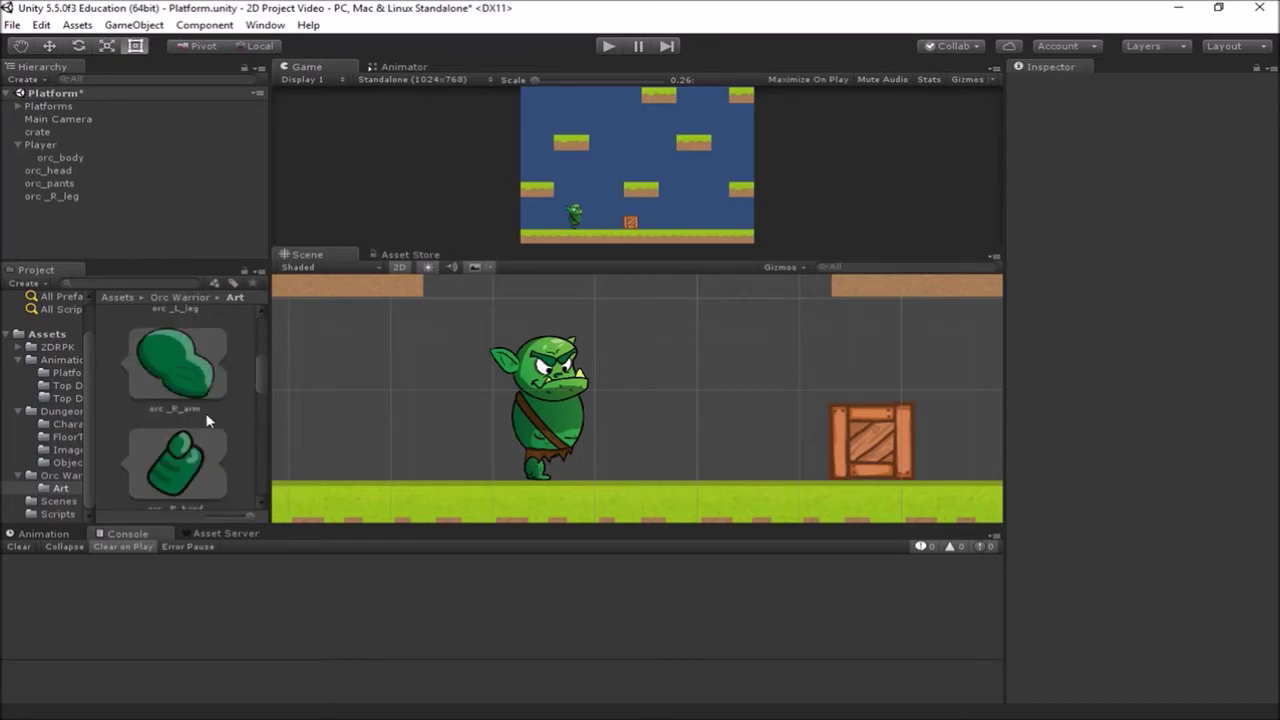
{"action": "scroll", "coordinate": [209, 421], "scroll_direction": "down", "scroll_amount": 4}
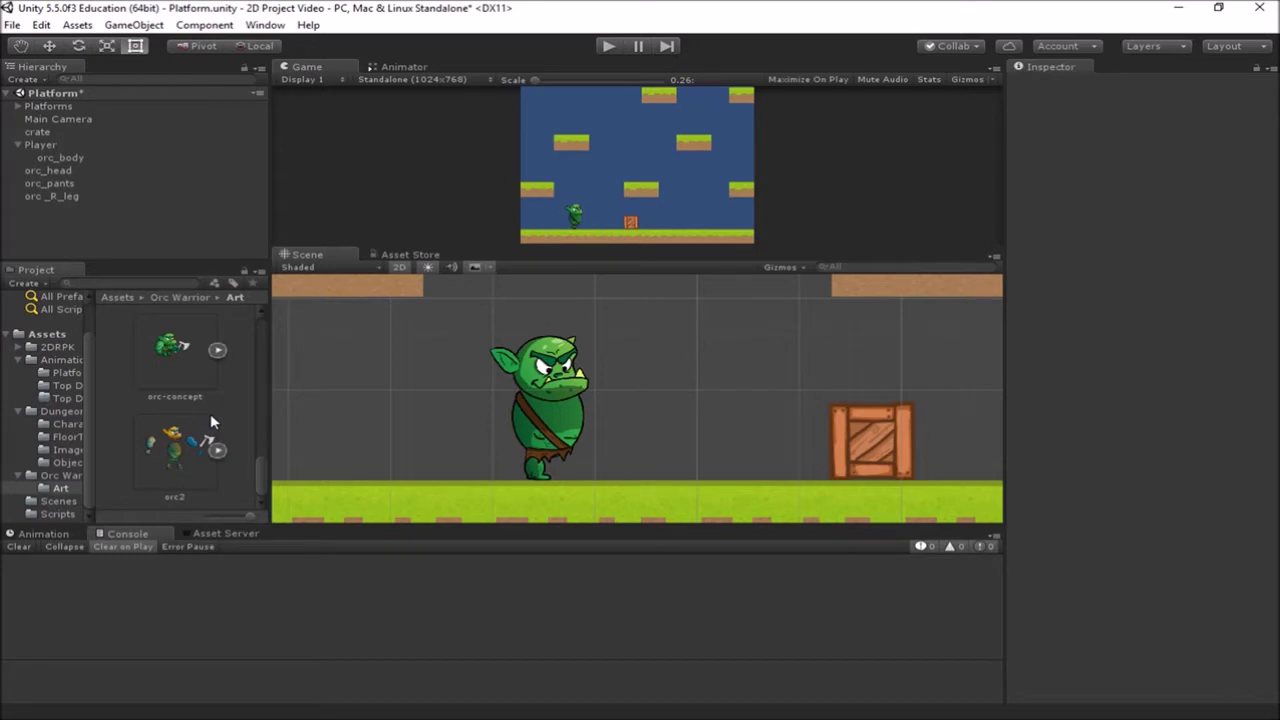
{"action": "scroll", "coordinate": [210, 413], "scroll_direction": "up", "scroll_amount": 4}
{"action": "scroll", "coordinate": [211, 420], "scroll_direction": "up", "scroll_amount": 3}
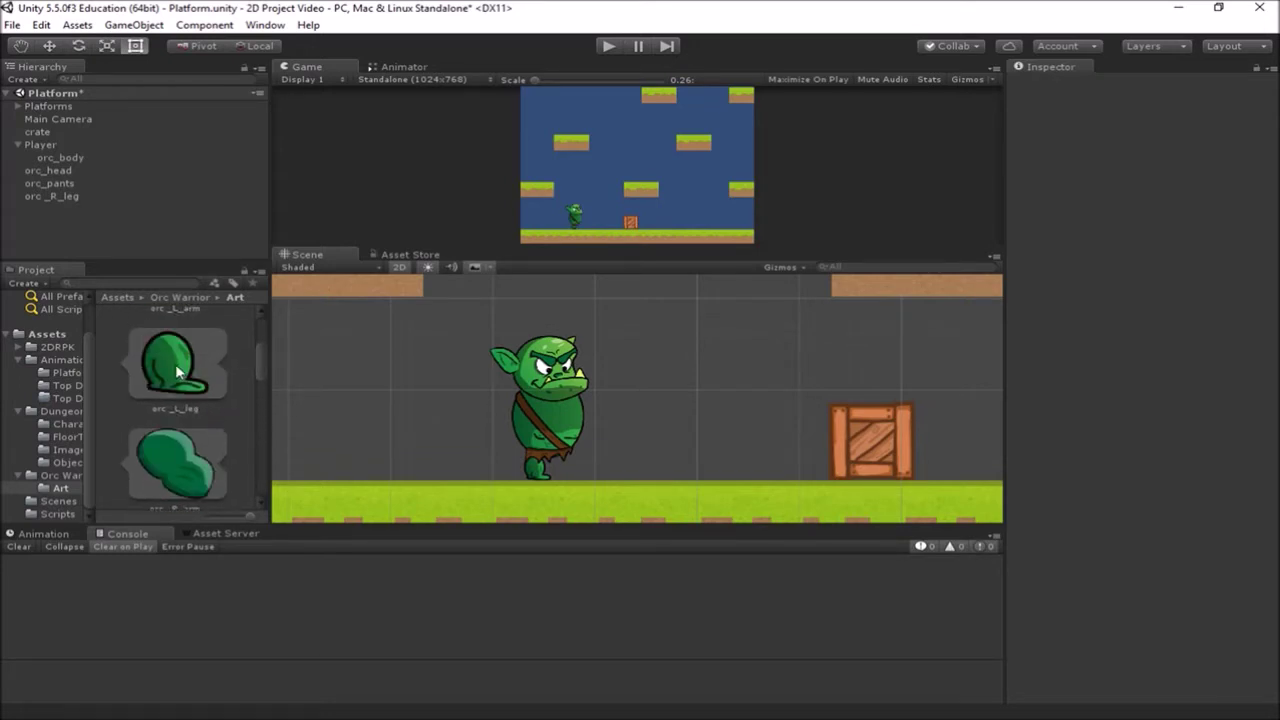
{"action": "left_click_drag", "start_coordinate": [188, 377], "coordinate": [576, 474]}
Move orc _R_leg under the front of the pants, at about X -3.30, Y -3.67, and orc _L_leg under the back
{"action": "left_click", "coordinate": [537, 474]}
{"action": "left_click", "coordinate": [485, 467]}
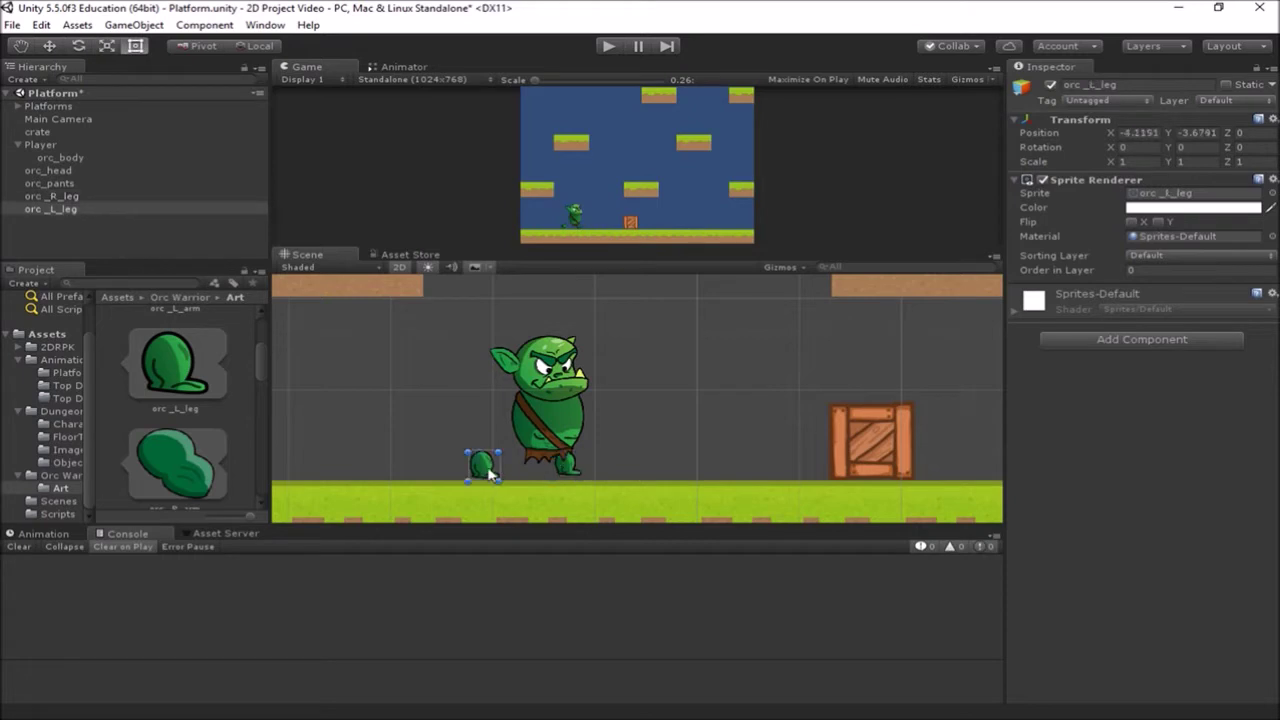
{"action": "left_click_drag", "start_coordinate": [487, 472], "coordinate": [546, 470]}
{"action": "left_click", "coordinate": [750, 474]}
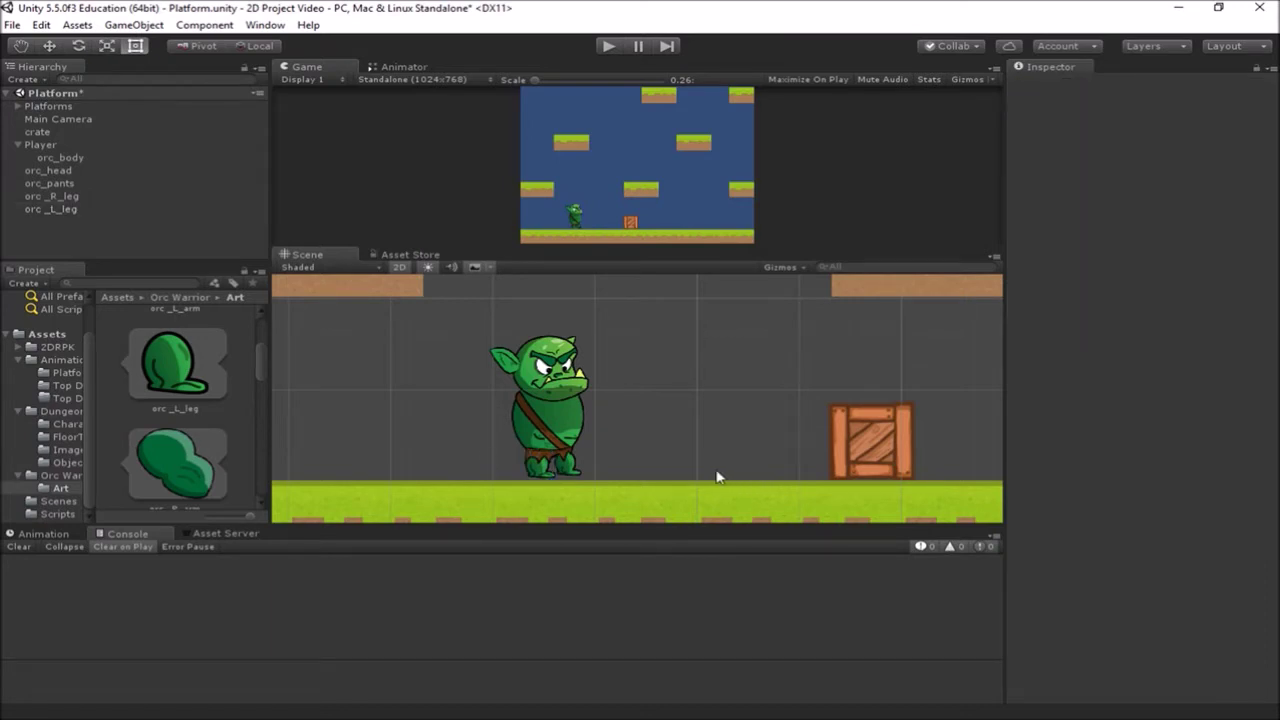
Nudge orc_pants slightly to fit over the tops of both legs
{"action": "left_click", "coordinate": [558, 461]}
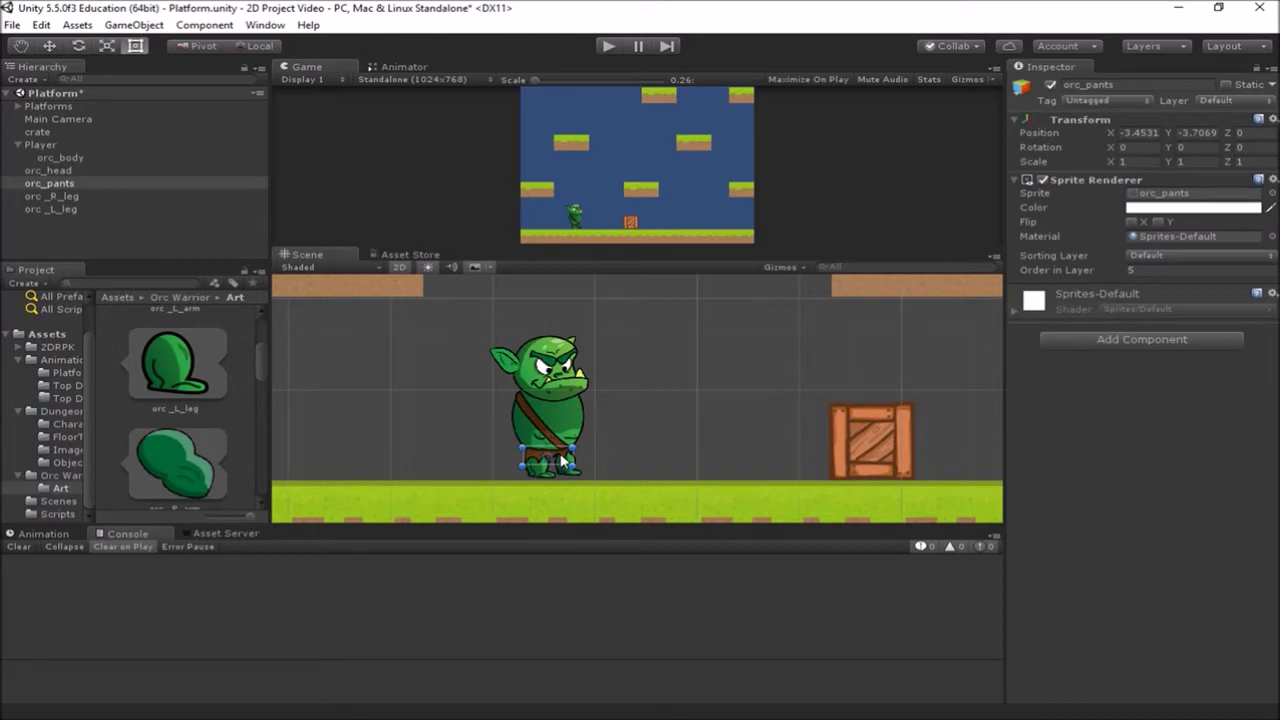
{"action": "key", "text": "Up"}
{"action": "key", "text": "Down"}
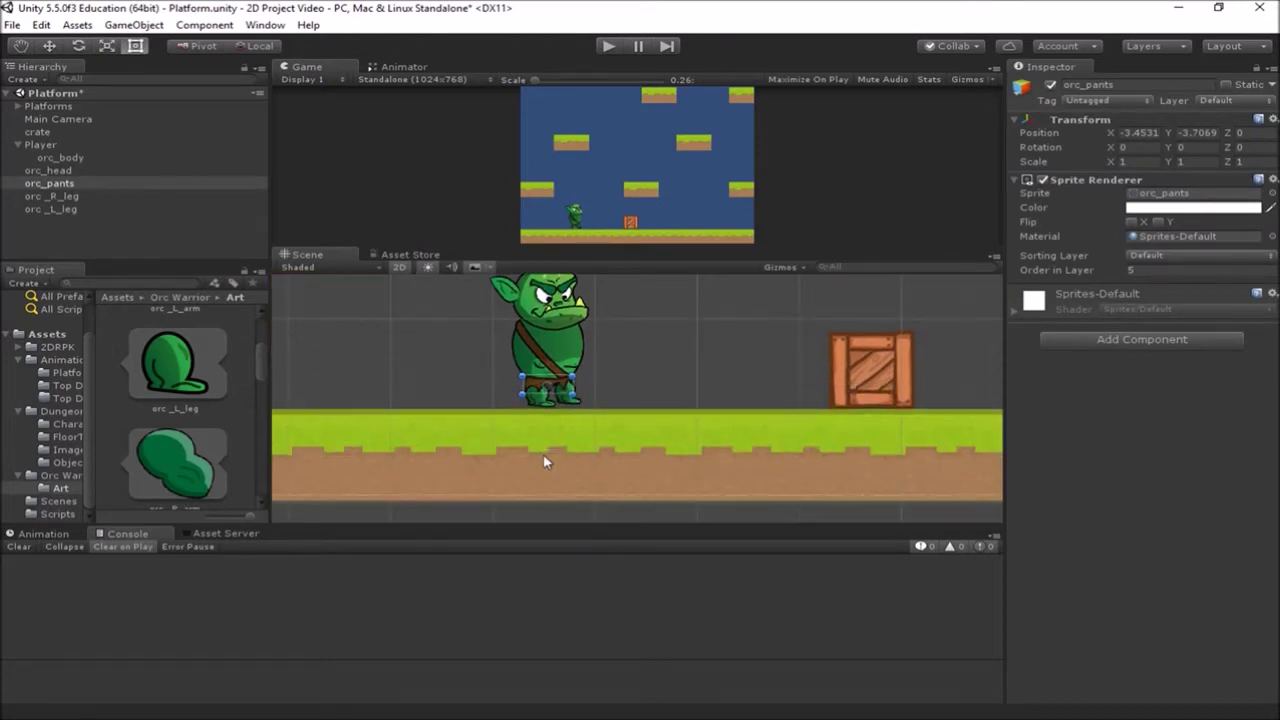
{"action": "left_click_drag", "start_coordinate": [557, 391], "coordinate": [563, 386]}
Fine-tune the spacing between the legs, moving orc _L_leg to about X -3.54, Y -3.67
{"action": "left_click", "coordinate": [541, 404]}
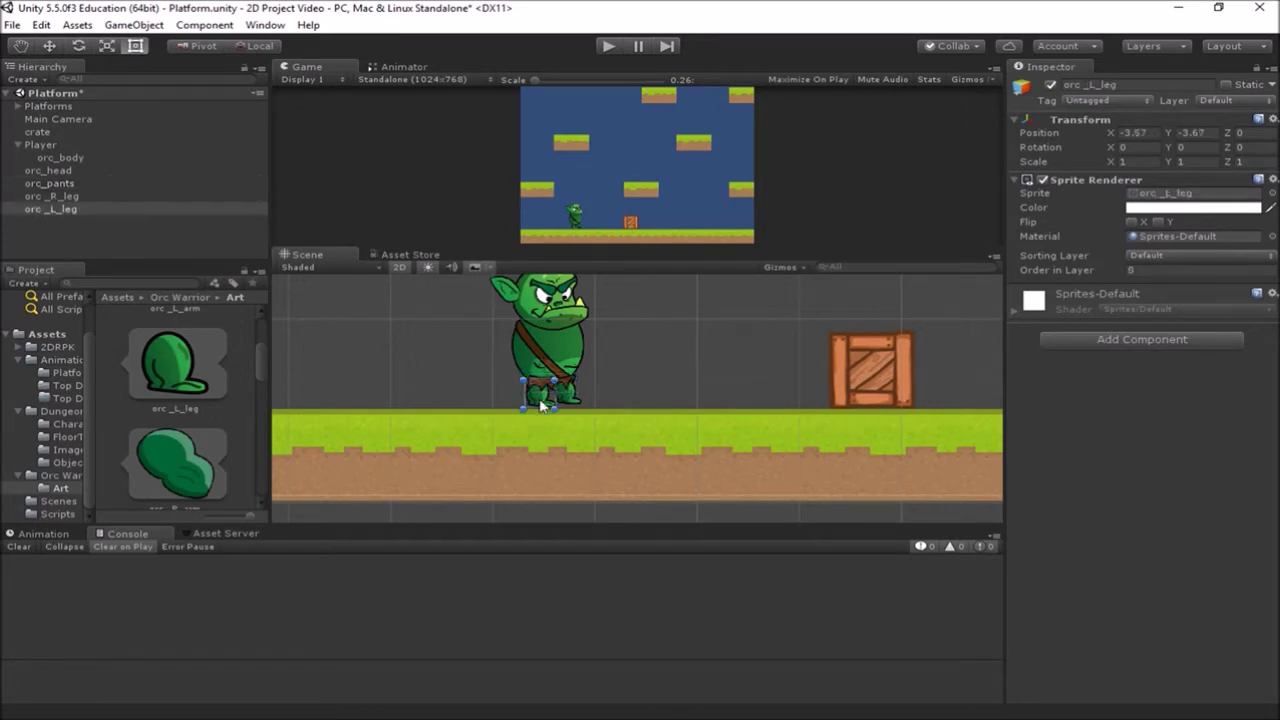
{"action": "left_click", "coordinate": [569, 402]}
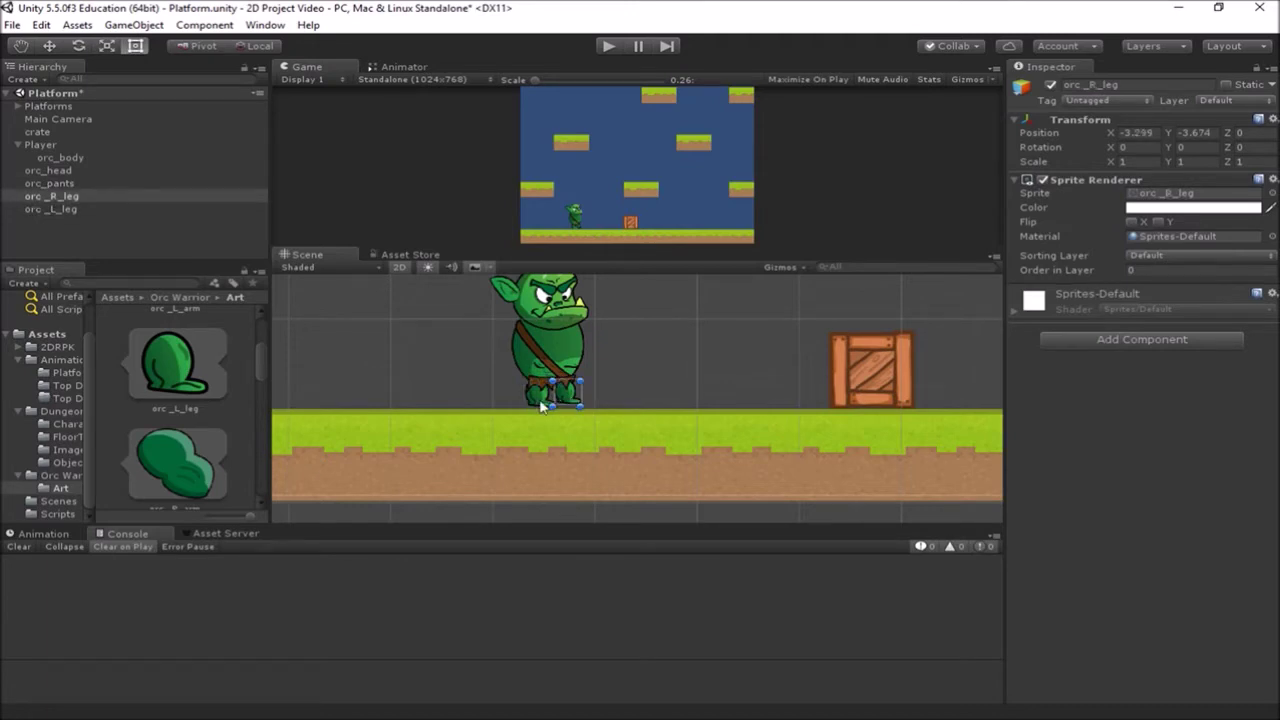
{"action": "left_click", "coordinate": [540, 405]}
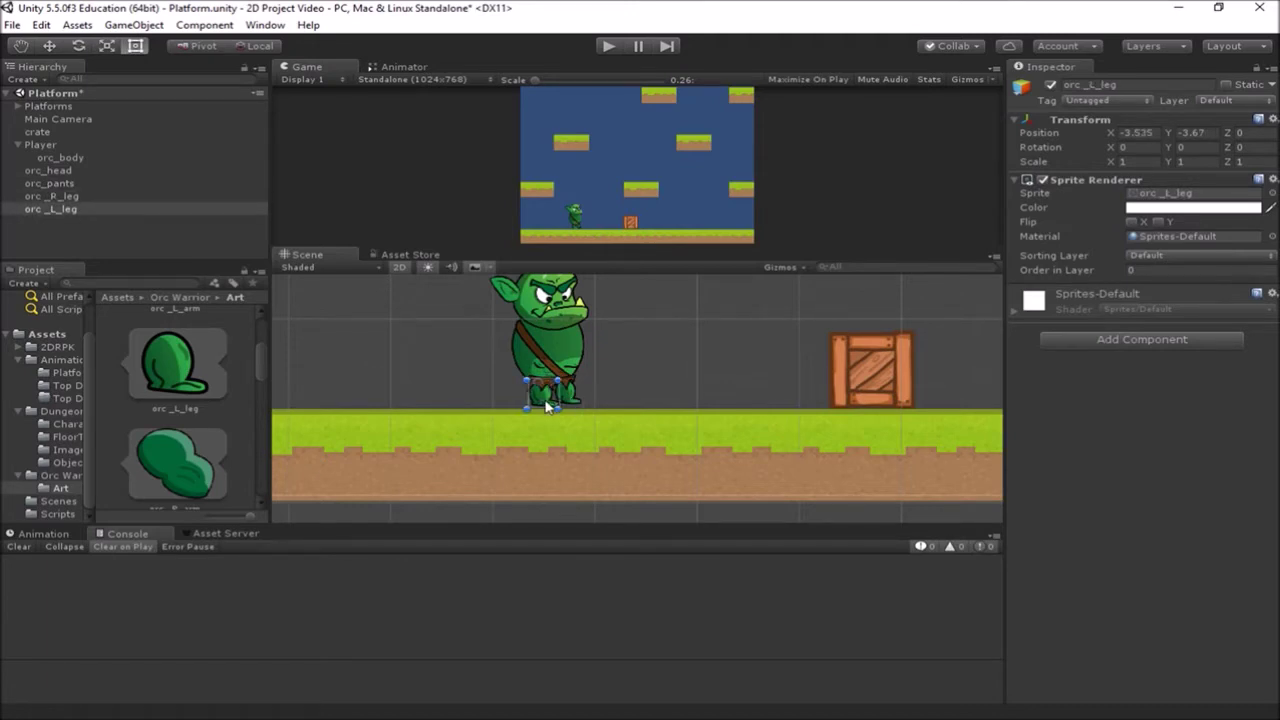
{"action": "left_click", "coordinate": [572, 402]}
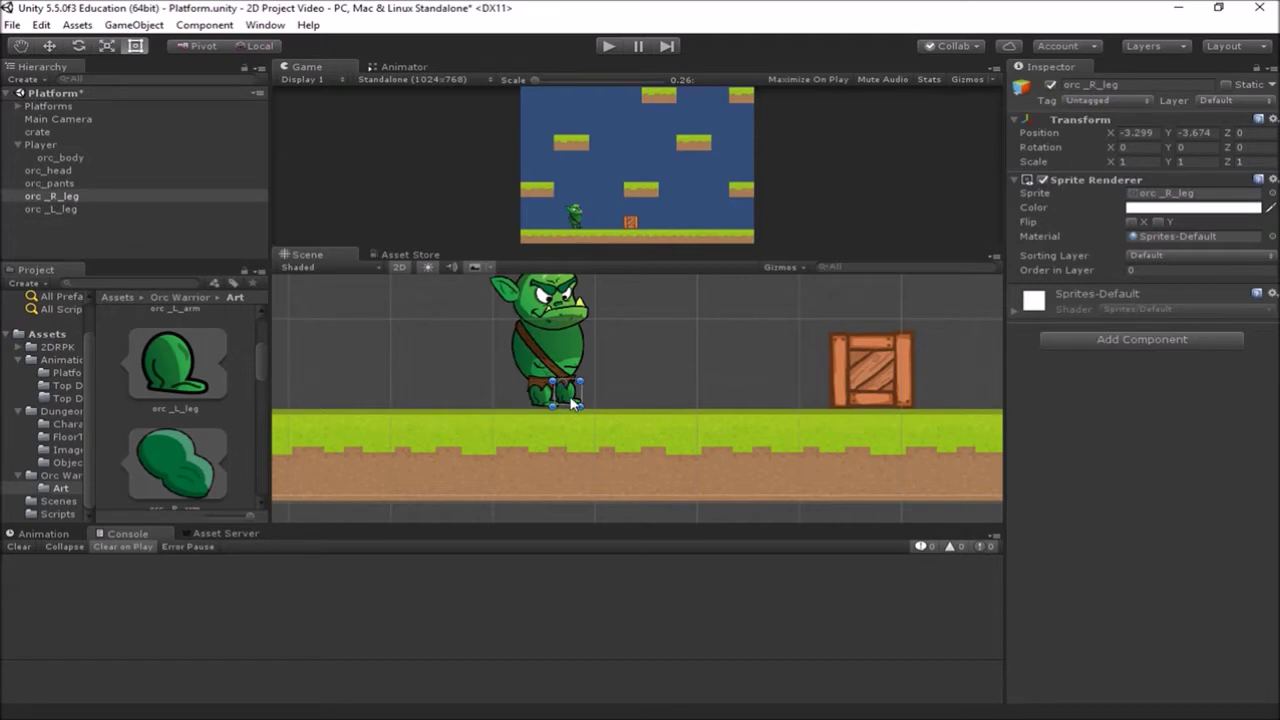
{"action": "left_click", "coordinate": [645, 430]}
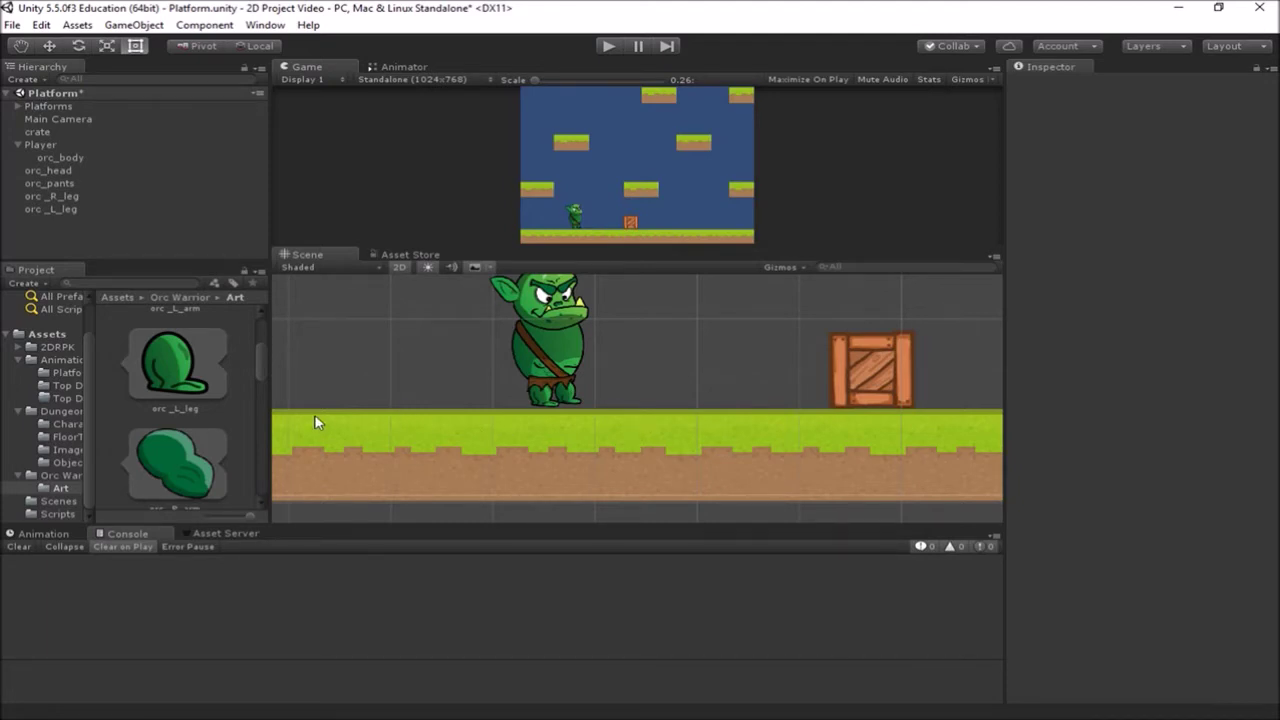
Find the orc _L_arm sprite in the Orc Warrior art and place it at the orc's back shoulder, about X -3.78, Y -3.07
{"action": "middle_click_drag", "start_coordinate": [405, 385], "coordinate": [397, 406]}
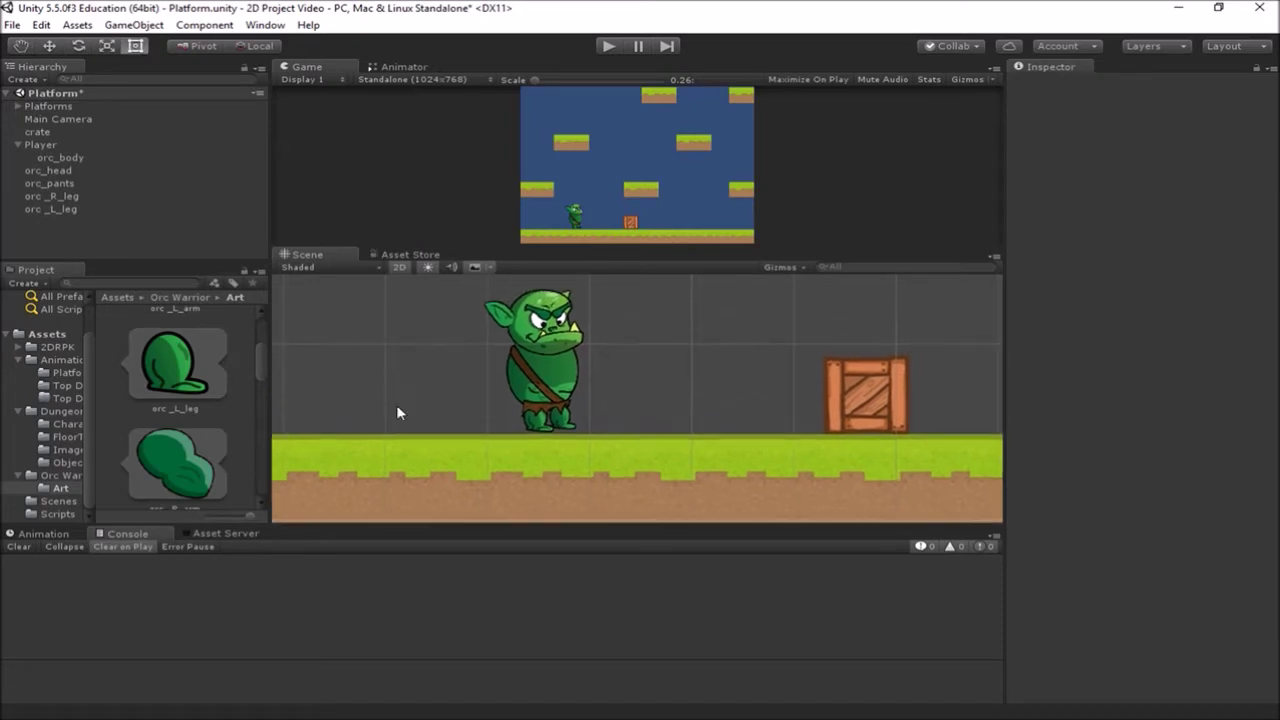
{"action": "scroll", "coordinate": [236, 389], "scroll_direction": "down", "scroll_amount": 3}
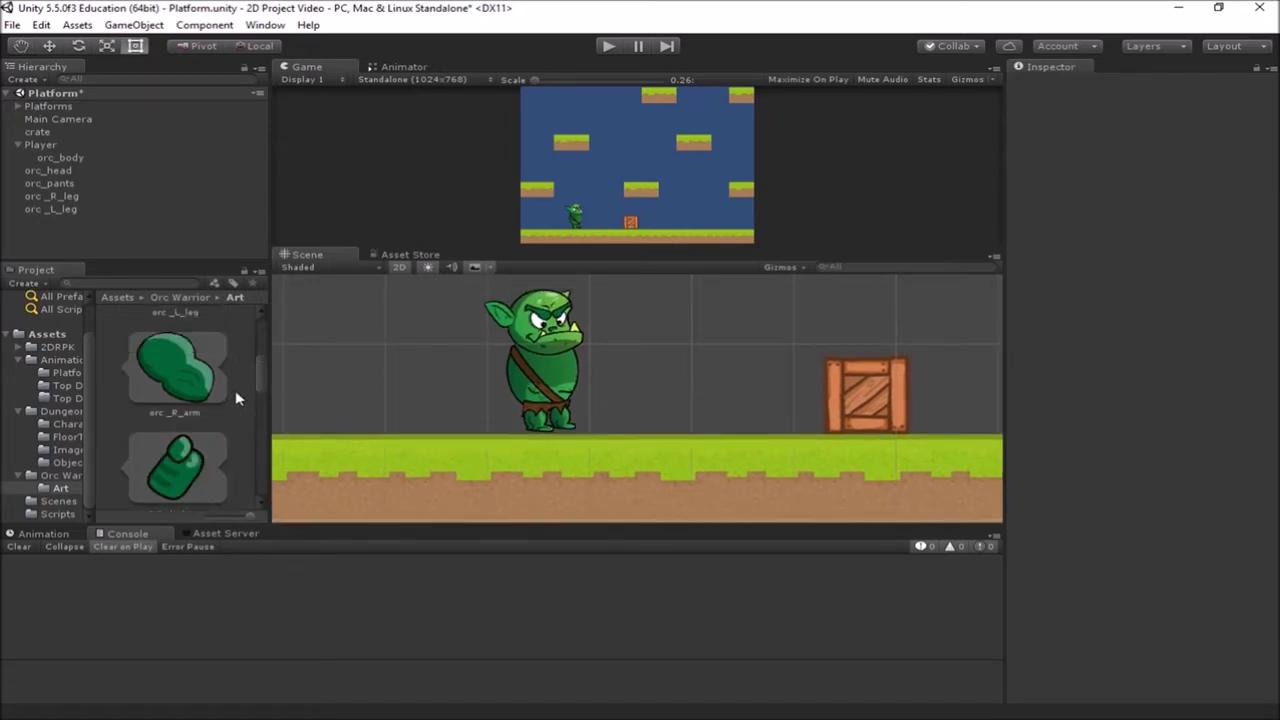
{"action": "scroll", "coordinate": [233, 398], "scroll_direction": "up", "scroll_amount": 5}
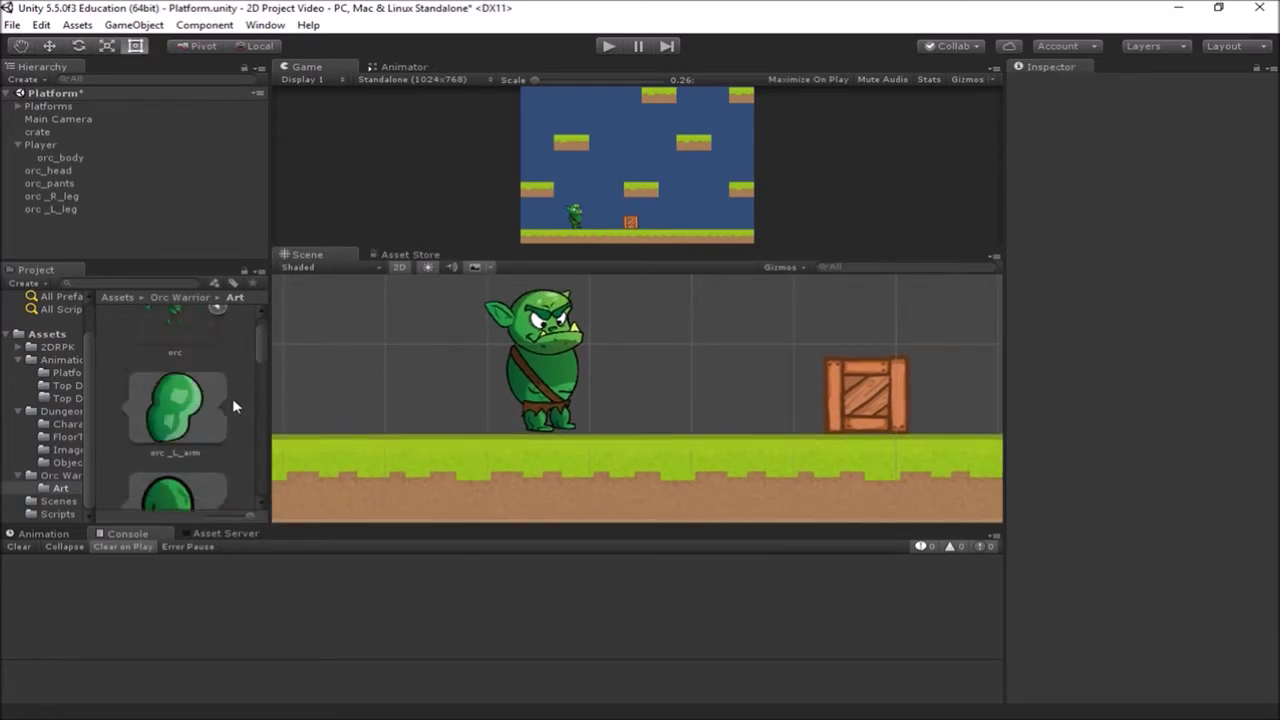
{"action": "left_click", "coordinate": [173, 410]}
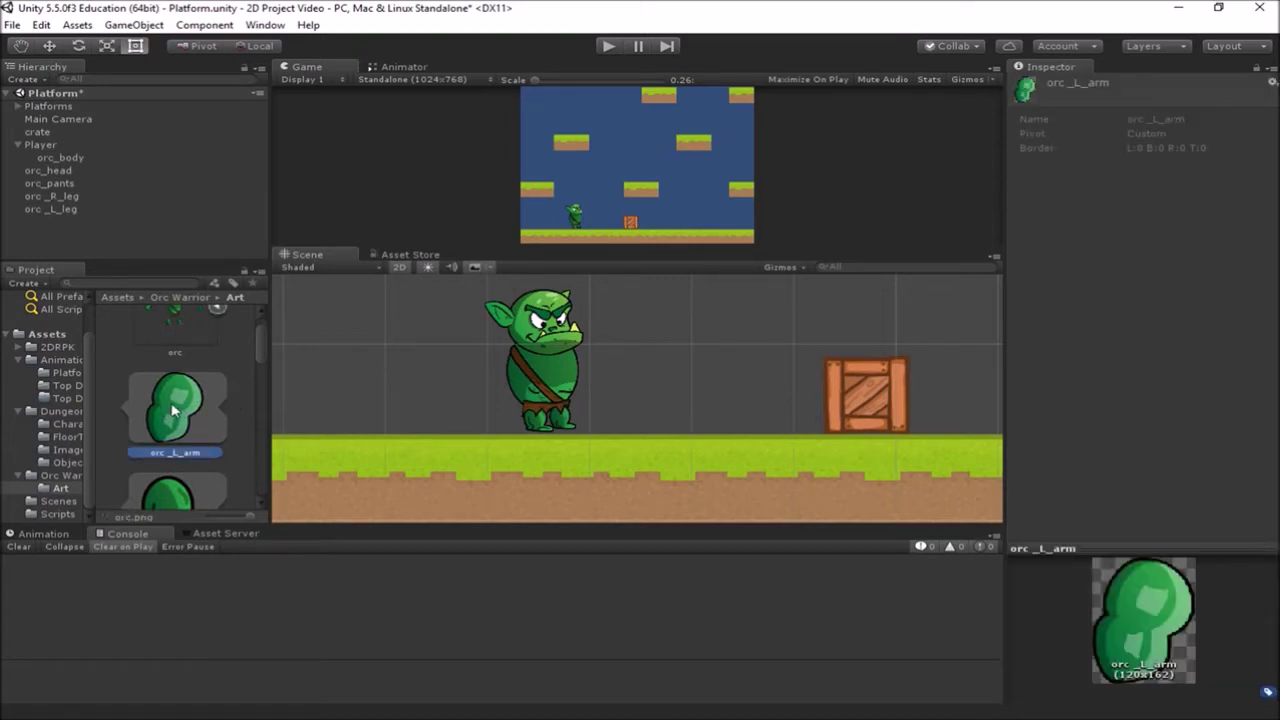
{"action": "left_click_drag", "start_coordinate": [173, 410], "coordinate": [512, 360]}
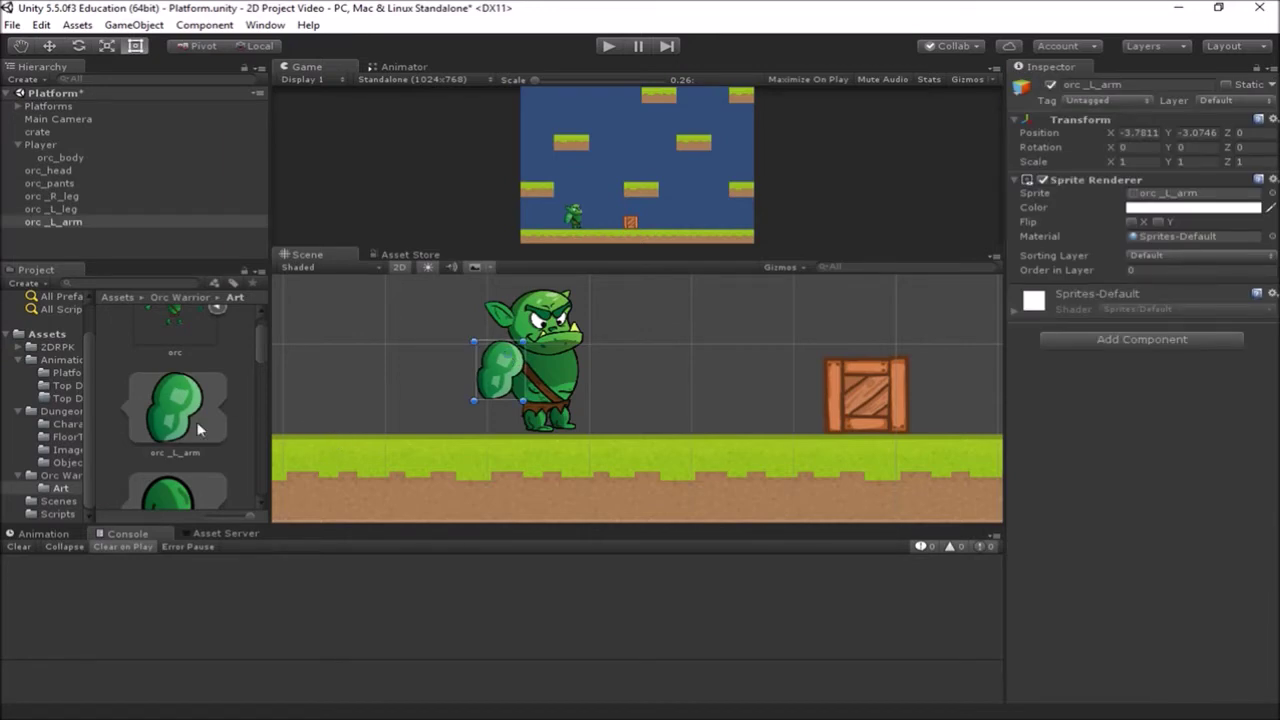
Add the orc _R_arm sprite to the scene at the orc's front shoulder, about X -3.17, Y -3.14
{"action": "scroll", "coordinate": [200, 430], "scroll_direction": "down", "scroll_amount": 1}
{"action": "scroll", "coordinate": [200, 430], "scroll_direction": "down", "scroll_amount": 1}
{"action": "left_click_drag", "start_coordinate": [181, 432], "coordinate": [576, 358]}
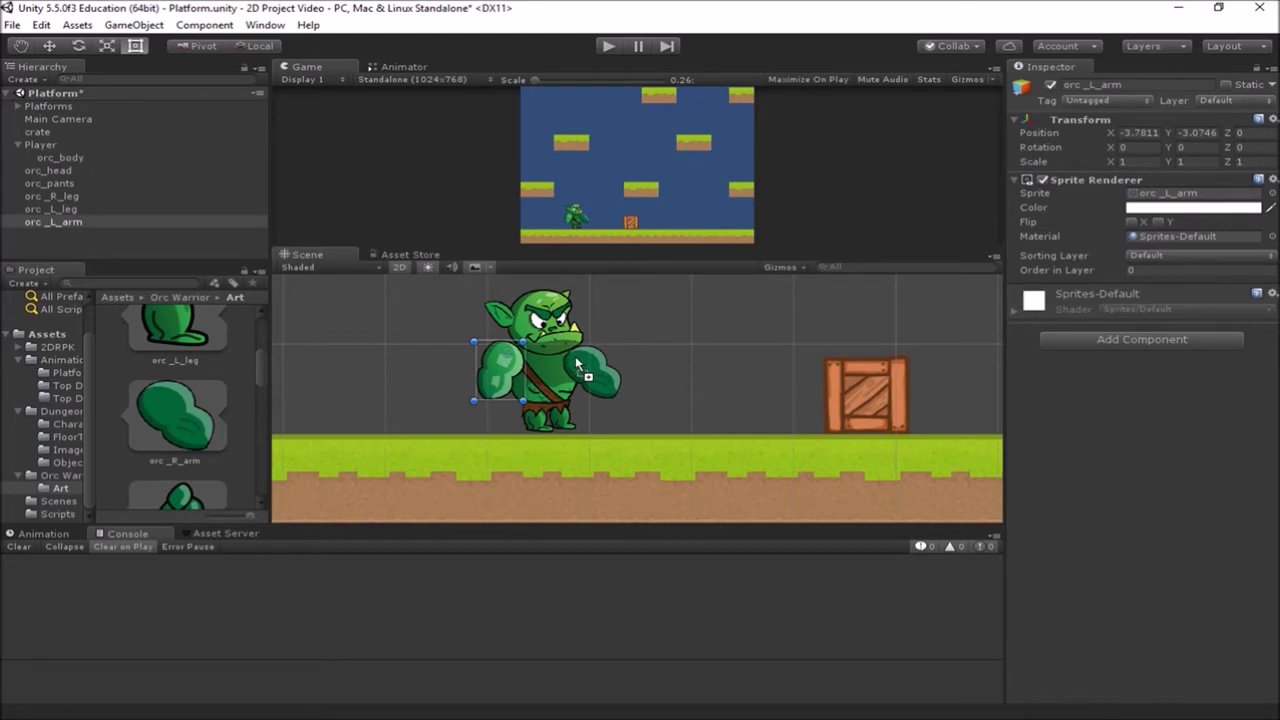
{"action": "left_click_drag", "start_coordinate": [576, 358], "coordinate": [575, 364]}
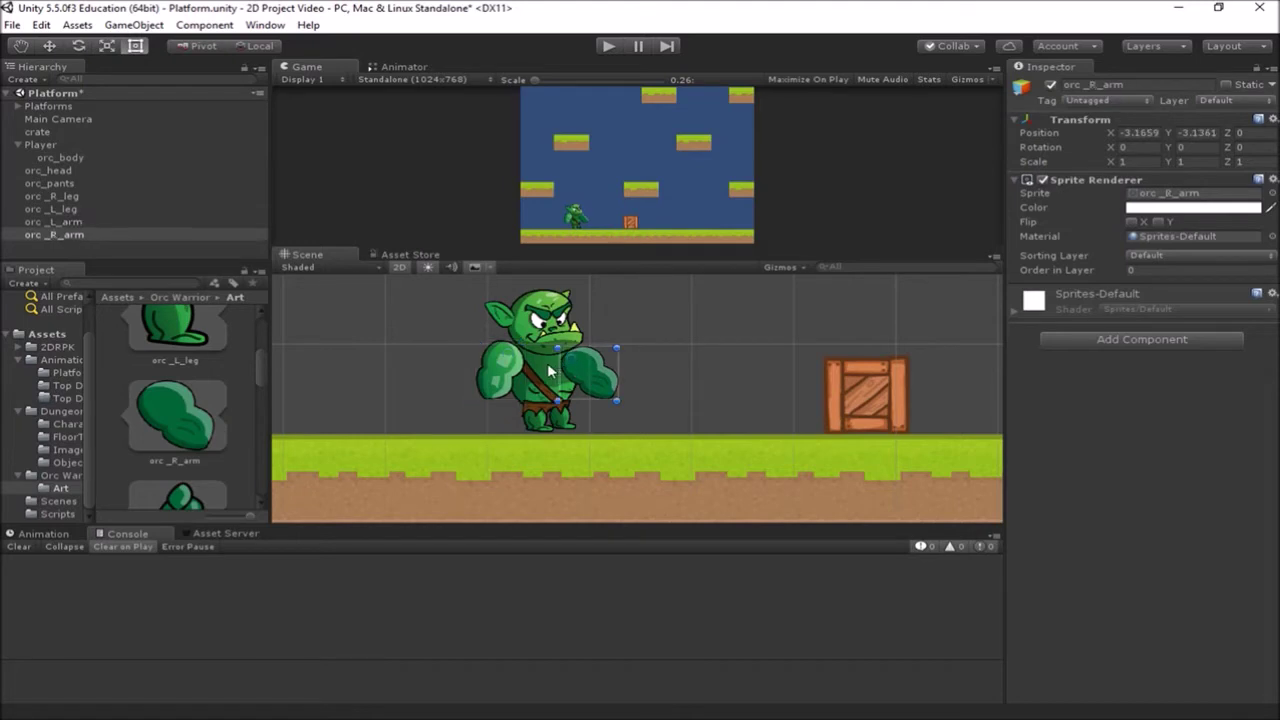
Set orc _R_arm's Order in Layer to -1 so it sits behind the body
{"action": "left_click", "coordinate": [545, 372]}
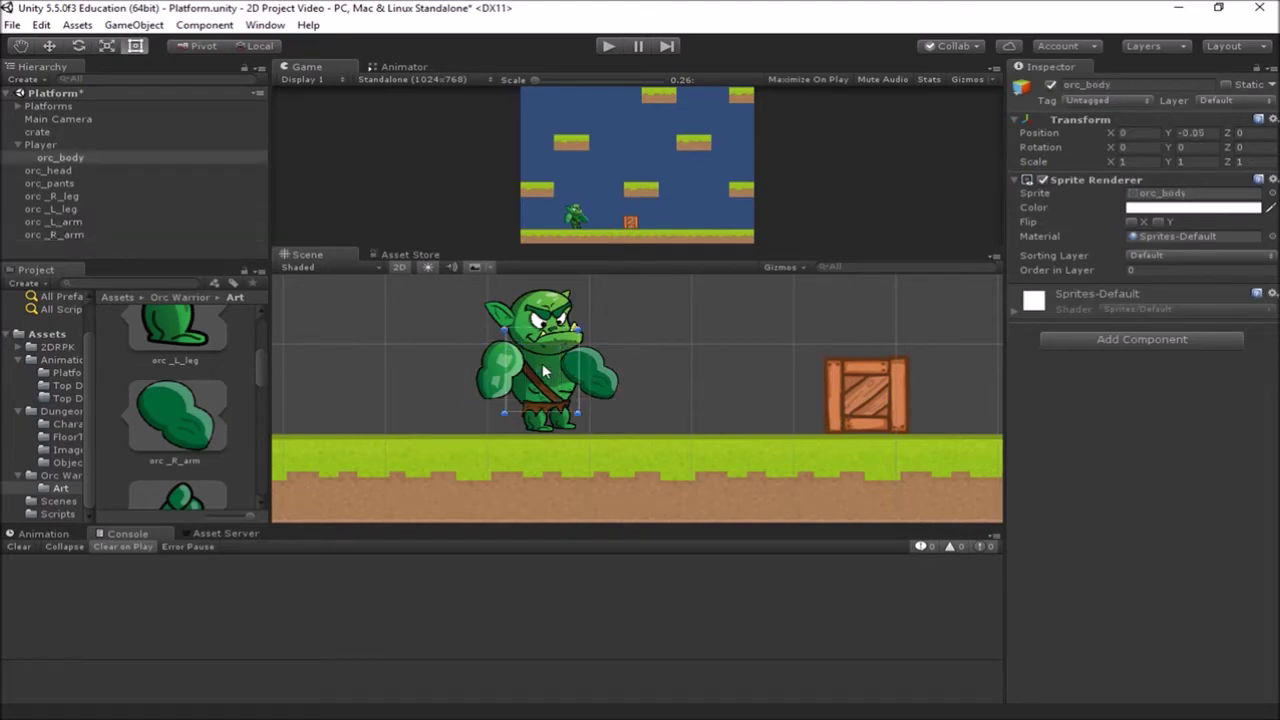
{"action": "left_click", "coordinate": [604, 382]}
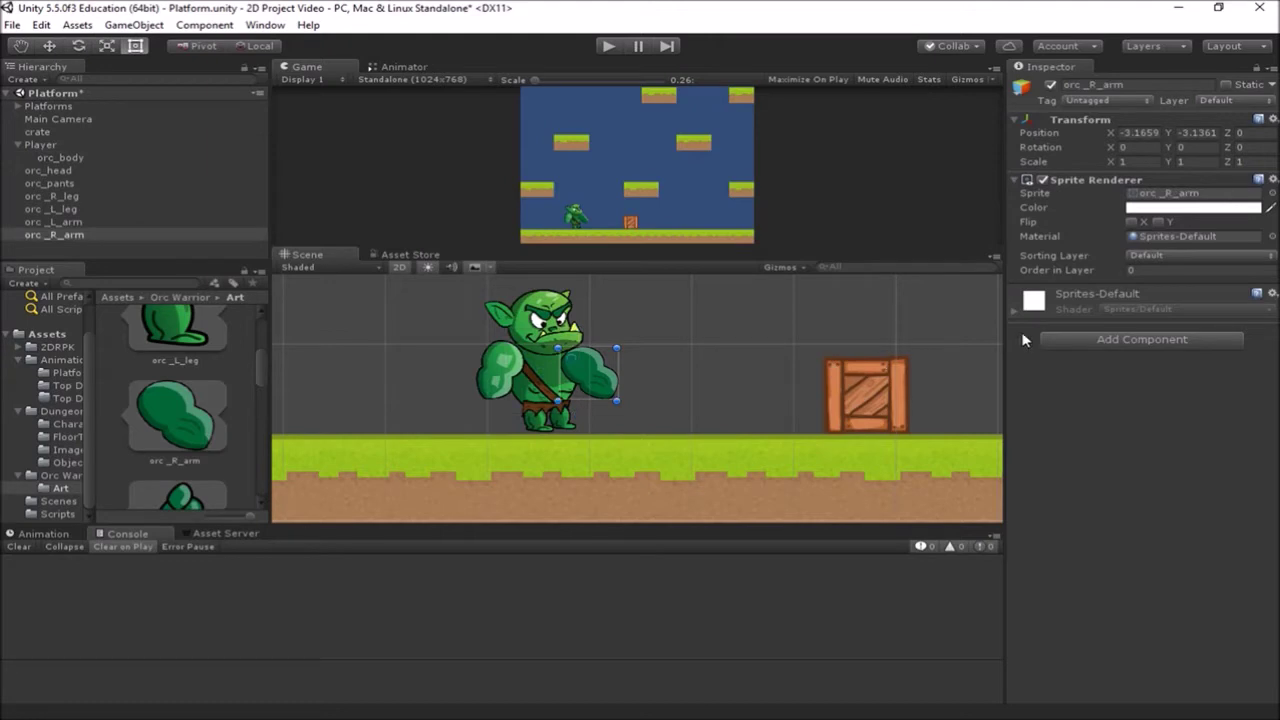
{"action": "left_click", "coordinate": [1148, 271]}
{"action": "type", "text": "-1"}
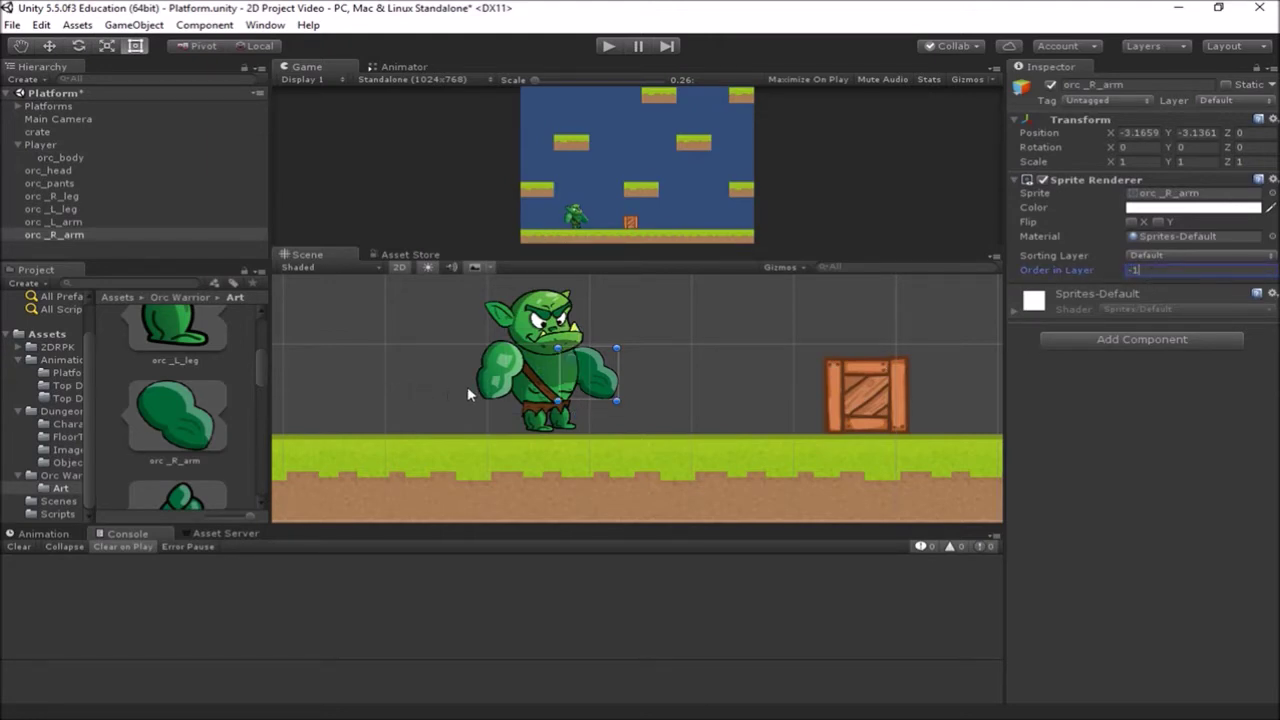
Set orc _L_arm's Order in Layer to 5 so it sits in front of the body
{"action": "left_click", "coordinate": [508, 370]}
{"action": "left_click", "coordinate": [1128, 270]}
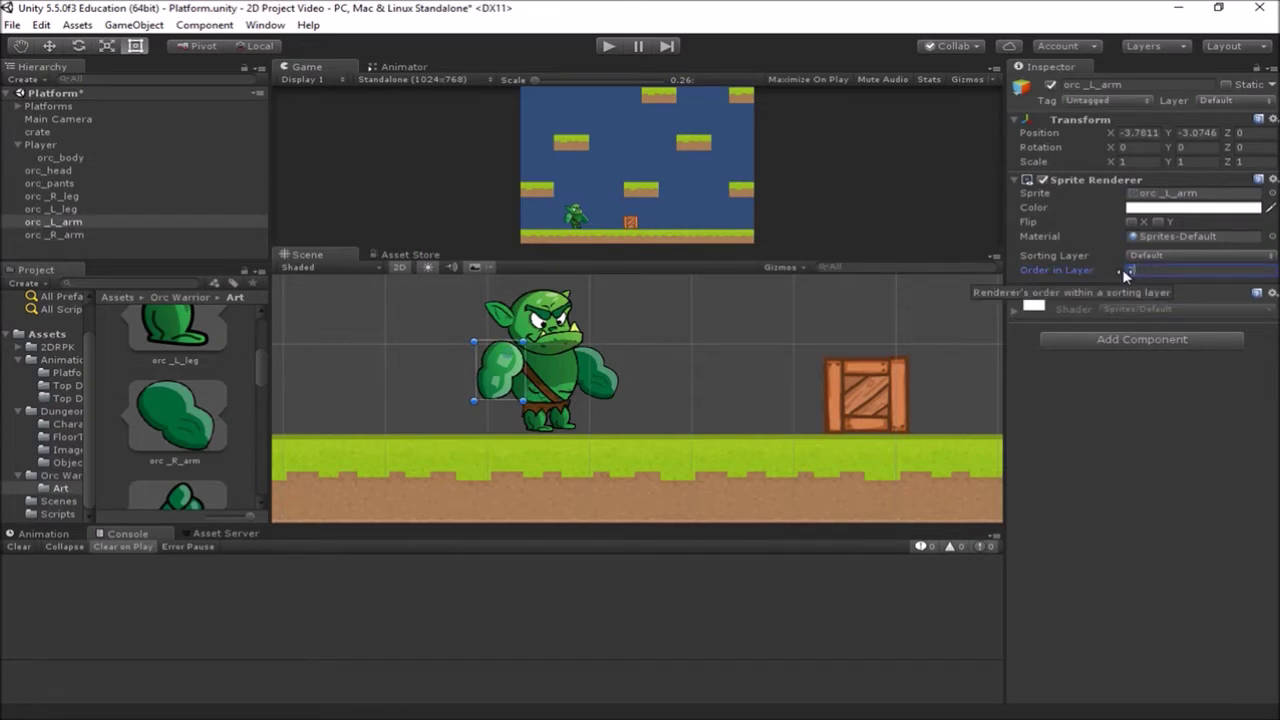
{"action": "type", "text": "5"}
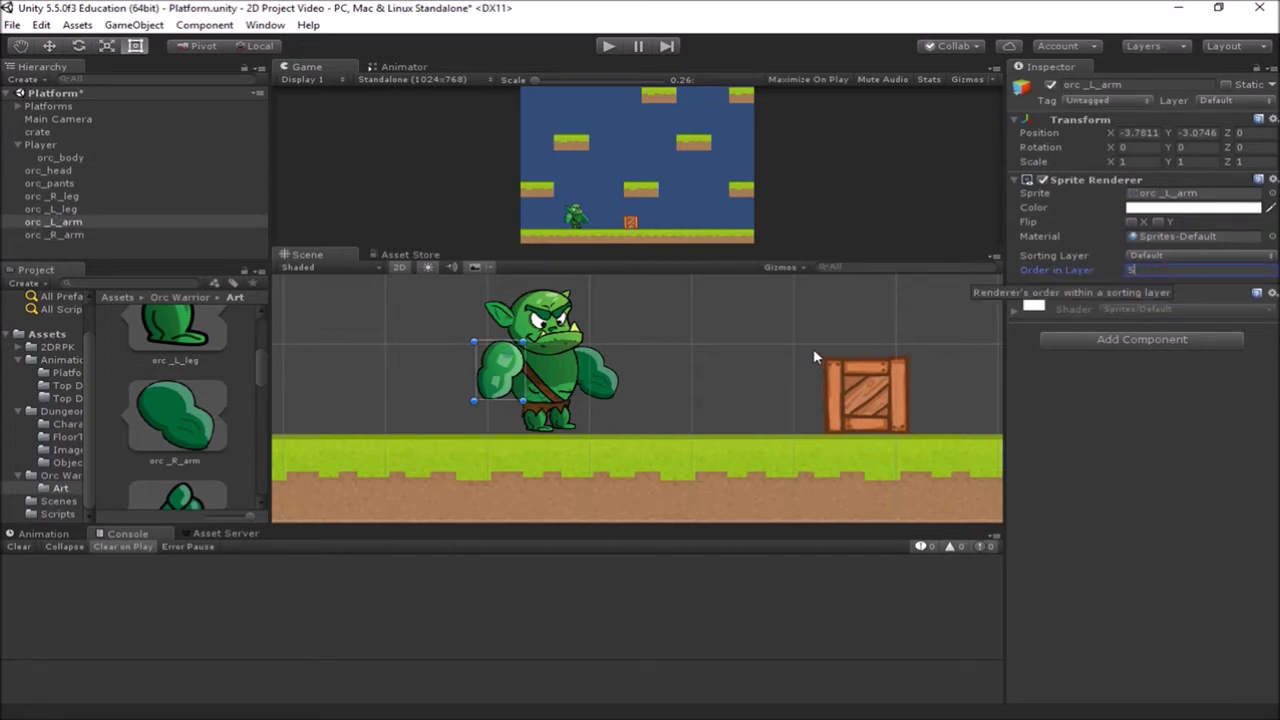
{"action": "left_click", "coordinate": [622, 400]}
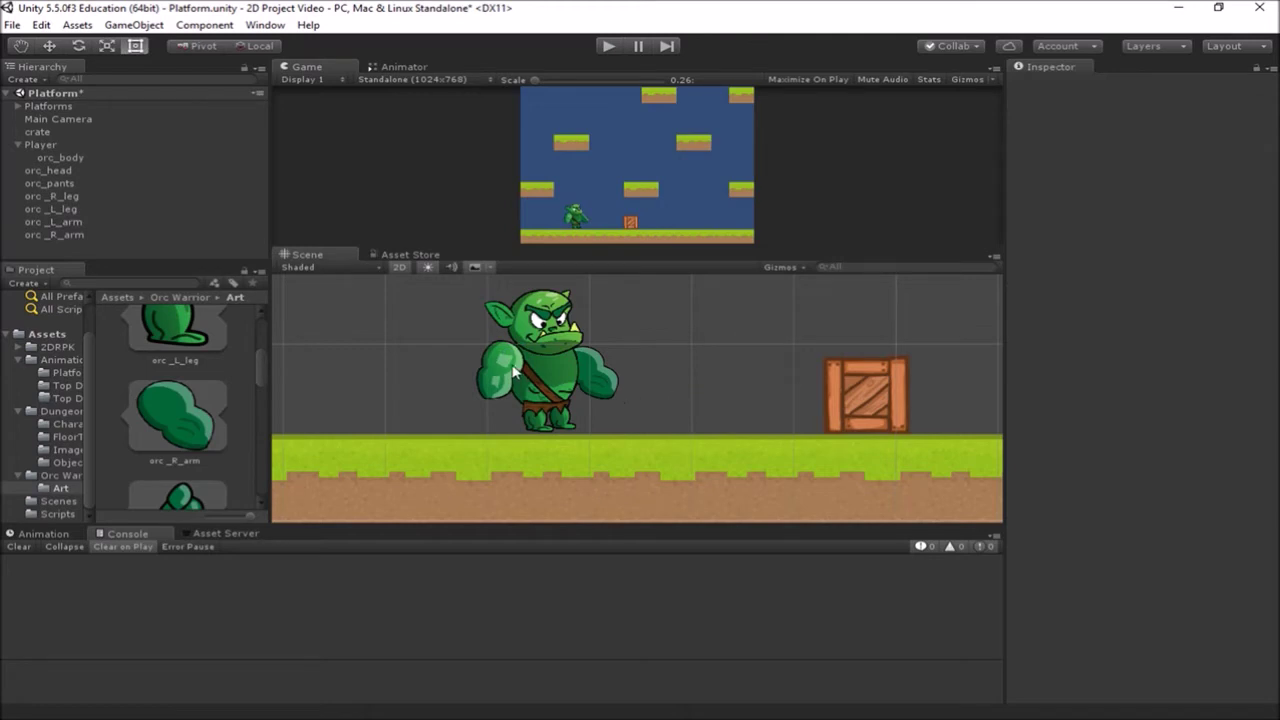
Nudge both arms closer to the body, orc _R_arm to about X -3.18, Y -3.10 and orc _L_arm to about X -3.76, Y -3.07
{"action": "left_click", "coordinate": [598, 383]}
{"action": "left_click_drag", "start_coordinate": [598, 383], "coordinate": [596, 378]}
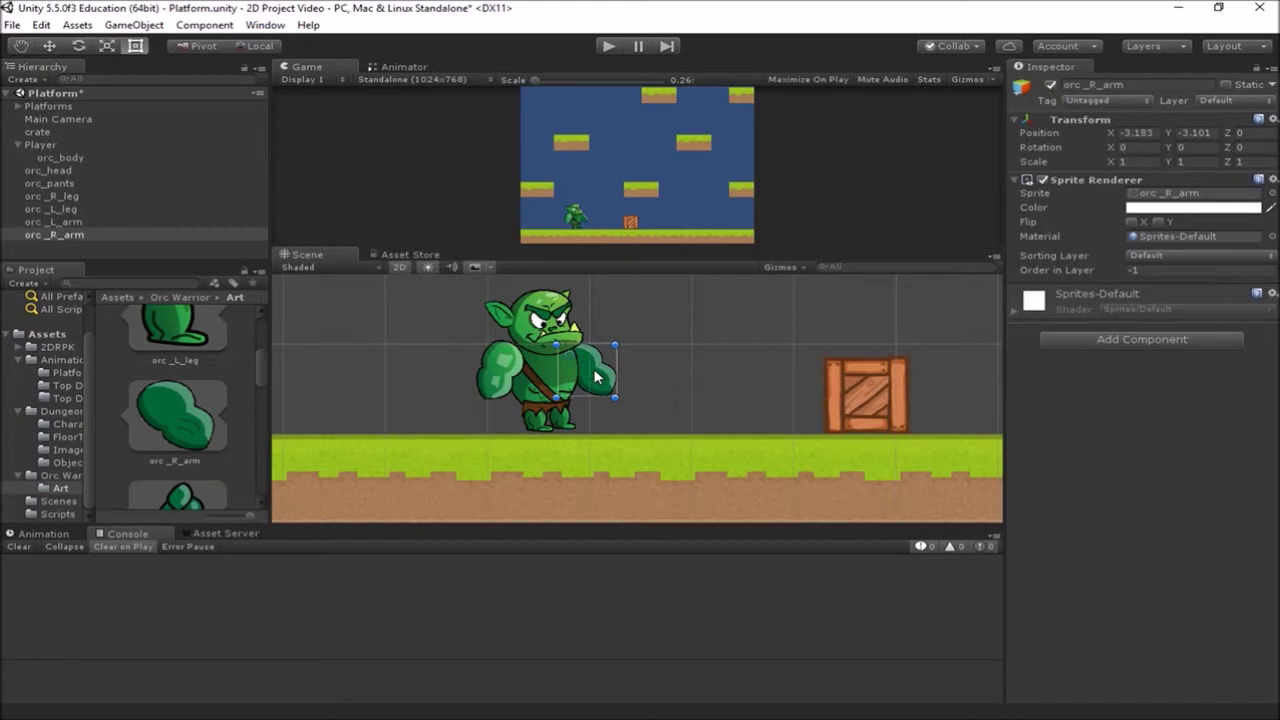
{"action": "left_click", "coordinate": [505, 380]}
{"action": "left_click_drag", "start_coordinate": [505, 380], "coordinate": [505, 379]}
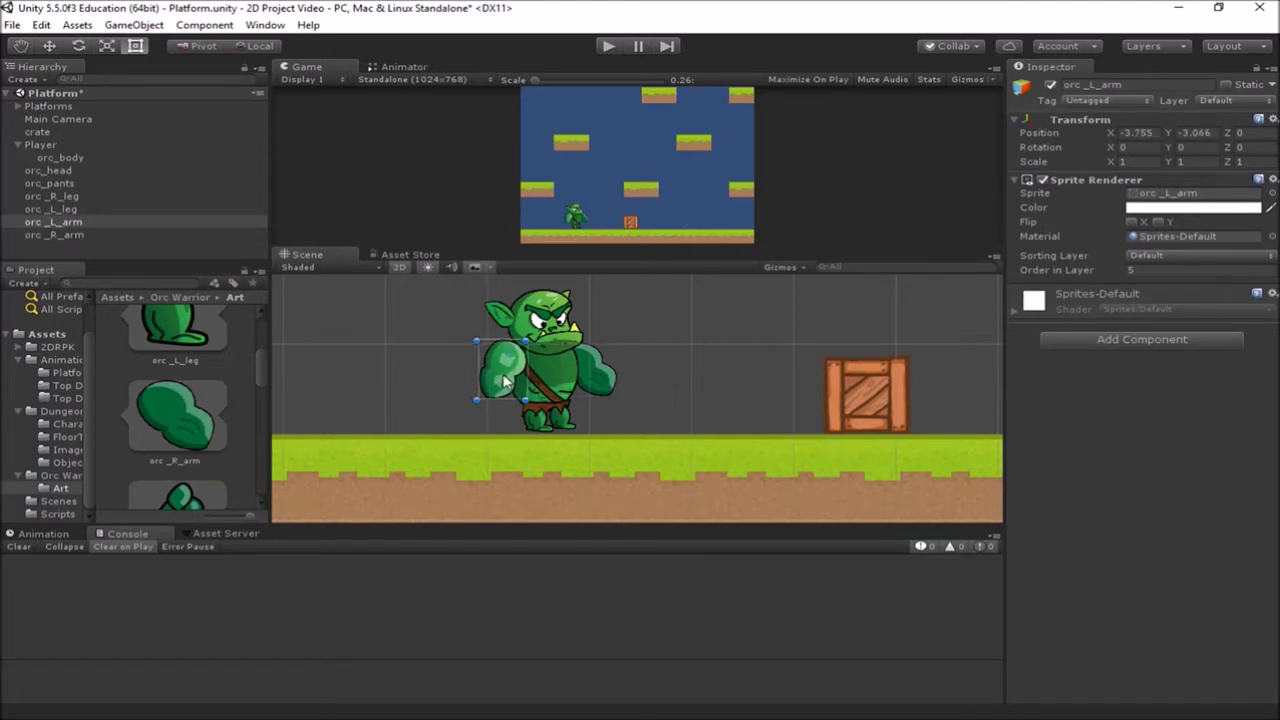
{"action": "left_click", "coordinate": [683, 377]}
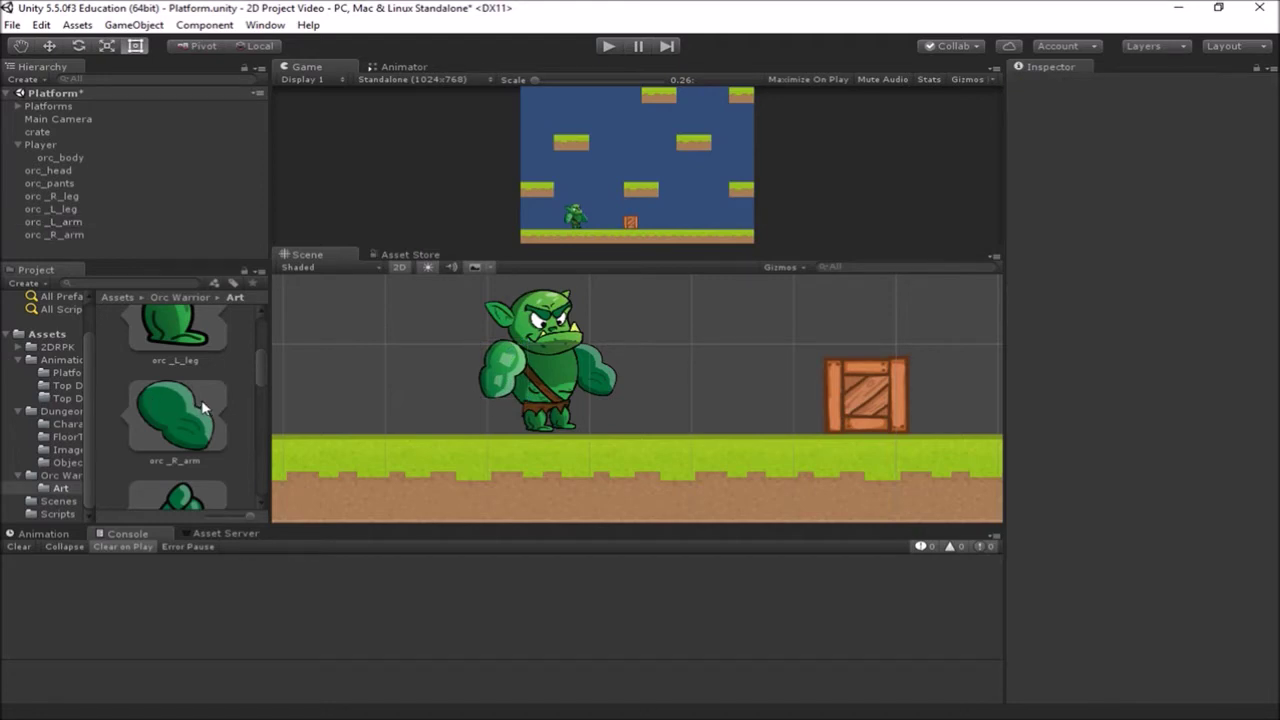
Check which body part each leg and arm object in the hierarchy corresponds to on the orc
{"action": "left_click", "coordinate": [62, 196]}
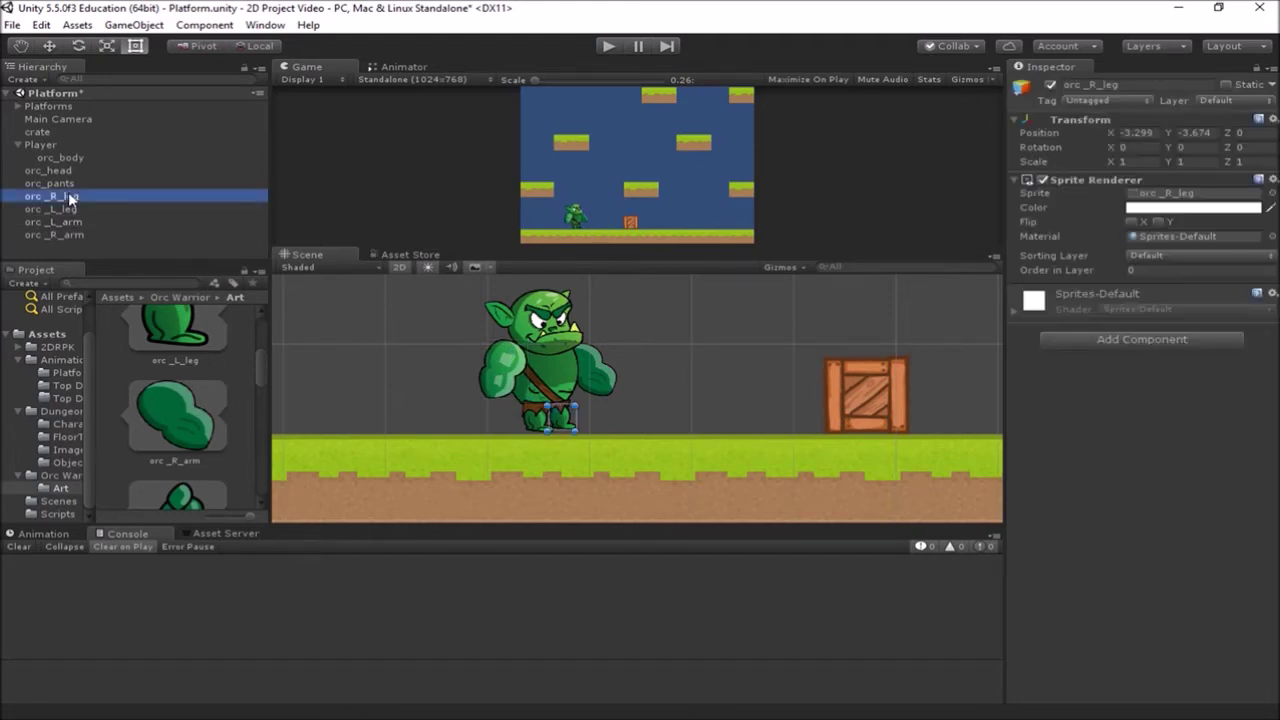
{"action": "left_click", "coordinate": [68, 209]}
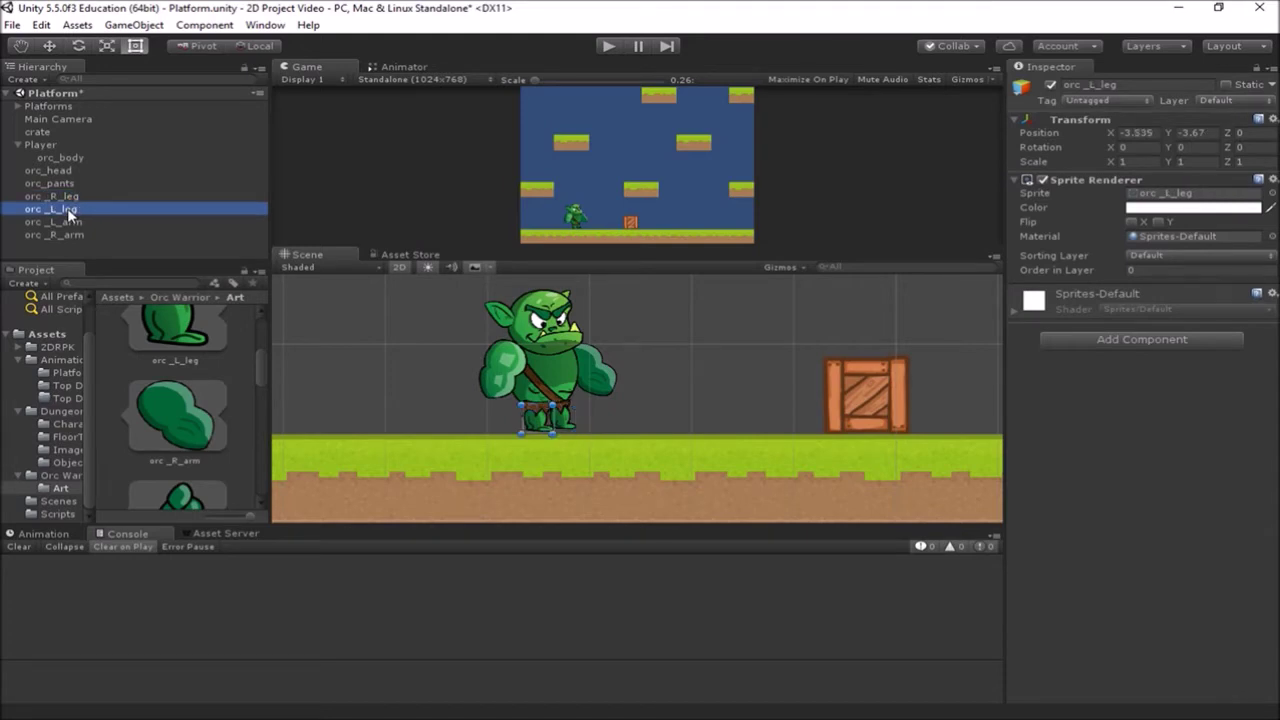
{"action": "left_click", "coordinate": [68, 222]}
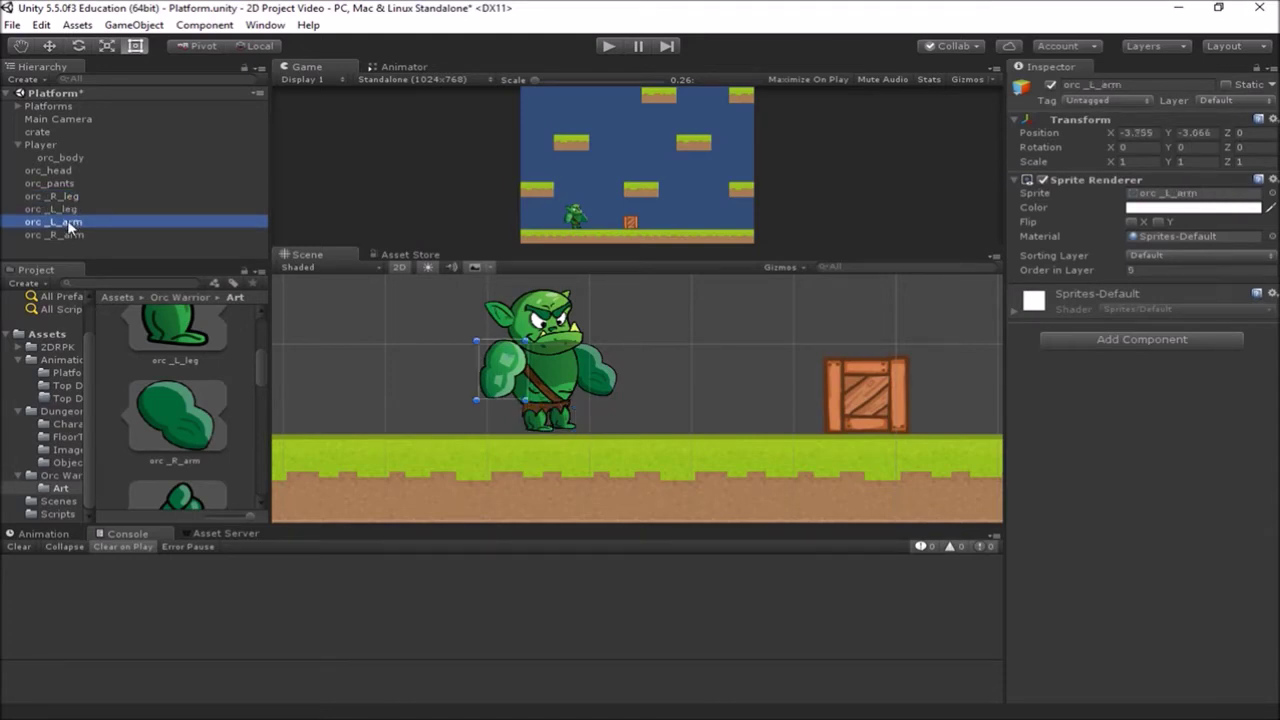
{"action": "left_click", "coordinate": [70, 234]}
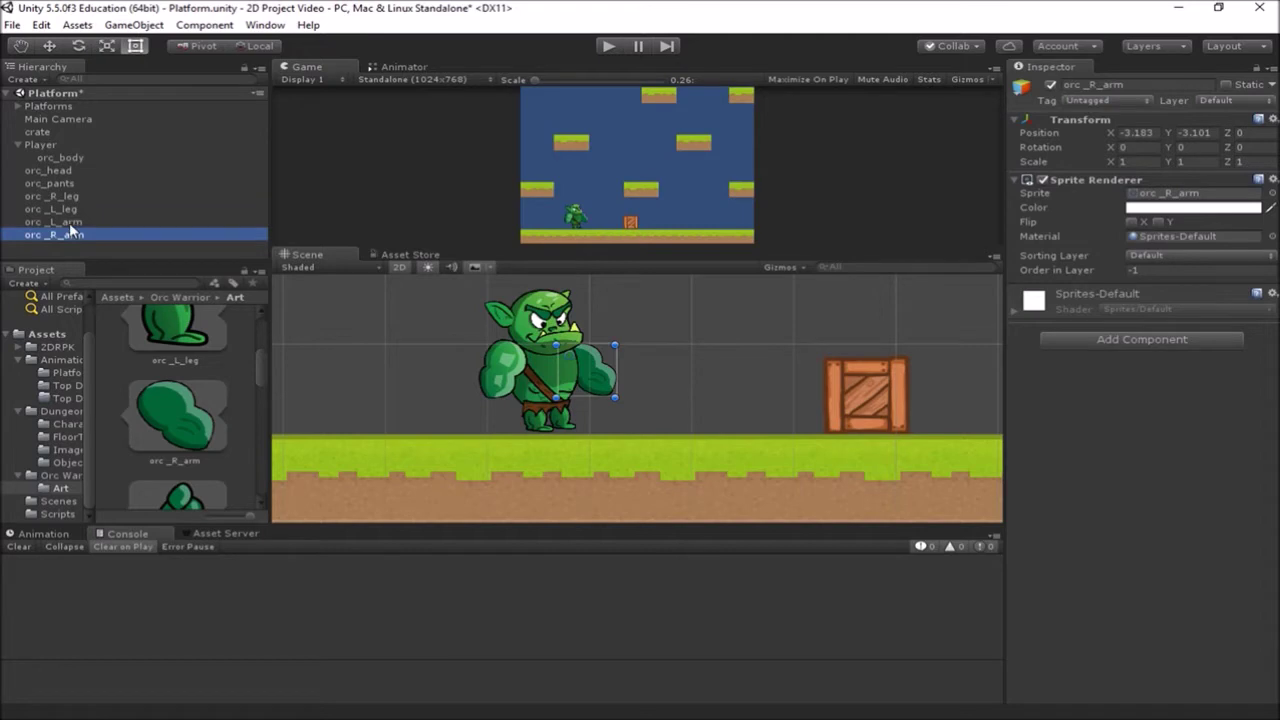
{"action": "left_click", "coordinate": [70, 222]}
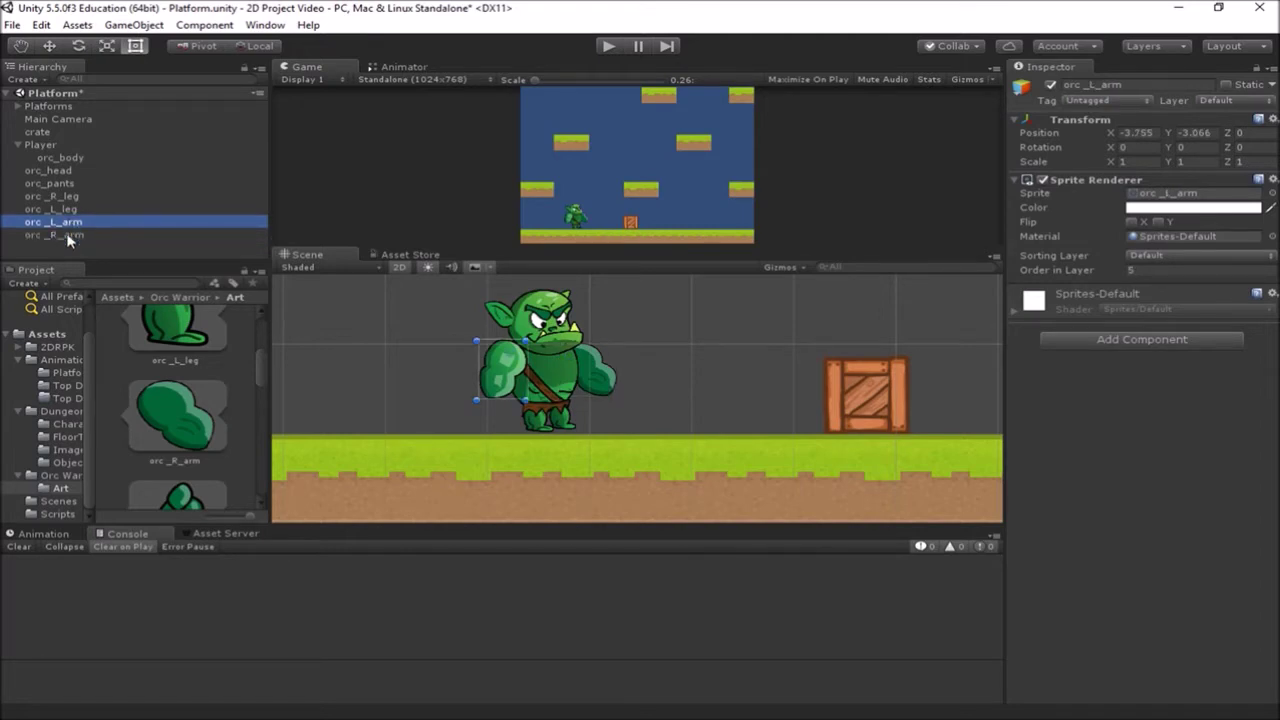
{"action": "left_click", "coordinate": [66, 235]}
{"action": "left_click", "coordinate": [59, 221]}
{"action": "left_click", "coordinate": [61, 234]}
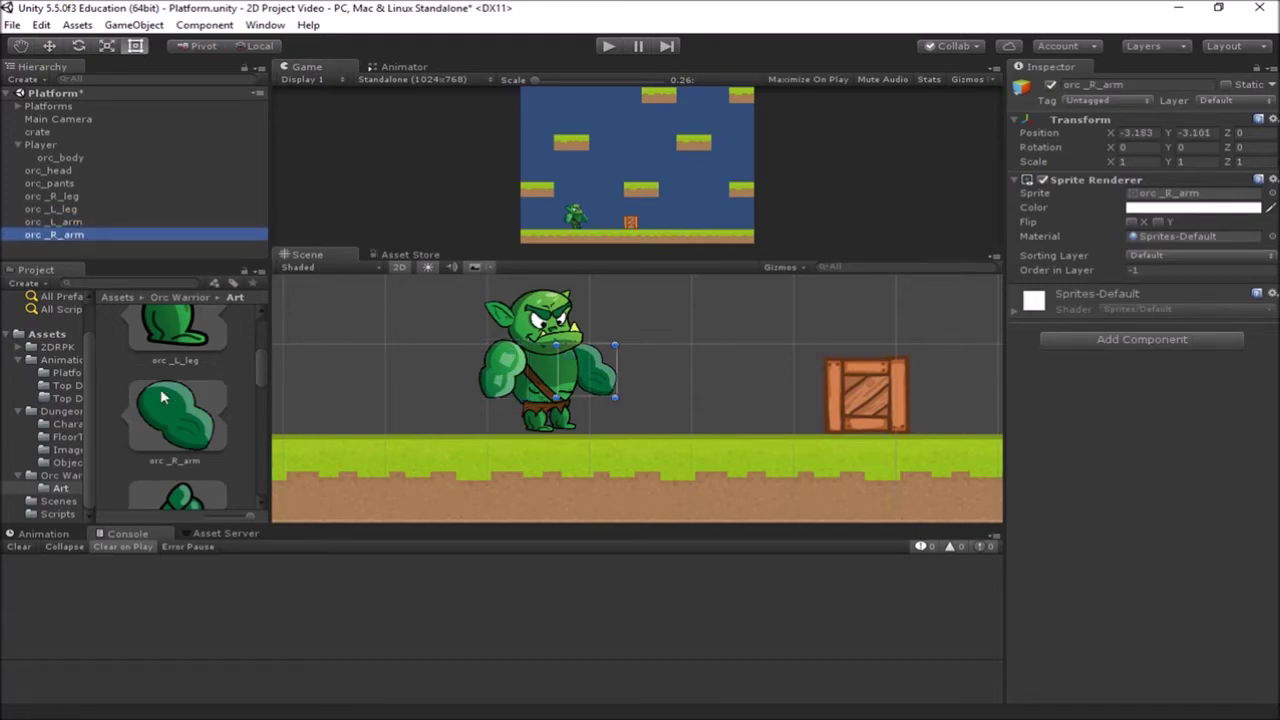
Add the orc _R_hand sprite to the scene at the end of orc _R_arm, about X -2.75, Y -3.43
{"action": "scroll", "coordinate": [165, 400], "scroll_direction": "down", "scroll_amount": 3}
{"action": "scroll", "coordinate": [163, 402], "scroll_direction": "up", "scroll_amount": 2}
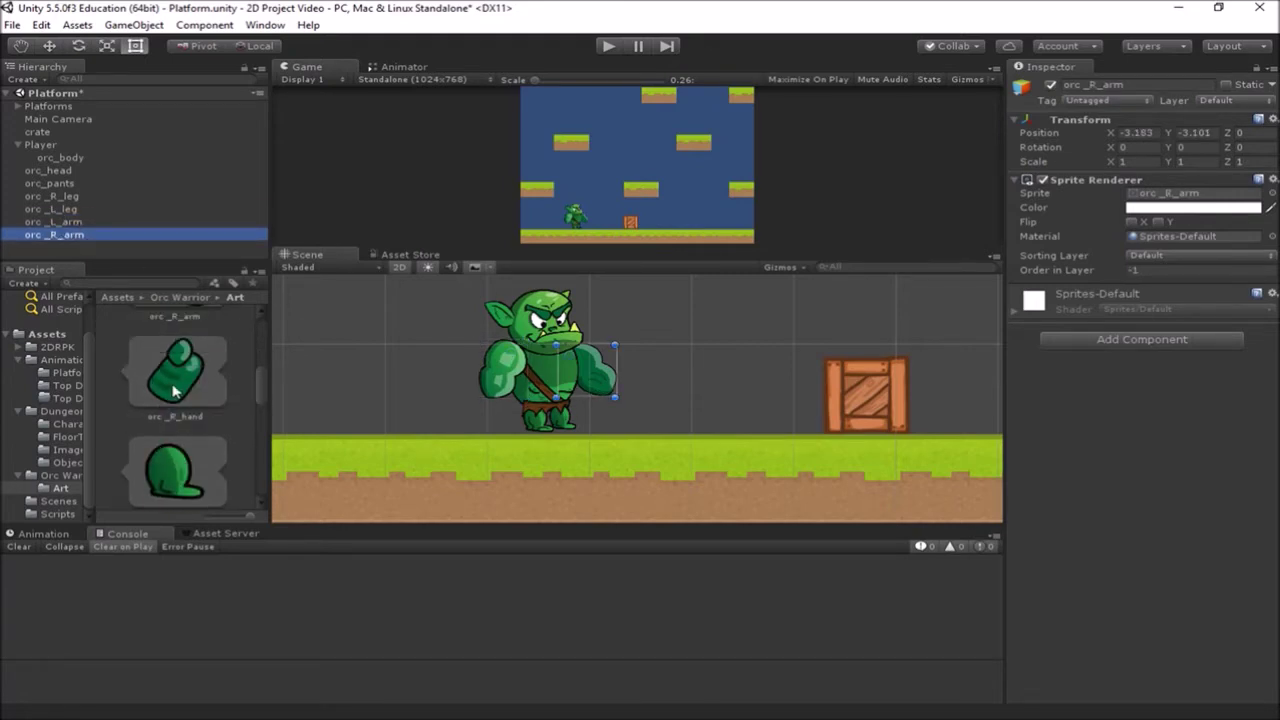
{"action": "left_click_drag", "start_coordinate": [175, 375], "coordinate": [616, 395]}
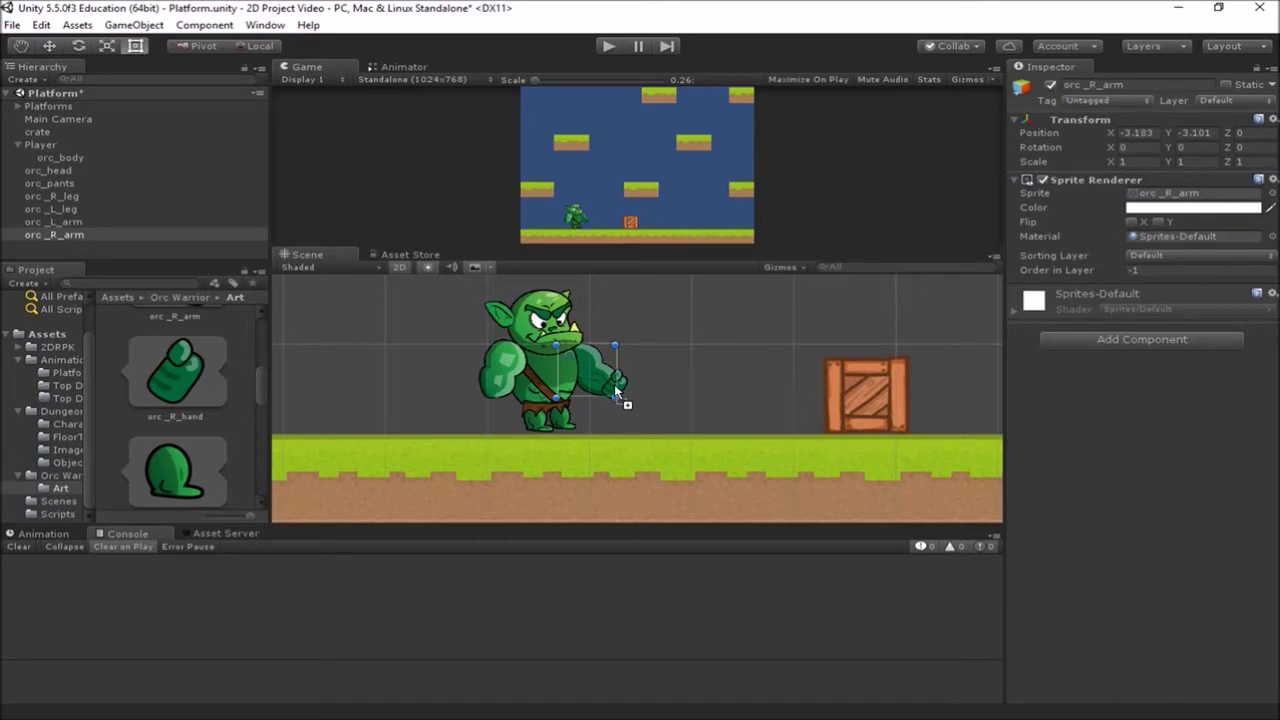
{"action": "left_click_drag", "start_coordinate": [617, 392], "coordinate": [618, 393]}
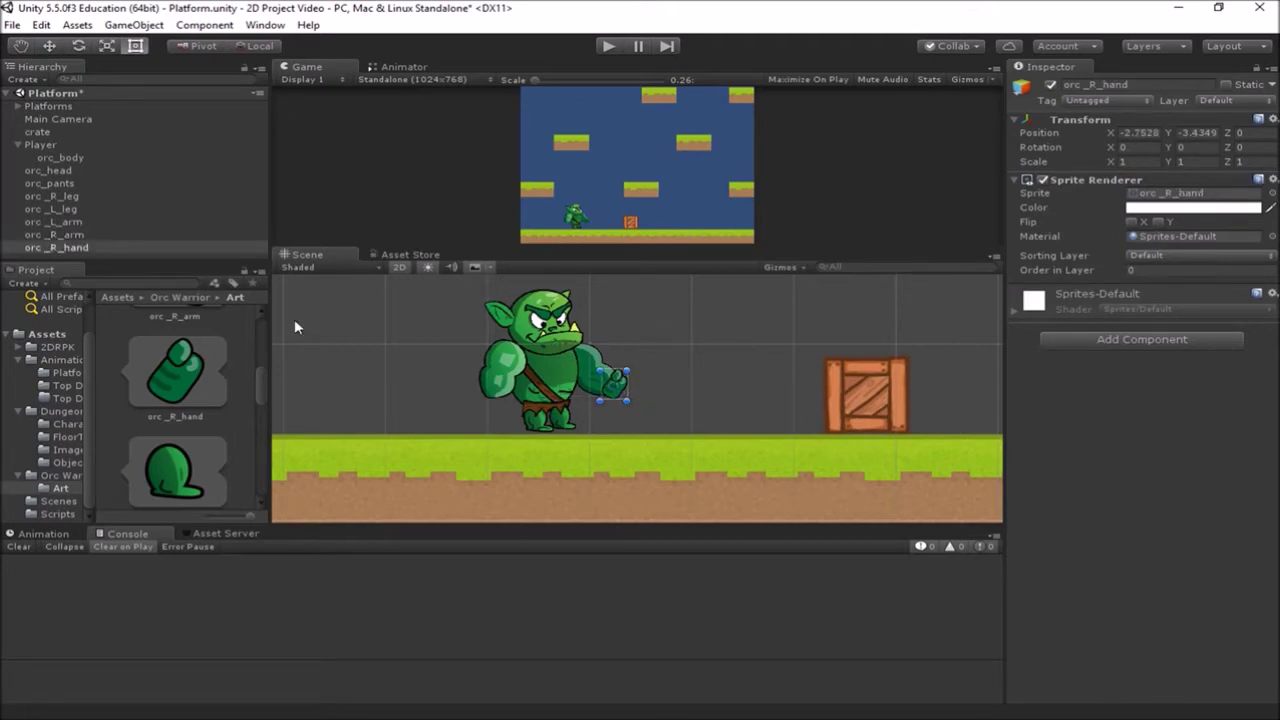
Make all loose orc parts, from orc_head through orc _R_hand, children of the Player object alongside orc_body
{"action": "left_click", "coordinate": [50, 170]}
{"action": "left_click", "coordinate": [55, 247], "text": "shift"}
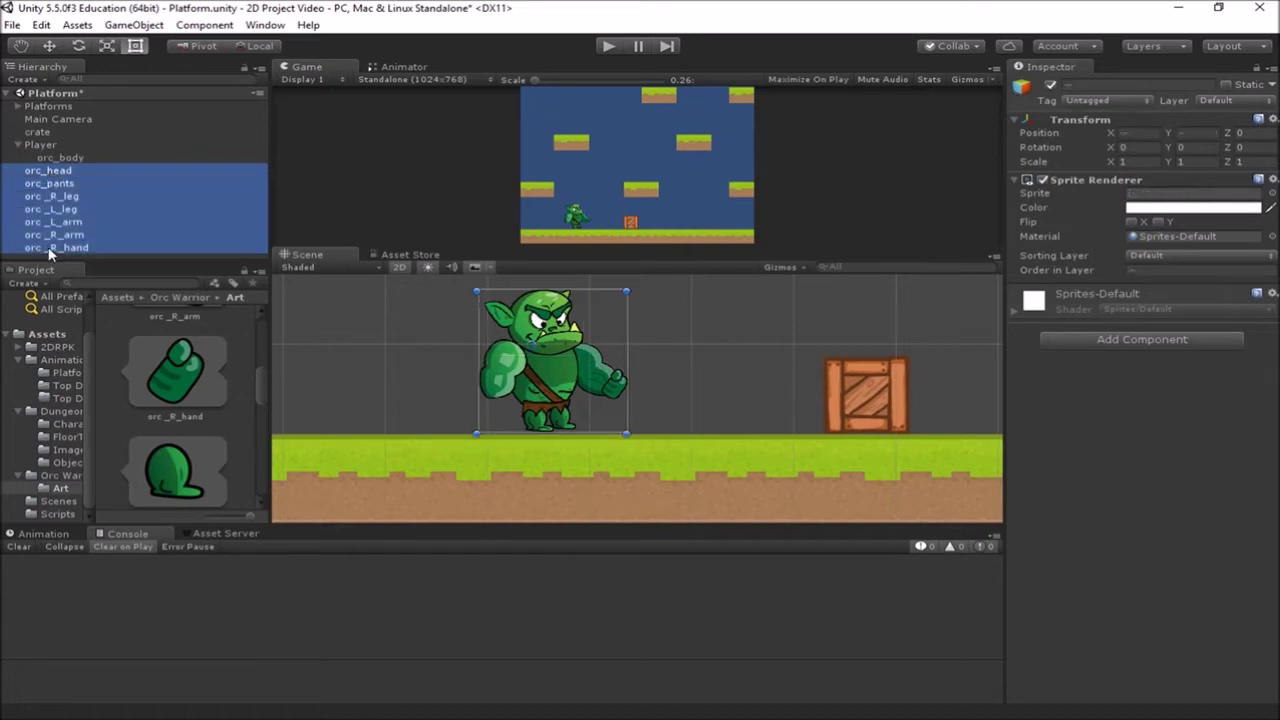
{"action": "left_click_drag", "start_coordinate": [50, 176], "coordinate": [56, 157]}
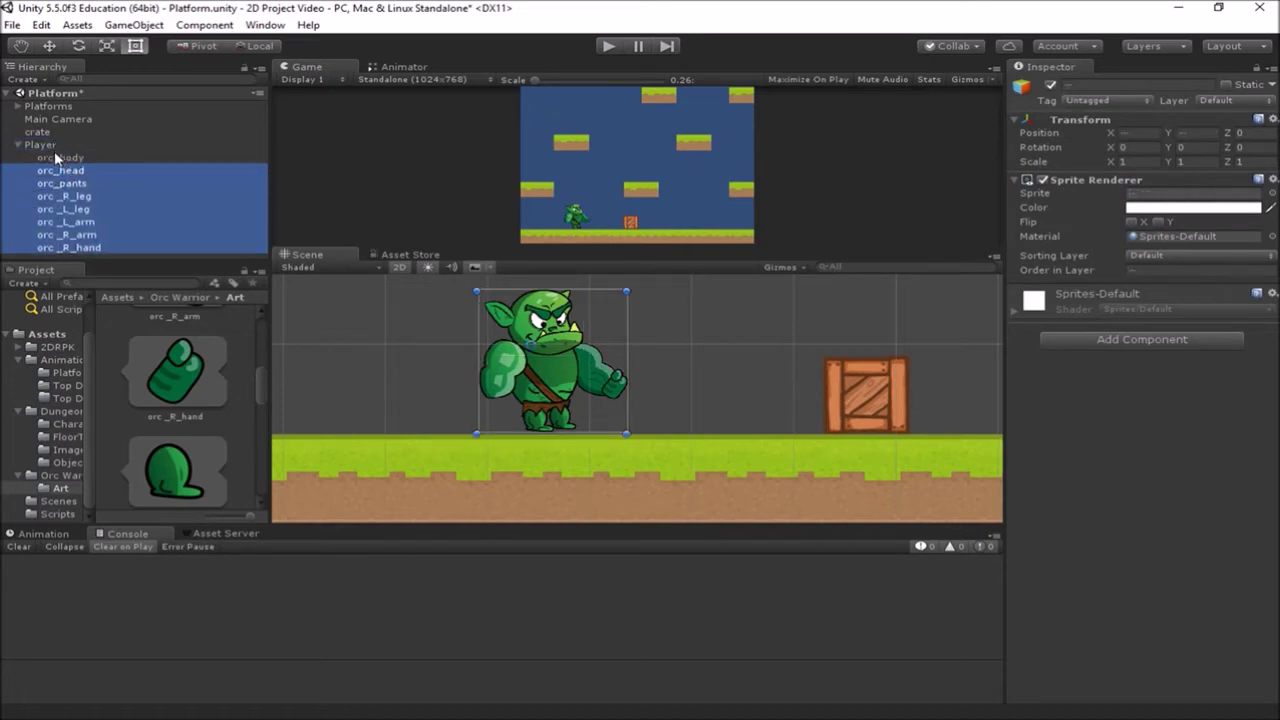
{"action": "left_click", "coordinate": [19, 145]}
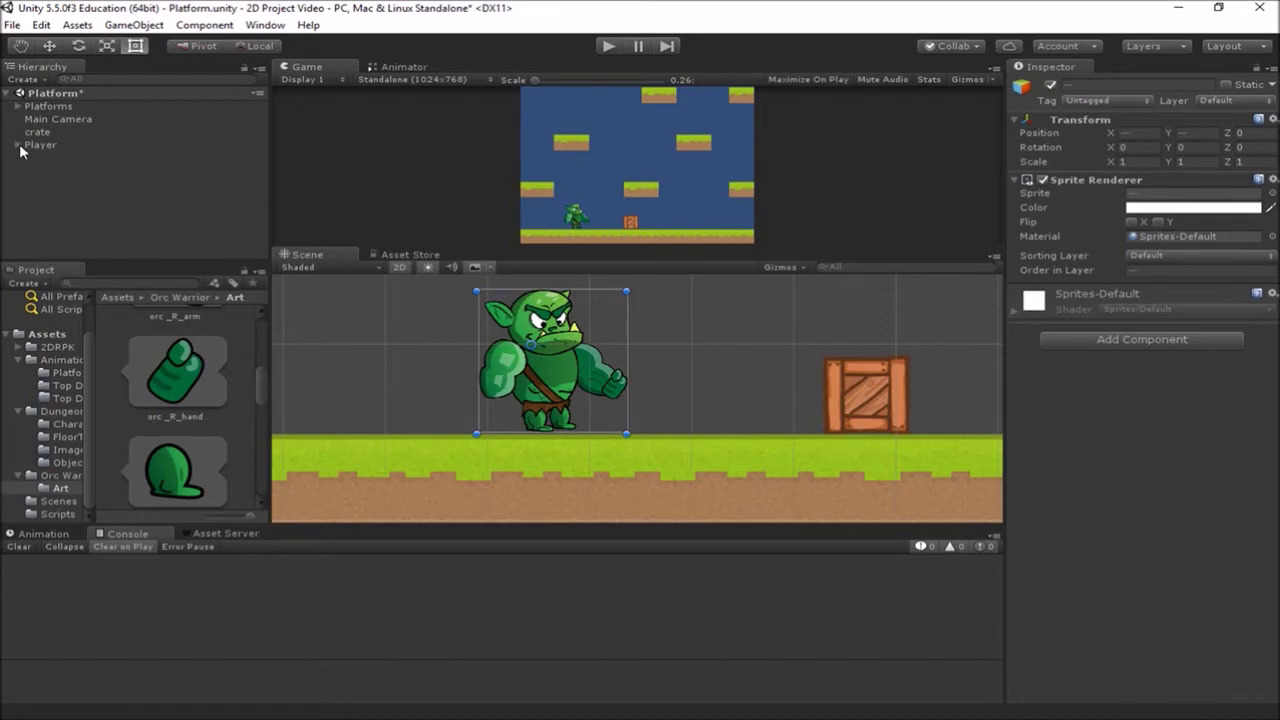
{"action": "left_click", "coordinate": [19, 145]}
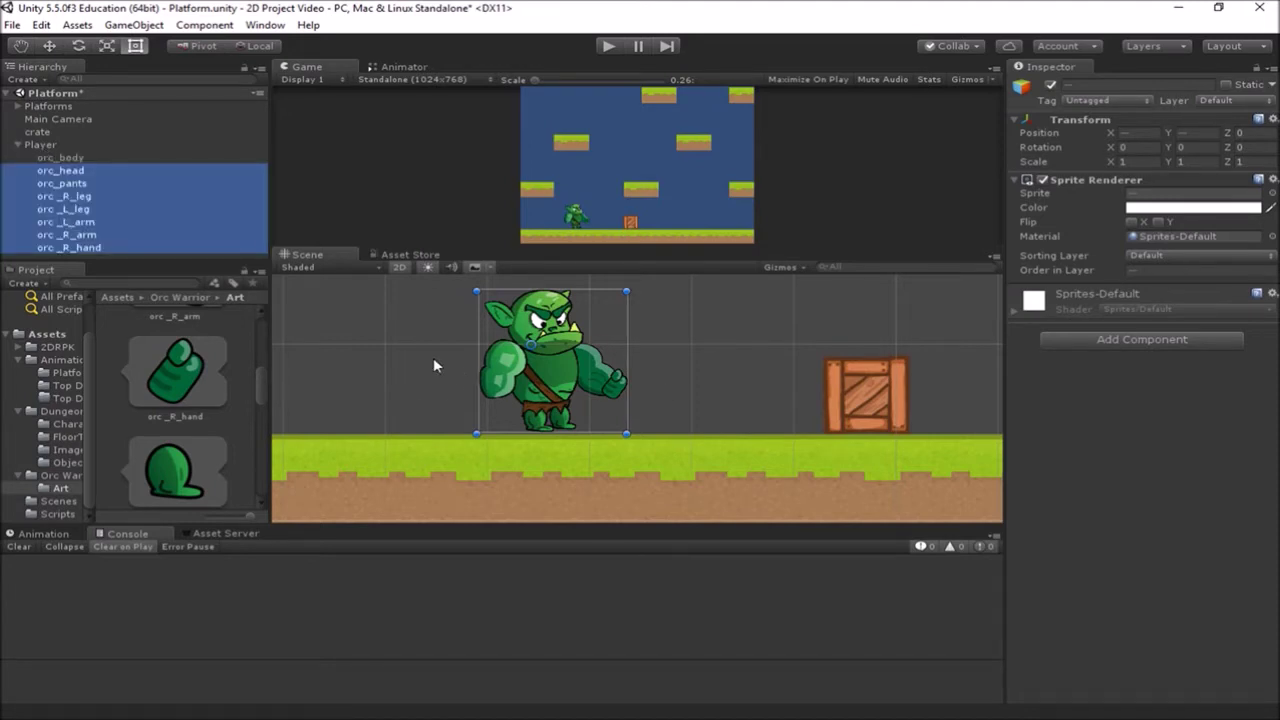
Nudge orc _R_hand slightly to fit against the end of orc _R_arm
{"action": "left_click", "coordinate": [101, 248]}
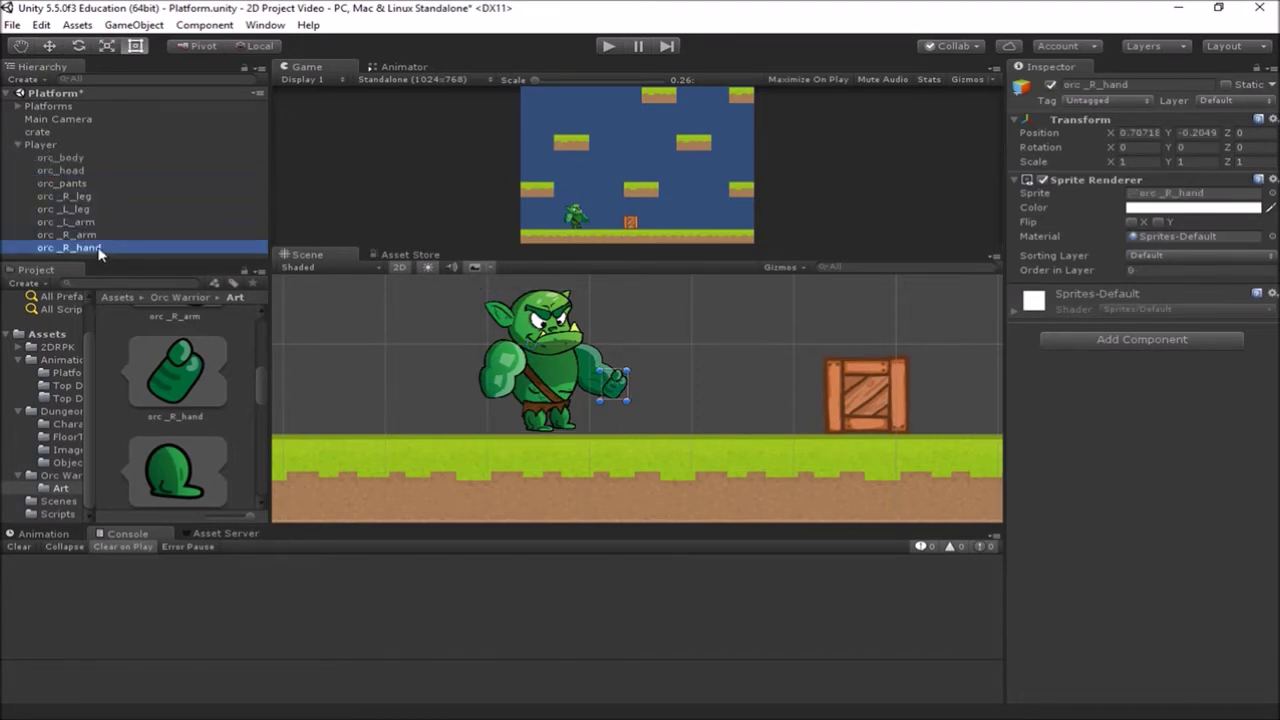
{"action": "left_click", "coordinate": [95, 236]}
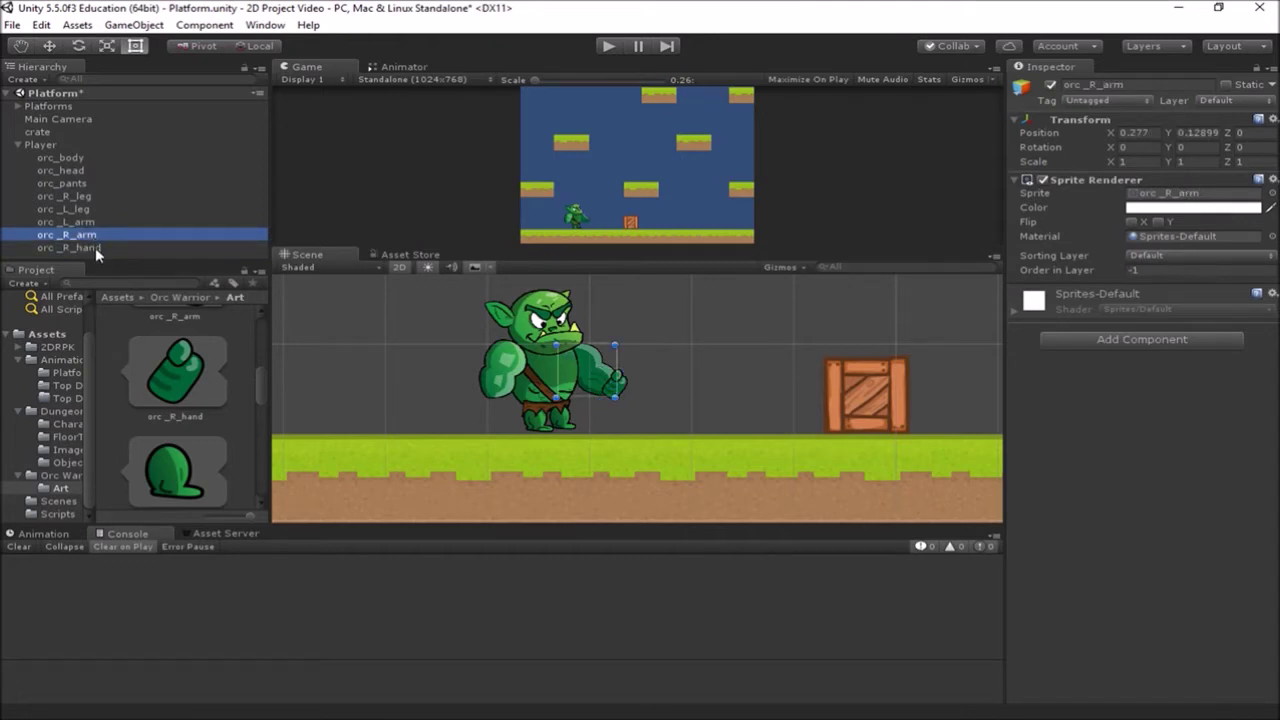
{"action": "left_click", "coordinate": [95, 247]}
{"action": "left_click", "coordinate": [617, 398]}
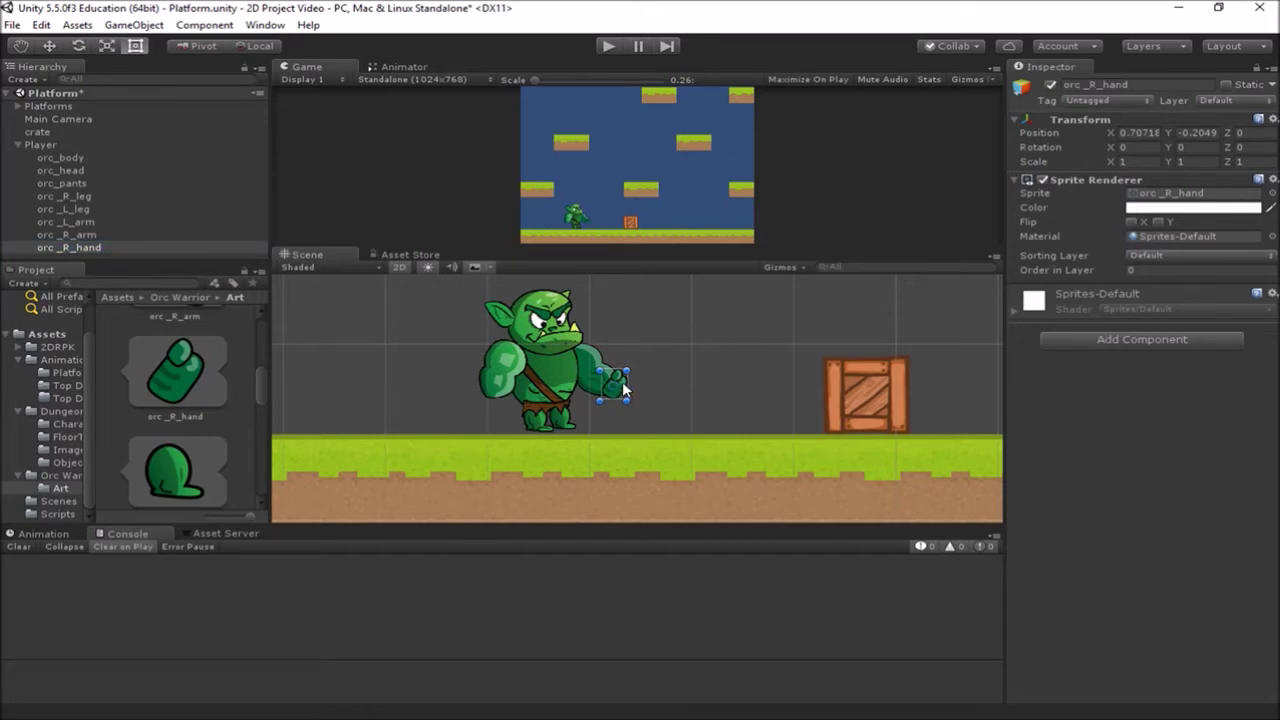
{"action": "left_click_drag", "start_coordinate": [623, 390], "coordinate": [621, 393]}
{"action": "left_click", "coordinate": [681, 418]}
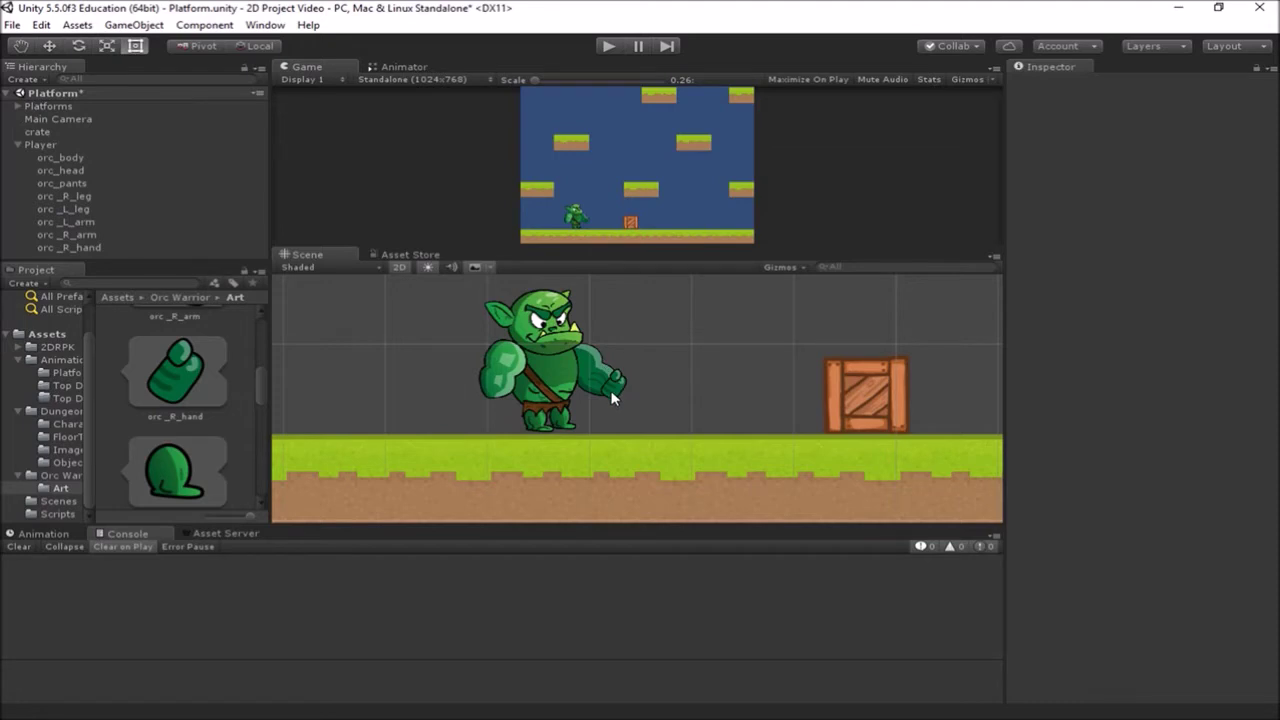
Make orc _R_hand a child of orc _R_arm and select the arm
{"action": "left_click", "coordinate": [84, 236]}
{"action": "left_click_drag", "start_coordinate": [84, 253], "coordinate": [90, 237]}
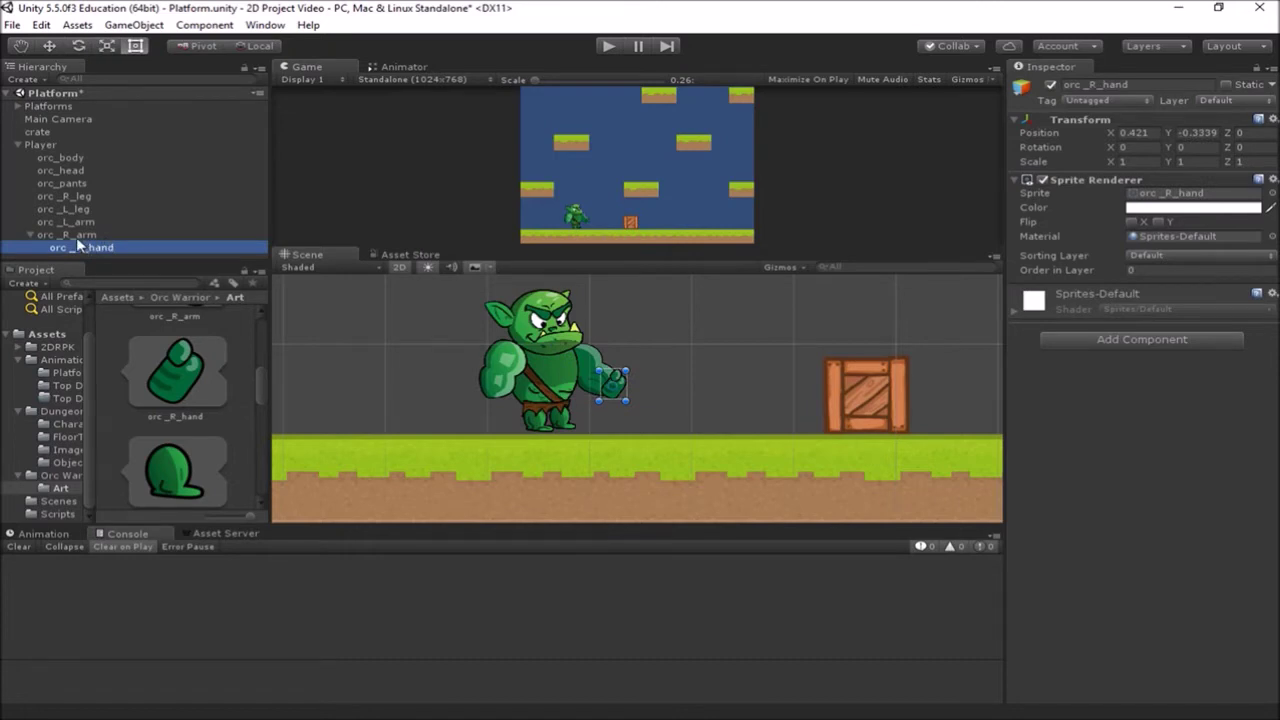
{"action": "left_click", "coordinate": [74, 237]}
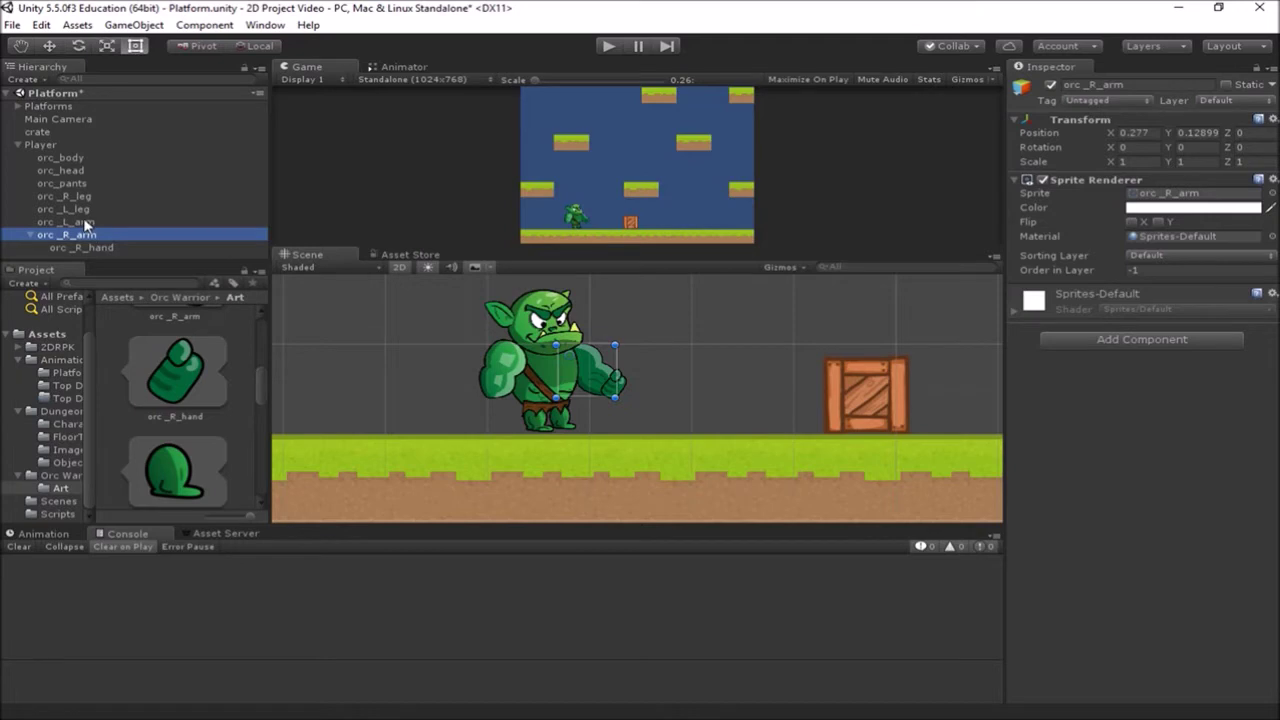
Add the orc_L_hand sprite to the scene at the end of orc _L_arm, about X -3.90, Y -3.54
{"action": "left_click", "coordinate": [84, 221]}
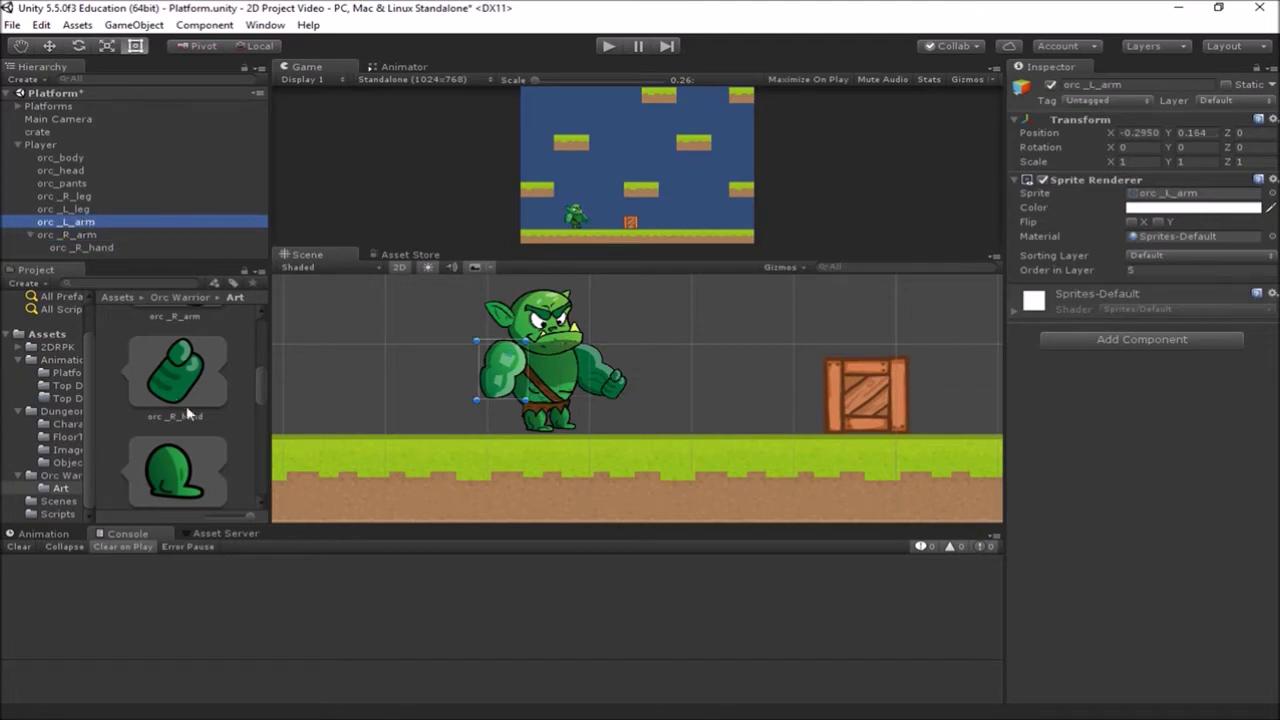
{"action": "scroll", "coordinate": [197, 430], "scroll_direction": "down", "scroll_amount": 5}
{"action": "scroll", "coordinate": [194, 428], "scroll_direction": "down", "scroll_amount": 2}
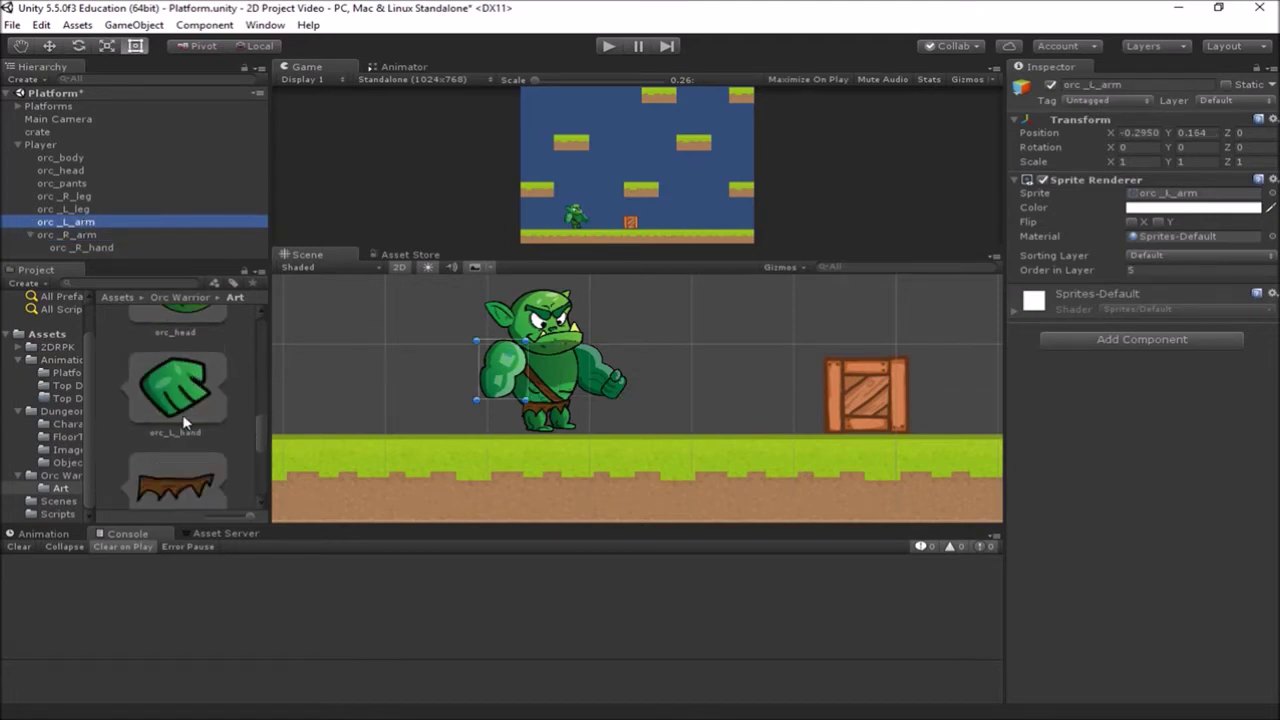
{"action": "left_click_drag", "start_coordinate": [170, 393], "coordinate": [502, 402]}
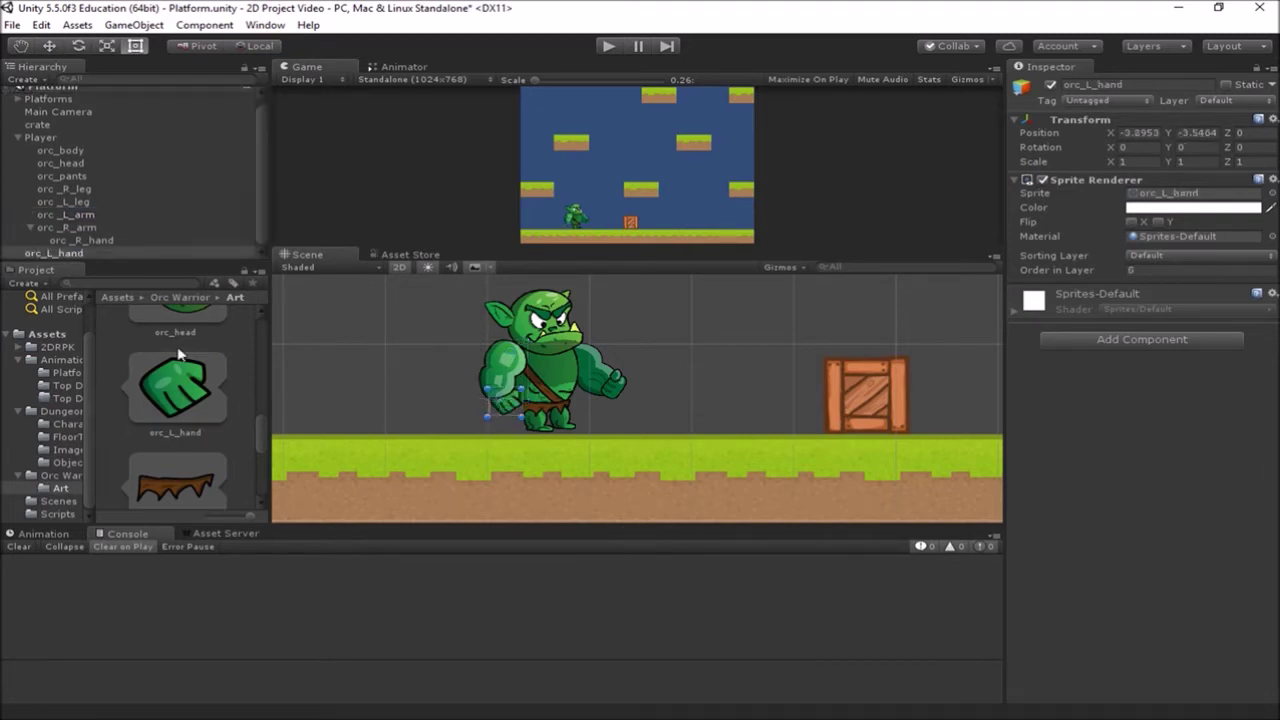
Make orc_L_hand a child of orc _L_arm and set its Order in Layer to 5
{"action": "left_click_drag", "start_coordinate": [58, 254], "coordinate": [76, 213]}
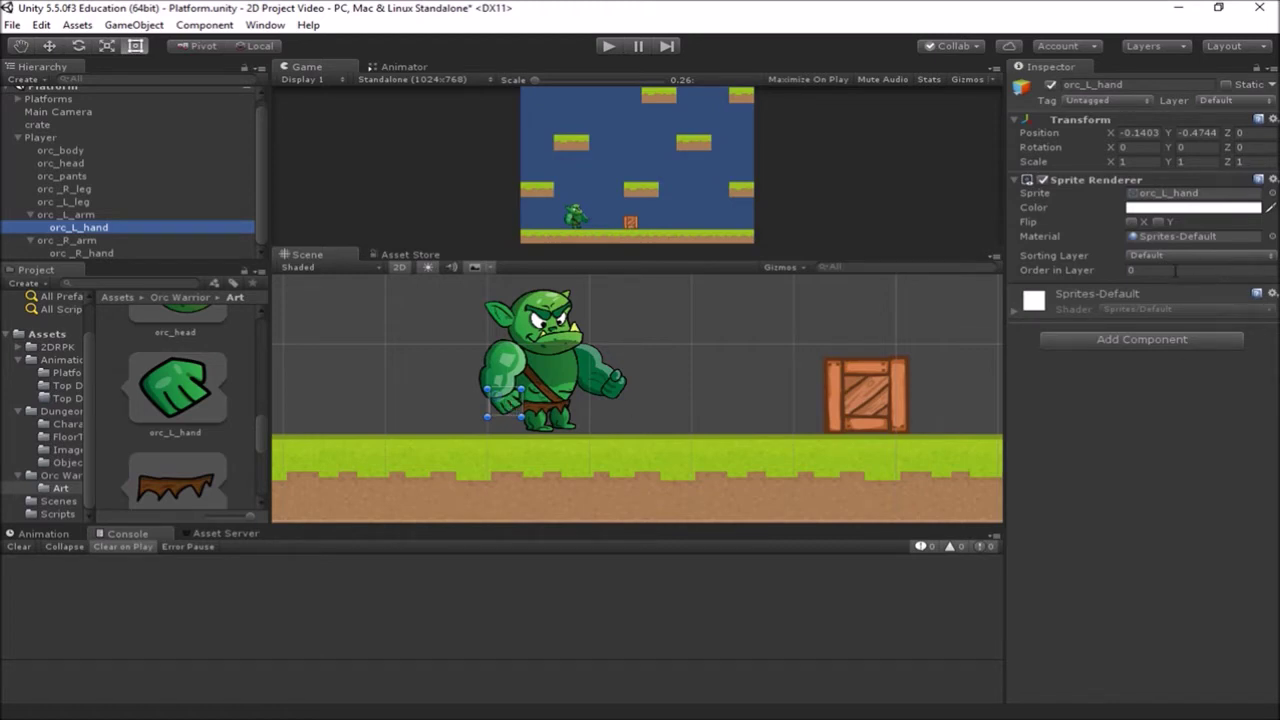
{"action": "left_click", "coordinate": [1168, 271]}
{"action": "type", "text": "5"}
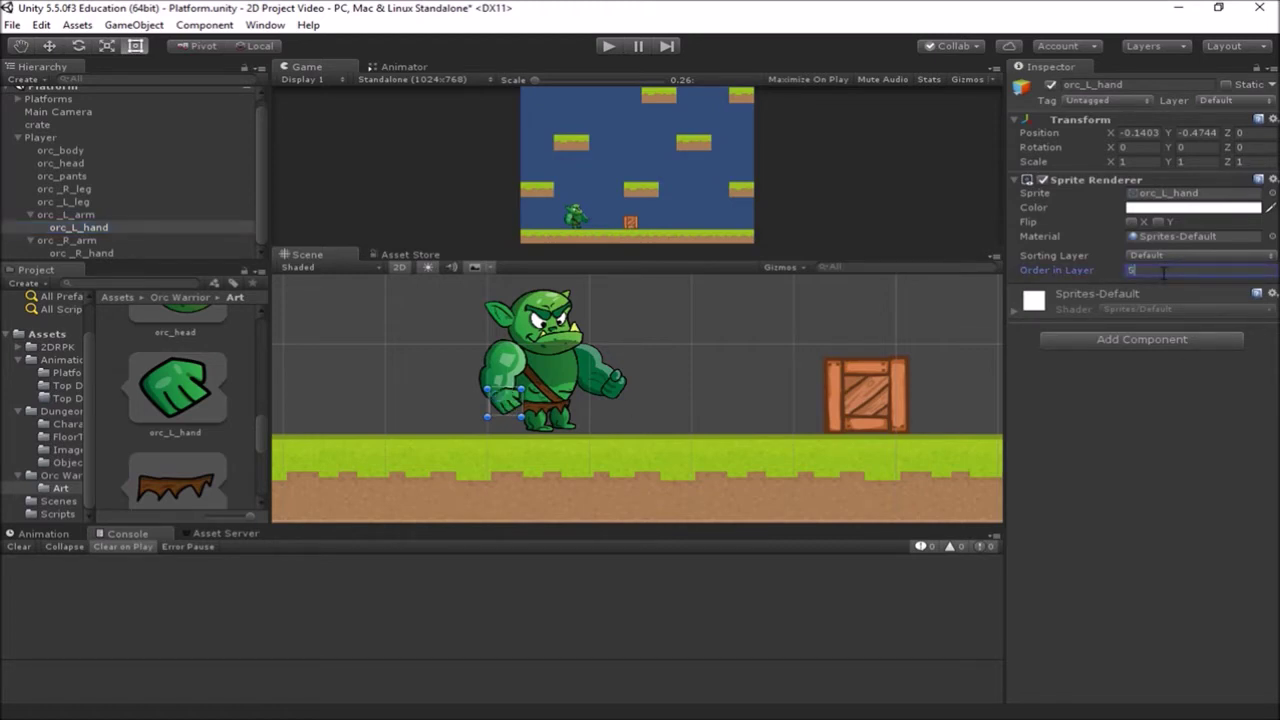
{"action": "left_click", "coordinate": [614, 389]}
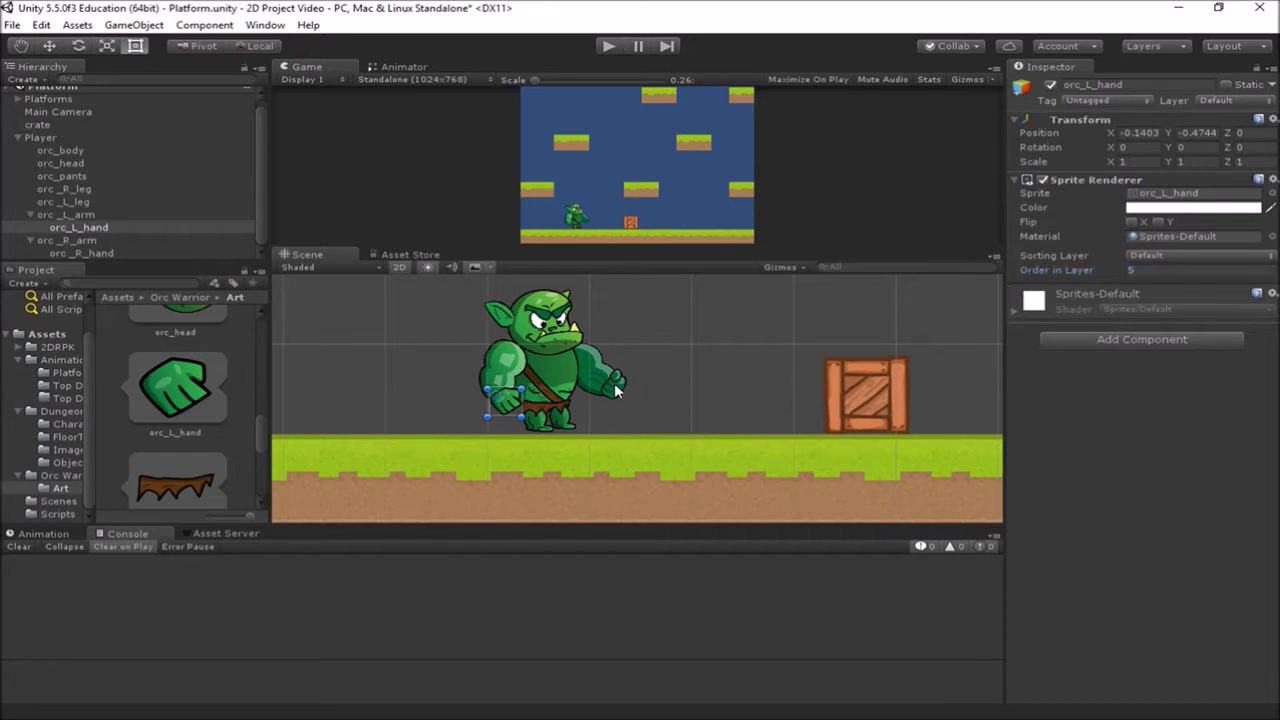
{"action": "left_click", "coordinate": [1133, 270]}
{"action": "type", "text": "5"}
{"action": "left_click", "coordinate": [721, 358]}
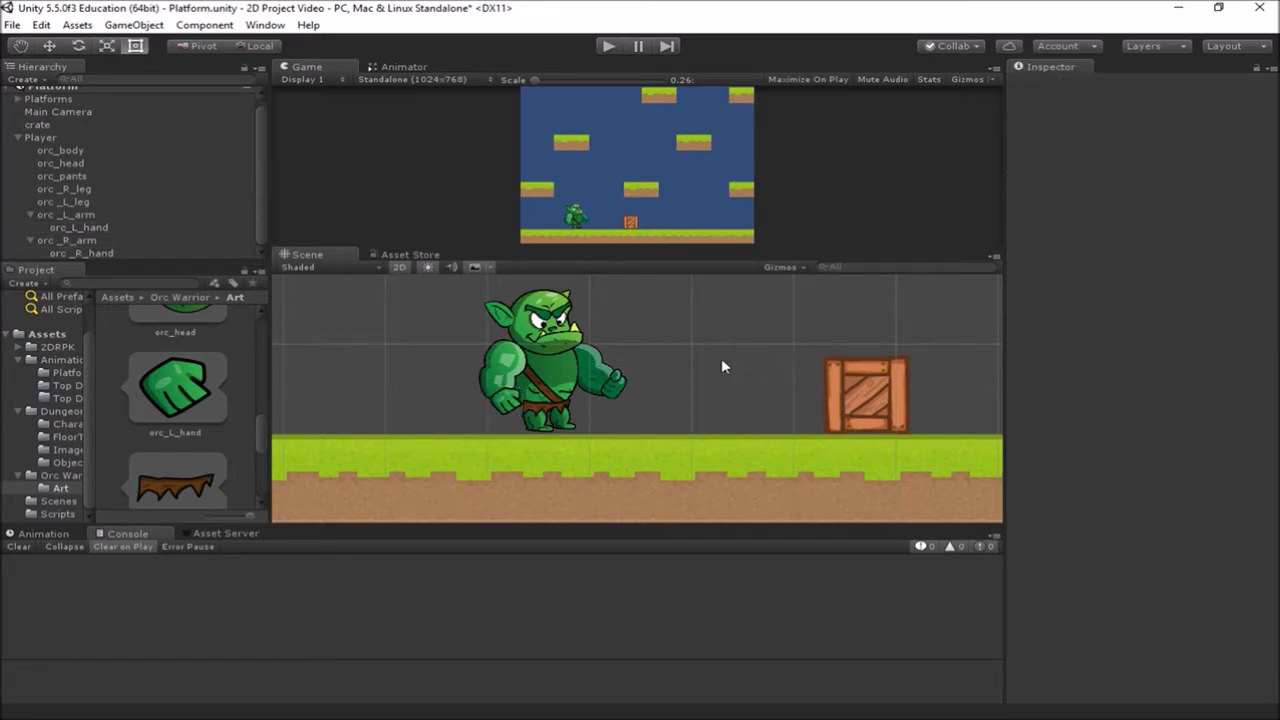
Check the right arm, body and leg parts one by one, and nudge orc_L_hand slightly at the end of the left arm
{"action": "left_click", "coordinate": [595, 377]}
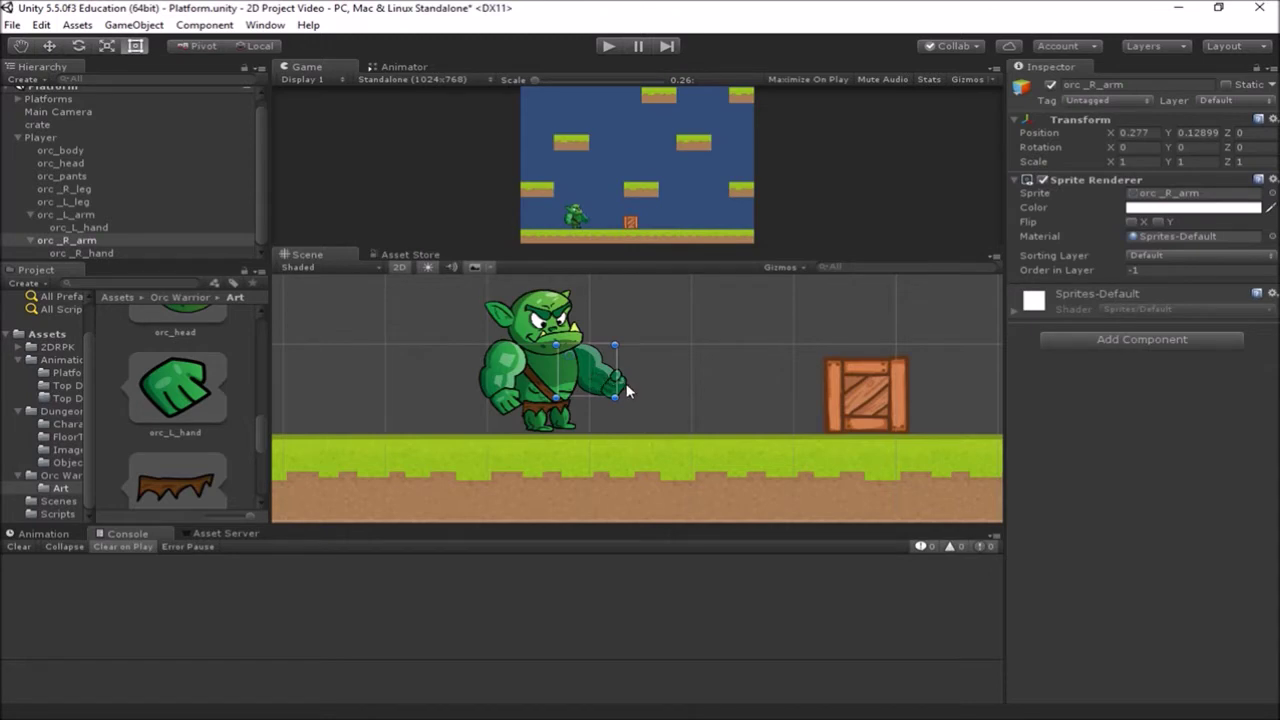
{"action": "left_click", "coordinate": [622, 390]}
{"action": "left_click", "coordinate": [570, 382]}
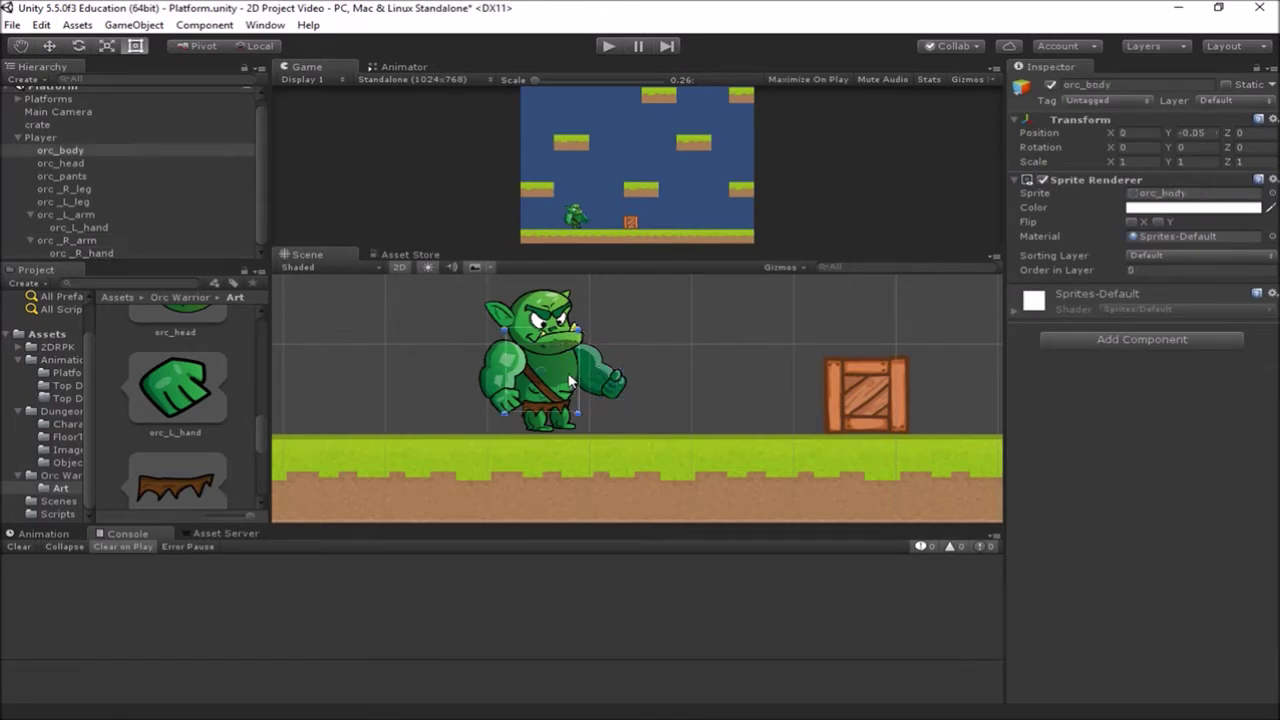
{"action": "left_click", "coordinate": [566, 428]}
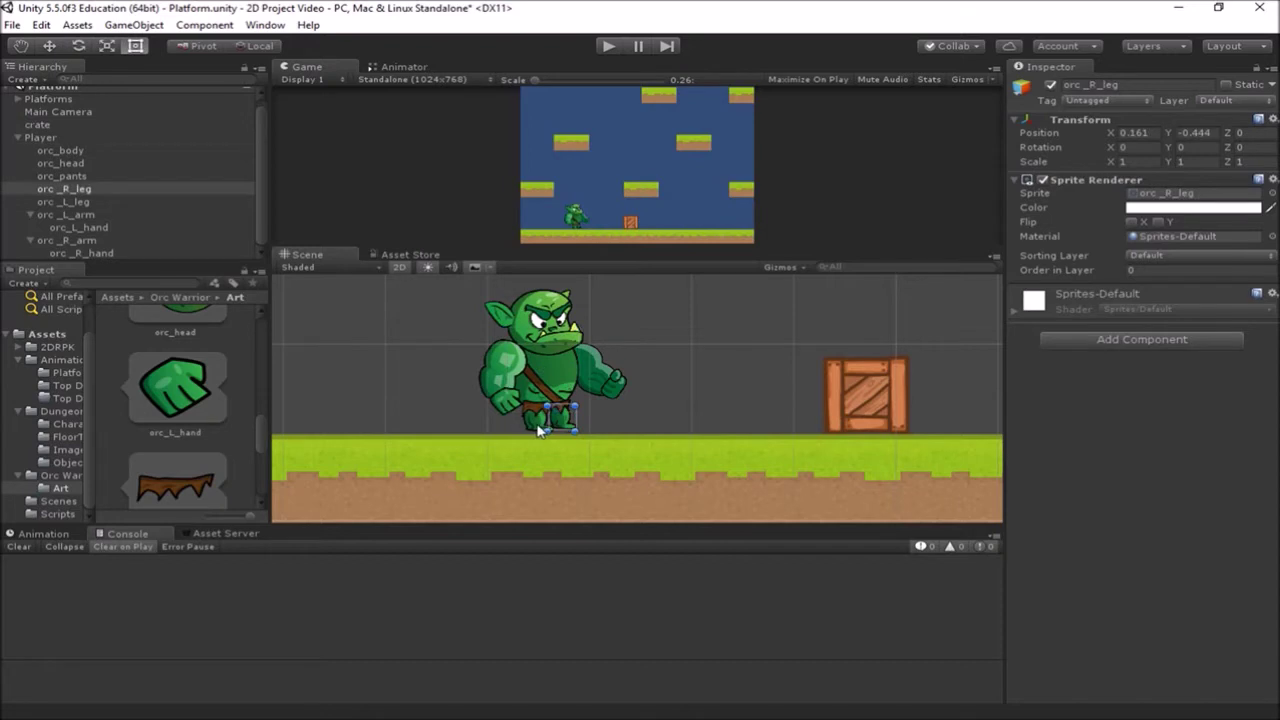
{"action": "left_click", "coordinate": [538, 428]}
{"action": "left_click", "coordinate": [514, 410]}
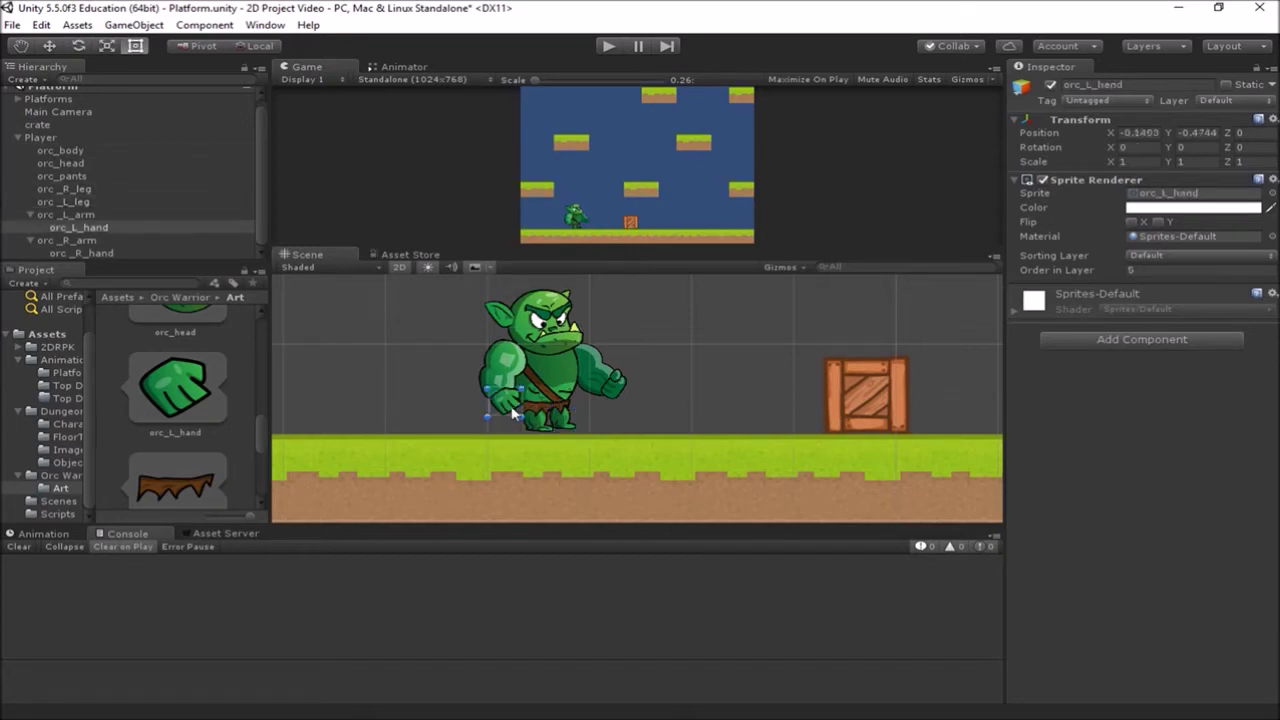
{"action": "left_click_drag", "start_coordinate": [513, 410], "coordinate": [507, 407]}
{"action": "left_click", "coordinate": [713, 399]}
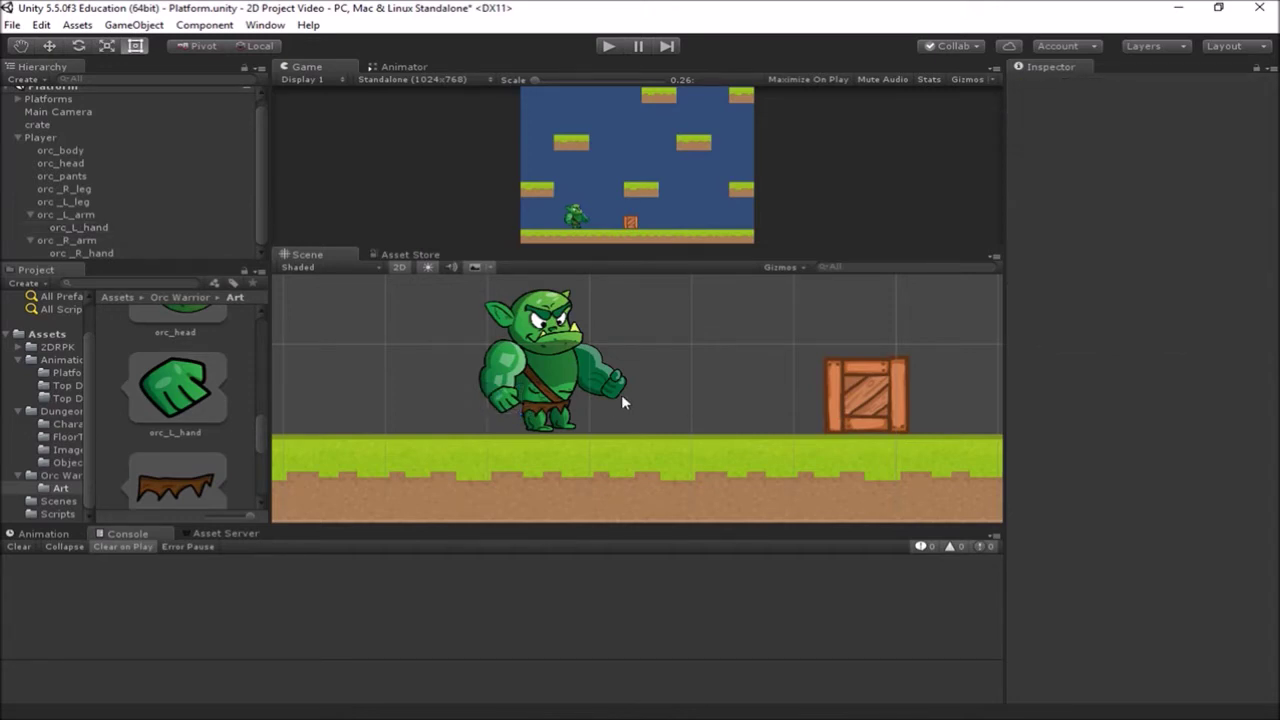
Lower orc_head onto the body, to about X -0.10, Y 0.13
{"action": "left_click", "coordinate": [552, 350]}
{"action": "left_click_drag", "start_coordinate": [552, 350], "coordinate": [556, 362]}
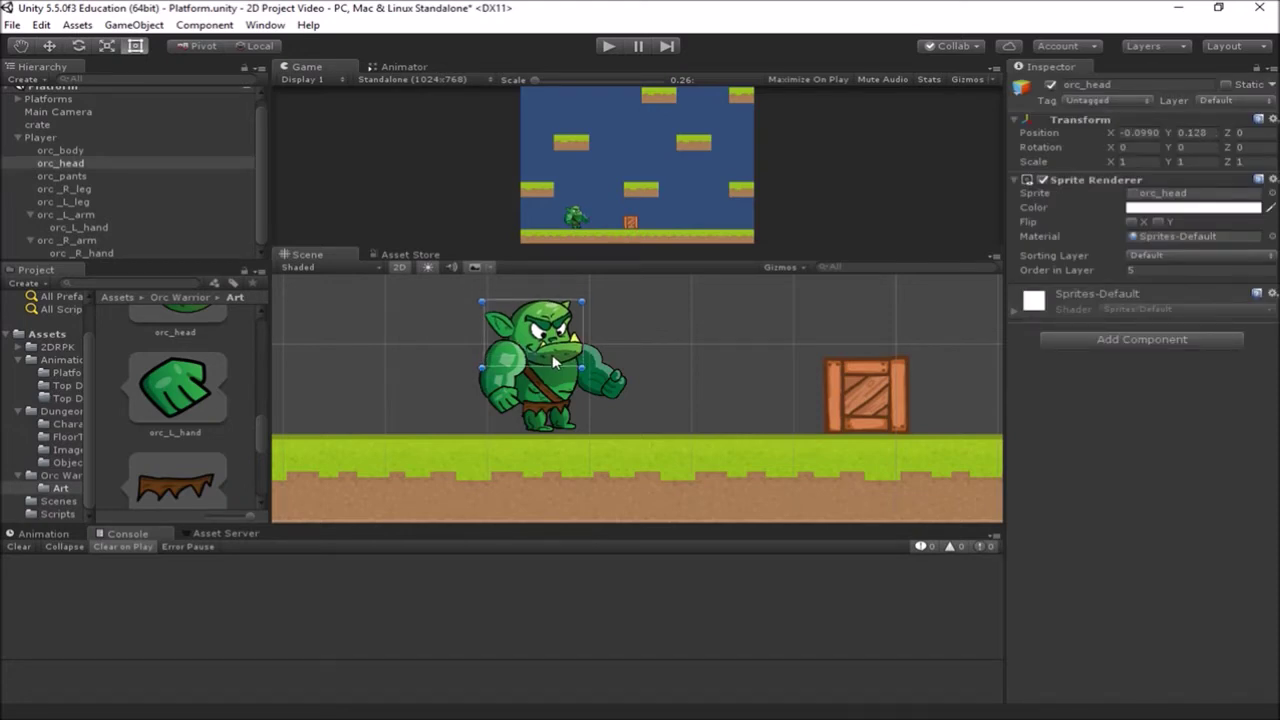
{"action": "left_click", "coordinate": [686, 408]}
Lower both arms to suit the head, with orc _L_arm at about X -0.25, Y 0.08 and orc _R_arm at about Y 0.04
{"action": "left_click", "coordinate": [512, 368]}
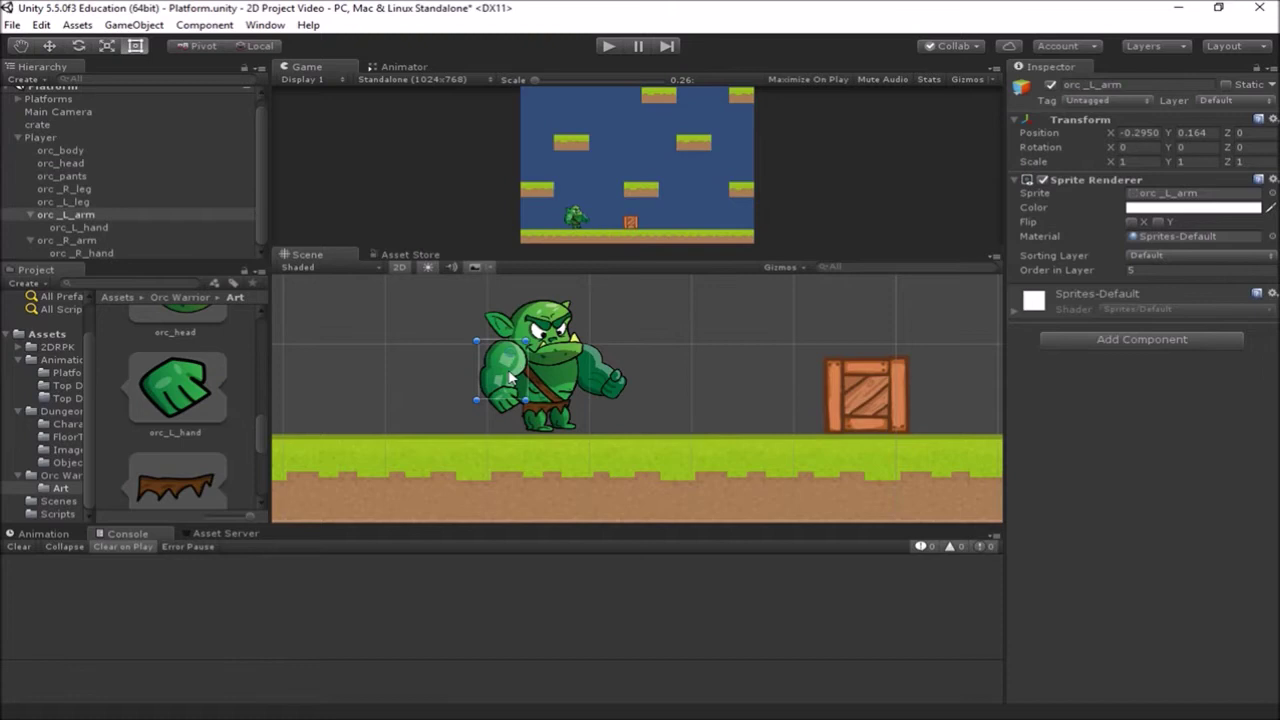
{"action": "left_click_drag", "start_coordinate": [510, 372], "coordinate": [512, 378]}
{"action": "left_click", "coordinate": [594, 378]}
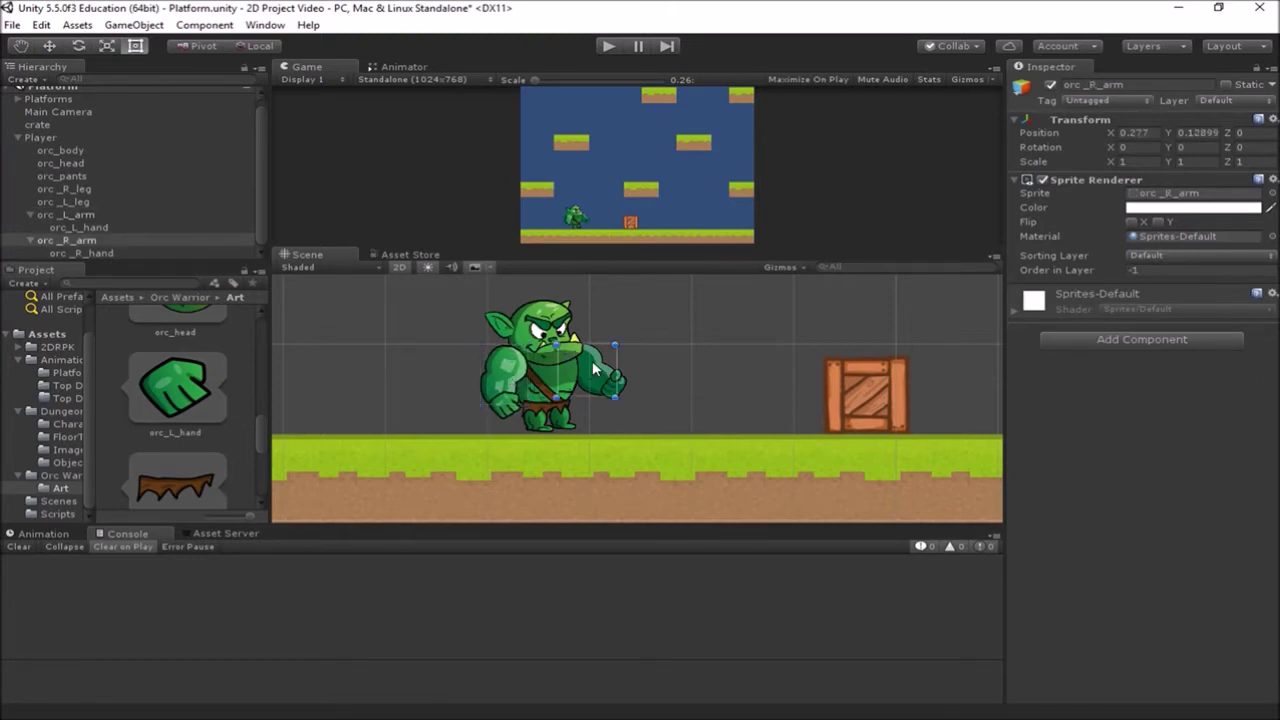
{"action": "left_click_drag", "start_coordinate": [594, 378], "coordinate": [594, 380]}
{"action": "left_click", "coordinate": [508, 377]}
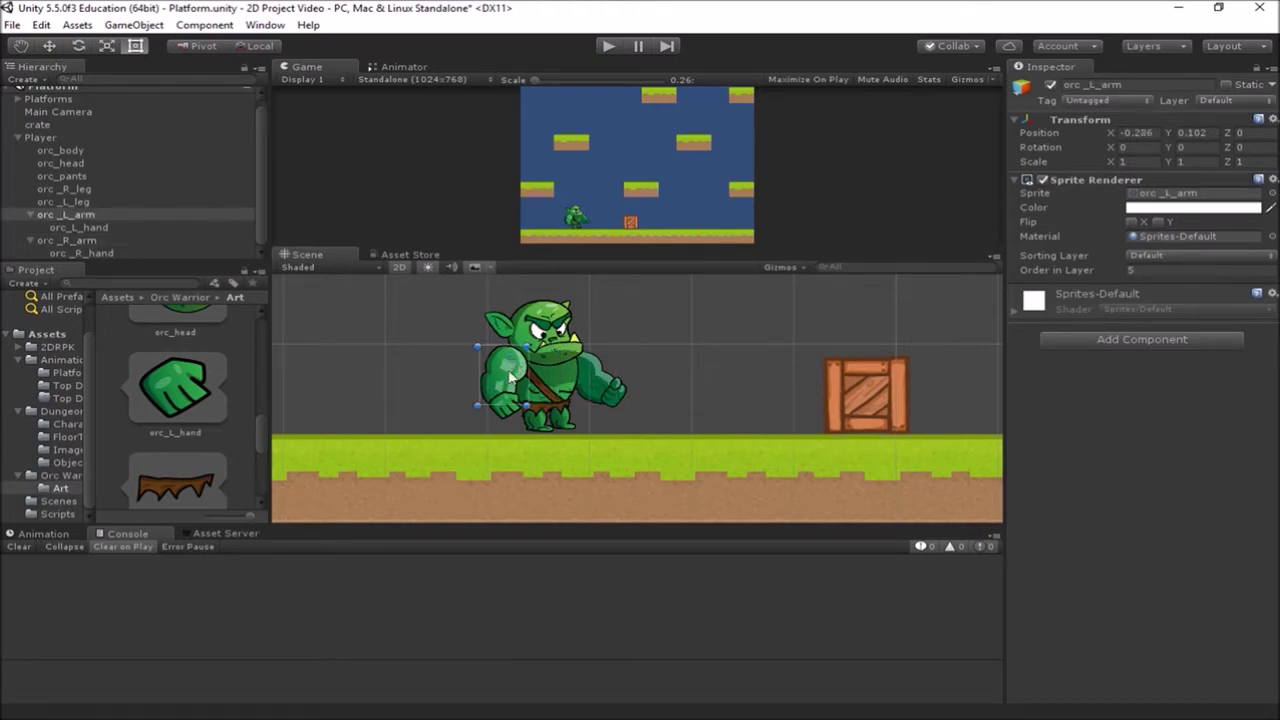
{"action": "left_click_drag", "start_coordinate": [511, 381], "coordinate": [518, 381]}
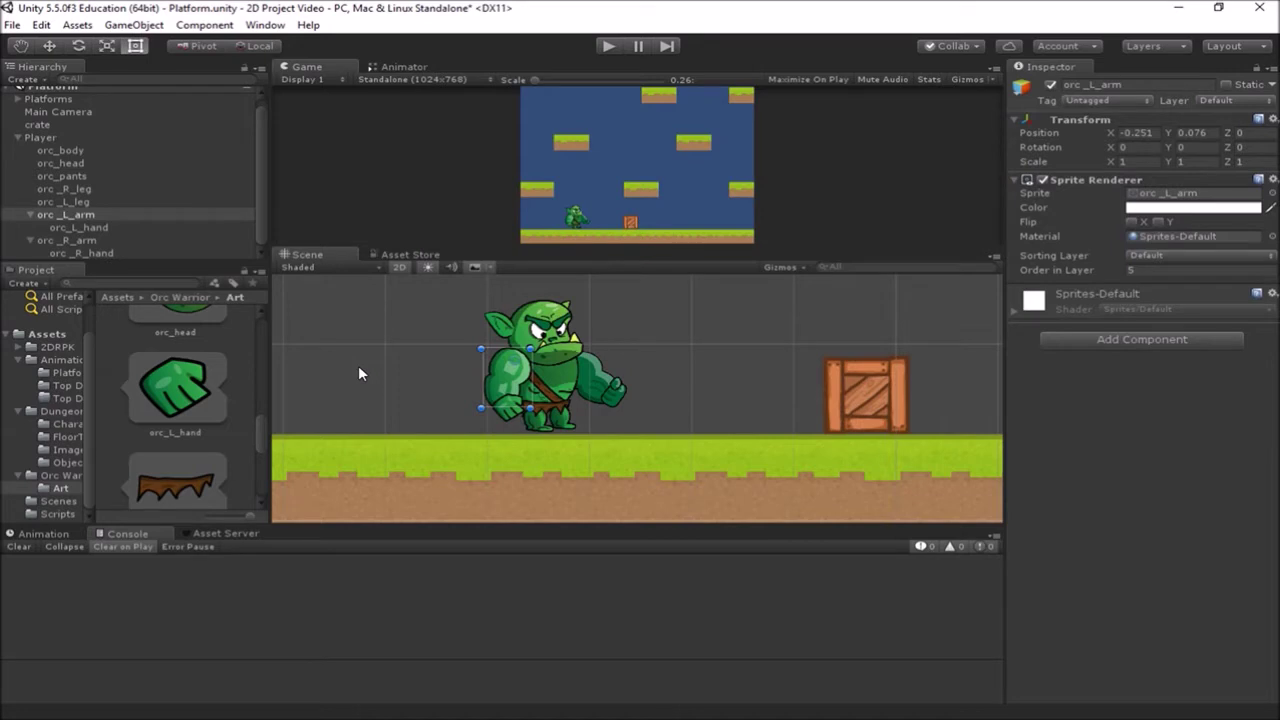
Review the placement of the right arm, legs and head, and the list of parts under the Player object
{"action": "left_click", "coordinate": [594, 383]}
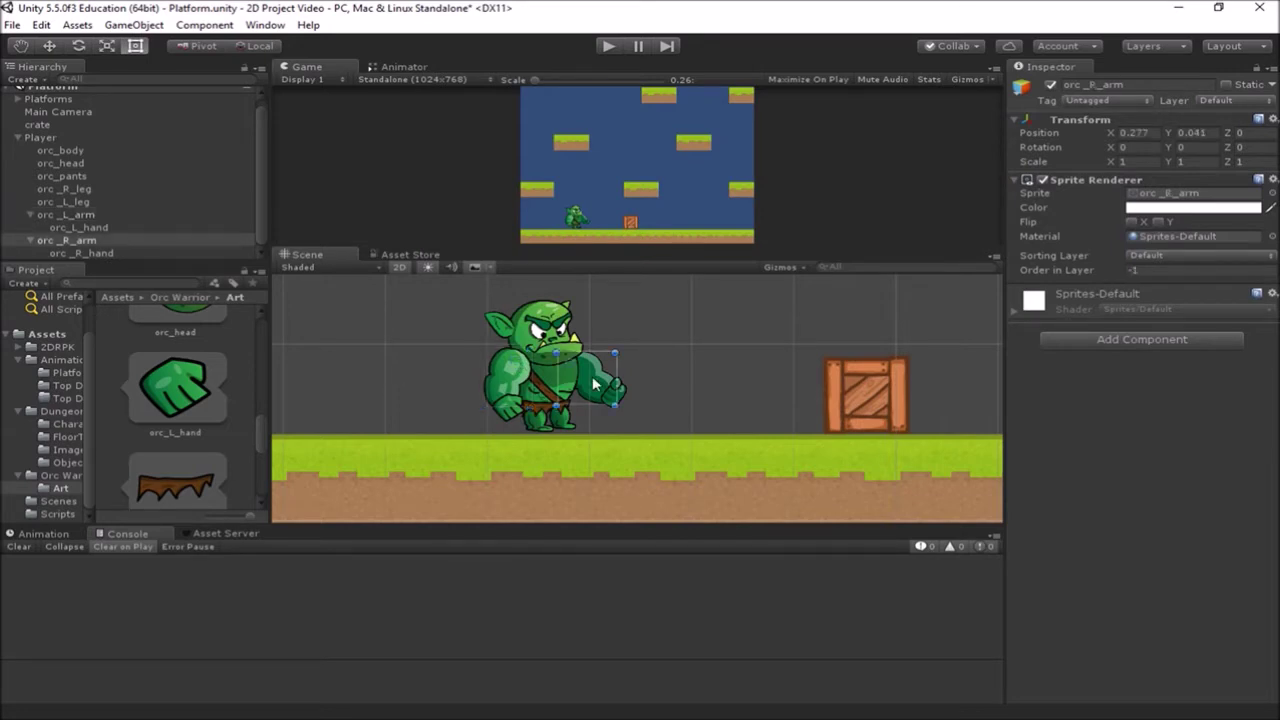
{"action": "left_click", "coordinate": [541, 414]}
{"action": "left_click", "coordinate": [563, 427]}
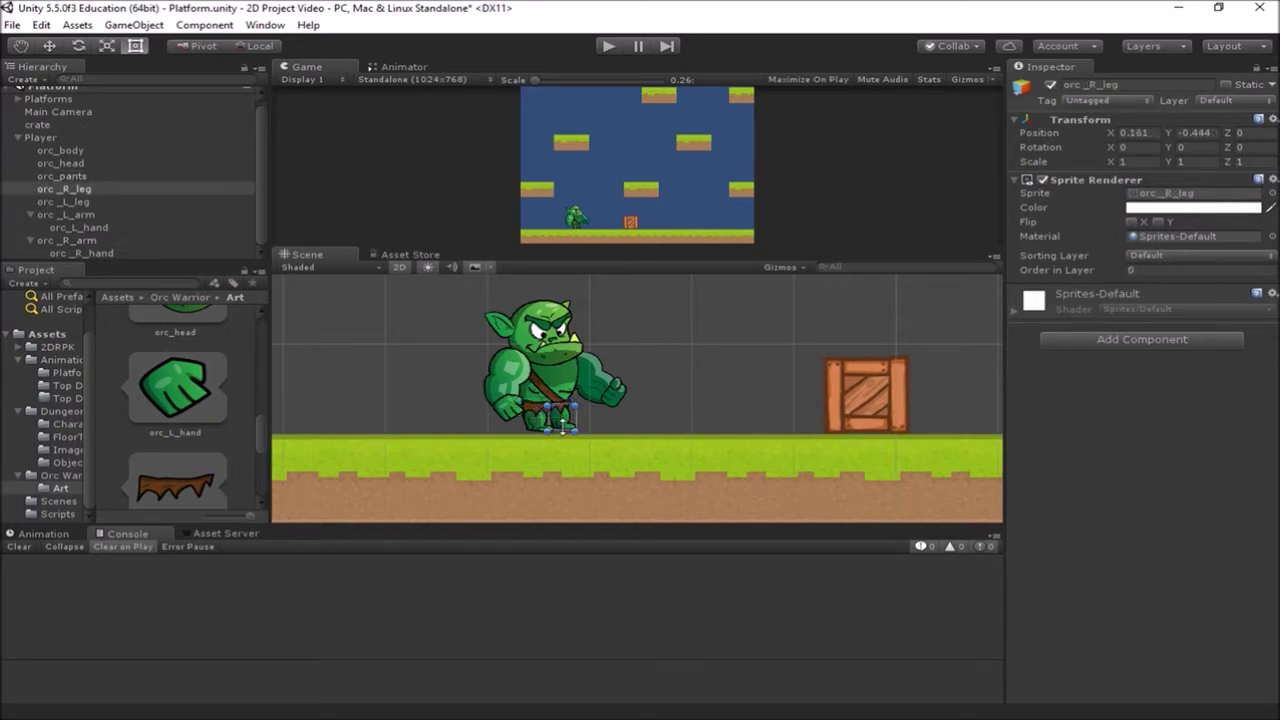
{"action": "left_click", "coordinate": [535, 427]}
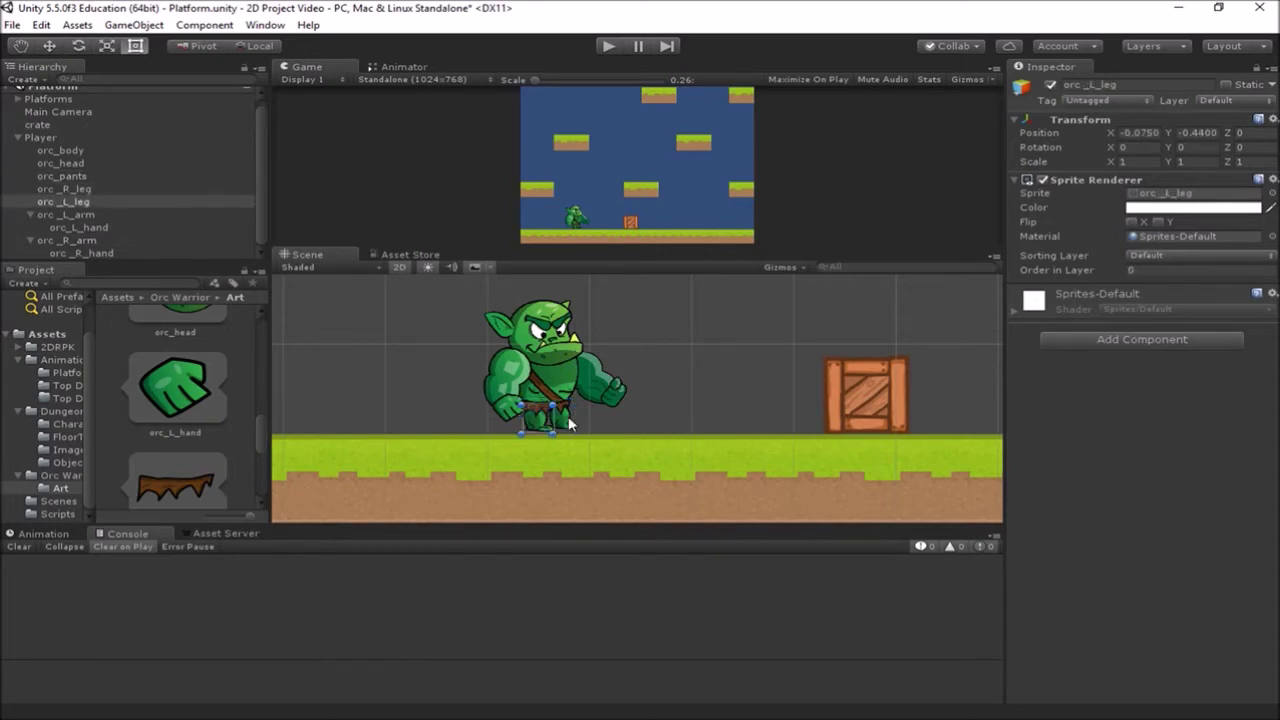
{"action": "left_click", "coordinate": [568, 424]}
{"action": "left_click", "coordinate": [560, 364]}
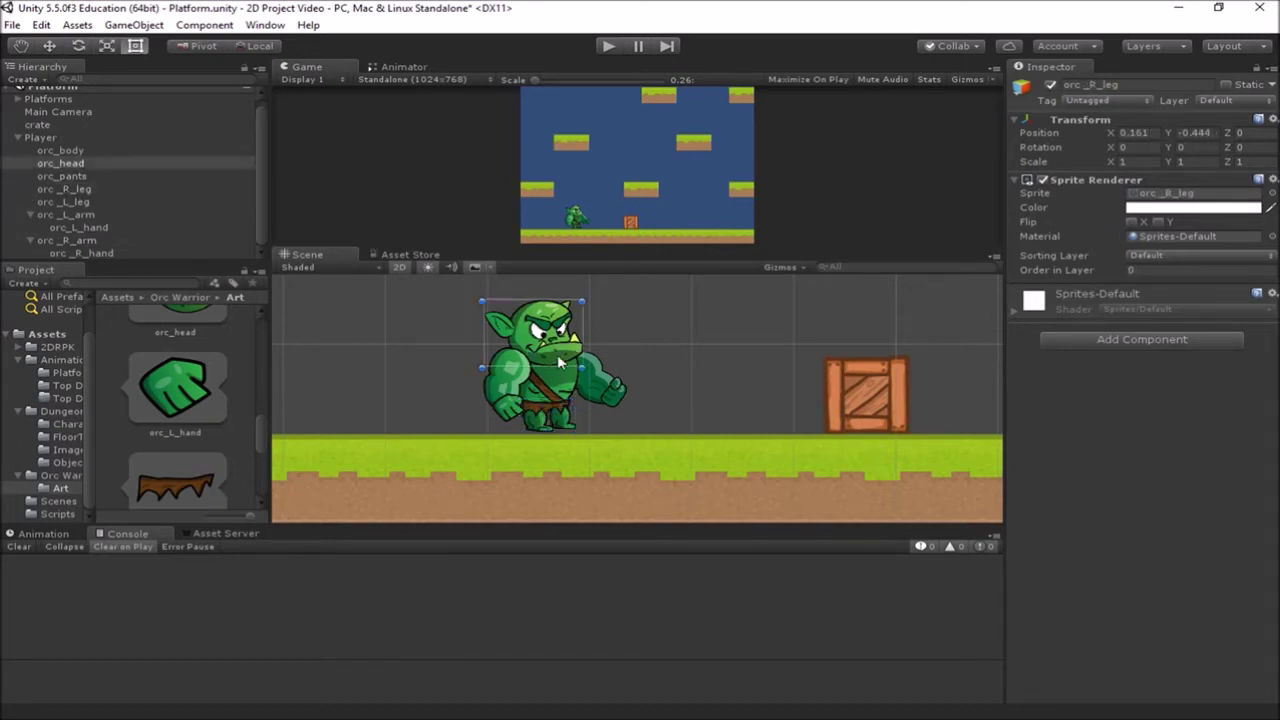
{"action": "left_click", "coordinate": [670, 342]}
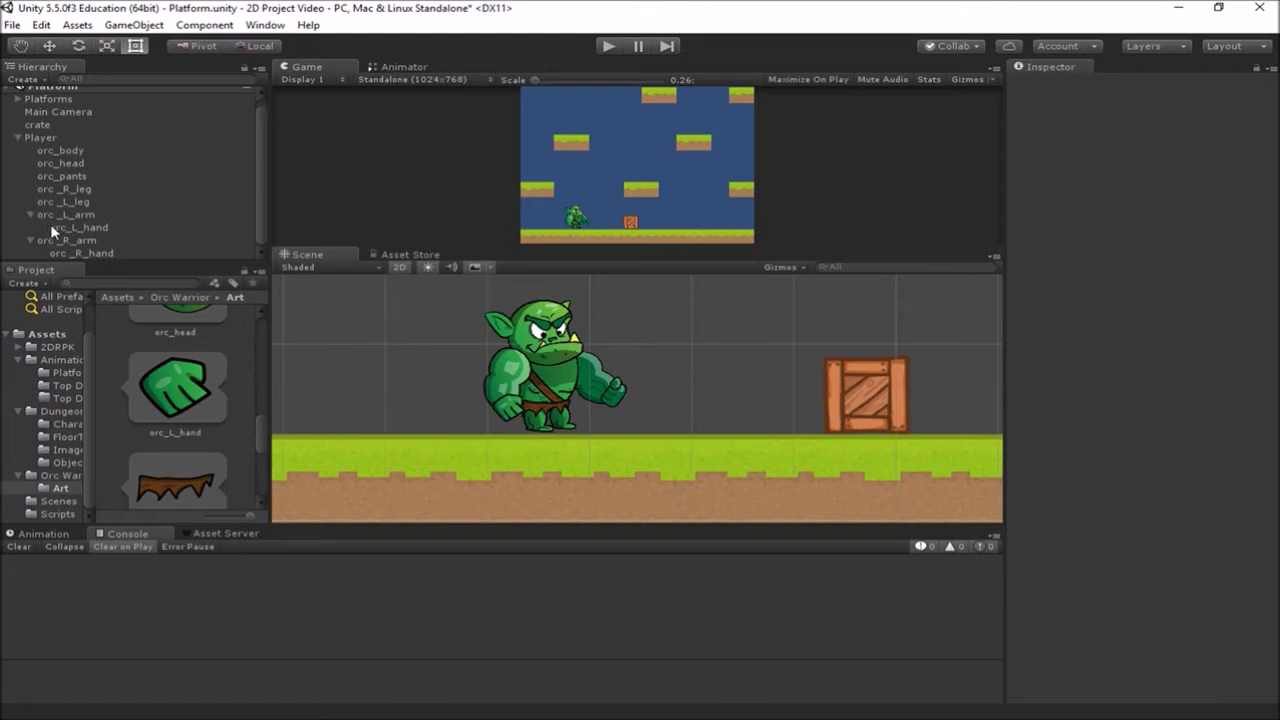
{"action": "left_click", "coordinate": [16, 140]}
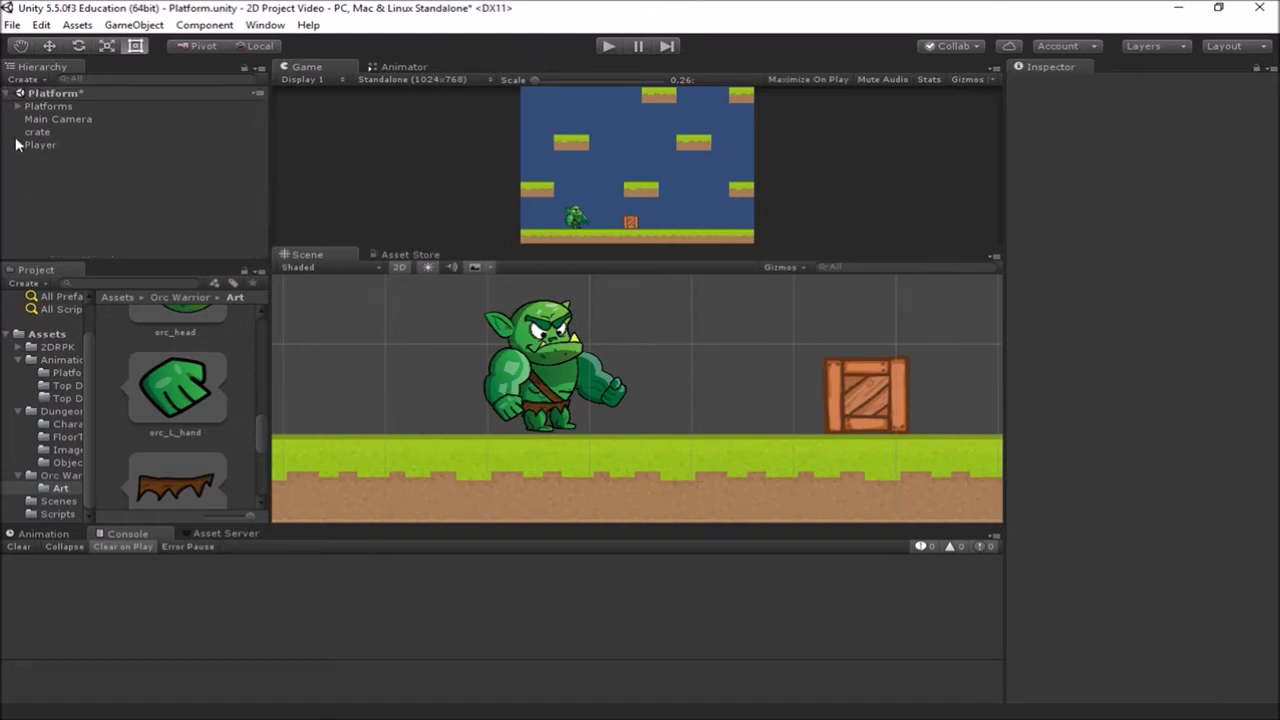
{"action": "left_click", "coordinate": [17, 142]}
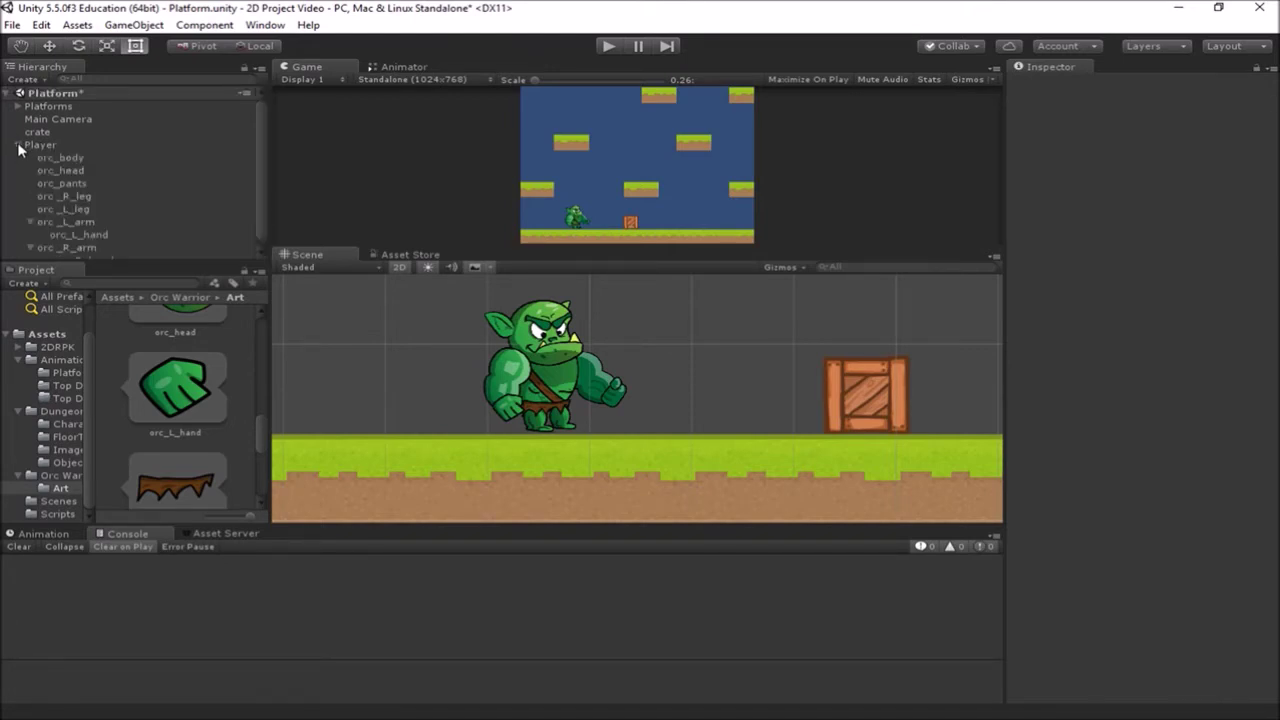
Move the whole Player object down to about Y -3.29 so the orc's feet rest on the grass
{"action": "left_click", "coordinate": [35, 141]}
{"action": "left_click", "coordinate": [49, 45]}
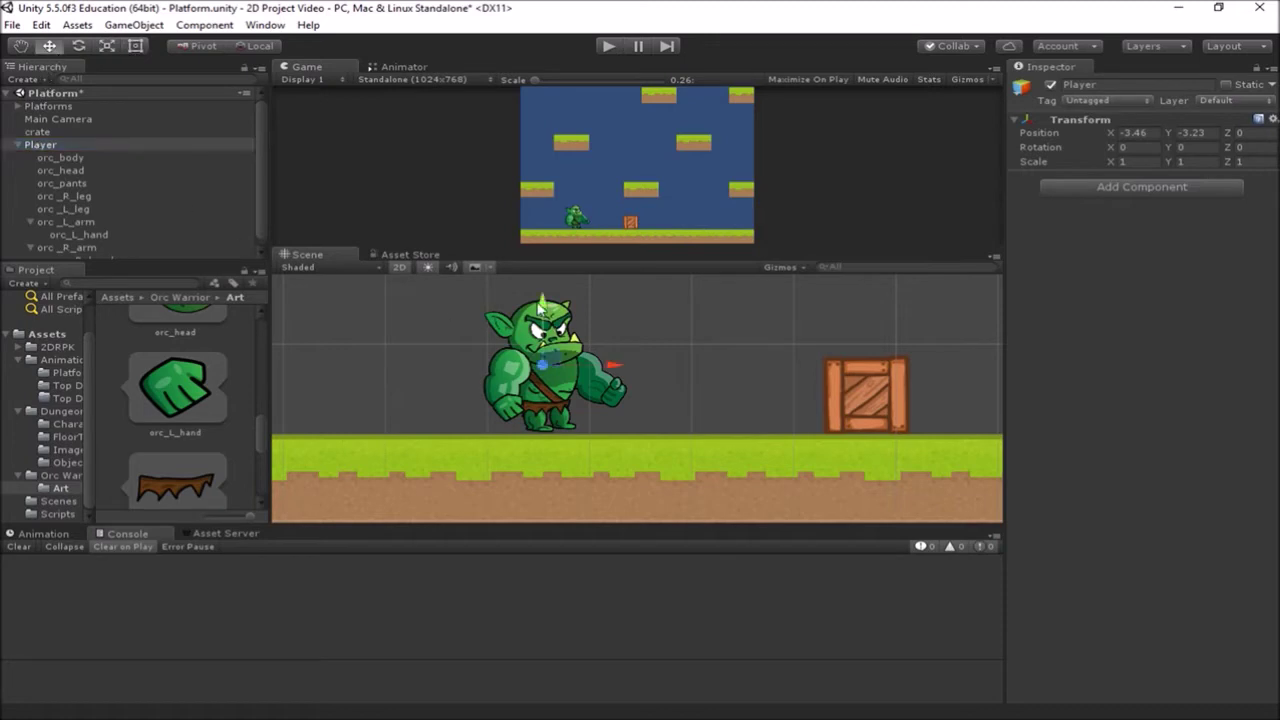
{"action": "left_click_drag", "start_coordinate": [545, 307], "coordinate": [519, 314]}
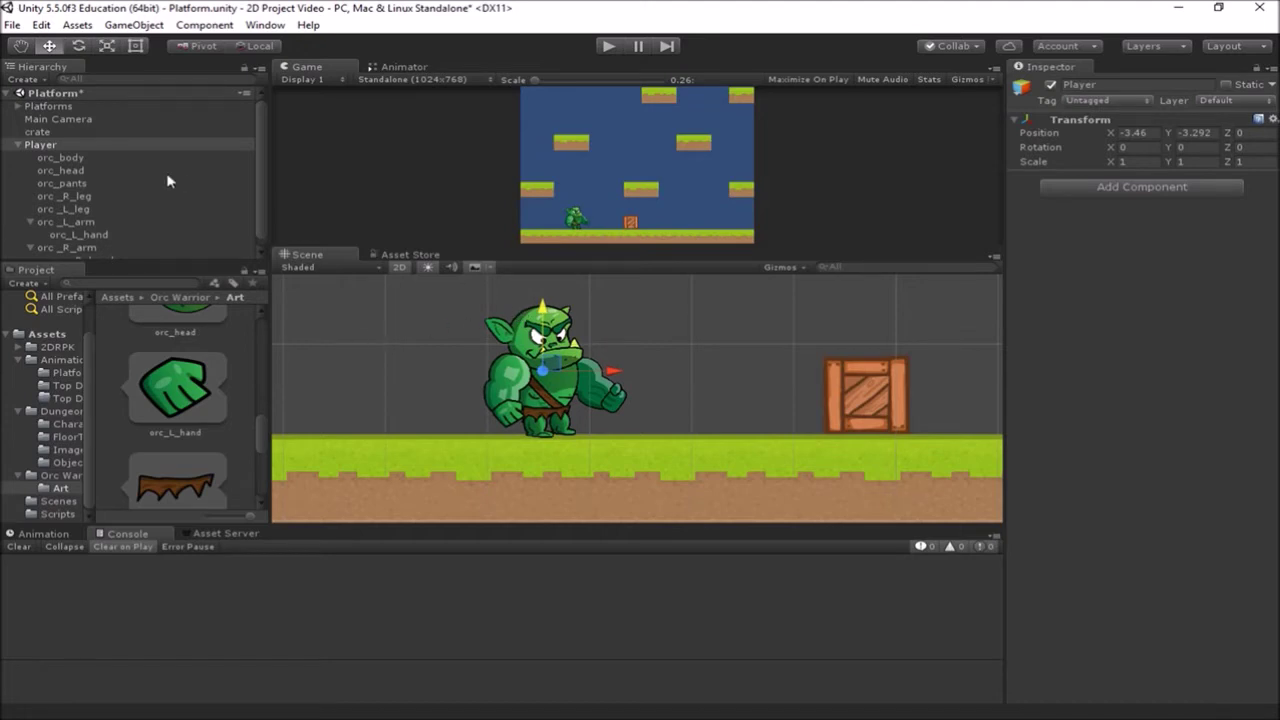
{"action": "left_click", "coordinate": [100, 146]}
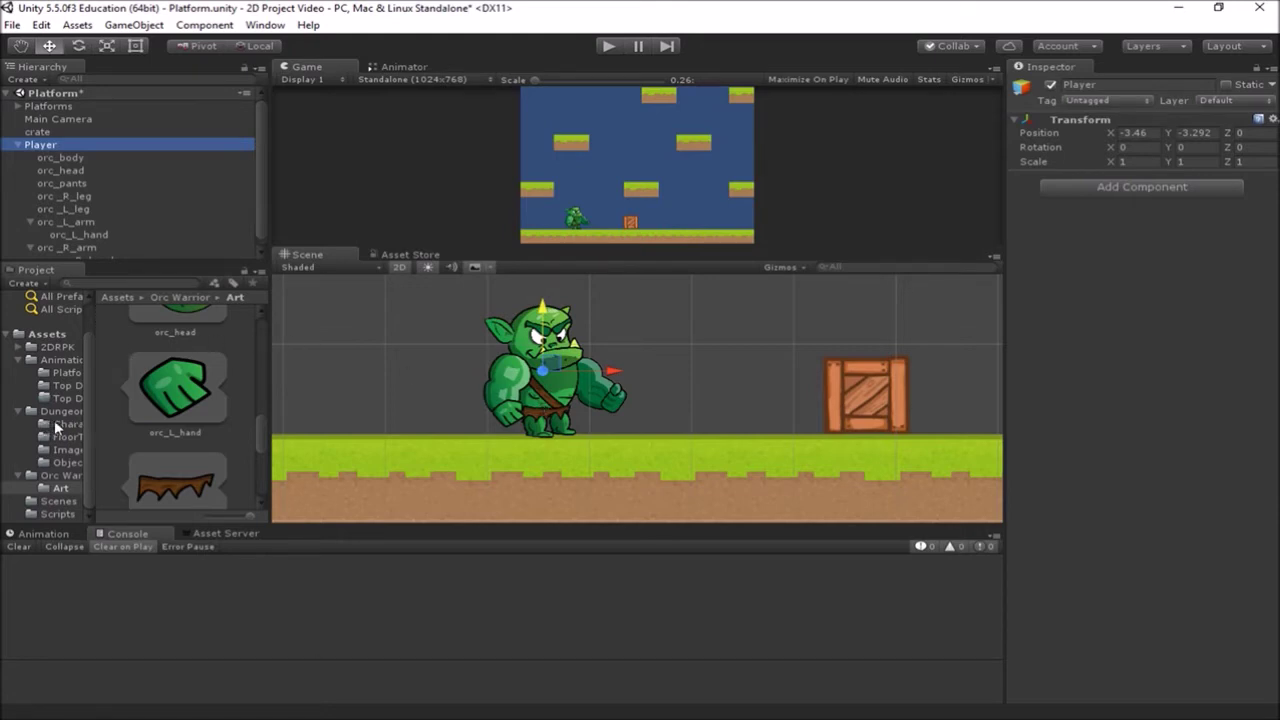
Add the orc_weapon axe sprite to the scene at the orc's right hand, about X -2.75, Y -3.58
{"action": "scroll", "coordinate": [138, 412], "scroll_direction": "down", "scroll_amount": 3}
{"action": "scroll", "coordinate": [138, 412], "scroll_direction": "up", "scroll_amount": 1}
{"action": "scroll", "coordinate": [138, 412], "scroll_direction": "down", "scroll_amount": 1}
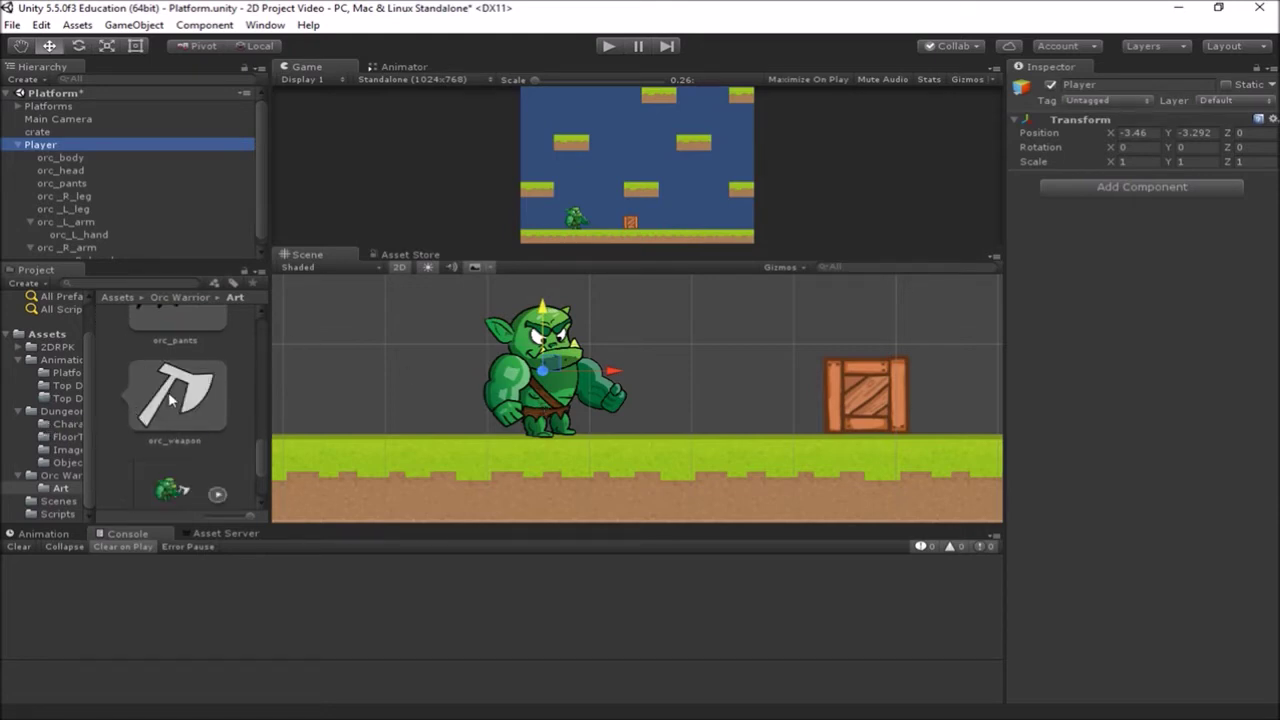
{"action": "left_click", "coordinate": [168, 398]}
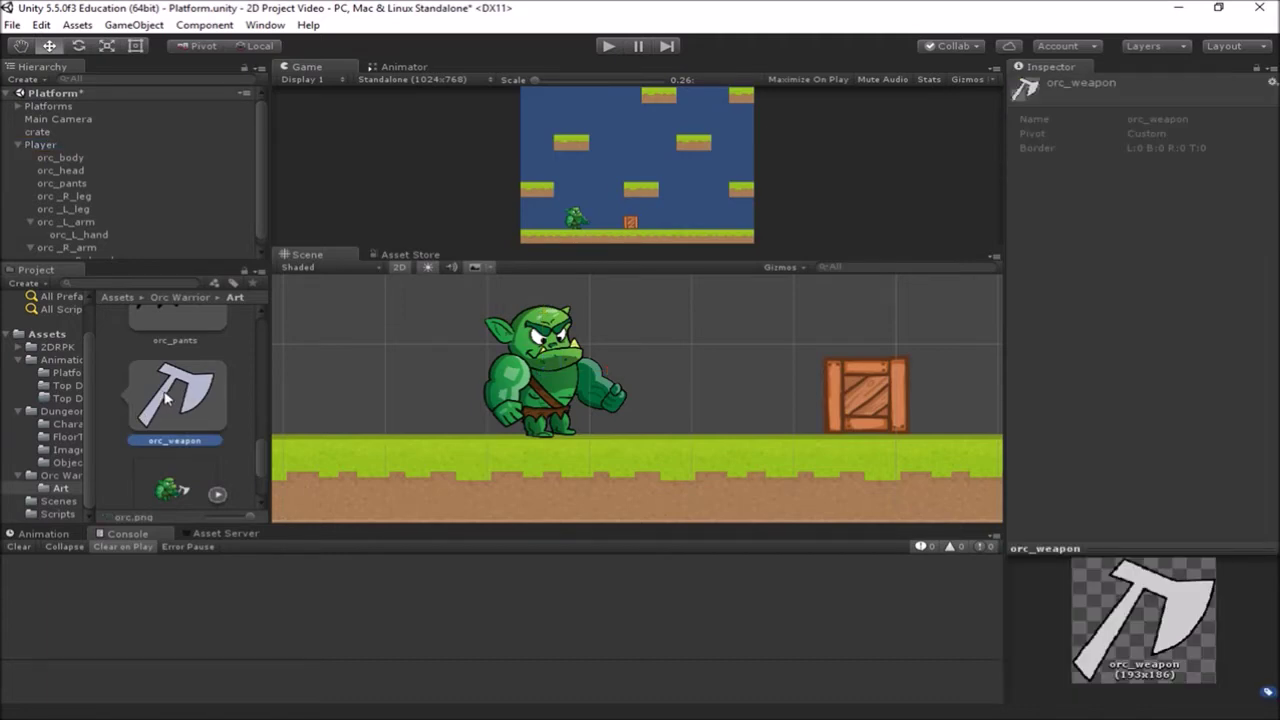
{"action": "scroll", "coordinate": [120, 246], "scroll_direction": "down", "scroll_amount": 1}
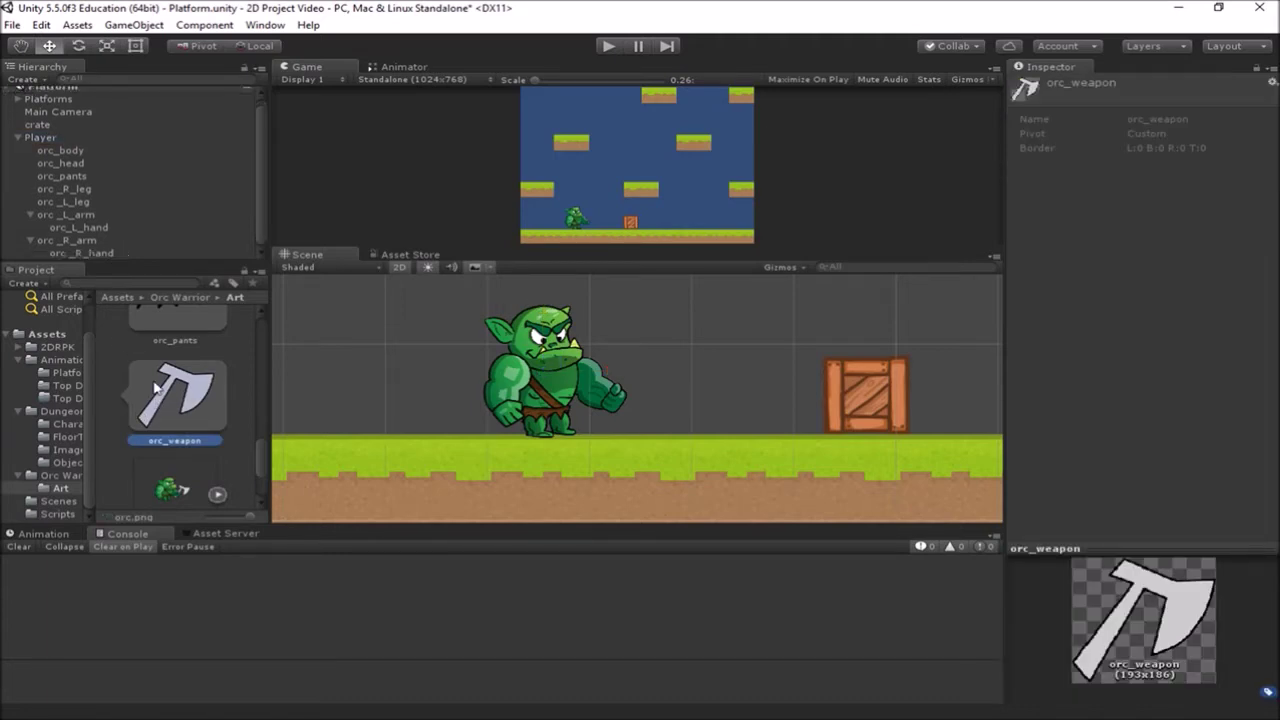
{"action": "left_click", "coordinate": [83, 241]}
{"action": "left_click", "coordinate": [88, 253]}
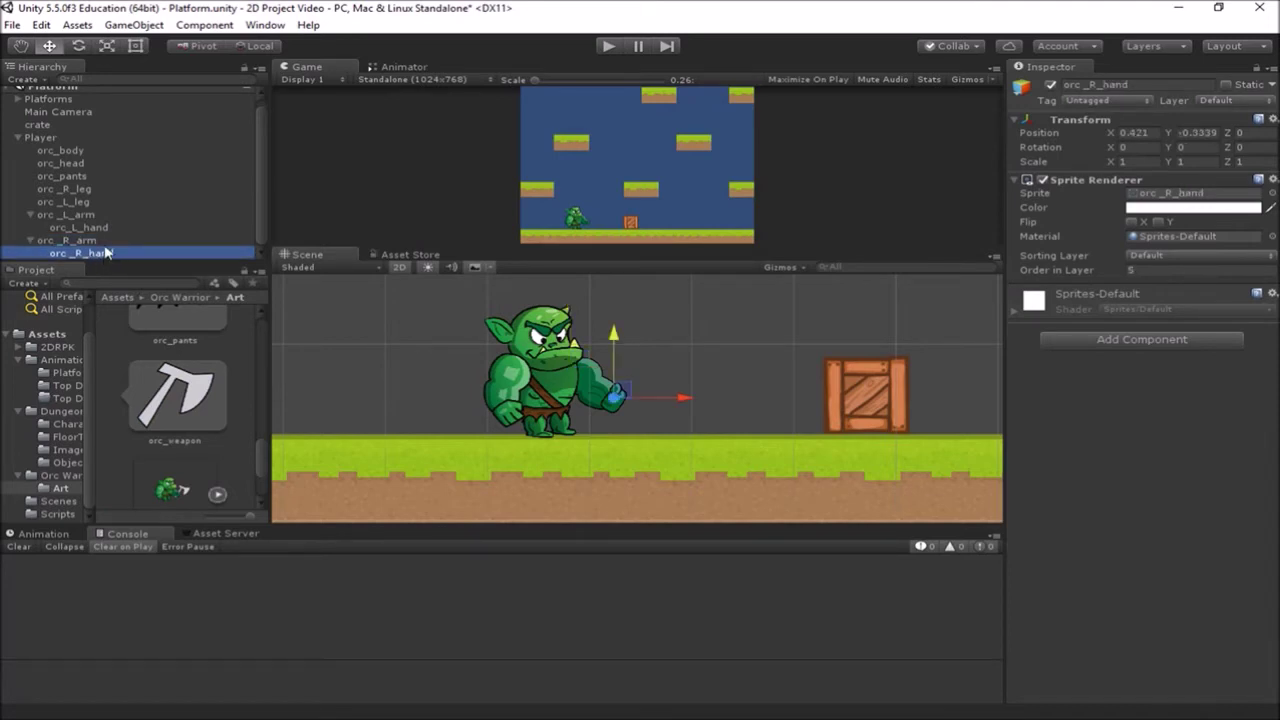
{"action": "left_click_drag", "start_coordinate": [162, 402], "coordinate": [615, 403]}
{"action": "scroll", "coordinate": [60, 236], "scroll_direction": "down", "scroll_amount": 1}
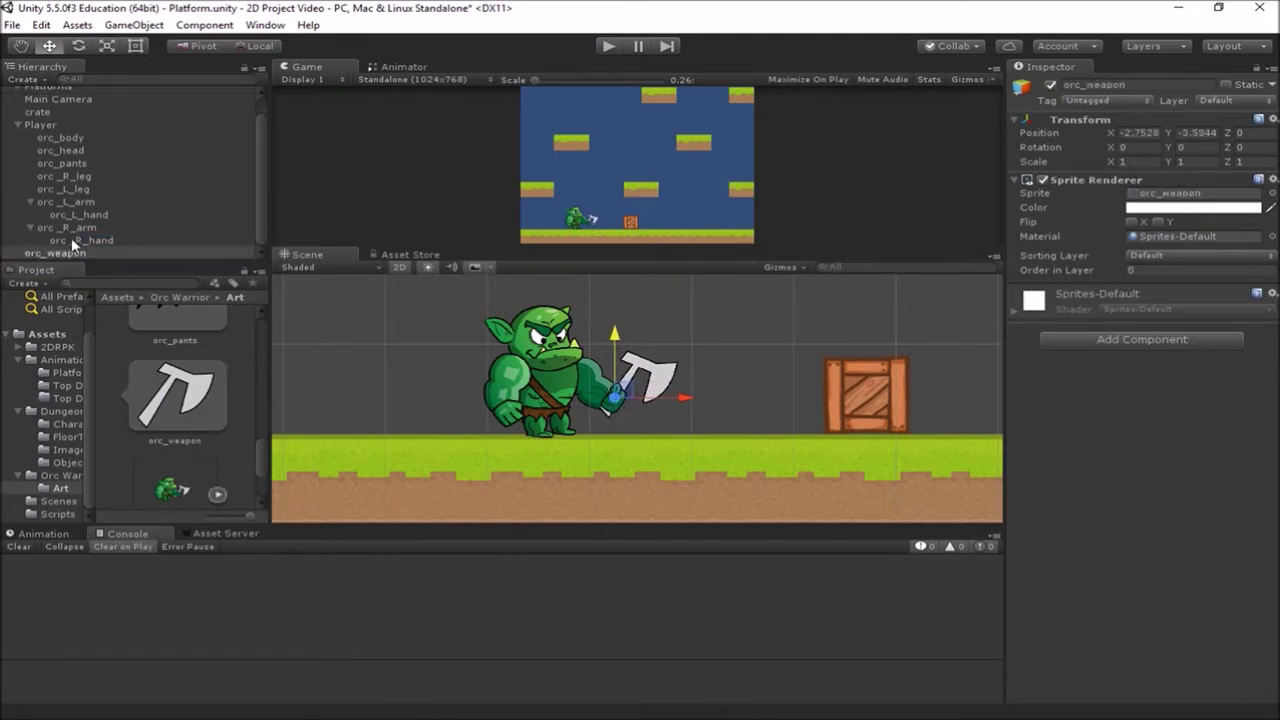
Make orc_weapon a child of orc _R_hand and check that both arm hierarchies collapse and expand under Player
{"action": "left_click_drag", "start_coordinate": [68, 252], "coordinate": [98, 241]}
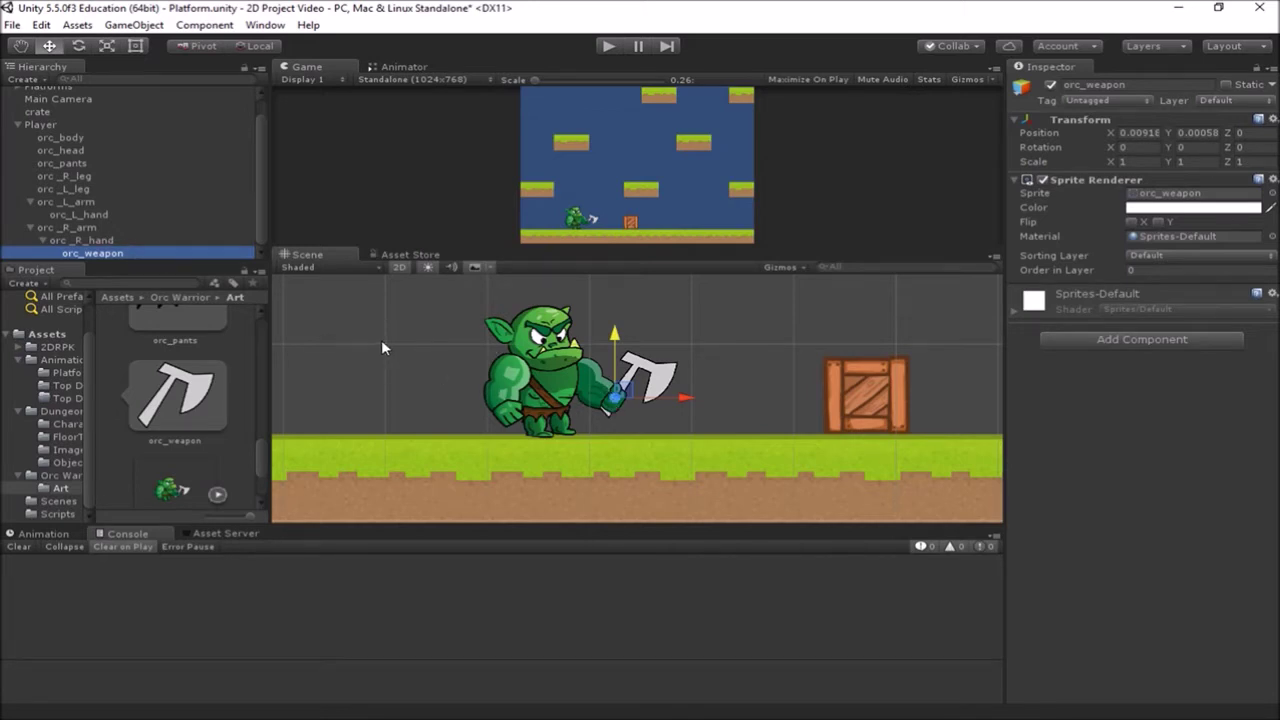
{"action": "left_click", "coordinate": [35, 231]}
{"action": "left_click", "coordinate": [30, 220]}
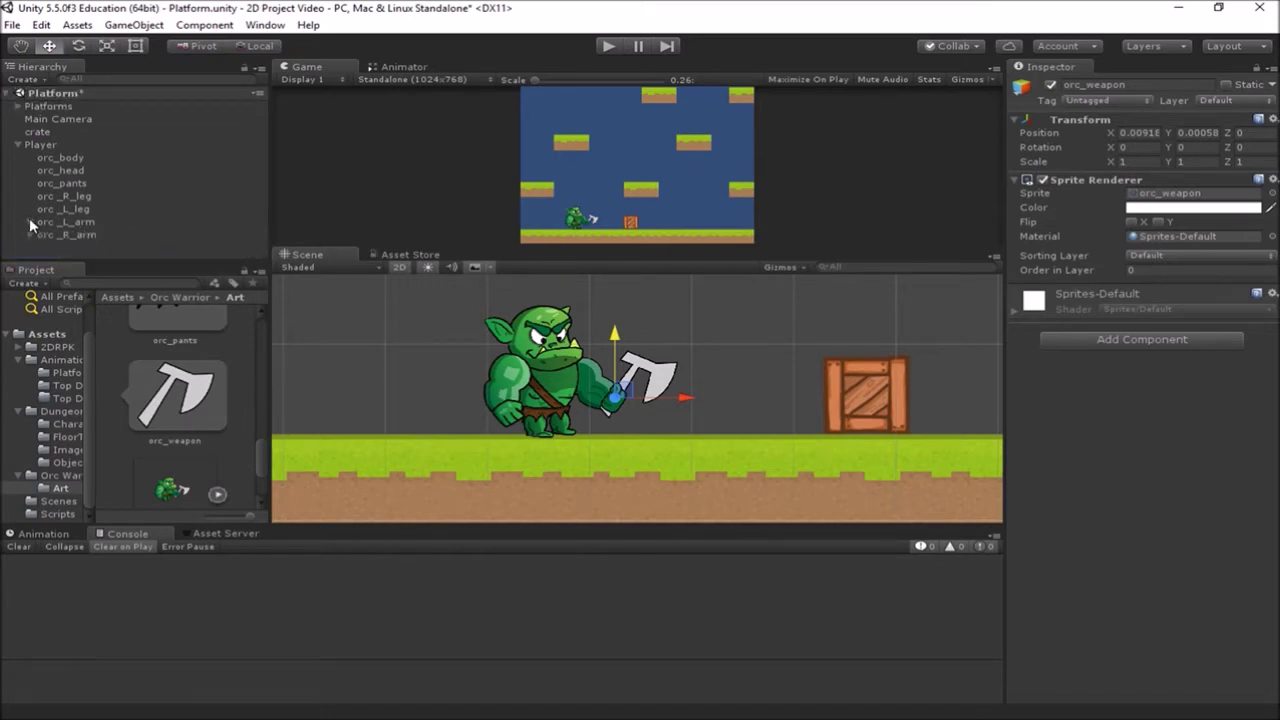
{"action": "left_click", "coordinate": [30, 235]}
{"action": "left_click", "coordinate": [31, 221]}
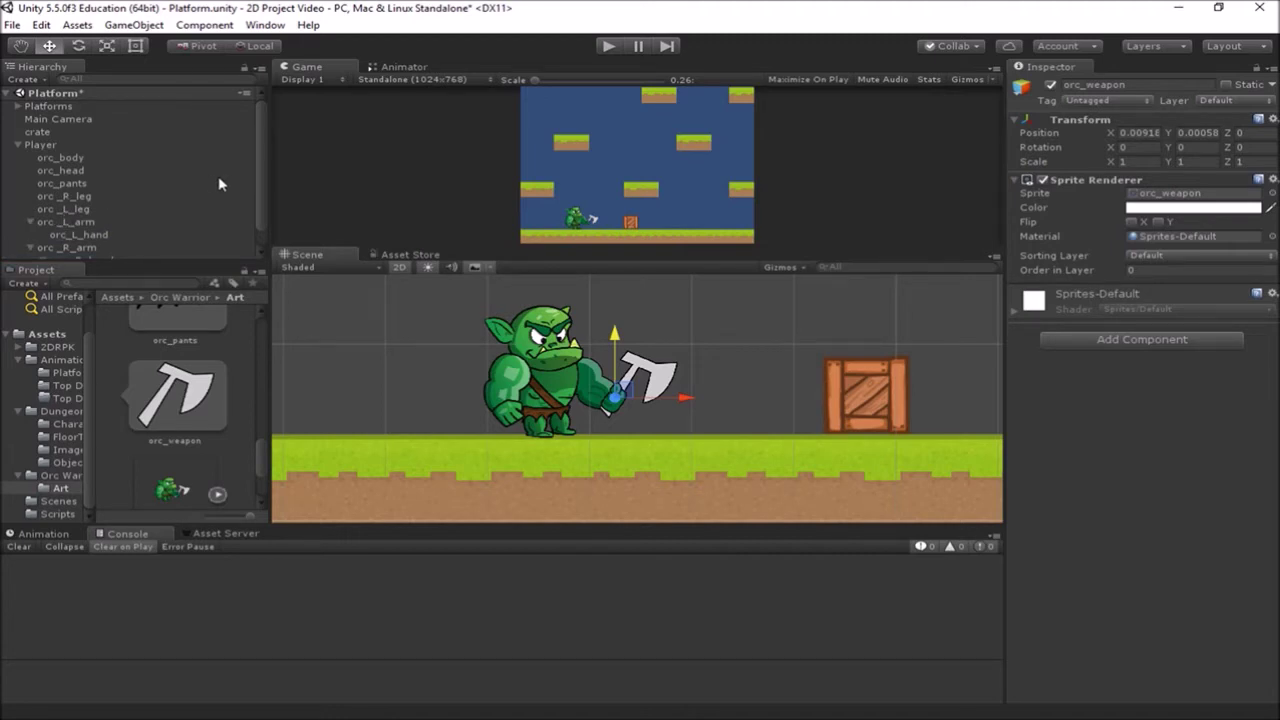
Add an Animator component to the Player object
{"action": "left_click", "coordinate": [60, 143]}
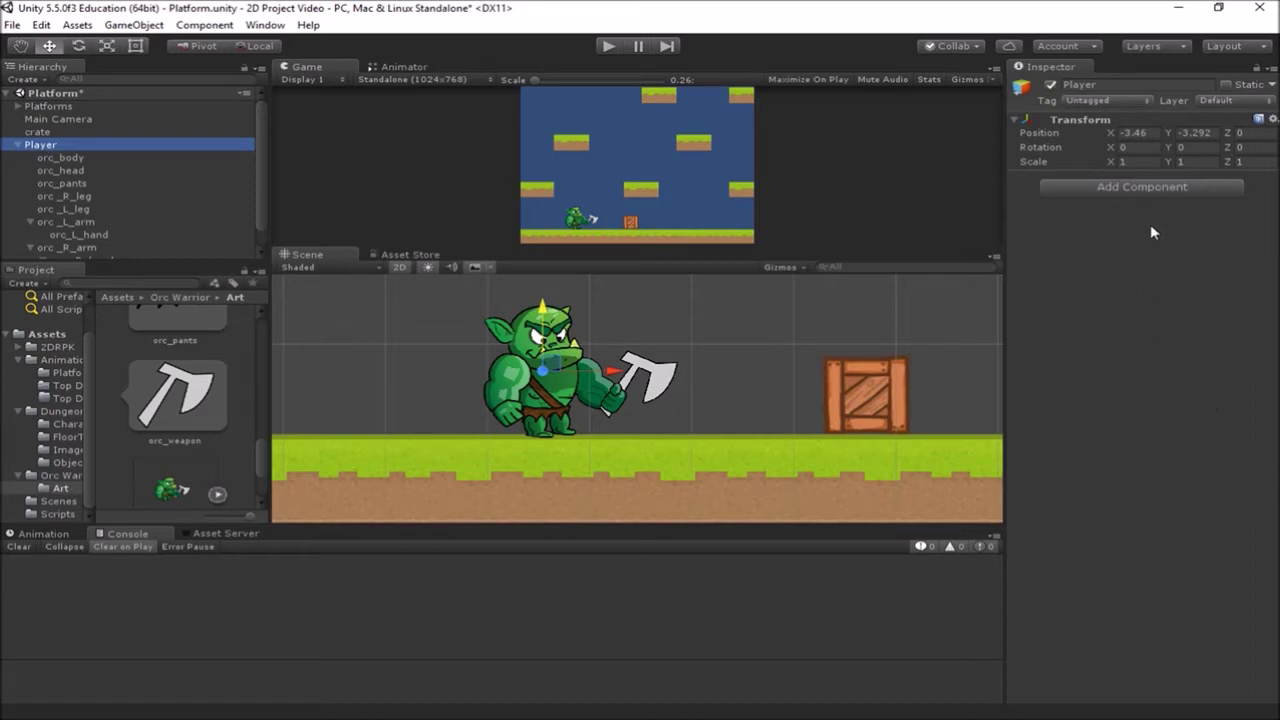
{"action": "left_click", "coordinate": [1150, 193]}
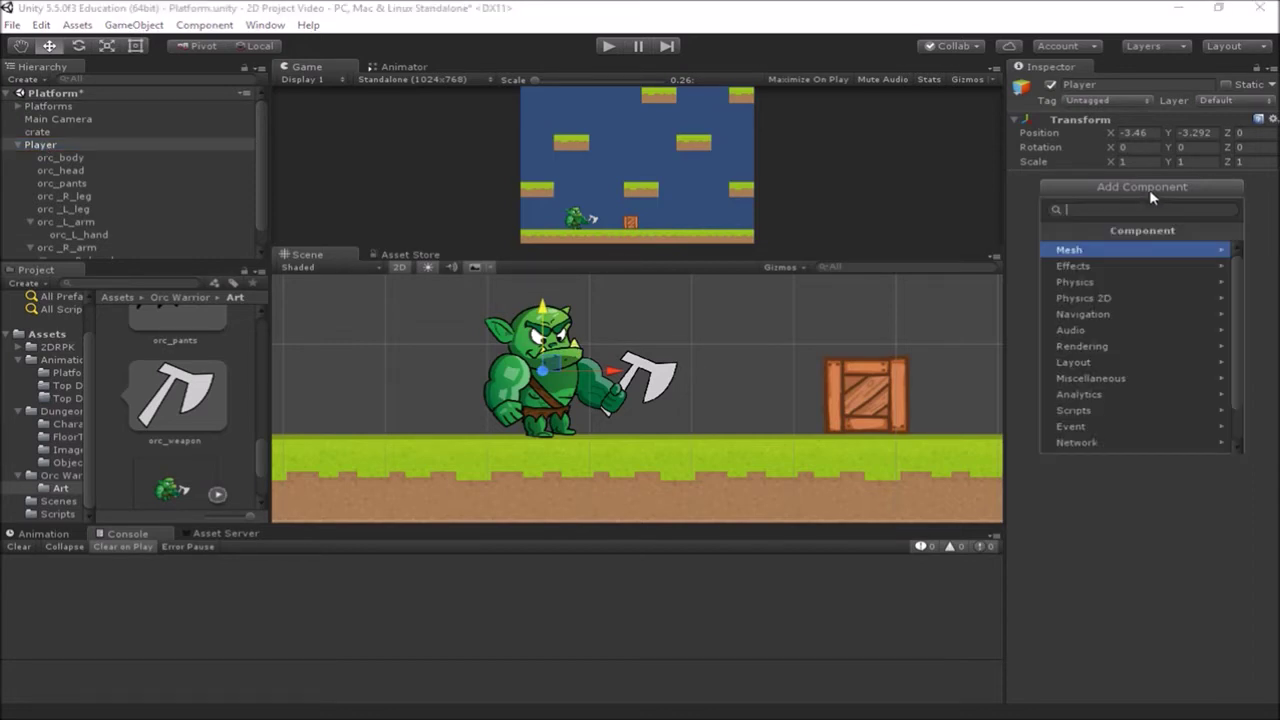
{"action": "left_click", "coordinate": [1125, 378]}
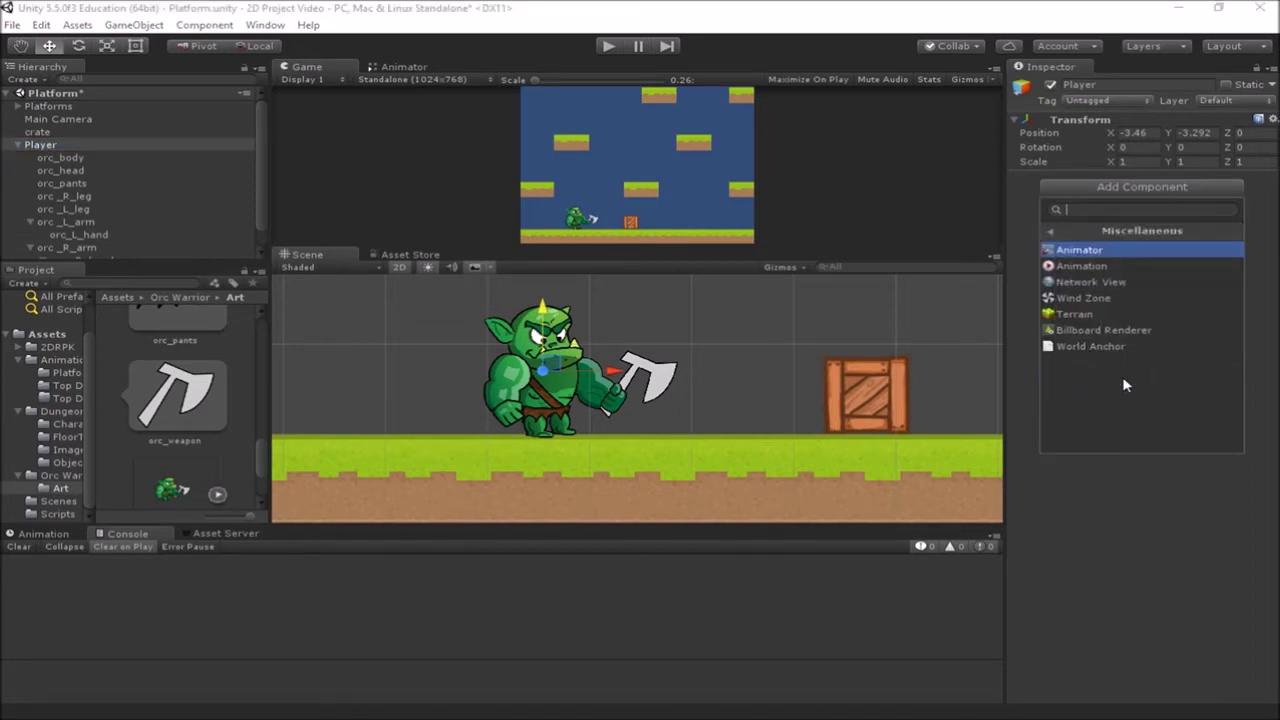
{"action": "left_click", "coordinate": [1124, 251]}
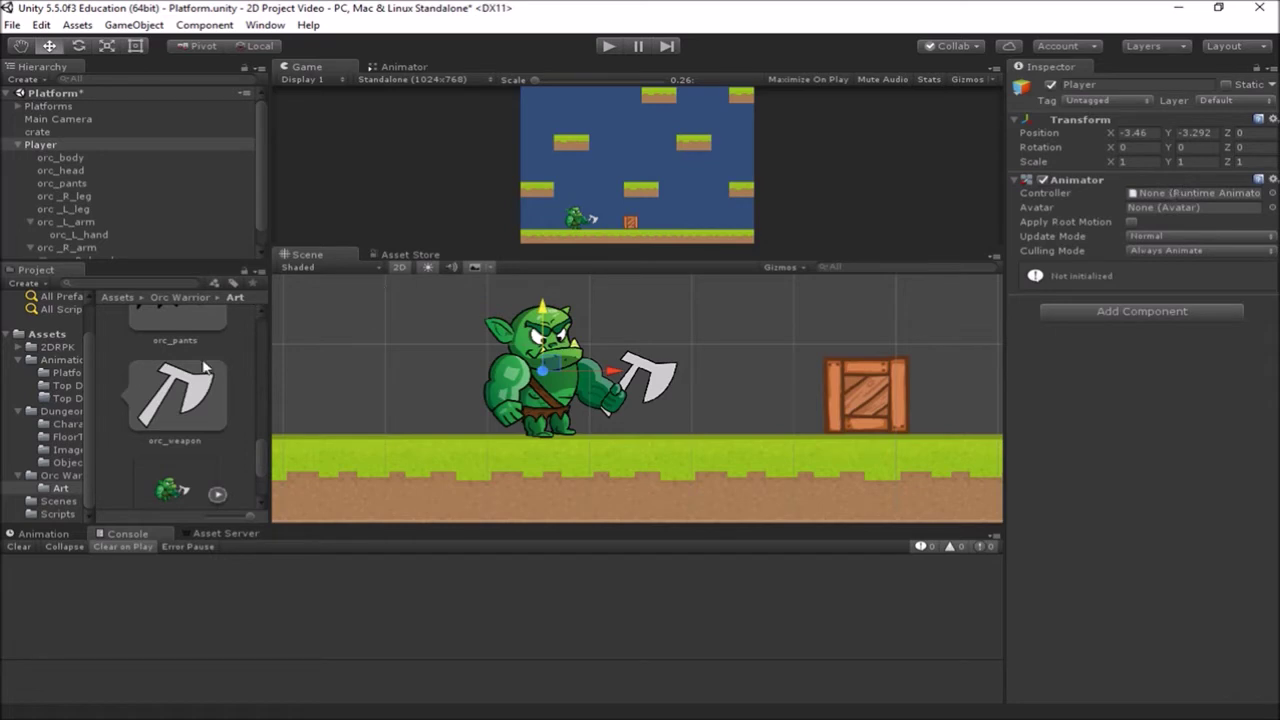
Create an Animator Controller named OrkController in the Orc Warrior Art folder
{"action": "left_click", "coordinate": [23, 283]}
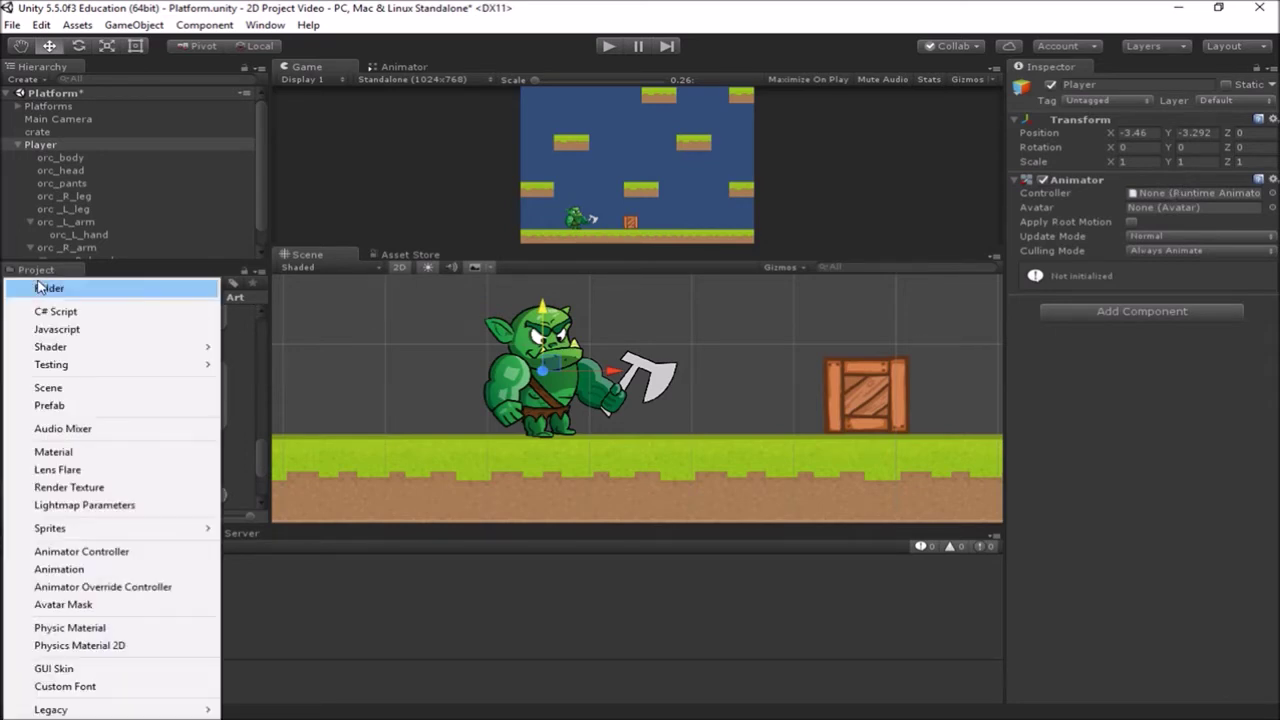
{"action": "left_click", "coordinate": [102, 553]}
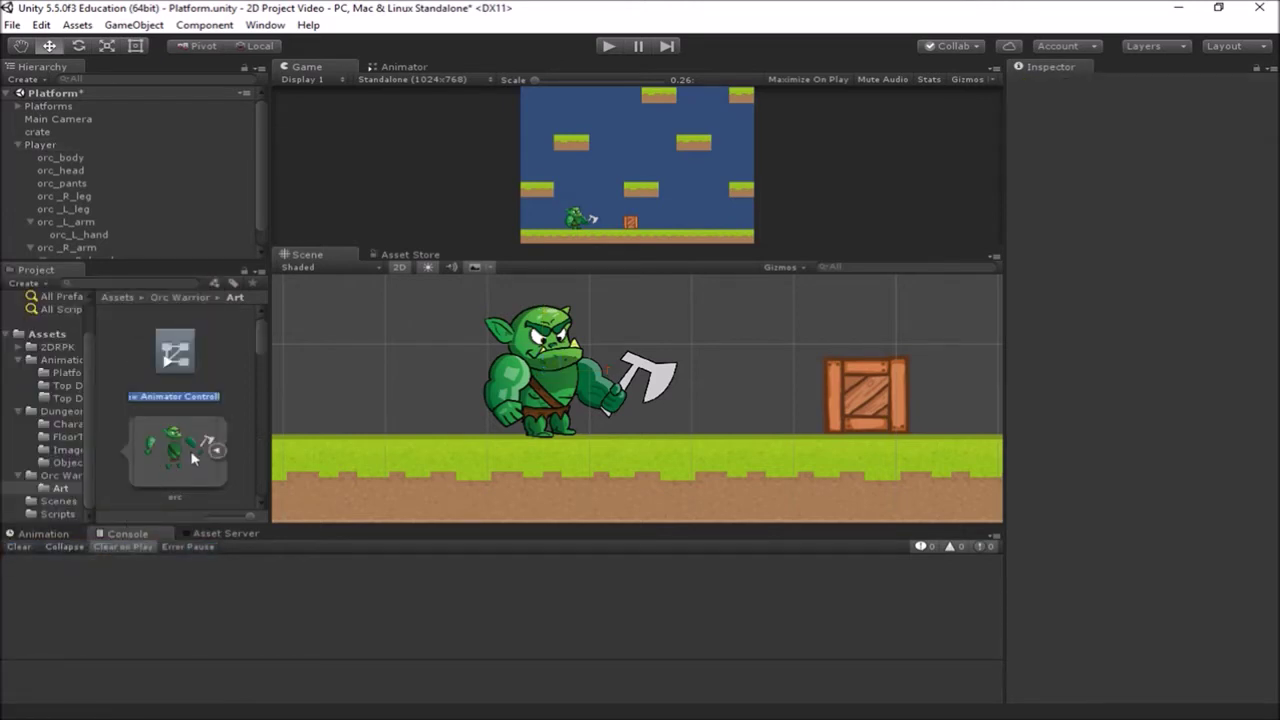
{"action": "type", "text": "OrkController"}
{"action": "key", "text": "Return"}
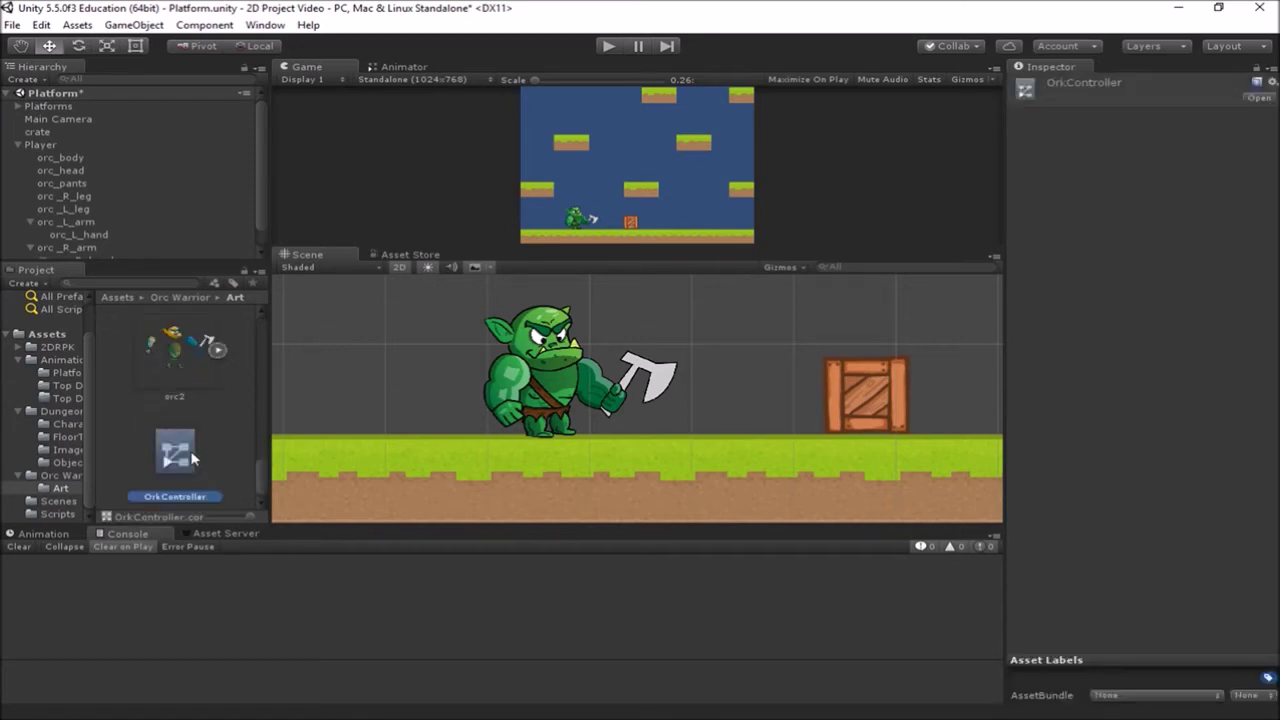
Assign OrkController as the controller of Player's Animator and open its state graph in an enlarged Animator view
{"action": "left_click", "coordinate": [67, 148]}
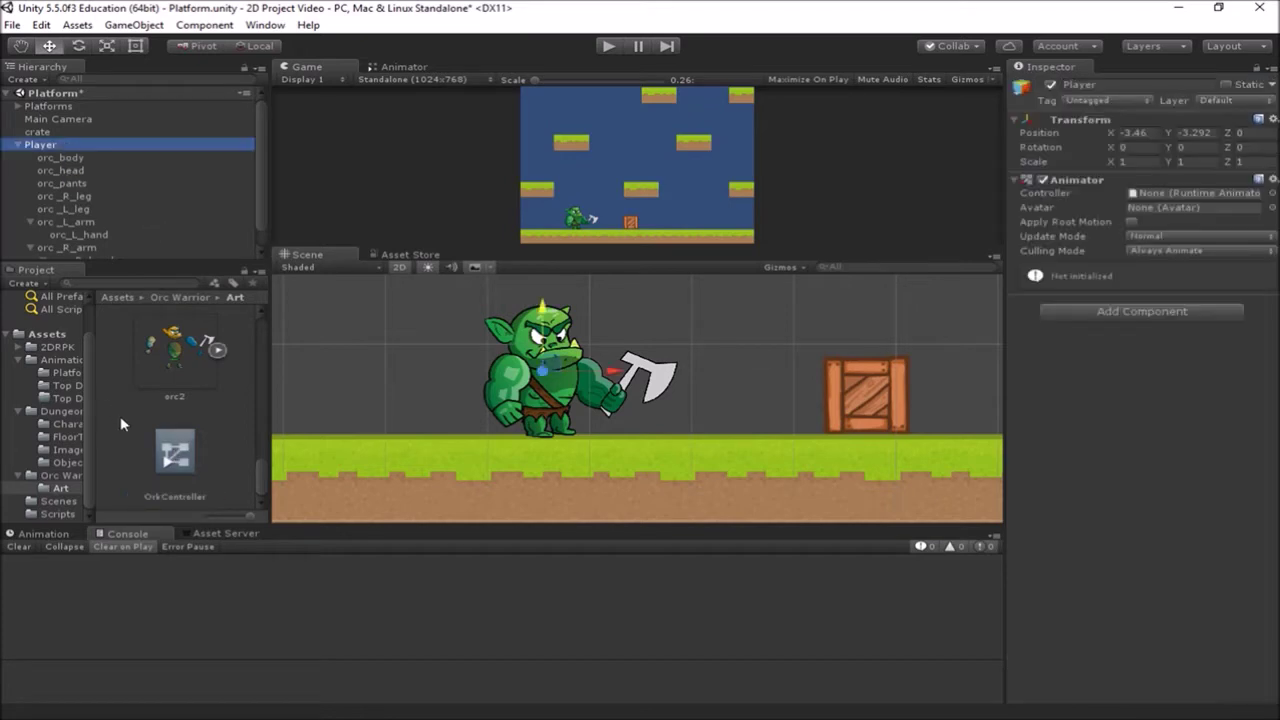
{"action": "left_click_drag", "start_coordinate": [175, 452], "coordinate": [1185, 197]}
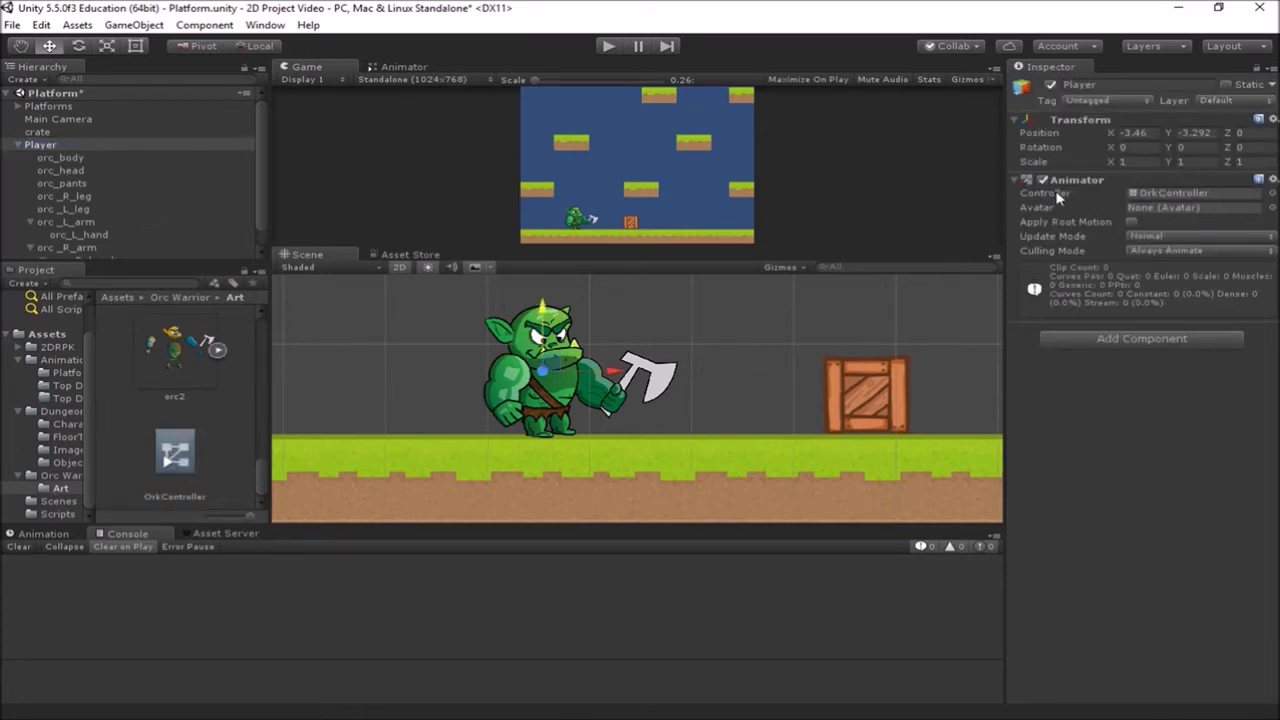
{"action": "double_click", "coordinate": [1188, 197]}
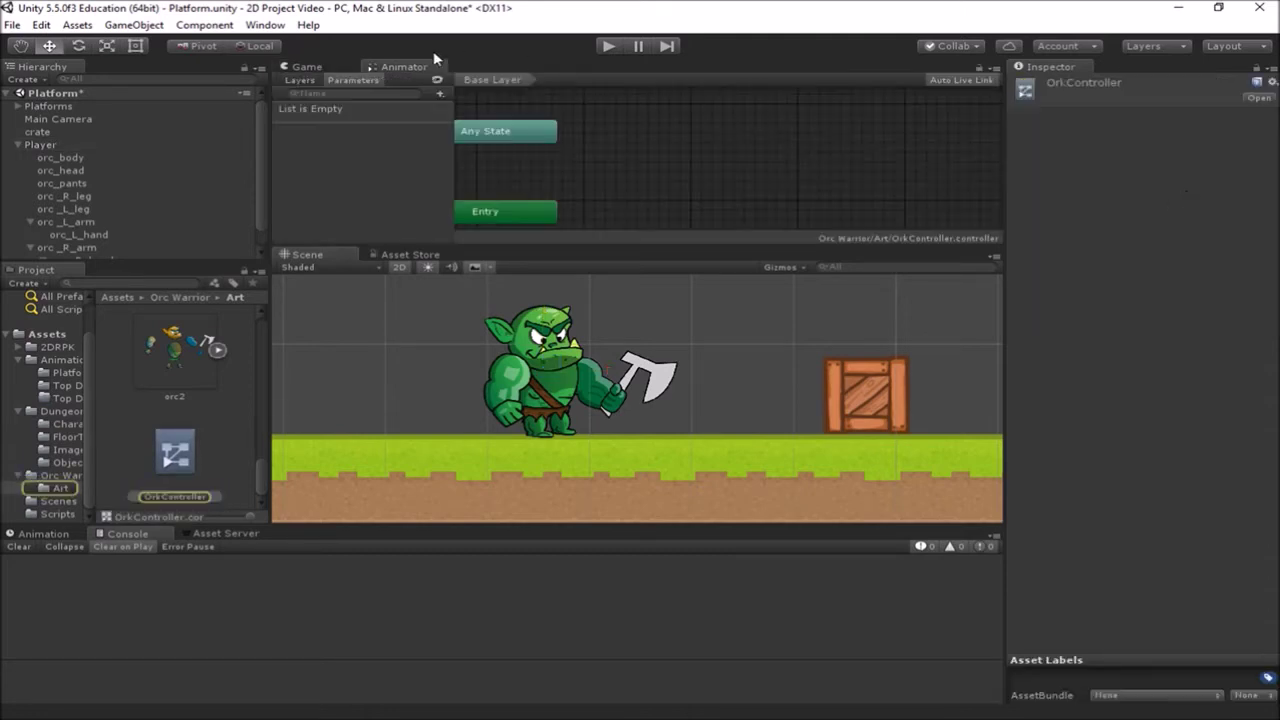
{"action": "left_click_drag", "start_coordinate": [595, 246], "coordinate": [594, 362]}
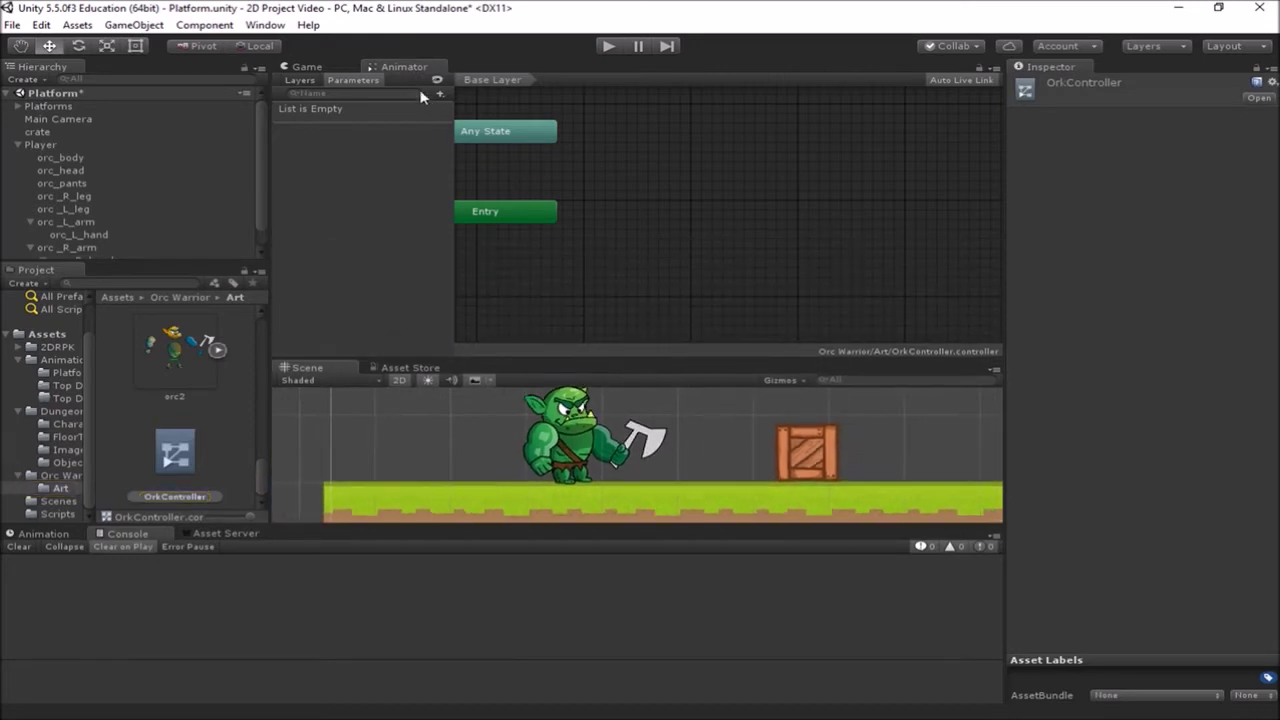
{"action": "left_click", "coordinate": [265, 25]}
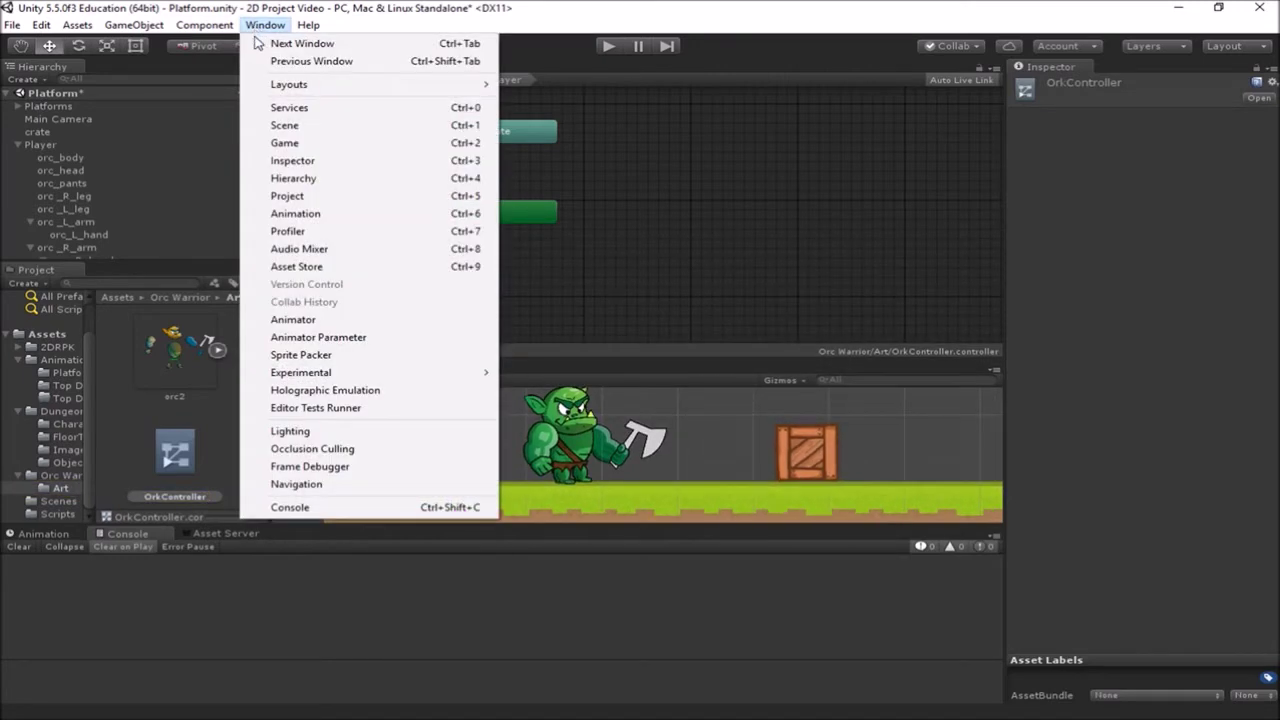
{"action": "left_click", "coordinate": [327, 322]}
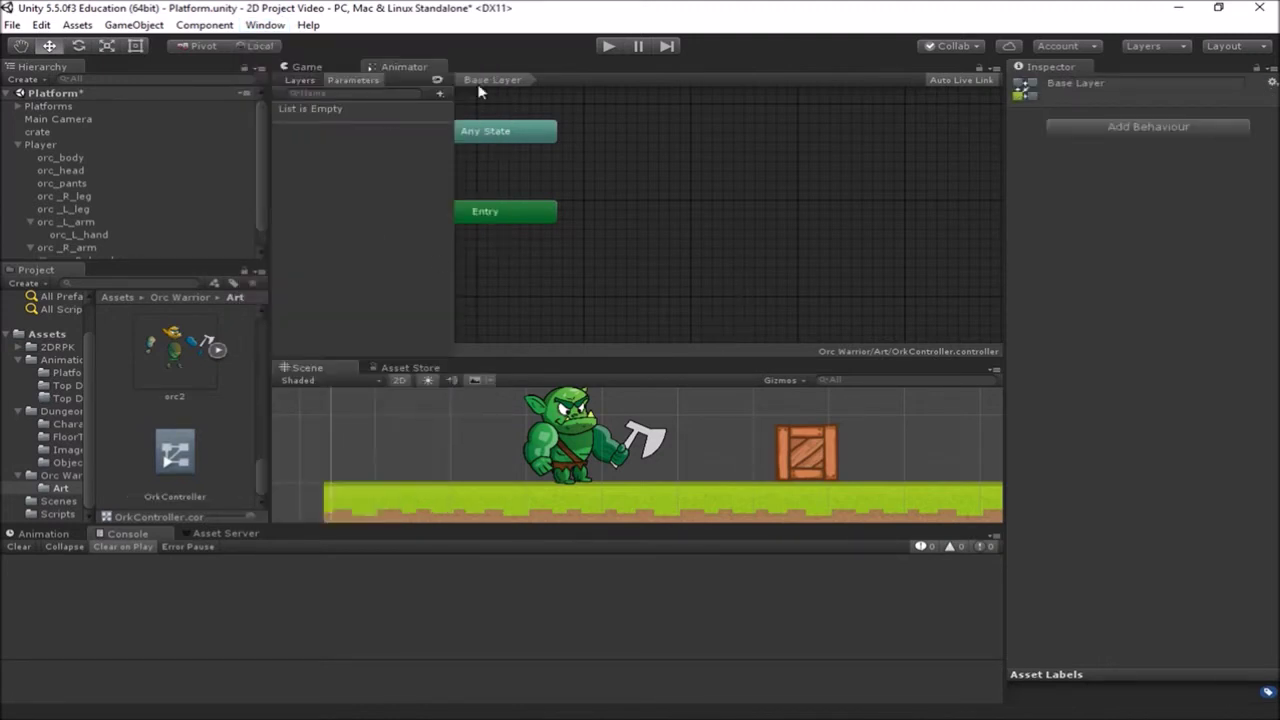
Move the Exit state directly below Entry in the Base Layer graph so all three default states sit together
{"action": "middle_click_drag", "start_coordinate": [709, 243], "coordinate": [509, 257]}
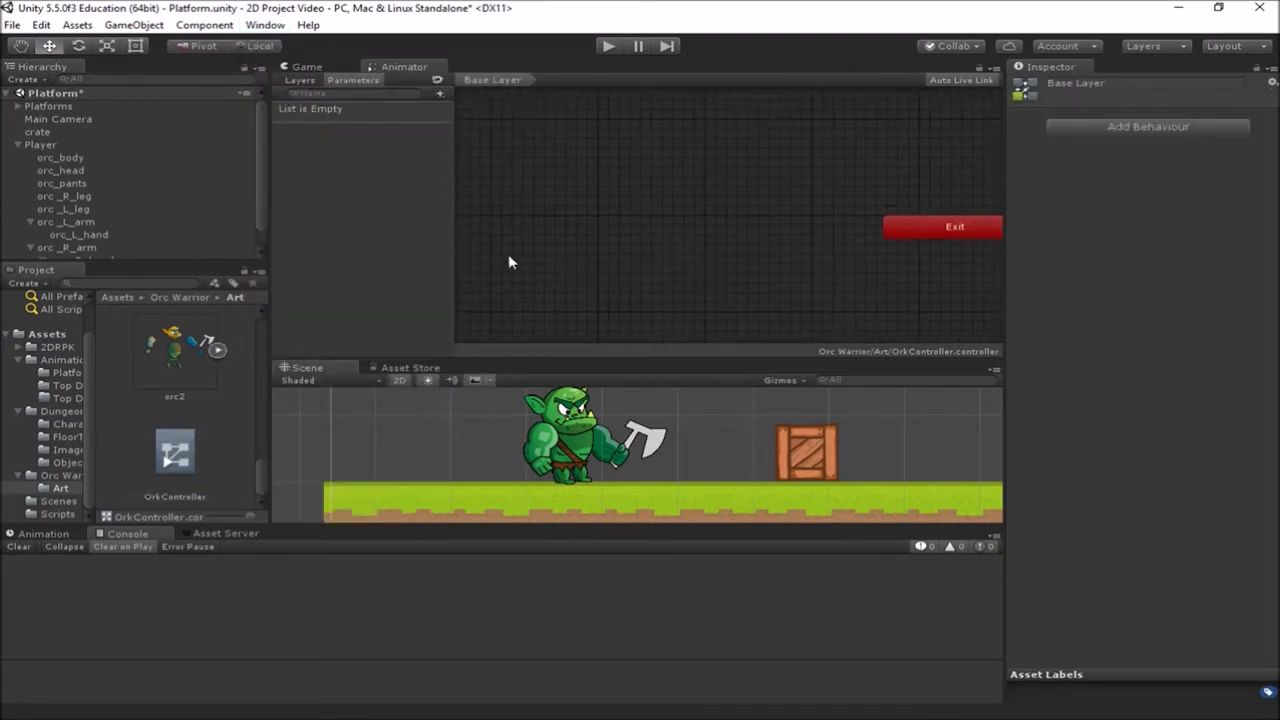
{"action": "left_click_drag", "start_coordinate": [945, 240], "coordinate": [575, 255]}
{"action": "middle_click_drag", "start_coordinate": [708, 240], "coordinate": [983, 200]}
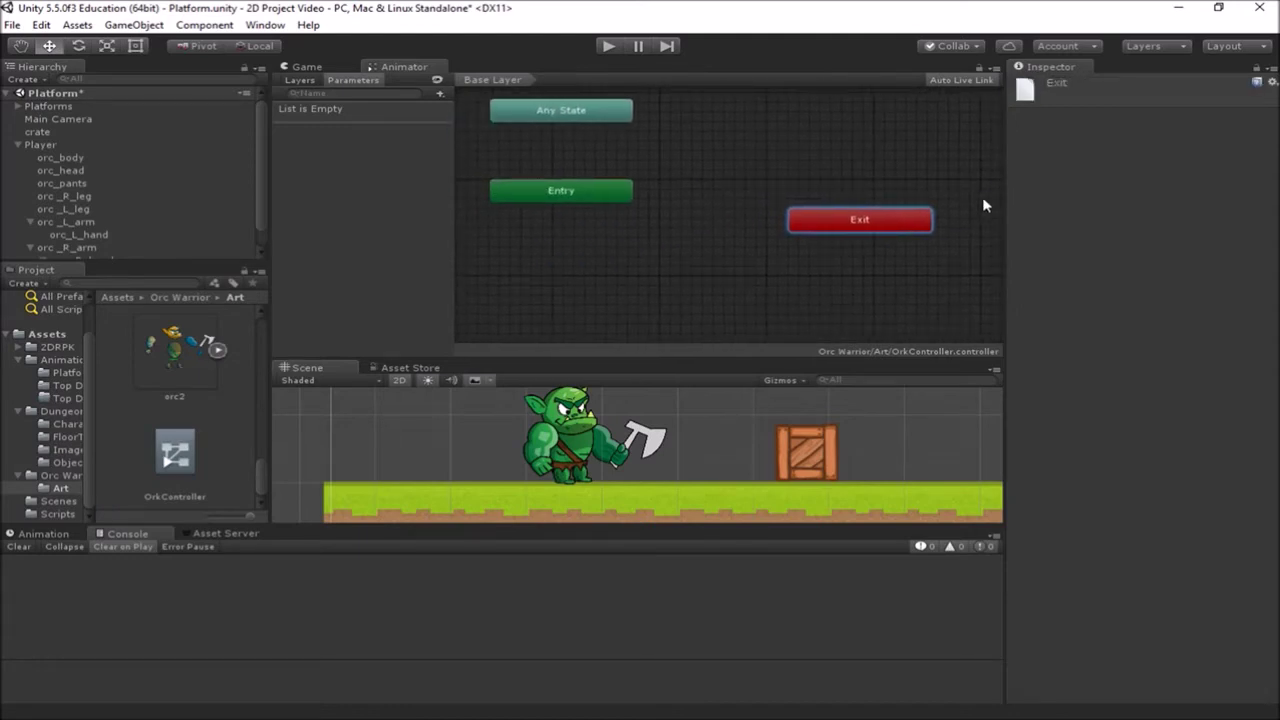
{"action": "left_click_drag", "start_coordinate": [835, 228], "coordinate": [536, 269]}
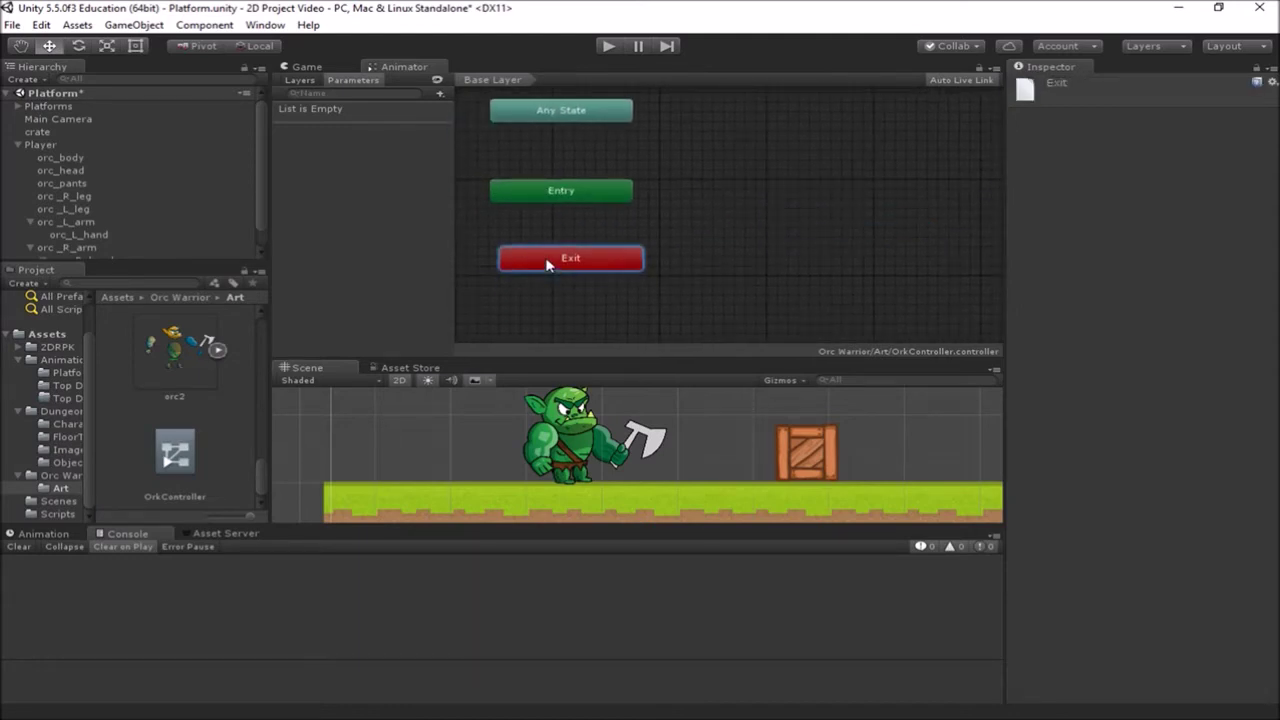
{"action": "middle_click_drag", "start_coordinate": [687, 241], "coordinate": [683, 264]}
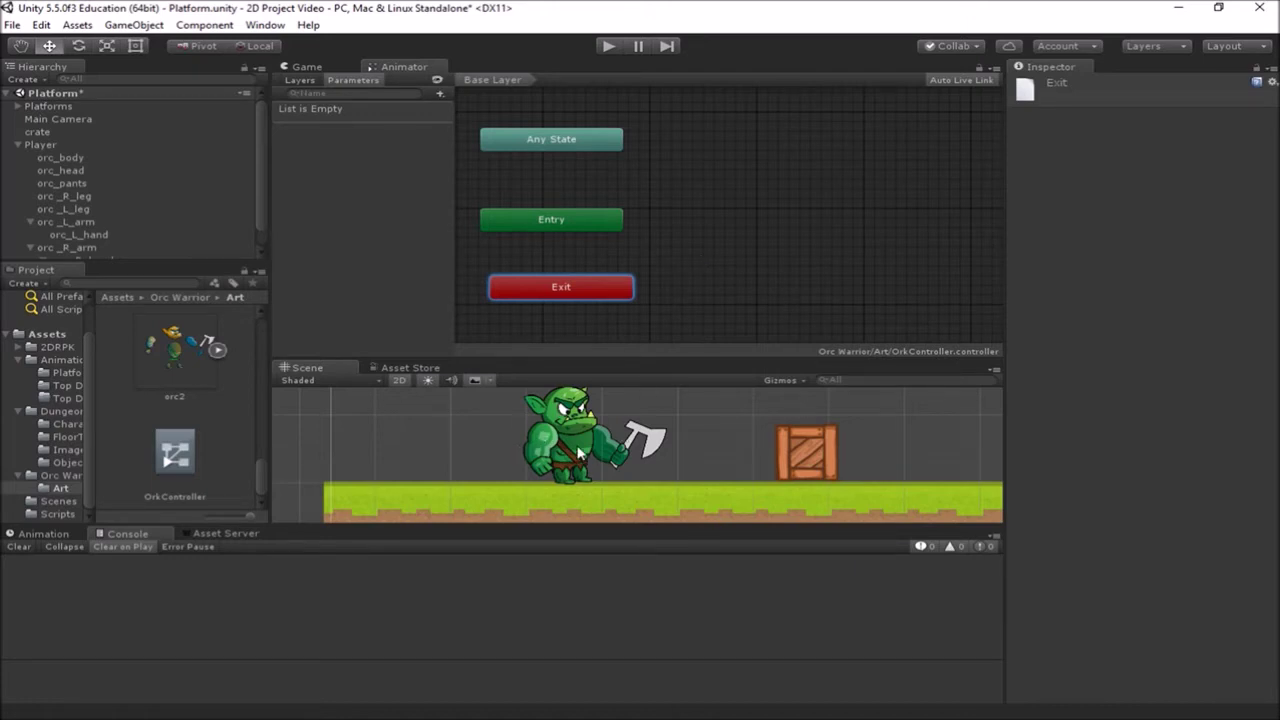
Open the Animation view and select Player as the object to animate
{"action": "left_click", "coordinate": [41, 533]}
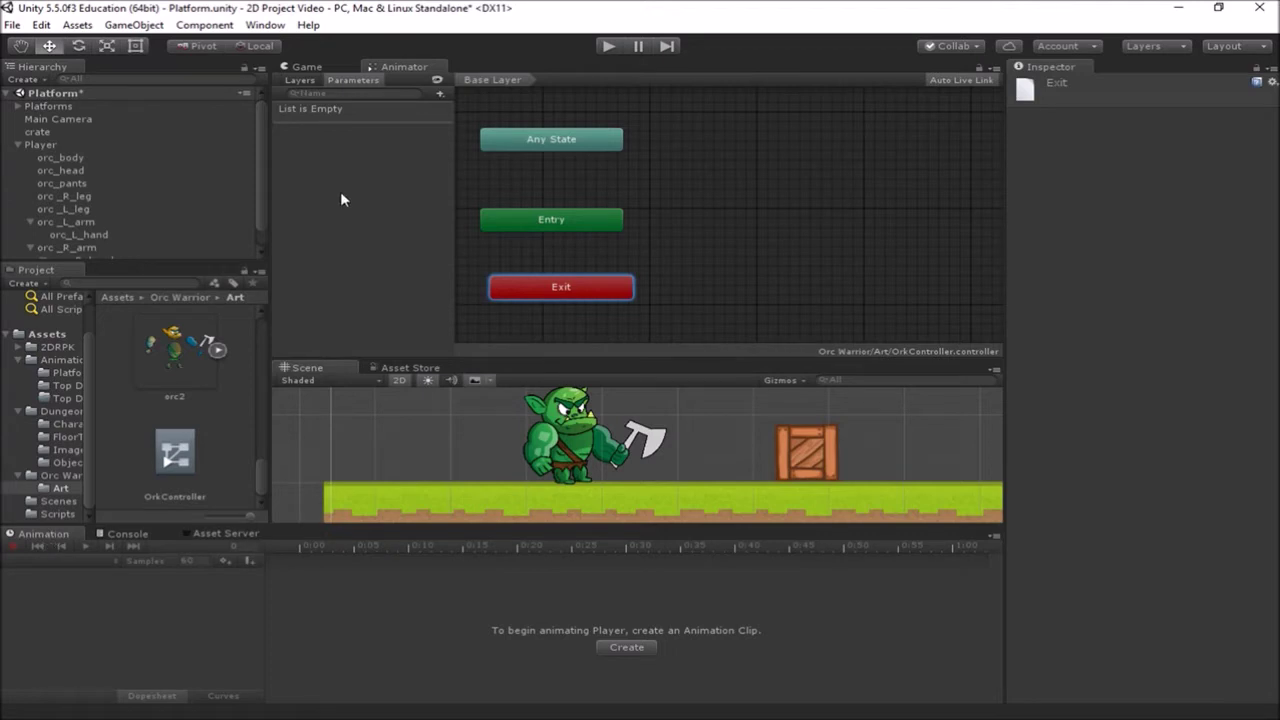
{"action": "left_click", "coordinate": [265, 24]}
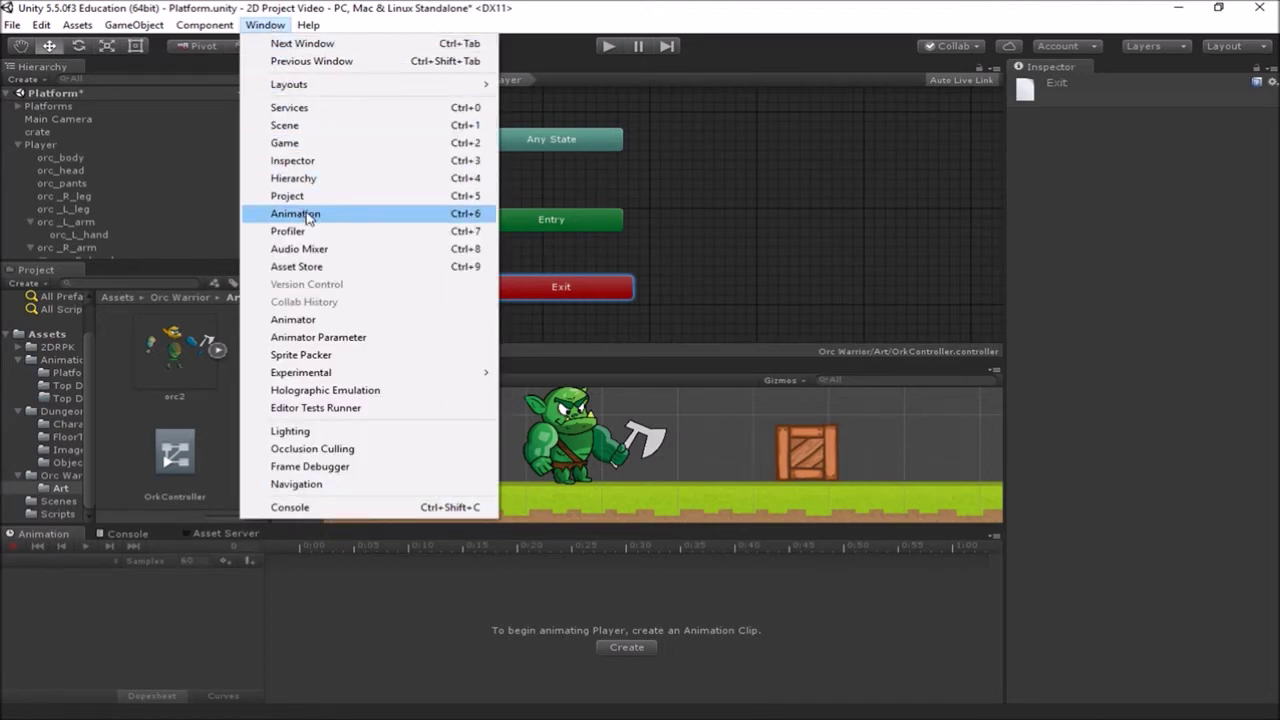
{"action": "left_click", "coordinate": [274, 28]}
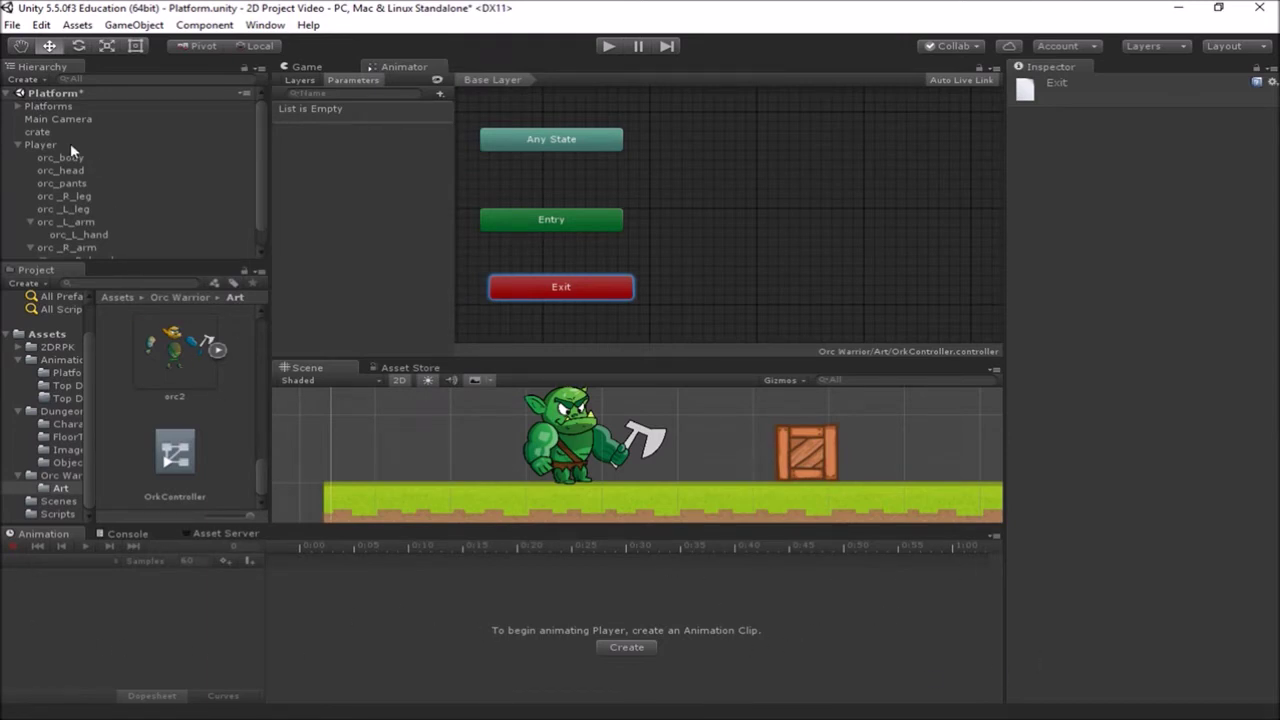
{"action": "left_click", "coordinate": [42, 145]}
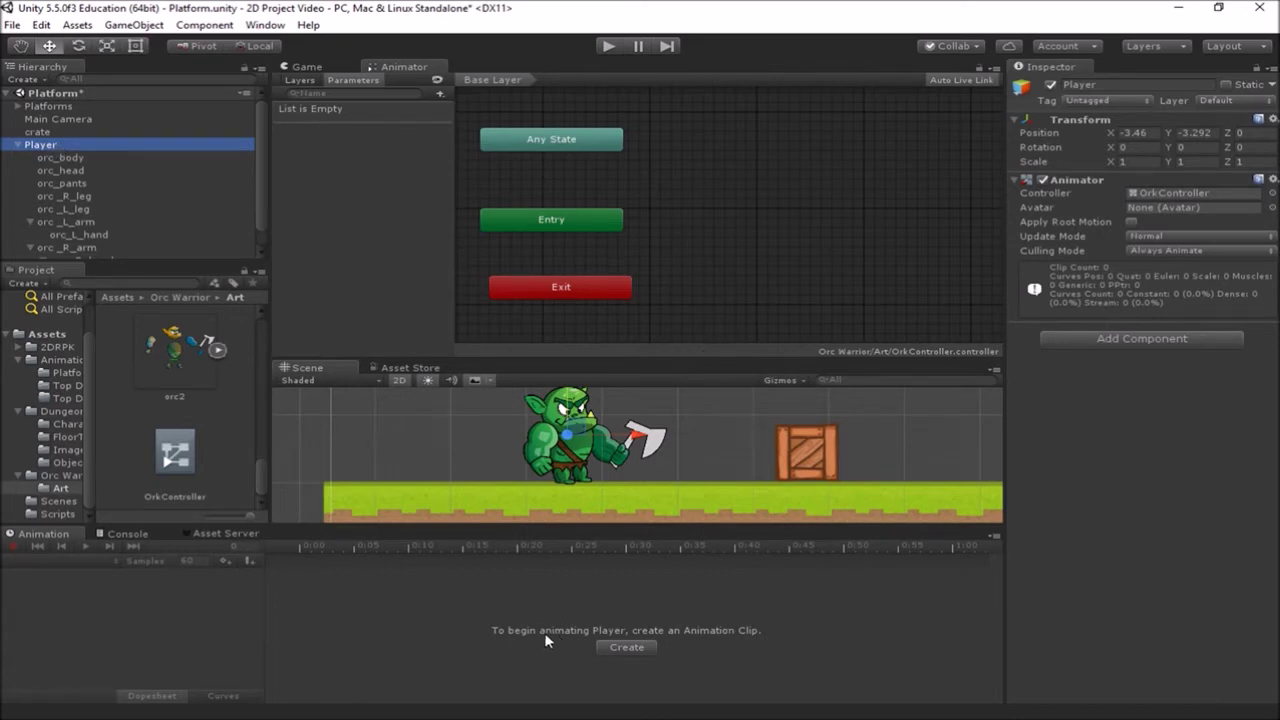
Create an animation clip for Player named Idle in Assets/Animations/Platform and place its state beside Any State
{"action": "left_click", "coordinate": [627, 647]}
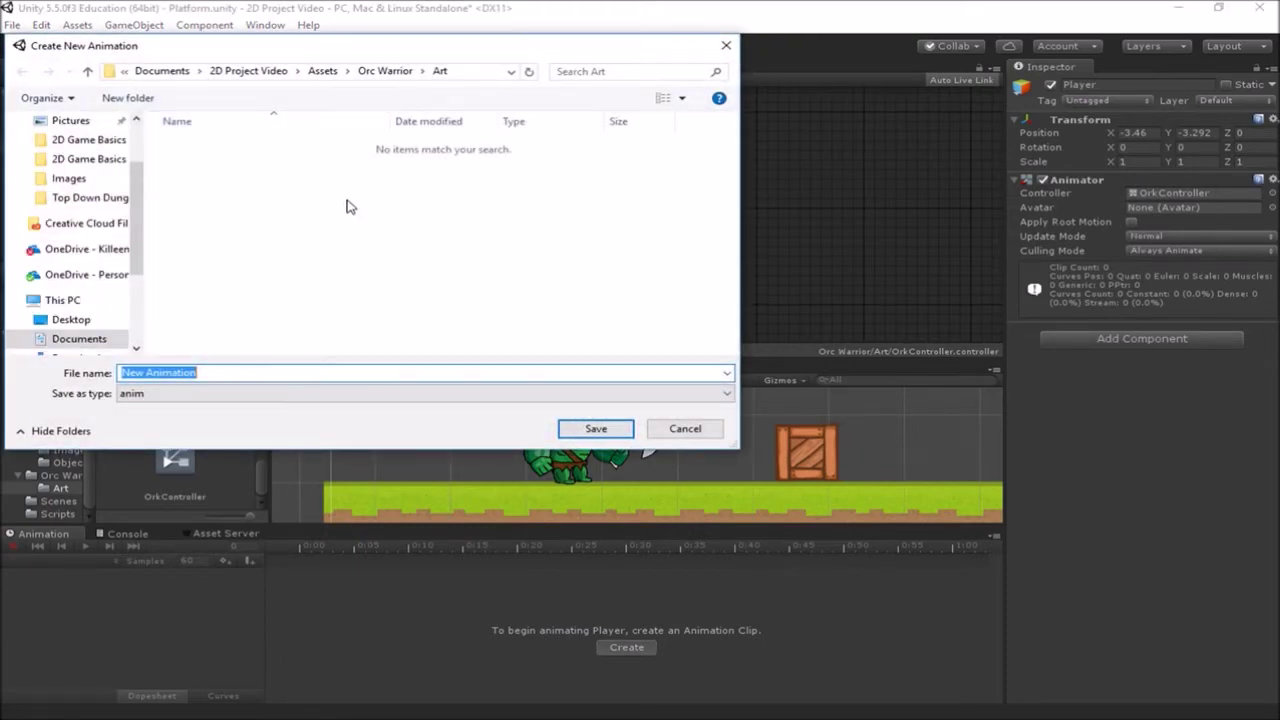
{"action": "left_click", "coordinate": [323, 71]}
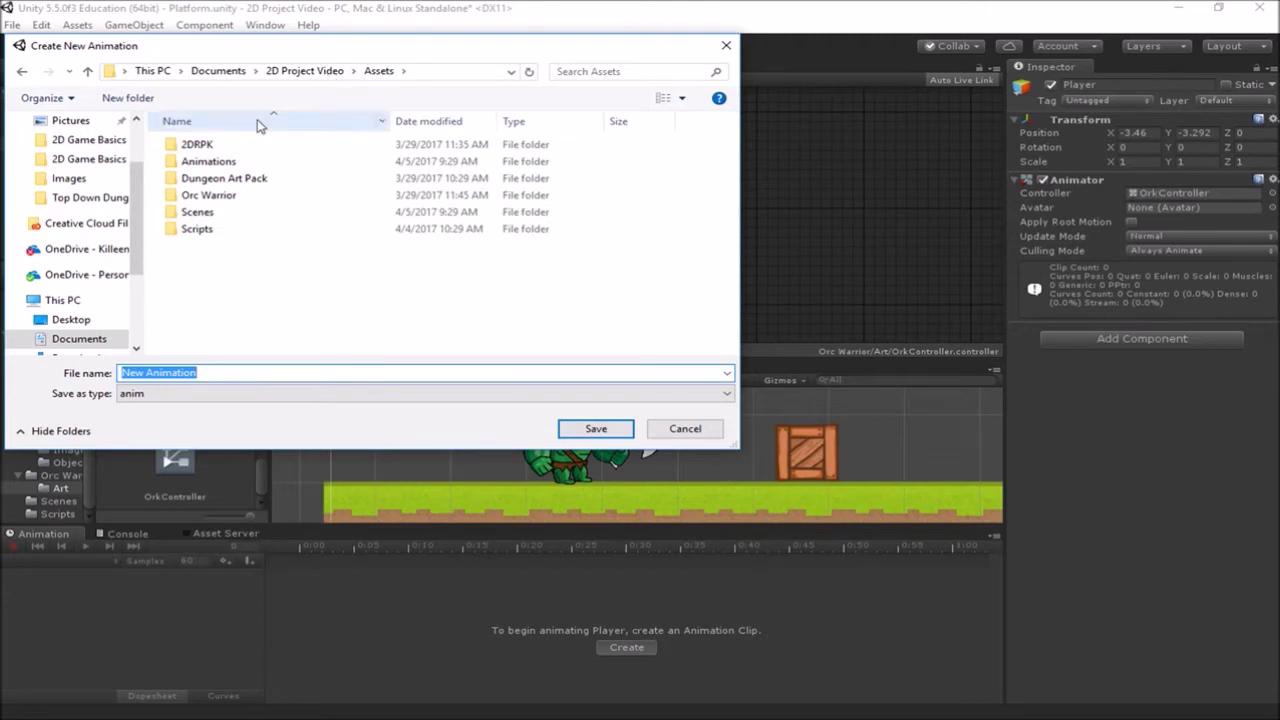
{"action": "double_click", "coordinate": [232, 163]}
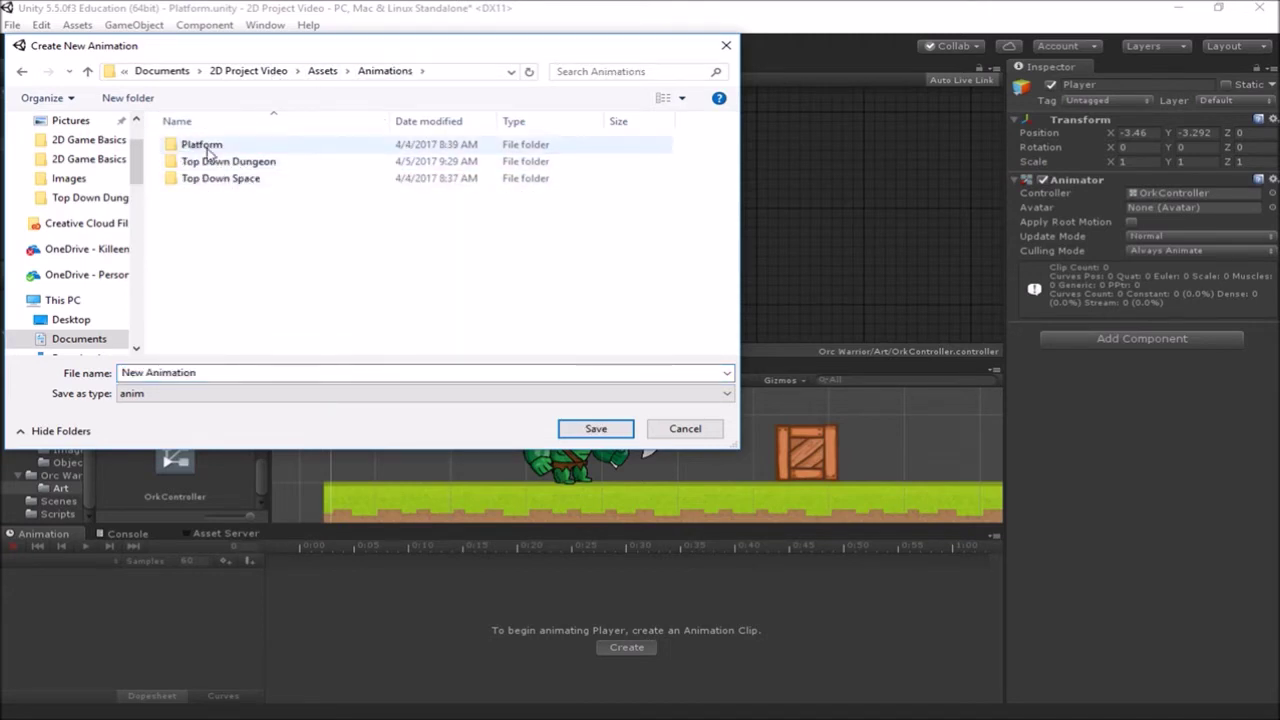
{"action": "double_click", "coordinate": [205, 146]}
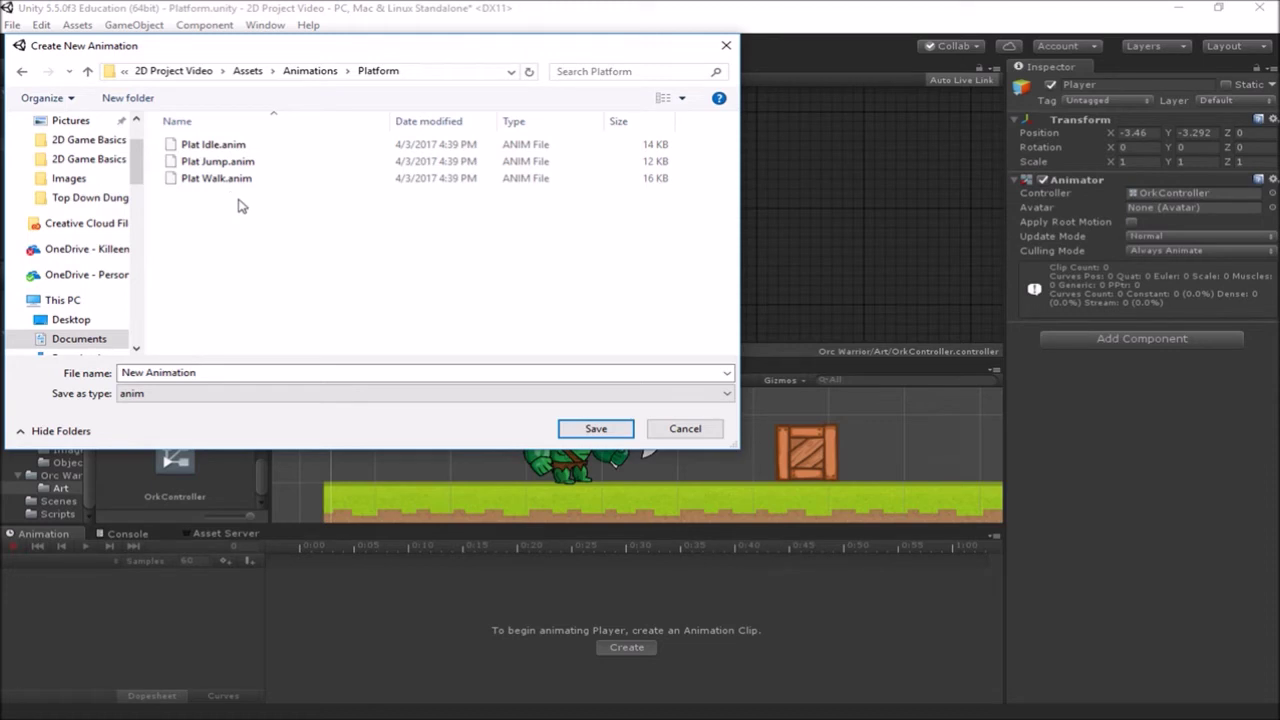
{"action": "left_click", "coordinate": [222, 372]}
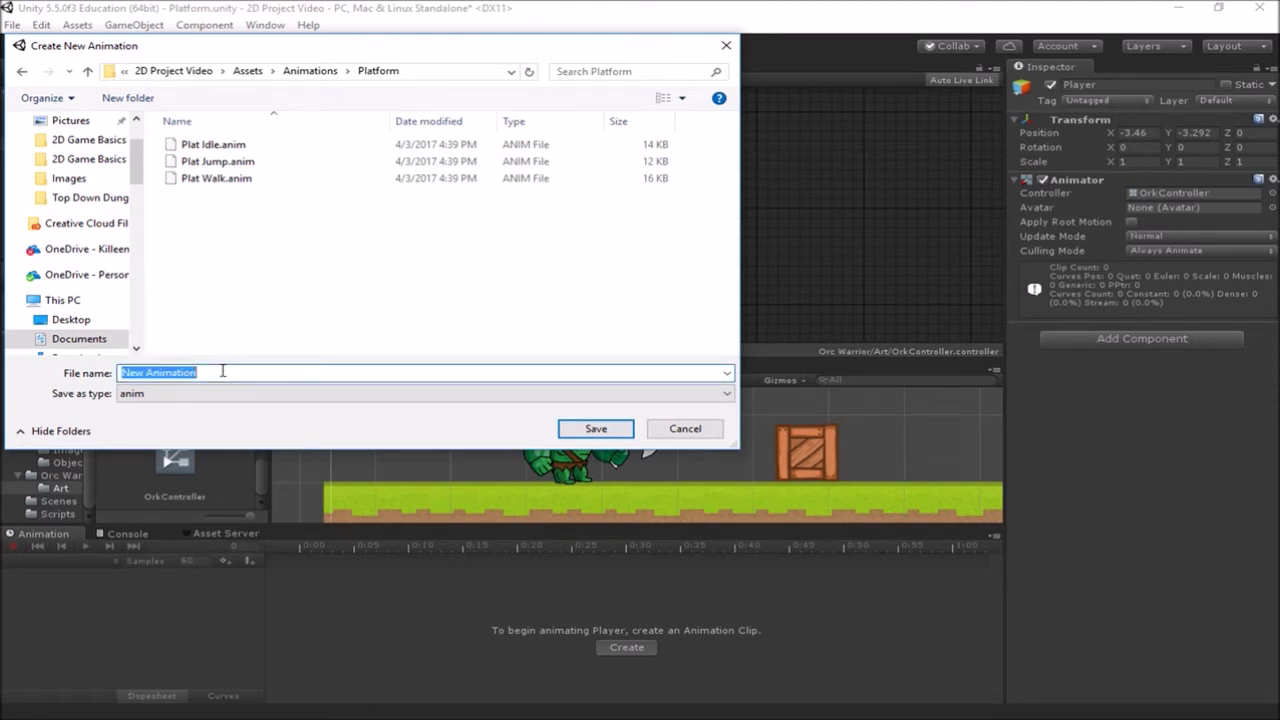
{"action": "type", "text": "Idle"}
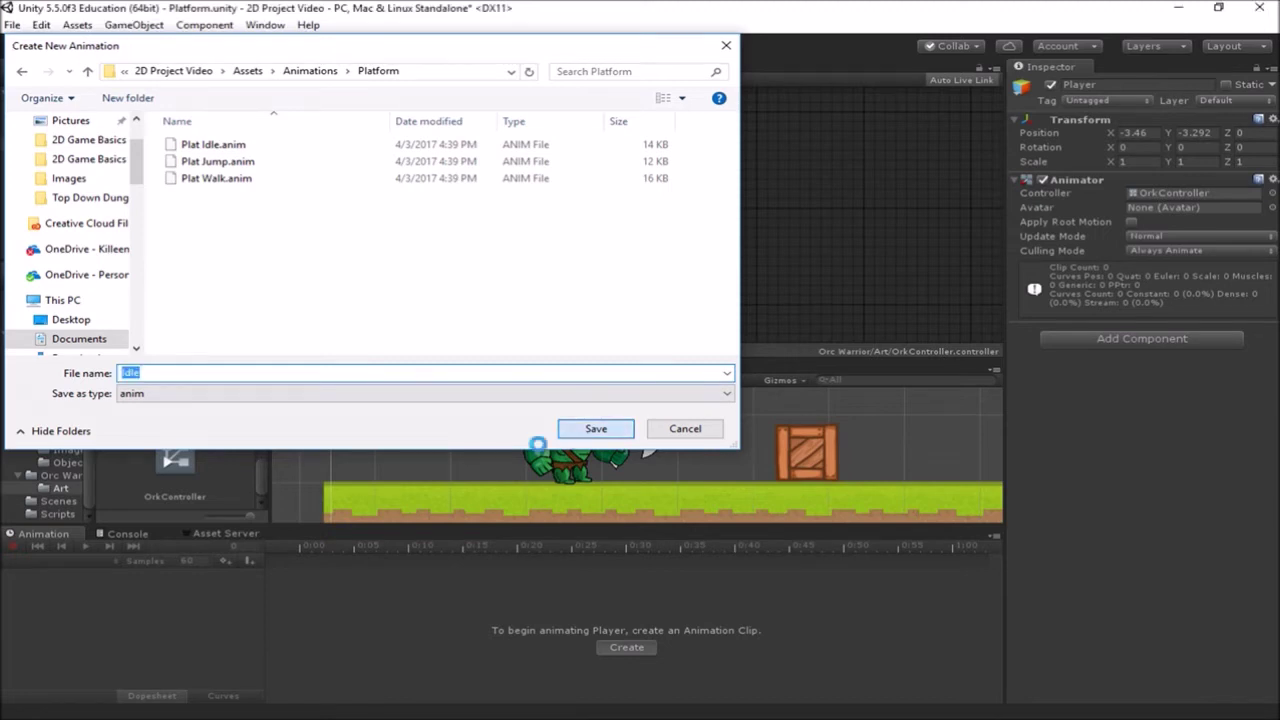
{"action": "left_click", "coordinate": [596, 428]}
{"action": "left_click_drag", "start_coordinate": [757, 150], "coordinate": [785, 152]}
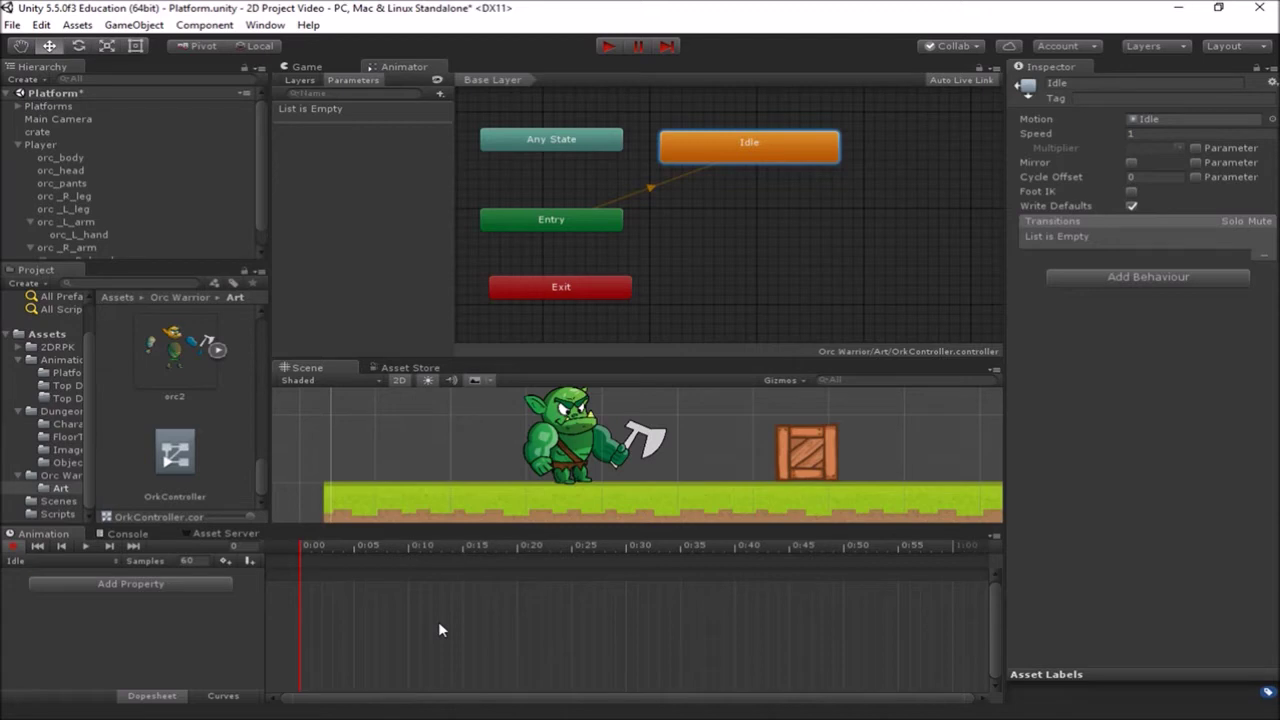
Add the orc_body Transform Position property to the Idle clip
{"action": "left_click", "coordinate": [129, 585]}
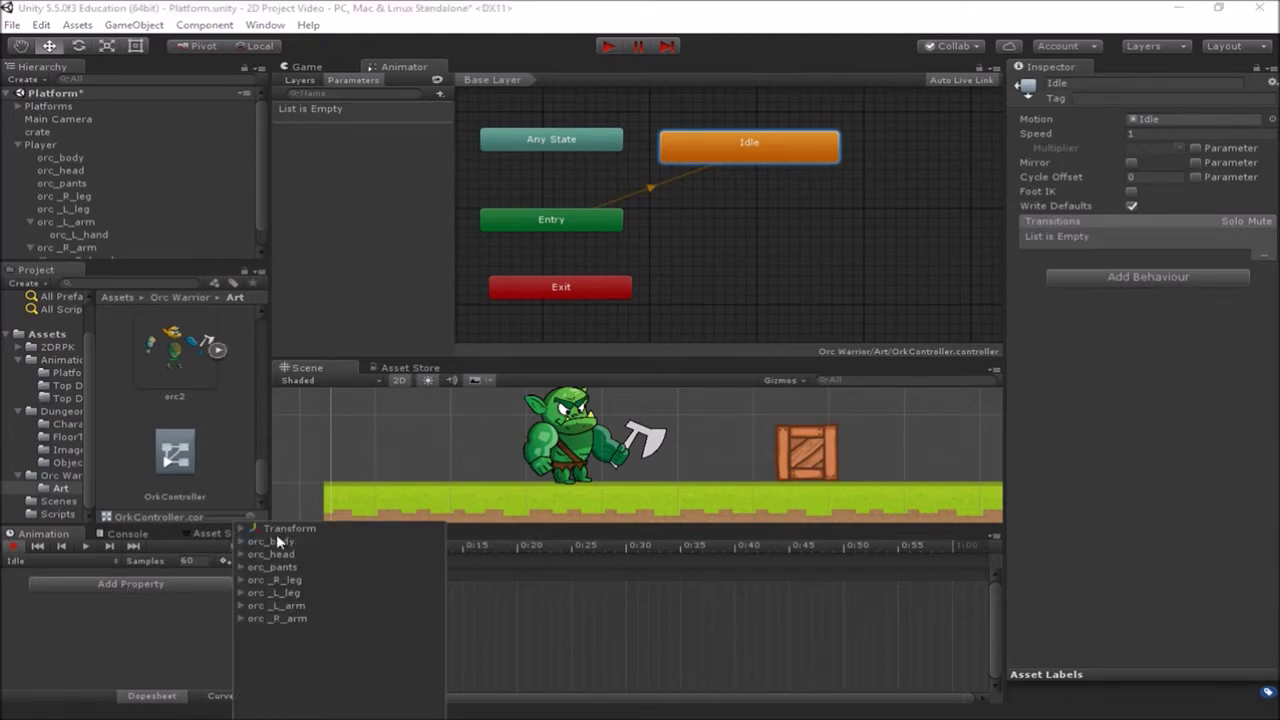
{"action": "left_click", "coordinate": [240, 542]}
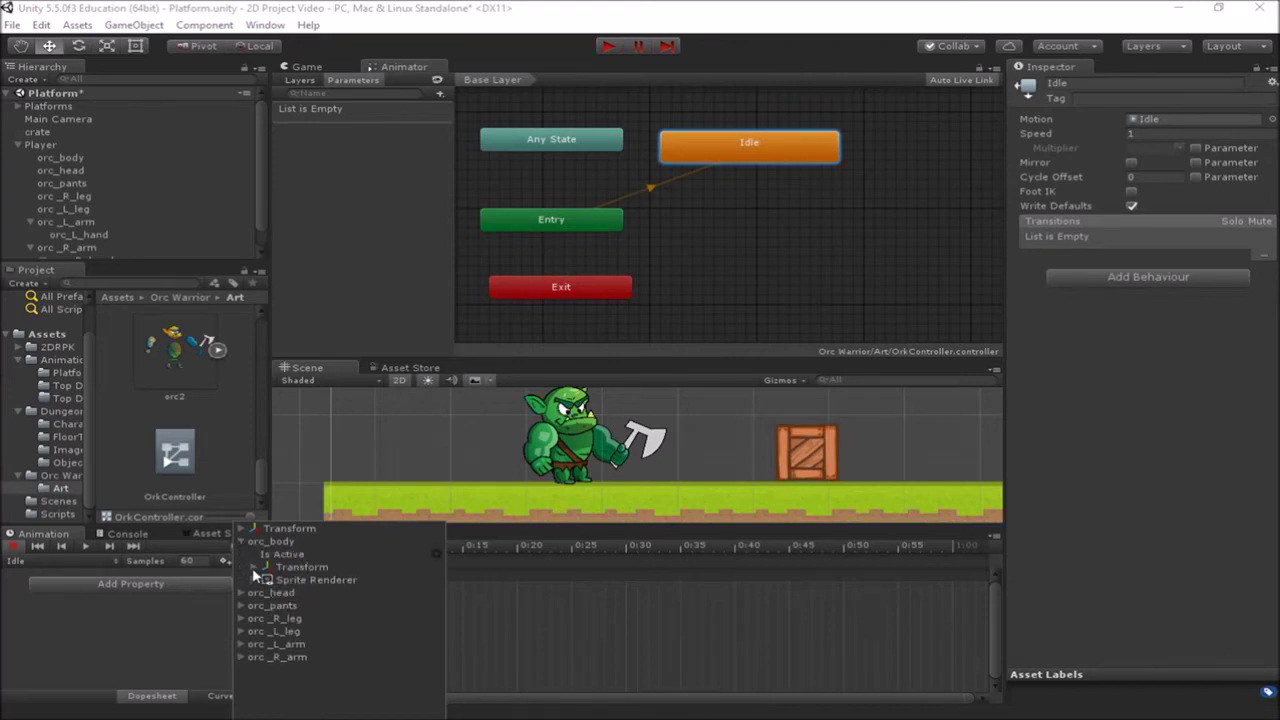
{"action": "left_click", "coordinate": [254, 568]}
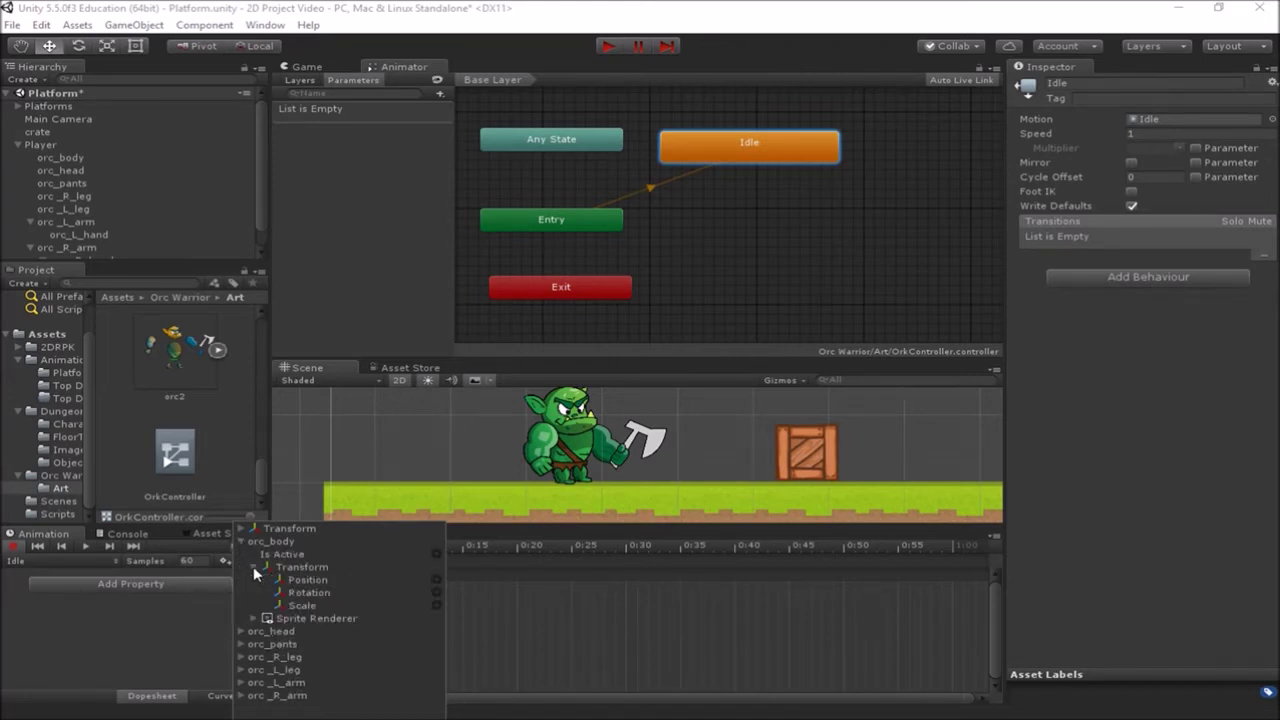
{"action": "left_click", "coordinate": [437, 579]}
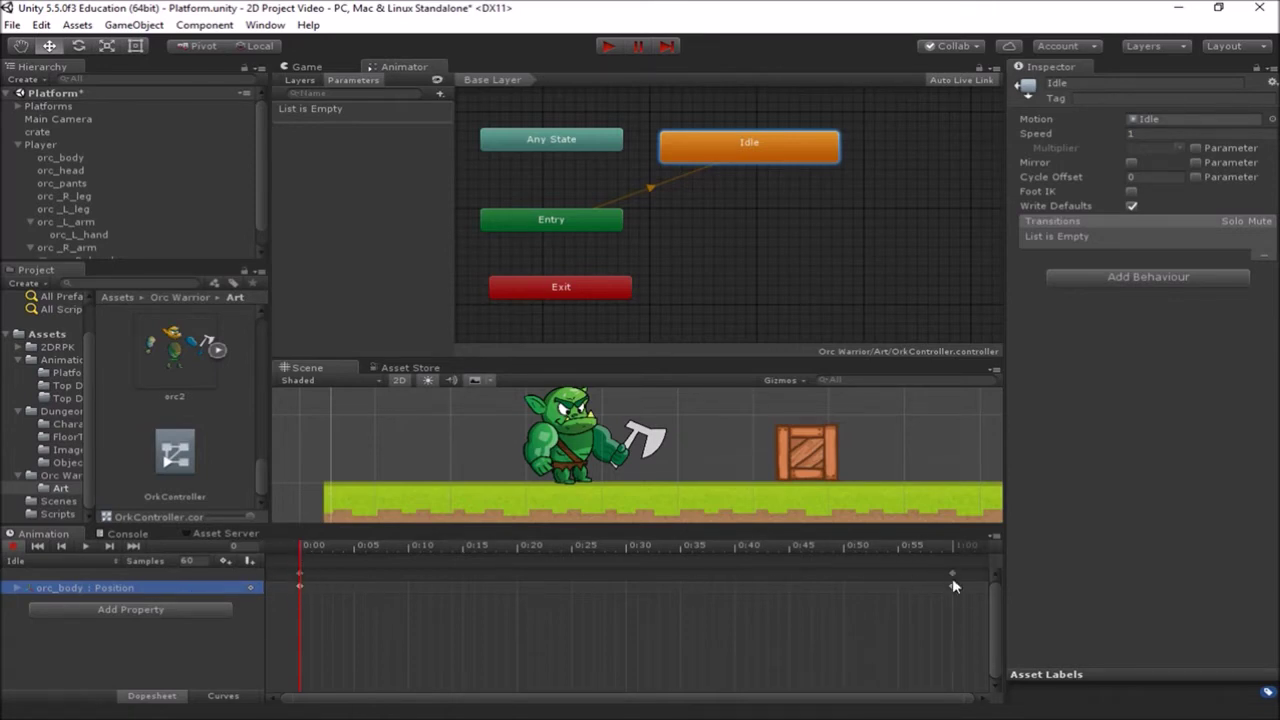
Scrub through the Idle timeline, set the playhead to 0:30 and expand the orc_body Position property into its X, Y and Z channels
{"action": "left_click_drag", "start_coordinate": [302, 547], "coordinate": [367, 549]}
{"action": "left_click_drag", "start_coordinate": [303, 549], "coordinate": [922, 561]}
{"action": "left_click_drag", "start_coordinate": [772, 560], "coordinate": [357, 558]}
{"action": "left_click_drag", "start_coordinate": [303, 553], "coordinate": [355, 556]}
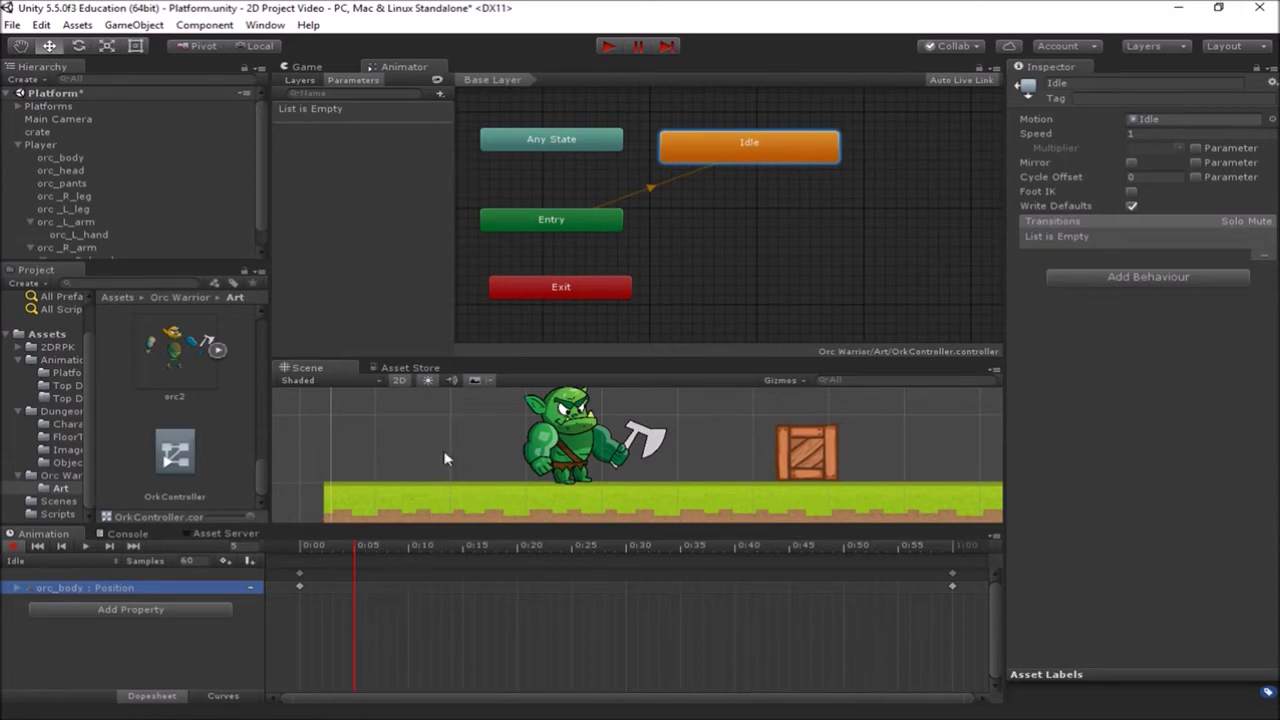
{"action": "mouse_move", "coordinate": [322, 549]}
{"action": "left_mouse_down"}
{"action": "mouse_move", "coordinate": [298, 549]}
{"action": "mouse_move", "coordinate": [957, 543]}
{"action": "mouse_move", "coordinate": [310, 553]}
{"action": "mouse_move", "coordinate": [344, 557]}
{"action": "left_mouse_up"}
{"action": "left_click", "coordinate": [372, 556]}
{"action": "left_click_drag", "start_coordinate": [508, 566], "coordinate": [613, 568]}
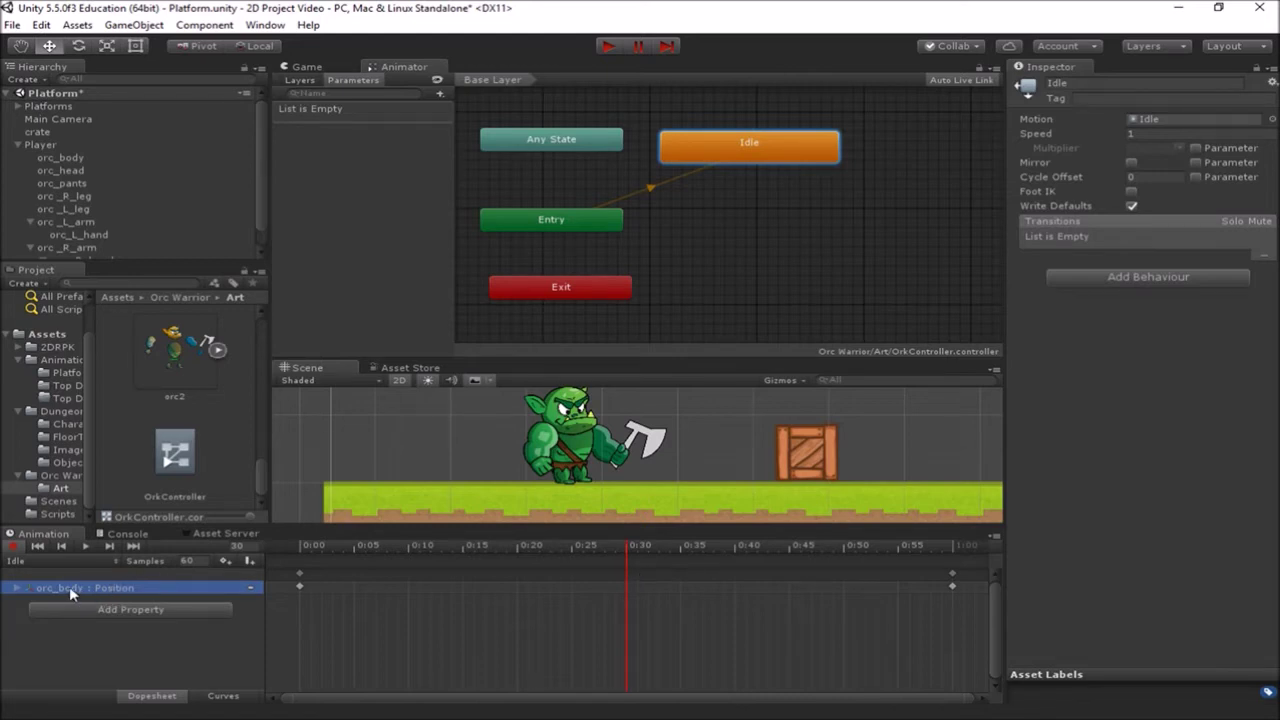
{"action": "left_click", "coordinate": [16, 588]}
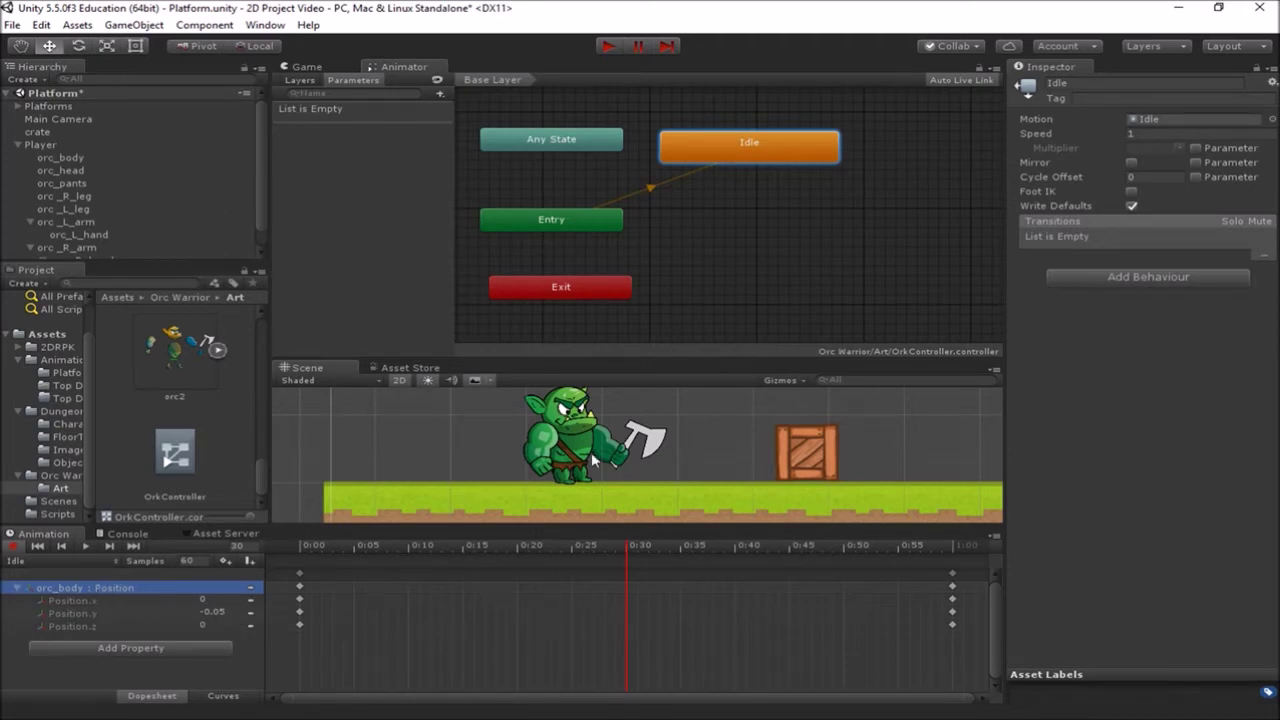
Raise orc_body to Y -0.01 at 0:30 in the Idle clip, preview the motion and return the playhead to 0:30
{"action": "left_click", "coordinate": [81, 157]}
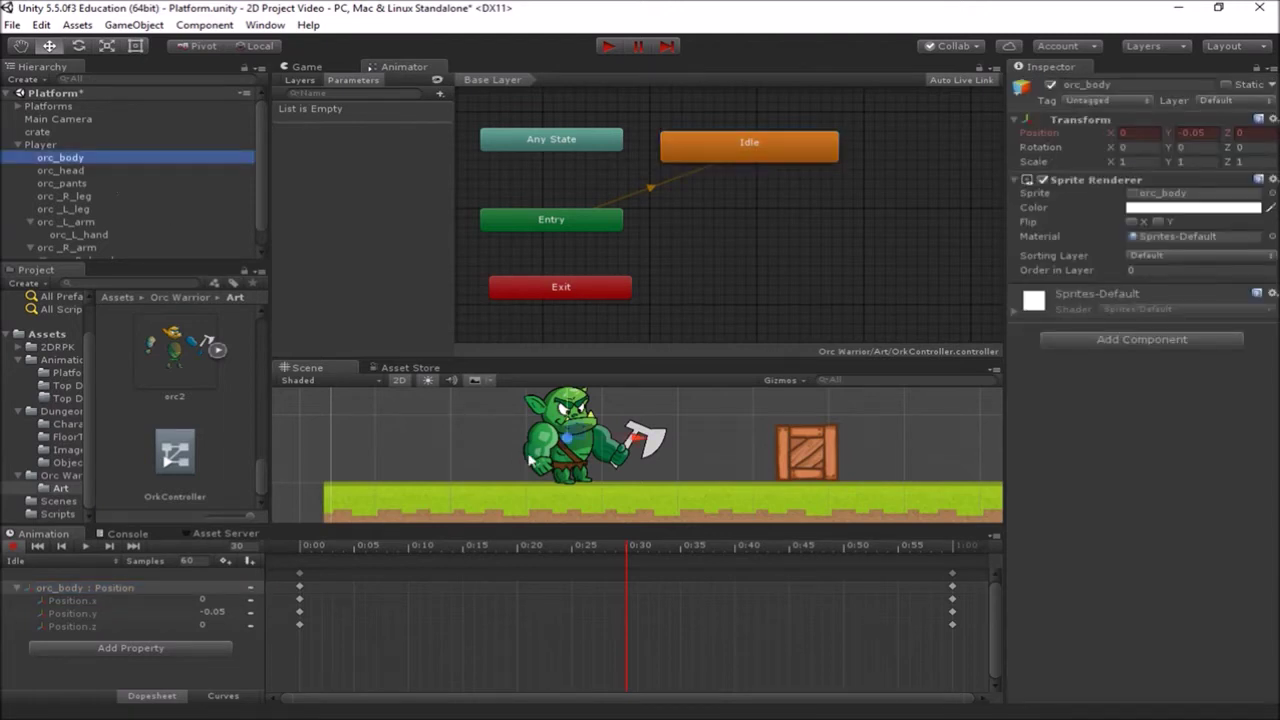
{"action": "scroll", "coordinate": [607, 432], "scroll_direction": "down", "scroll_amount": 2}
{"action": "middle_click_drag", "start_coordinate": [607, 432], "coordinate": [589, 440]}
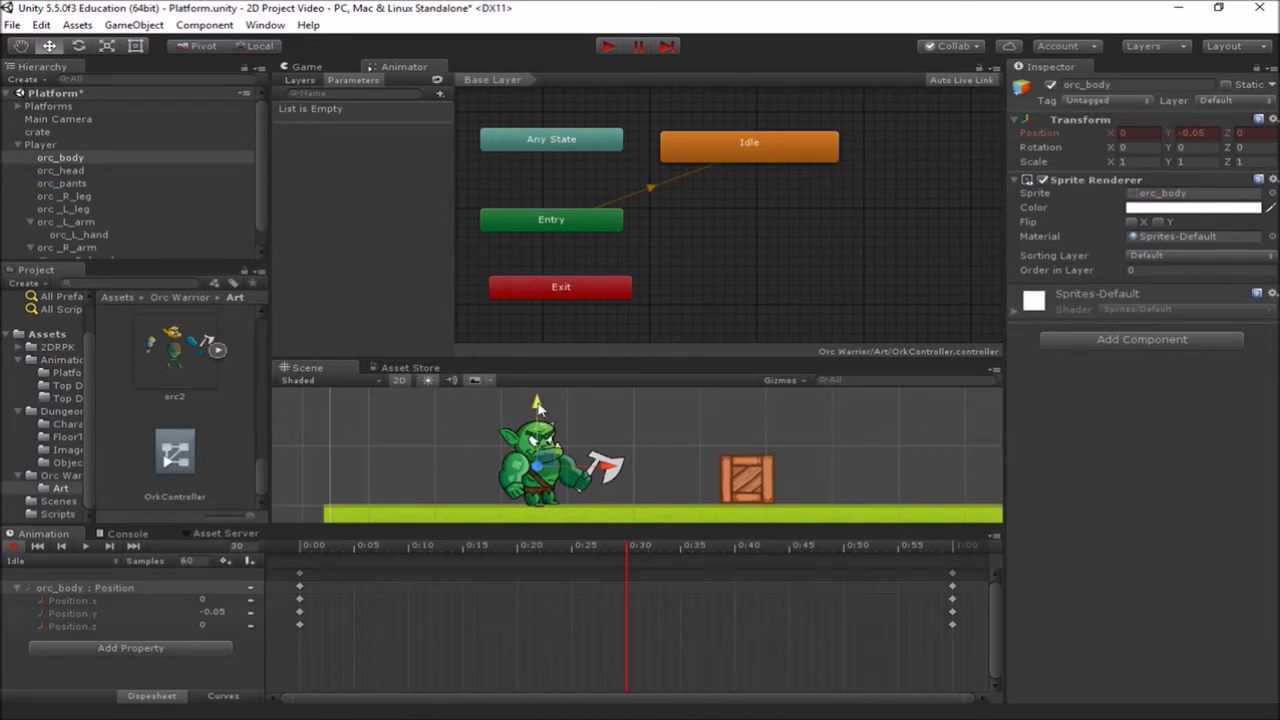
{"action": "left_click_drag", "start_coordinate": [537, 403], "coordinate": [539, 402]}
{"action": "left_click_drag", "start_coordinate": [627, 550], "coordinate": [310, 551]}
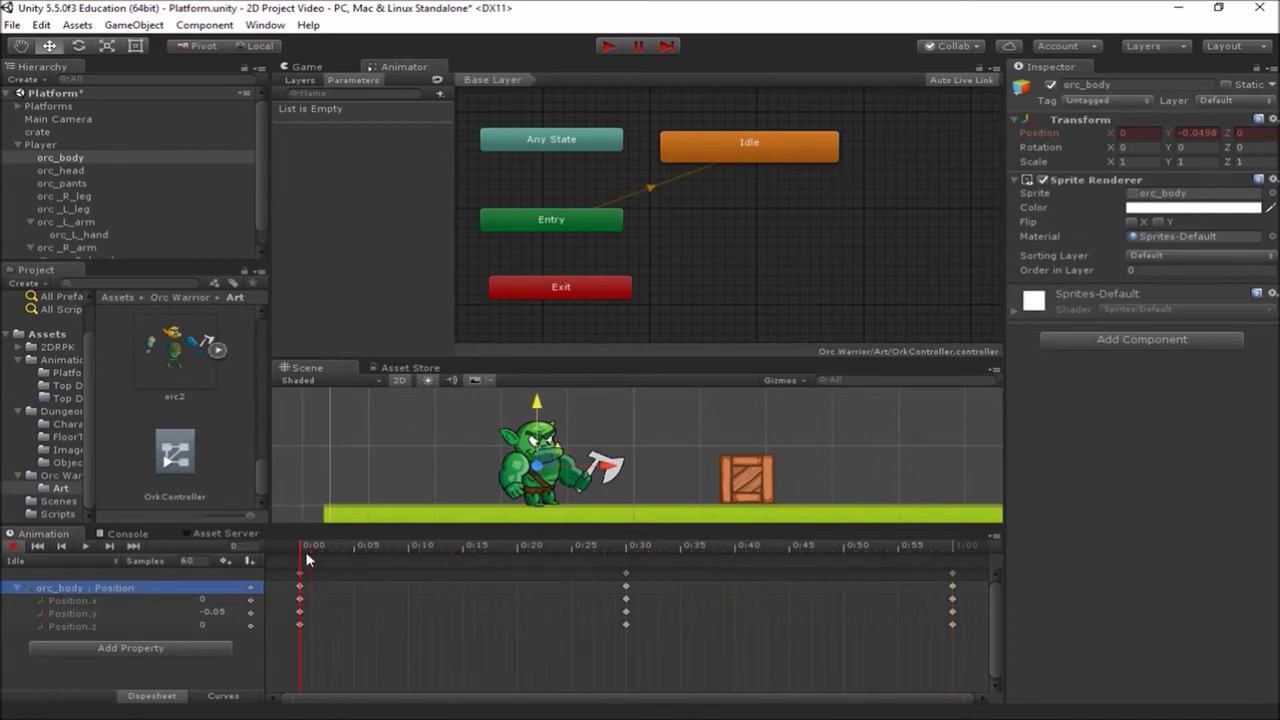
{"action": "left_click", "coordinate": [85, 546]}
{"action": "left_click", "coordinate": [86, 546]}
{"action": "left_click_drag", "start_coordinate": [547, 545], "coordinate": [623, 547]}
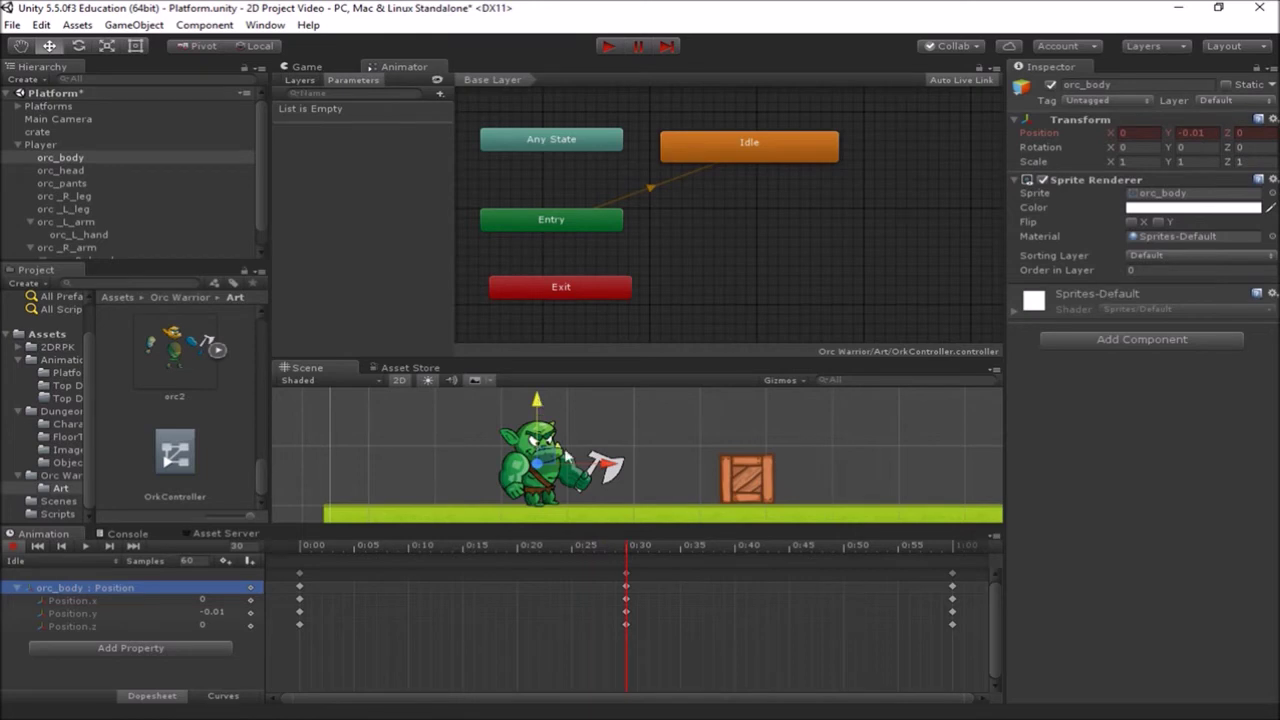
Adjust the orc_body keyframe at 0:30 to Y -0.02 and preview the Idle clip
{"action": "left_click", "coordinate": [538, 404]}
{"action": "left_click_drag", "start_coordinate": [538, 404], "coordinate": [538, 405]}
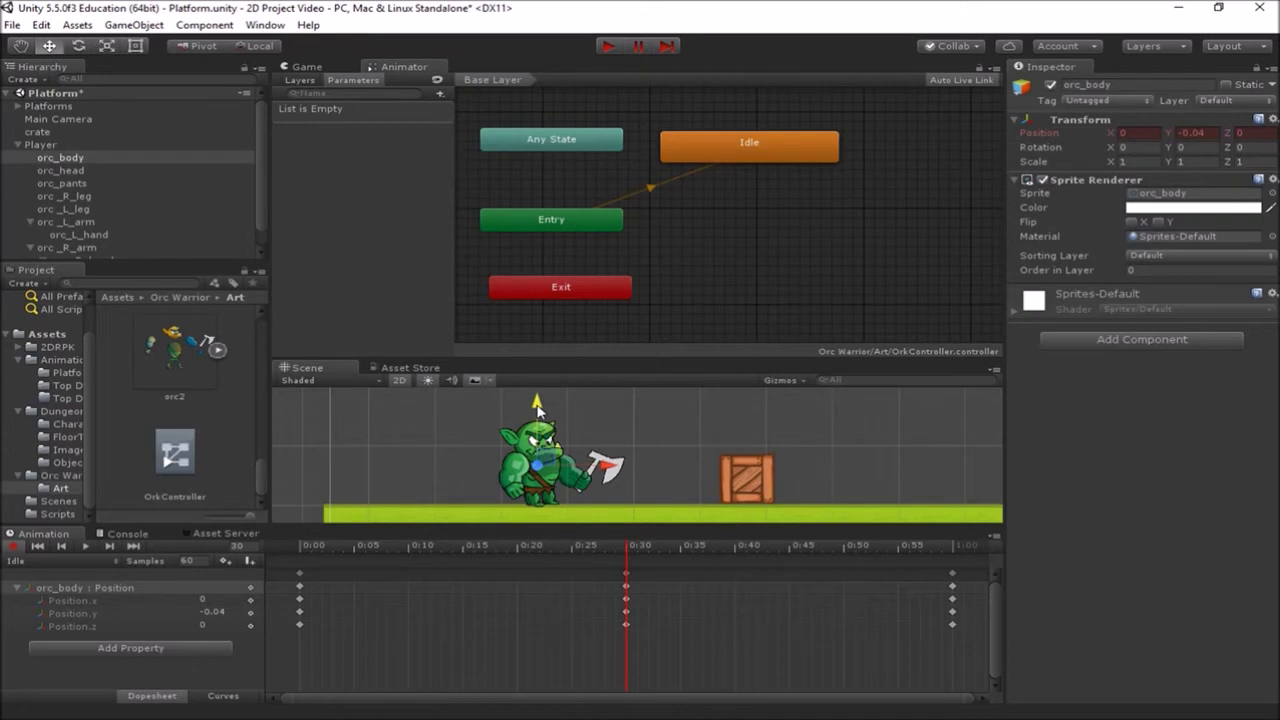
{"action": "left_click_drag", "start_coordinate": [538, 404], "coordinate": [538, 402]}
{"action": "left_click", "coordinate": [87, 545]}
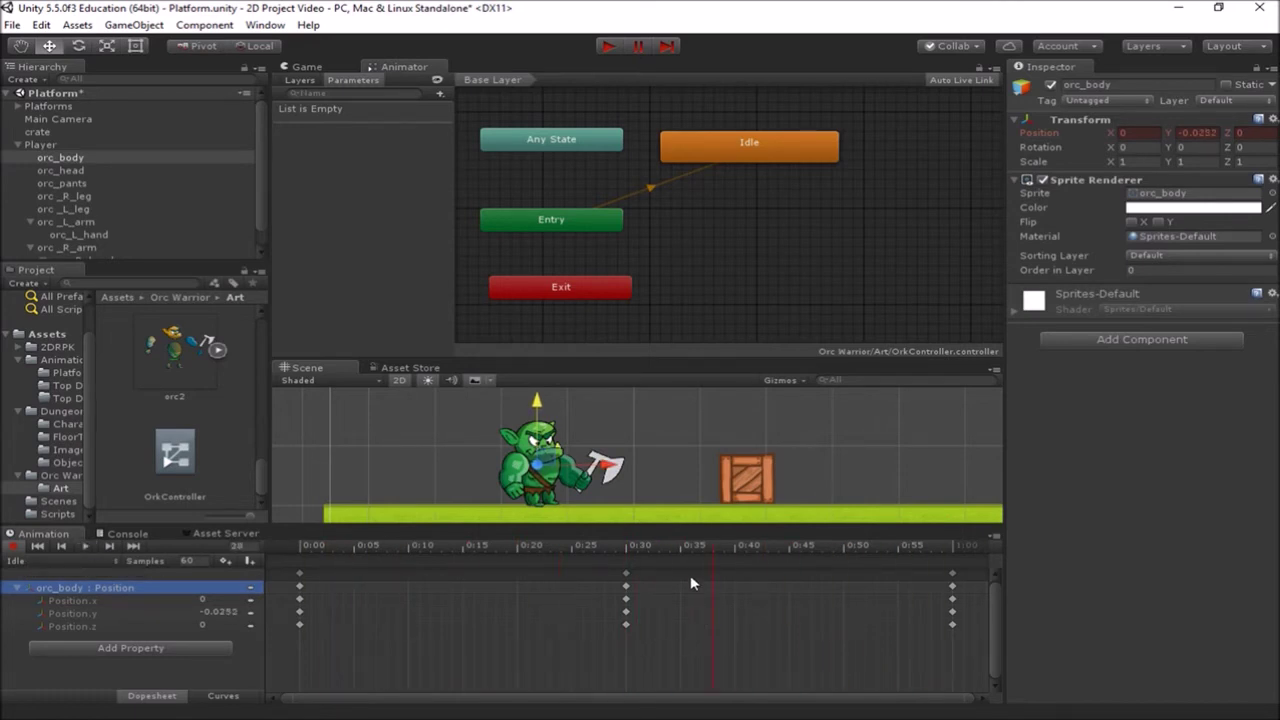
{"action": "left_click_drag", "start_coordinate": [708, 555], "coordinate": [627, 548]}
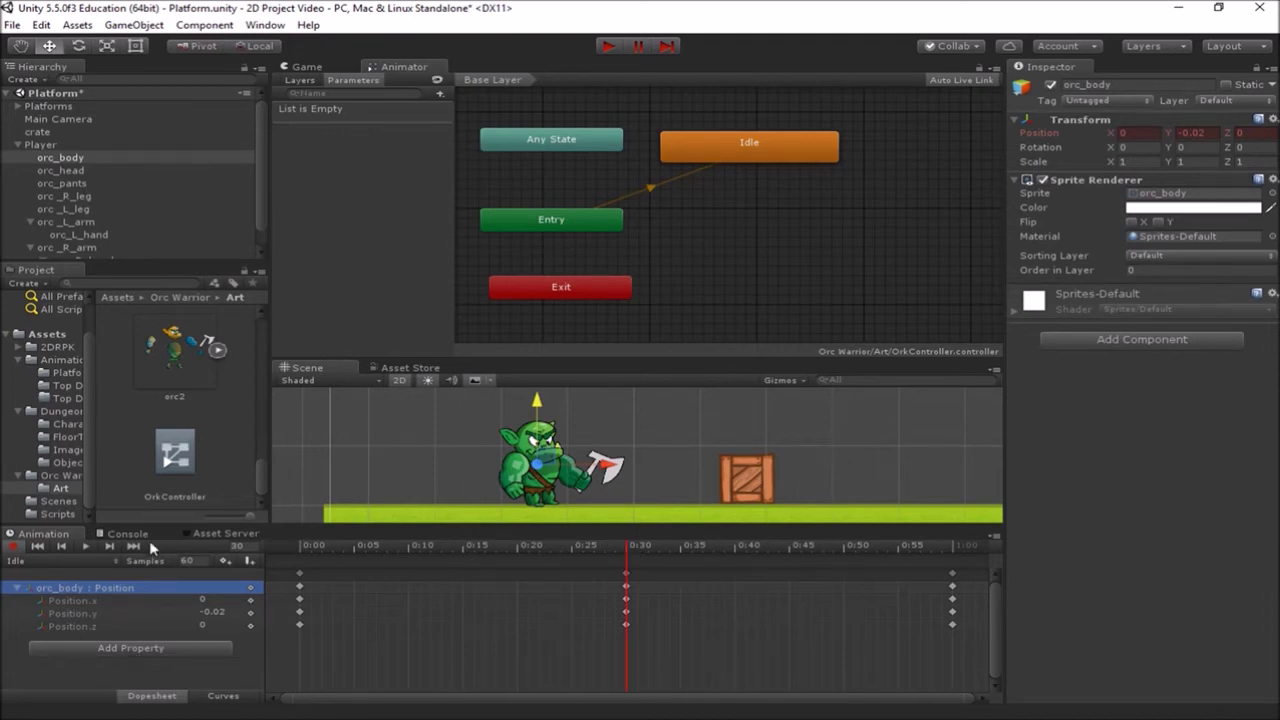
Select orc_head and add its Transform Position property to the Idle clip
{"action": "left_click", "coordinate": [79, 170]}
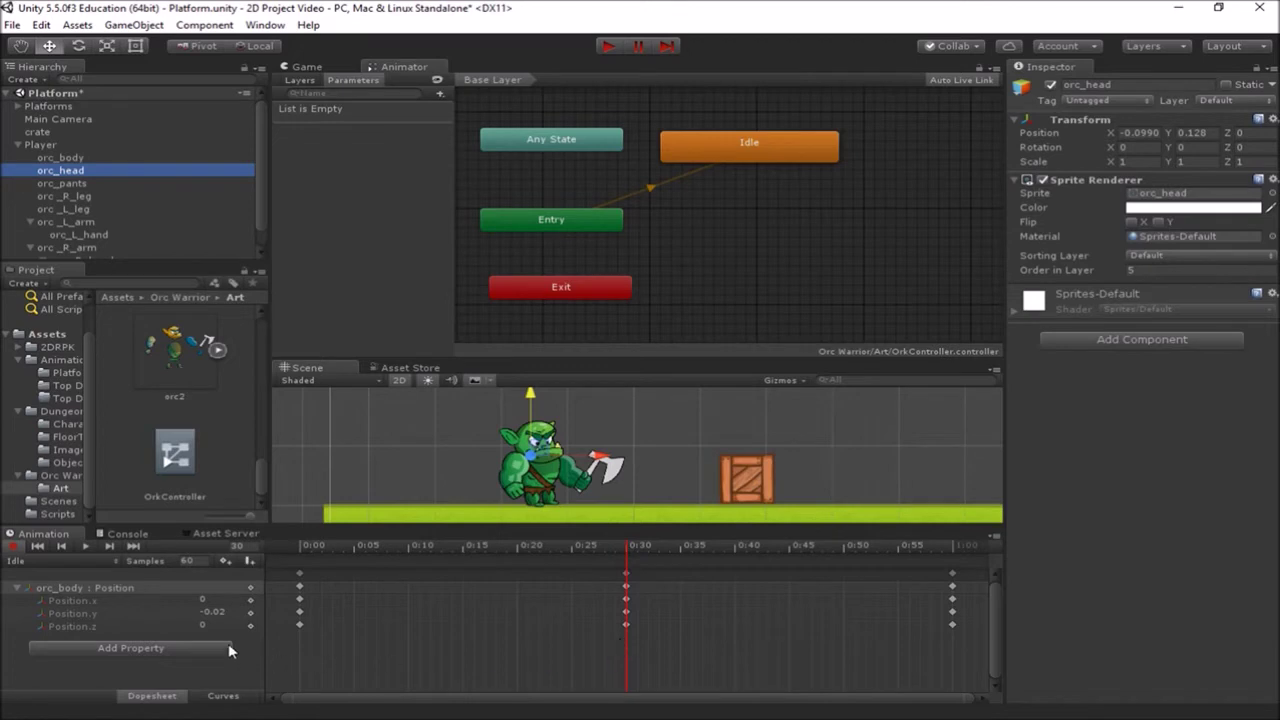
{"action": "left_click", "coordinate": [121, 649]}
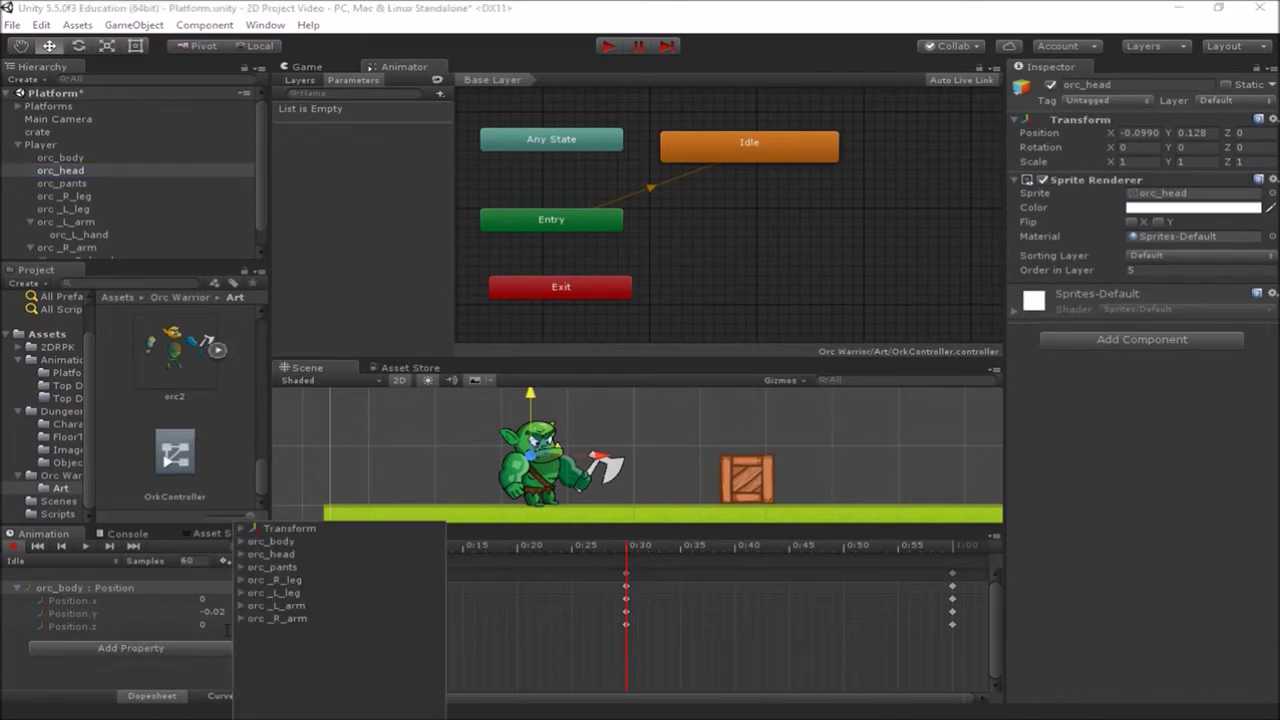
{"action": "left_click", "coordinate": [241, 554]}
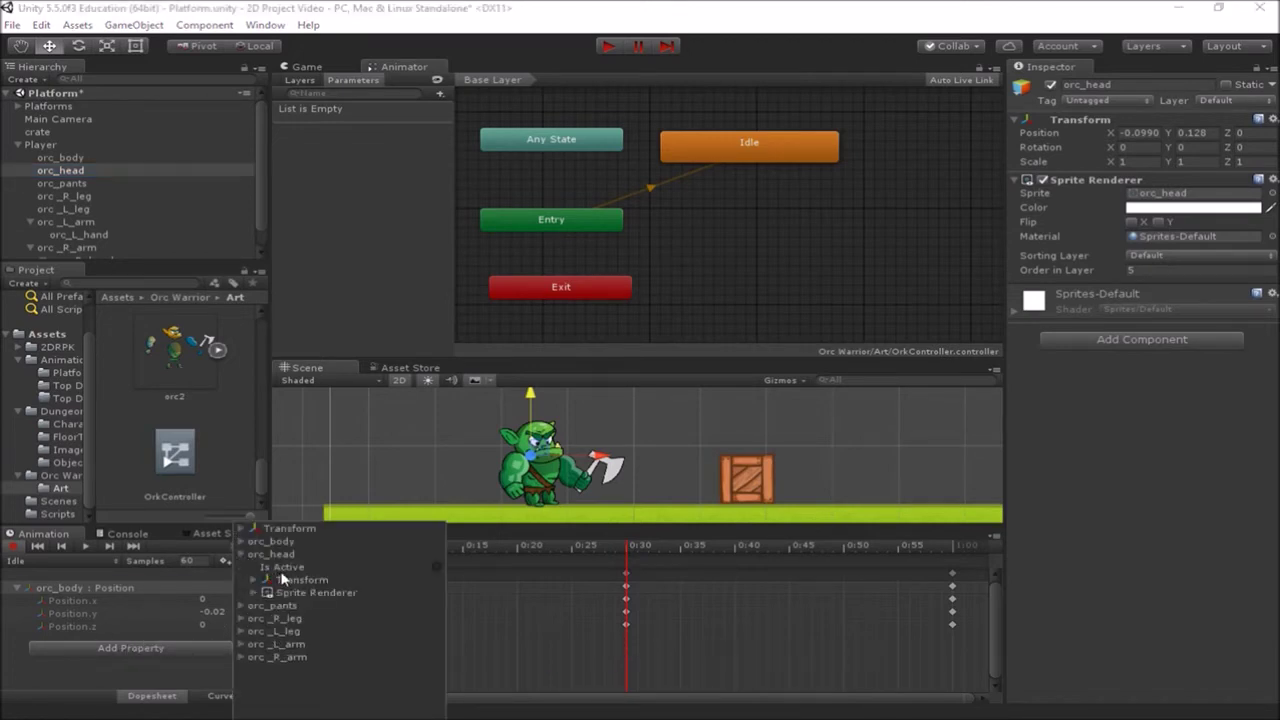
{"action": "left_click", "coordinate": [252, 581]}
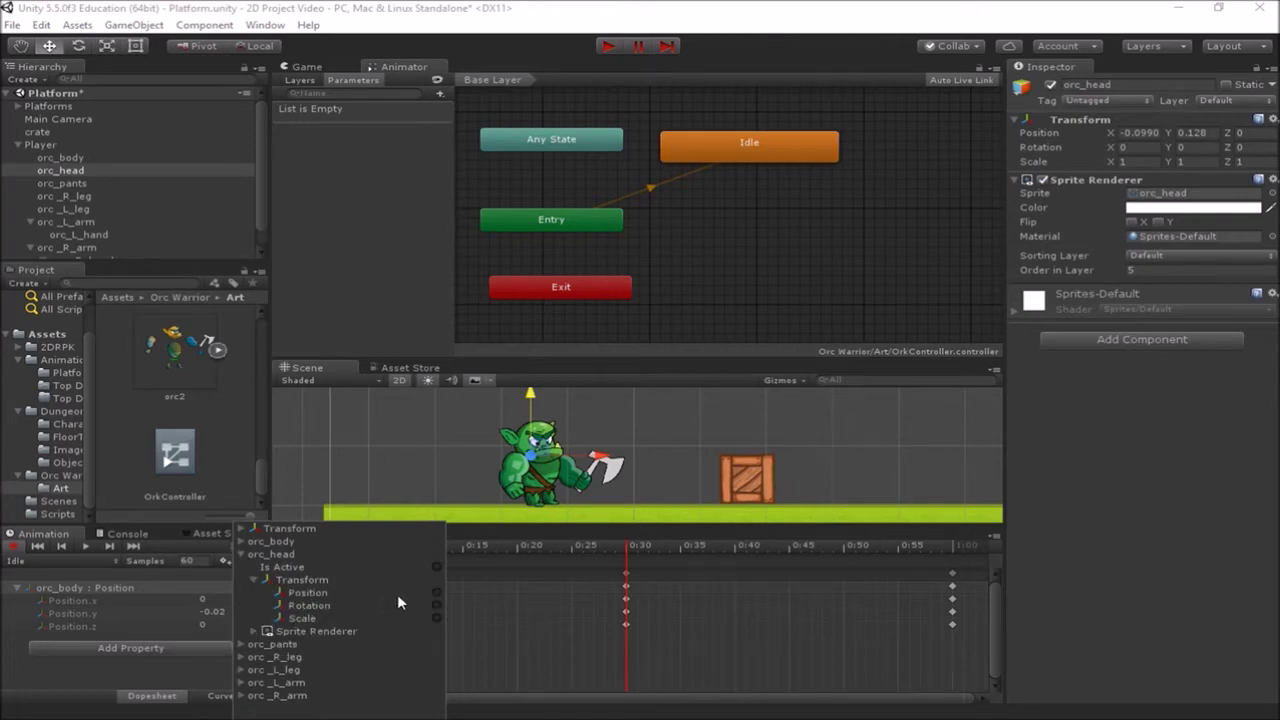
{"action": "left_click", "coordinate": [437, 593]}
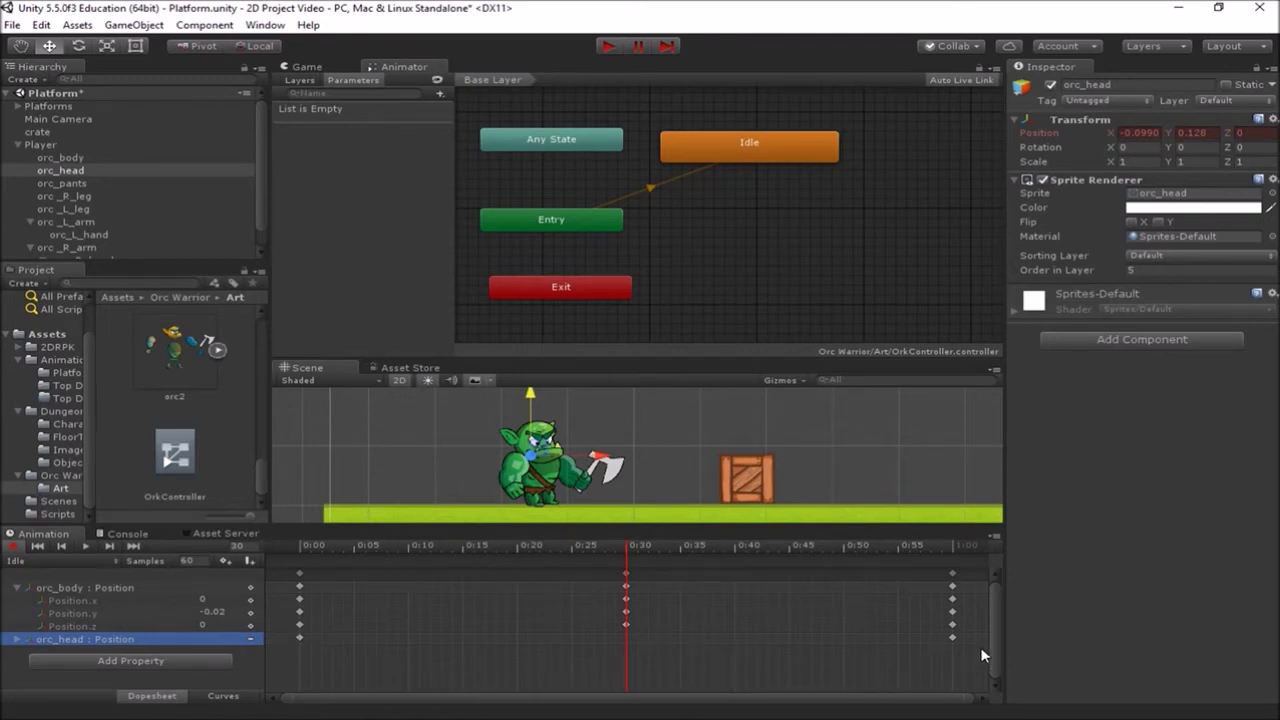
Lower orc_head to Y 0.11 at 0:30 in the Idle clip and preview the motion
{"action": "left_click_drag", "start_coordinate": [627, 548], "coordinate": [631, 578]}
{"action": "left_click_drag", "start_coordinate": [583, 549], "coordinate": [628, 553]}
{"action": "left_click", "coordinate": [532, 398]}
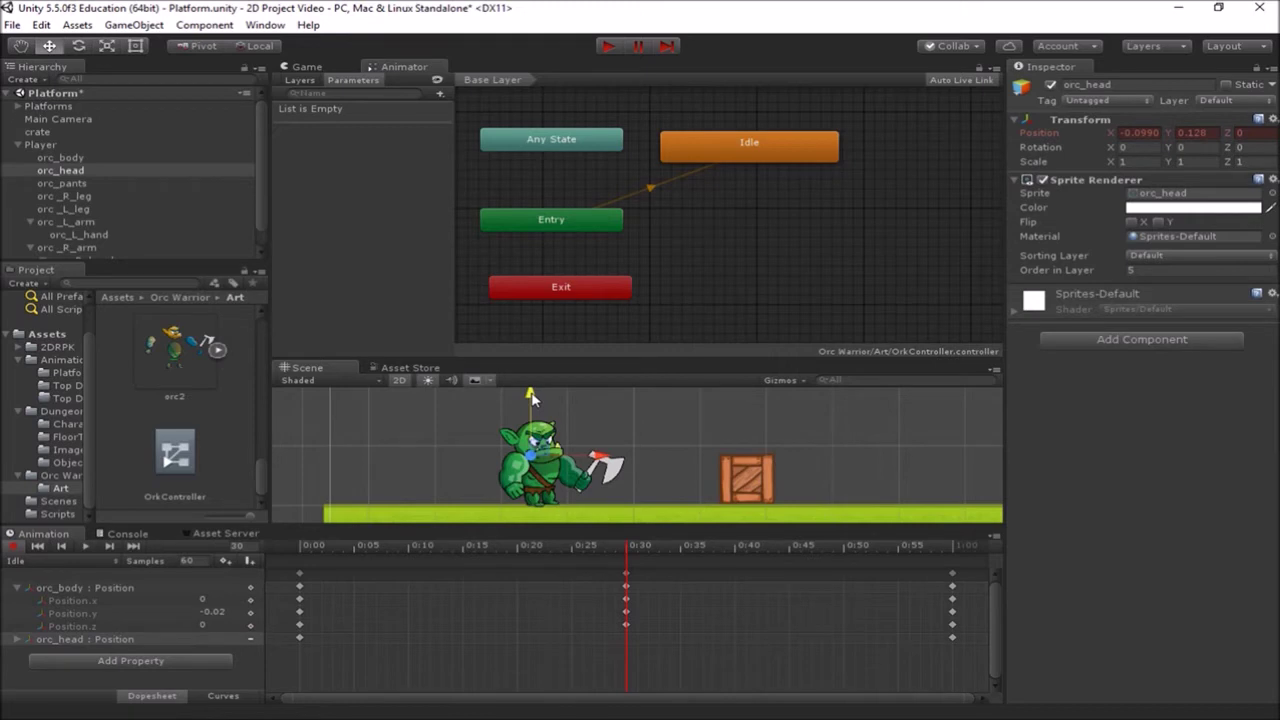
{"action": "mouse_move", "coordinate": [629, 551]}
{"action": "left_mouse_down"}
{"action": "mouse_move", "coordinate": [425, 553]}
{"action": "mouse_move", "coordinate": [627, 555]}
{"action": "left_mouse_up"}
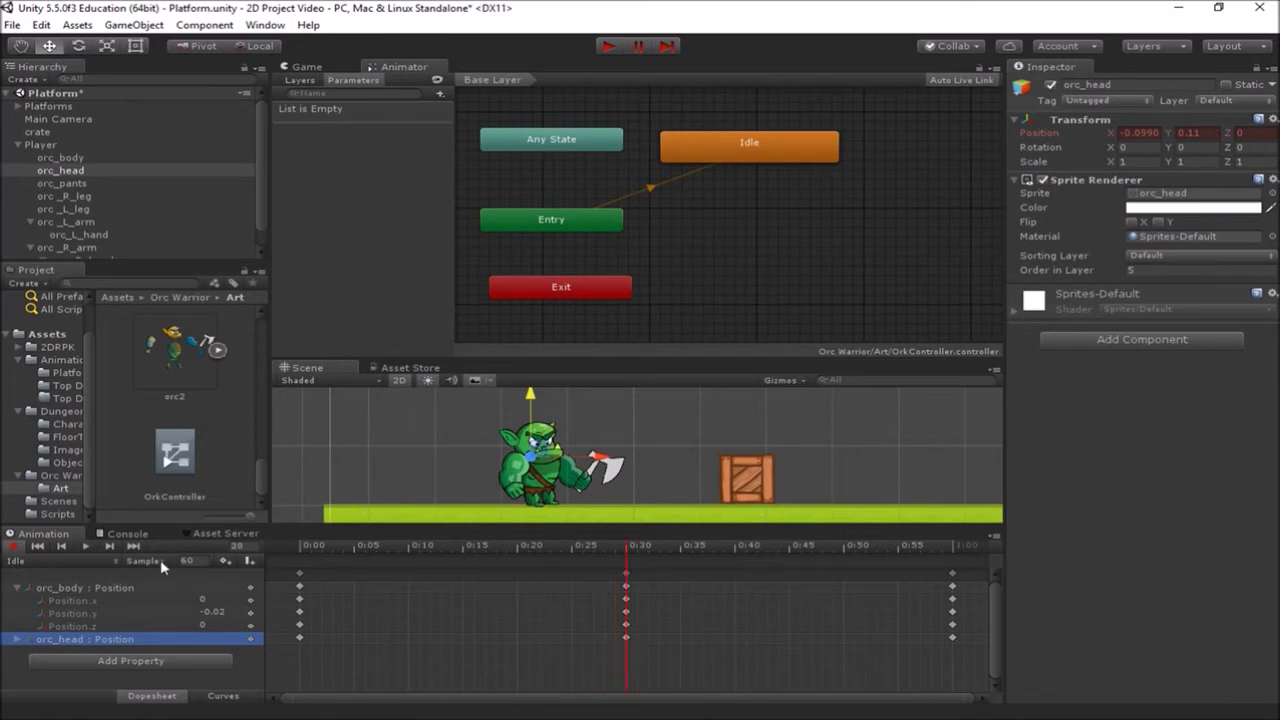
{"action": "left_click", "coordinate": [85, 546]}
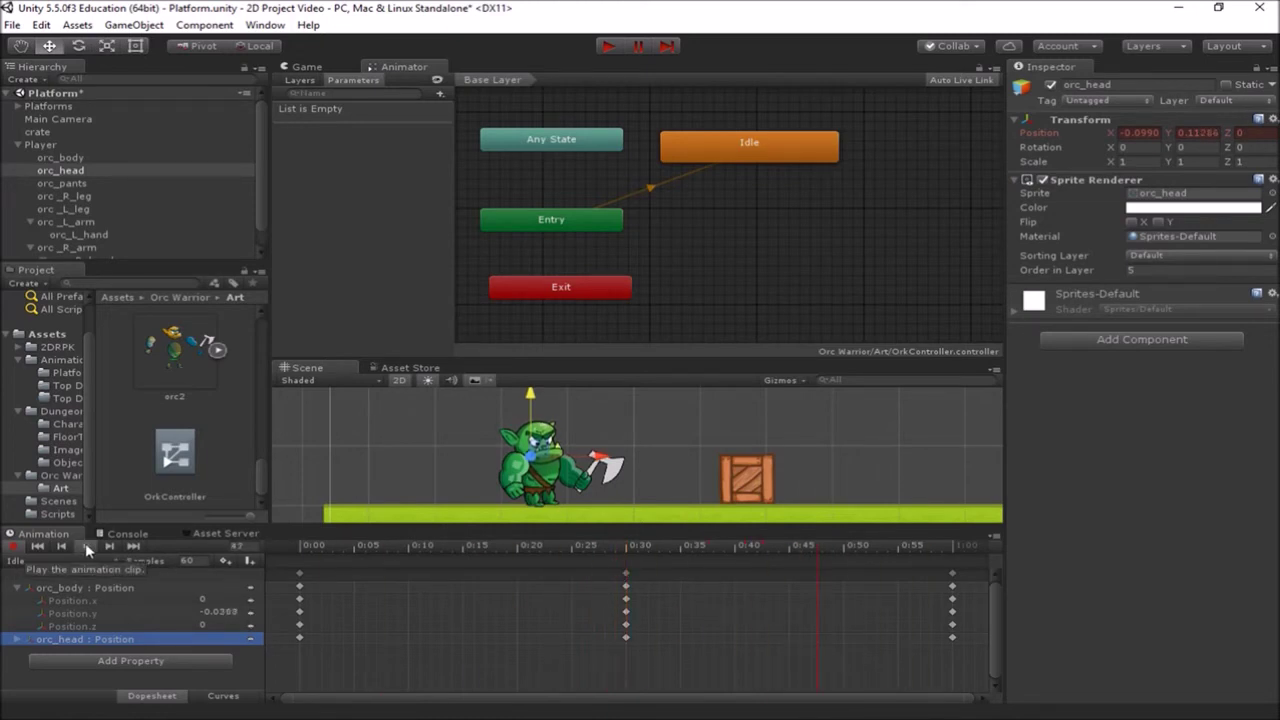
{"action": "left_click", "coordinate": [85, 547]}
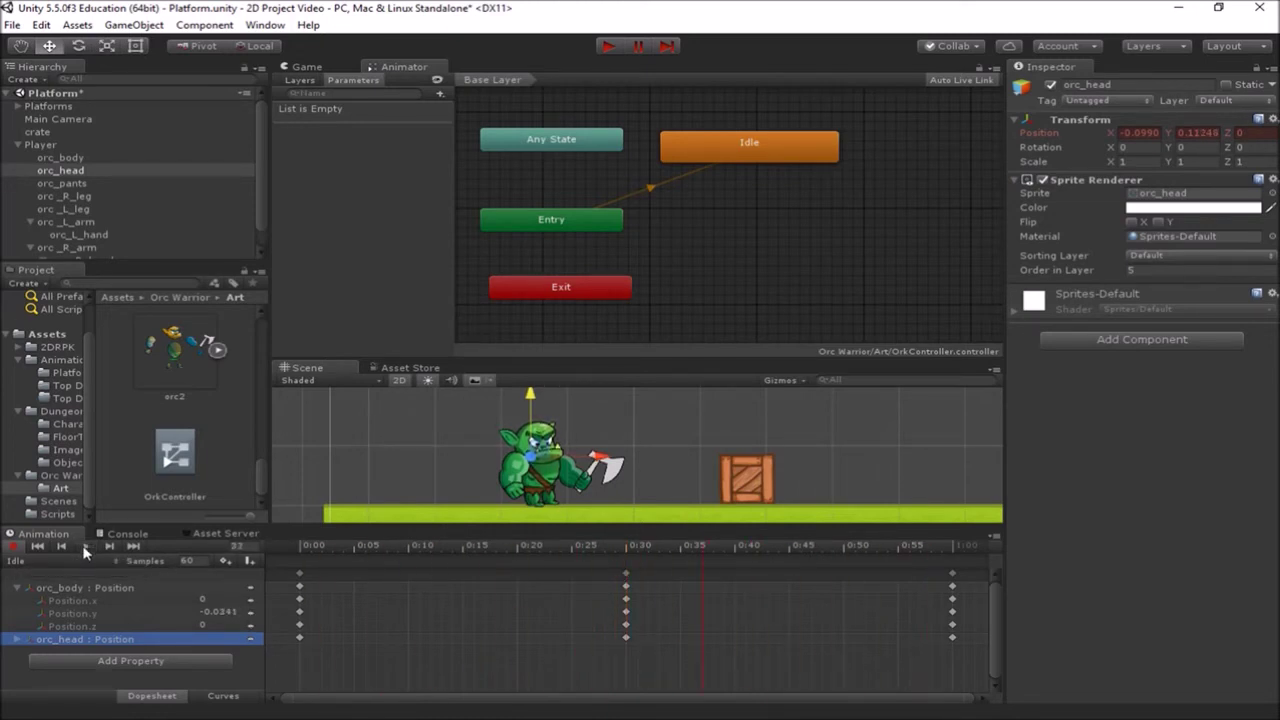
Set the playhead back to 0:30 and add the orc_head Transform Rotation property to the Idle clip
{"action": "left_click_drag", "start_coordinate": [701, 545], "coordinate": [627, 552]}
{"action": "left_click", "coordinate": [17, 642]}
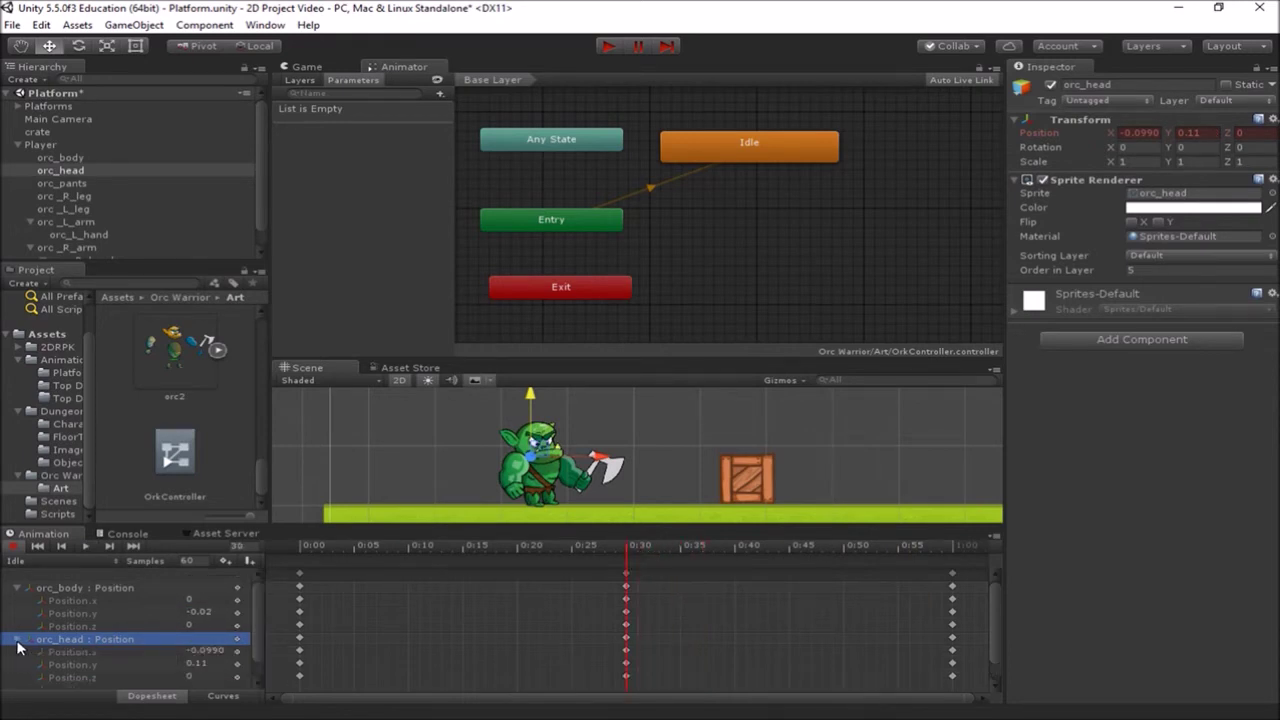
{"action": "left_click", "coordinate": [17, 642]}
{"action": "left_click", "coordinate": [155, 662]}
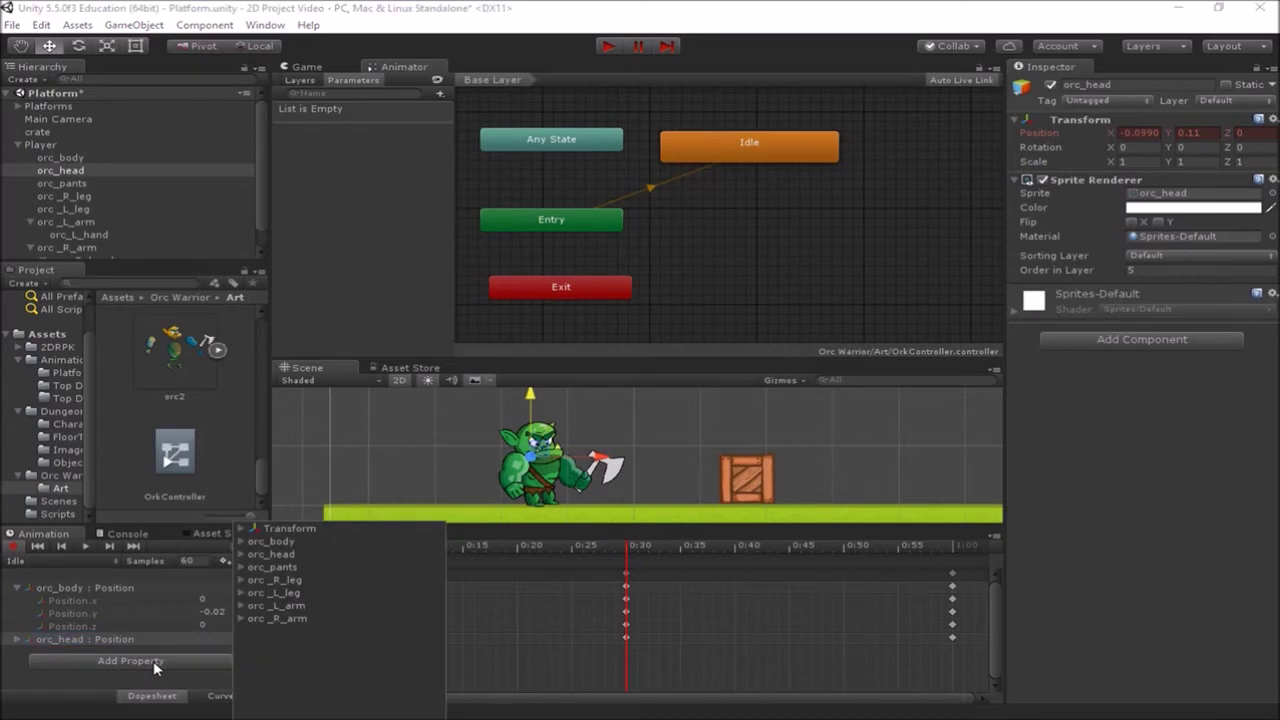
{"action": "left_click", "coordinate": [242, 553]}
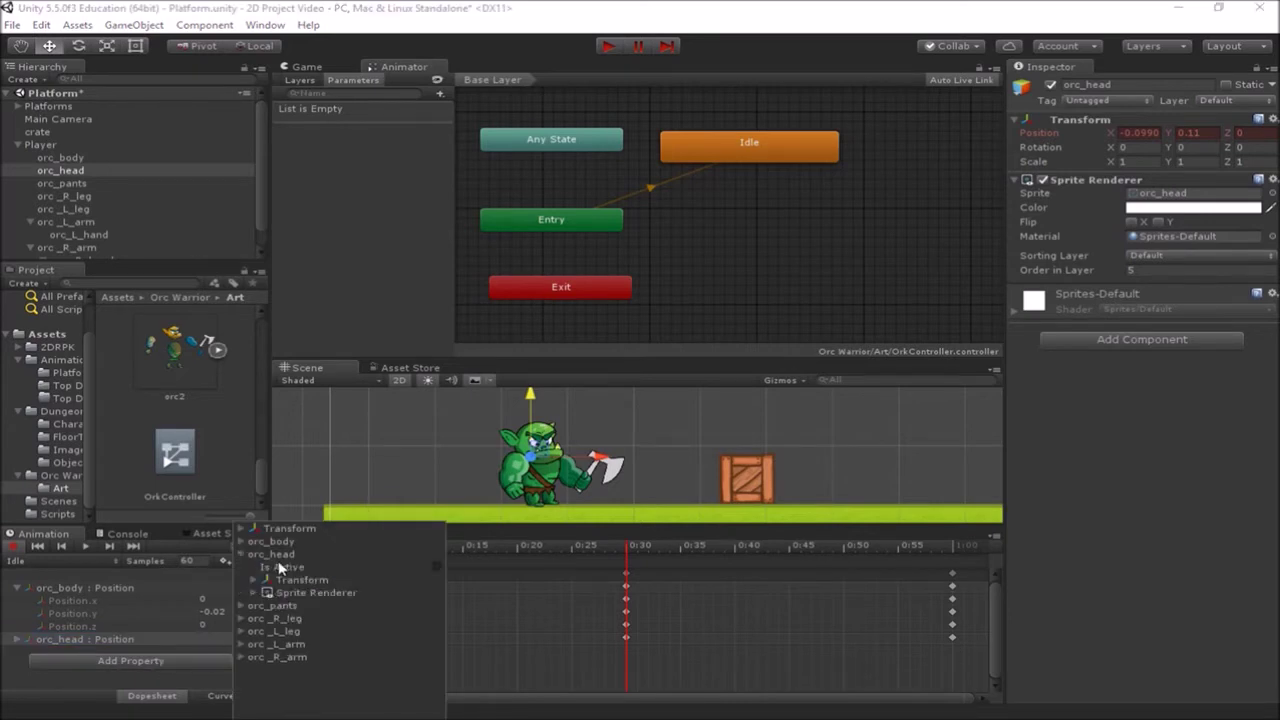
{"action": "left_click", "coordinate": [254, 581]}
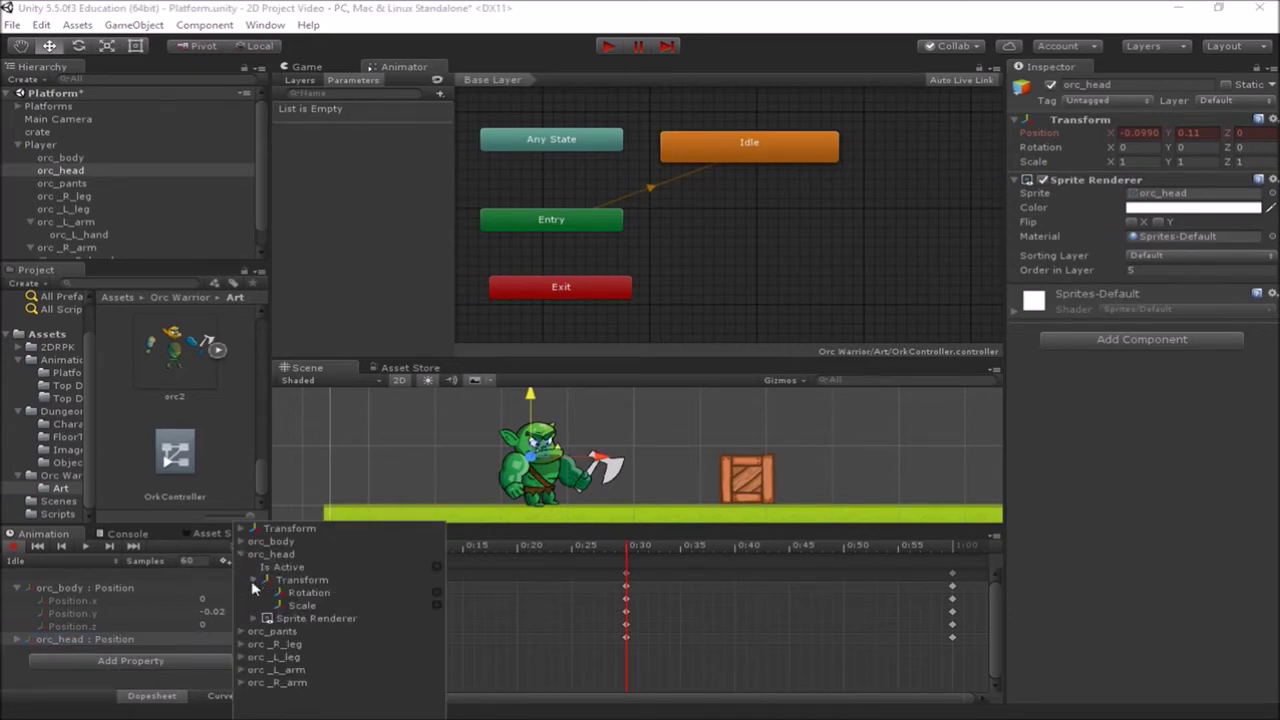
{"action": "left_click", "coordinate": [436, 592]}
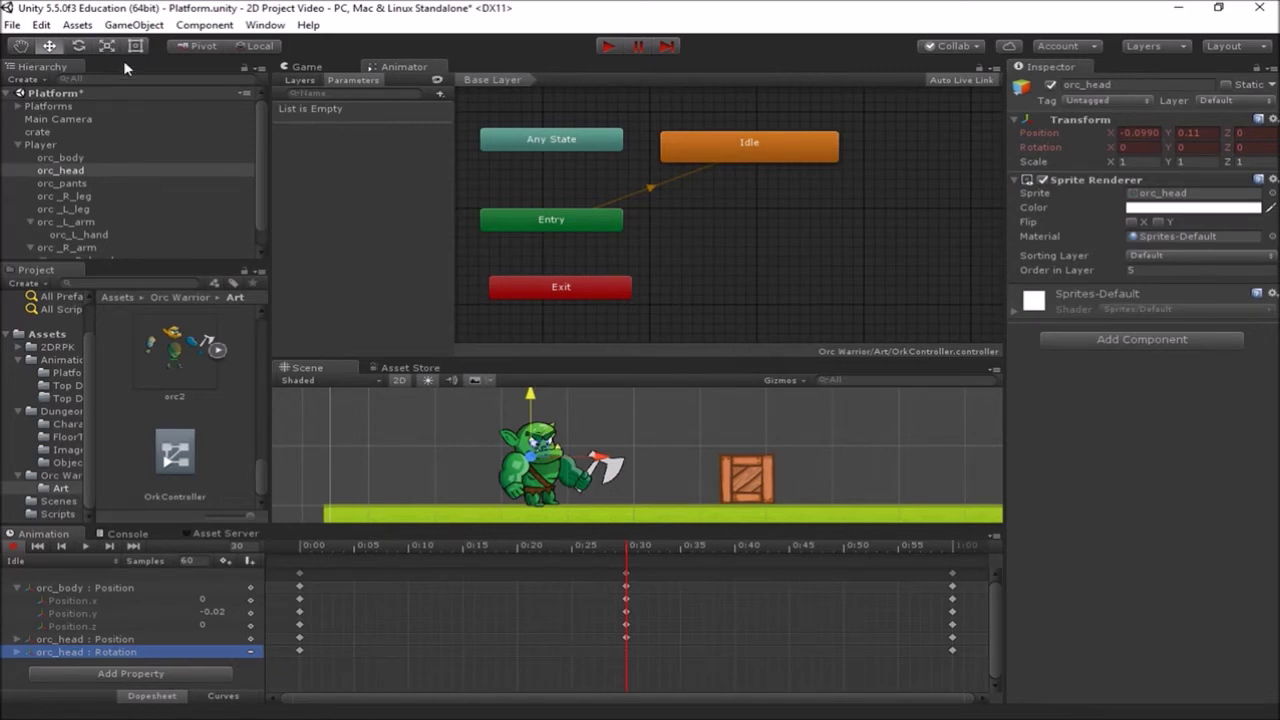
Rotate orc_head to about -3.993 degrees on Z at 0:30, preview the Idle clip and return the playhead to 0:30
{"action": "left_click", "coordinate": [78, 45]}
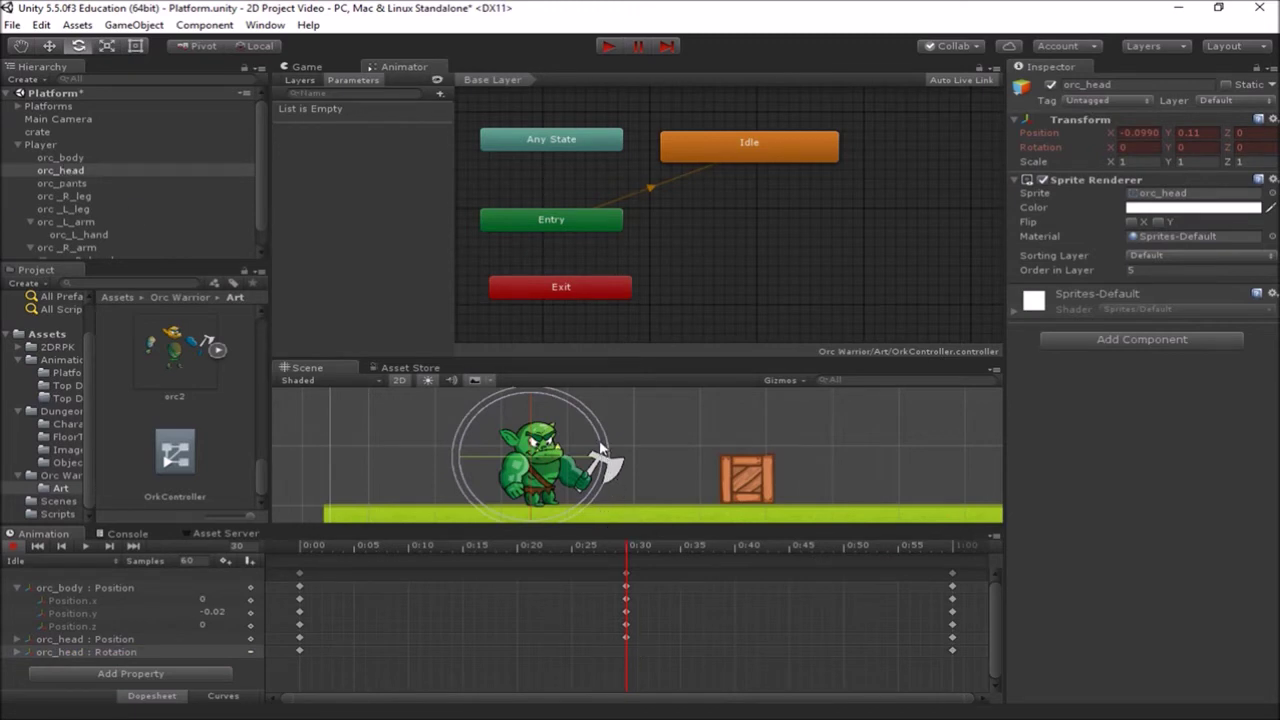
{"action": "left_click_drag", "start_coordinate": [600, 450], "coordinate": [604, 456]}
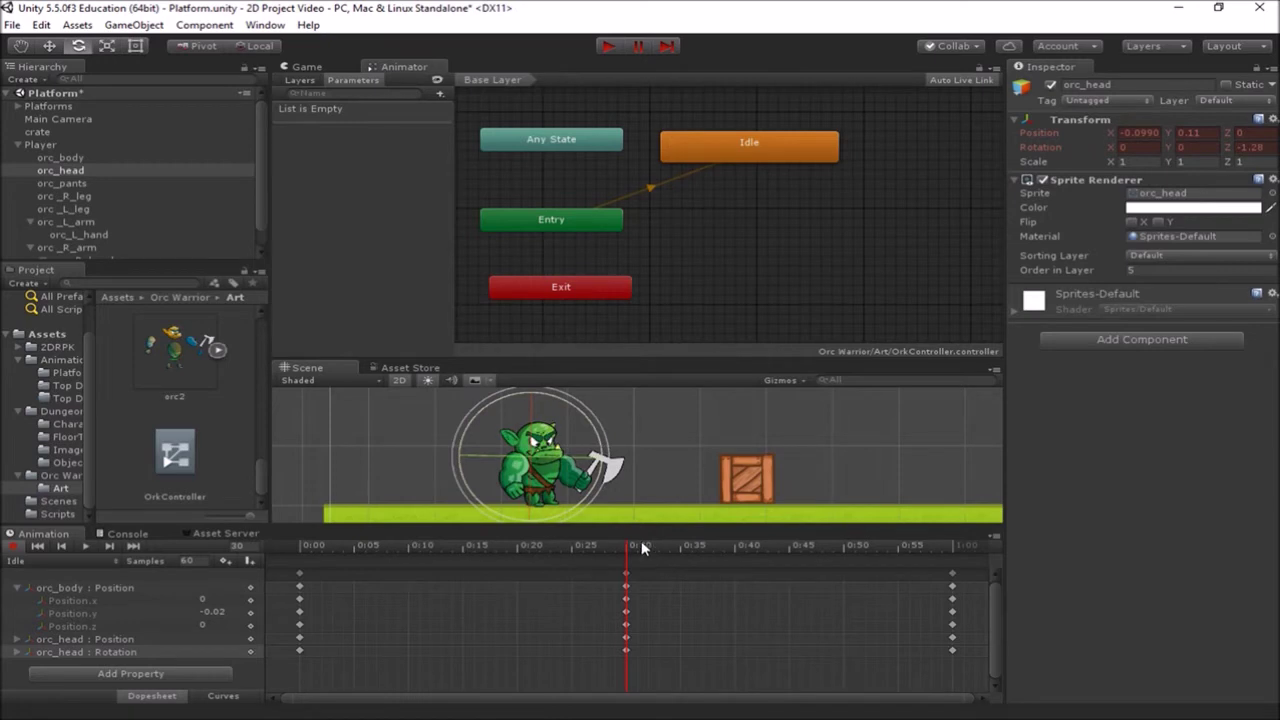
{"action": "left_click_drag", "start_coordinate": [627, 549], "coordinate": [463, 549]}
{"action": "left_click_drag", "start_coordinate": [538, 563], "coordinate": [627, 570]}
{"action": "left_click_drag", "start_coordinate": [599, 436], "coordinate": [603, 448]}
{"action": "mouse_move", "coordinate": [627, 549]}
{"action": "left_mouse_down"}
{"action": "mouse_move", "coordinate": [409, 551]}
{"action": "mouse_move", "coordinate": [729, 571]}
{"action": "mouse_move", "coordinate": [918, 561]}
{"action": "mouse_move", "coordinate": [628, 566]}
{"action": "left_mouse_up"}
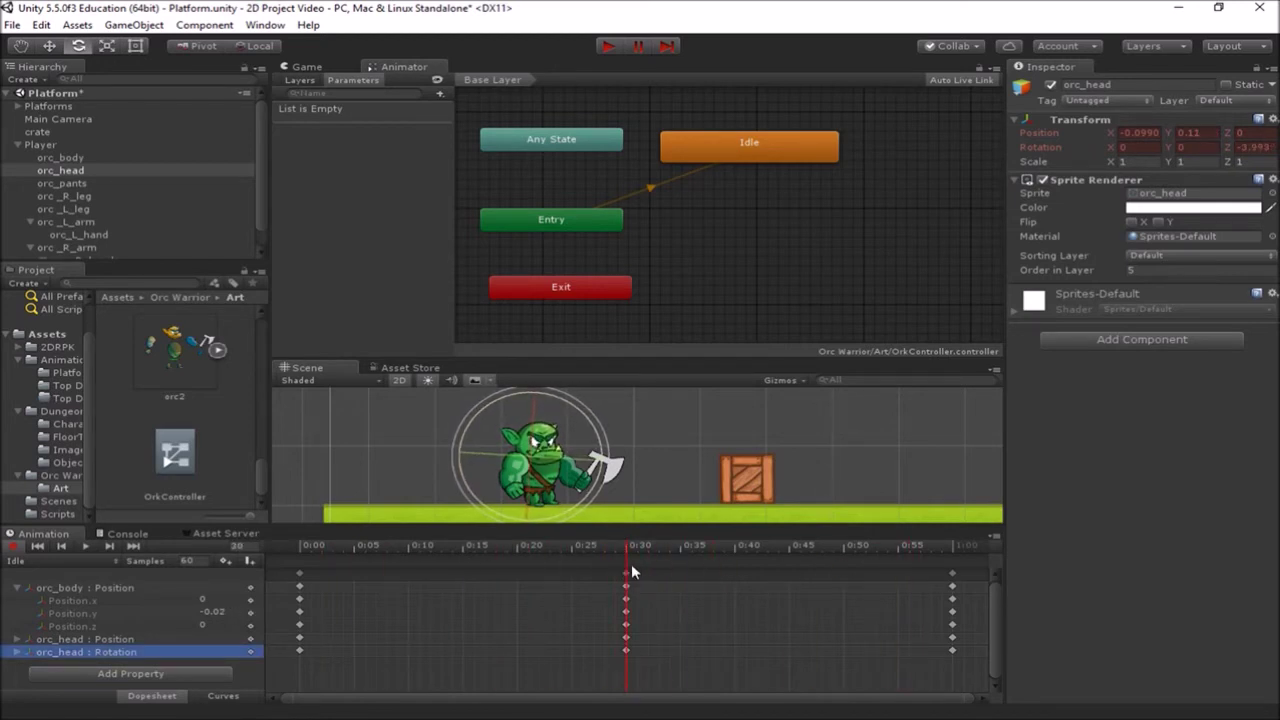
{"action": "left_click", "coordinate": [86, 546]}
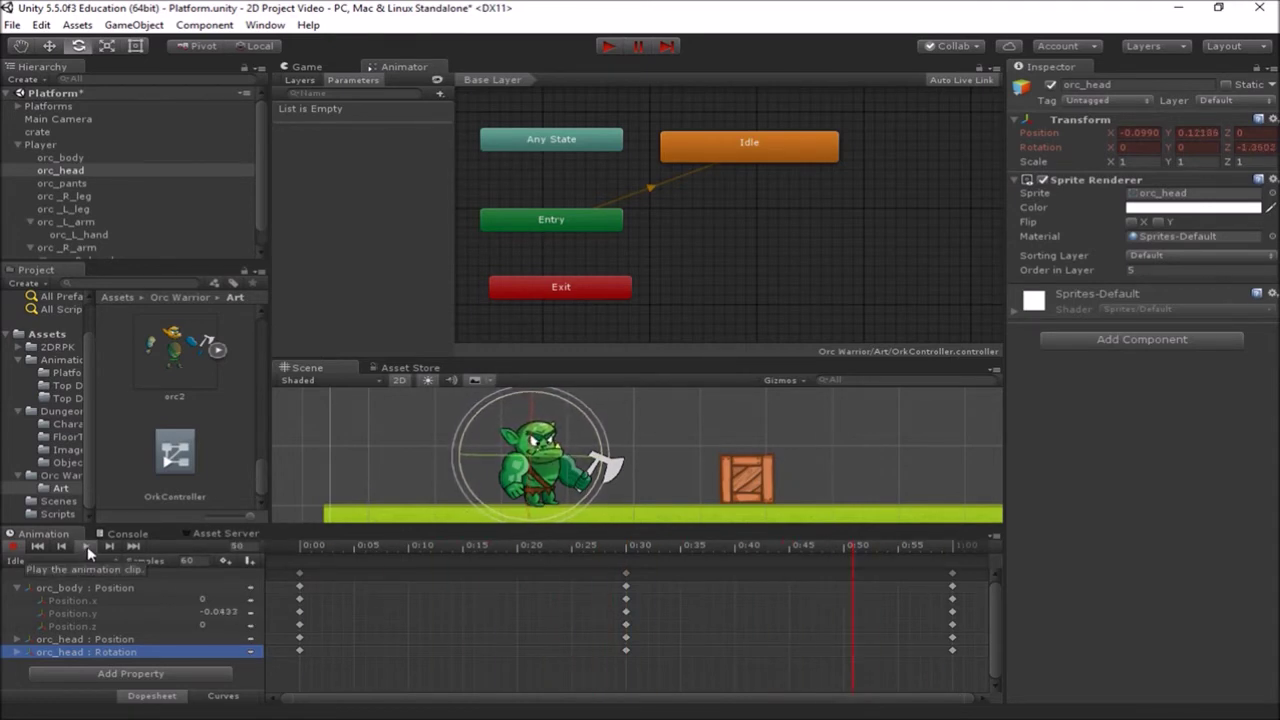
{"action": "left_click_drag", "start_coordinate": [485, 544], "coordinate": [627, 555]}
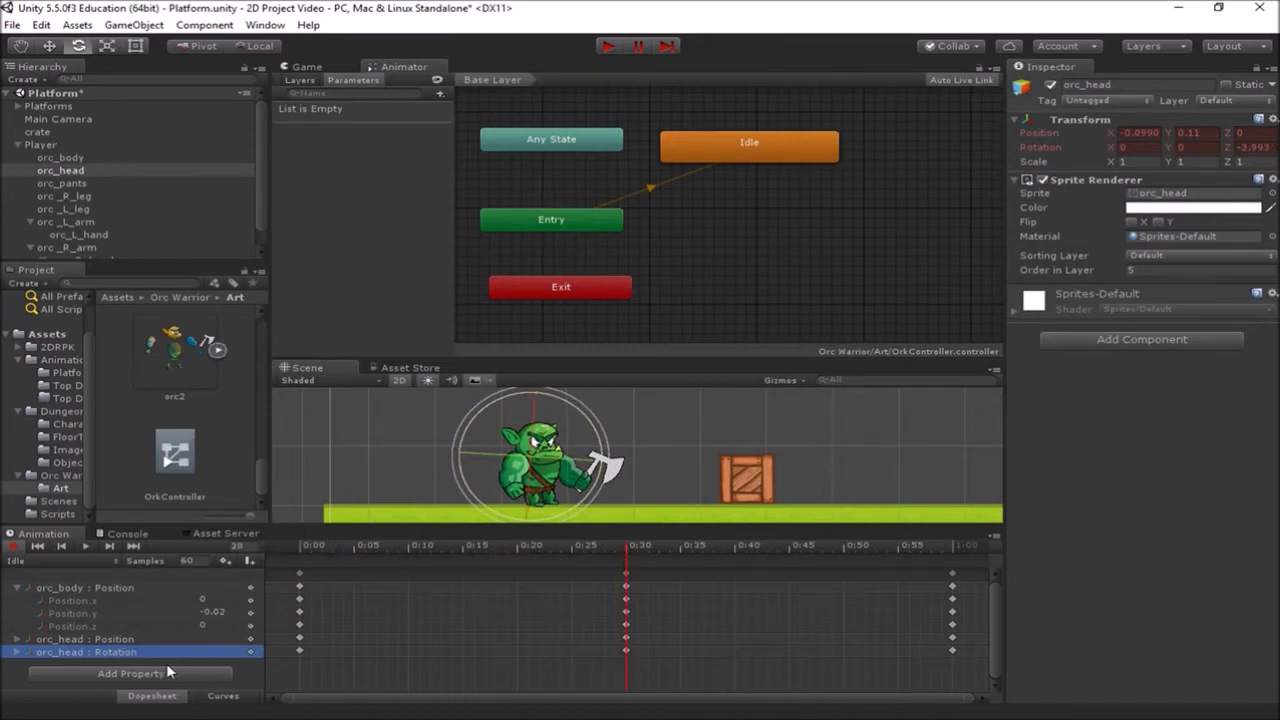
Add the orc _L_arm Transform Rotation property to the Idle clip
{"action": "left_click", "coordinate": [128, 674]}
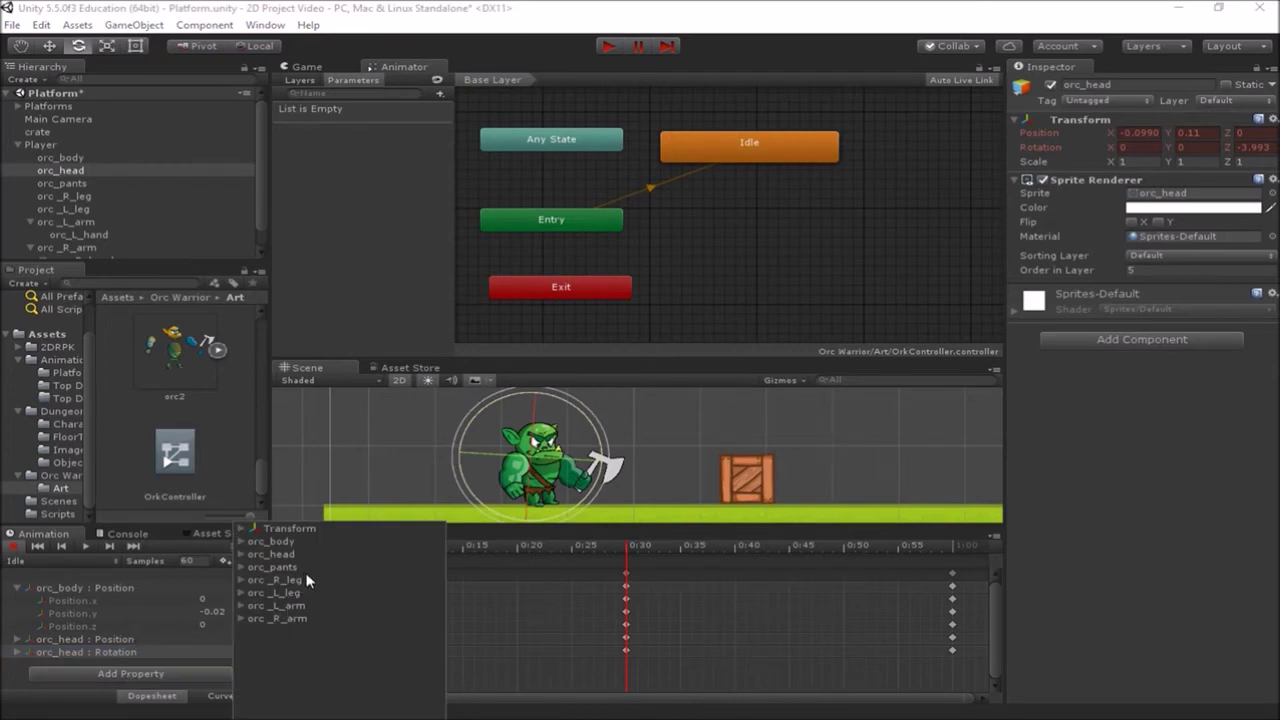
{"action": "left_click", "coordinate": [240, 606]}
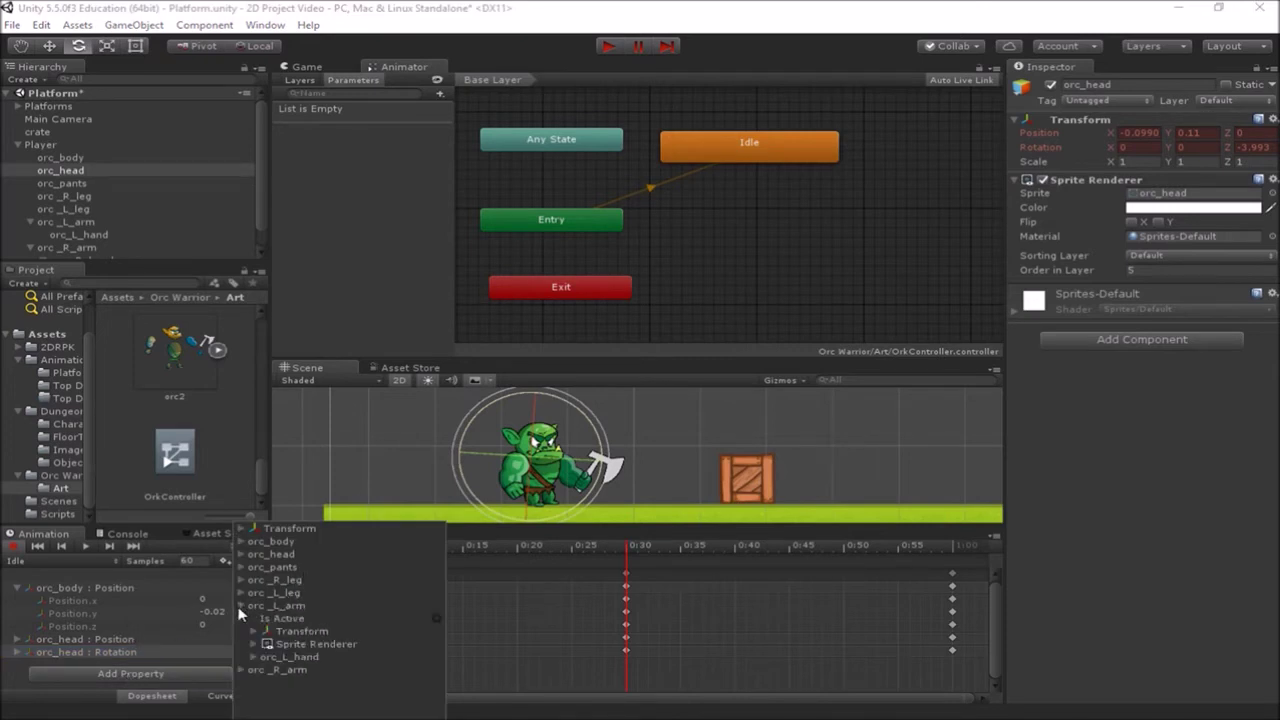
{"action": "left_click", "coordinate": [253, 631]}
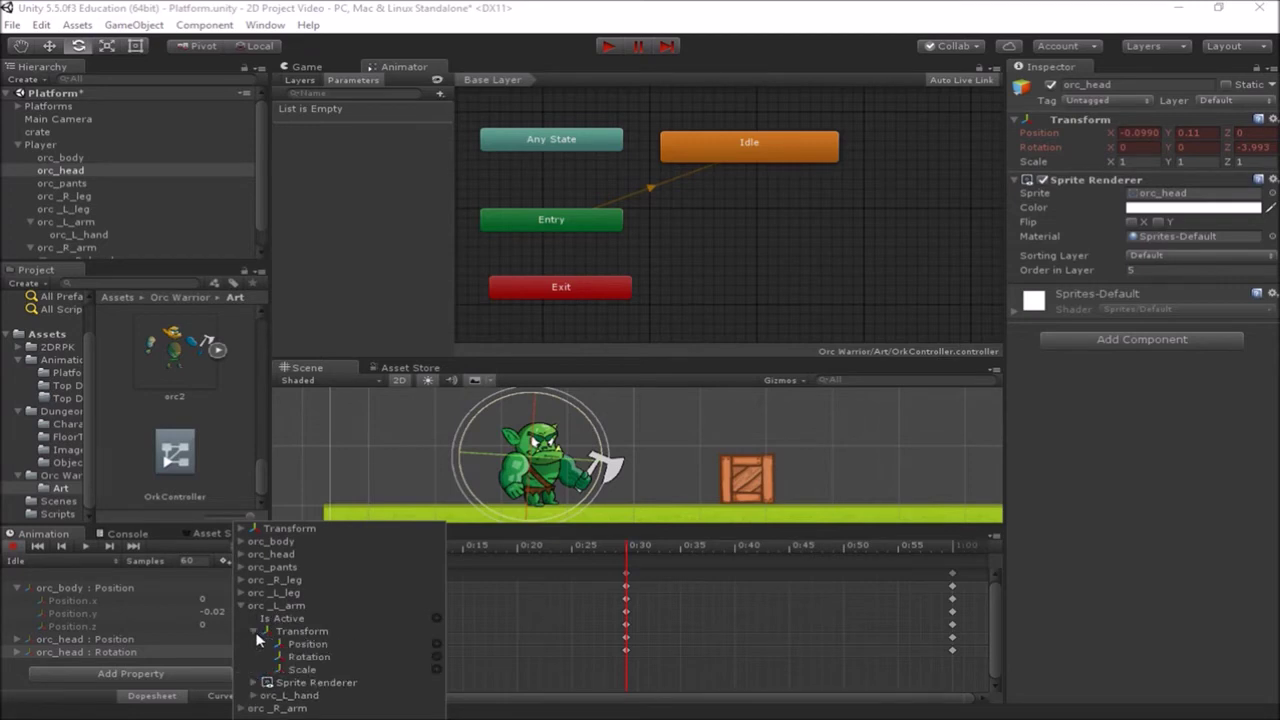
{"action": "left_click", "coordinate": [436, 657]}
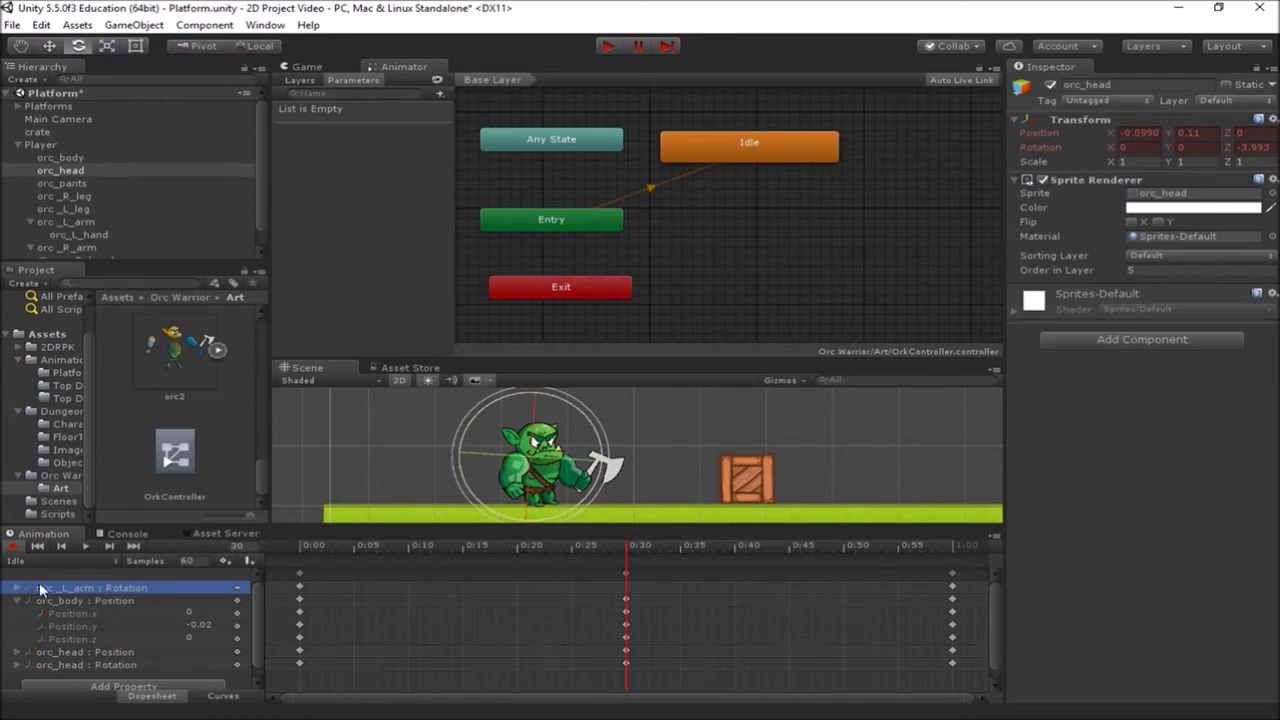
Rotate orc _L_arm to about 12.28 degrees on Z at 0:30, preview the Idle clip and return the playhead to 0:30
{"action": "left_click", "coordinate": [74, 222]}
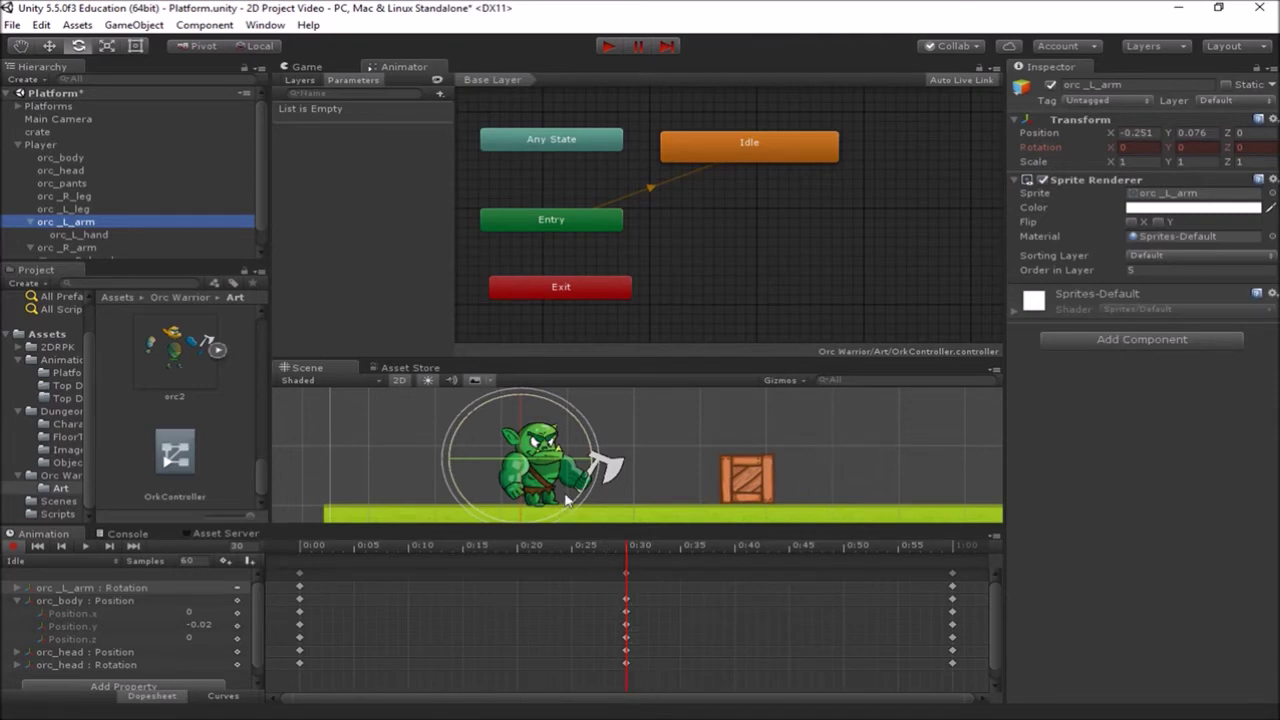
{"action": "left_click_drag", "start_coordinate": [562, 516], "coordinate": [587, 507]}
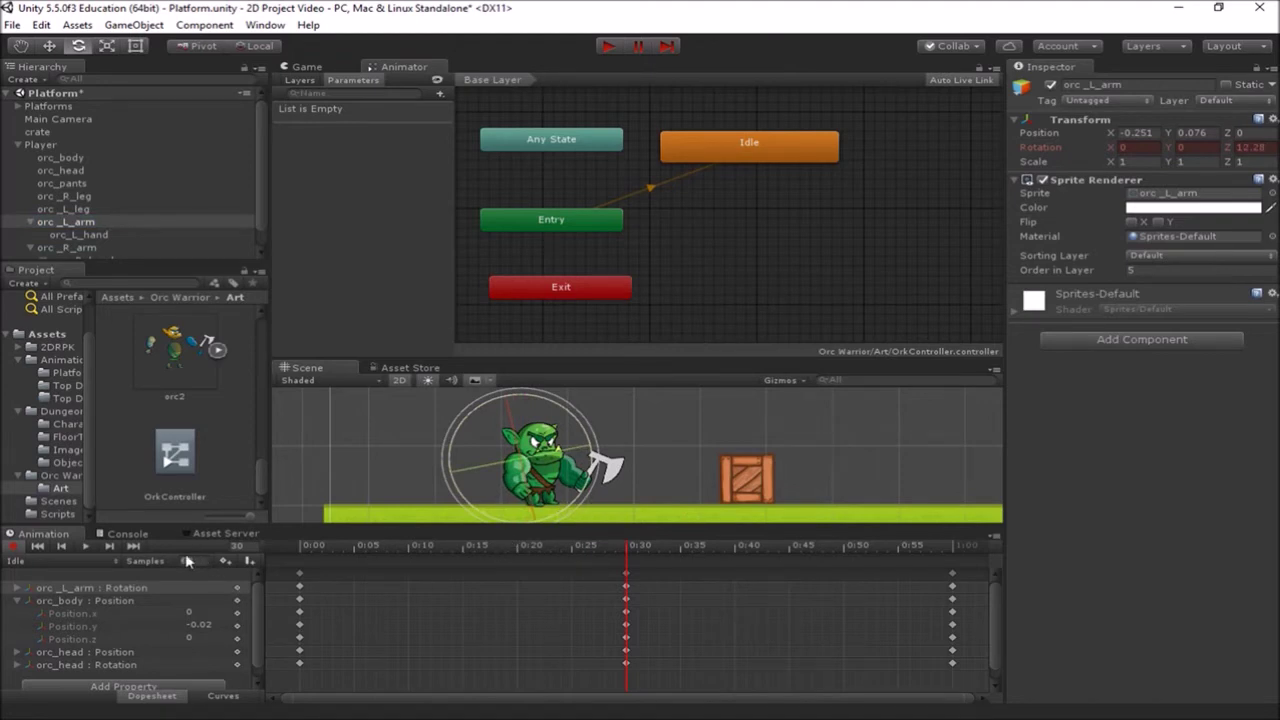
{"action": "left_click", "coordinate": [88, 547]}
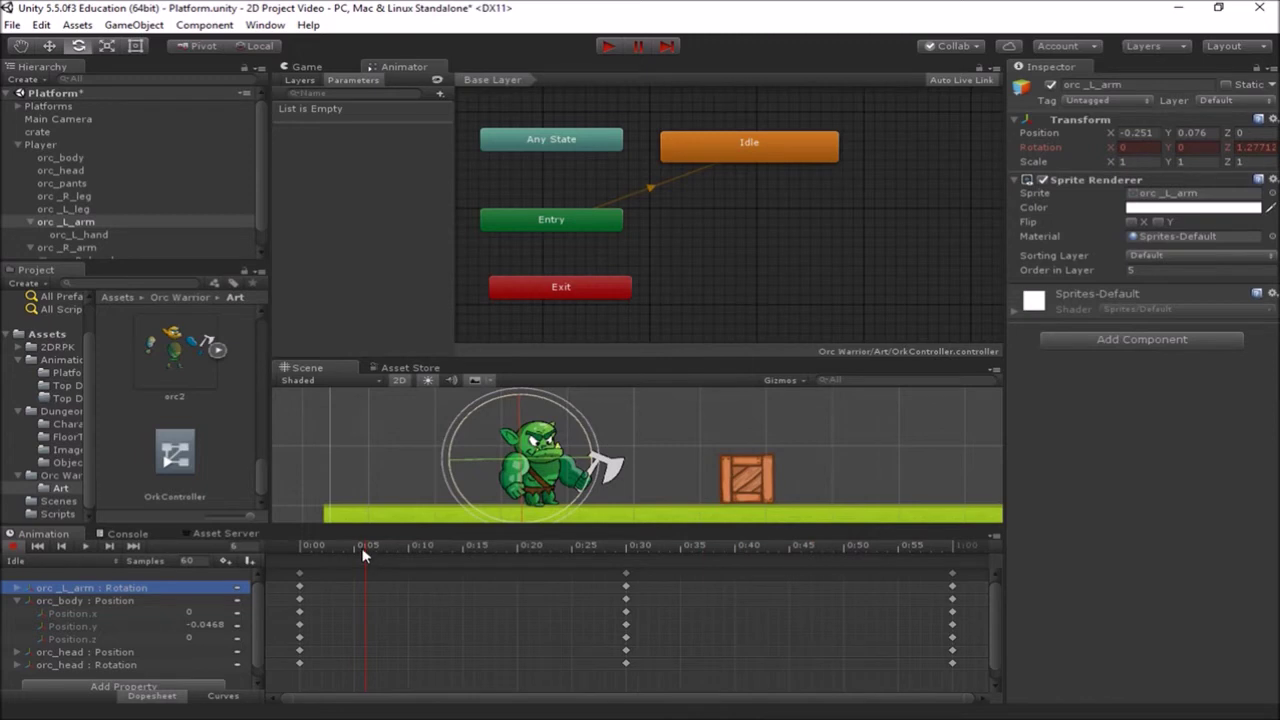
{"action": "left_click_drag", "start_coordinate": [382, 549], "coordinate": [625, 567]}
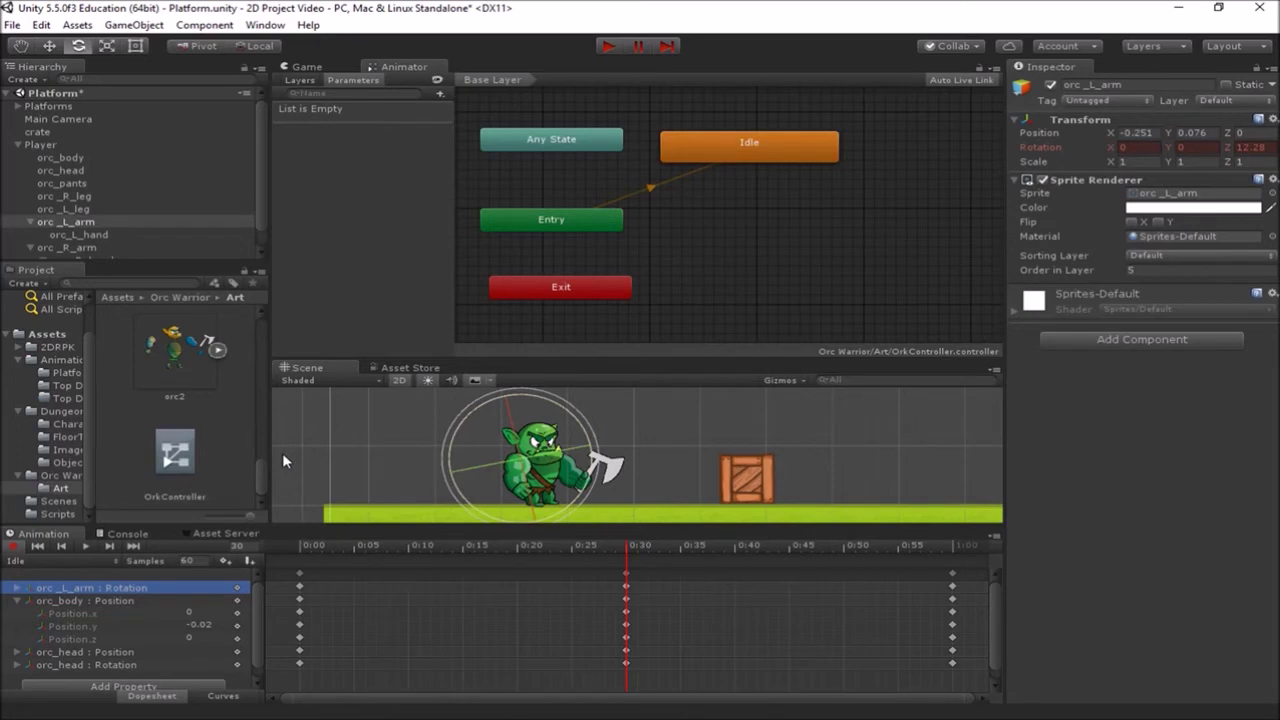
Add the orc _R_arm Transform Rotation property to the Idle clip and select orc _R_arm
{"action": "scroll", "coordinate": [108, 592], "scroll_direction": "down", "scroll_amount": 1}
{"action": "left_click", "coordinate": [146, 675]}
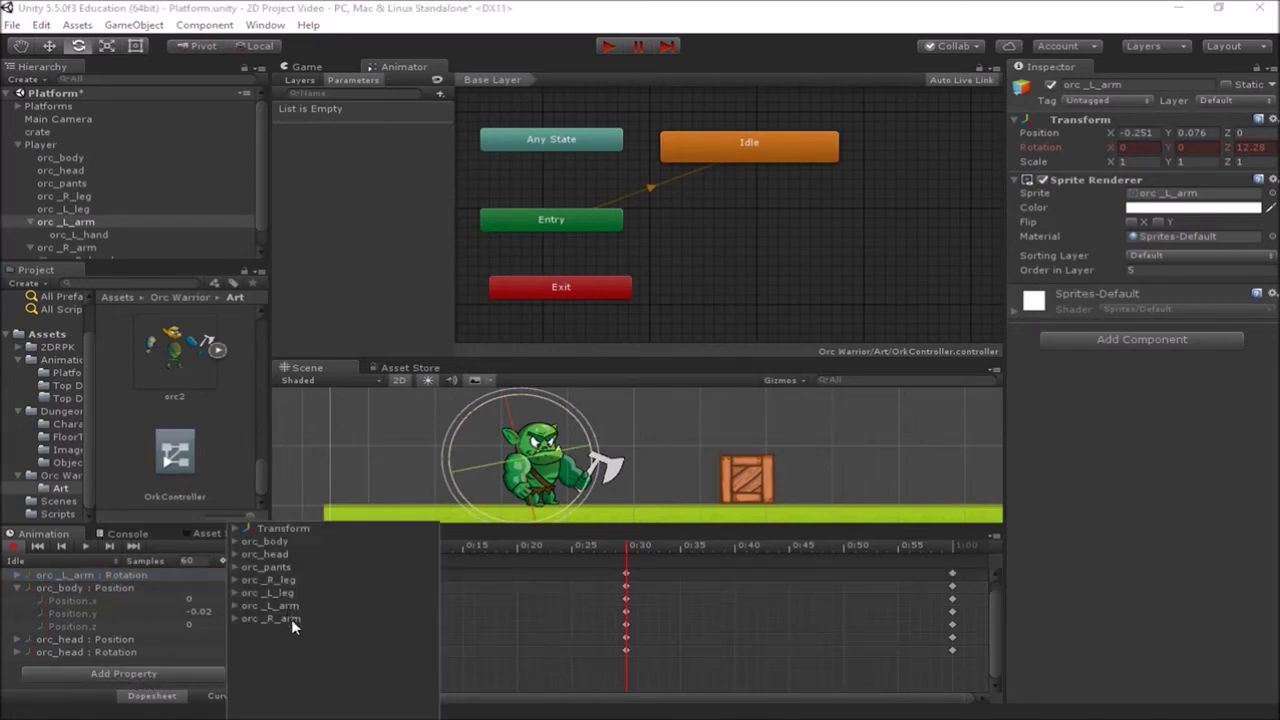
{"action": "left_click", "coordinate": [234, 618]}
{"action": "left_click", "coordinate": [250, 645]}
{"action": "left_click", "coordinate": [429, 669]}
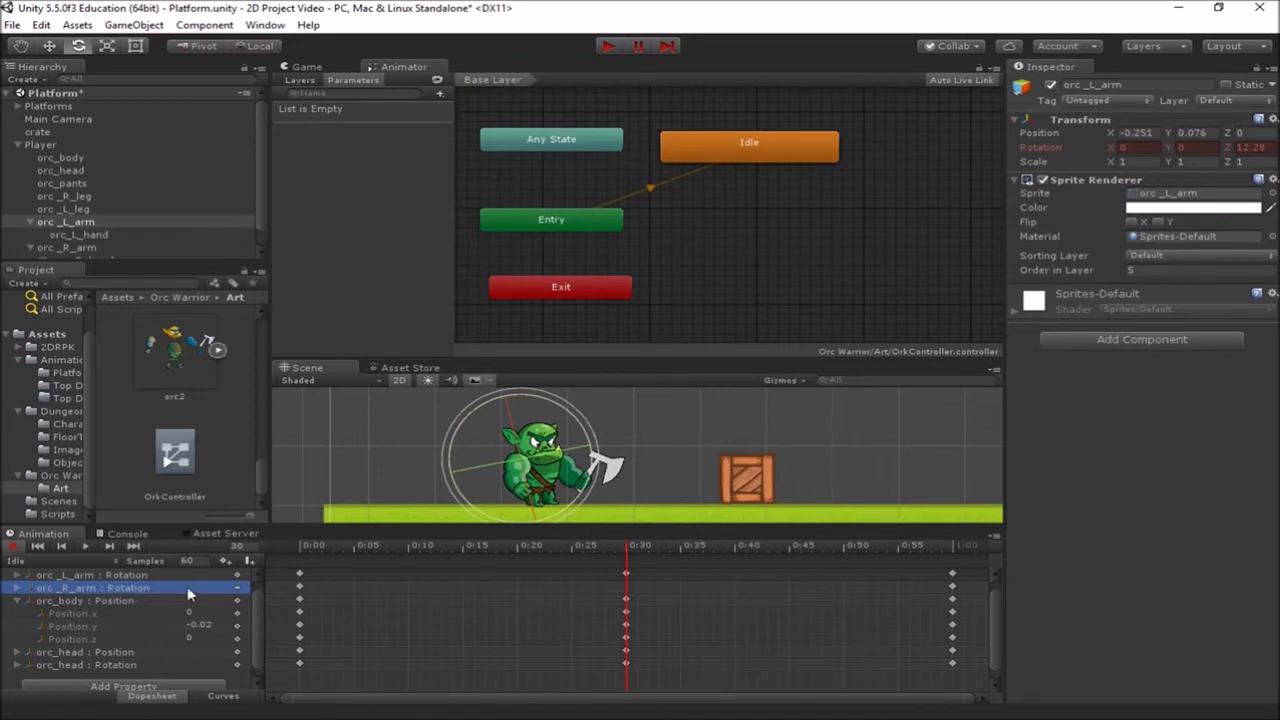
{"action": "left_click", "coordinate": [91, 250]}
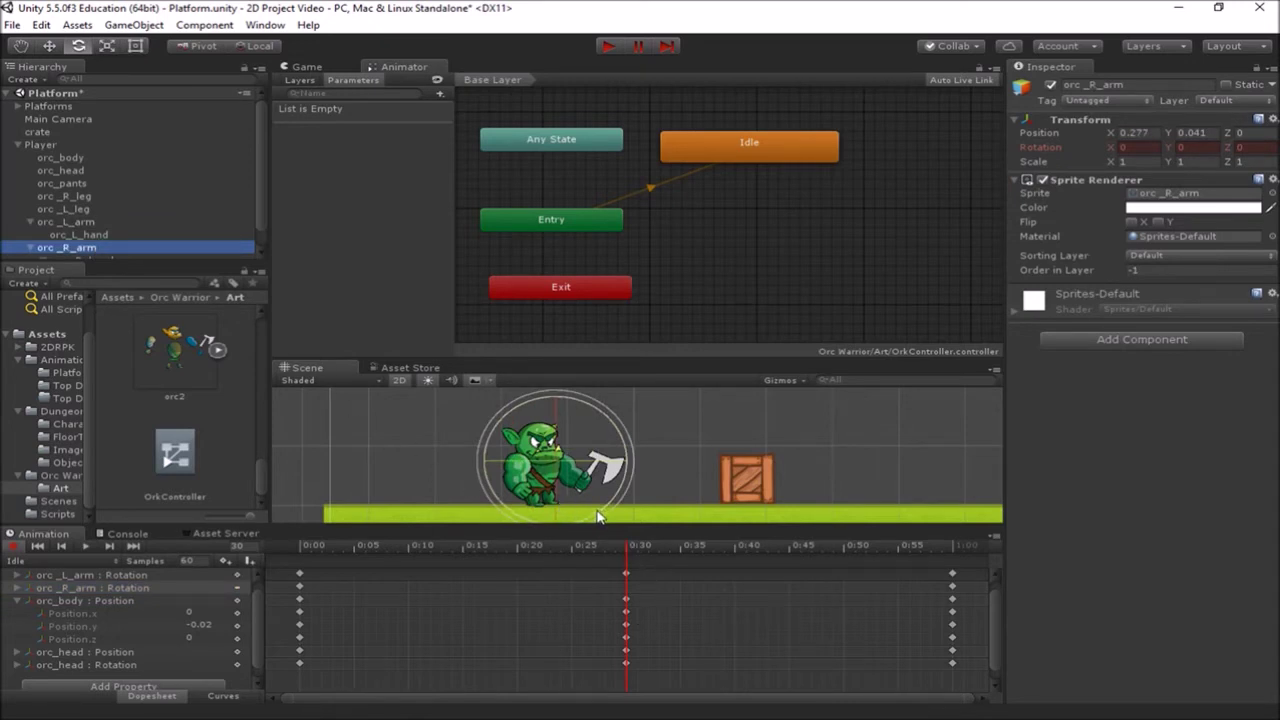
Try rotating orc _R_arm to about 32 degrees on Z at 0:30, preview the clip and return to 0:30
{"action": "left_click_drag", "start_coordinate": [597, 519], "coordinate": [620, 428]}
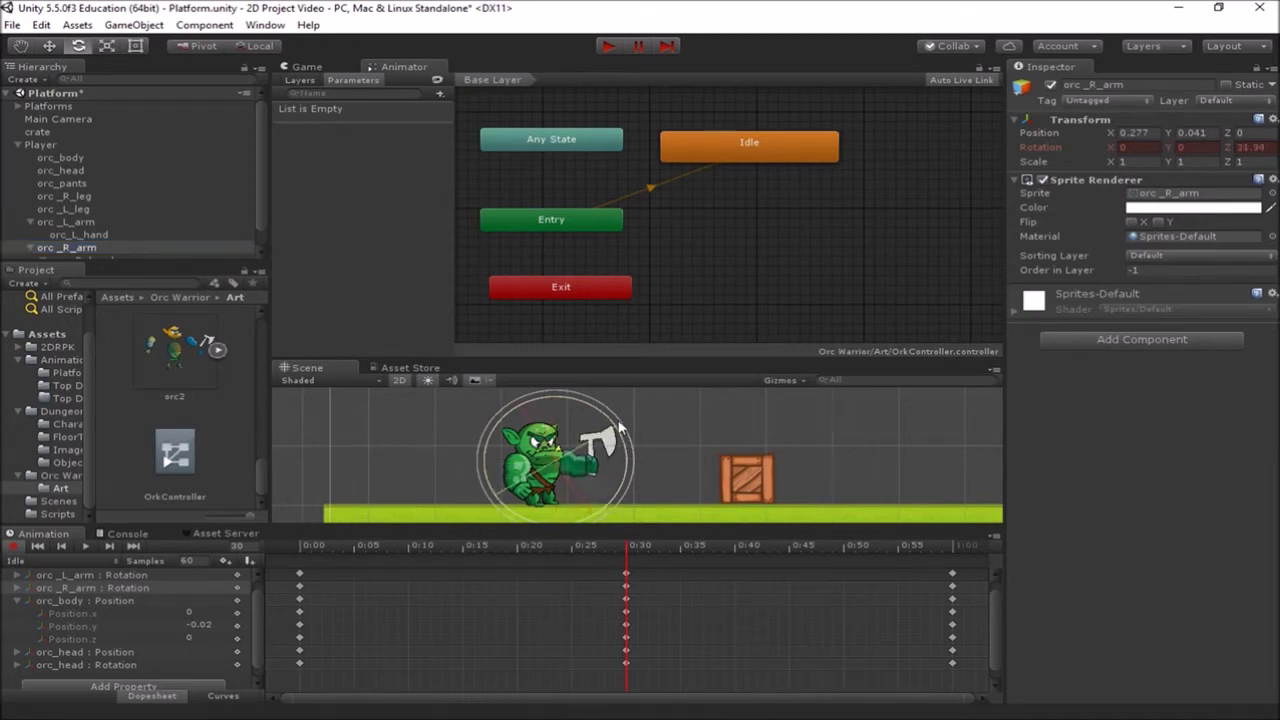
{"action": "left_click", "coordinate": [88, 545]}
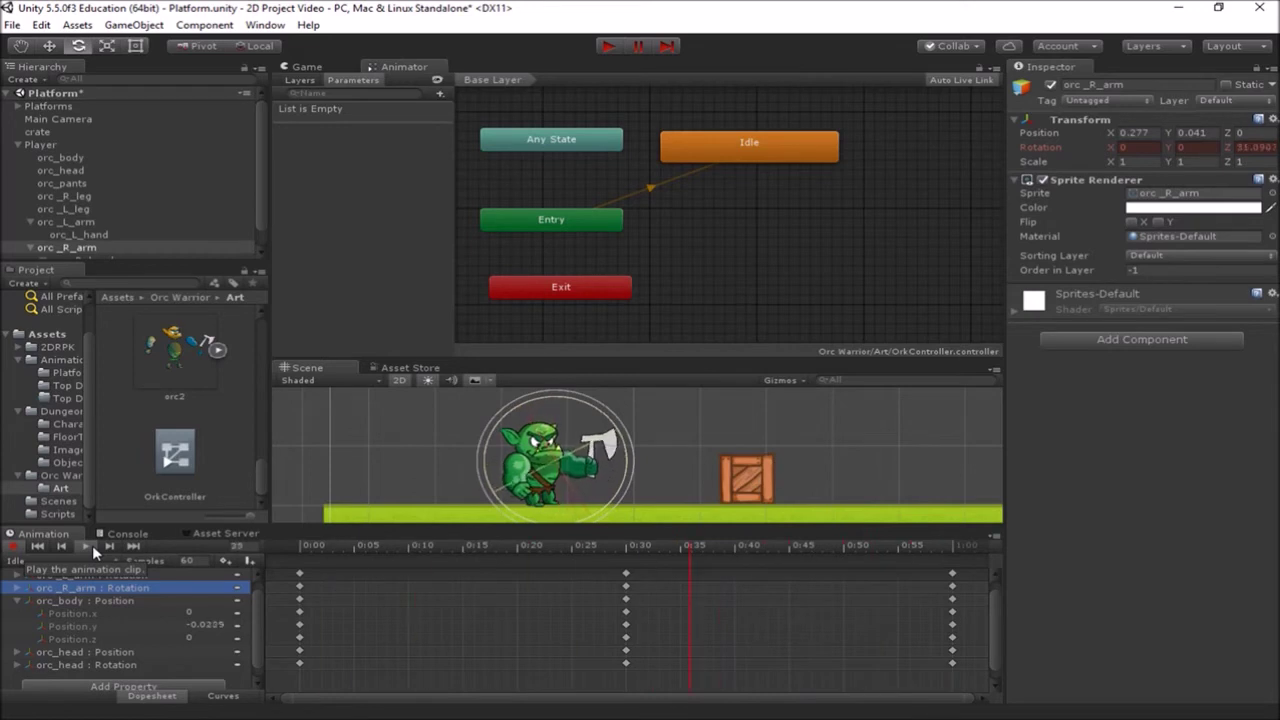
{"action": "left_click", "coordinate": [92, 545]}
{"action": "left_click_drag", "start_coordinate": [594, 549], "coordinate": [620, 549]}
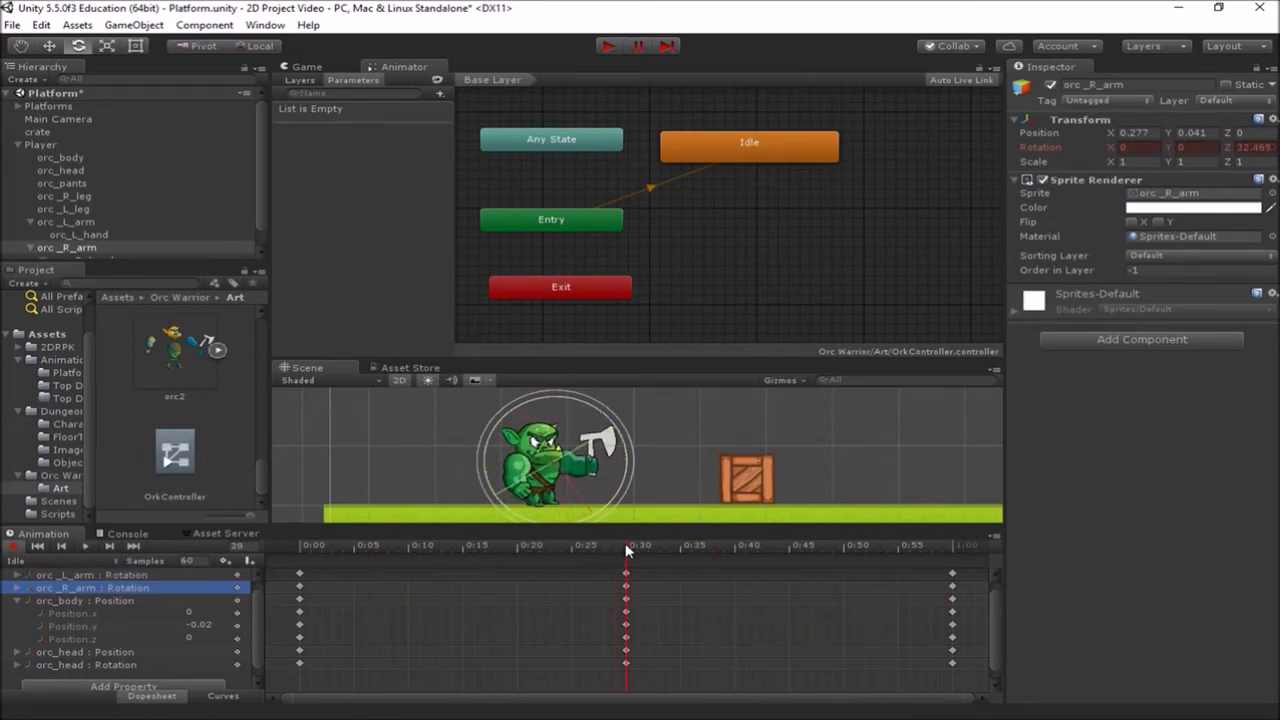
Try reducing orc _R_arm's Z rotation to about 21.8 degrees at 0:30, preview the clip and return to 0:30
{"action": "left_click_drag", "start_coordinate": [607, 500], "coordinate": [590, 518]}
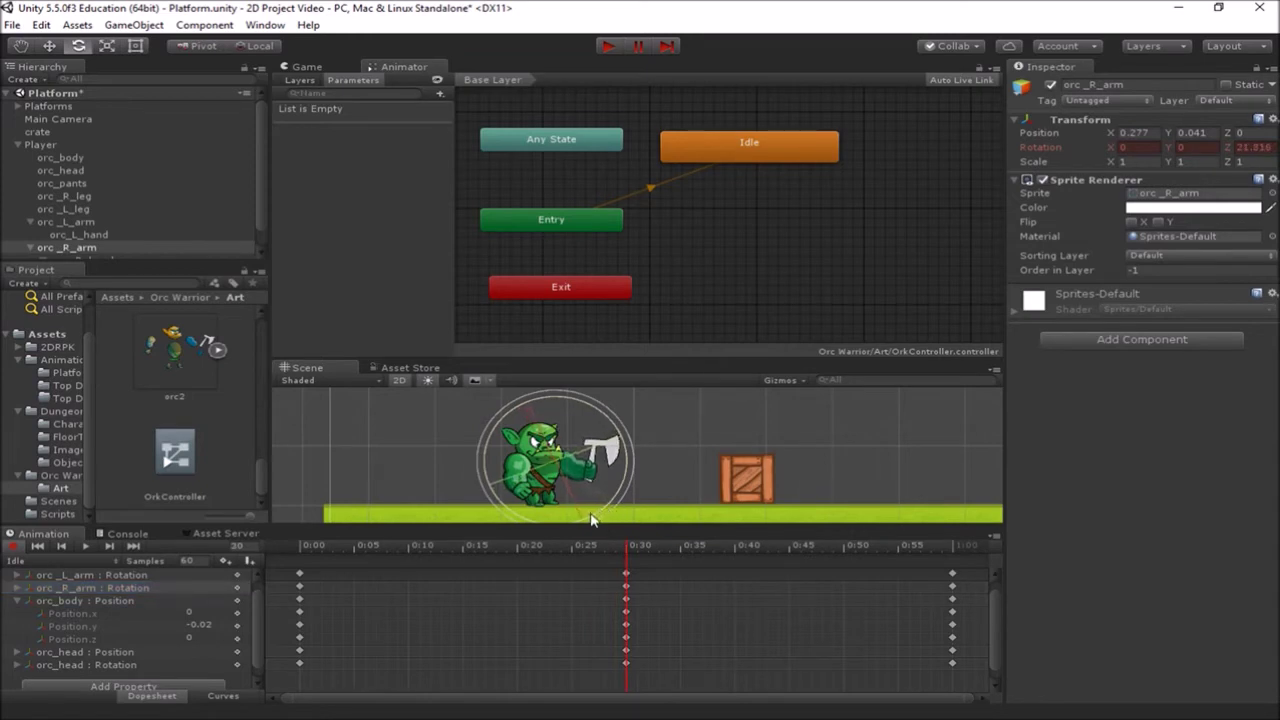
{"action": "left_click", "coordinate": [87, 546]}
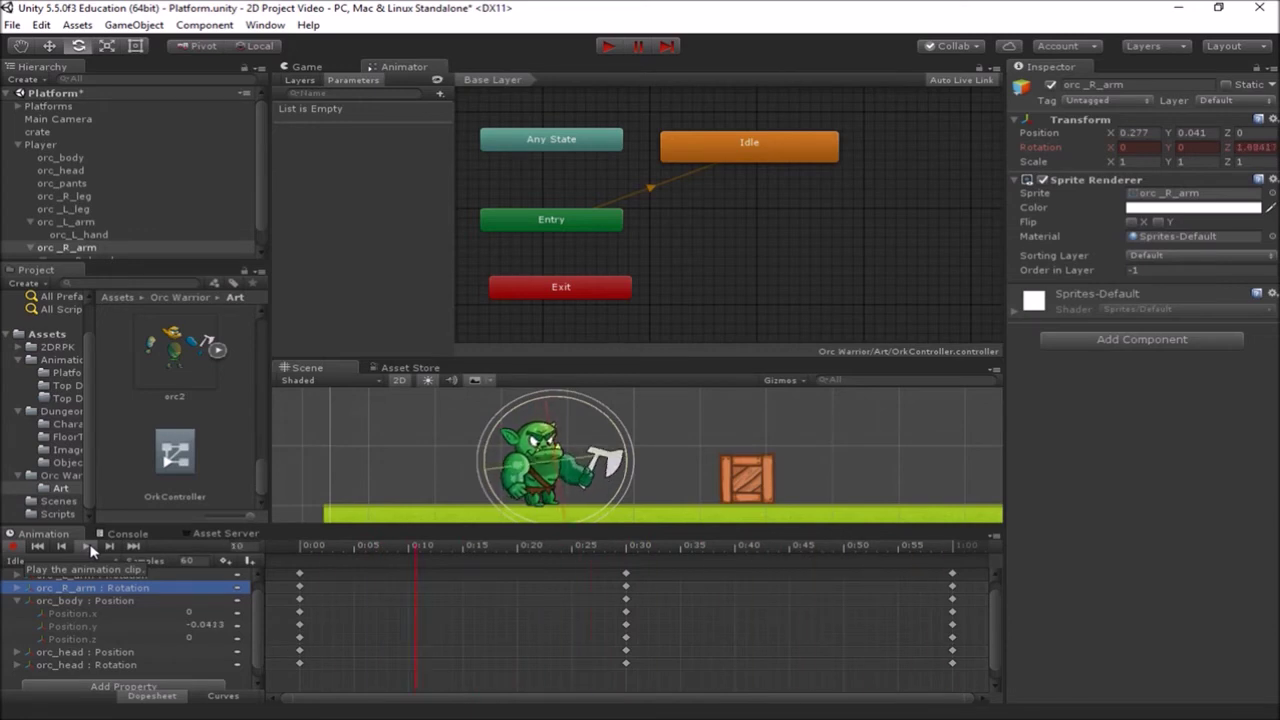
{"action": "mouse_move", "coordinate": [640, 545]}
{"action": "left_mouse_down"}
{"action": "mouse_move", "coordinate": [750, 545]}
{"action": "mouse_move", "coordinate": [626, 545]}
{"action": "left_mouse_up"}
Rotate orc _R_arm to about 14.7 degrees on Z at 0:30, preview the Idle clip and return the playhead to 0:30
{"action": "left_click_drag", "start_coordinate": [624, 490], "coordinate": [618, 505]}
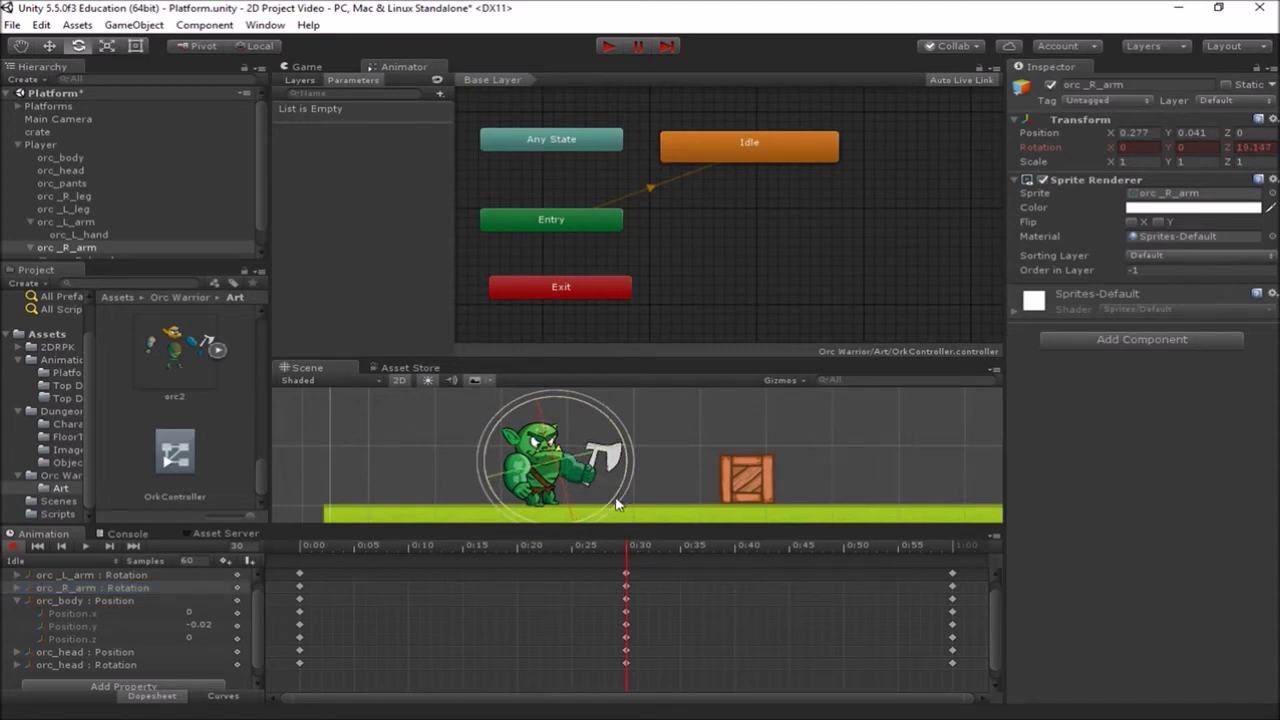
{"action": "left_click", "coordinate": [95, 545]}
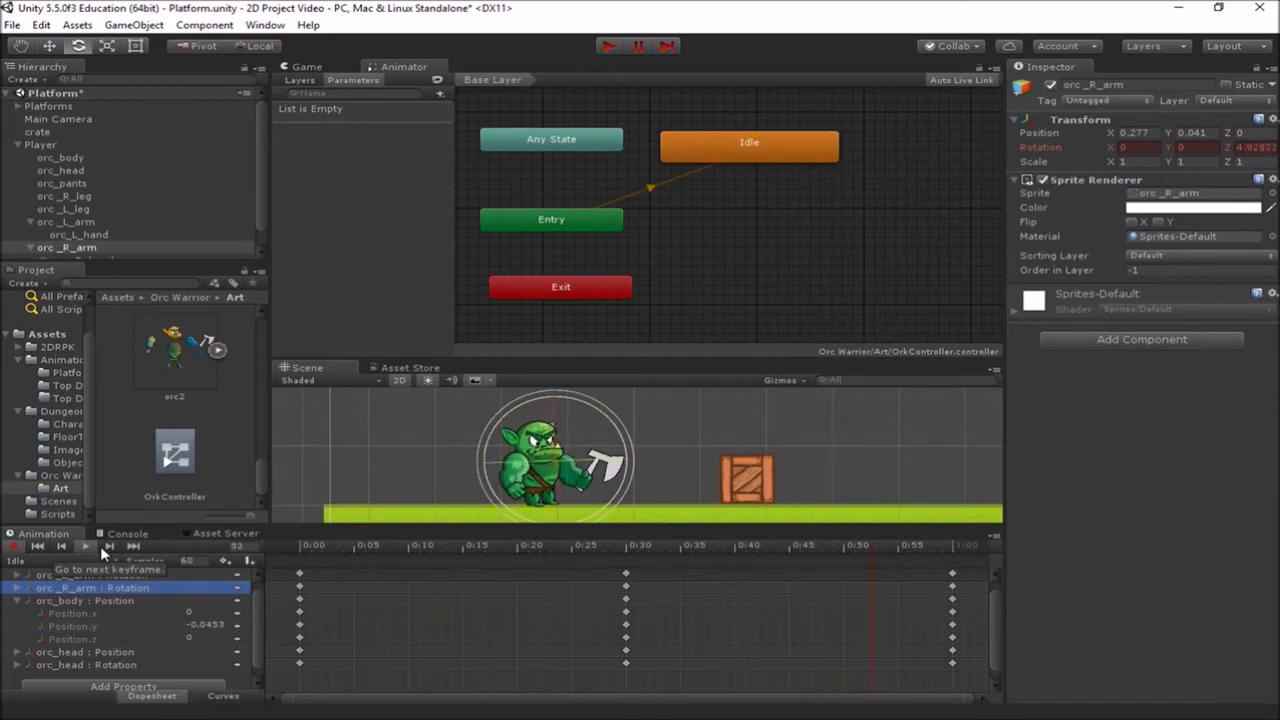
{"action": "left_click", "coordinate": [628, 549]}
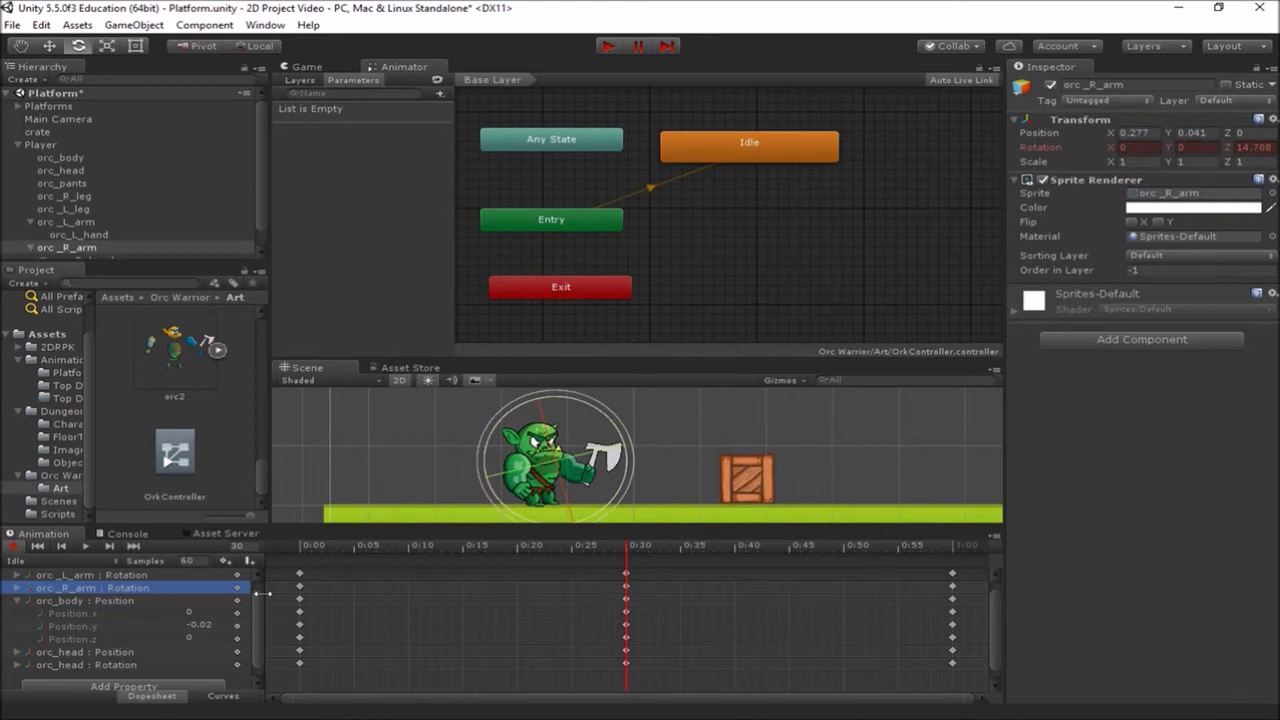
Move the orc_body Position keyframes from 0:30 to 0:28
{"action": "left_click", "coordinate": [120, 600]}
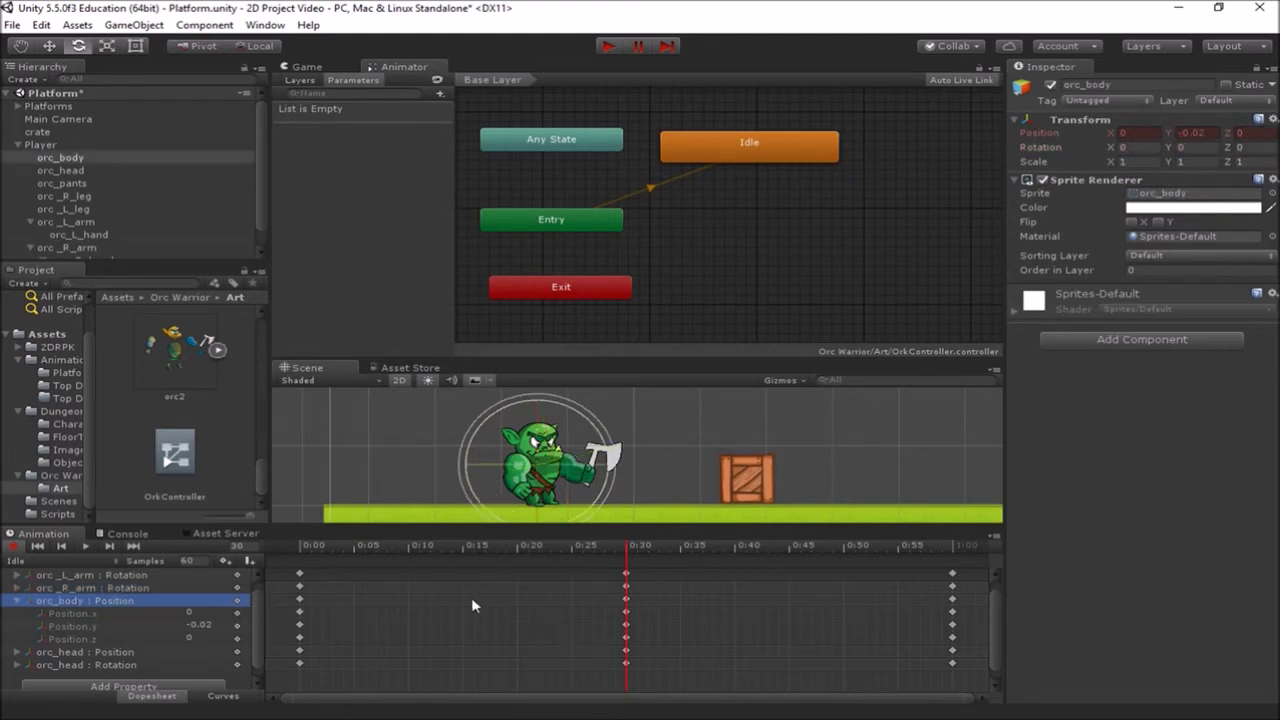
{"action": "left_click", "coordinate": [626, 600]}
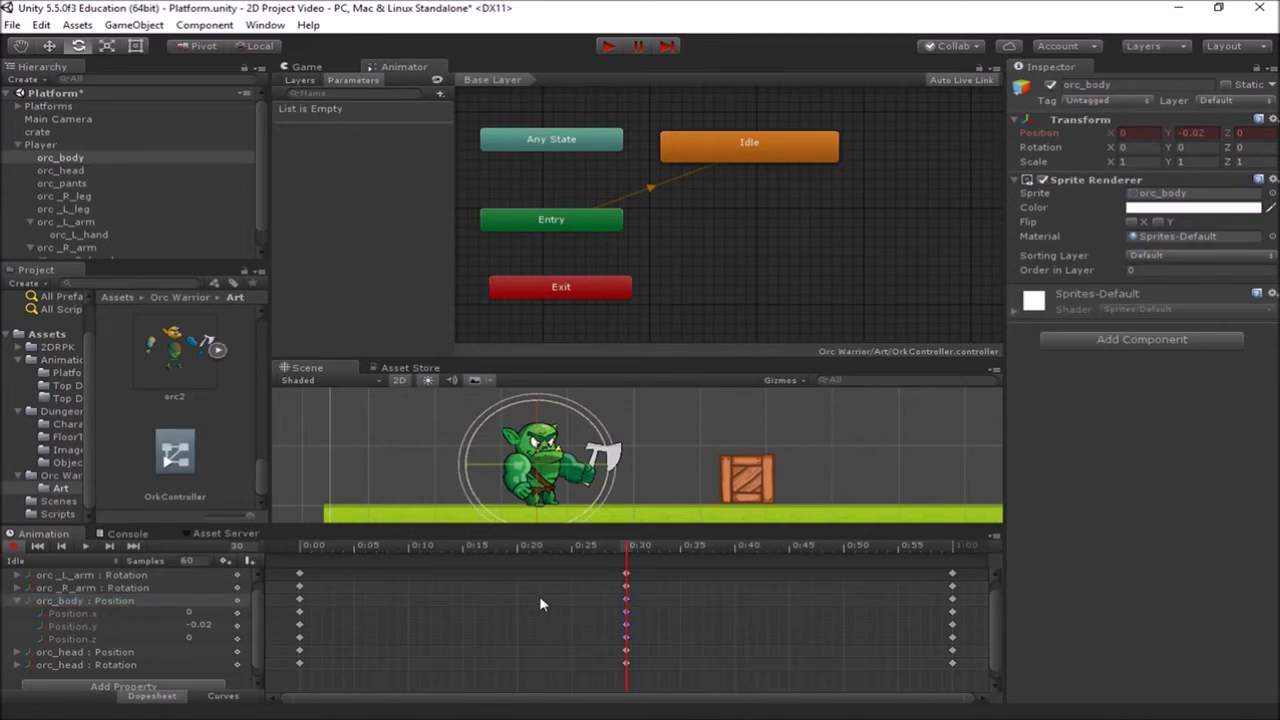
{"action": "left_click_drag", "start_coordinate": [624, 598], "coordinate": [599, 612]}
Offset the middle orc_head keyframes, moving Position from 0:30 to 0:31 and Rotation from 0:30 to 0:29
{"action": "left_click", "coordinate": [135, 652]}
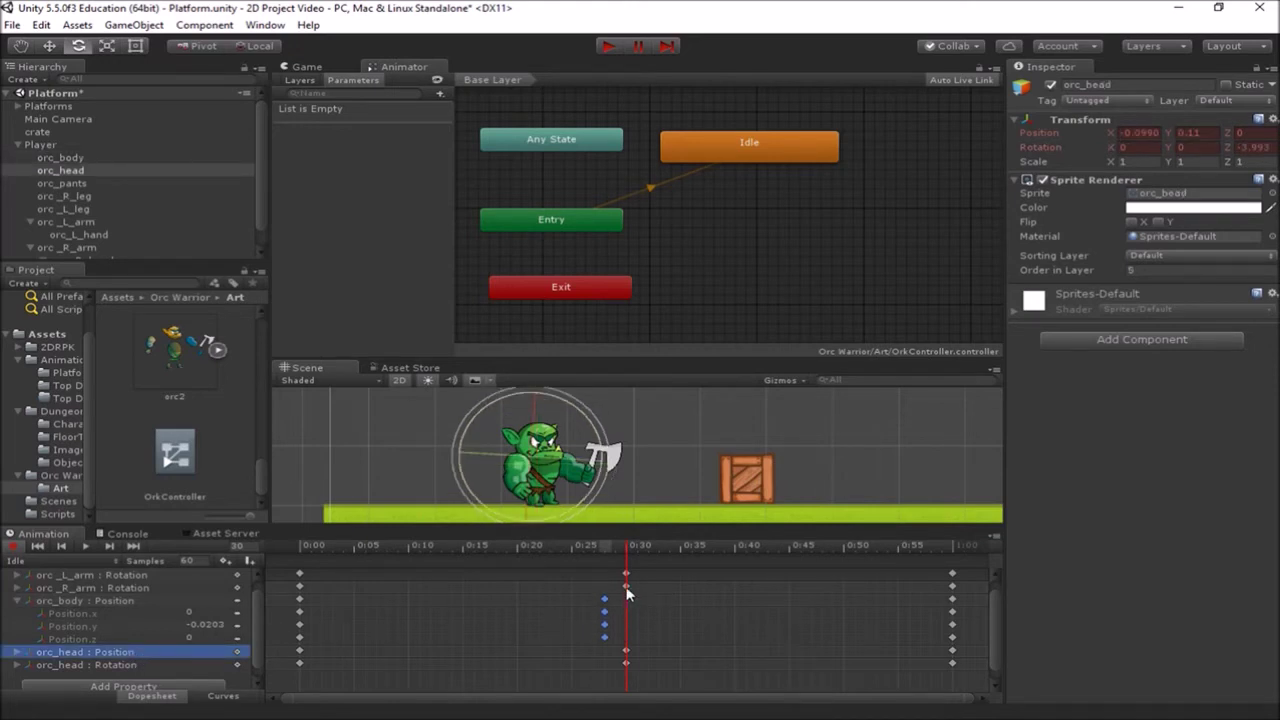
{"action": "left_click_drag", "start_coordinate": [628, 651], "coordinate": [640, 649]}
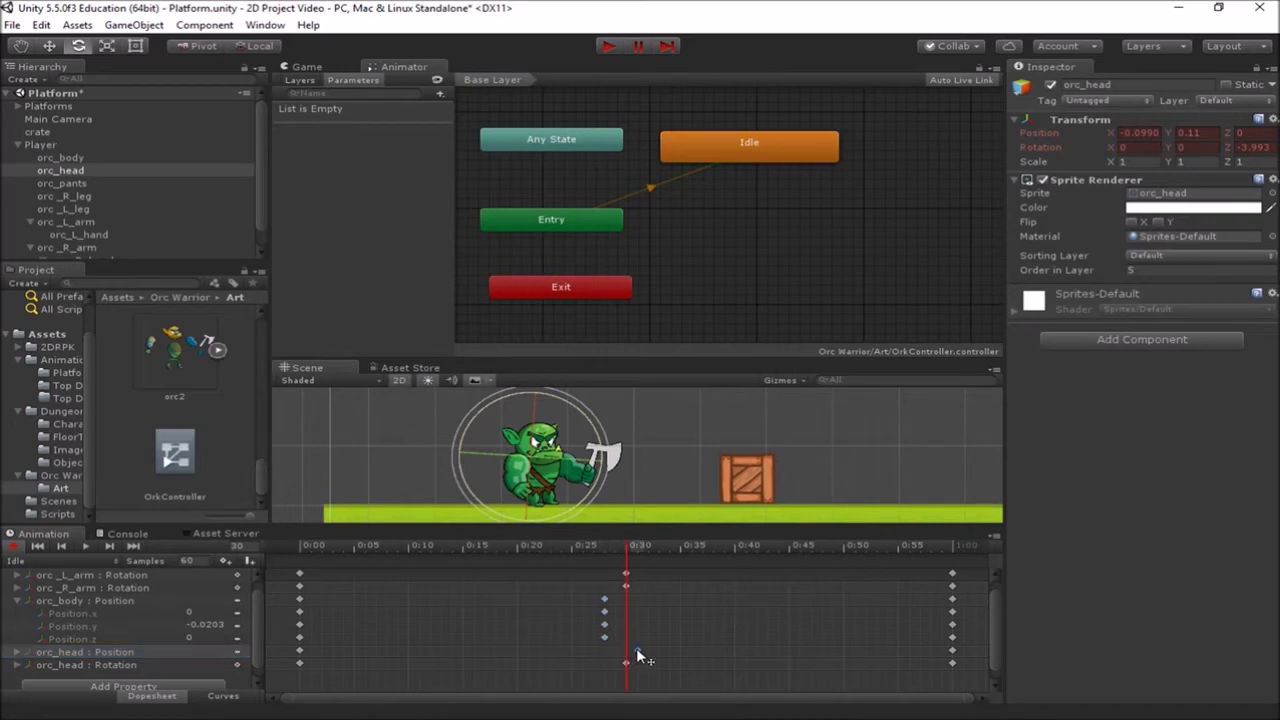
{"action": "left_click", "coordinate": [139, 666]}
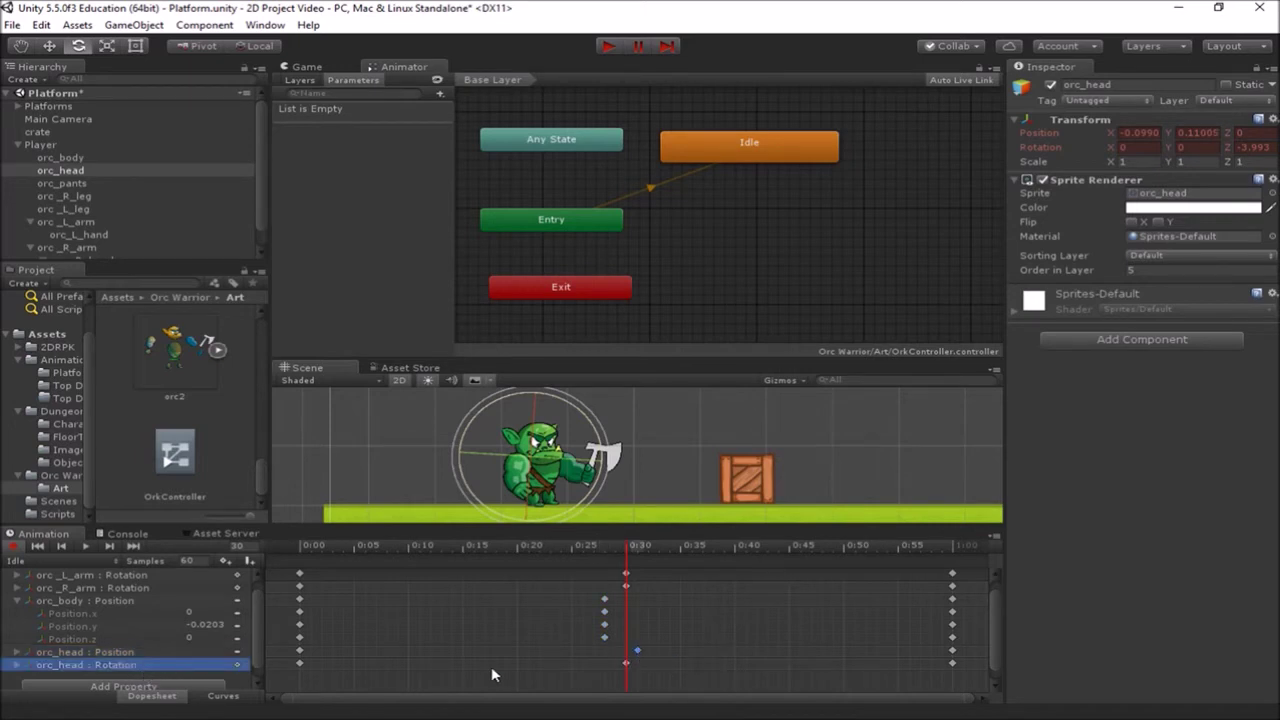
{"action": "left_click", "coordinate": [616, 664]}
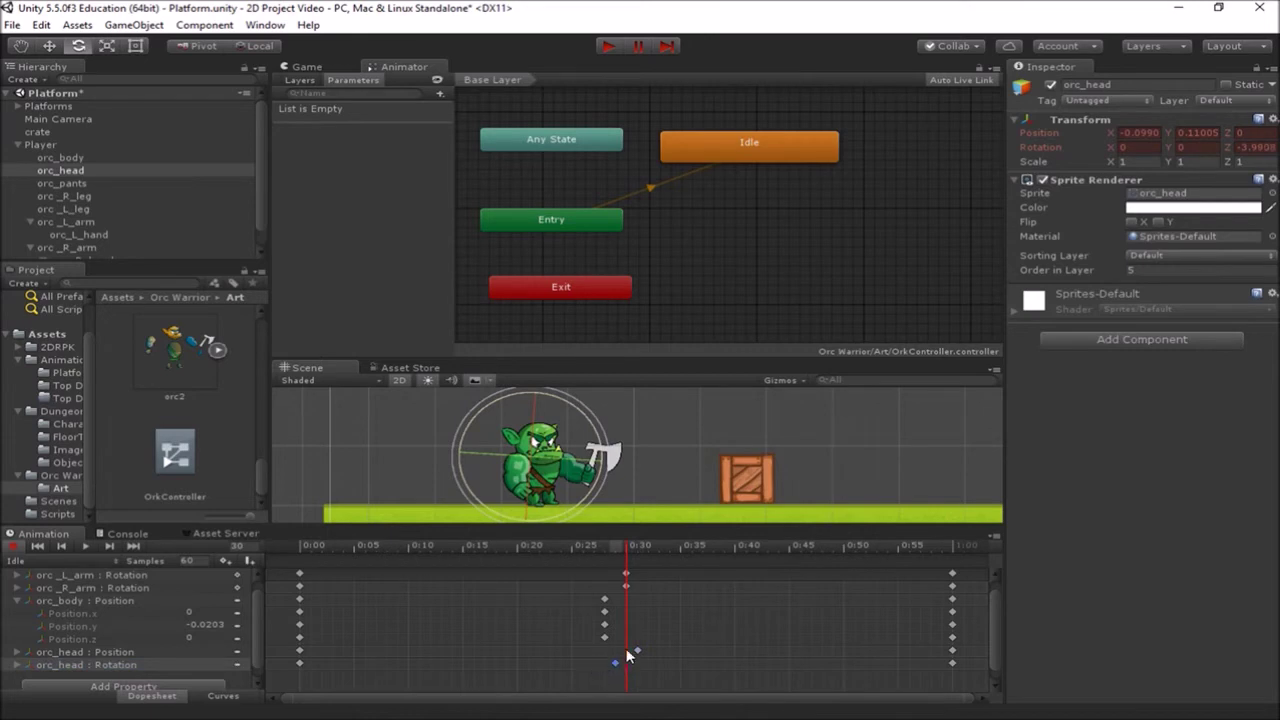
Move the 0:30 Rotation keyframe of orc _R_arm to 0:34 and of orc _L_arm to 0:28, and preview the clip
{"action": "left_click", "coordinate": [627, 587]}
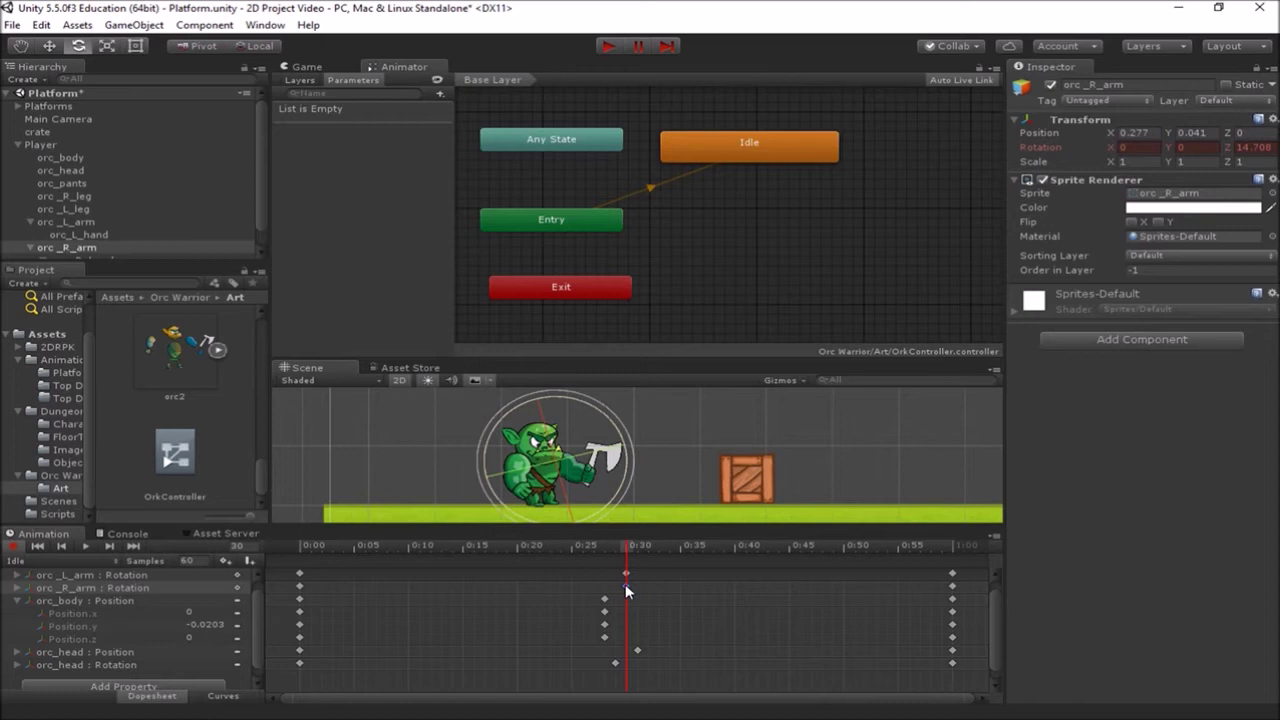
{"action": "left_click_drag", "start_coordinate": [627, 589], "coordinate": [669, 588]}
{"action": "left_click_drag", "start_coordinate": [627, 577], "coordinate": [605, 573]}
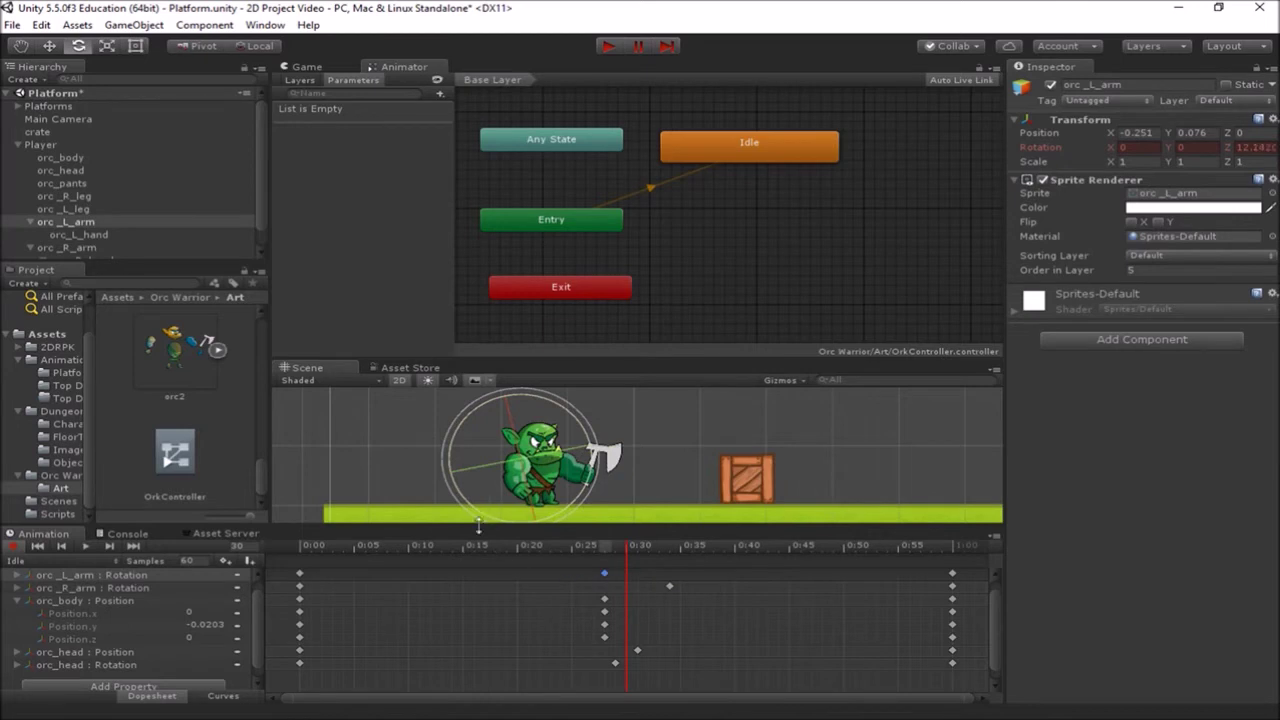
{"action": "left_click", "coordinate": [88, 546]}
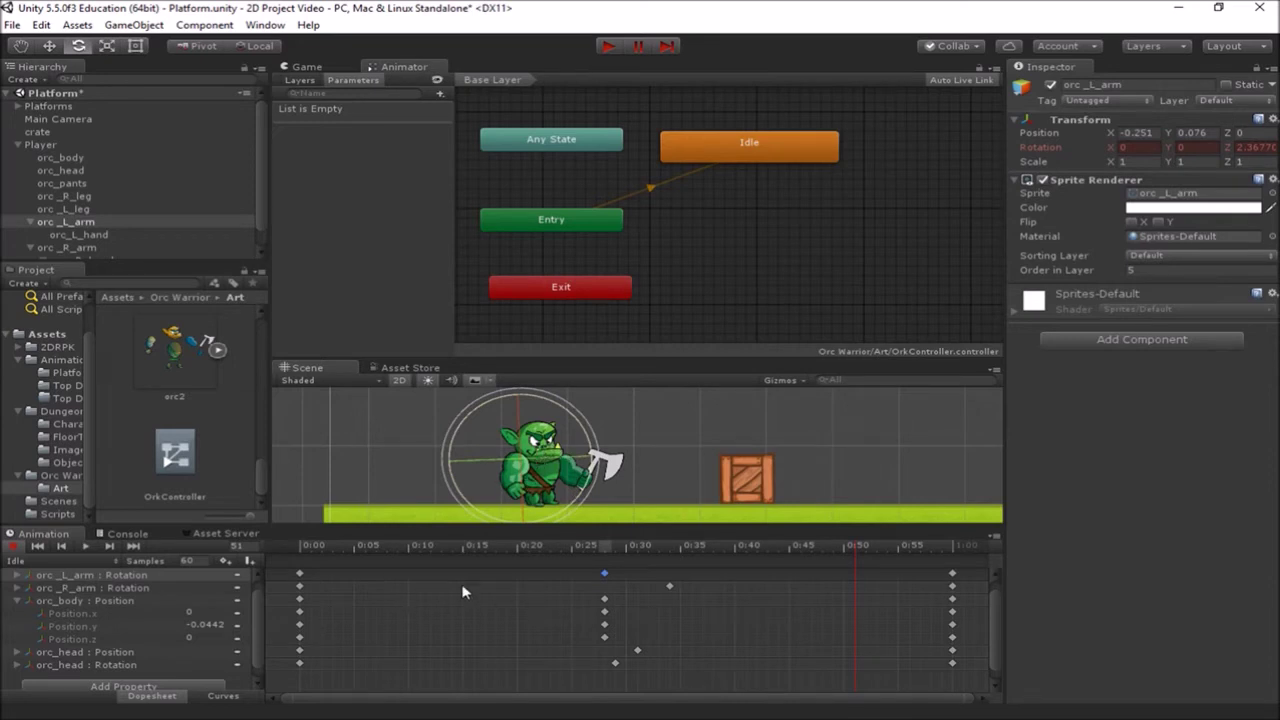
Turn off animation recording, select the Idle state in the Animator and play the scene in the Game view
{"action": "left_click", "coordinate": [12, 546]}
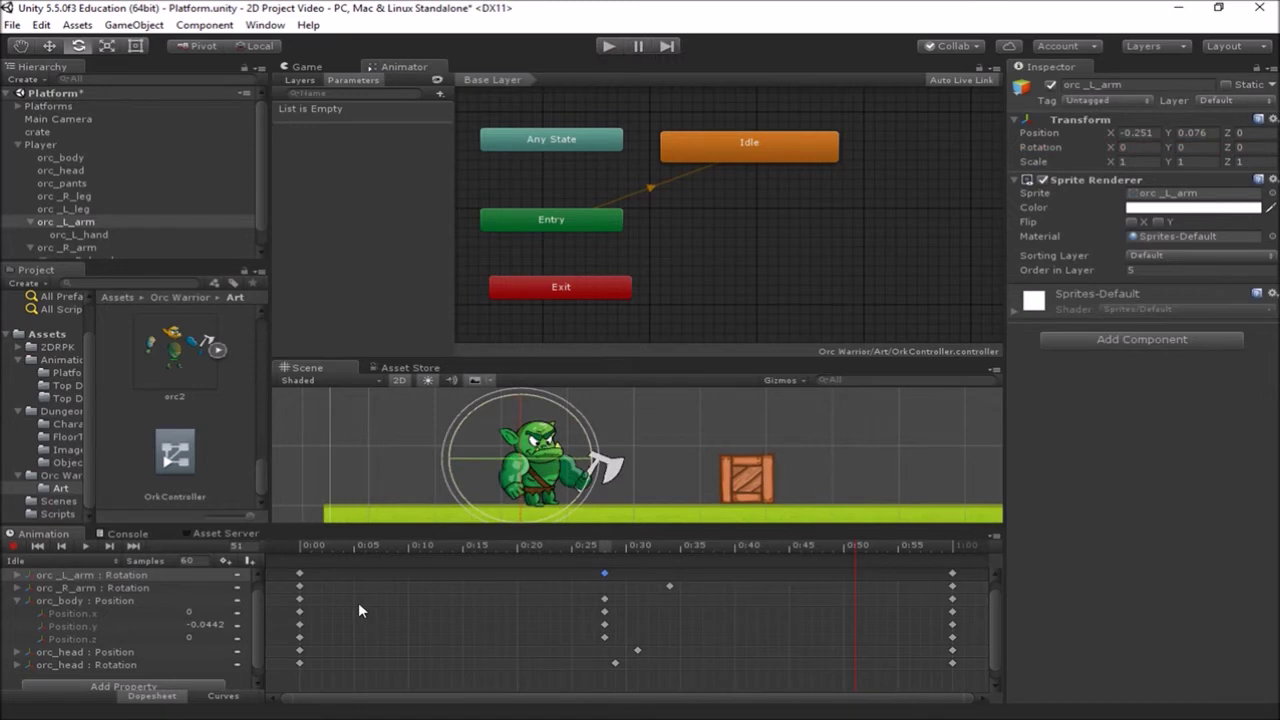
{"action": "left_click_drag", "start_coordinate": [772, 154], "coordinate": [783, 165]}
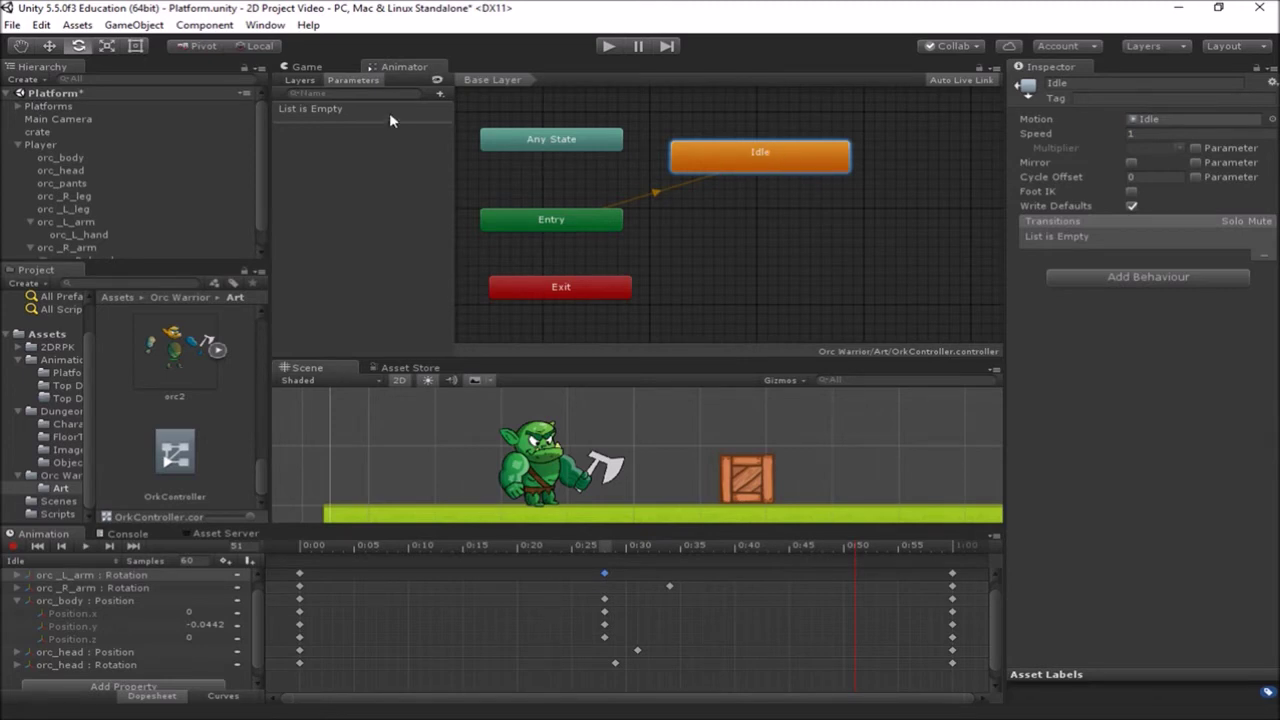
{"action": "left_click", "coordinate": [307, 66]}
{"action": "left_click", "coordinate": [608, 46]}
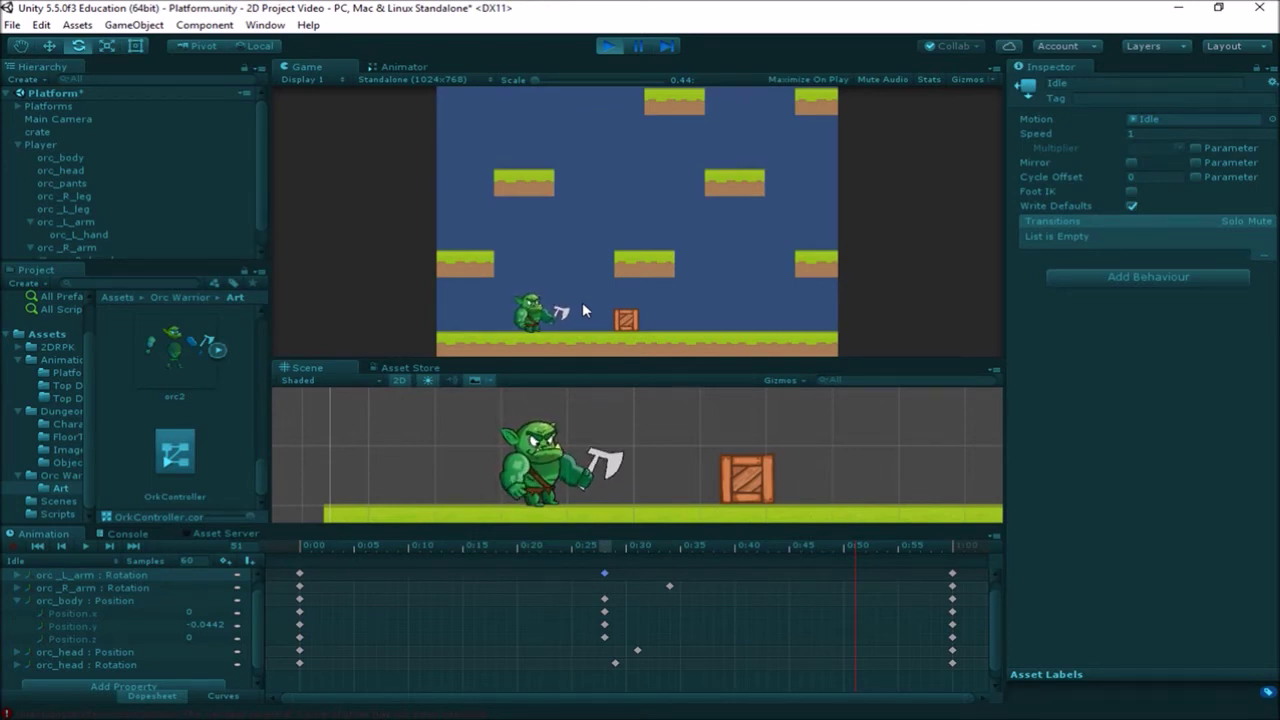
Stop the game preview and create a new animation clip named Jump in the Assets/Animations/Platform folder
{"action": "left_click", "coordinate": [609, 45]}
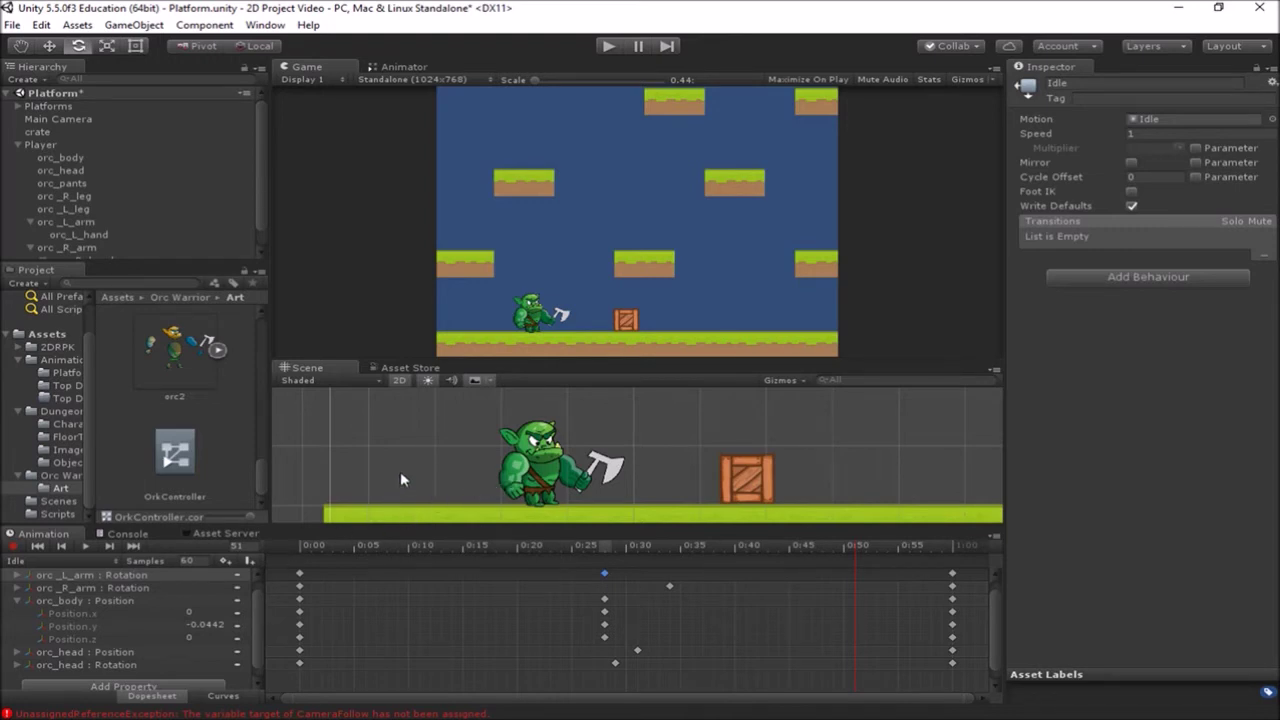
{"action": "left_click_drag", "start_coordinate": [854, 545], "coordinate": [627, 545]}
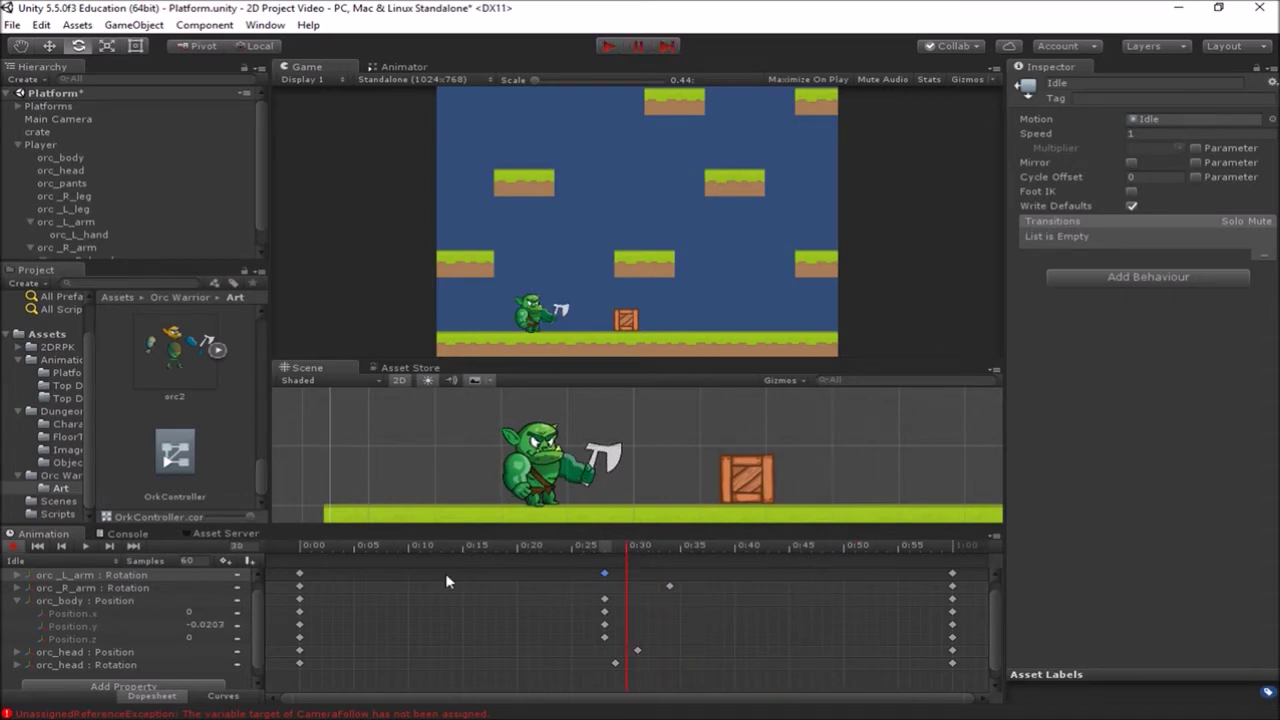
{"action": "left_click", "coordinate": [61, 560]}
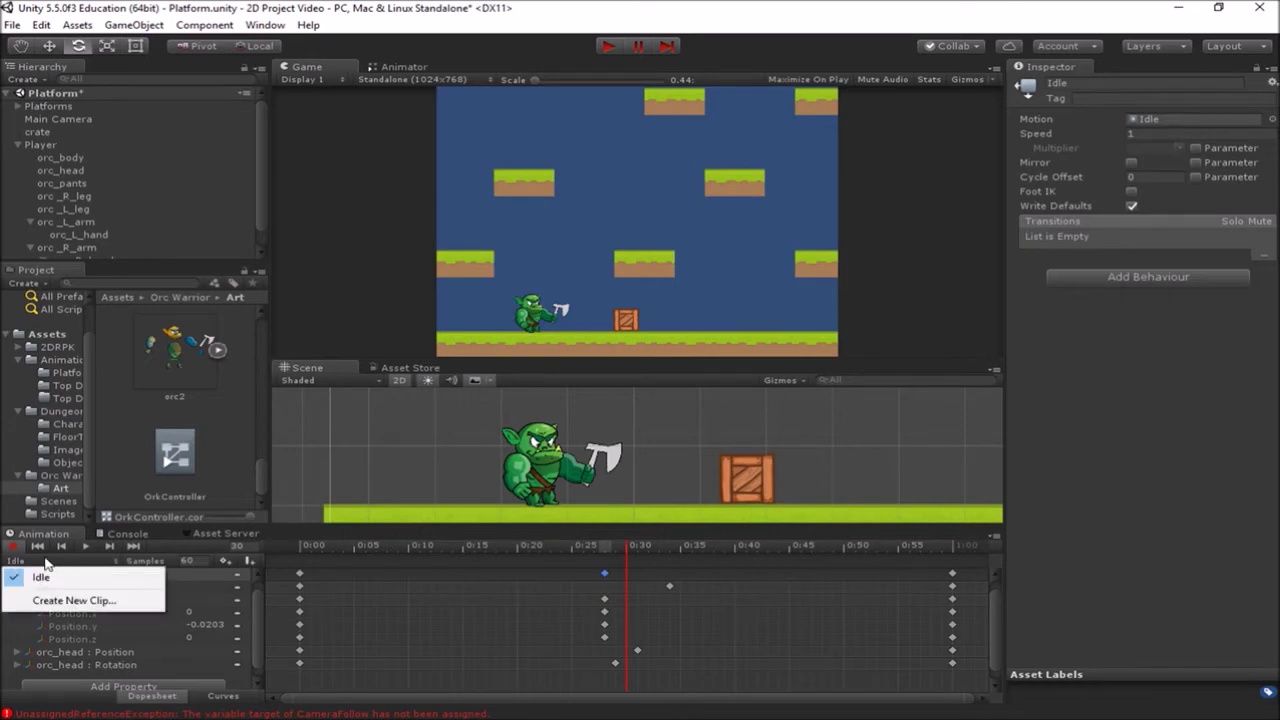
{"action": "left_click", "coordinate": [76, 600]}
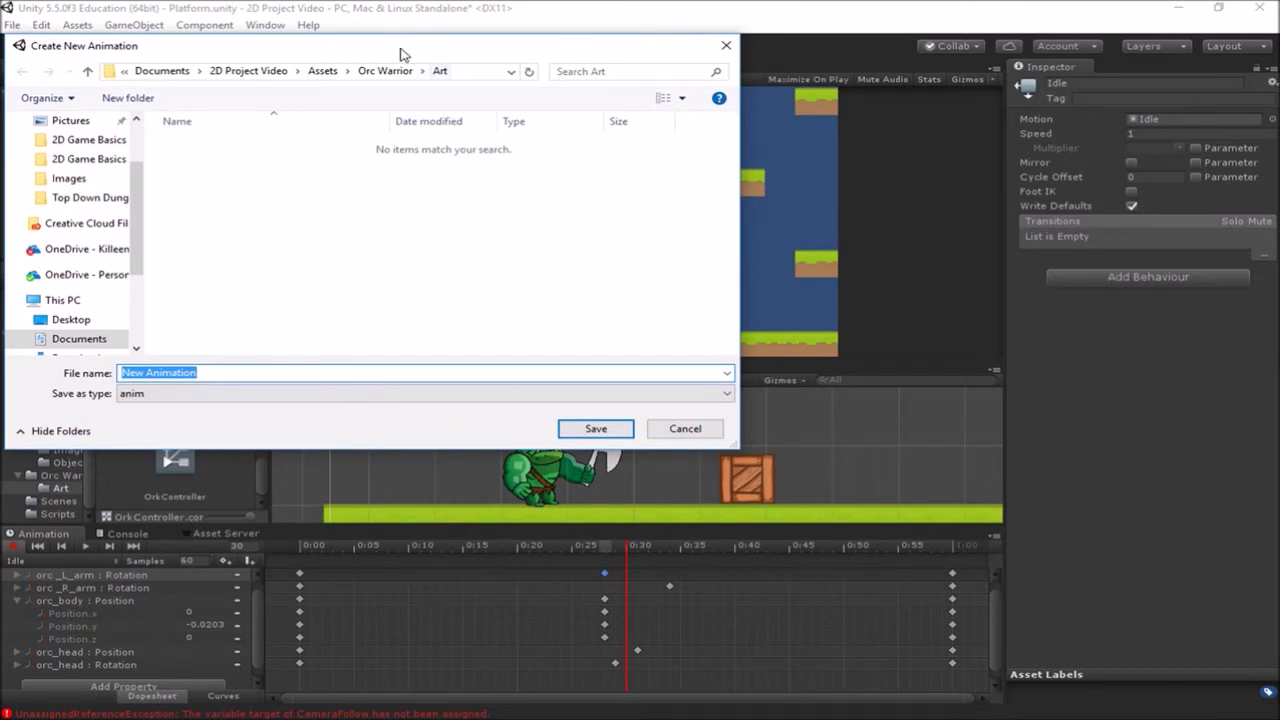
{"action": "left_click", "coordinate": [322, 71]}
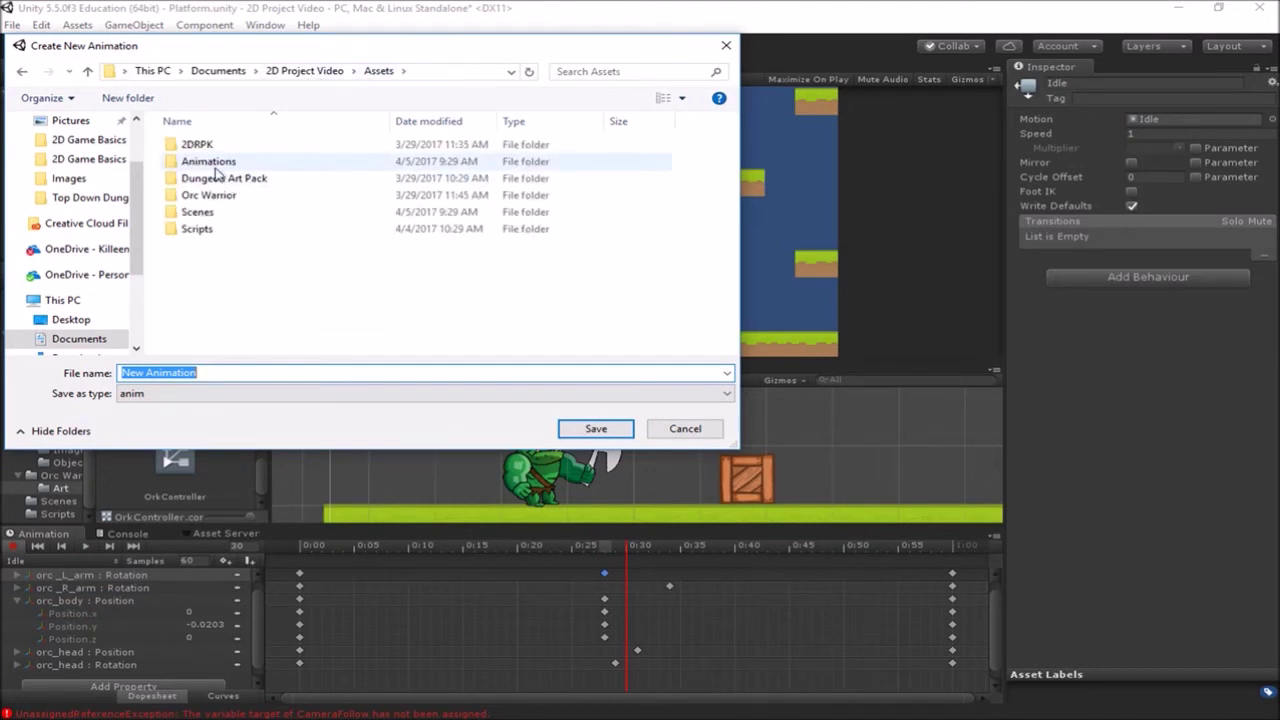
{"action": "double_click", "coordinate": [212, 161]}
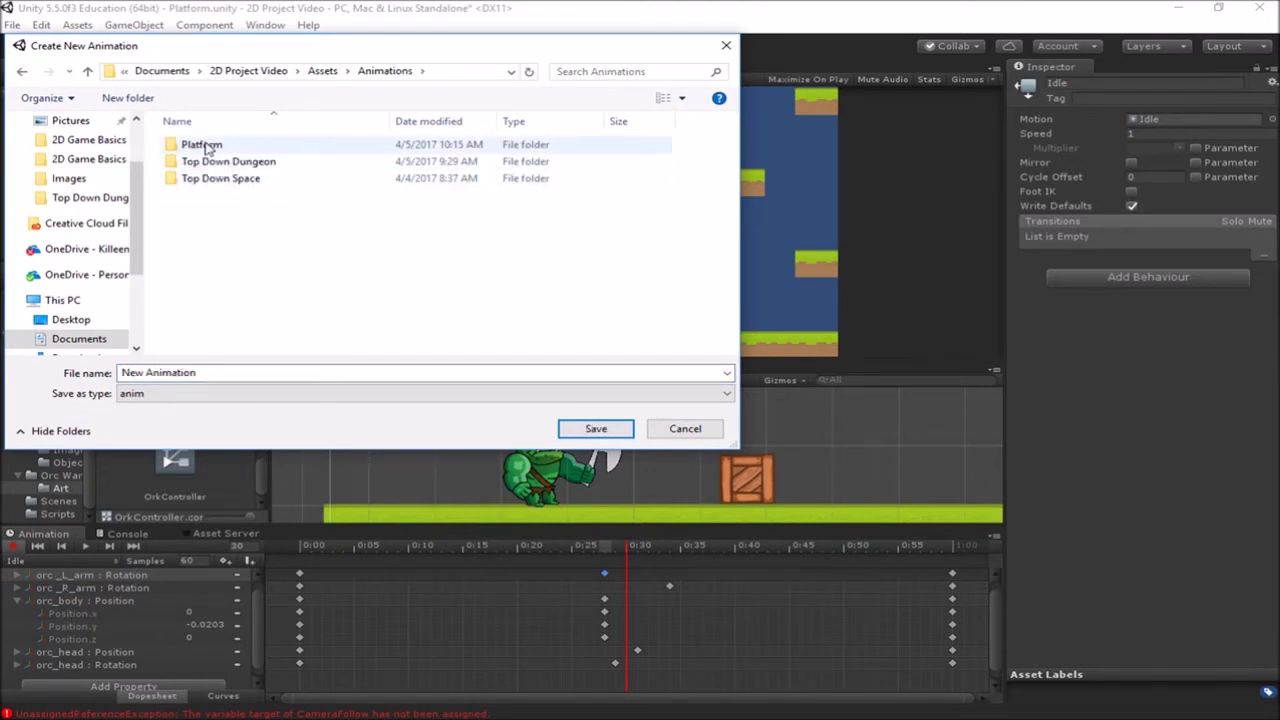
{"action": "double_click", "coordinate": [207, 148]}
{"action": "left_click", "coordinate": [207, 373]}
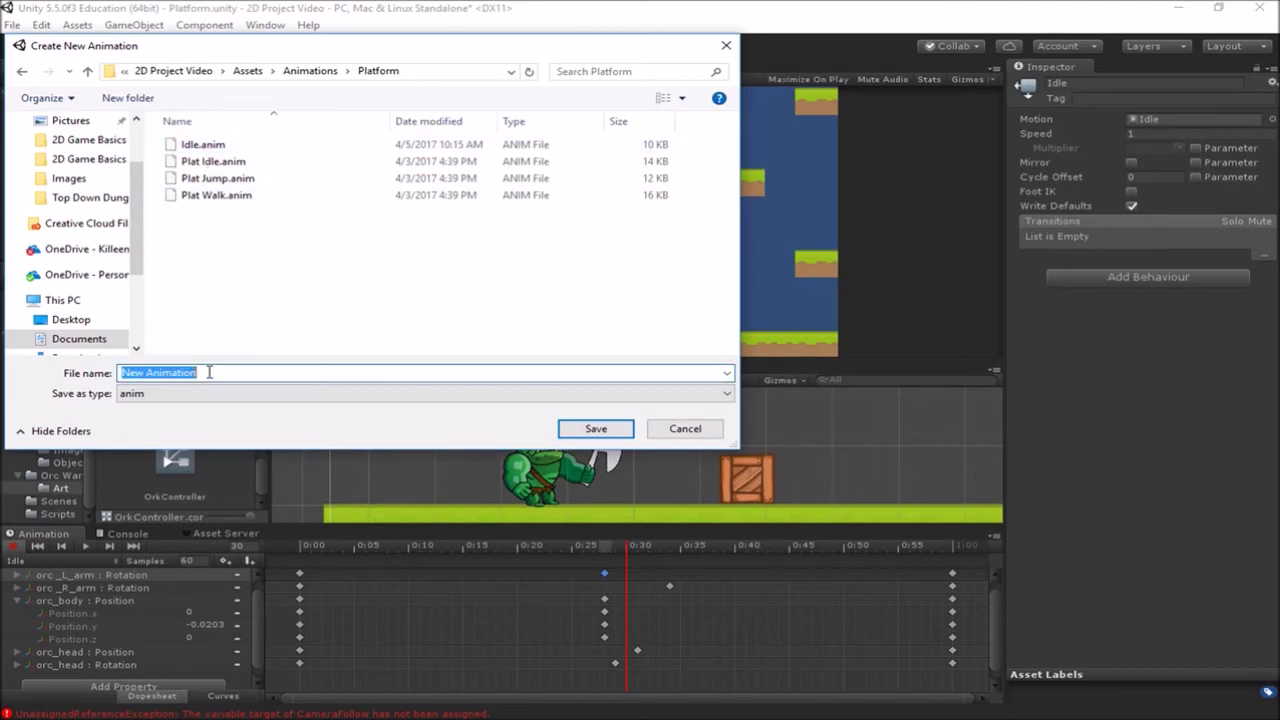
{"action": "type", "text": "Jump"}
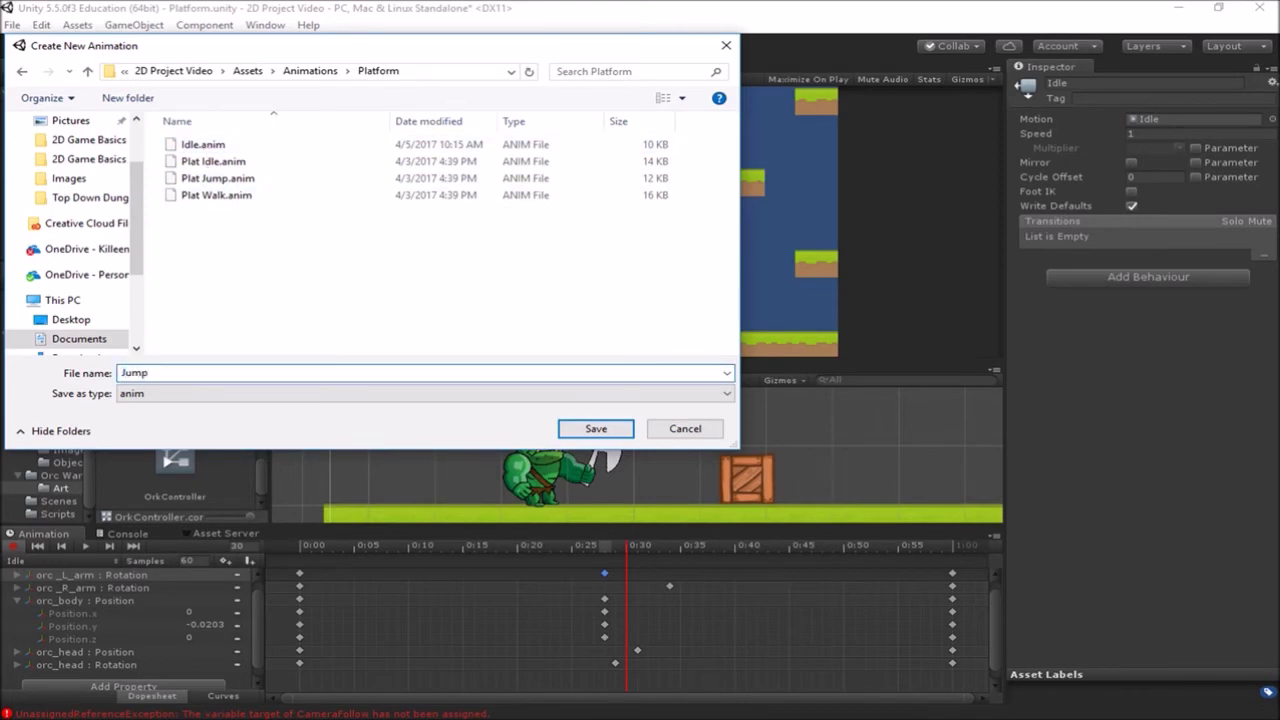
{"action": "key", "text": "Return"}
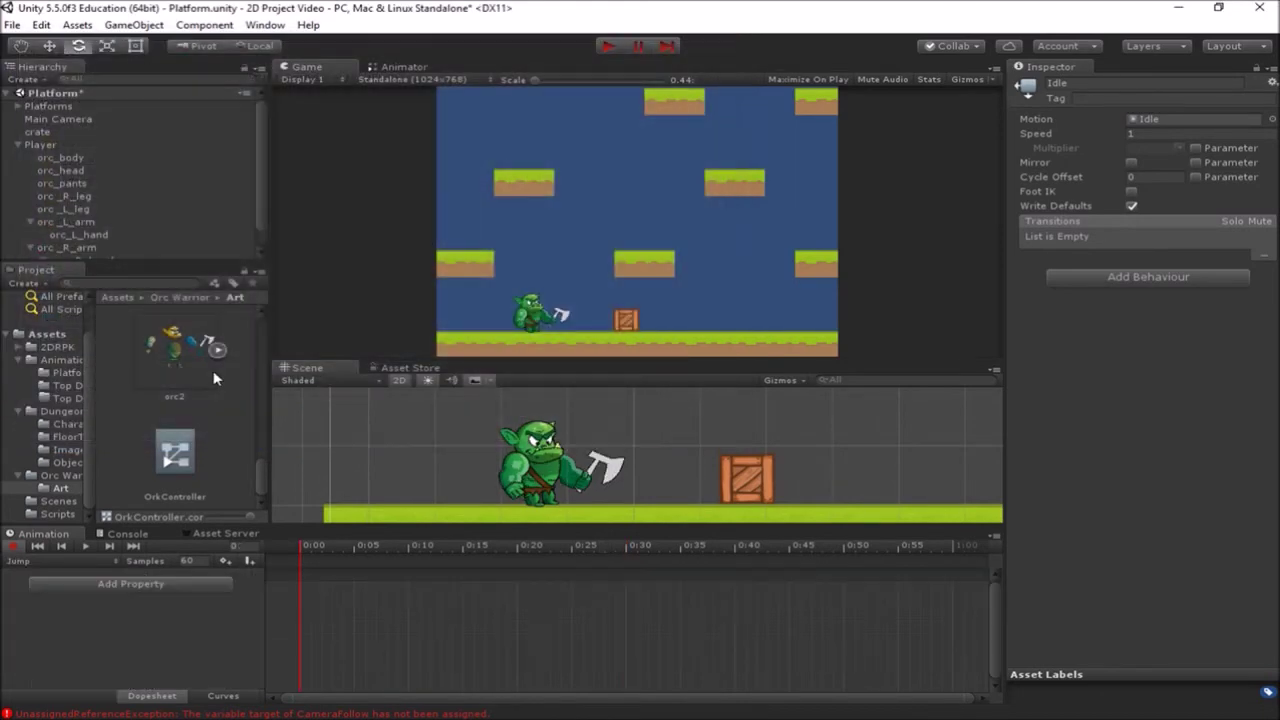
Place the Jump state directly below Idle in the Animator graph
{"action": "left_click", "coordinate": [377, 66]}
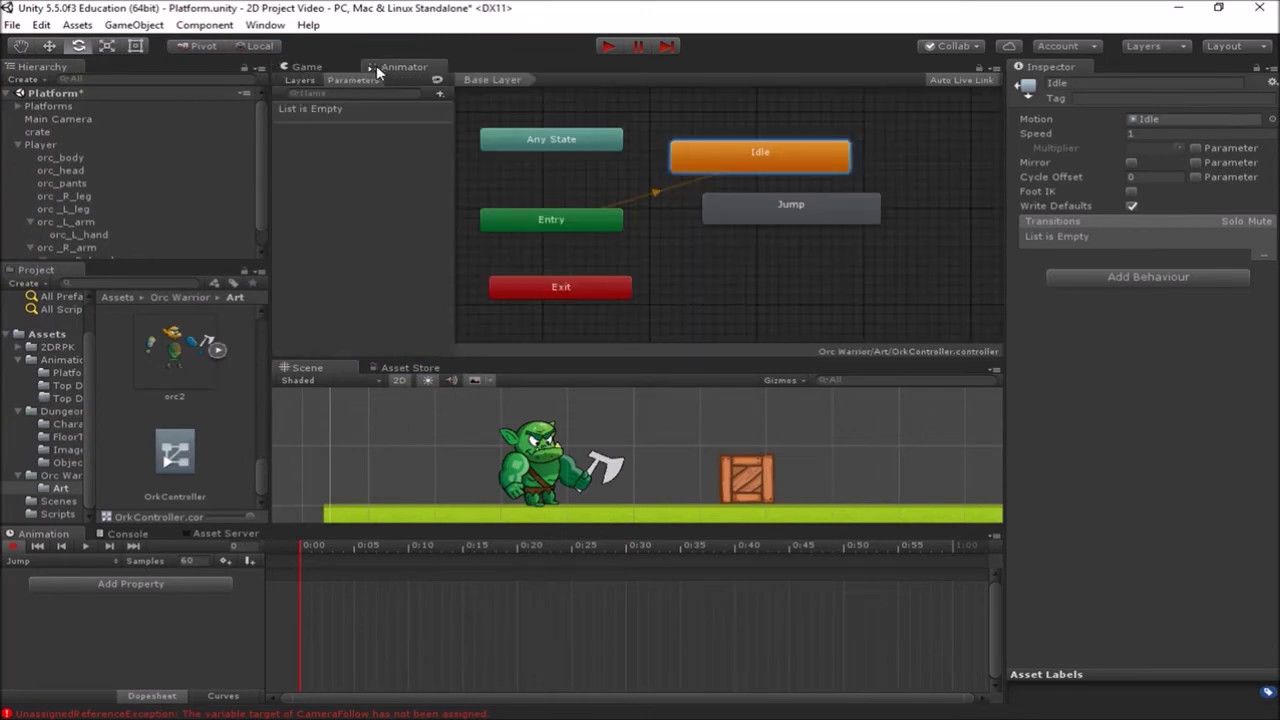
{"action": "left_click", "coordinate": [763, 234]}
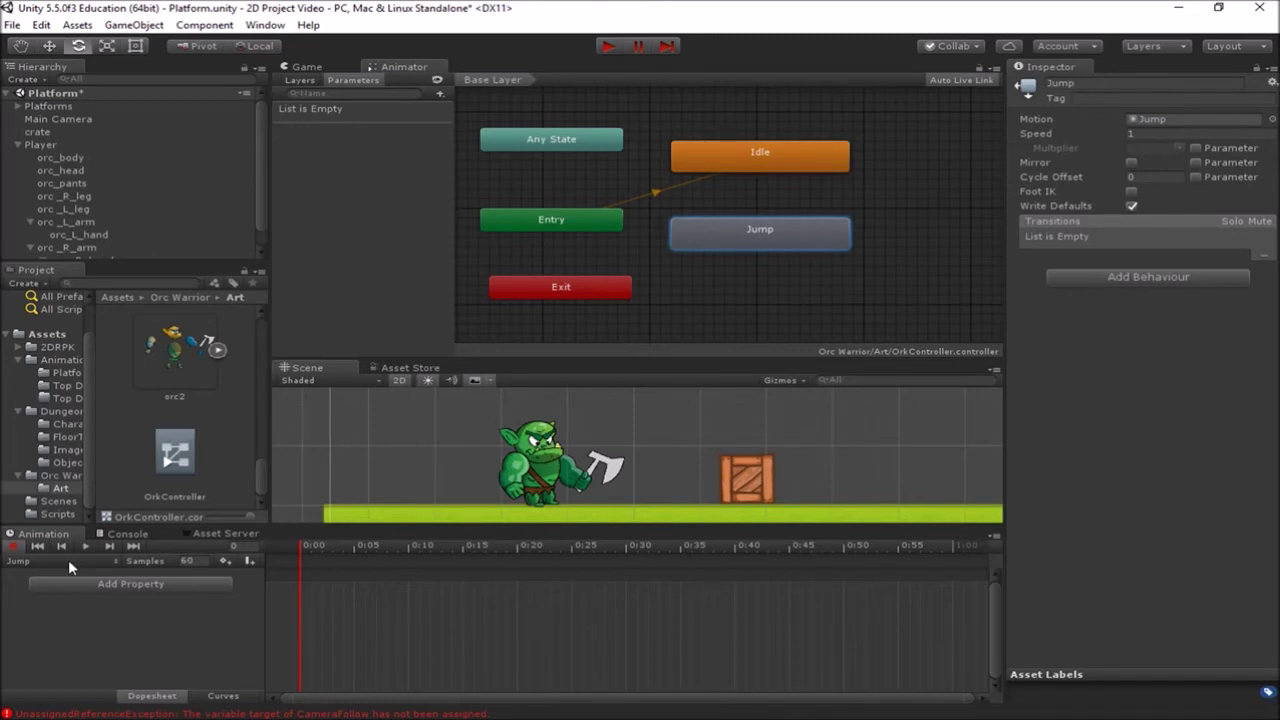
Keyframe orc_head at frame 0 of the Jump clip, tilted upward to about 31° on Z
{"action": "left_click", "coordinate": [146, 590]}
{"action": "left_click", "coordinate": [135, 596]}
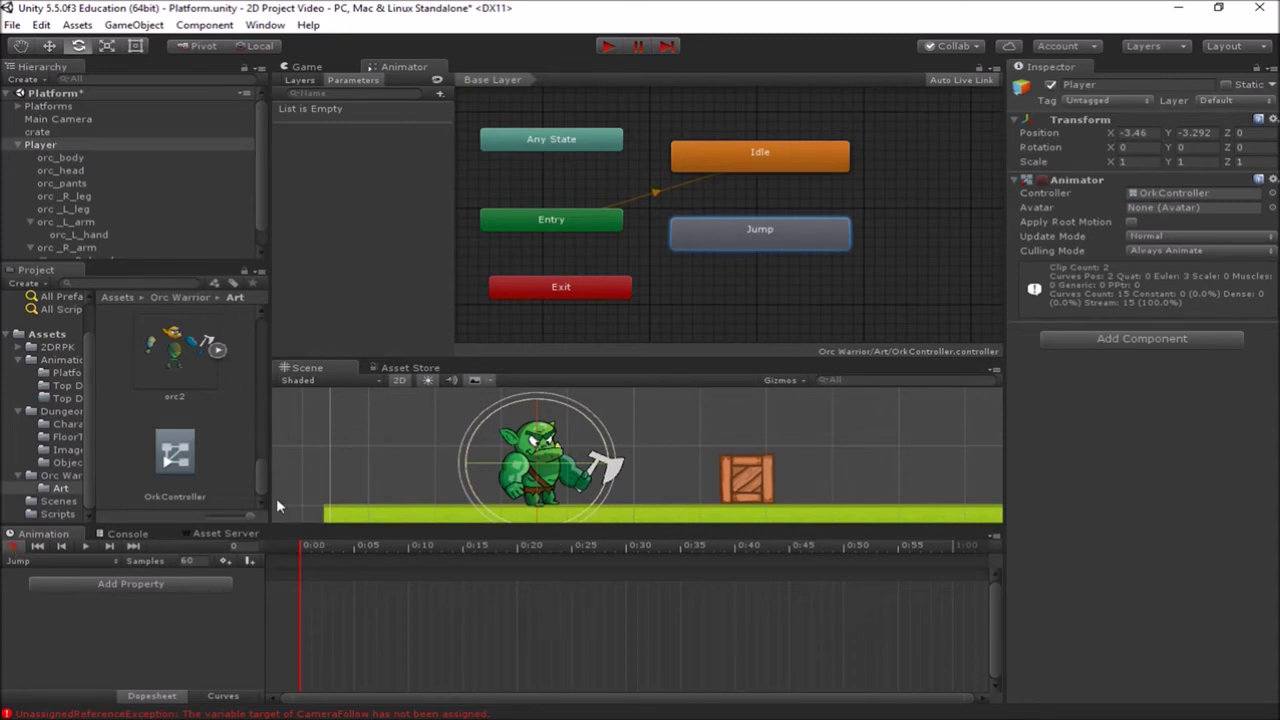
{"action": "left_click", "coordinate": [79, 170]}
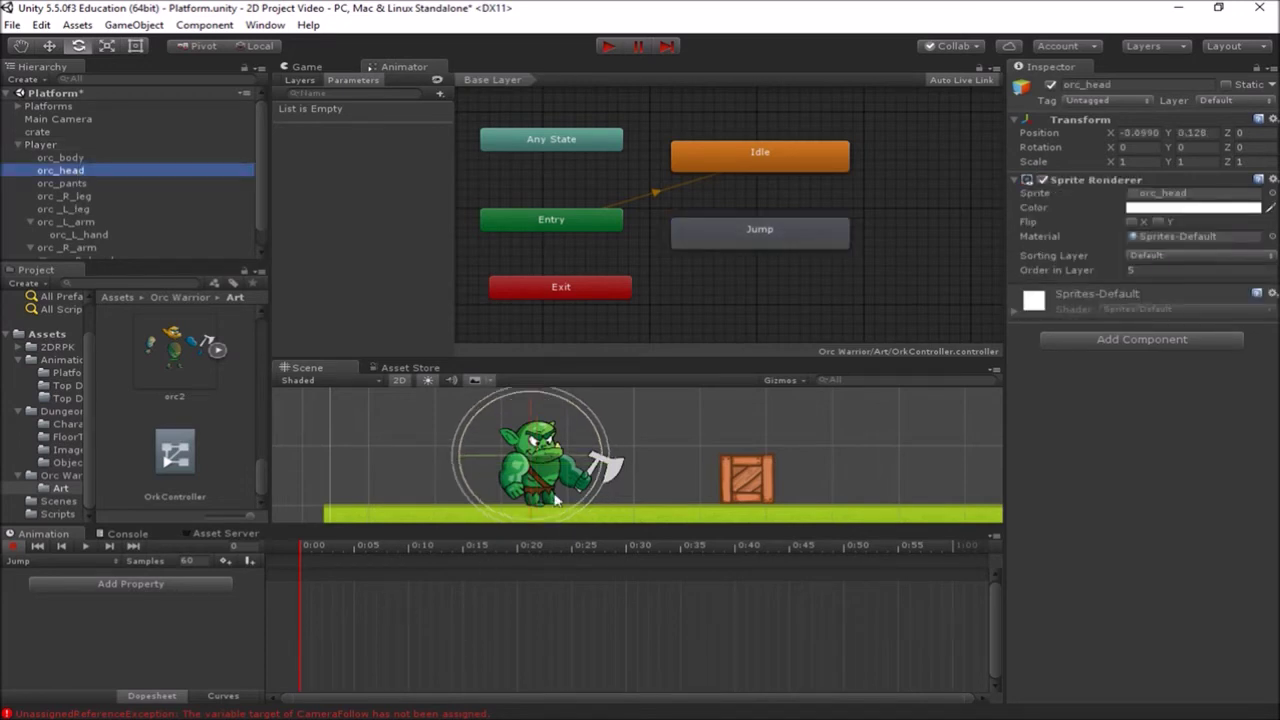
{"action": "left_click_drag", "start_coordinate": [606, 452], "coordinate": [565, 382]}
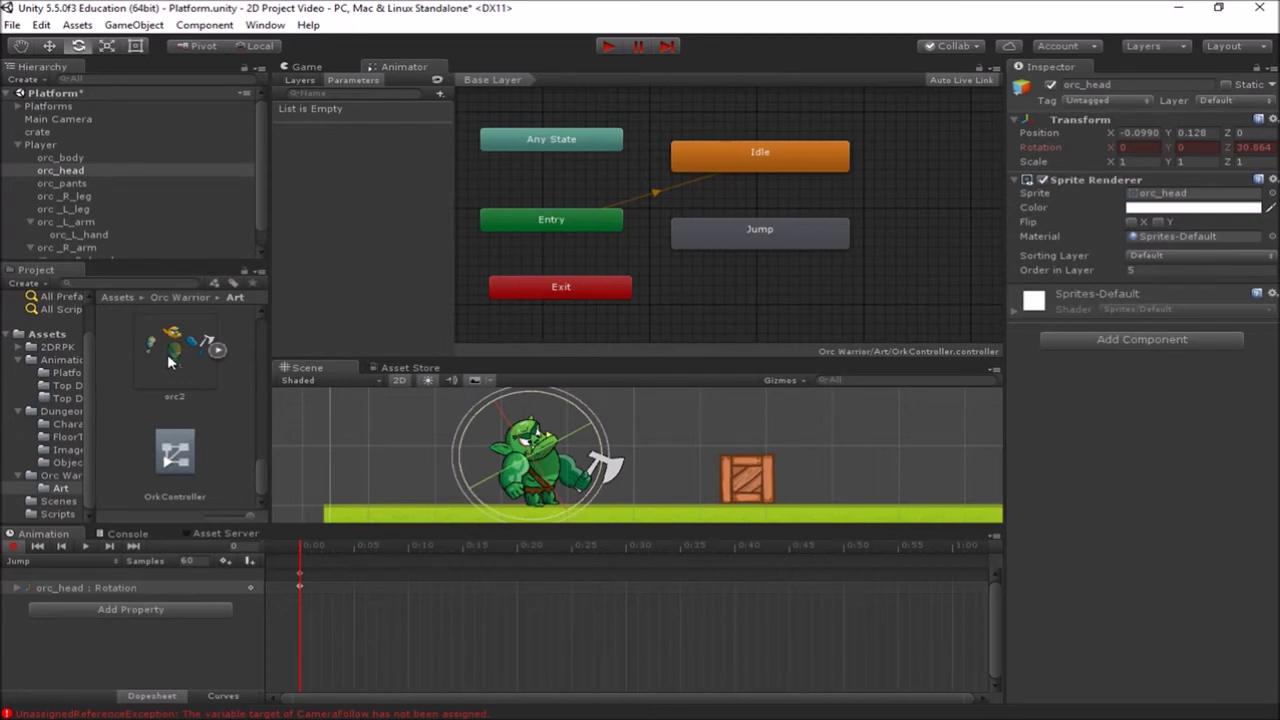
Keyframe both arms at frame 0 of Jump, rotating the right arm to about 101° and the left arm to about -21° on Z
{"action": "left_click", "coordinate": [86, 222]}
{"action": "left_click", "coordinate": [71, 247]}
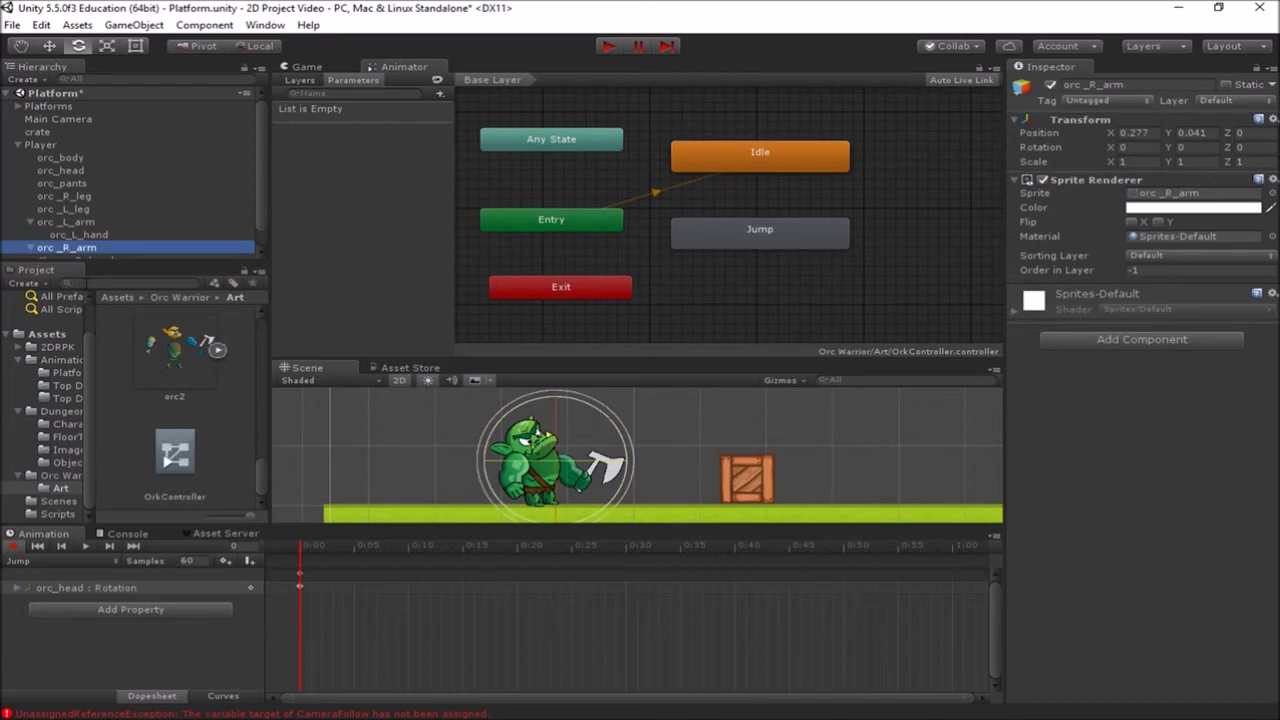
{"action": "left_click_drag", "start_coordinate": [620, 504], "coordinate": [729, 306]}
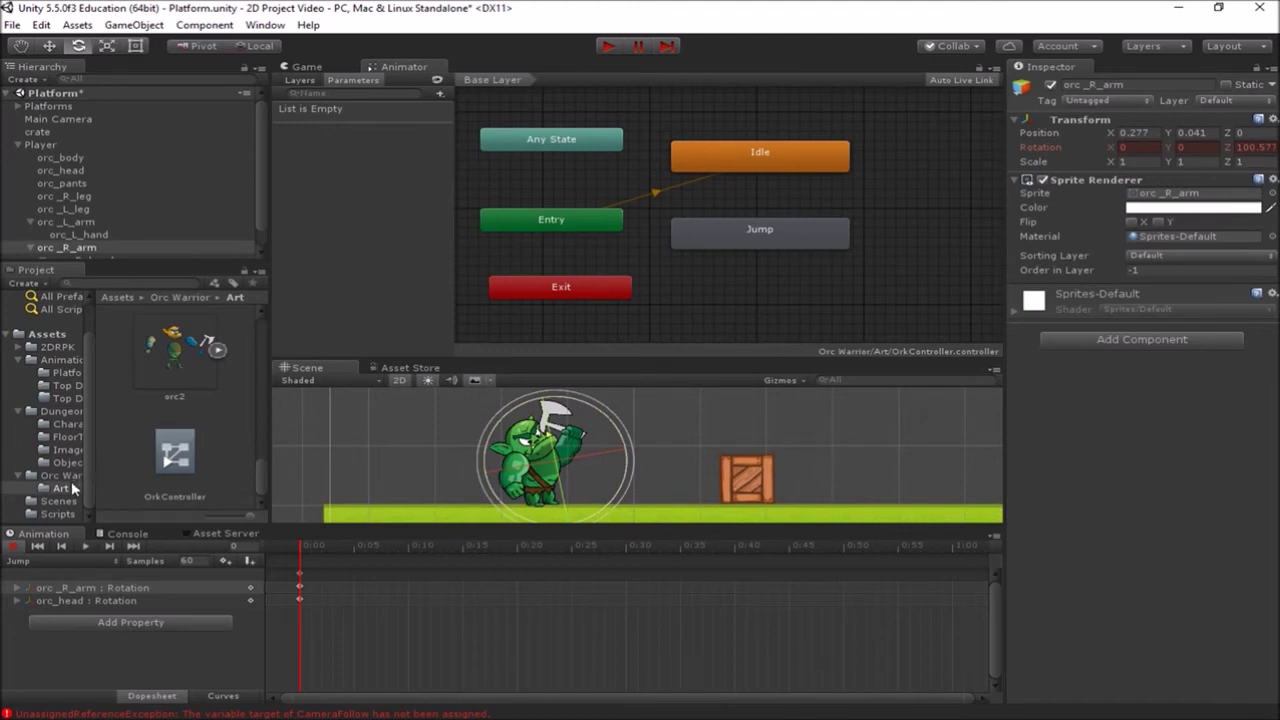
{"action": "left_click", "coordinate": [80, 222]}
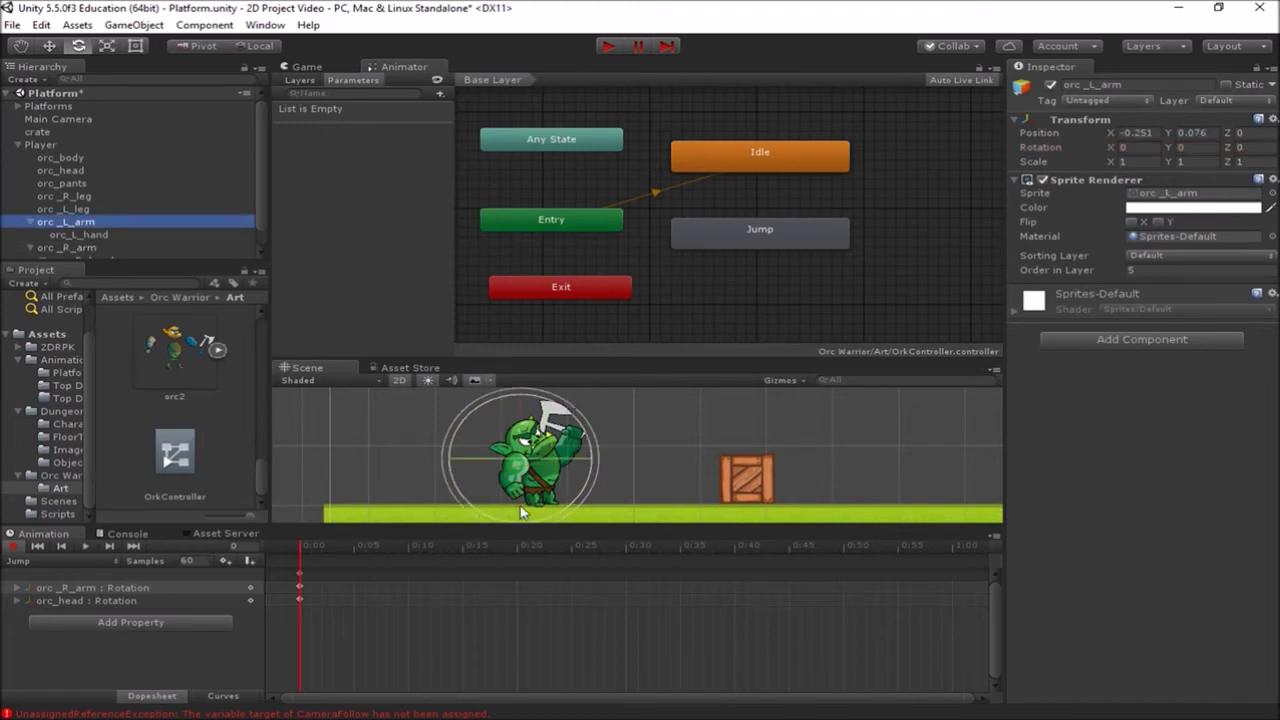
{"action": "left_click_drag", "start_coordinate": [583, 498], "coordinate": [551, 537]}
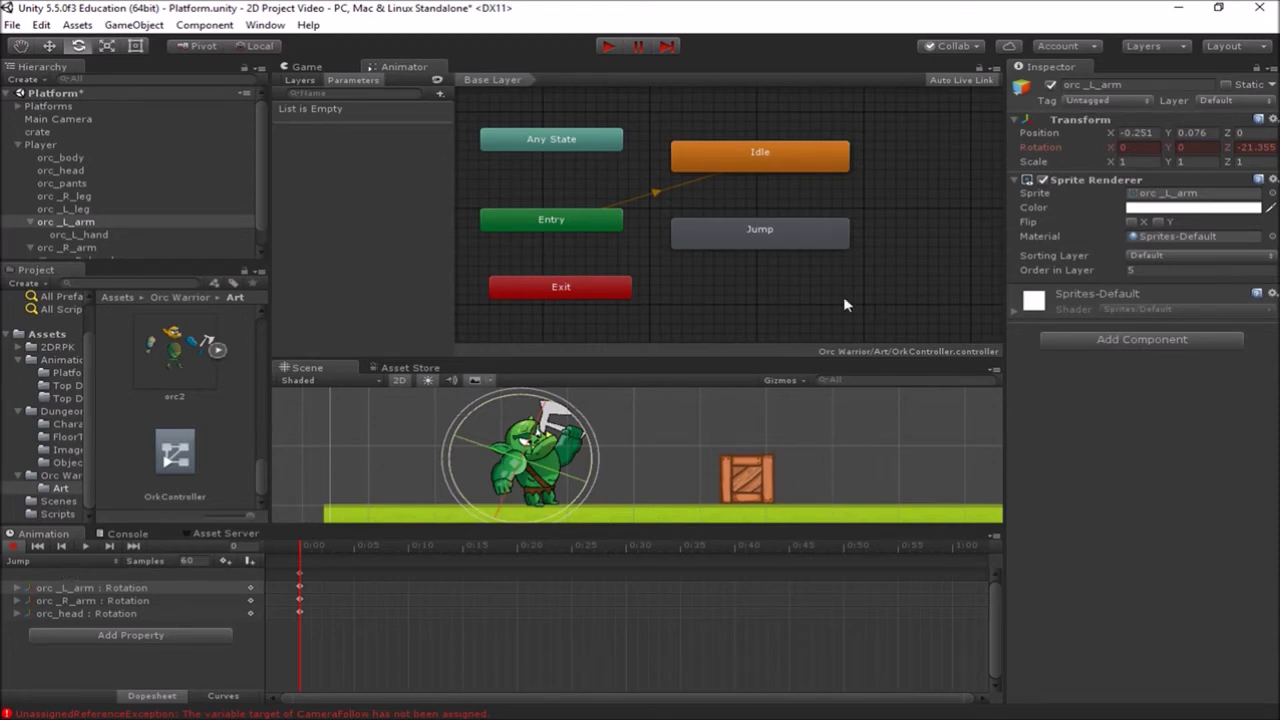
Add the Plat Walk animation from the Platform folder as a state below Jump and load its clip for editing
{"action": "left_click", "coordinate": [65, 374]}
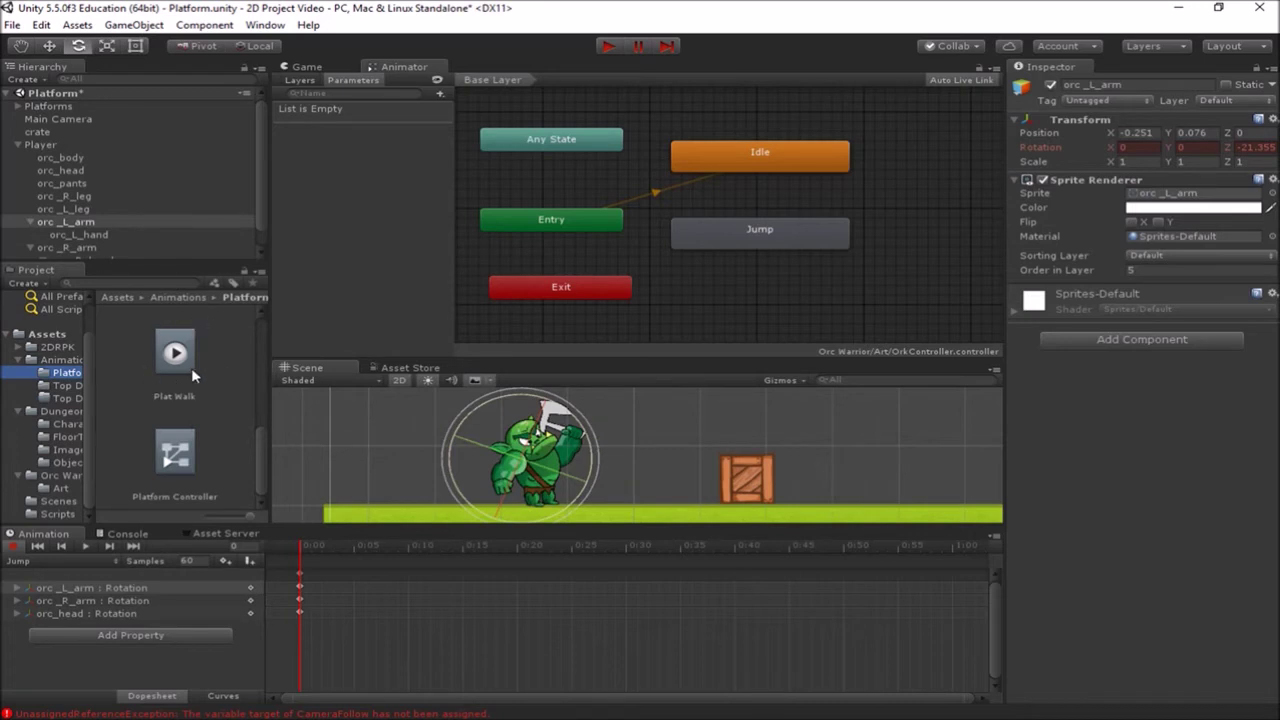
{"action": "left_click", "coordinate": [15, 548]}
{"action": "left_click_drag", "start_coordinate": [175, 363], "coordinate": [739, 283]}
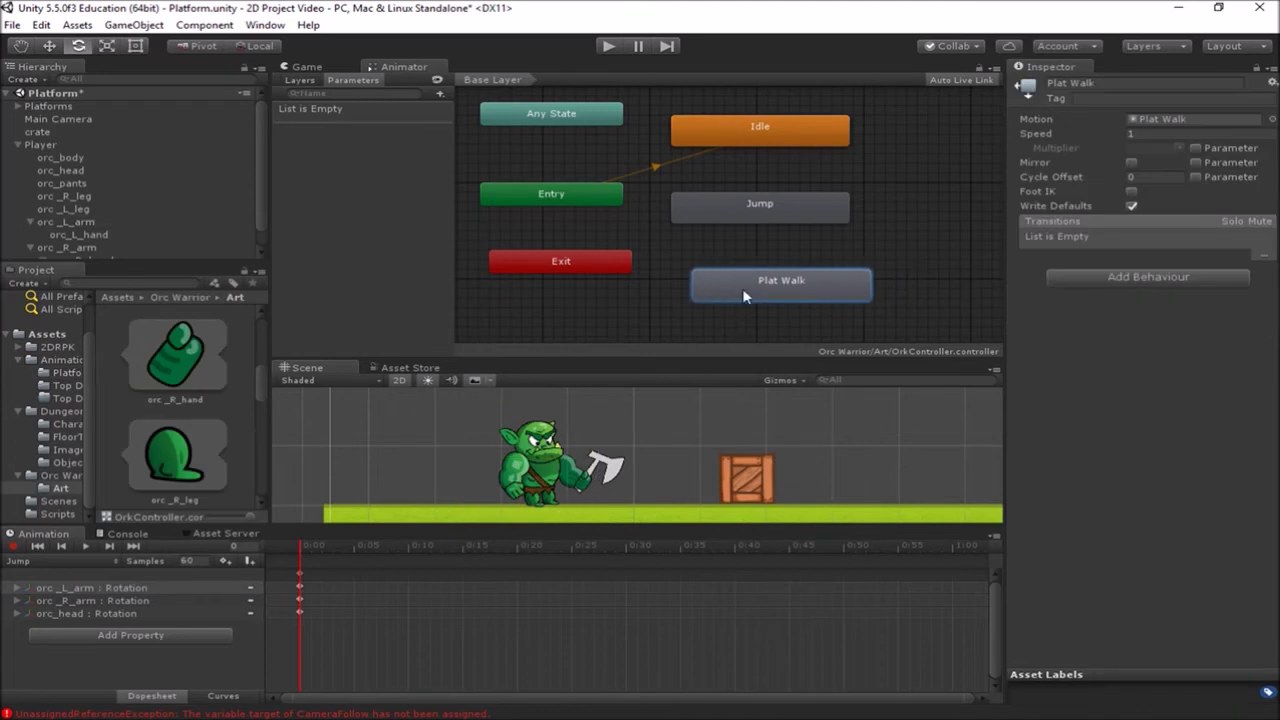
{"action": "left_click", "coordinate": [64, 560]}
{"action": "left_click", "coordinate": [53, 613]}
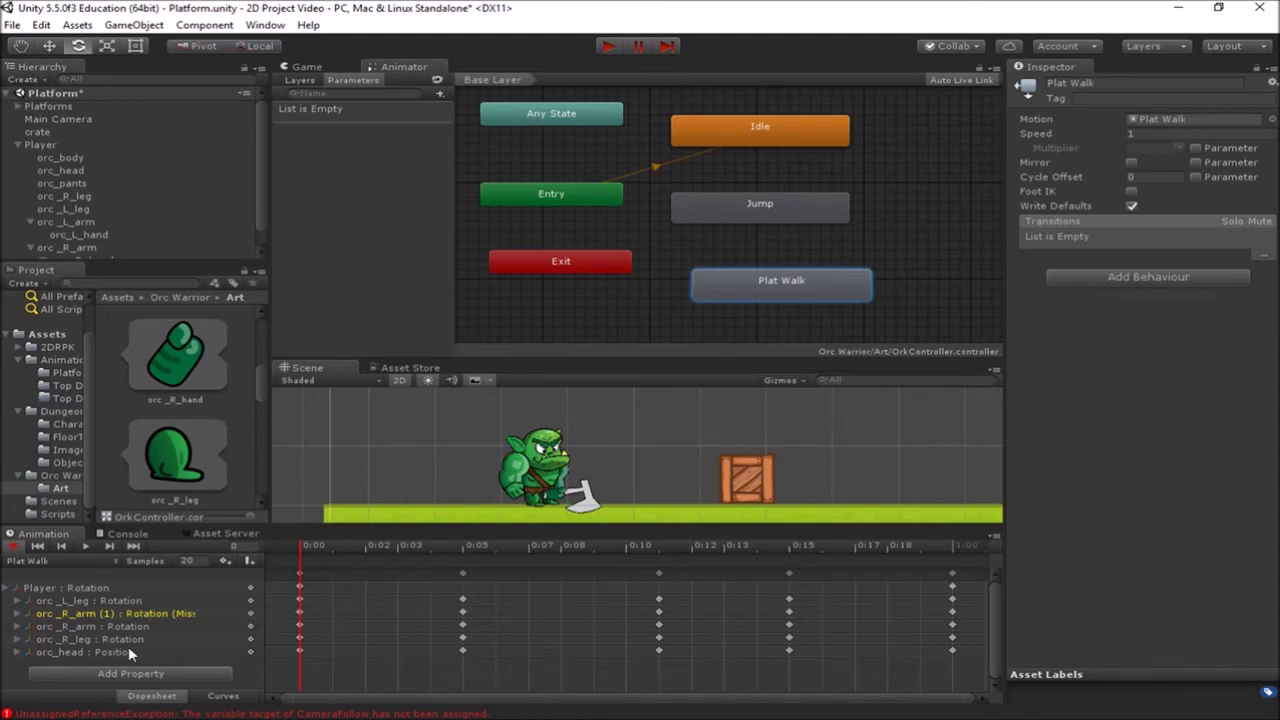
Inspect the orc_R_arm (1) rotation track in Plat Walk and scrub the walk cycle to frame 15
{"action": "left_click", "coordinate": [133, 613]}
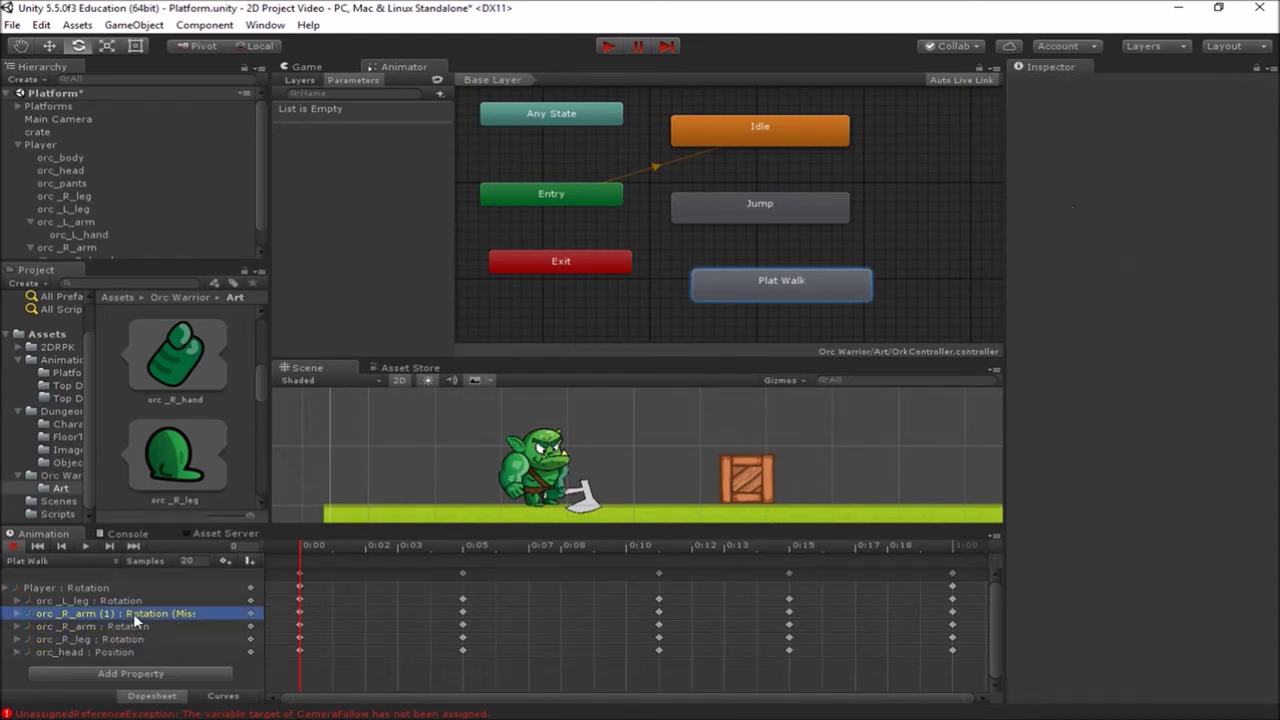
{"action": "left_click", "coordinate": [130, 628]}
{"action": "left_click", "coordinate": [127, 612]}
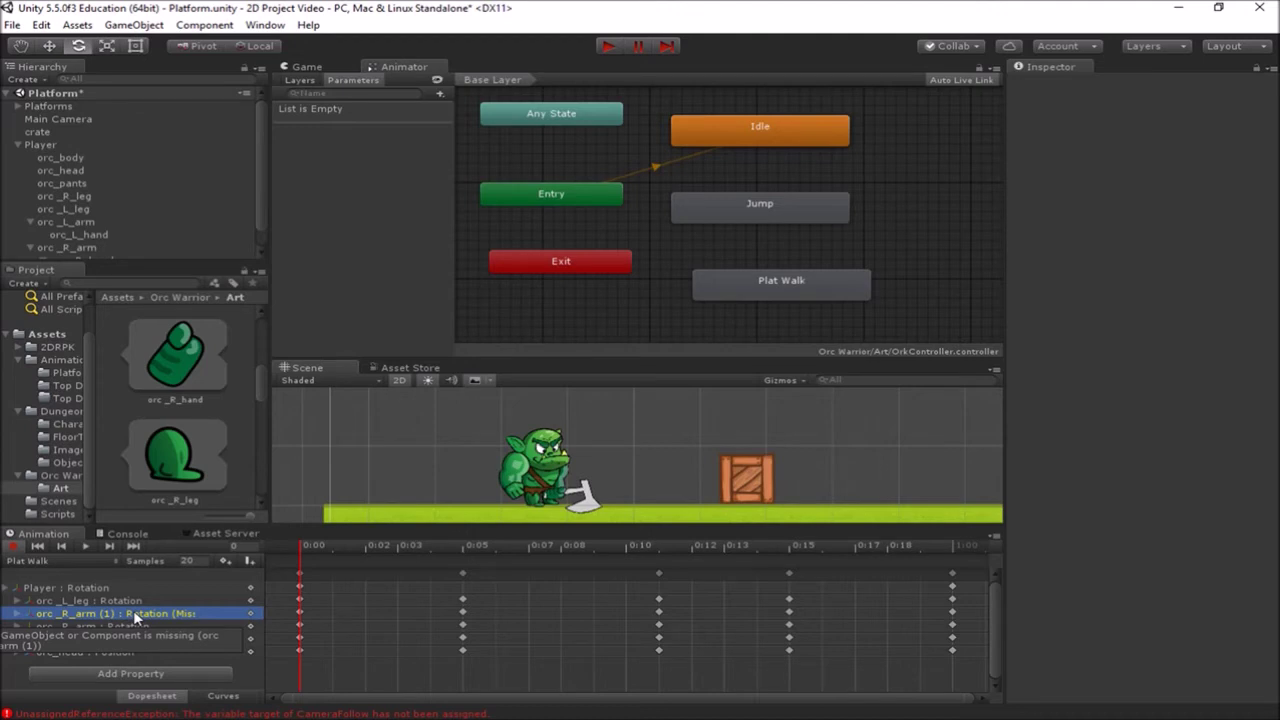
{"action": "mouse_move", "coordinate": [310, 546]}
{"action": "left_mouse_down"}
{"action": "mouse_move", "coordinate": [457, 546]}
{"action": "mouse_move", "coordinate": [314, 545]}
{"action": "left_mouse_up"}
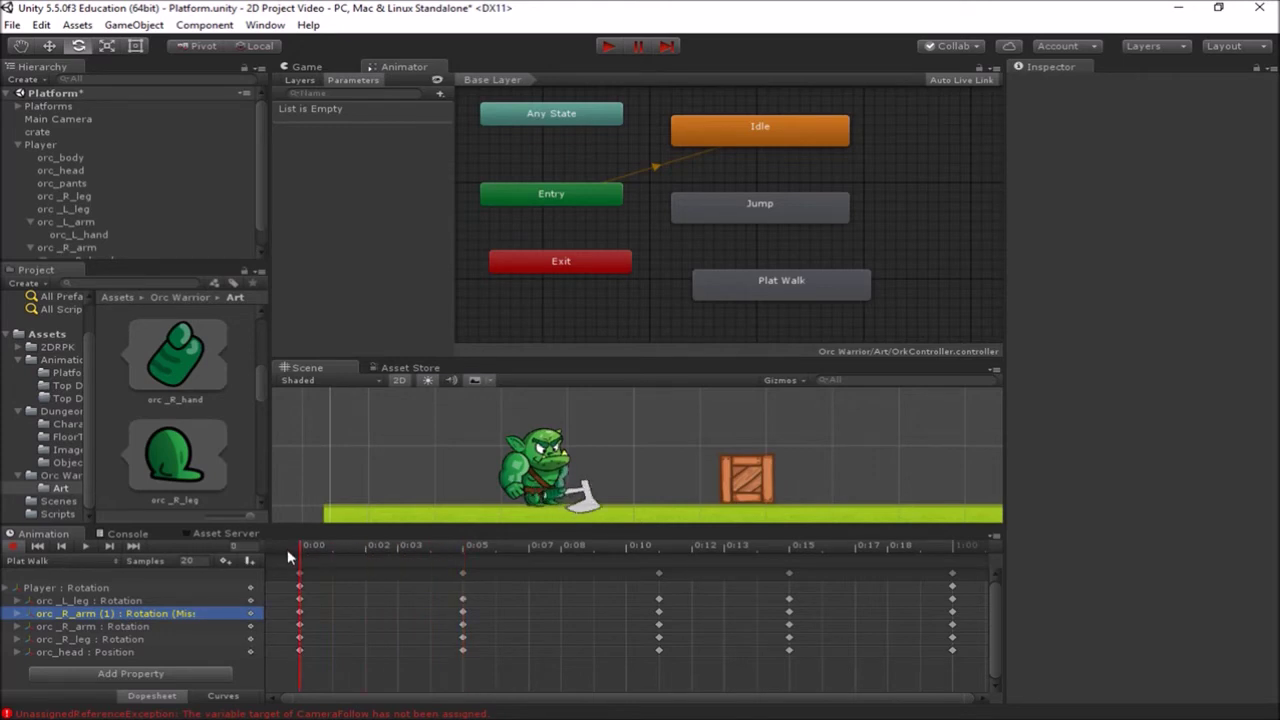
{"action": "left_click_drag", "start_coordinate": [287, 549], "coordinate": [789, 548]}
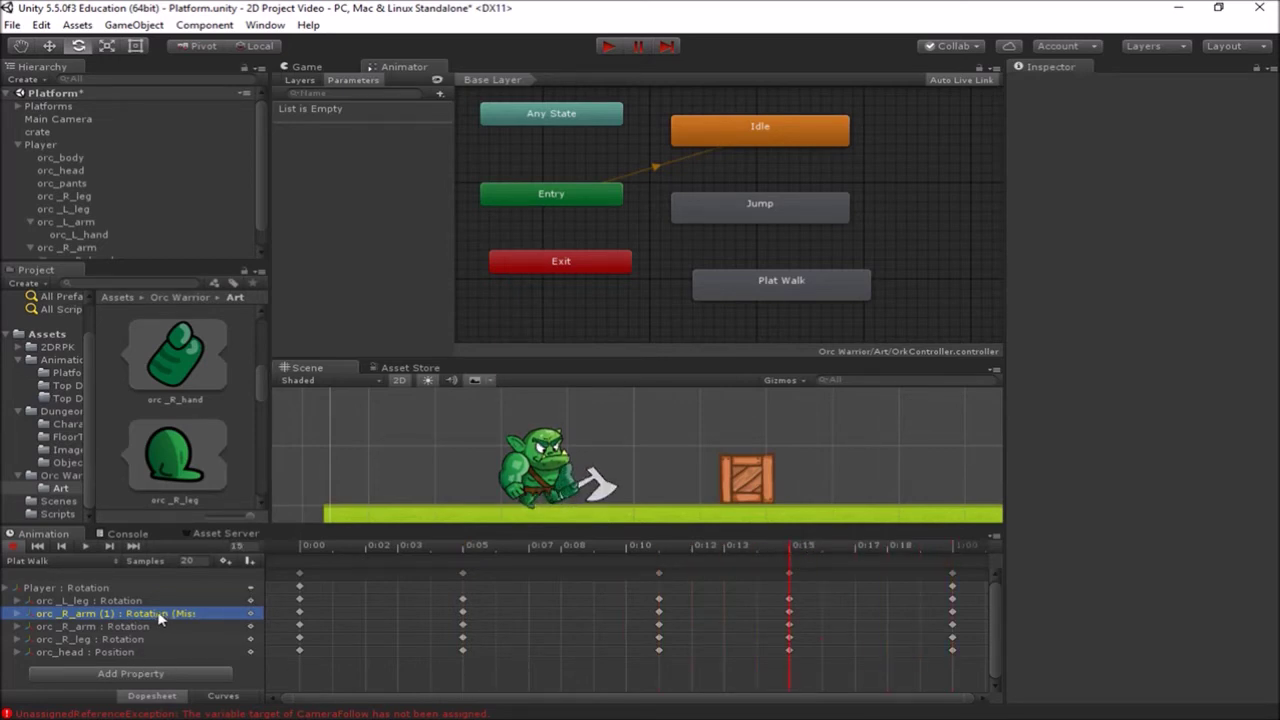
Compare Plat Walk's arm, leg and head tracks with the orc_R_arm (1) track, scrub to frame 14, and stop recording
{"action": "left_click", "coordinate": [118, 627]}
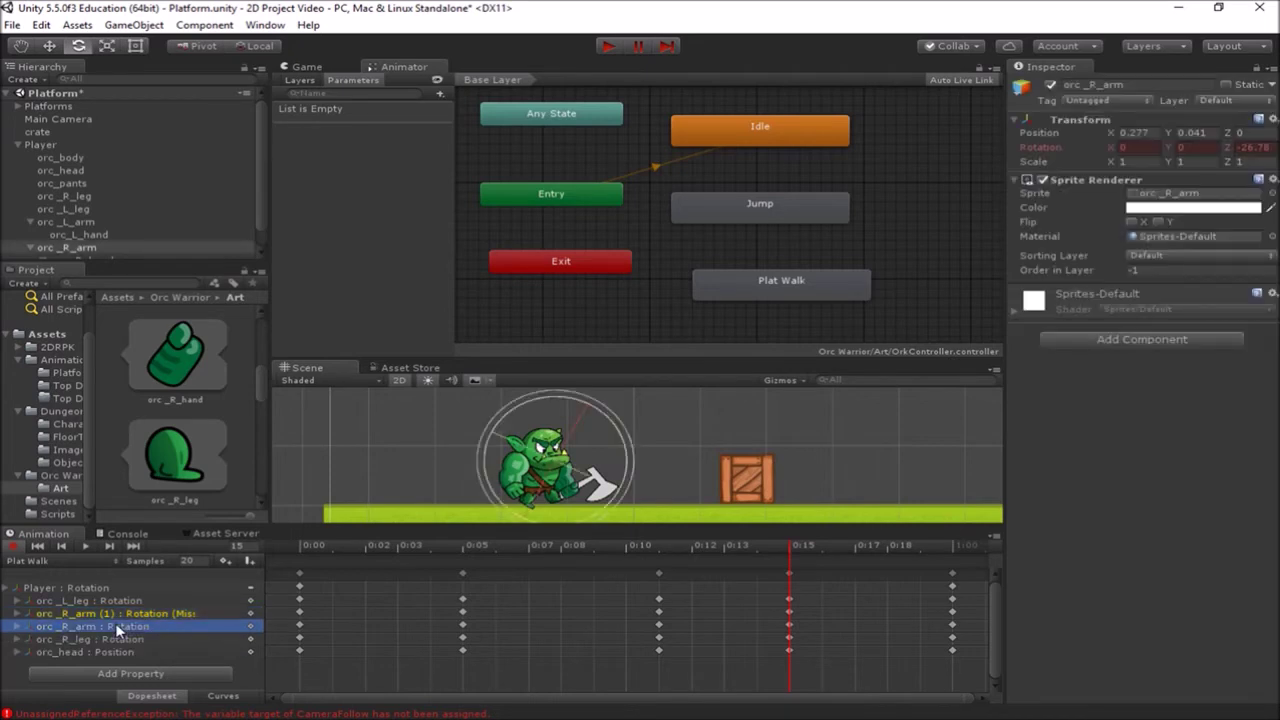
{"action": "left_click", "coordinate": [117, 641]}
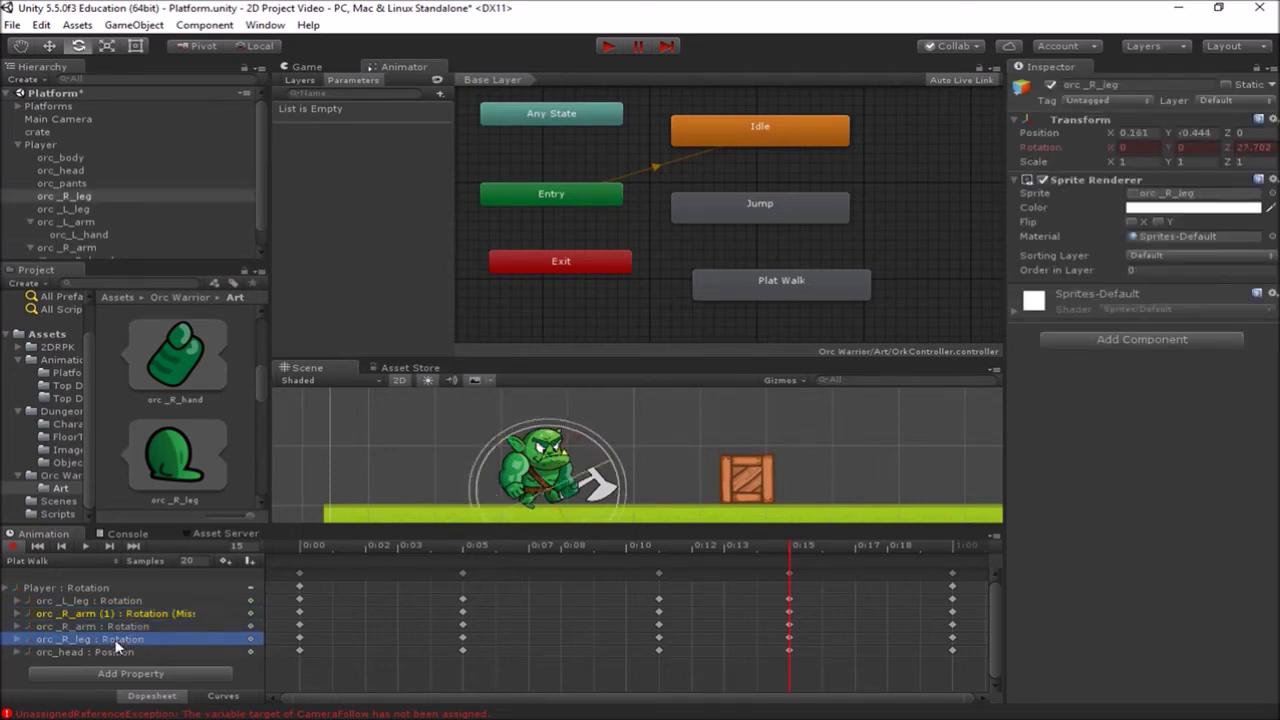
{"action": "left_click", "coordinate": [111, 650]}
{"action": "left_click", "coordinate": [117, 639]}
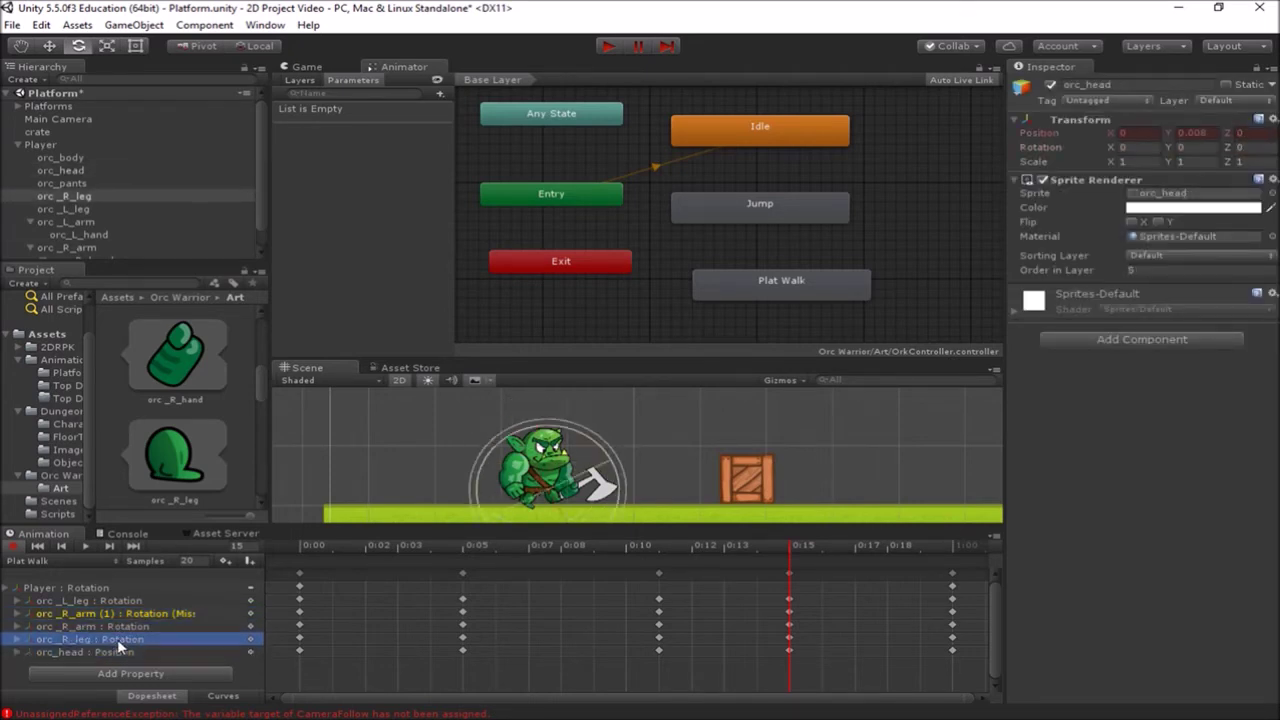
{"action": "left_click", "coordinate": [102, 600]}
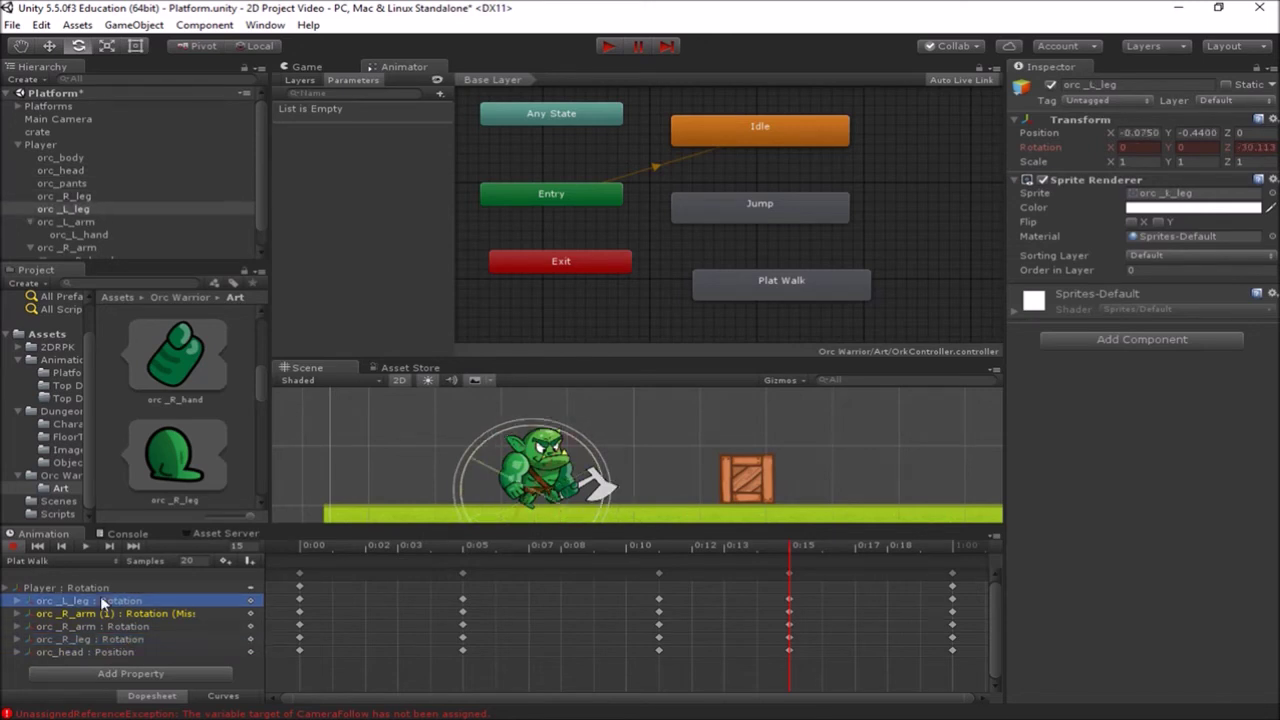
{"action": "left_click", "coordinate": [108, 613]}
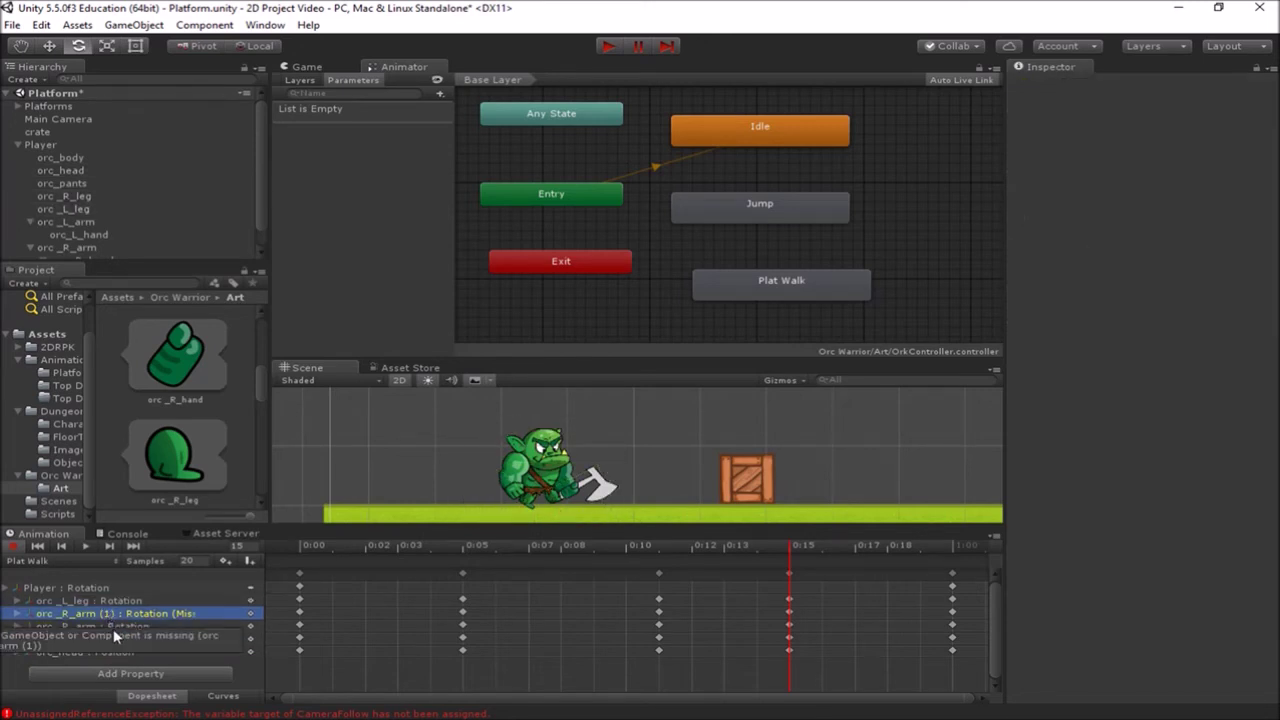
{"action": "left_click", "coordinate": [113, 628]}
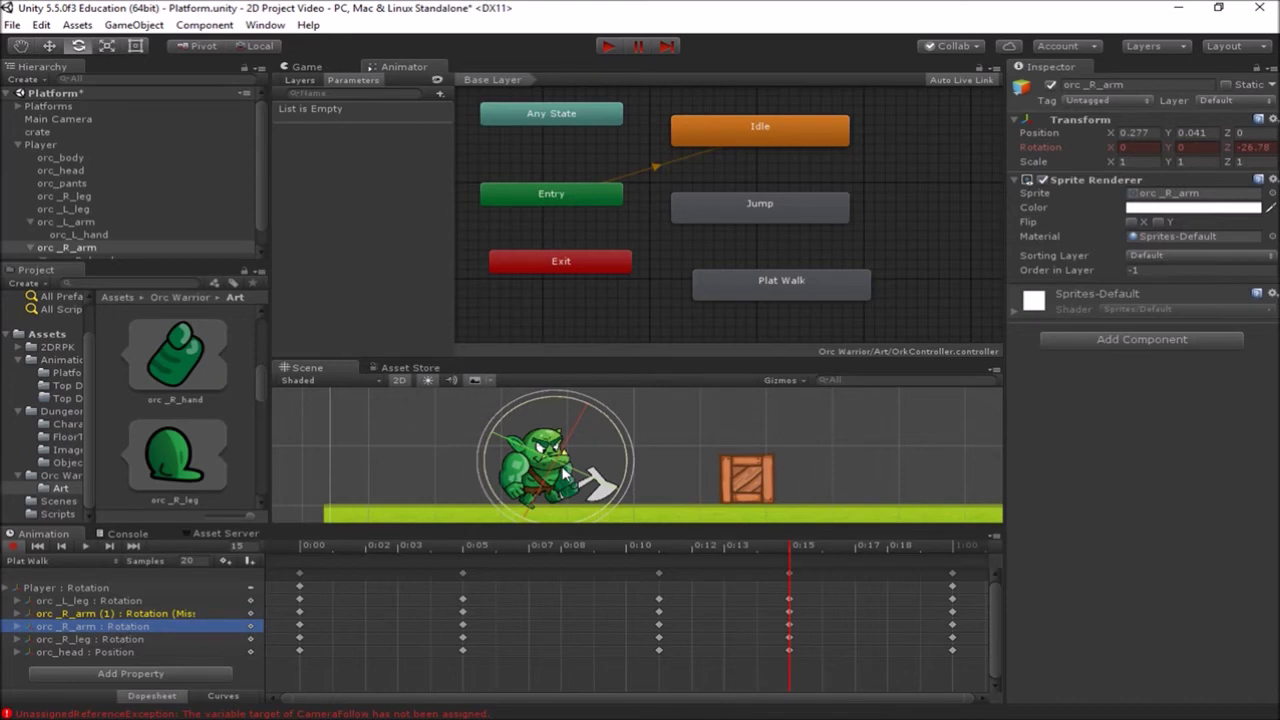
{"action": "left_click", "coordinate": [130, 614]}
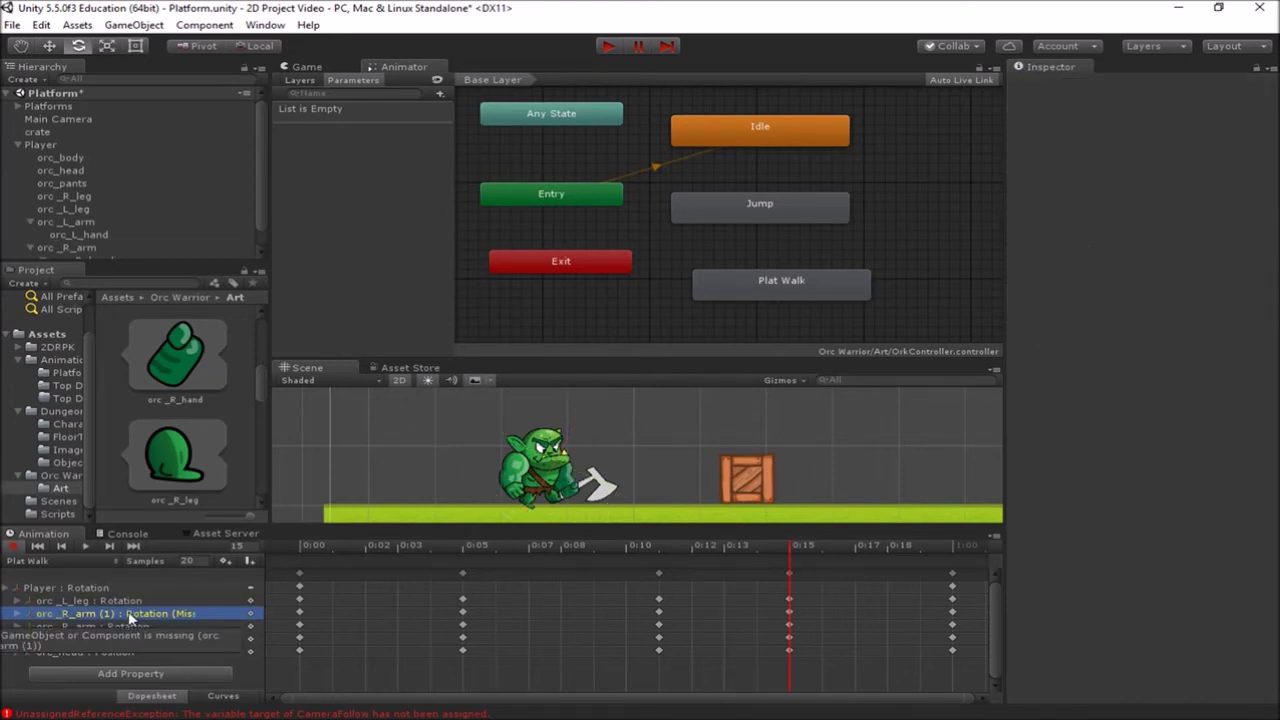
{"action": "left_click", "coordinate": [126, 627]}
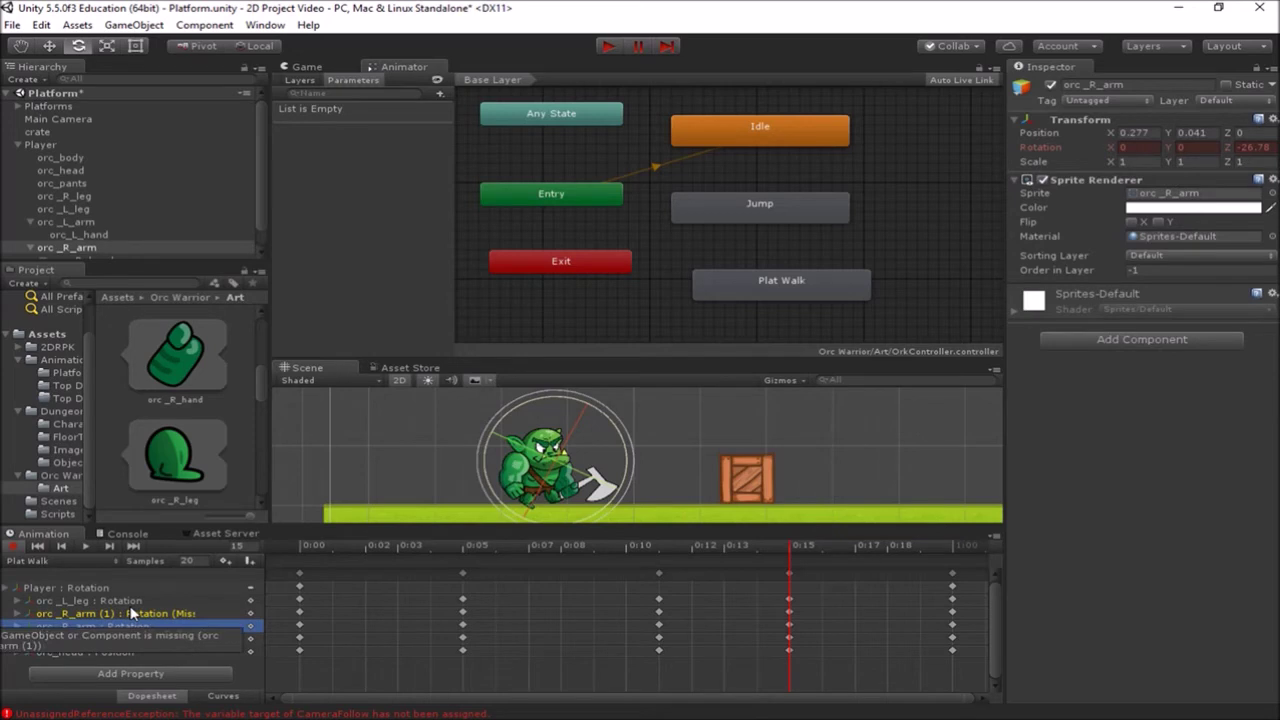
{"action": "left_click_drag", "start_coordinate": [792, 550], "coordinate": [757, 588]}
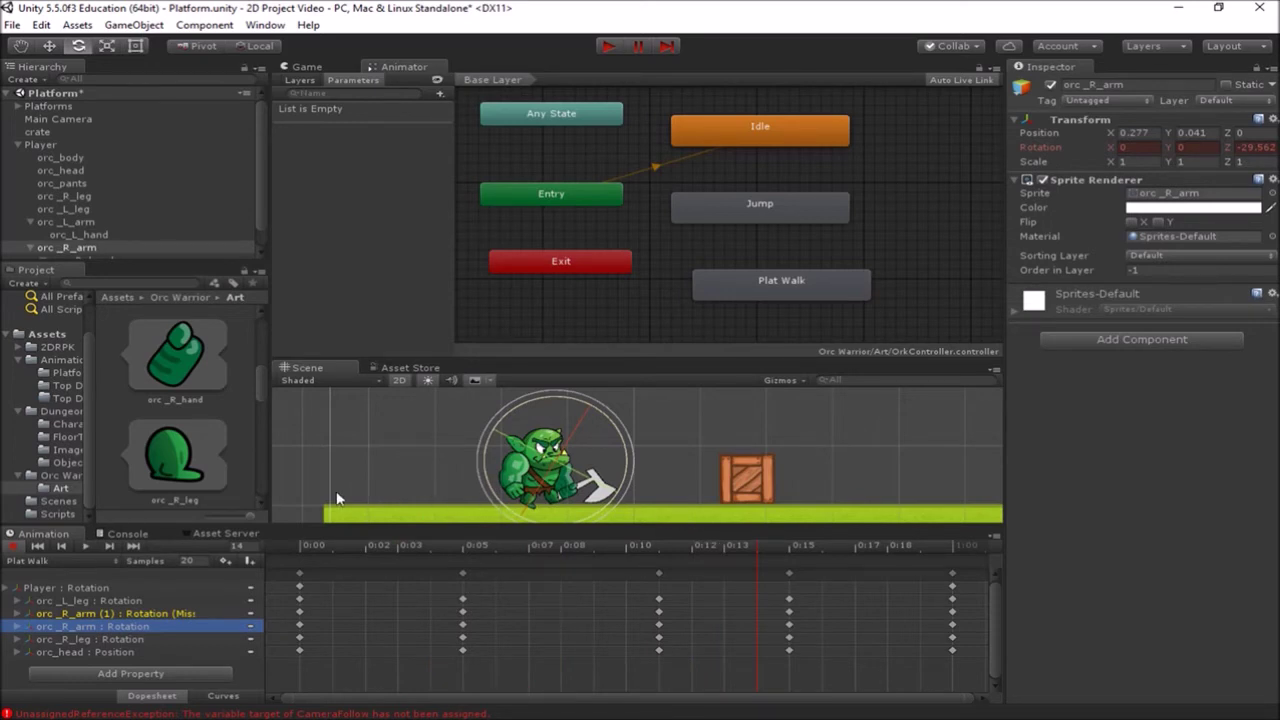
{"action": "left_click", "coordinate": [12, 546]}
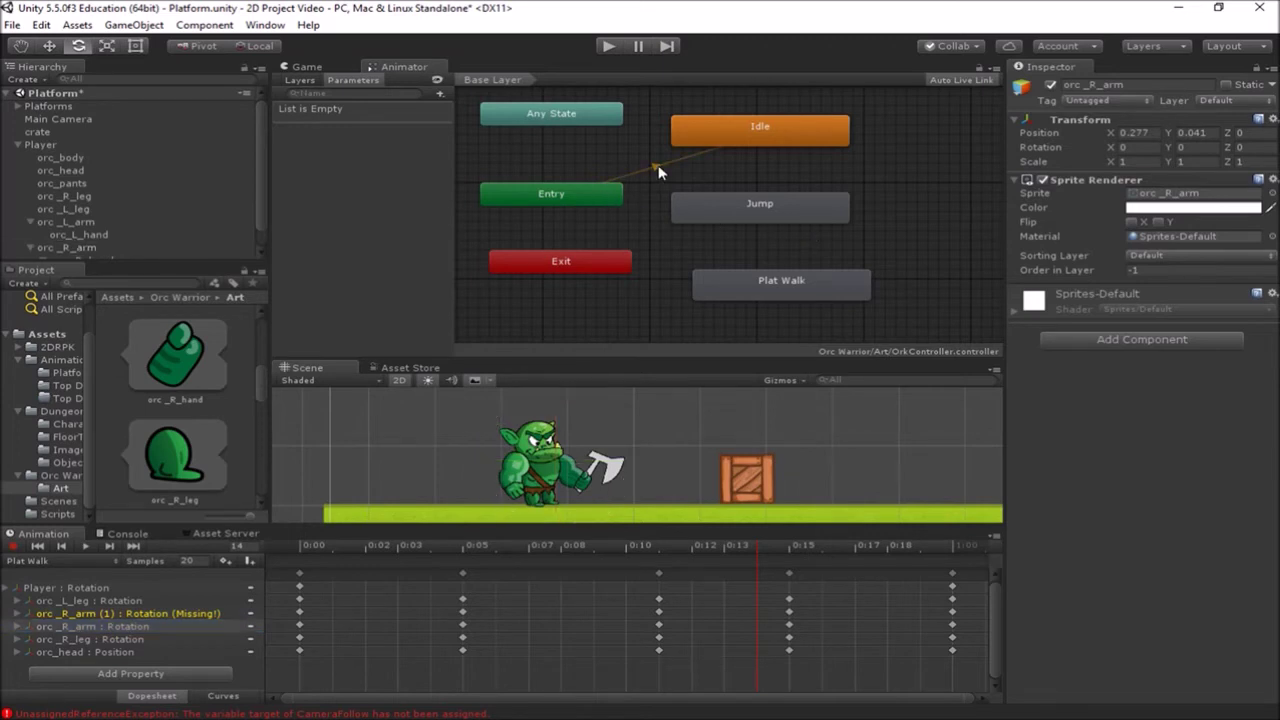
Rearrange the Animator states so Plat Walk sits directly beneath Idle and Jump sits beneath Plat Walk
{"action": "left_click", "coordinate": [750, 143]}
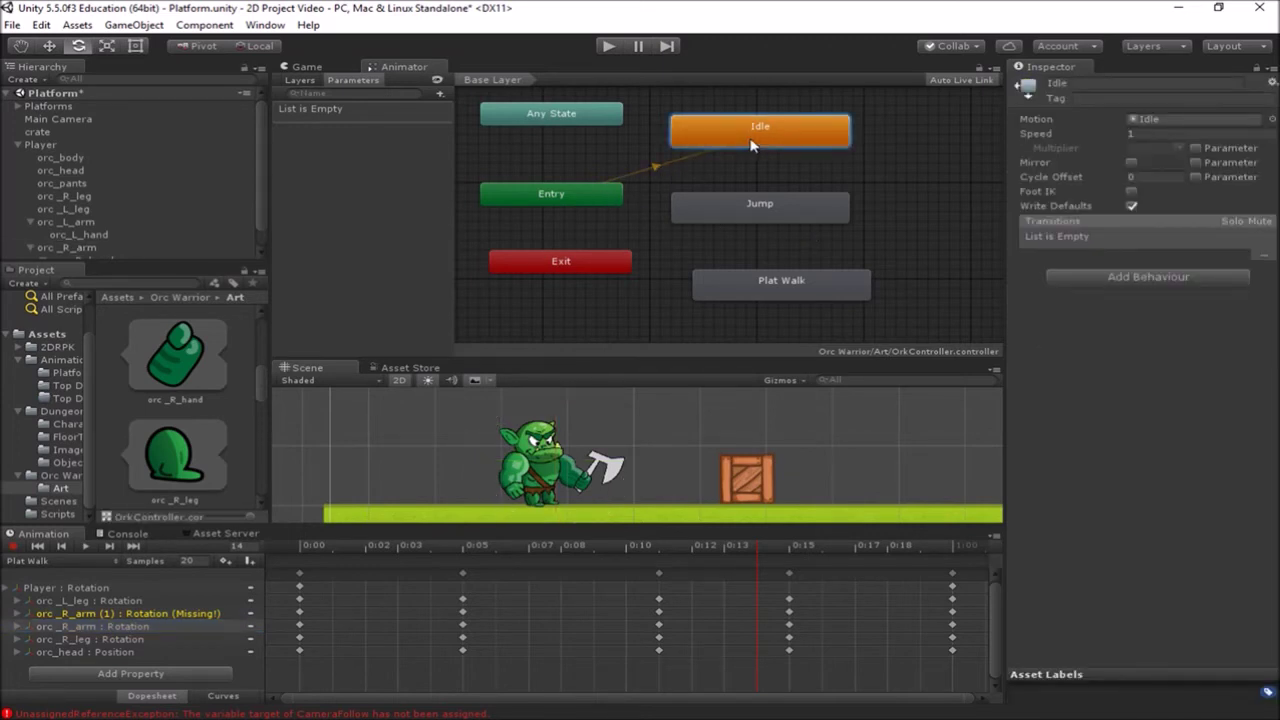
{"action": "left_click_drag", "start_coordinate": [757, 208], "coordinate": [928, 189]}
{"action": "left_click_drag", "start_coordinate": [797, 285], "coordinate": [760, 190]}
{"action": "left_click_drag", "start_coordinate": [904, 196], "coordinate": [734, 293]}
{"action": "left_click_drag", "start_coordinate": [768, 200], "coordinate": [780, 212]}
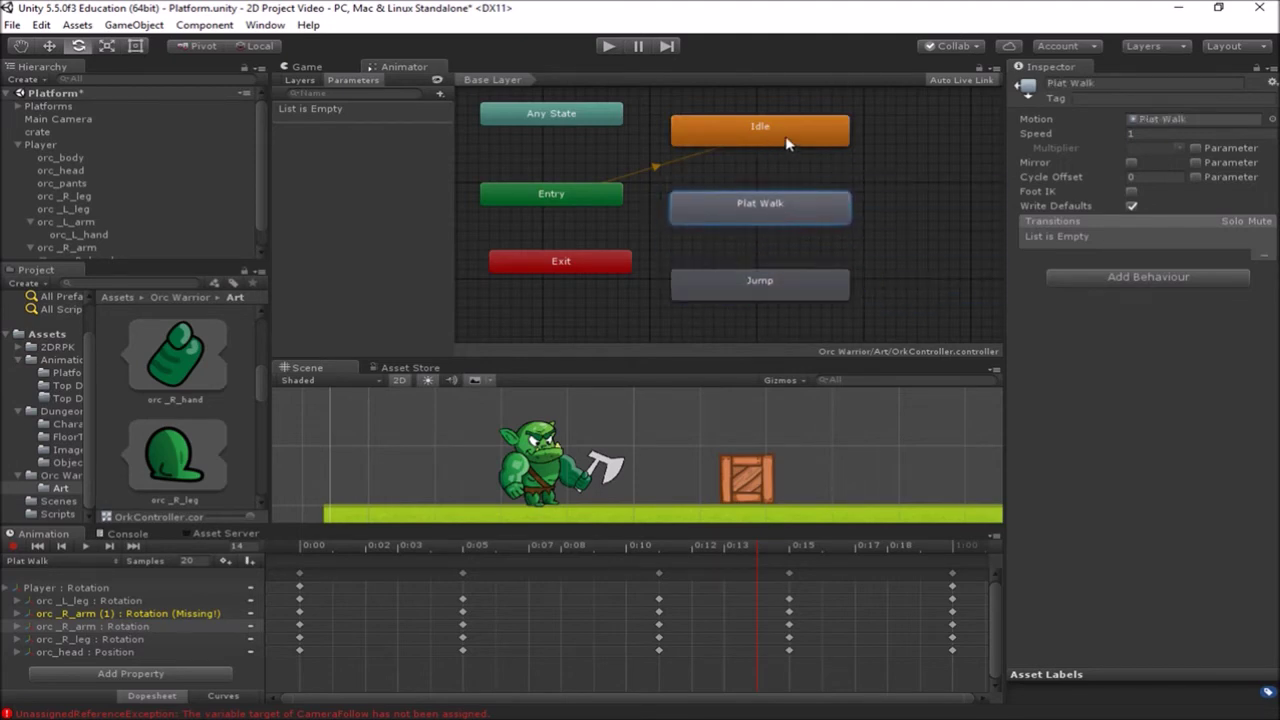
Create transitions in both directions between the Idle and Plat Walk states and check each one's settings
{"action": "right_click", "coordinate": [787, 143]}
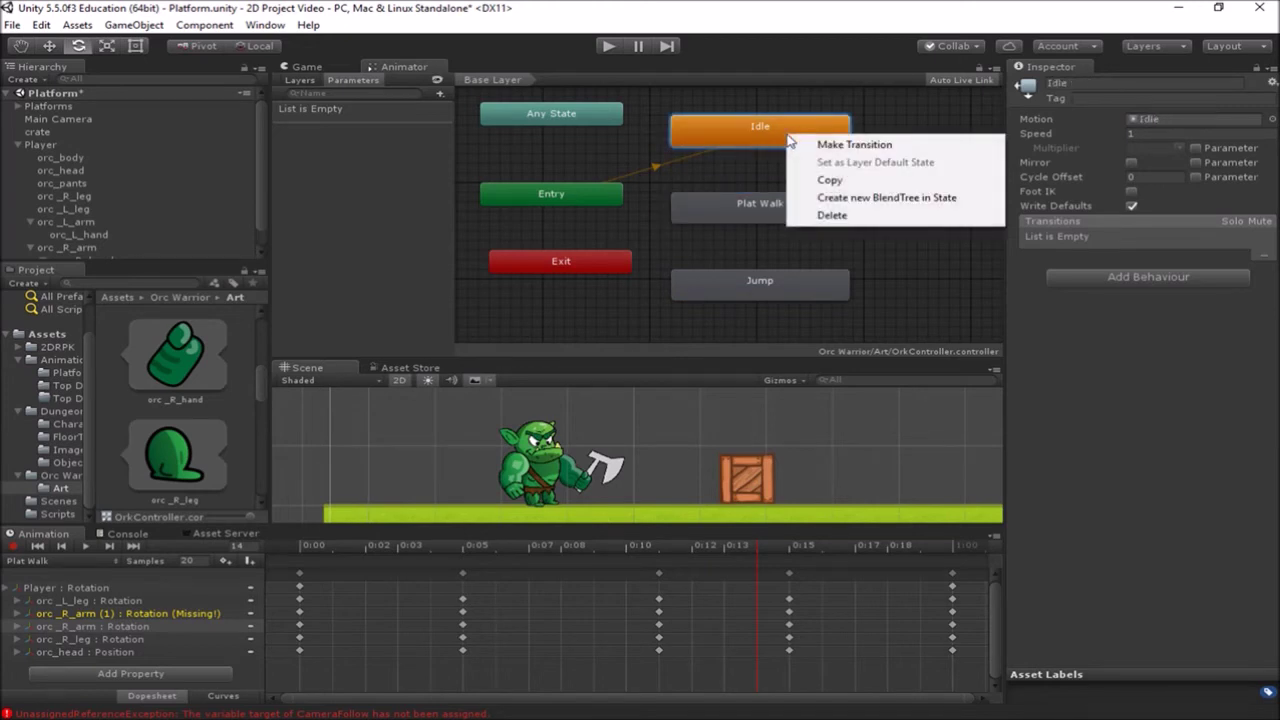
{"action": "left_click", "coordinate": [822, 145]}
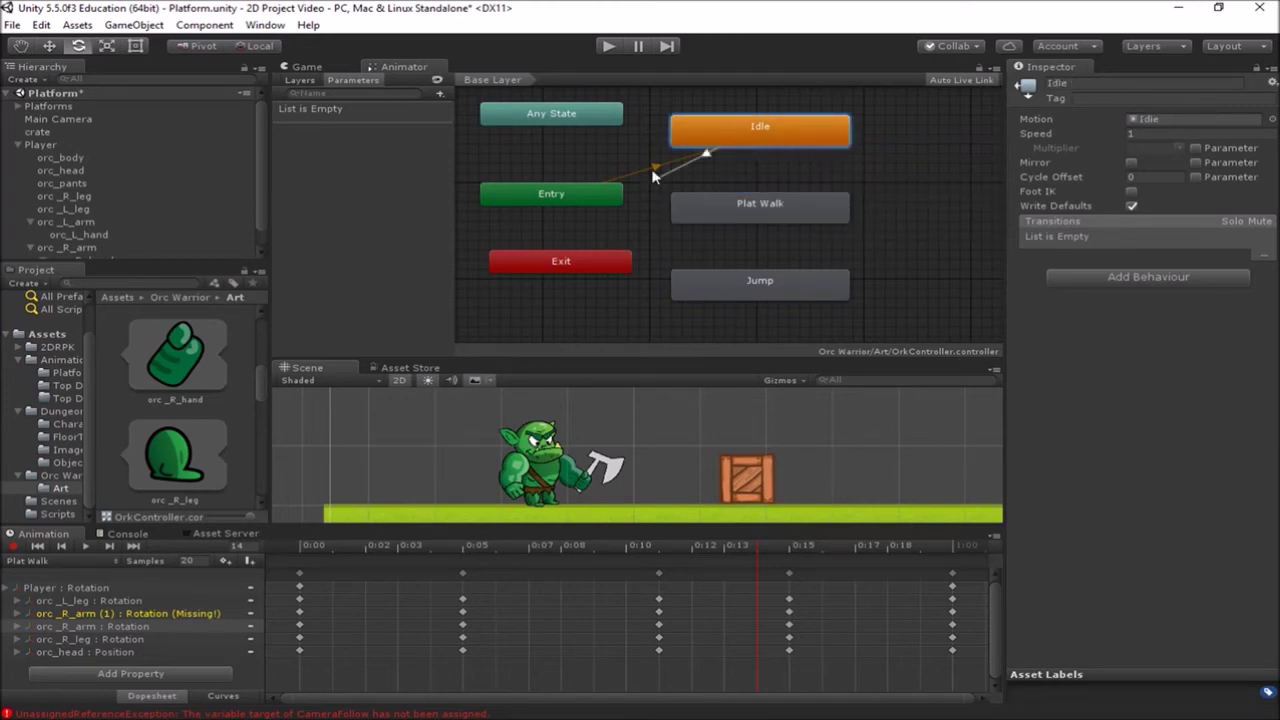
{"action": "left_click", "coordinate": [762, 220]}
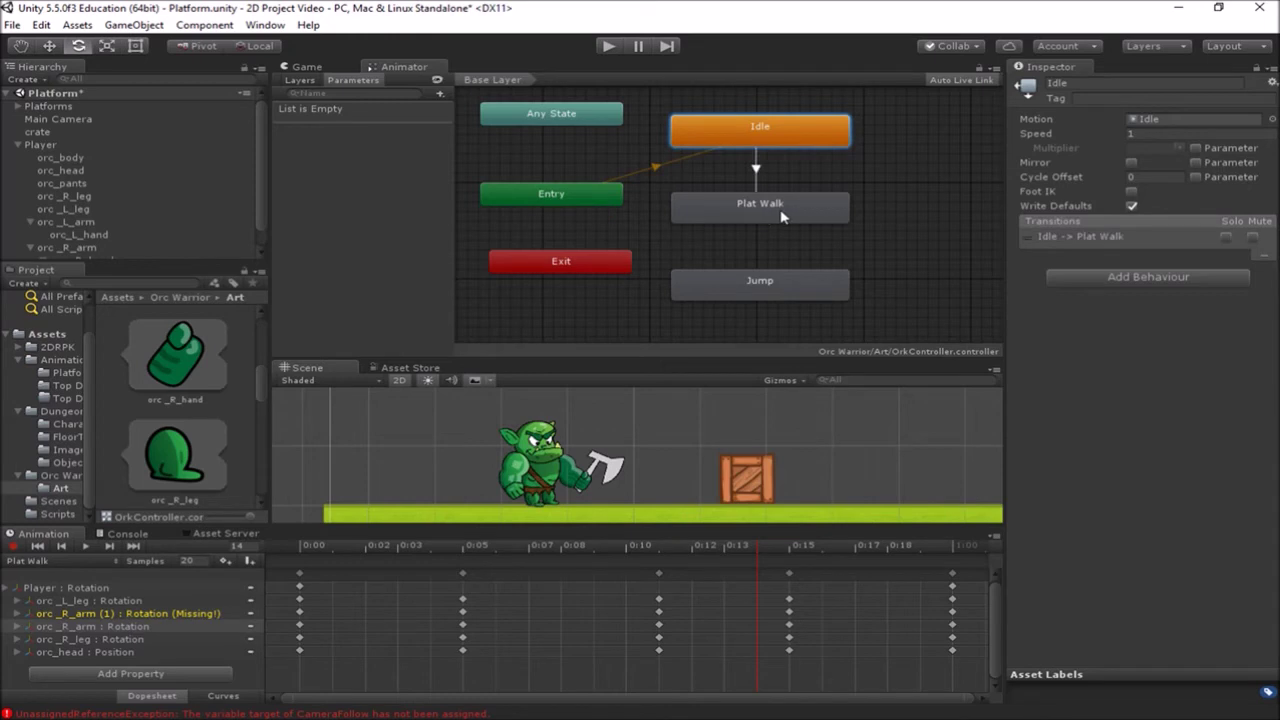
{"action": "right_click", "coordinate": [791, 212]}
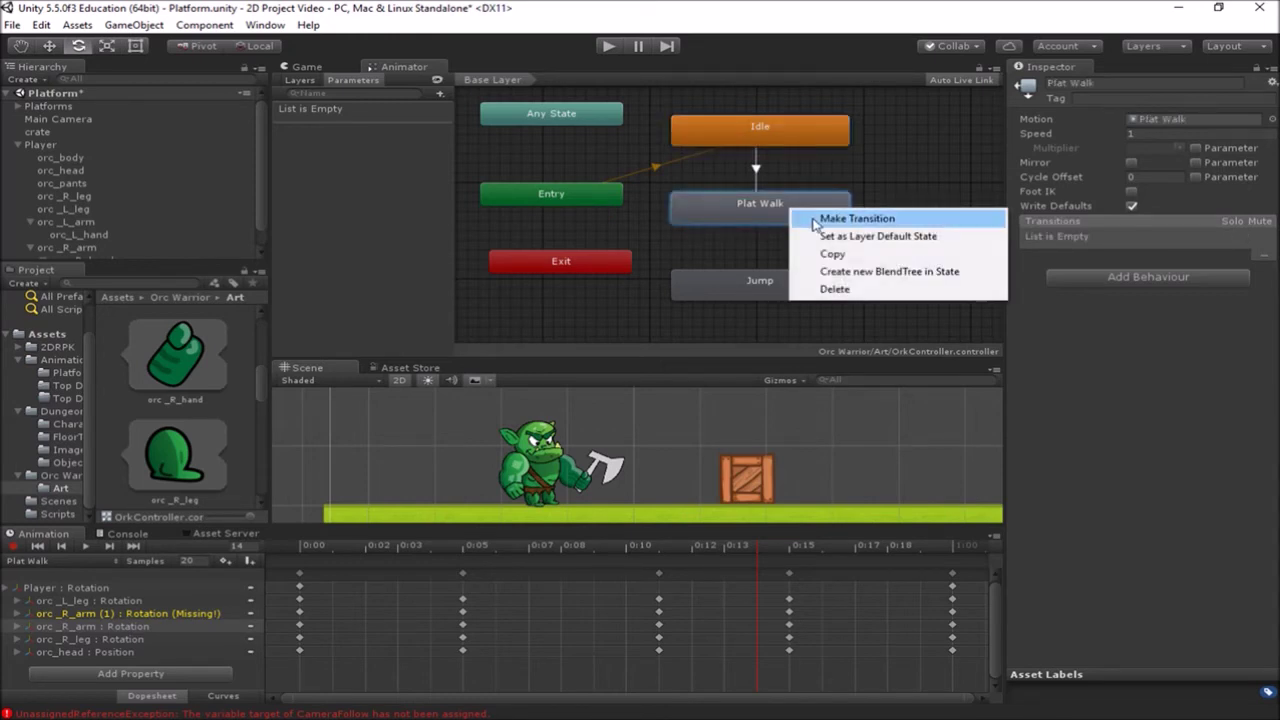
{"action": "left_click", "coordinate": [830, 218]}
{"action": "left_click", "coordinate": [800, 130]}
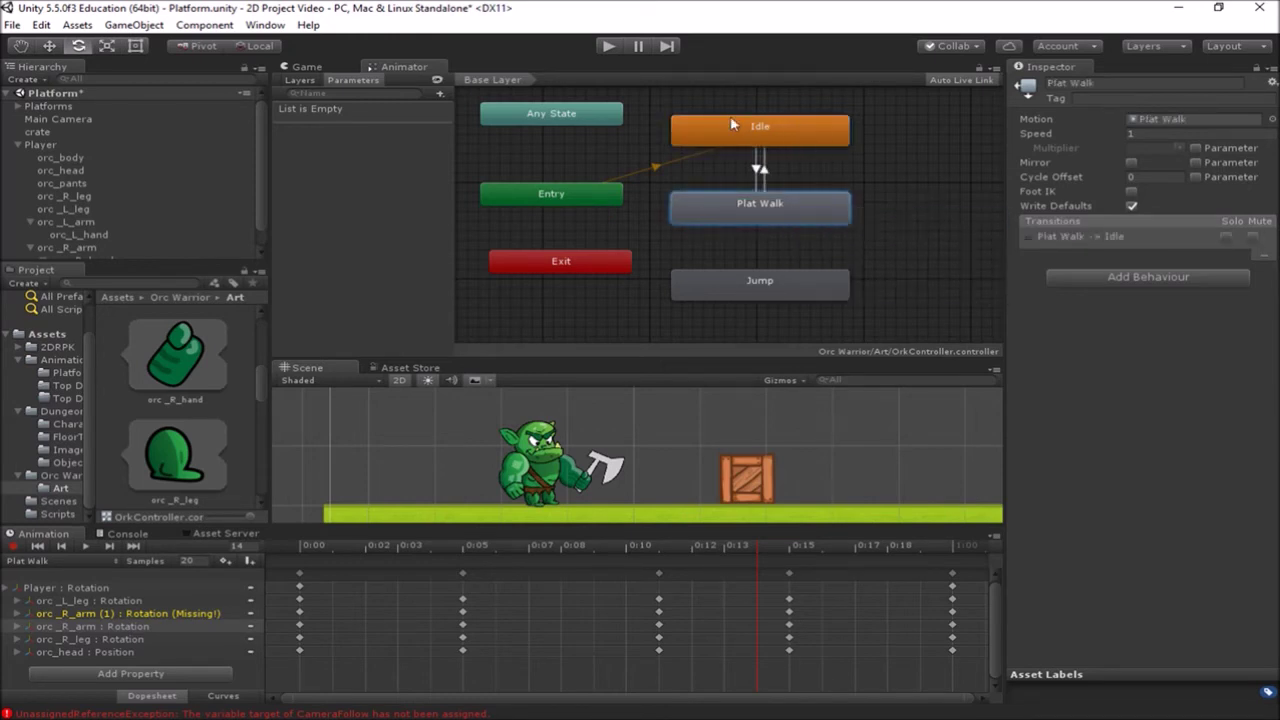
{"action": "left_click", "coordinate": [757, 171]}
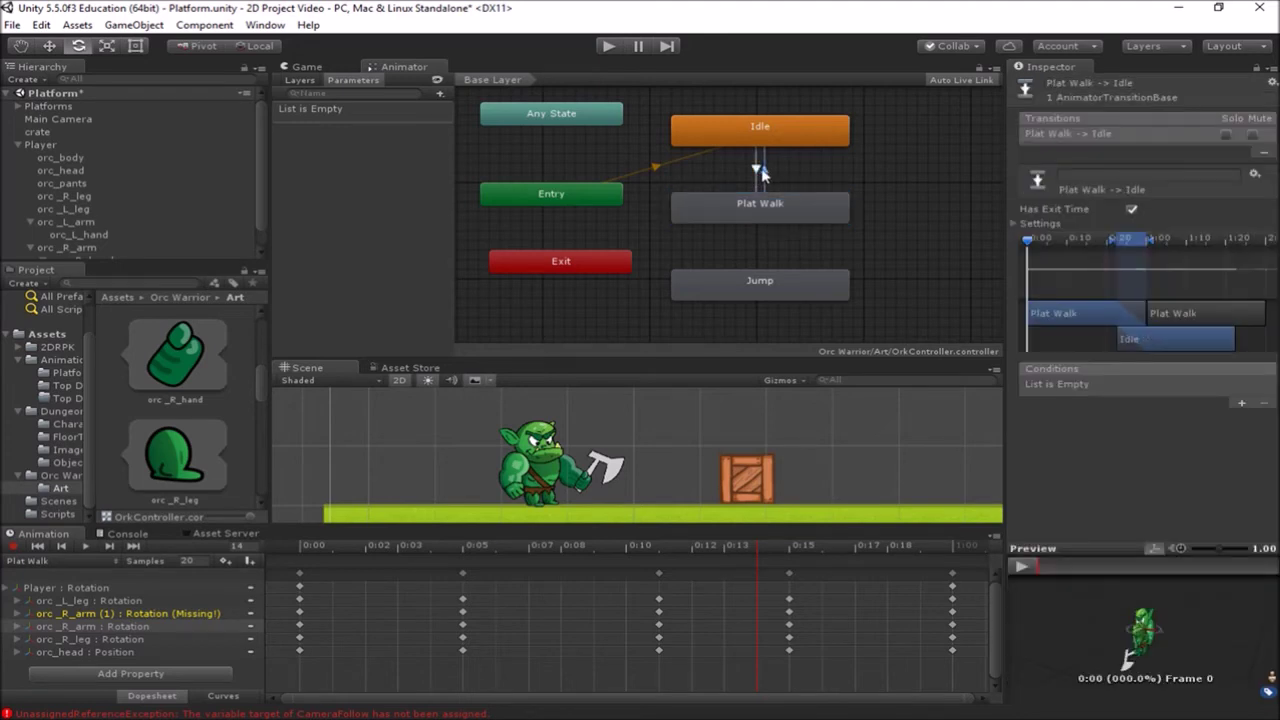
{"action": "left_click", "coordinate": [758, 171]}
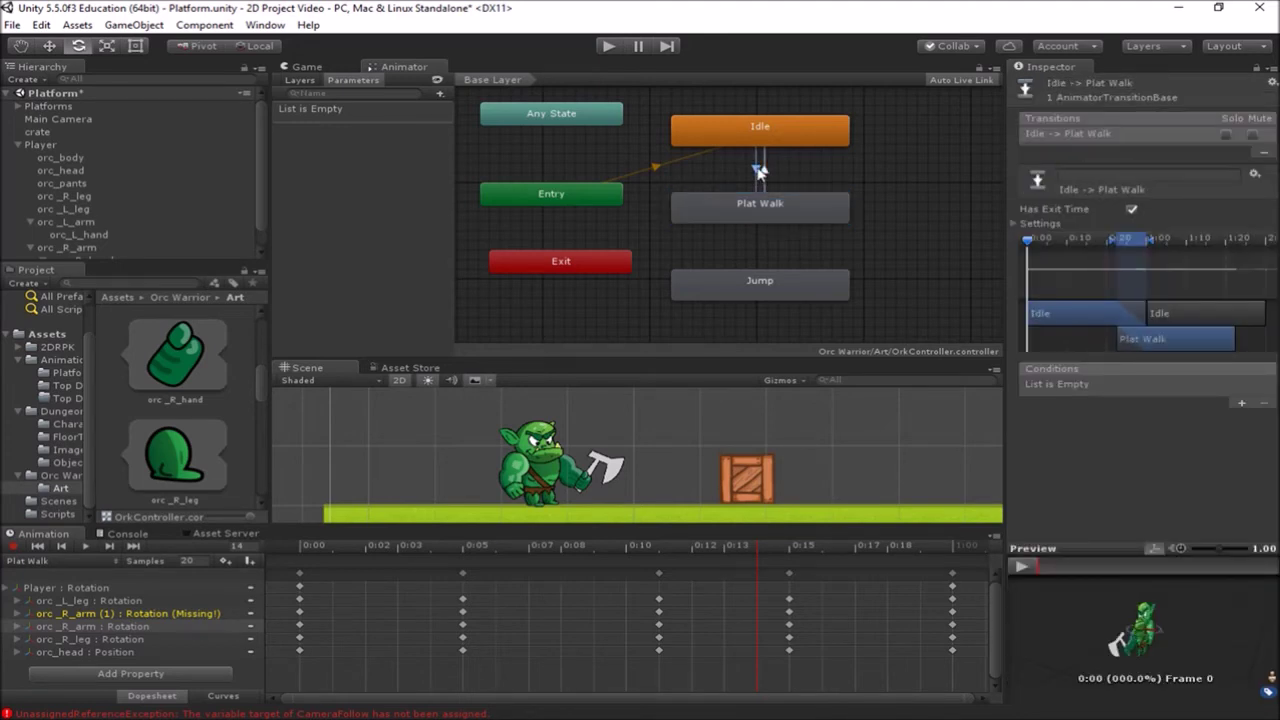
Add a Float parameter named speed to the Animator controller
{"action": "left_click", "coordinate": [347, 82]}
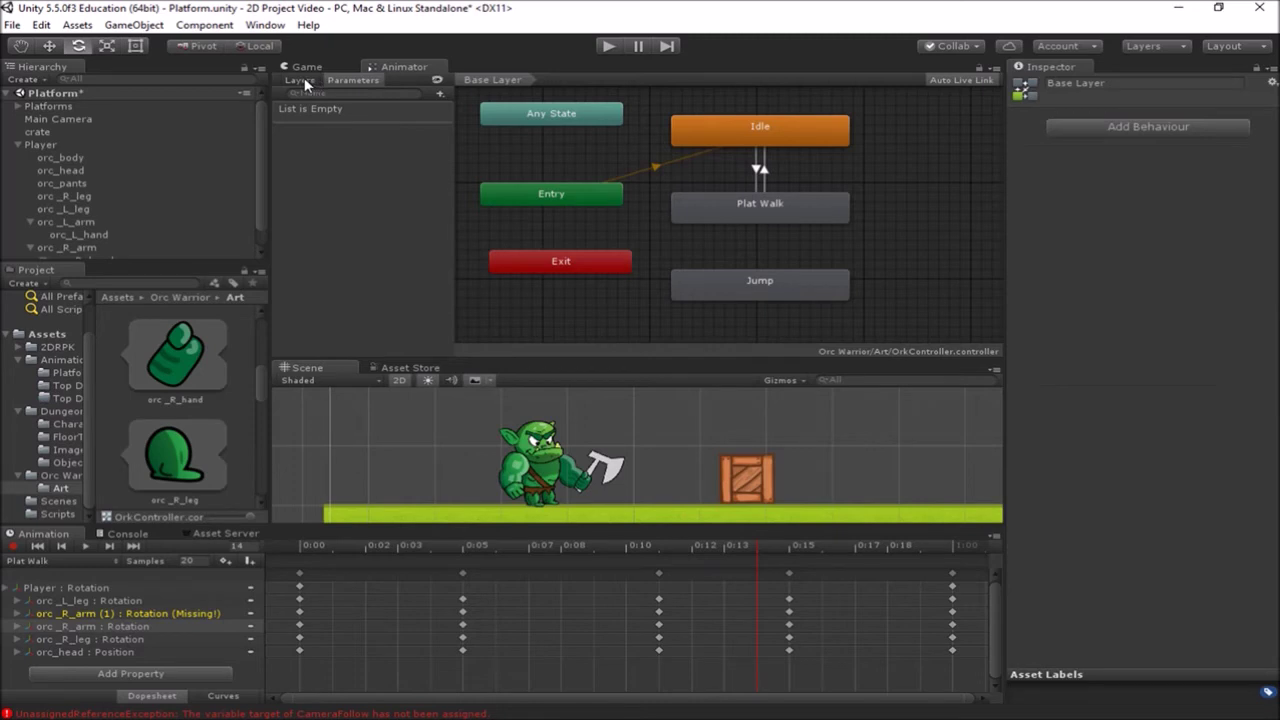
{"action": "left_click", "coordinate": [440, 93]}
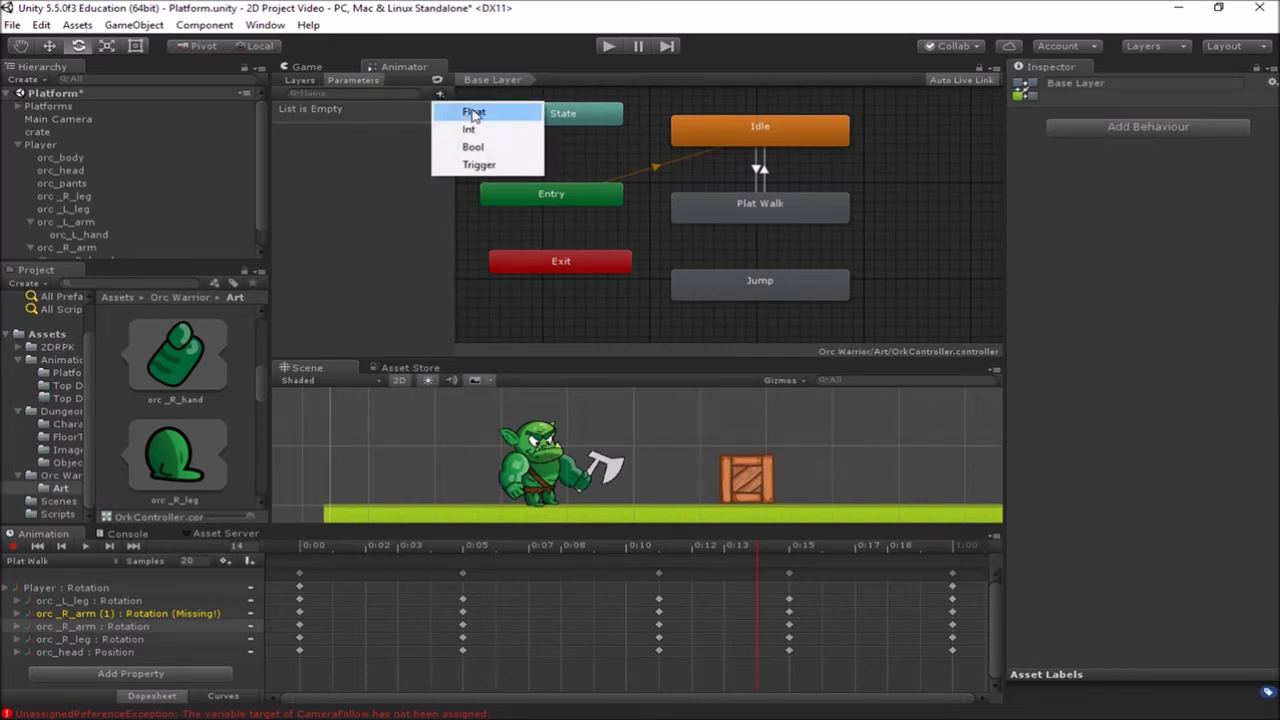
{"action": "left_click", "coordinate": [473, 115]}
{"action": "type", "text": "speed"}
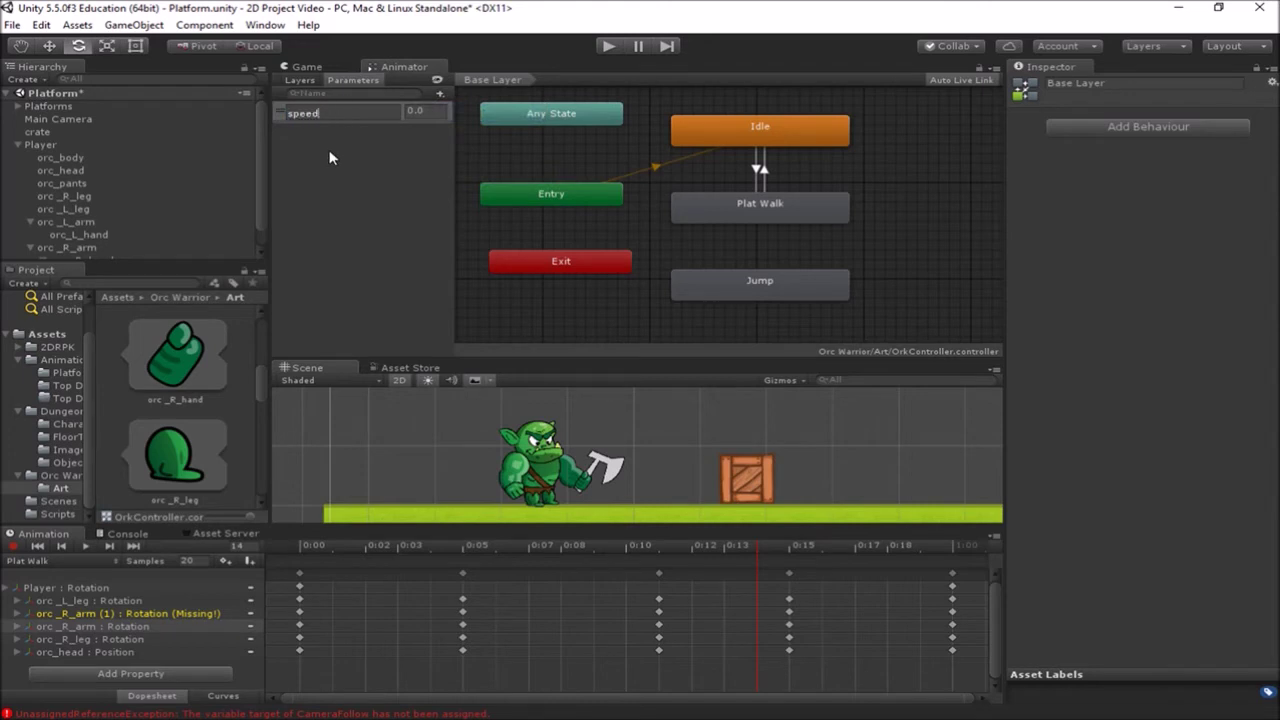
{"action": "key", "text": "Return"}
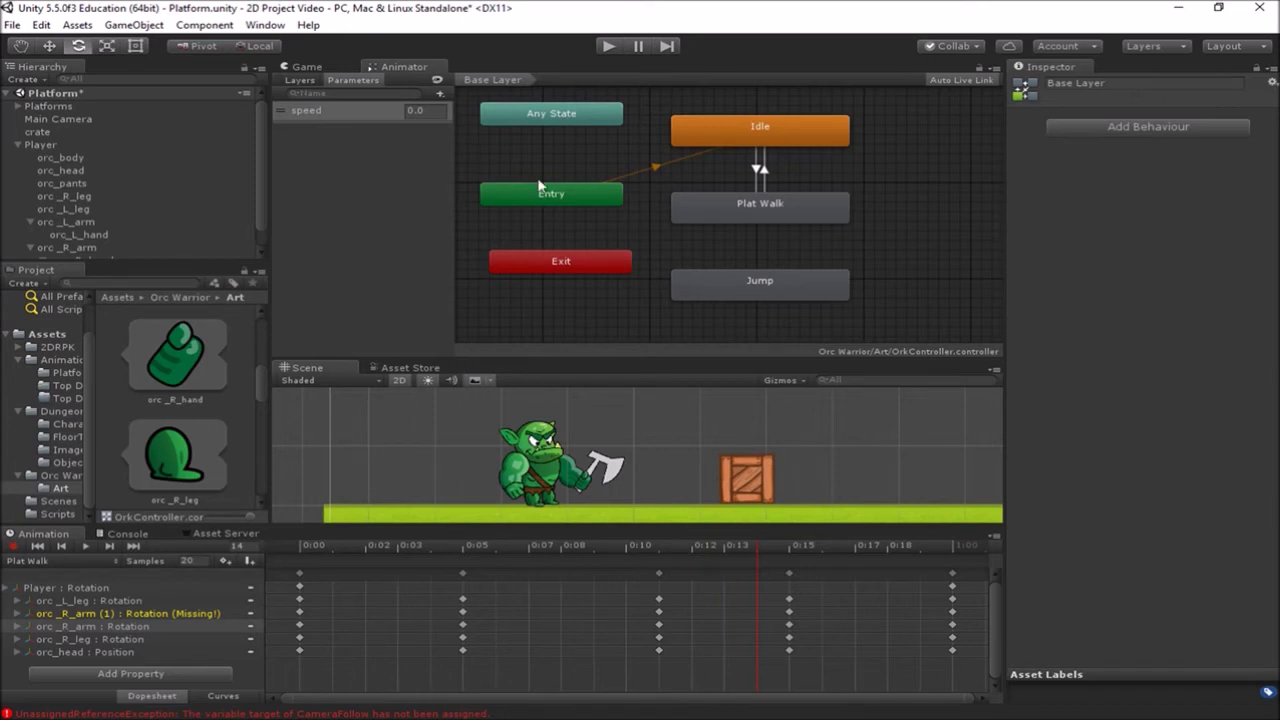
Disable exit time on the Idle to Plat Walk transition and add the condition speed Greater 0.01
{"action": "left_click", "coordinate": [759, 170]}
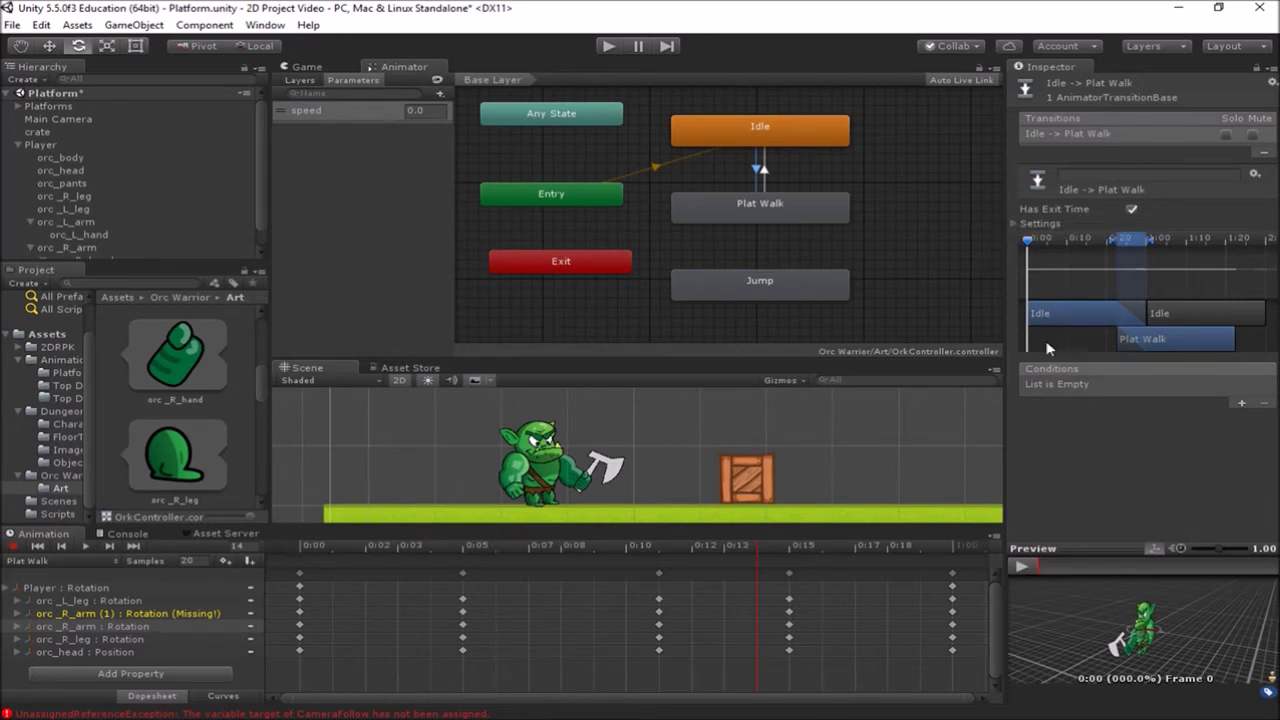
{"action": "left_click", "coordinate": [1132, 210]}
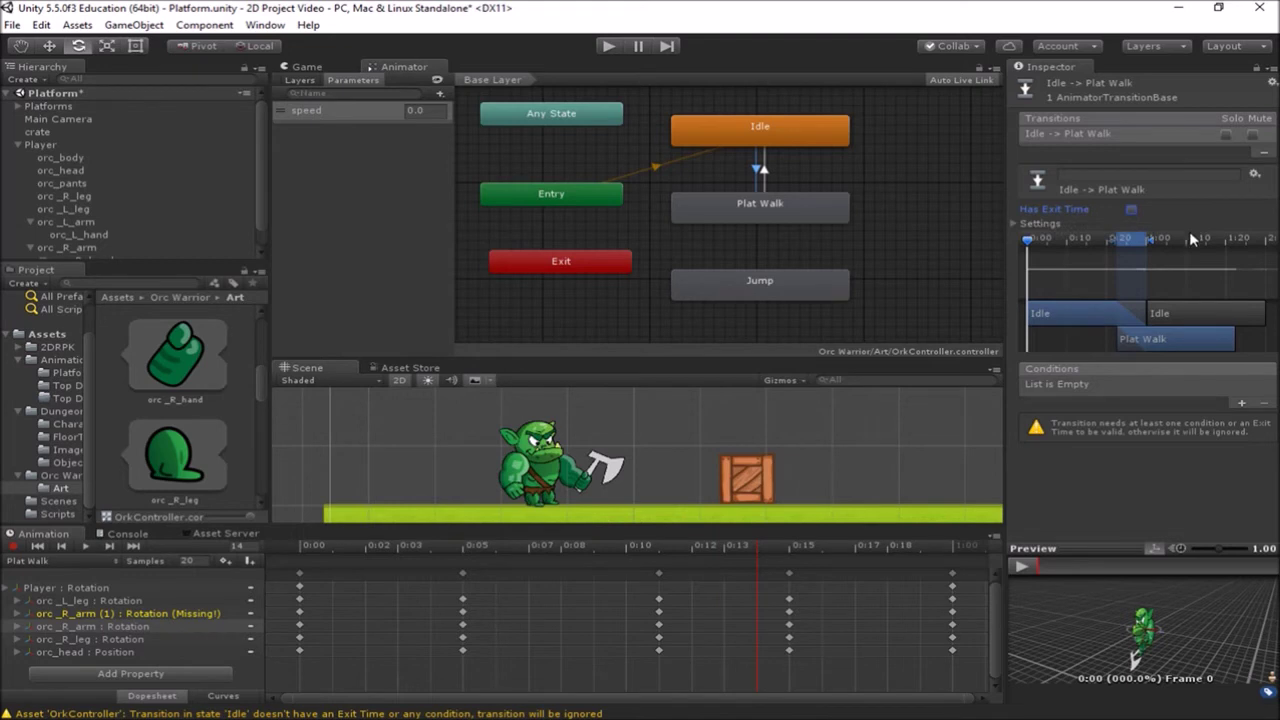
{"action": "left_click", "coordinate": [1240, 403]}
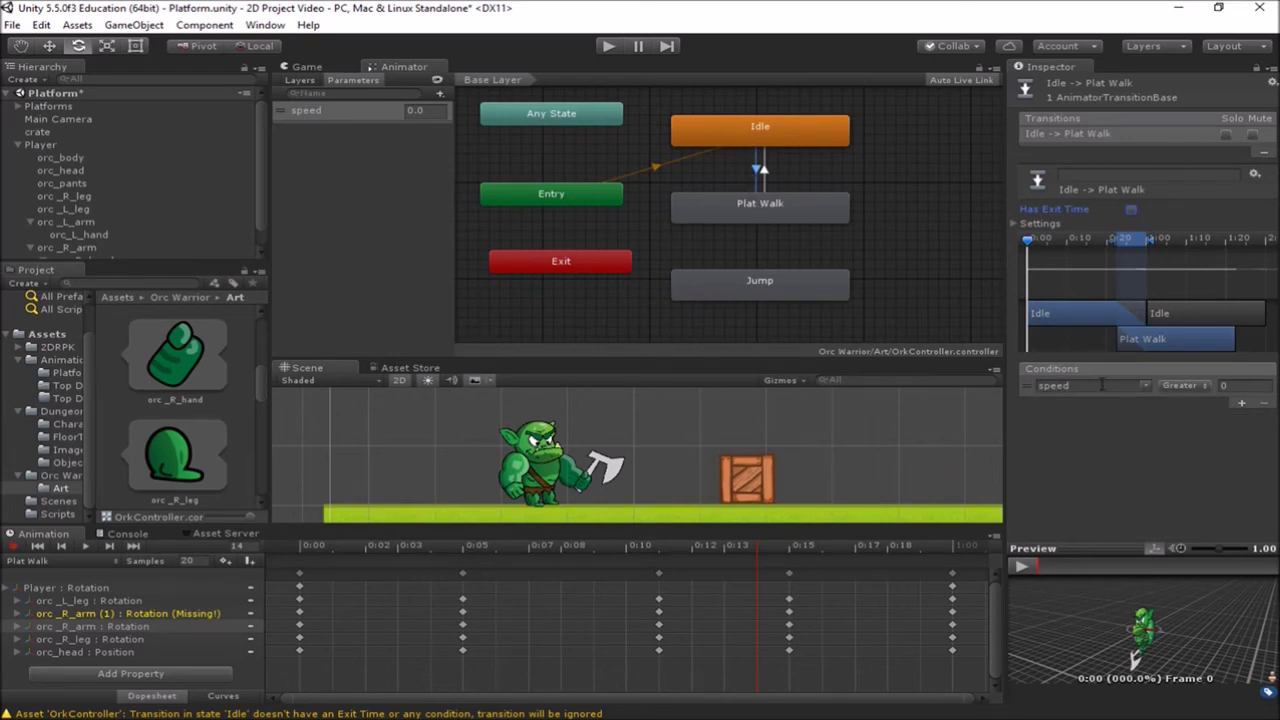
{"action": "left_click", "coordinate": [1228, 385]}
{"action": "type", "text": ".01"}
Disable exit time on the Plat Walk to Idle transition and add the condition speed Less 0.01
{"action": "left_click", "coordinate": [765, 174]}
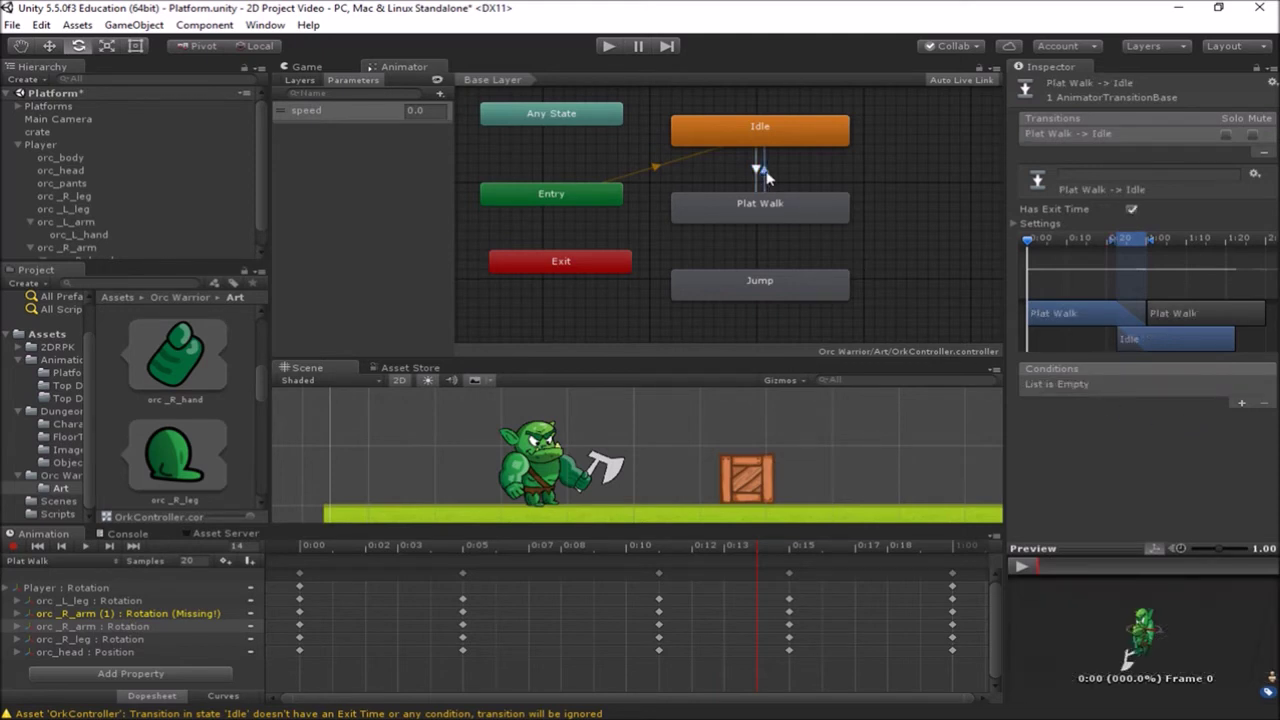
{"action": "left_click", "coordinate": [1131, 210]}
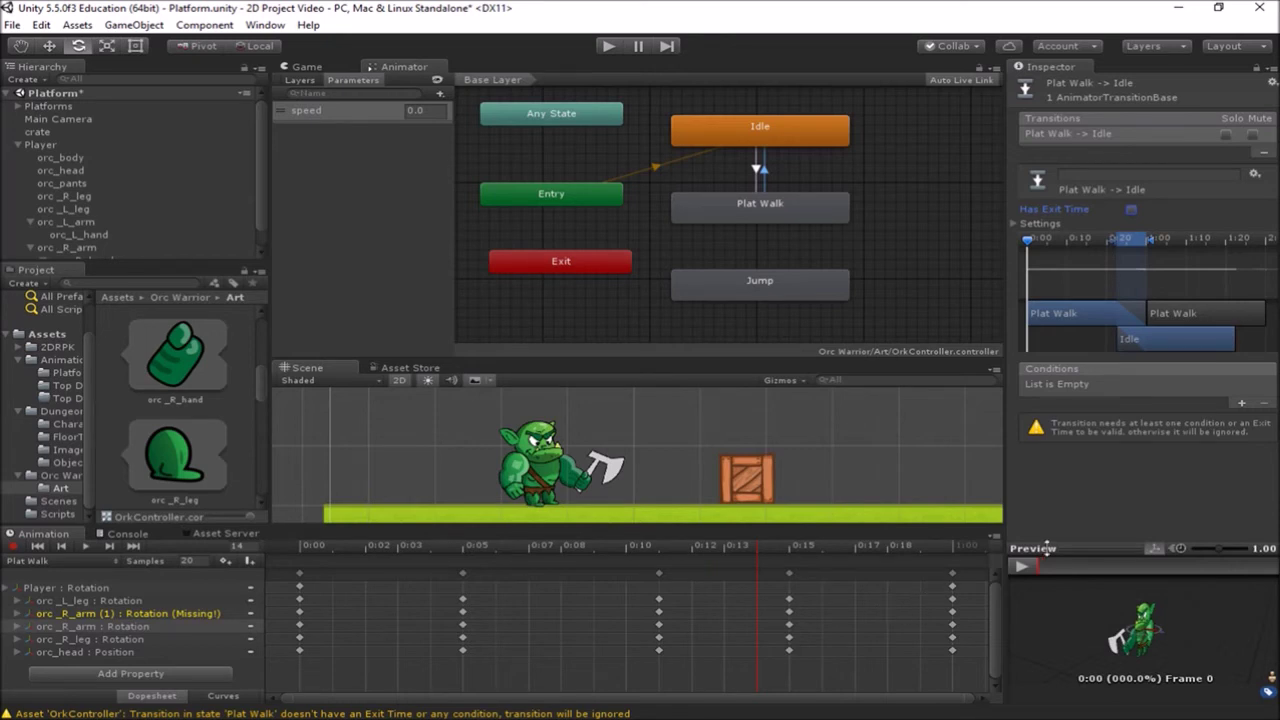
{"action": "left_click", "coordinate": [1238, 405]}
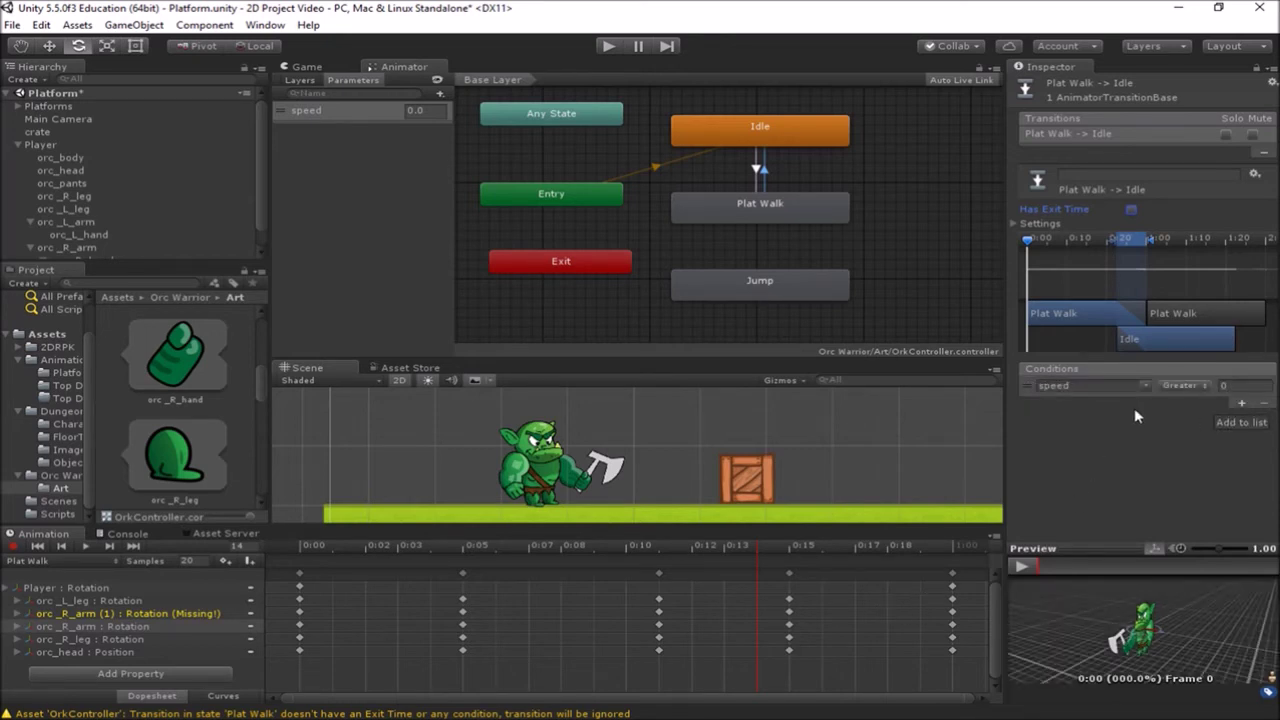
{"action": "left_click", "coordinate": [1183, 386]}
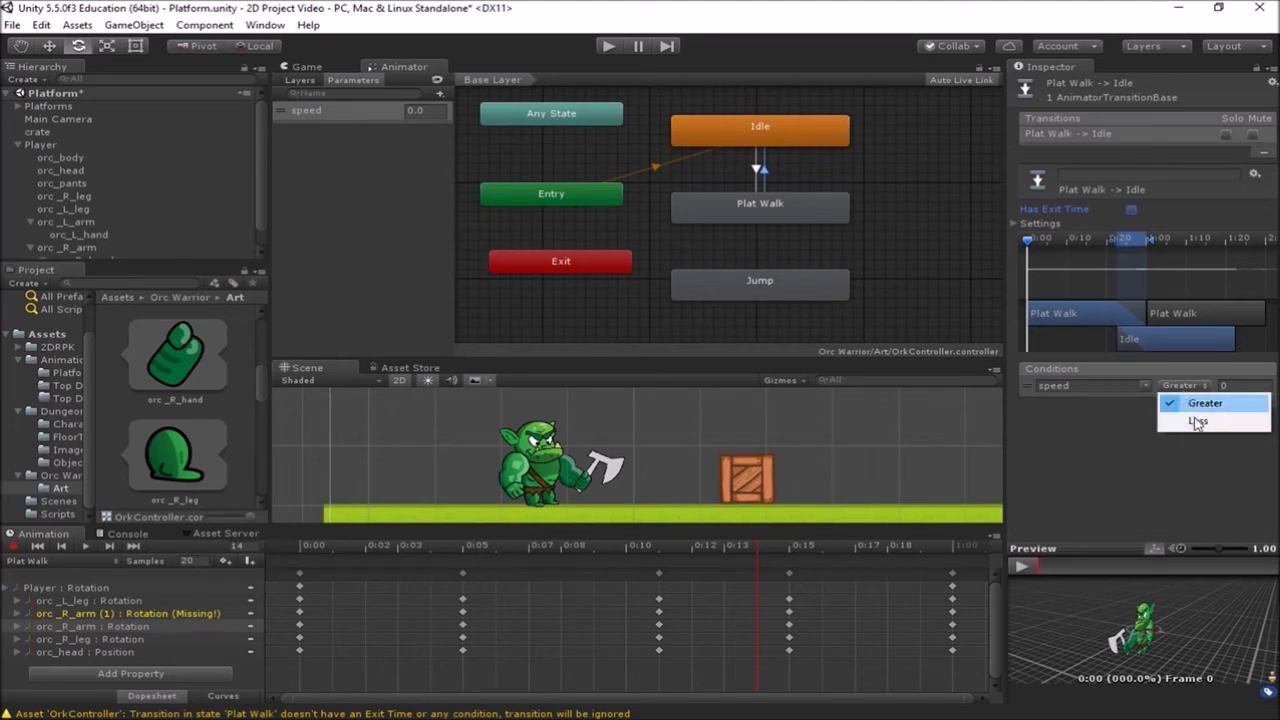
{"action": "left_click", "coordinate": [1198, 422]}
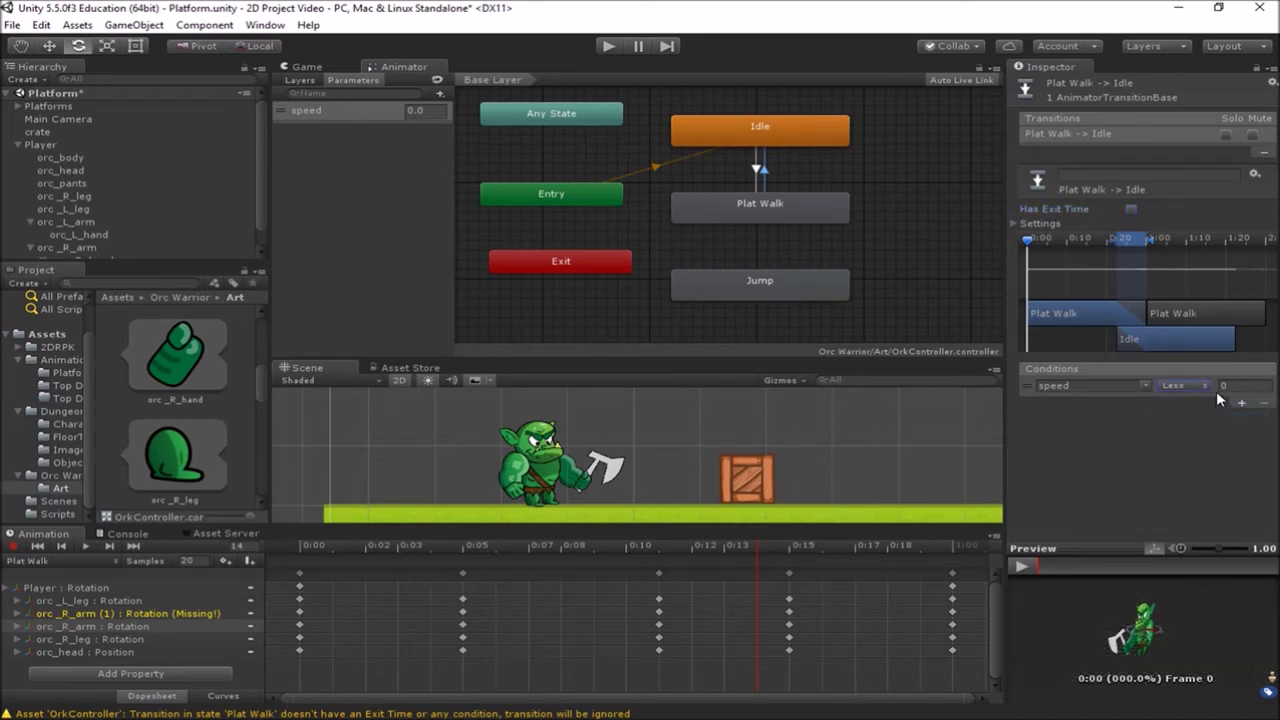
{"action": "type", "text": ".01"}
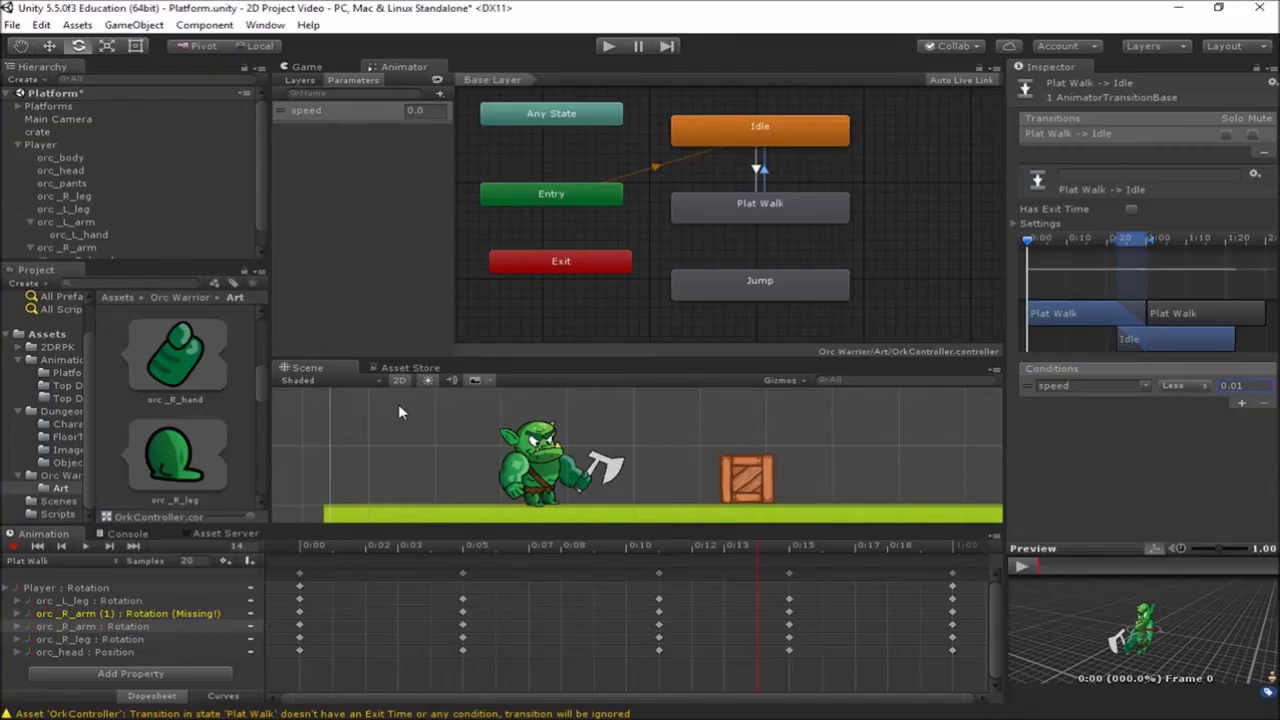
Run the game and test the state transitions in the Animator by setting speed to 1, then clearing it
{"action": "scroll", "coordinate": [429, 448], "scroll_direction": "up", "scroll_amount": 3}
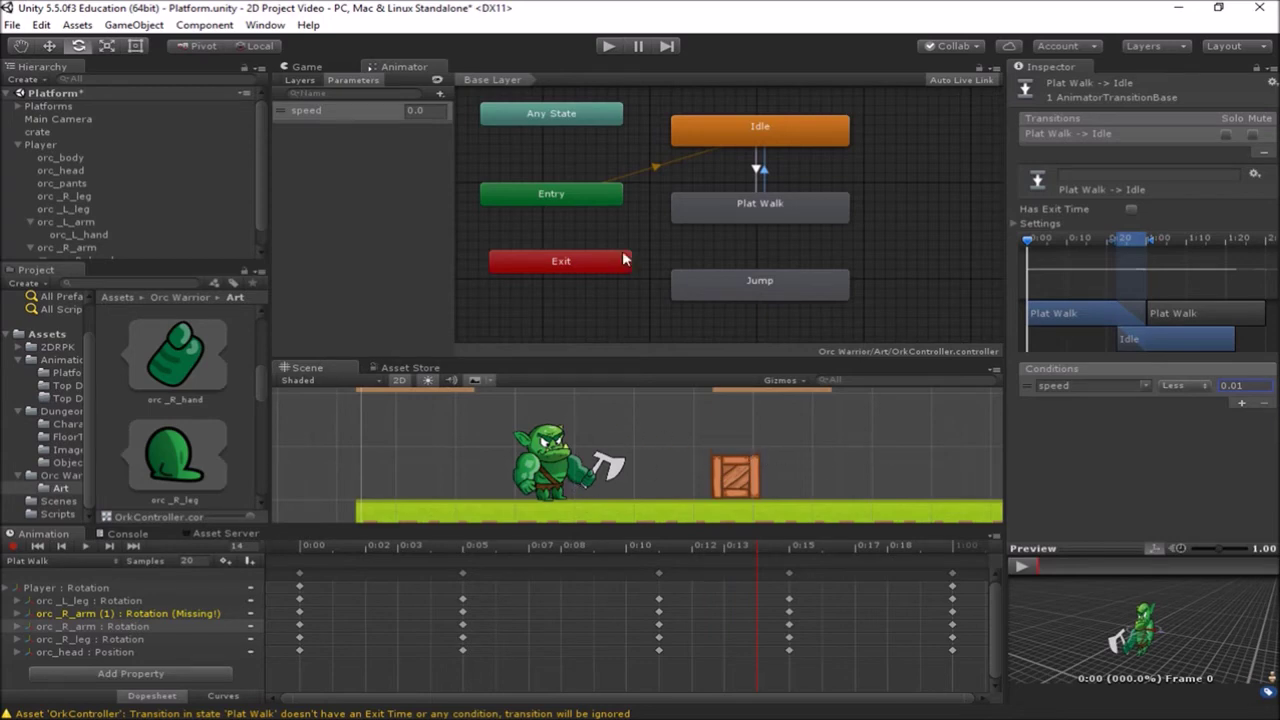
{"action": "left_click", "coordinate": [608, 47]}
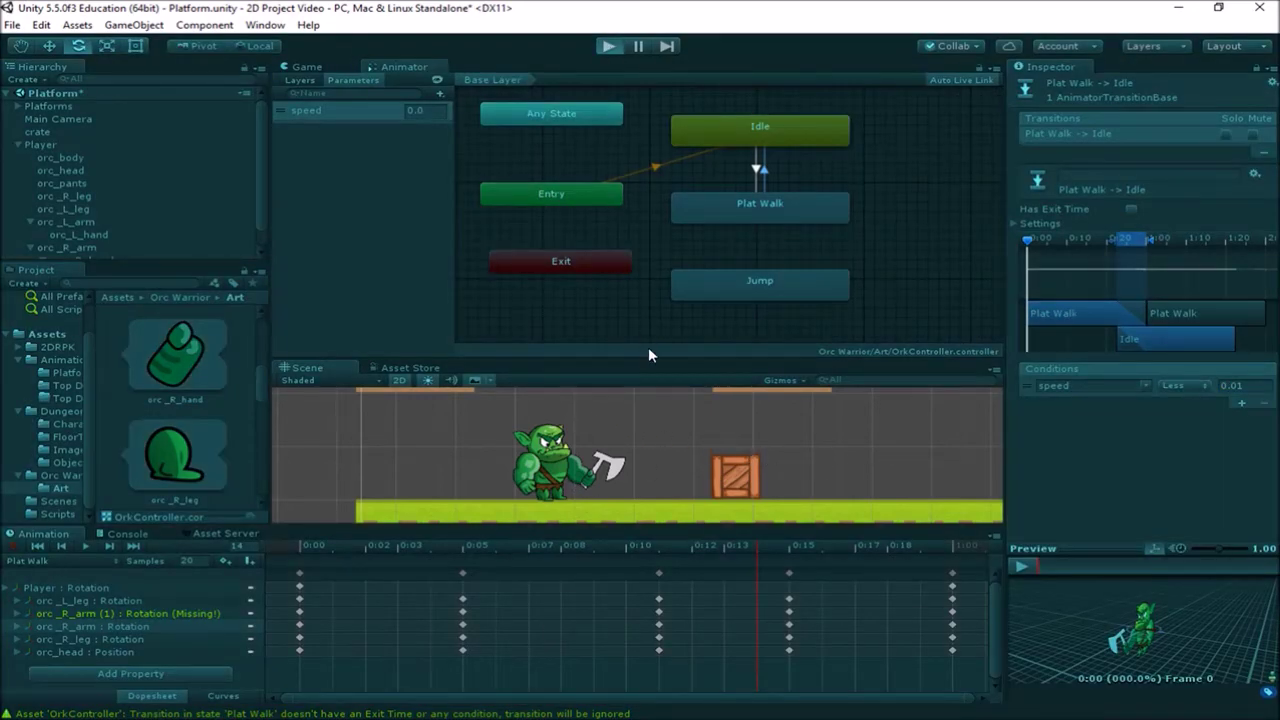
{"action": "key", "text": "ctrl+p"}
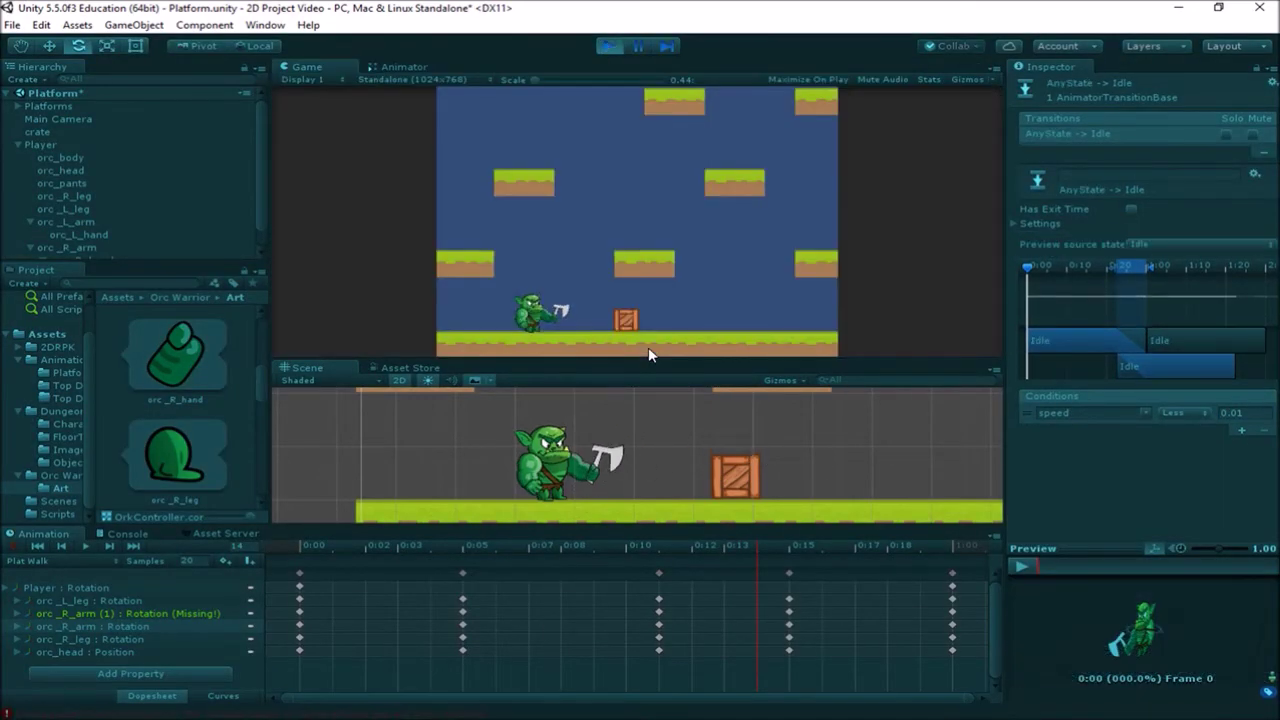
{"action": "left_click", "coordinate": [403, 66]}
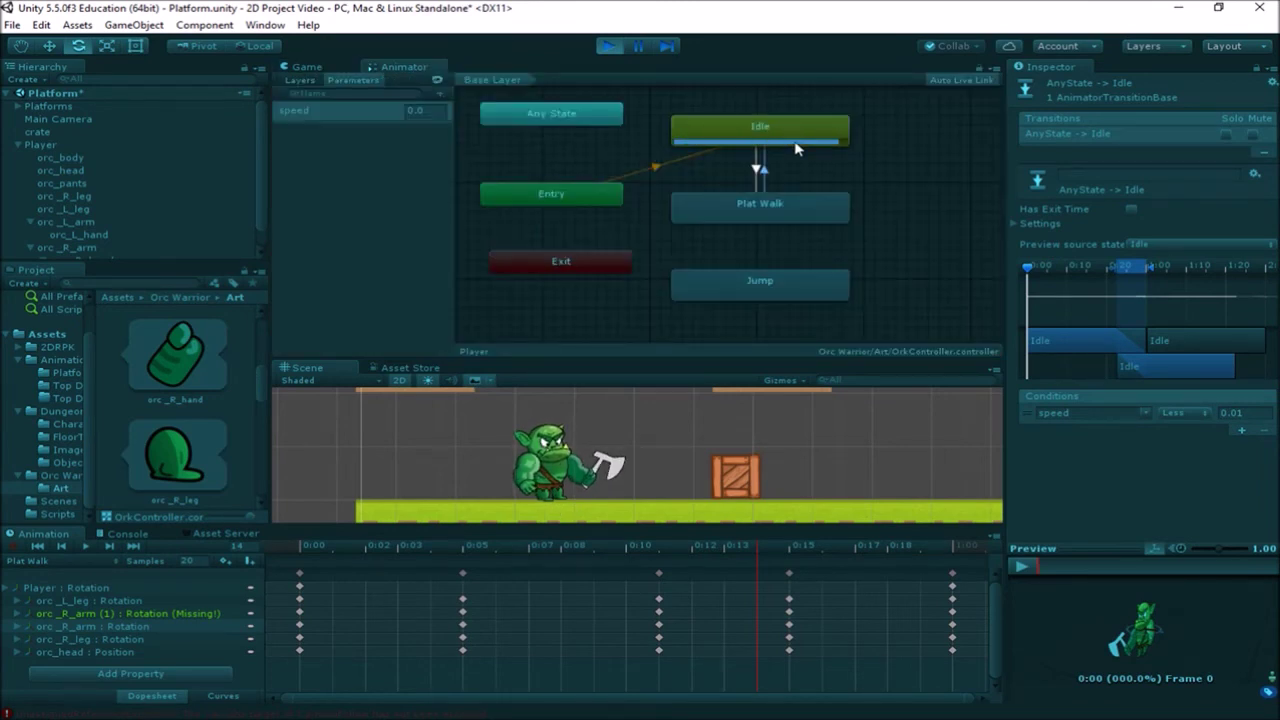
{"action": "left_click", "coordinate": [432, 111]}
{"action": "type", "text": "1"}
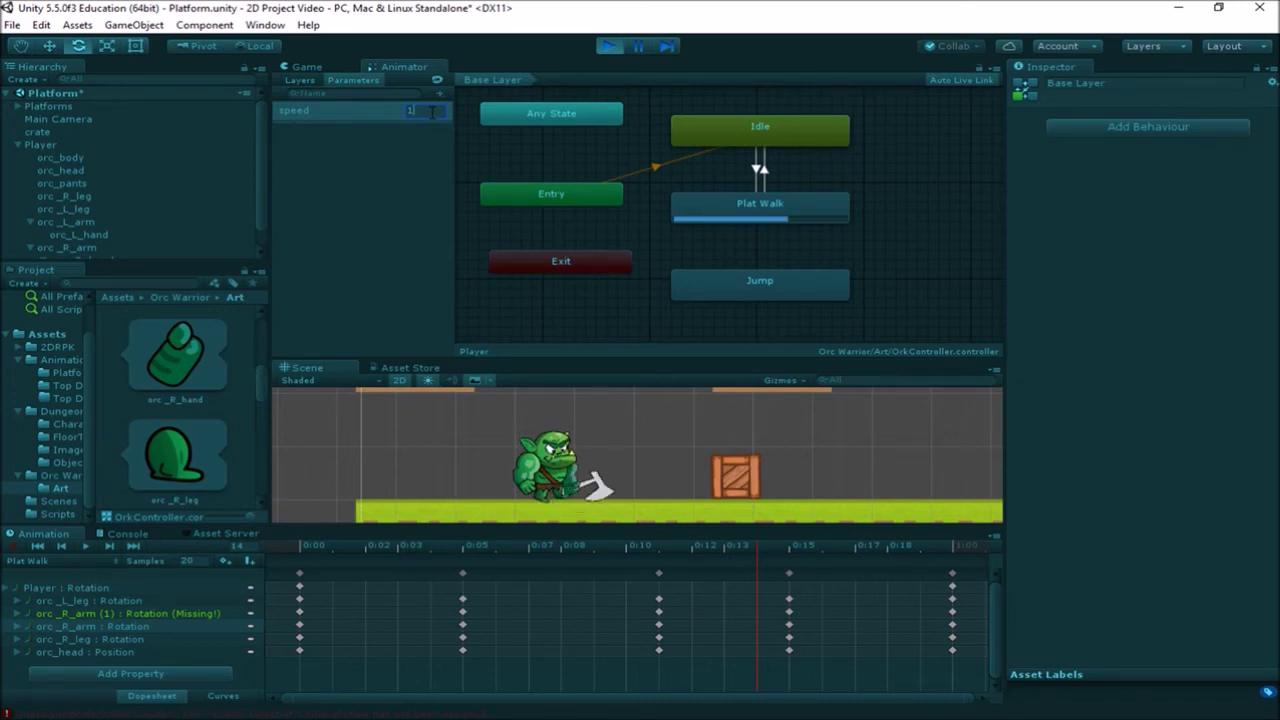
{"action": "key", "text": "BackSpace"}
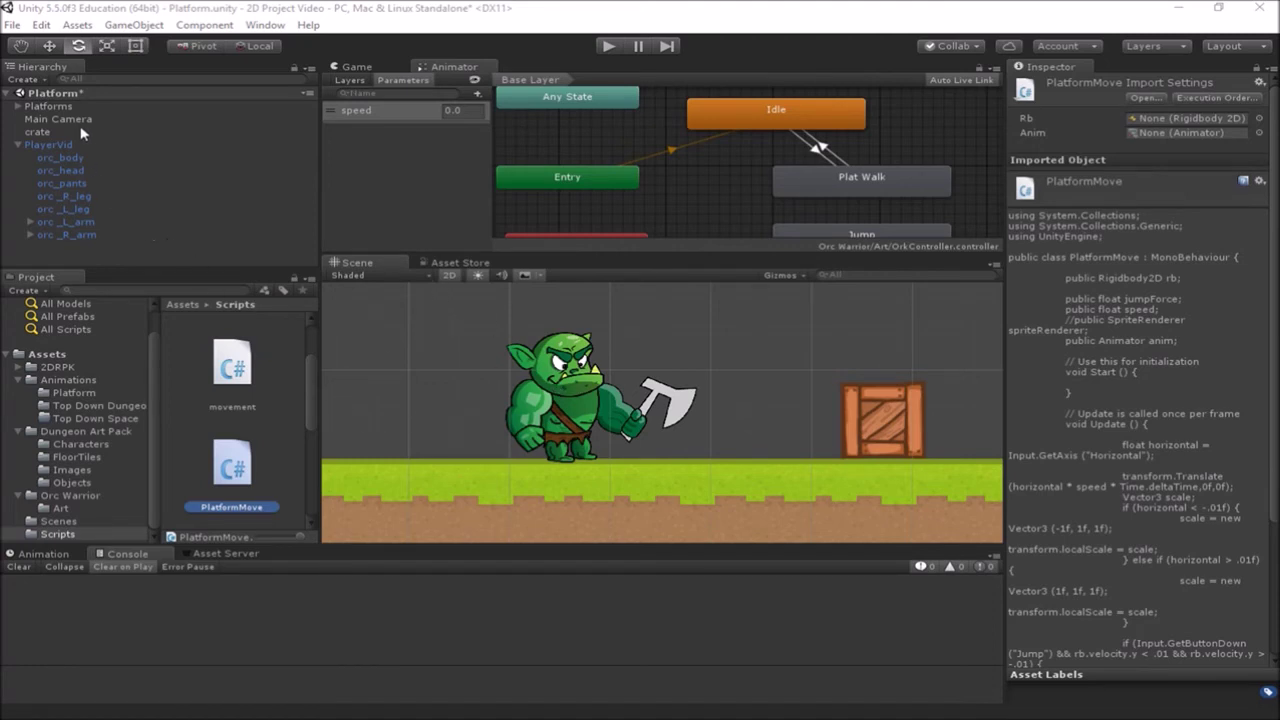
Preview the Plat Walk clip on PlayerVid, then stop playback and turn off animation recording
{"action": "left_click", "coordinate": [44, 145]}
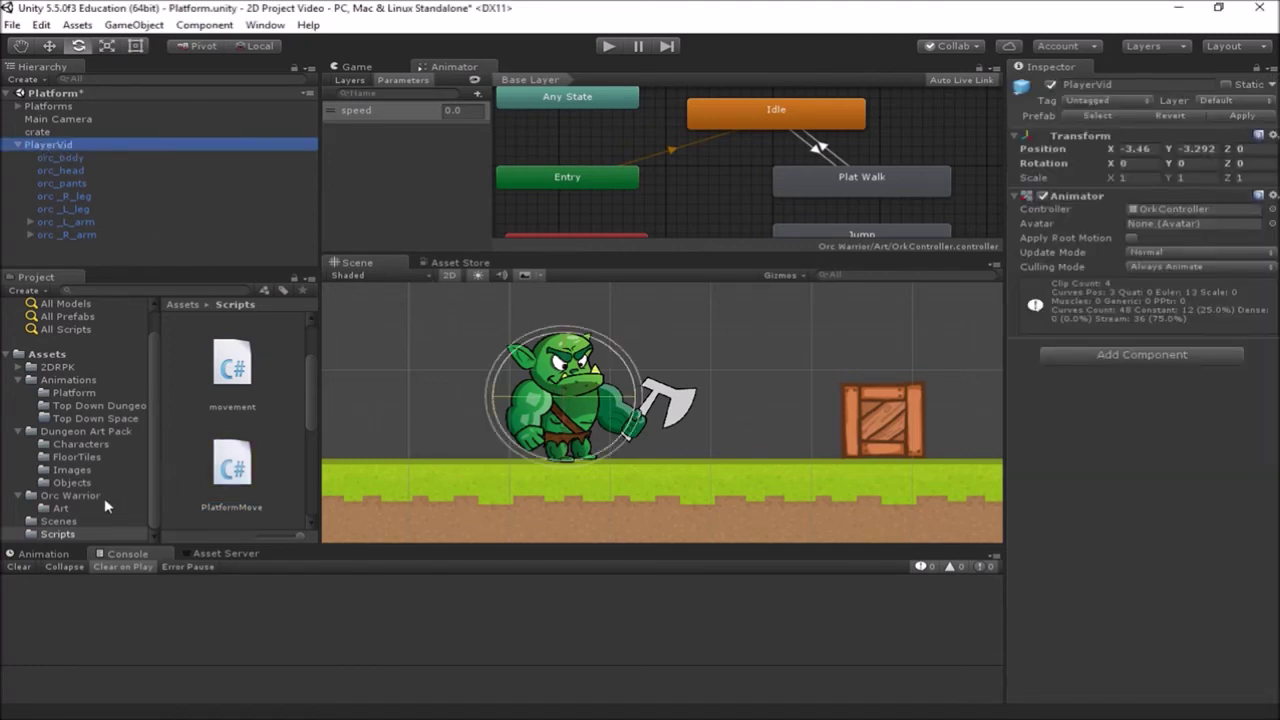
{"action": "left_click", "coordinate": [58, 556]}
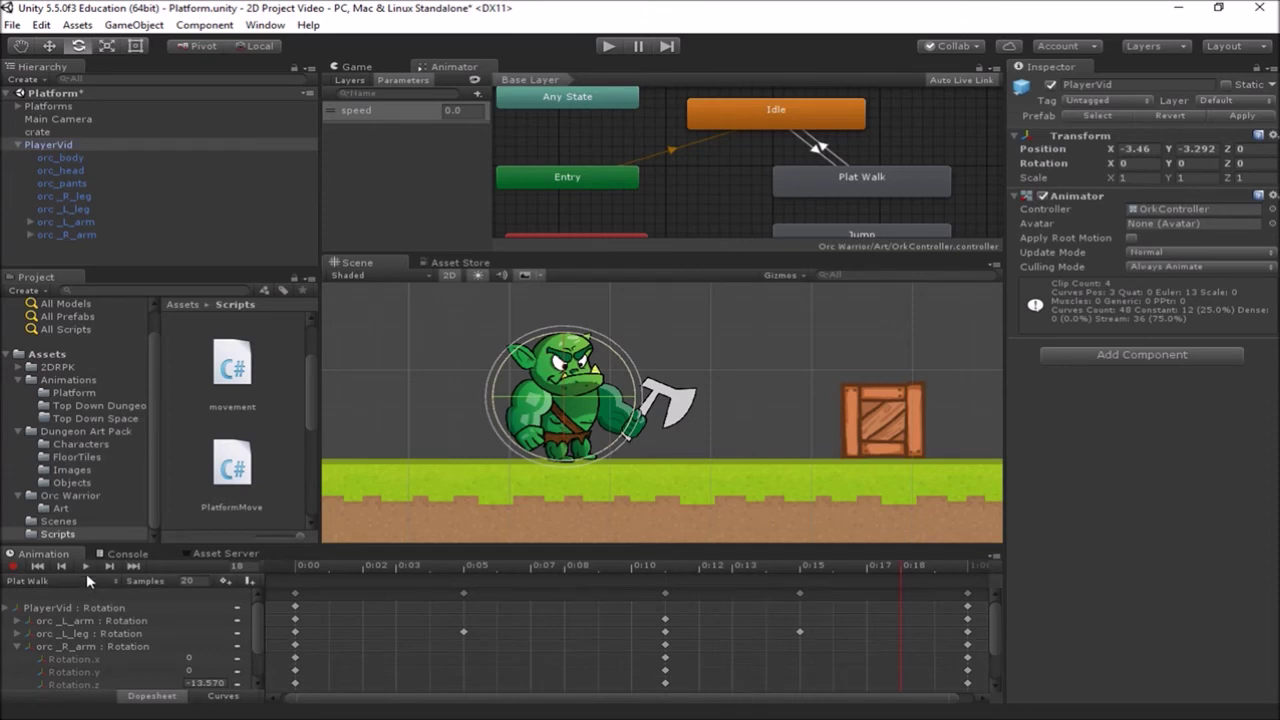
{"action": "left_click", "coordinate": [86, 567]}
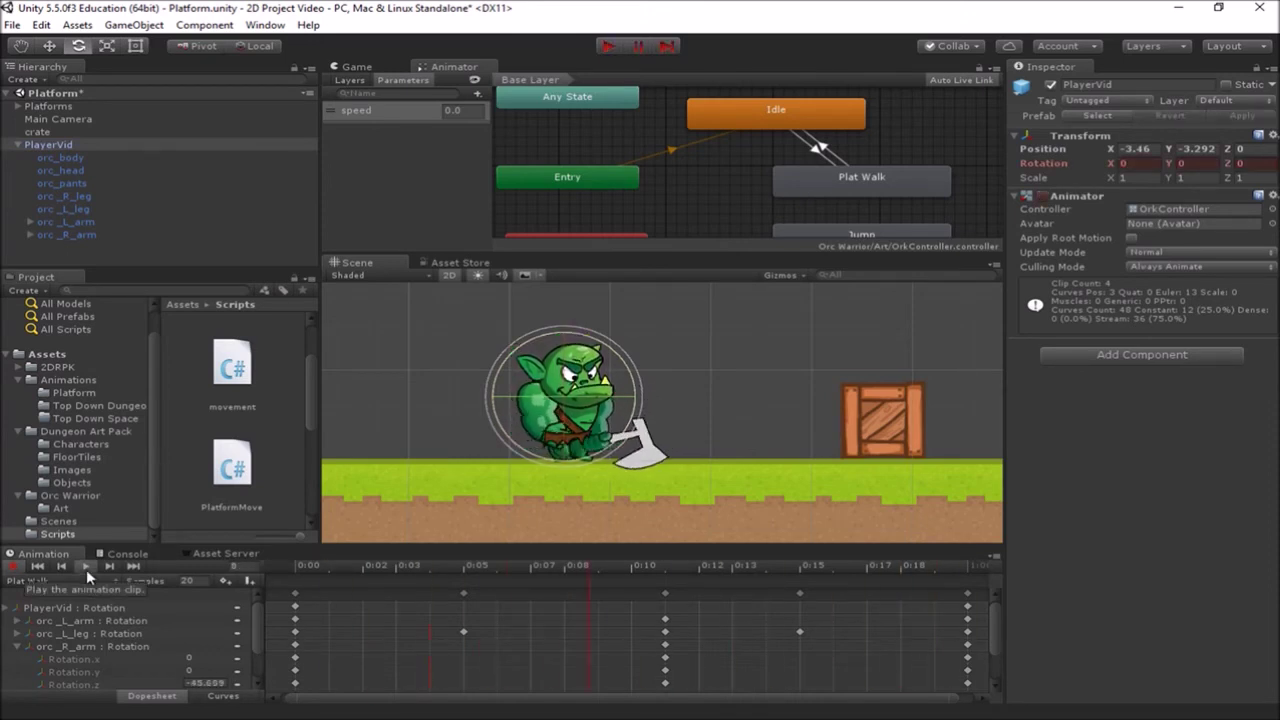
{"action": "left_click", "coordinate": [85, 568]}
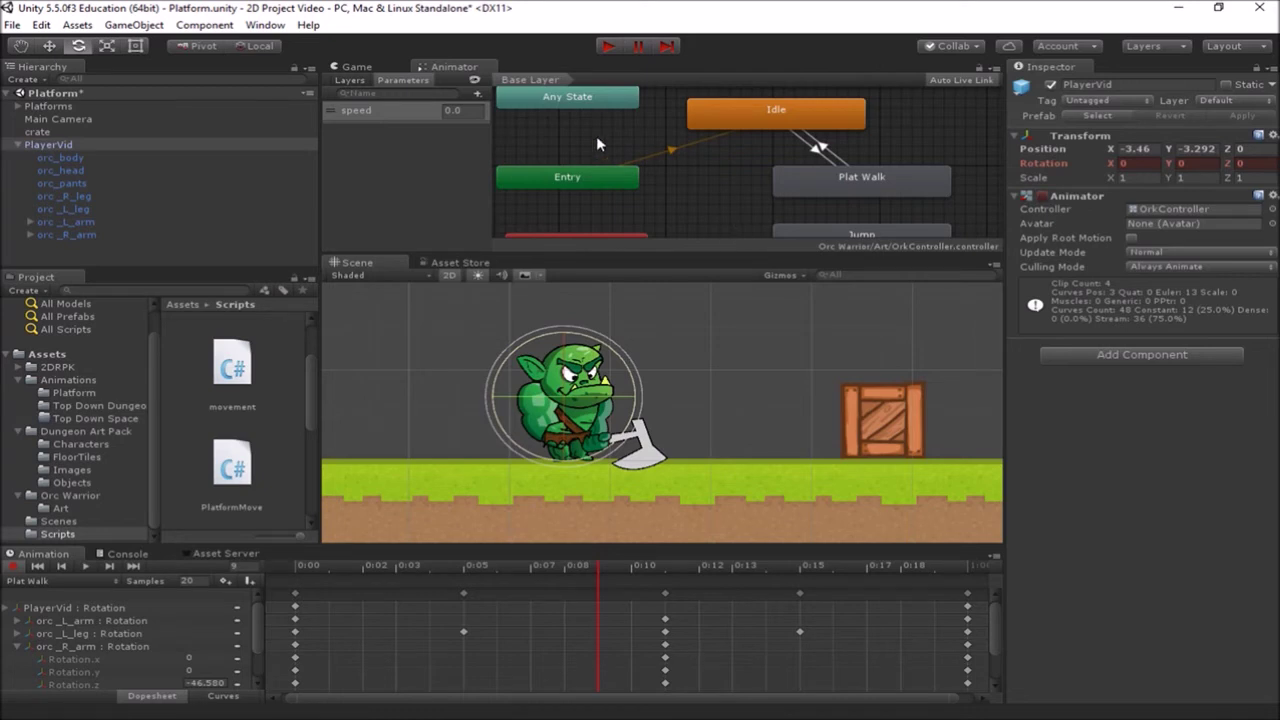
{"action": "left_click", "coordinate": [13, 566]}
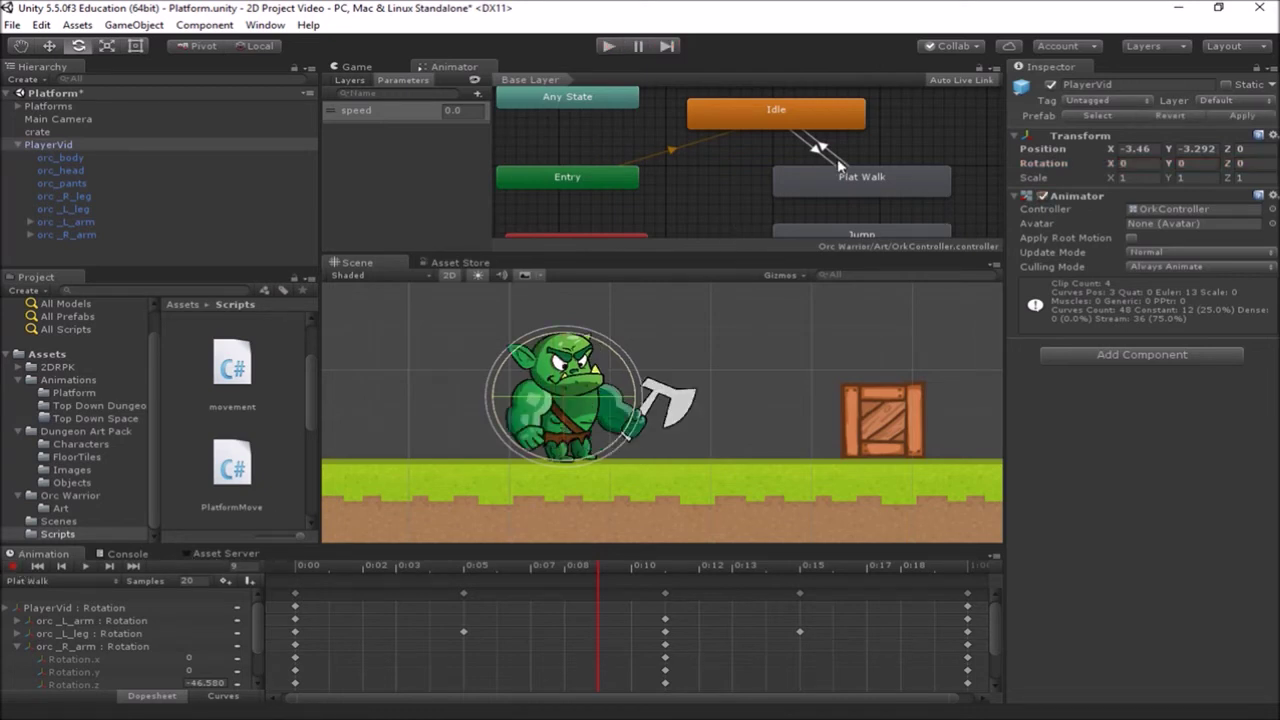
Enlarge the Animator pane downward and bring the Idle, Plat Walk and Jump states into view
{"action": "scroll", "coordinate": [840, 165], "scroll_direction": "up", "scroll_amount": 1}
{"action": "left_click_drag", "start_coordinate": [723, 250], "coordinate": [724, 386]}
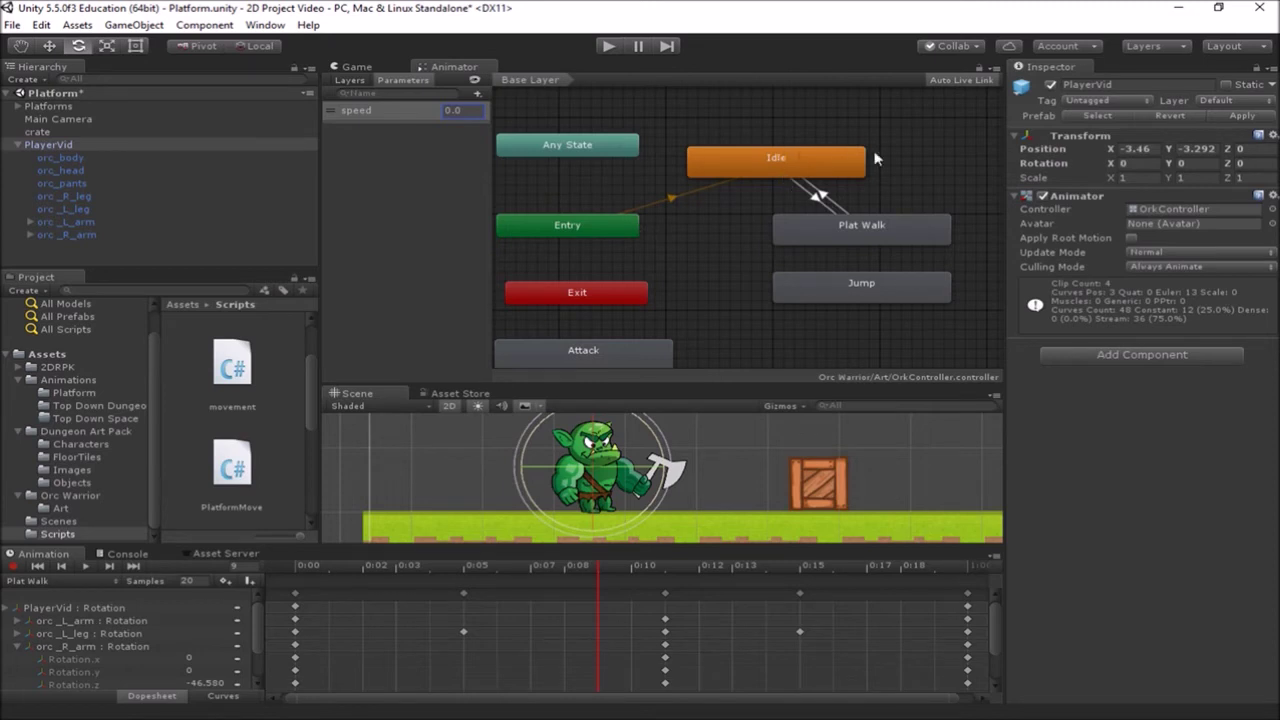
{"action": "middle_click_drag", "start_coordinate": [910, 172], "coordinate": [908, 203]}
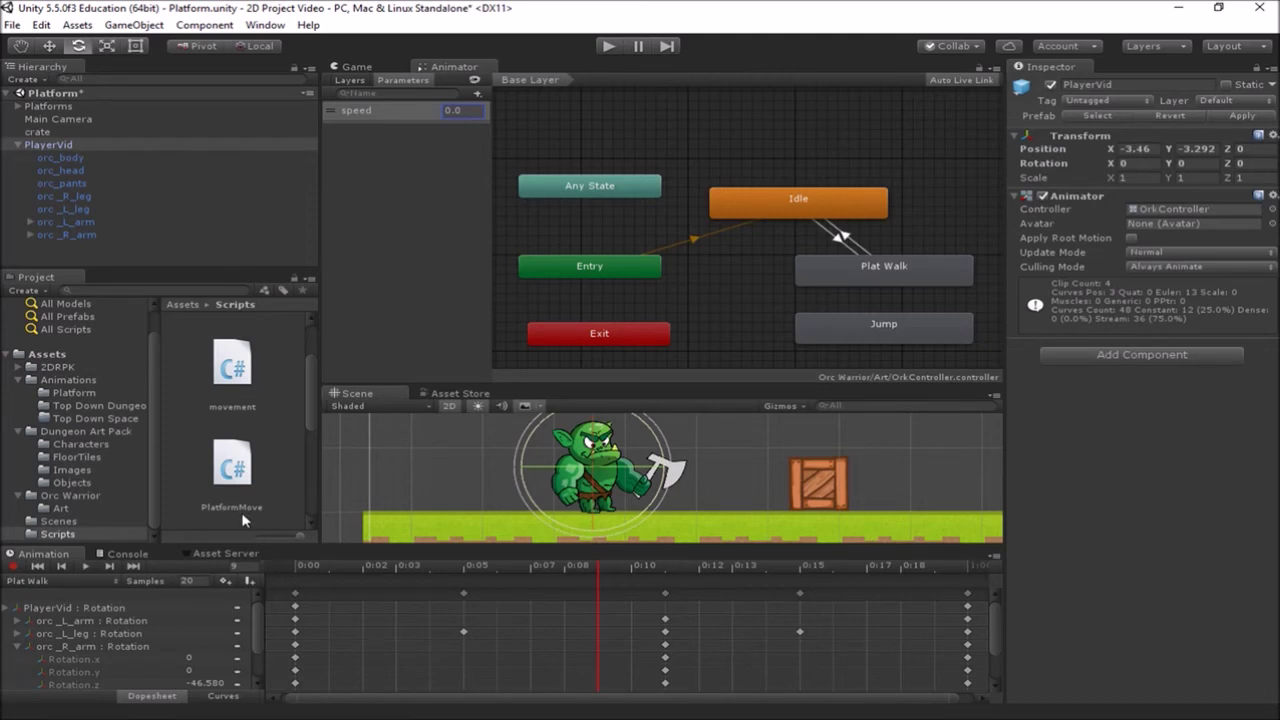
Create a new C# script named PlatformMoveWithAnimations in the Scripts folder
{"action": "left_click_drag", "start_coordinate": [309, 412], "coordinate": [312, 445]}
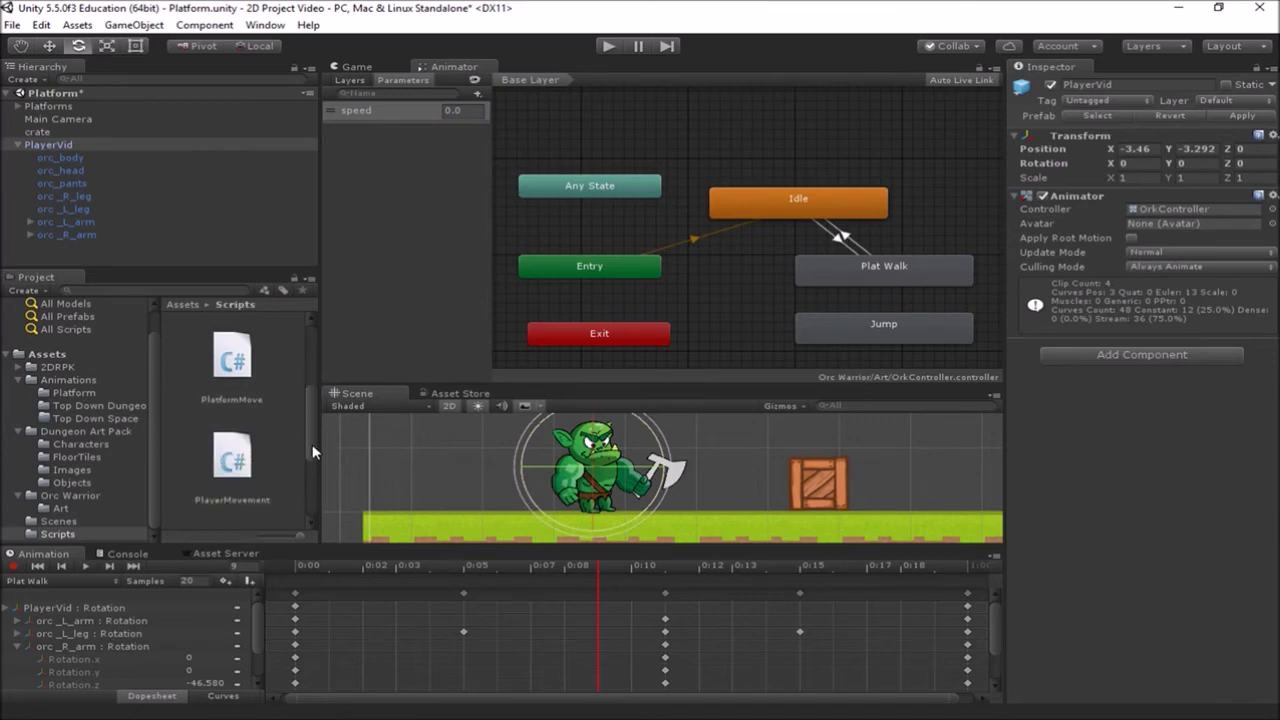
{"action": "left_click", "coordinate": [274, 400]}
{"action": "right_click", "coordinate": [274, 400]}
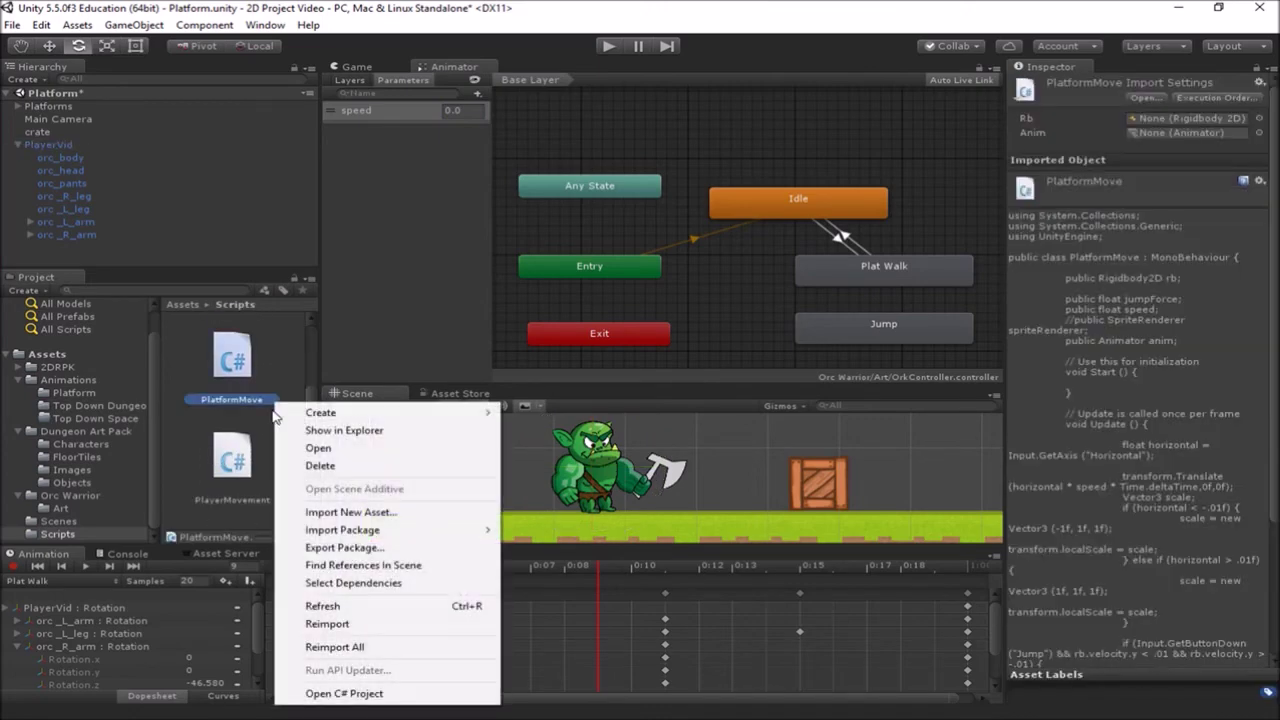
{"action": "left_click", "coordinate": [265, 436]}
{"action": "right_click", "coordinate": [265, 436]}
{"action": "mouse_move", "coordinate": [440, 137]}
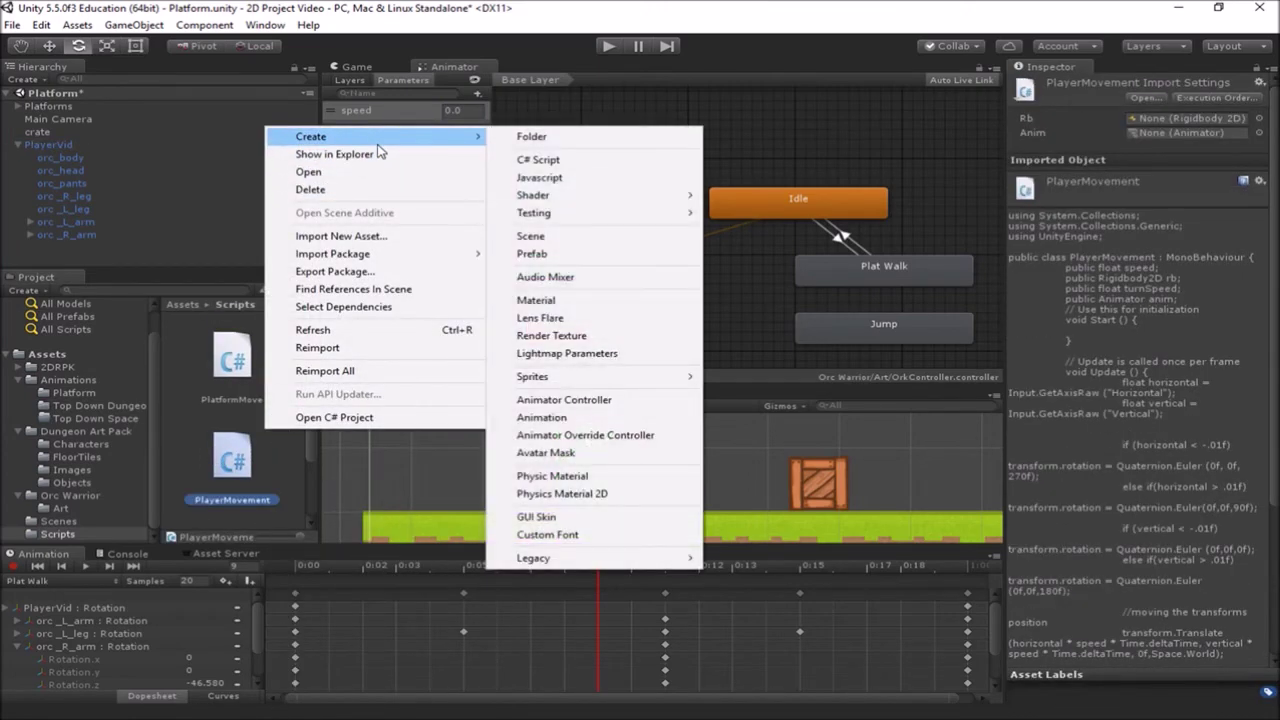
{"action": "left_click", "coordinate": [538, 160]}
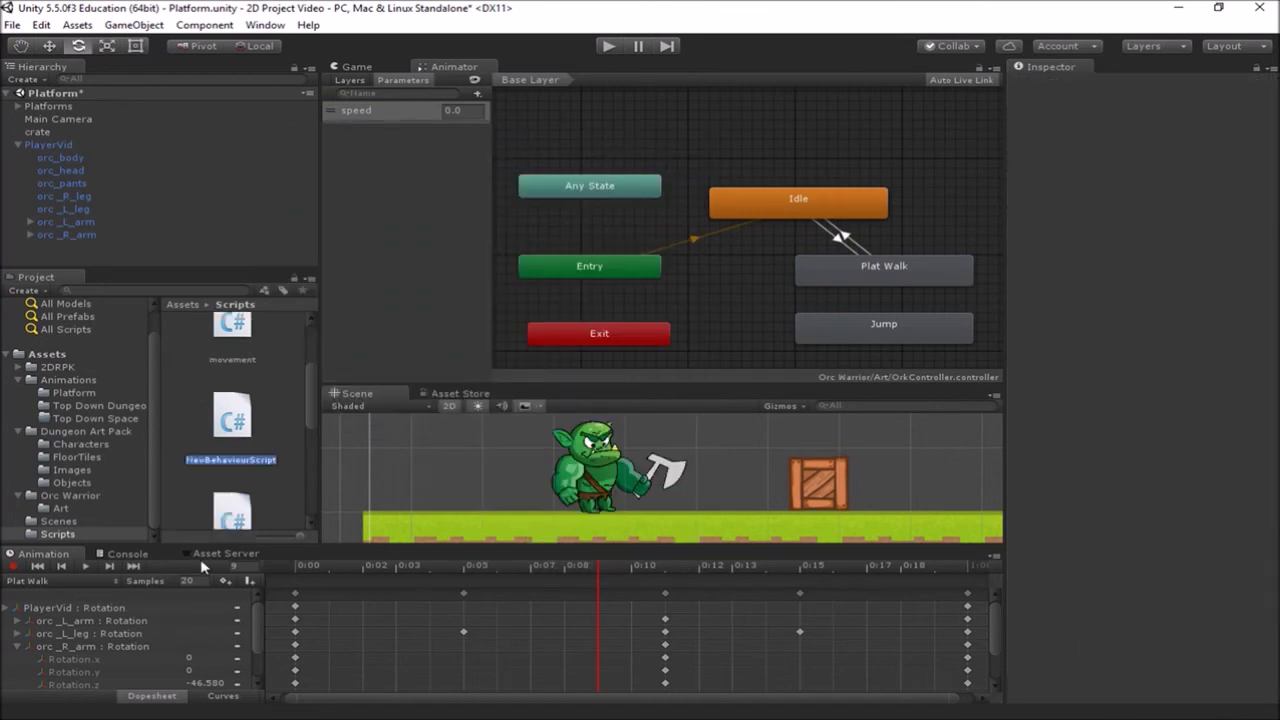
{"action": "type", "text": "Platform"}
{"action": "key", "text": "BackSpace"}
{"action": "type", "text": "mMove"}
{"action": "type", "text": "WithAn"}
{"action": "type", "text": "imations"}
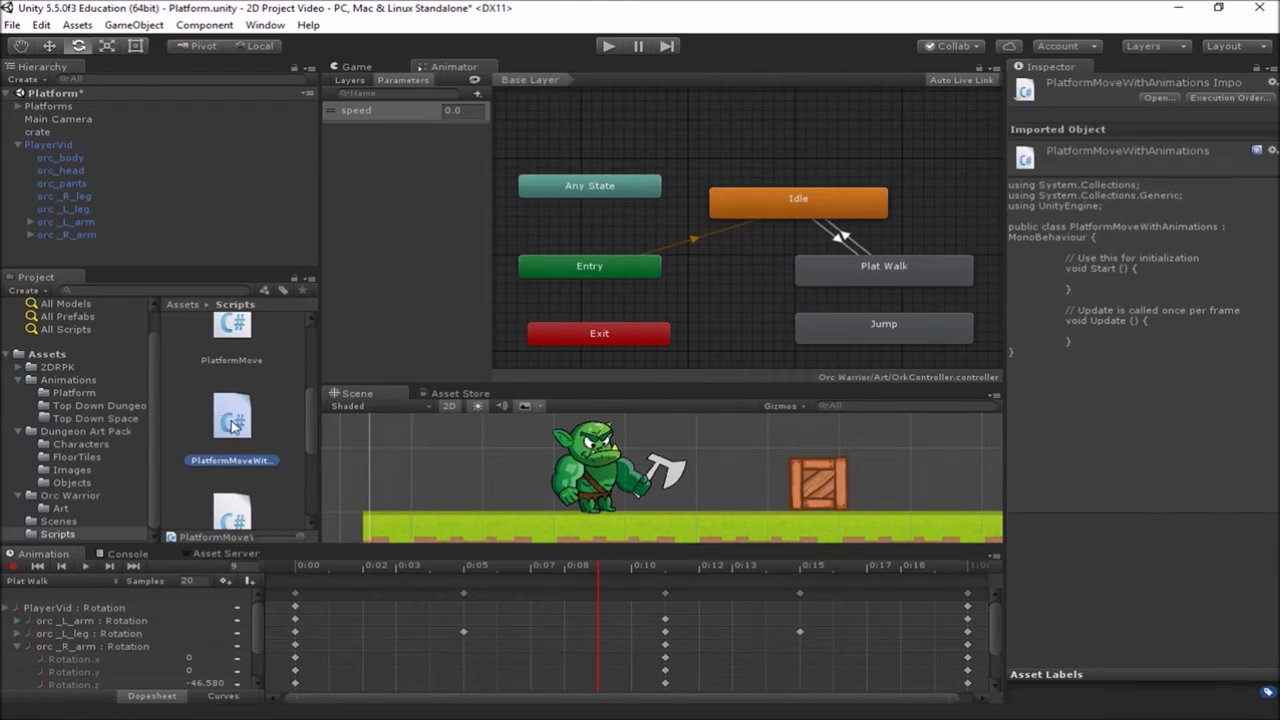
Attach the PlatformMoveWithAnimations script and a Rigidbody 2D component to PlayerVid
{"action": "left_click", "coordinate": [34, 146]}
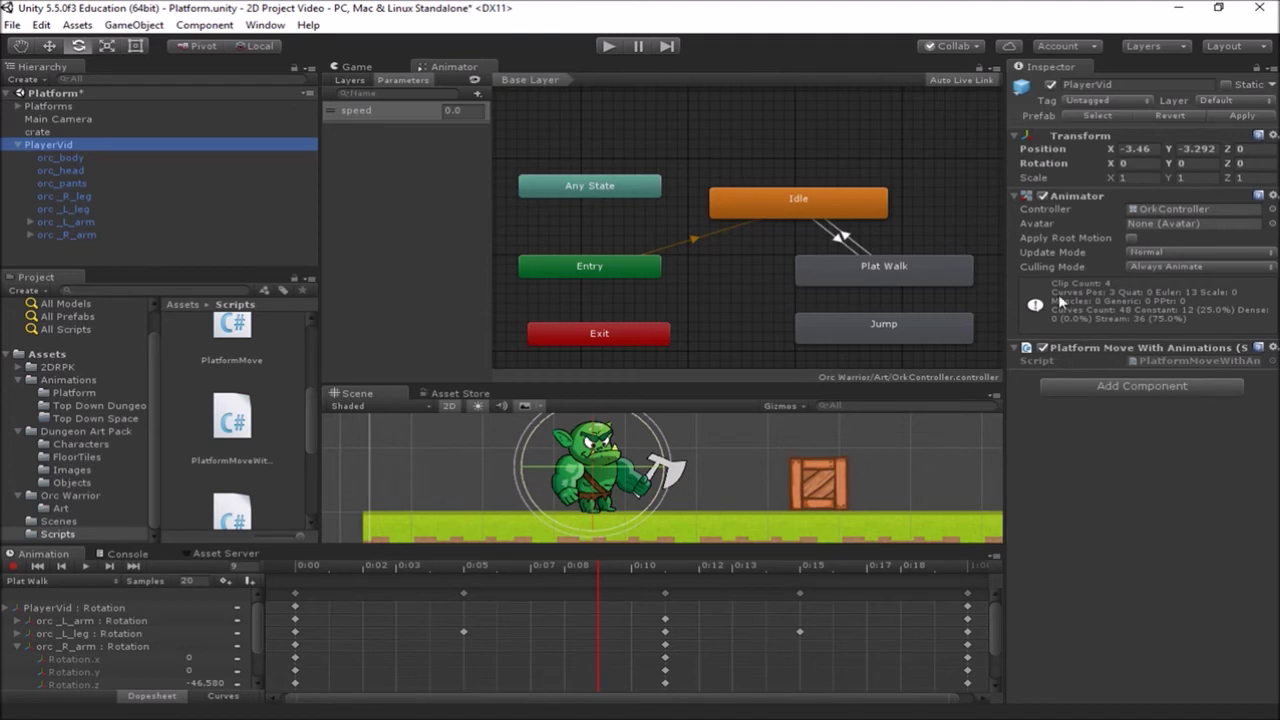
{"action": "left_click", "coordinate": [19, 146]}
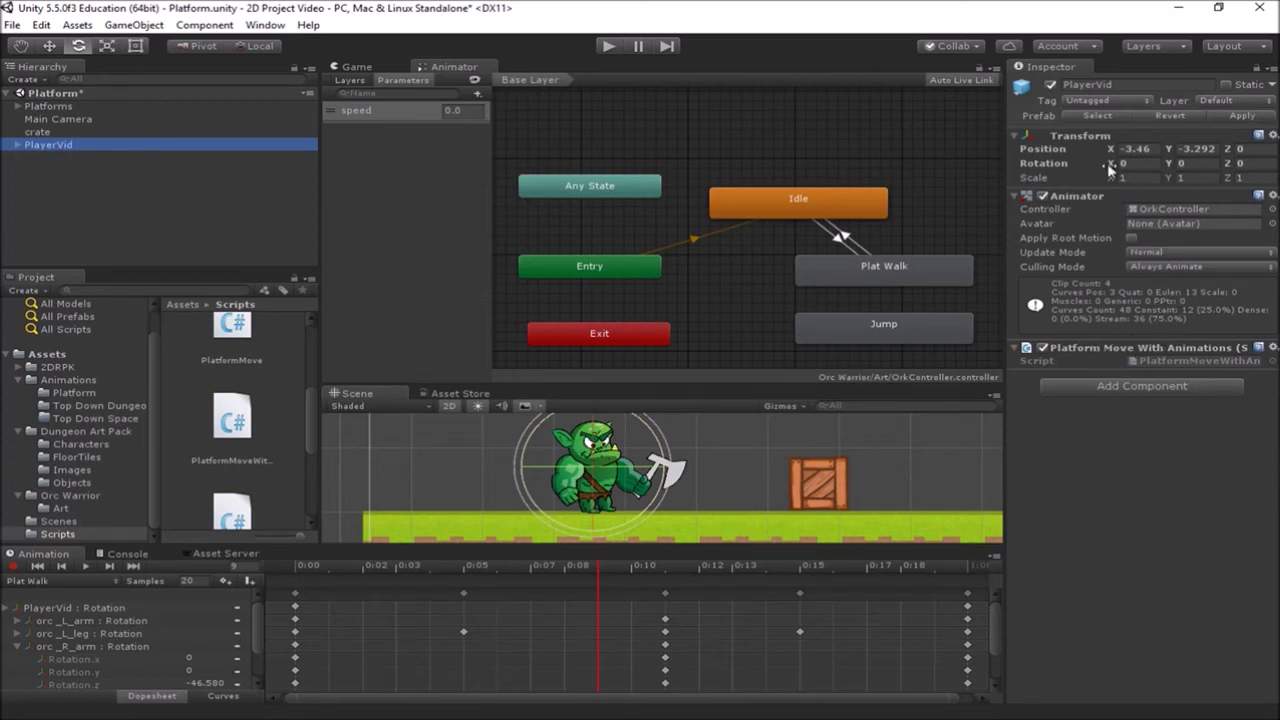
{"action": "left_click", "coordinate": [1155, 390]}
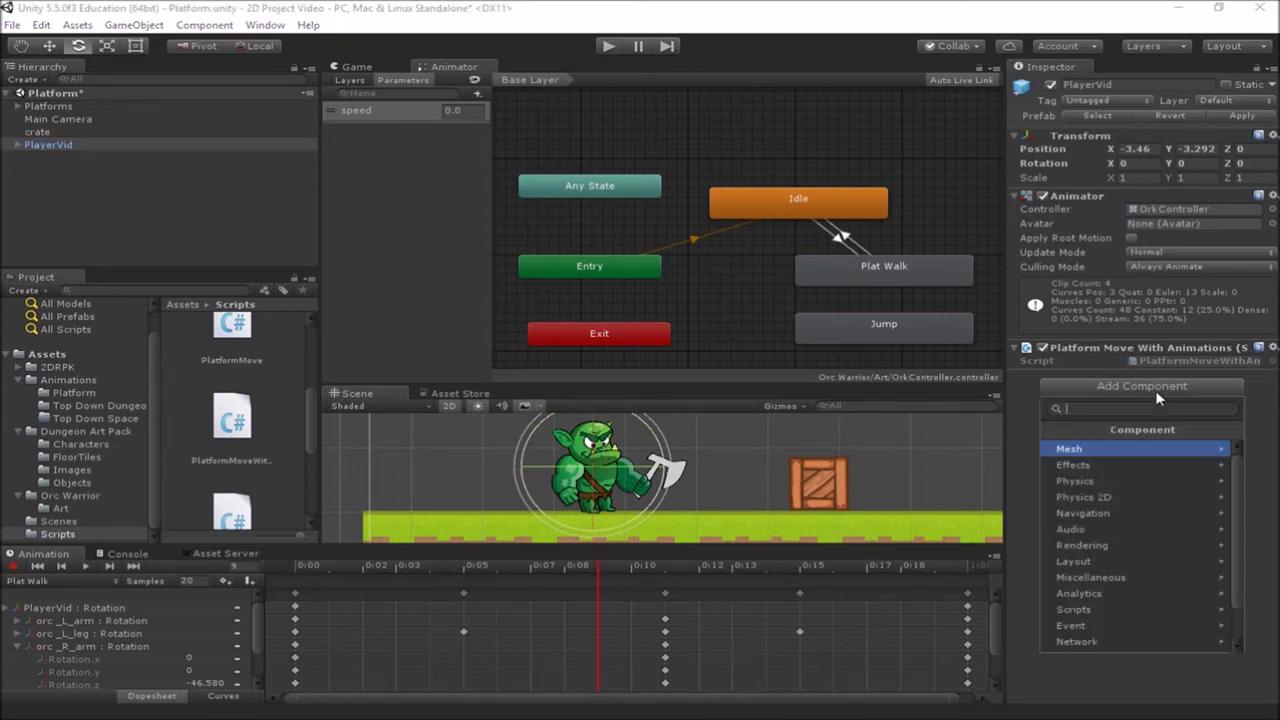
{"action": "left_click", "coordinate": [1138, 500]}
{"action": "left_click", "coordinate": [1115, 449]}
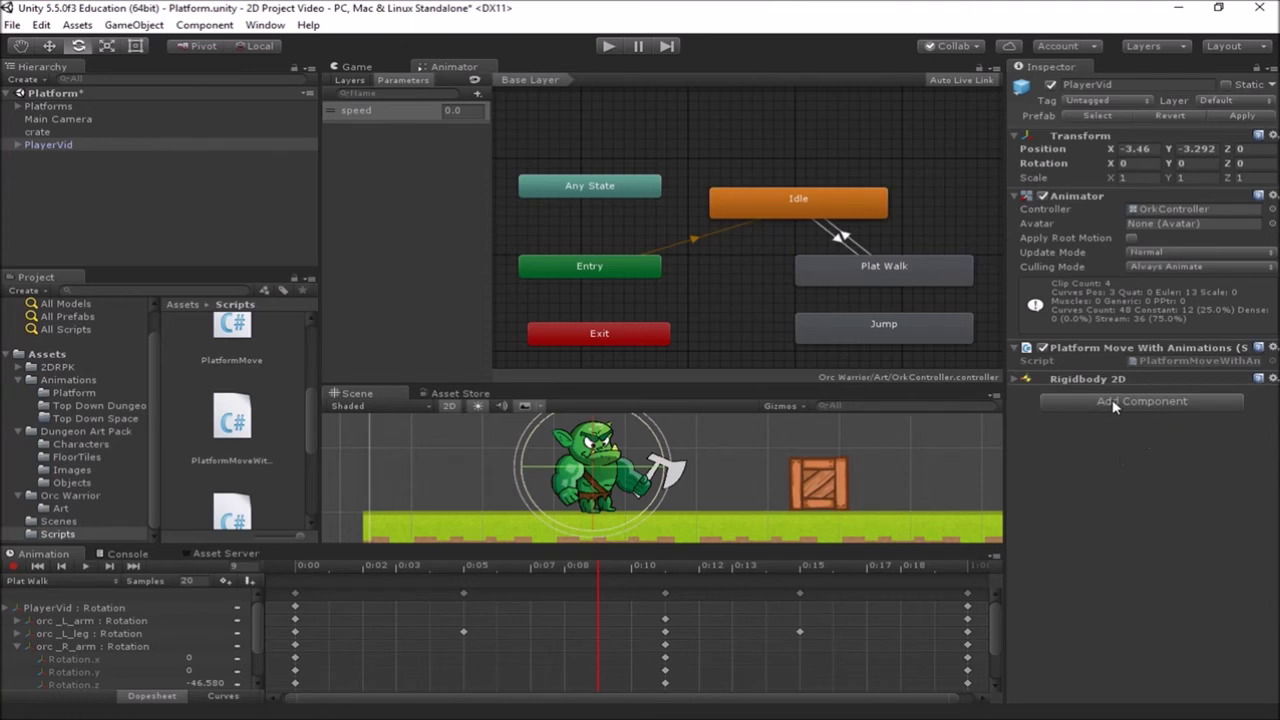
Set PlayerVid's Rigidbody 2D gravity scale to 3 and freeze its Z rotation
{"action": "left_click", "coordinate": [1020, 379]}
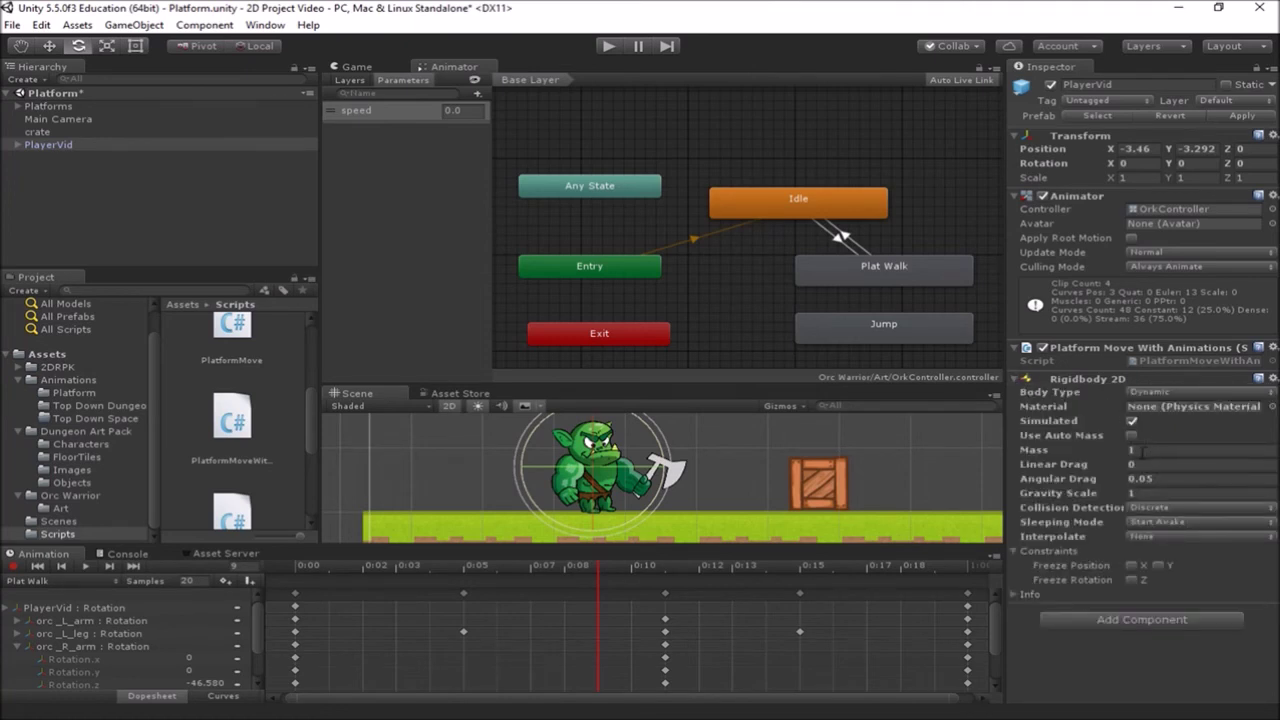
{"action": "left_click", "coordinate": [1148, 493]}
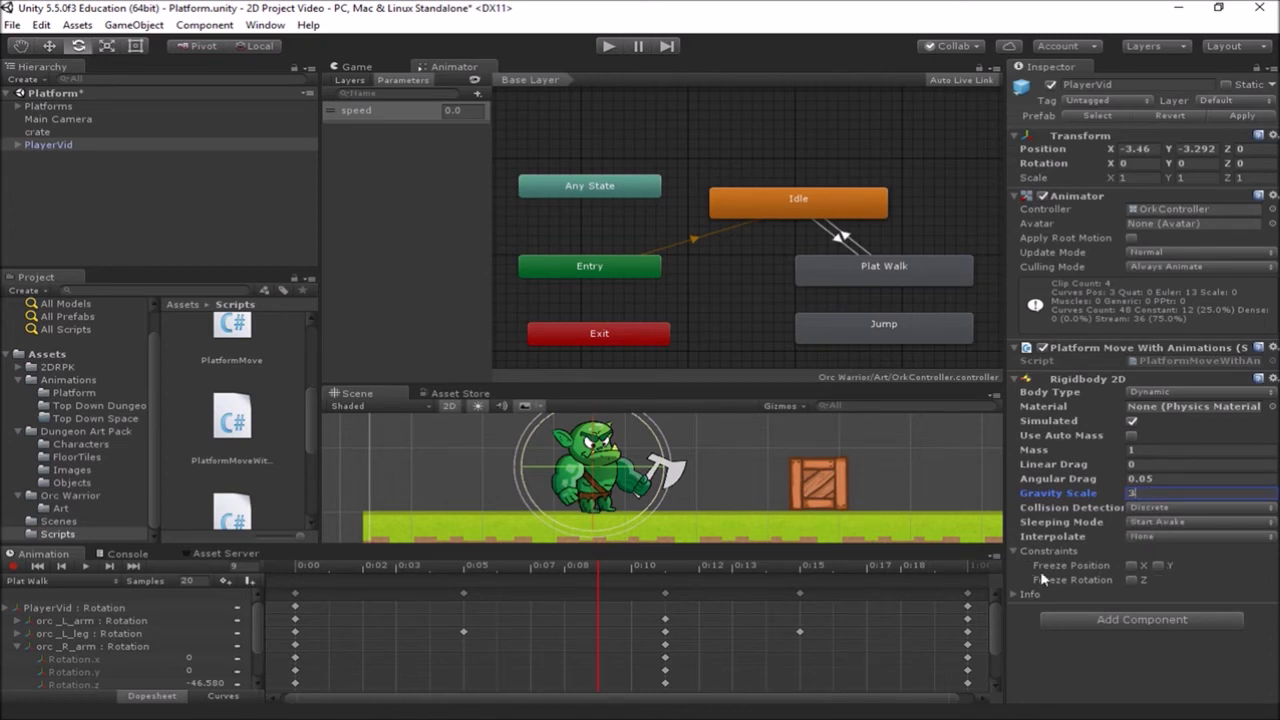
{"action": "left_click", "coordinate": [1133, 580]}
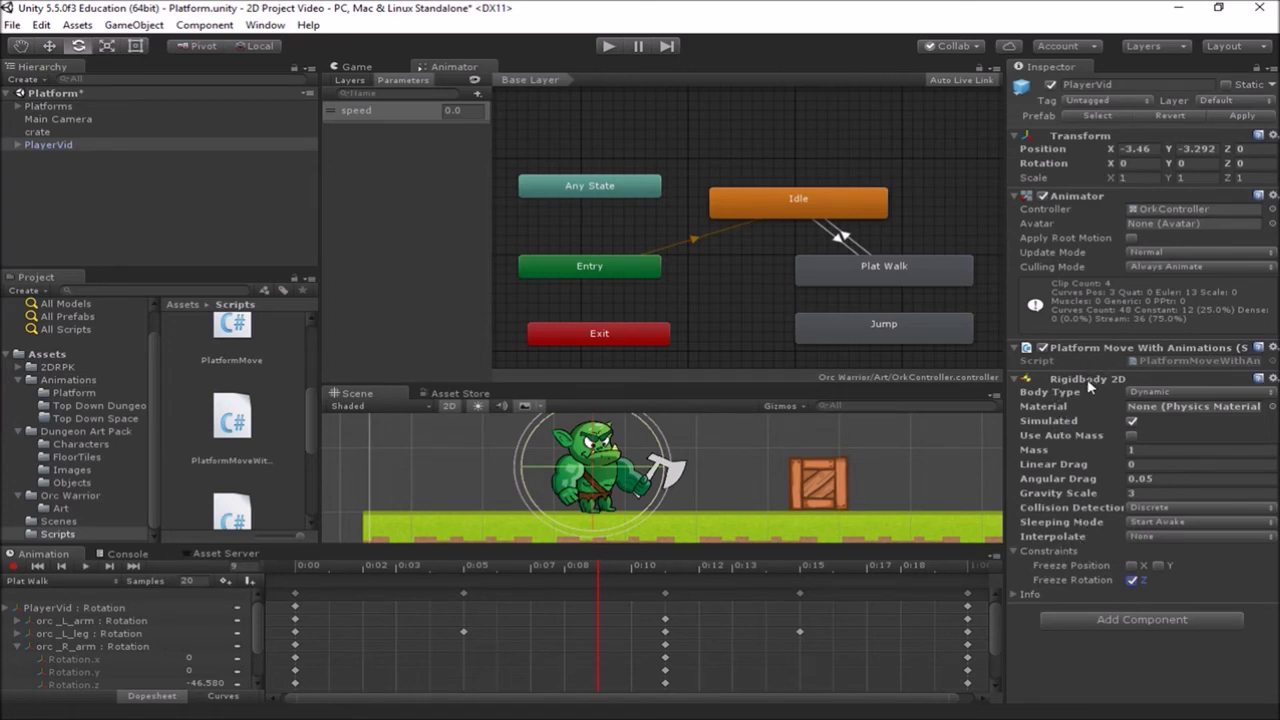
Add a Capsule Collider 2D component to PlayerVid
{"action": "left_click", "coordinate": [1100, 621]}
{"action": "left_click", "coordinate": [1128, 456]}
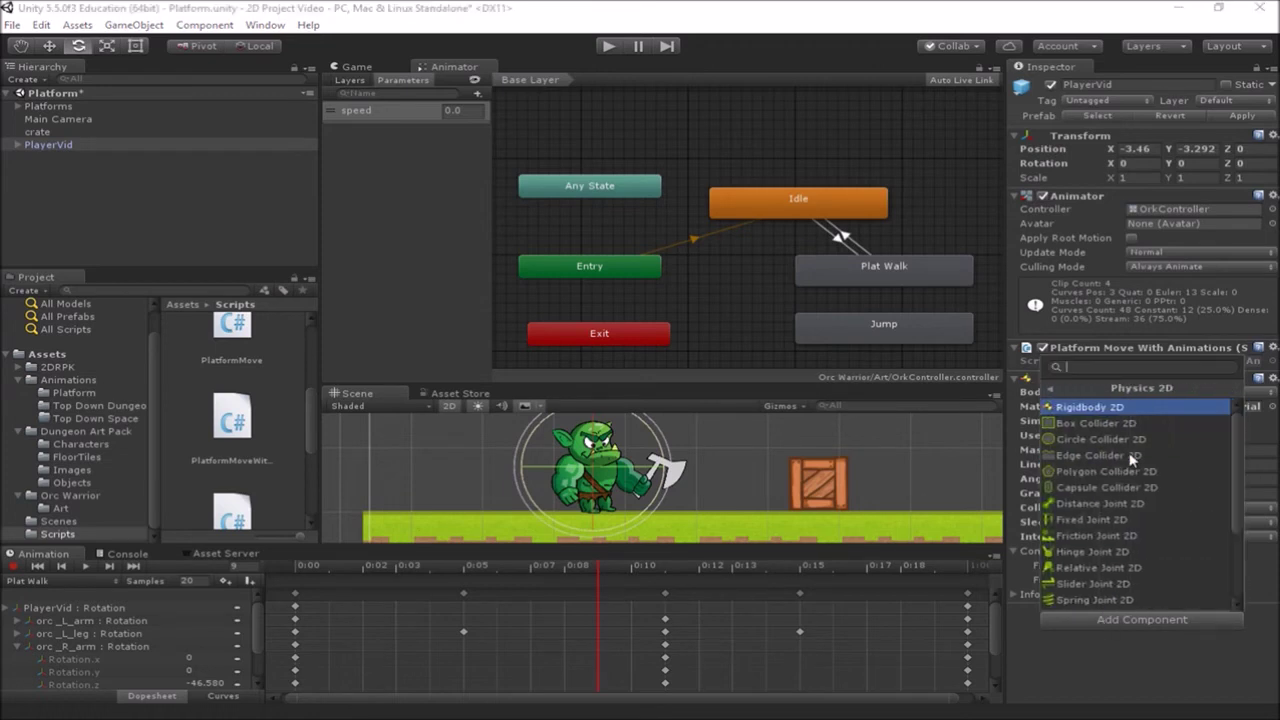
{"action": "left_click", "coordinate": [1131, 487]}
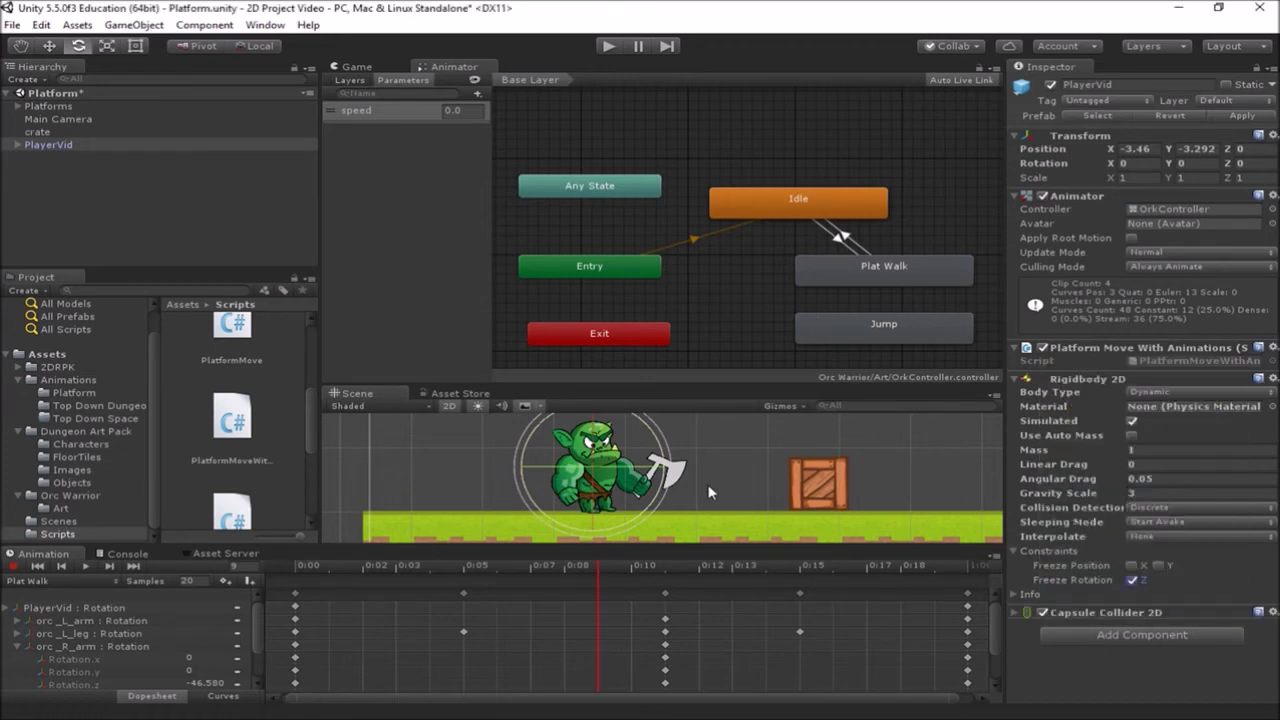
Fit the capsule collider to the orc's body with size X 0.56, Y 1.48 and offset X 0.06
{"action": "scroll", "coordinate": [616, 469], "scroll_direction": "up", "scroll_amount": 2}
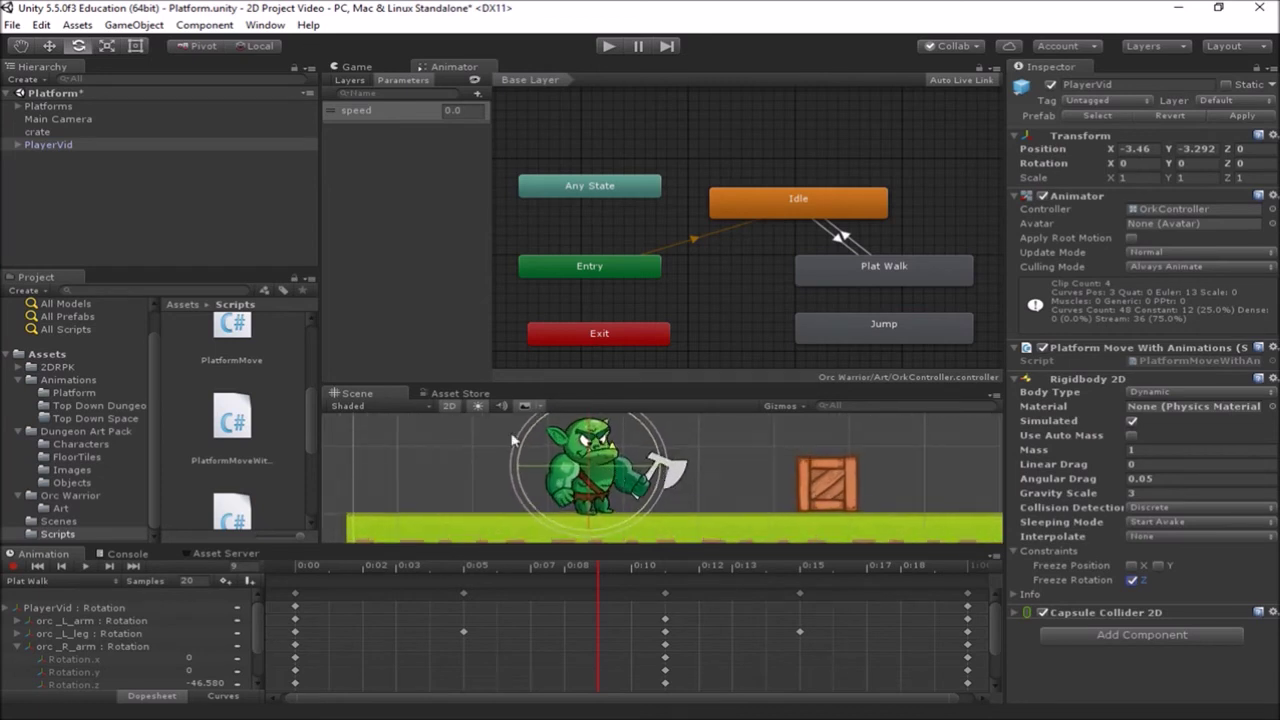
{"action": "left_click", "coordinate": [52, 42]}
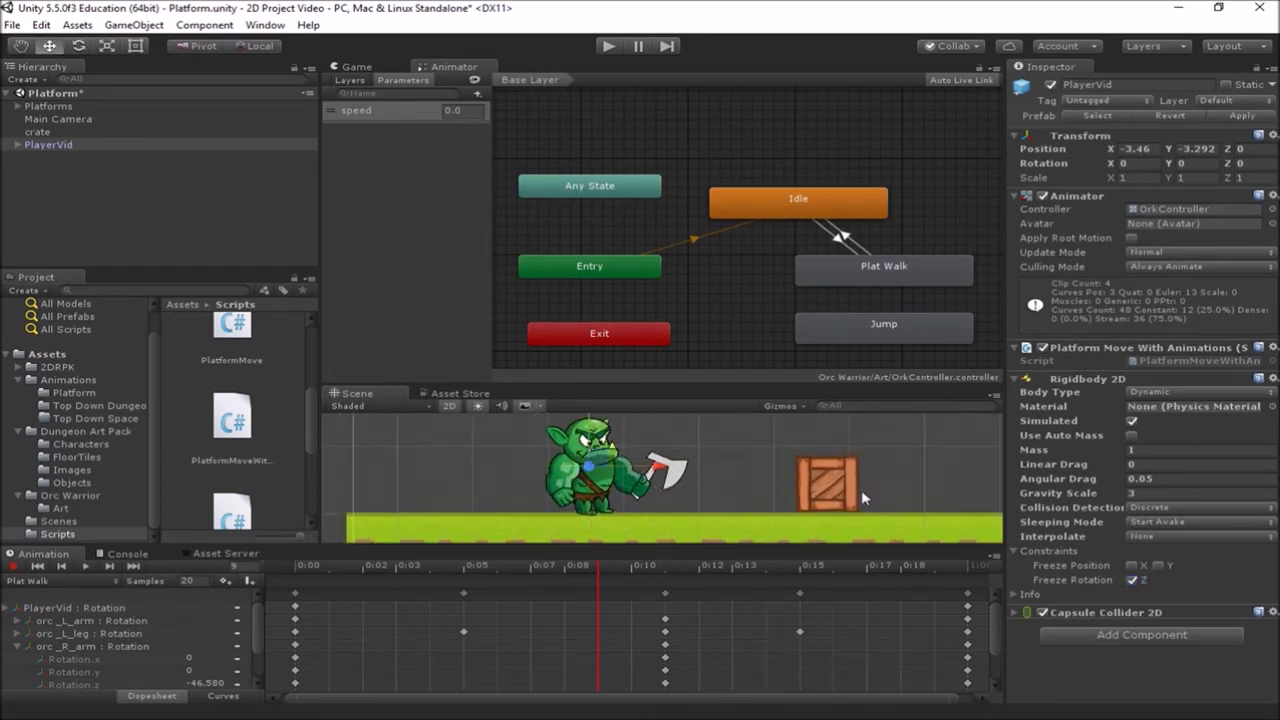
{"action": "left_click", "coordinate": [1096, 613]}
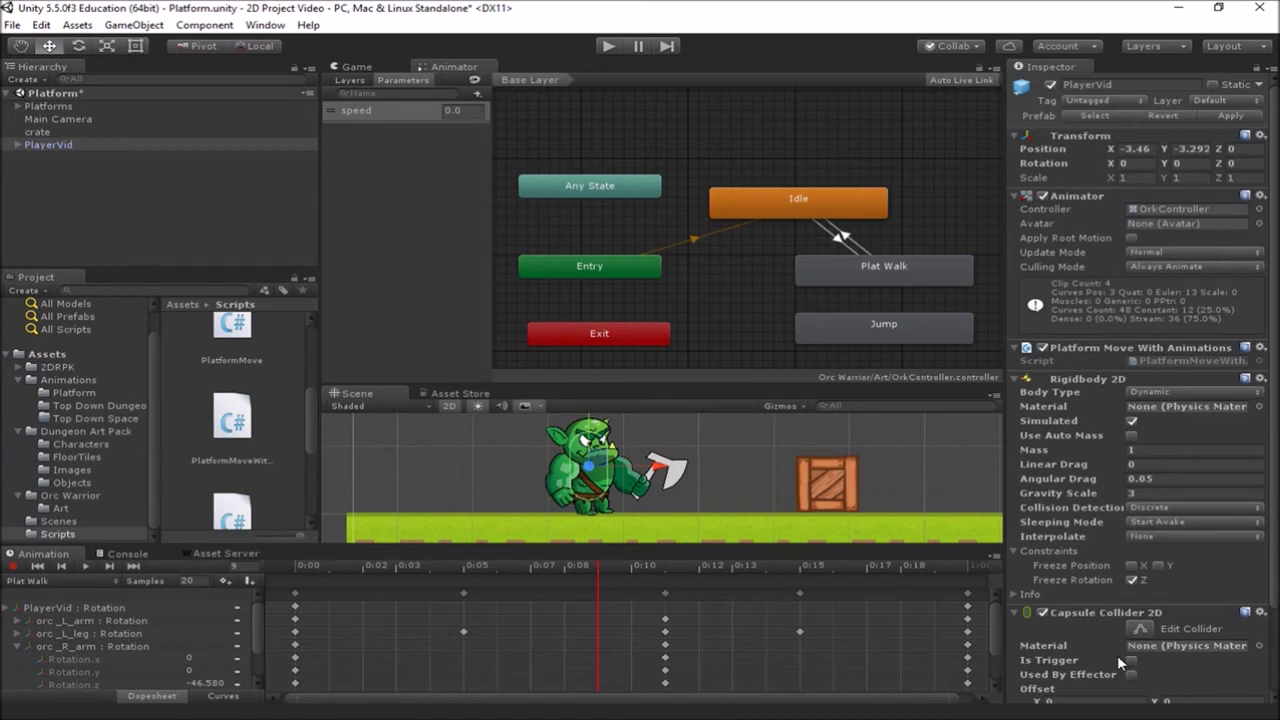
{"action": "left_click_drag", "start_coordinate": [1277, 592], "coordinate": [1277, 692]}
{"action": "left_click_drag", "start_coordinate": [1153, 630], "coordinate": [1167, 637]}
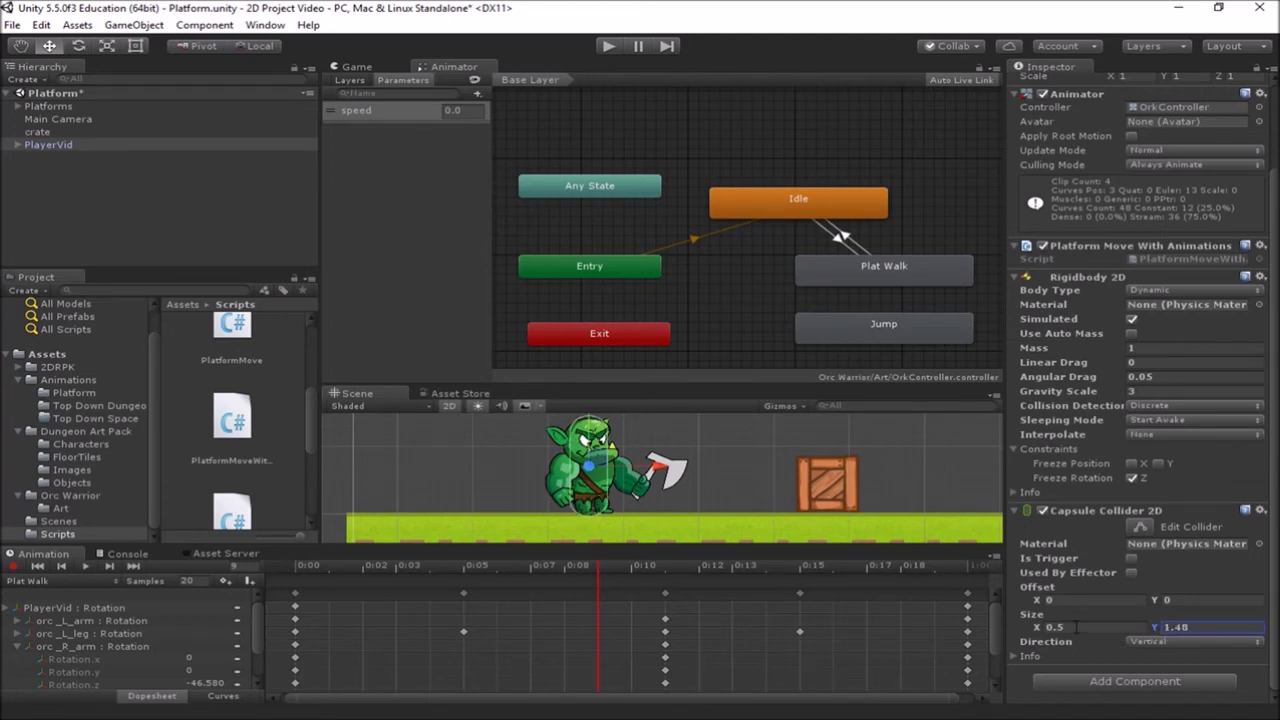
{"action": "left_click_drag", "start_coordinate": [1048, 600], "coordinate": [1040, 600]}
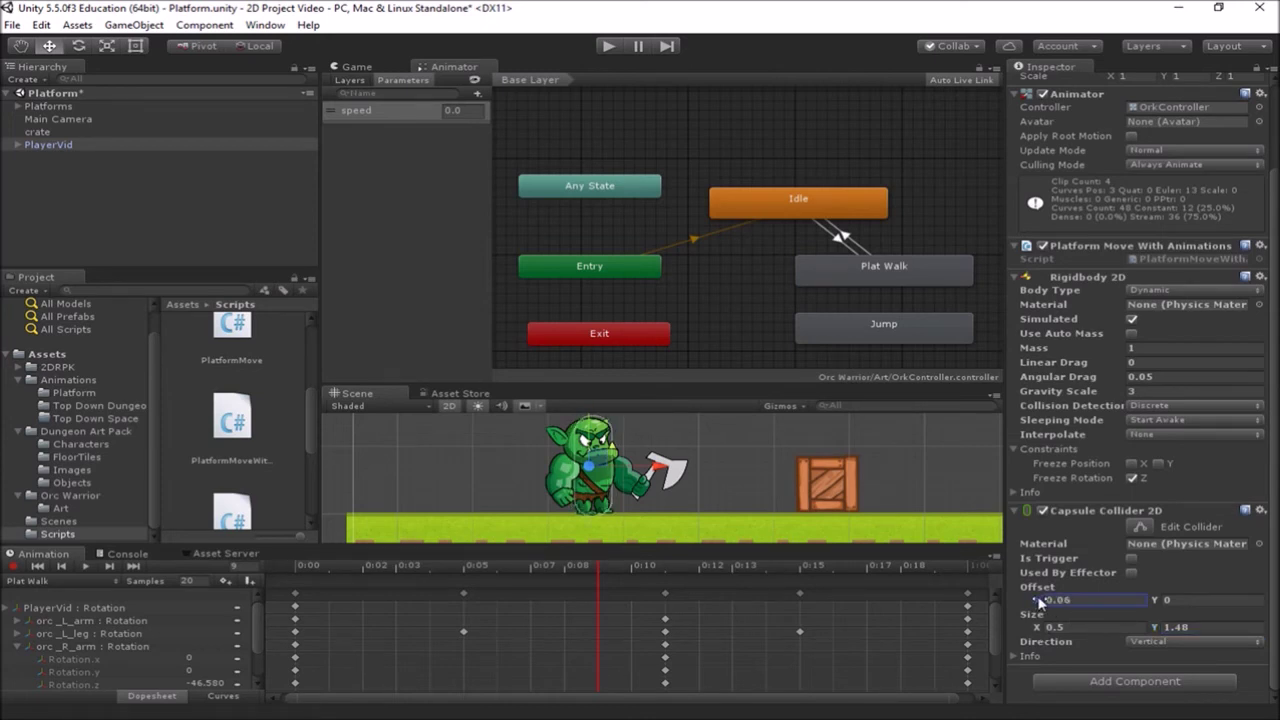
{"action": "left_click", "coordinate": [1040, 628]}
{"action": "left_click_drag", "start_coordinate": [1042, 628], "coordinate": [1044, 629]}
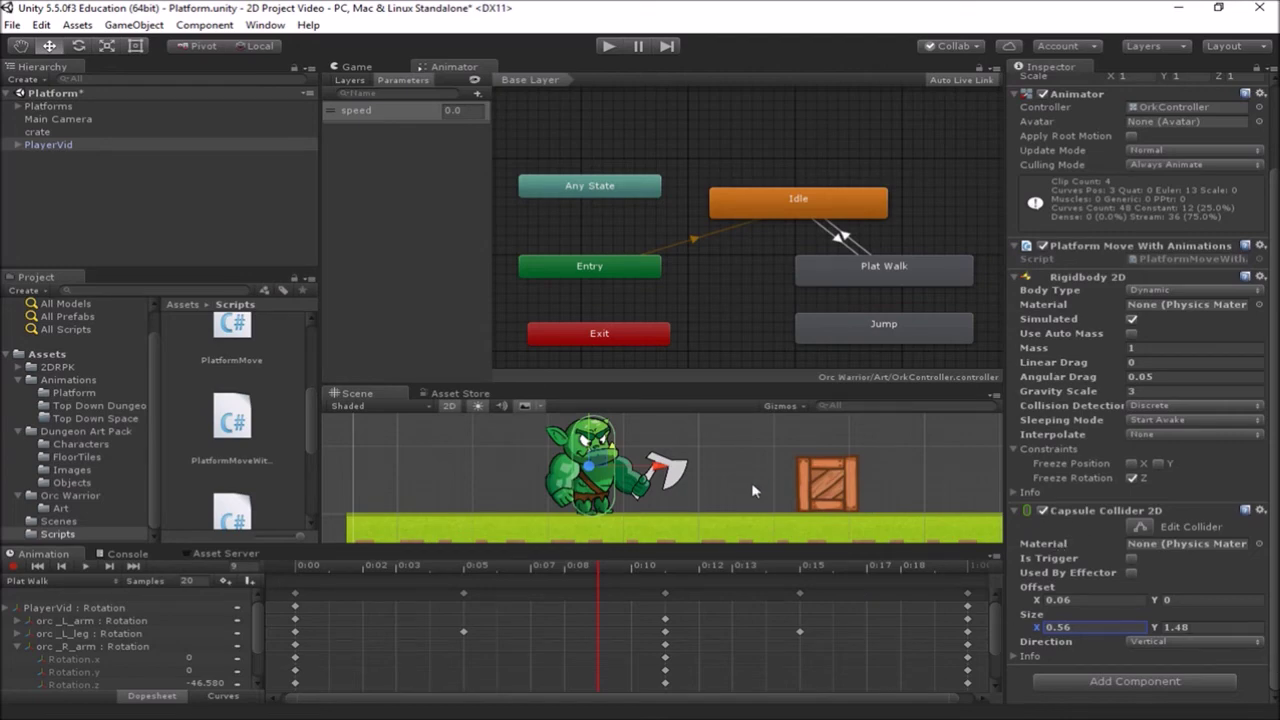
Run the game to check how the orc rests on the ground, then stop it
{"action": "left_click", "coordinate": [609, 47]}
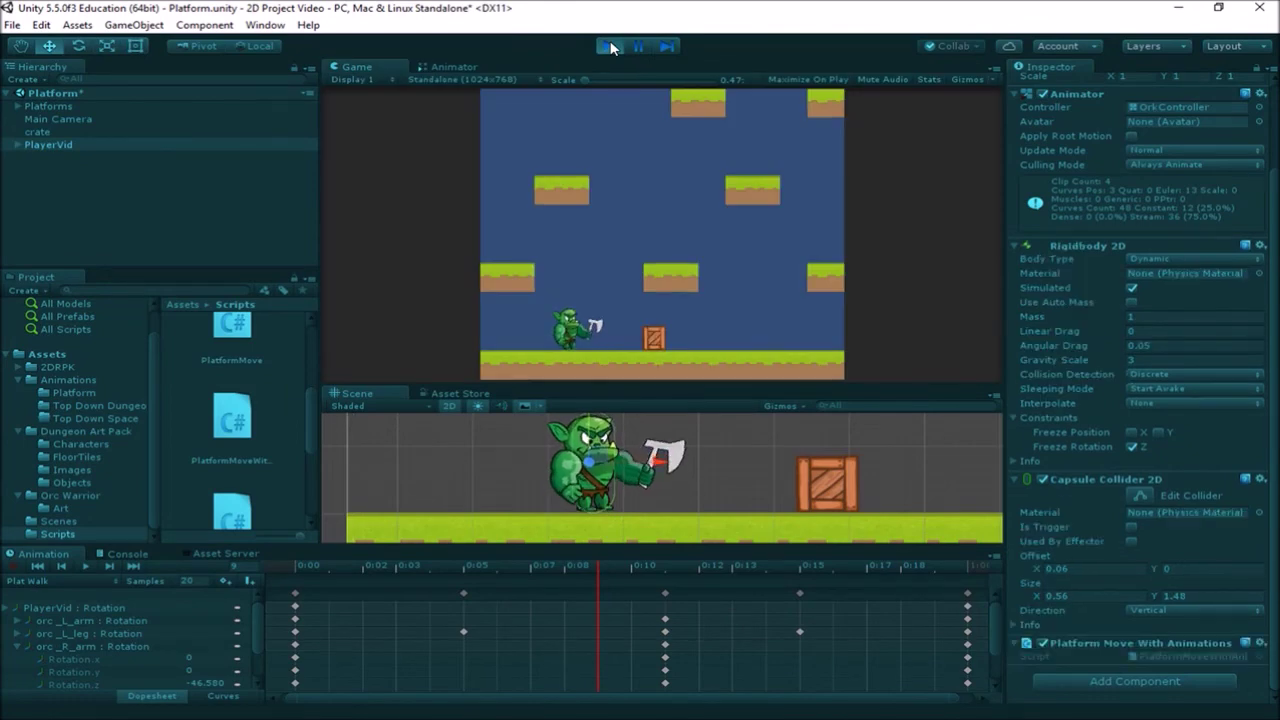
{"action": "left_click", "coordinate": [612, 48]}
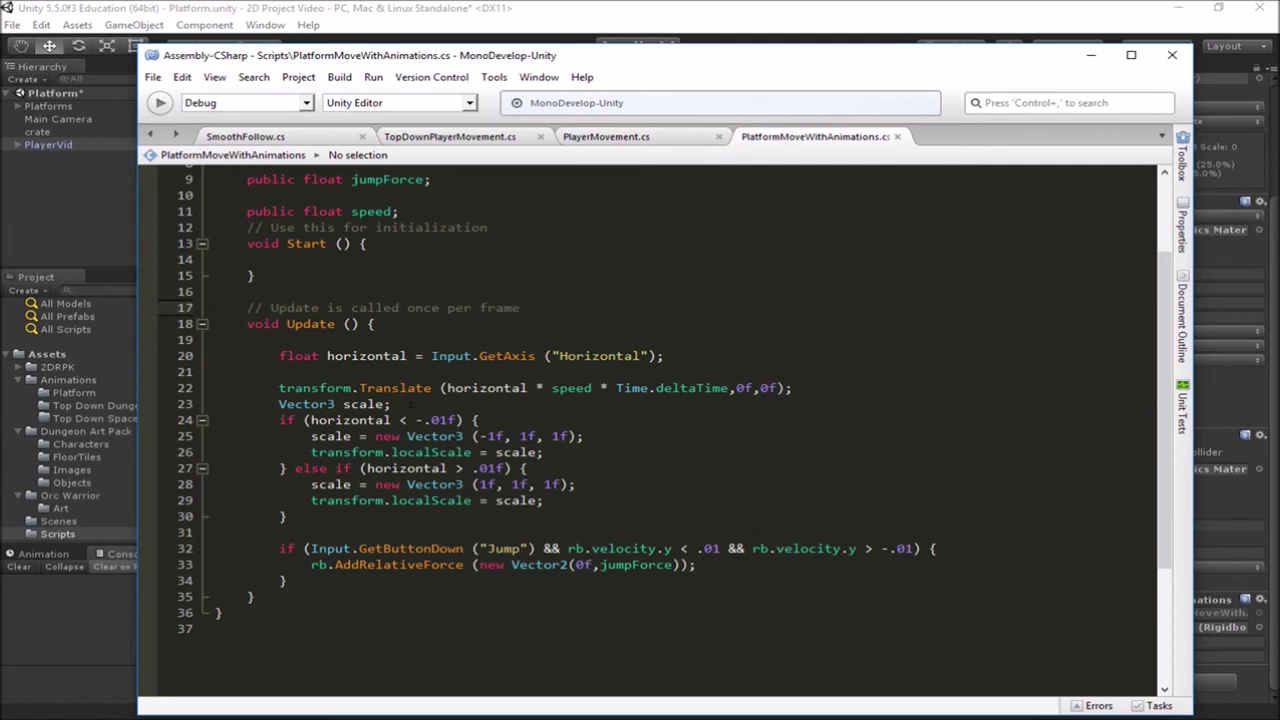
Review the PlatformMoveWithAnimations code in MonoDevelop, including the Vector3 scale declaration in Update
{"action": "scroll", "coordinate": [488, 308], "scroll_direction": "up", "scroll_amount": 3}
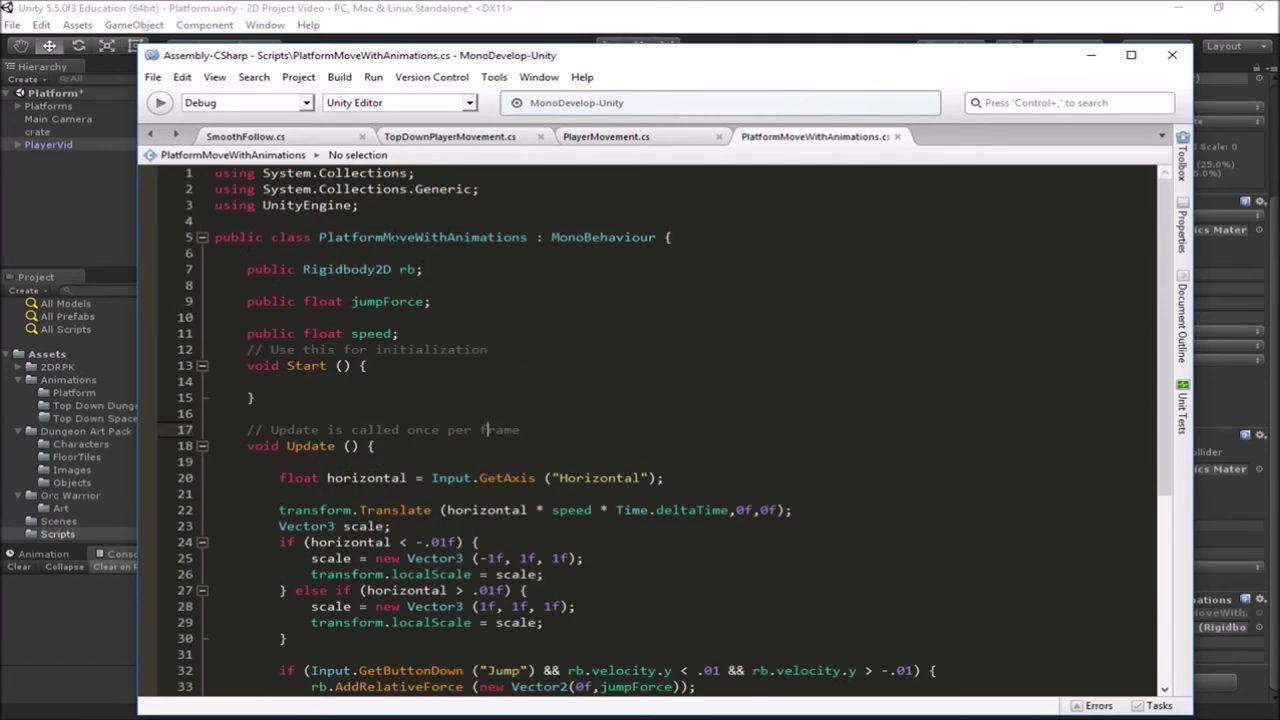
{"action": "scroll", "coordinate": [392, 240], "scroll_direction": "down", "scroll_amount": 2}
{"action": "scroll", "coordinate": [393, 242], "scroll_direction": "down", "scroll_amount": 4}
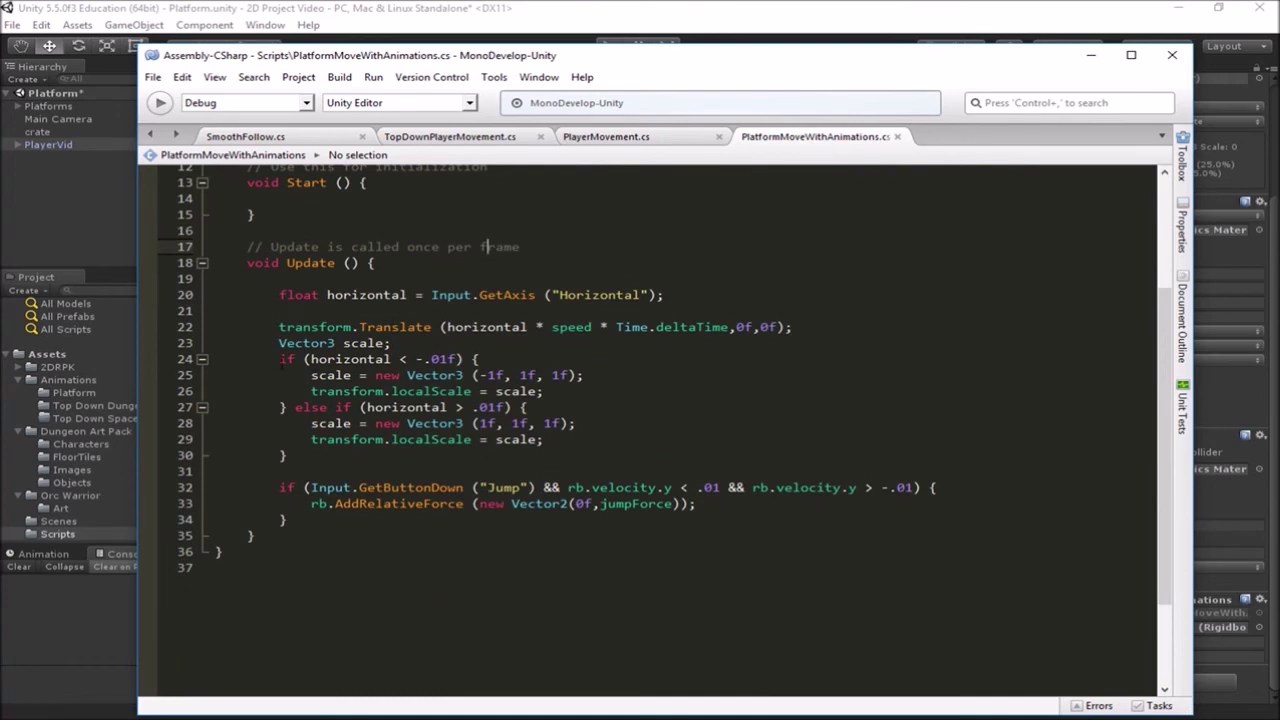
{"action": "left_click_drag", "start_coordinate": [279, 359], "coordinate": [590, 393]}
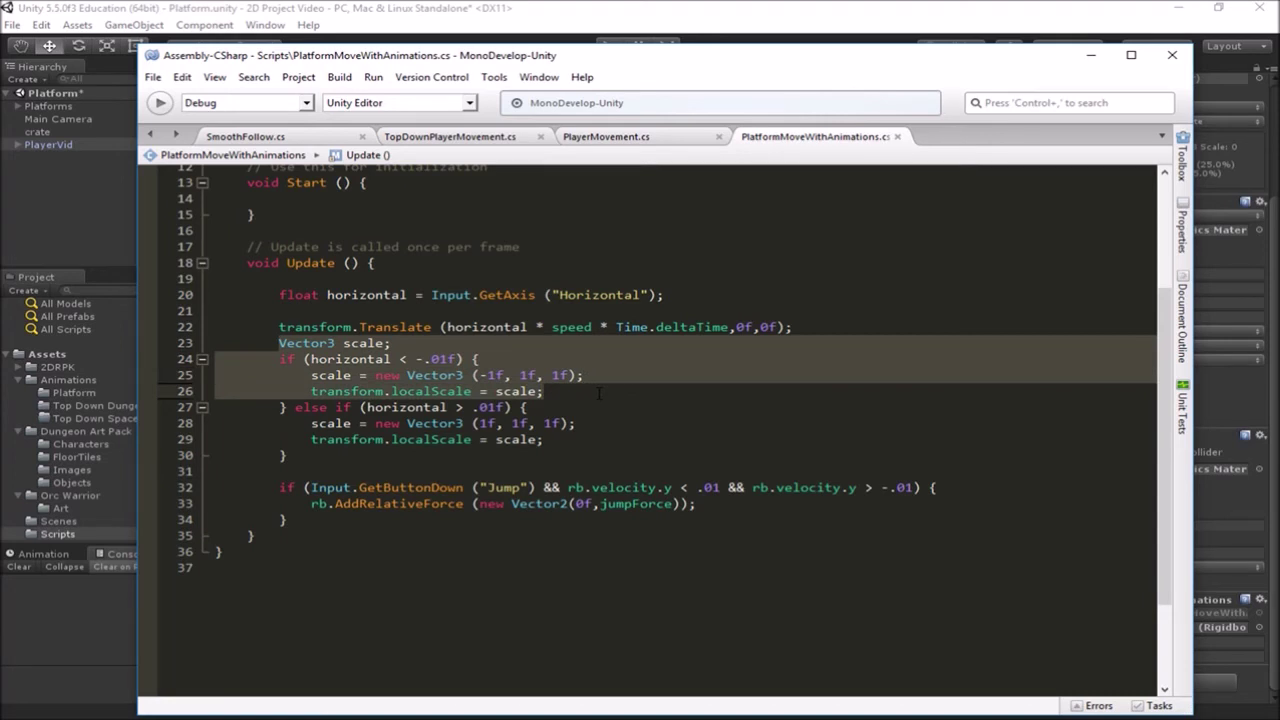
{"action": "left_click", "coordinate": [599, 394]}
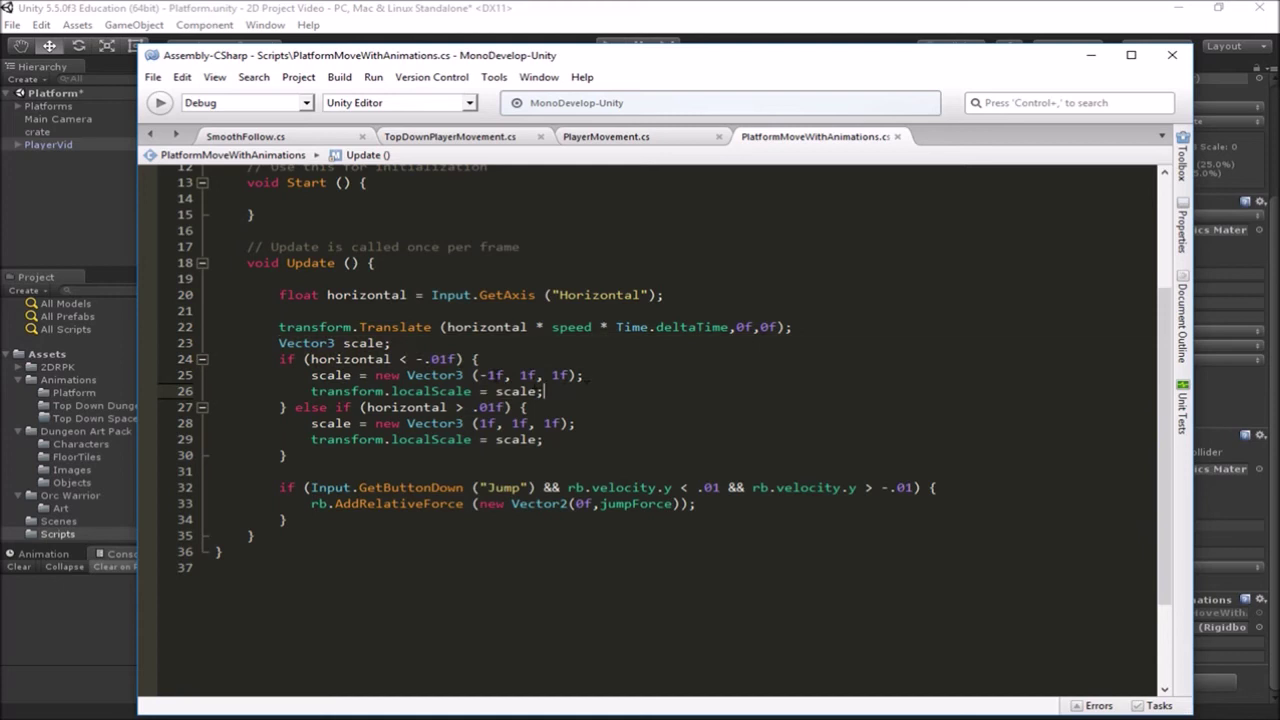
{"action": "left_click_drag", "start_coordinate": [279, 343], "coordinate": [401, 345]}
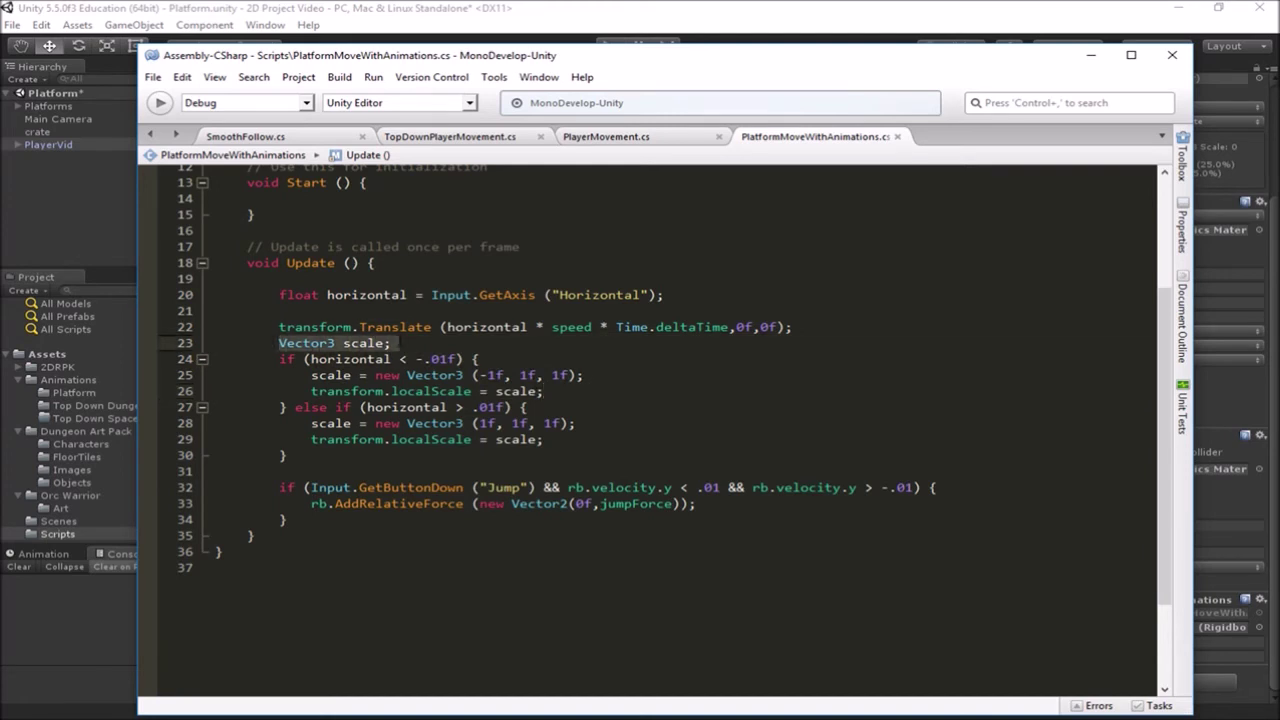
{"action": "left_click", "coordinate": [400, 343]}
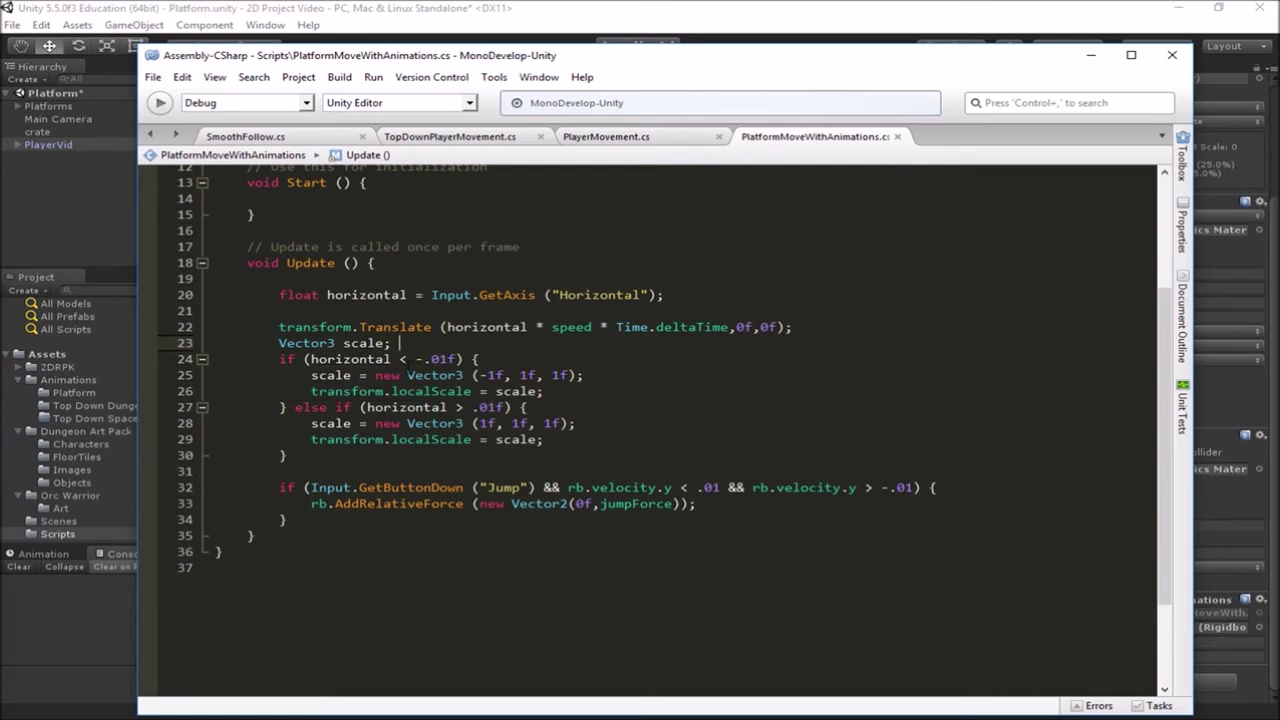
Examine the branch for horizontal below -.01f, its negative X scale and the localScale assignment
{"action": "left_click_drag", "start_coordinate": [393, 360], "coordinate": [360, 360]}
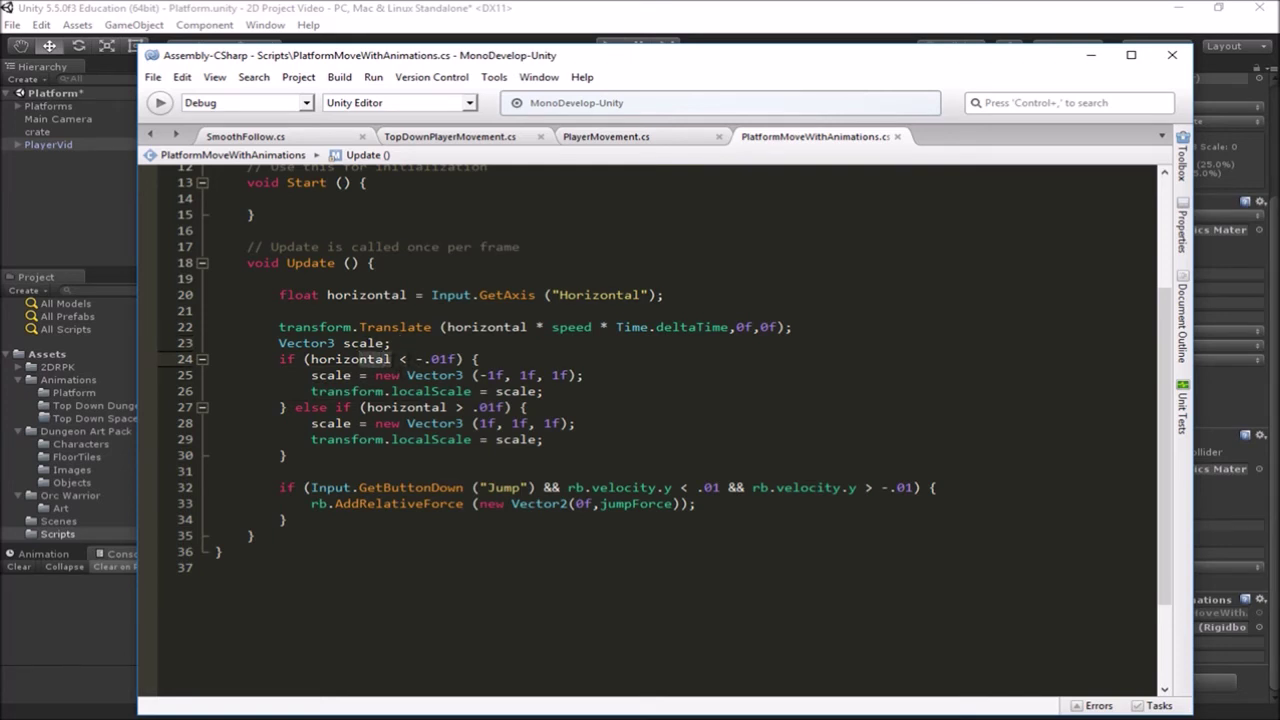
{"action": "left_click_drag", "start_coordinate": [475, 375], "coordinate": [576, 375]}
{"action": "left_click", "coordinate": [487, 375]}
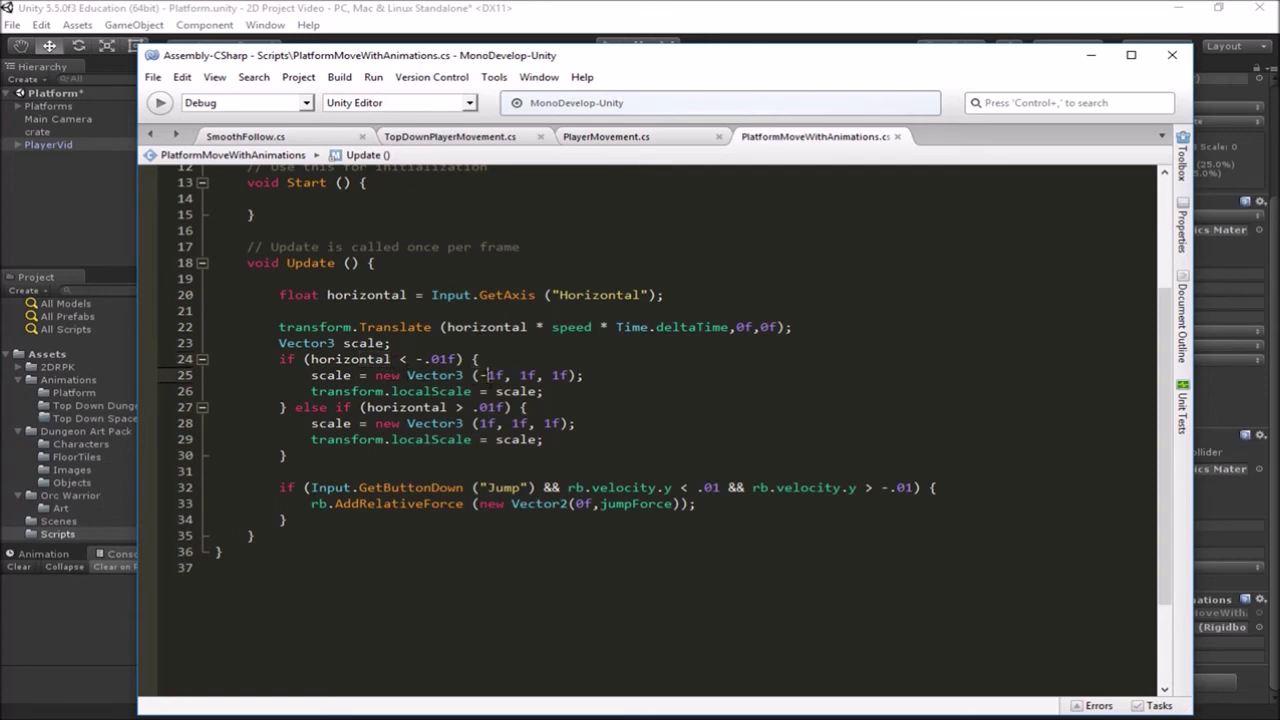
{"action": "left_click_drag", "start_coordinate": [477, 375], "coordinate": [504, 375]}
{"action": "left_click_drag", "start_coordinate": [311, 391], "coordinate": [561, 391]}
Examine the else-if branch for horizontal above .01f, its positive X scale and the localScale assignment
{"action": "left_click", "coordinate": [335, 407]}
{"action": "left_click_drag", "start_coordinate": [480, 407], "coordinate": [506, 407]}
{"action": "left_click", "coordinate": [475, 407]}
{"action": "left_click_drag", "start_coordinate": [478, 423], "coordinate": [560, 423]}
{"action": "left_click", "coordinate": [543, 424]}
{"action": "left_click_drag", "start_coordinate": [479, 424], "coordinate": [495, 424]}
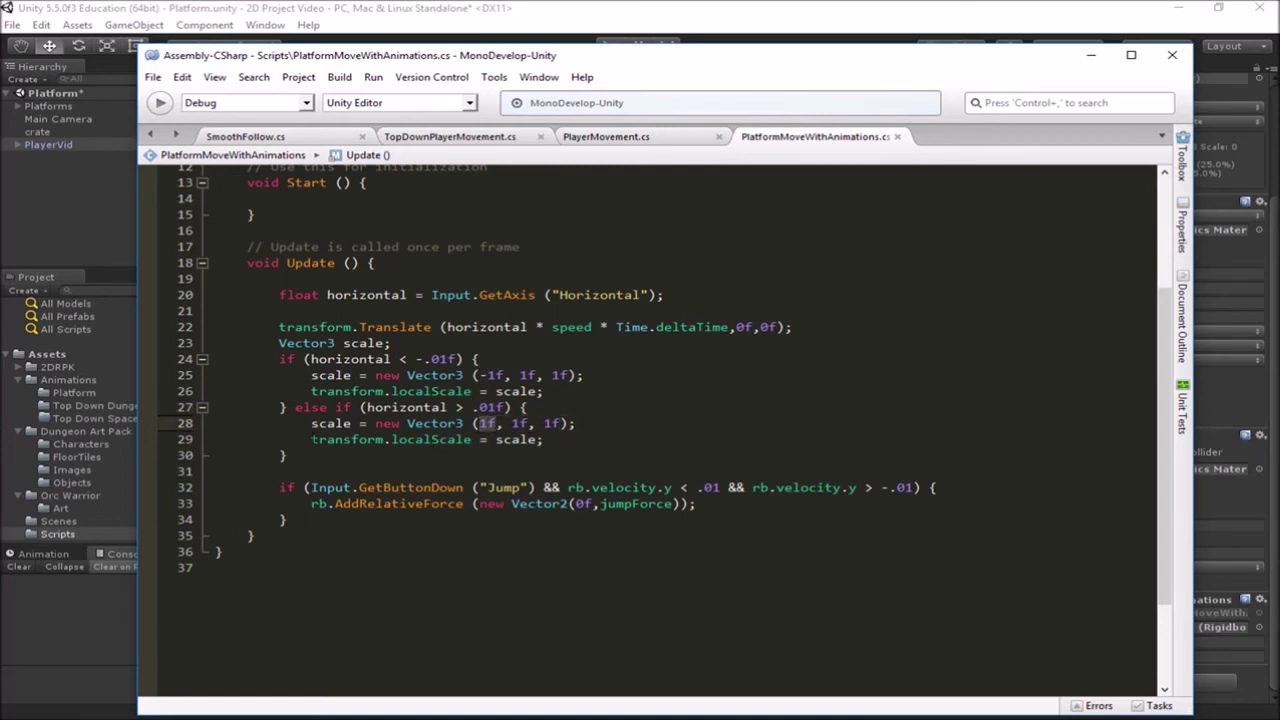
{"action": "left_click_drag", "start_coordinate": [312, 440], "coordinate": [544, 441]}
Switch back to Unity and set PlayerVid's X scale to -1 to flip the orc horizontally
{"action": "left_click", "coordinate": [84, 233]}
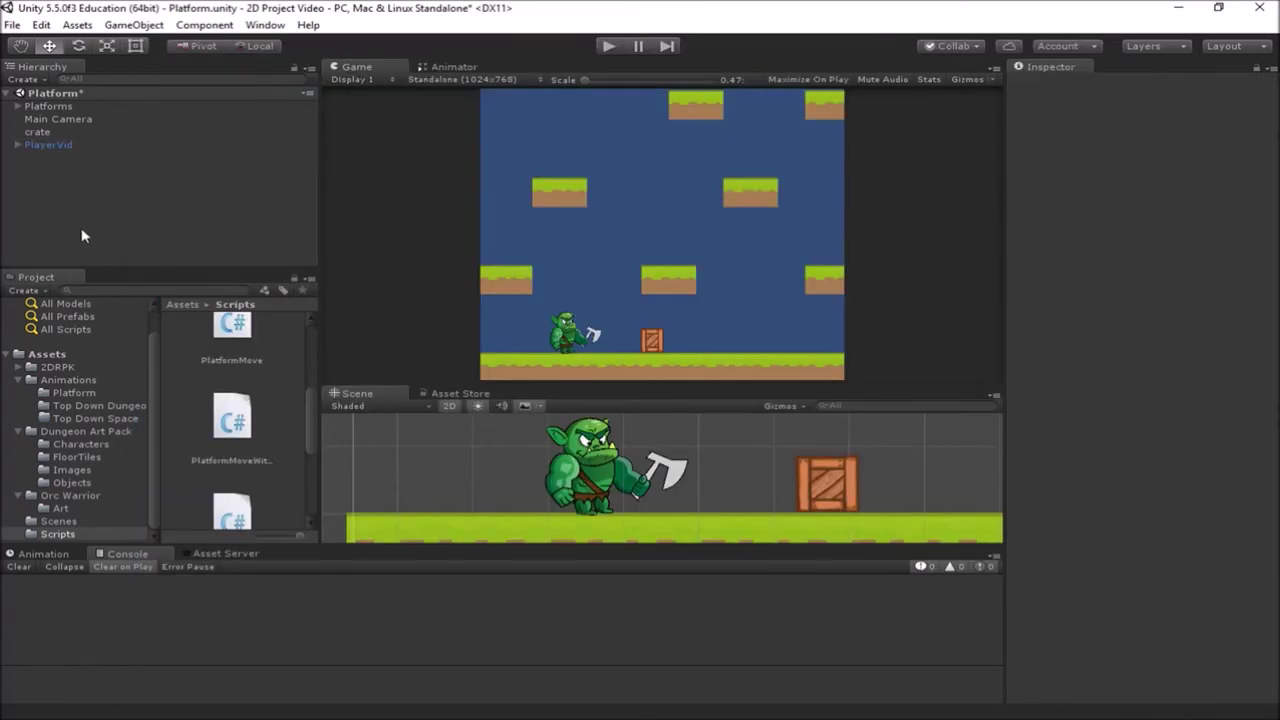
{"action": "left_click", "coordinate": [73, 147]}
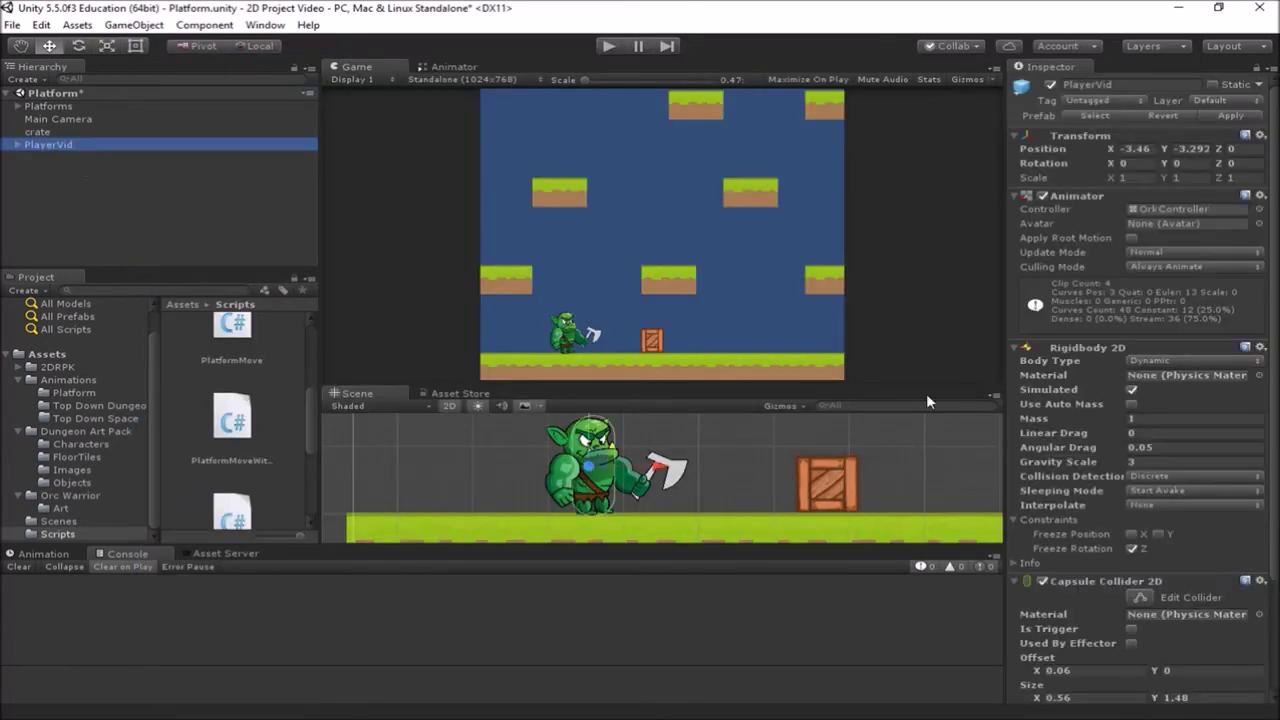
{"action": "left_click", "coordinate": [1141, 177]}
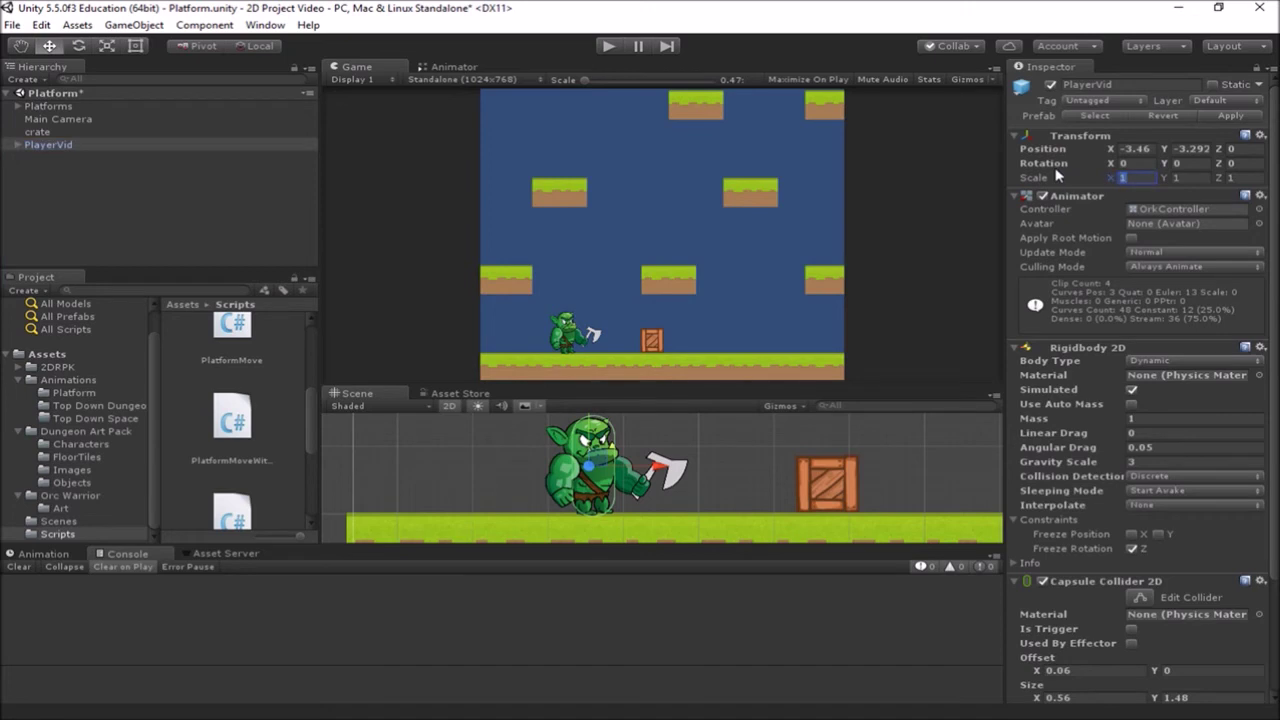
{"action": "type", "text": "-1"}
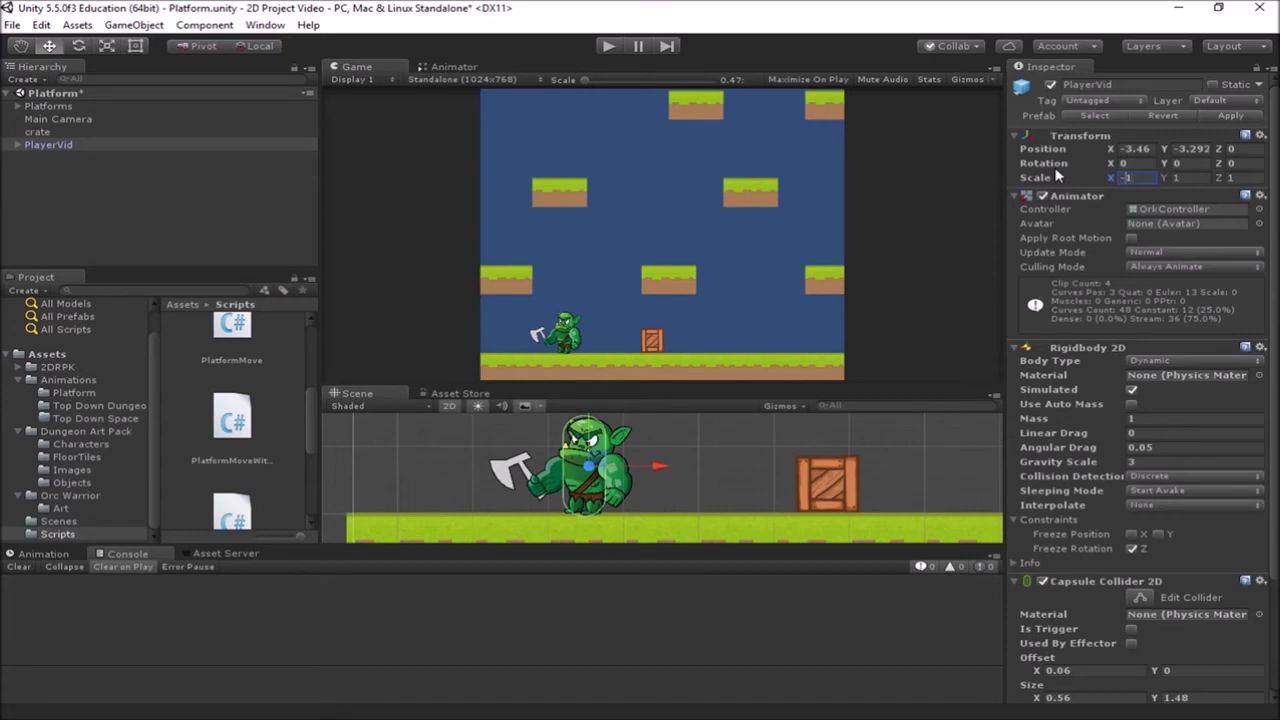
Set PlayerVid's X scale to 1, and switch to MonoDevelop to review the jump block in Update
{"action": "type", "text": "1"}
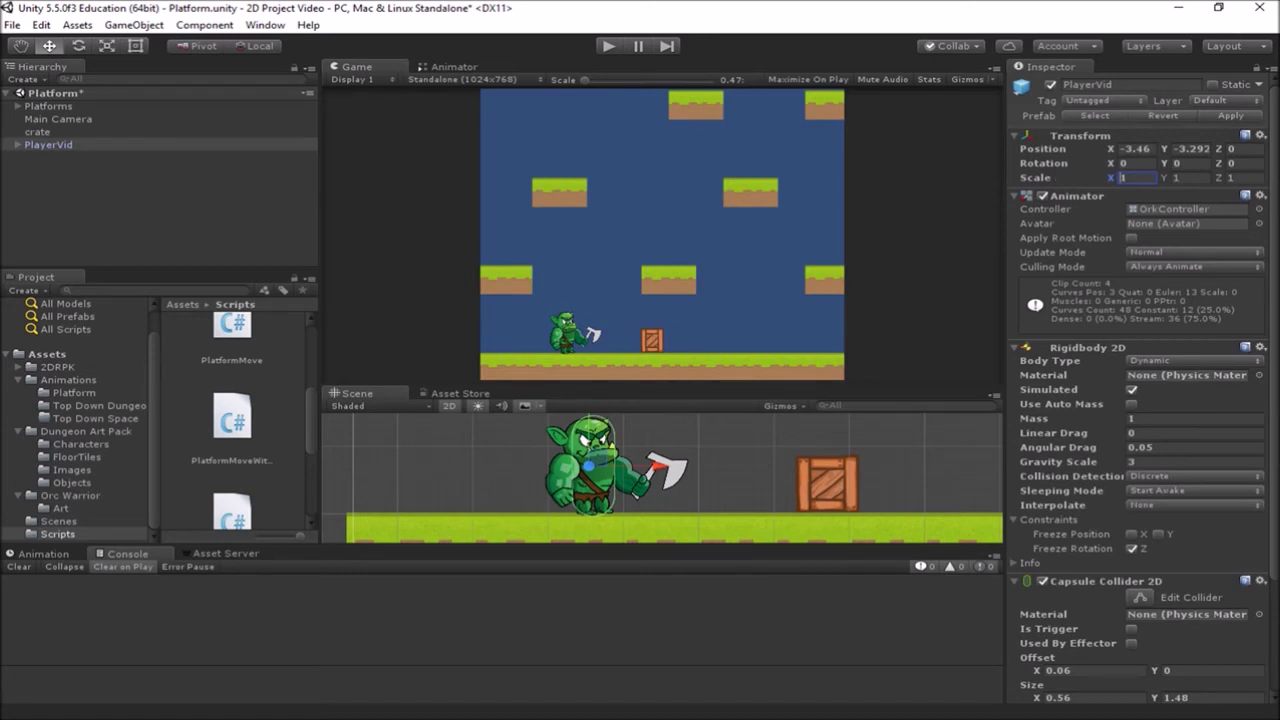
{"action": "key", "text": "alt+Tab"}
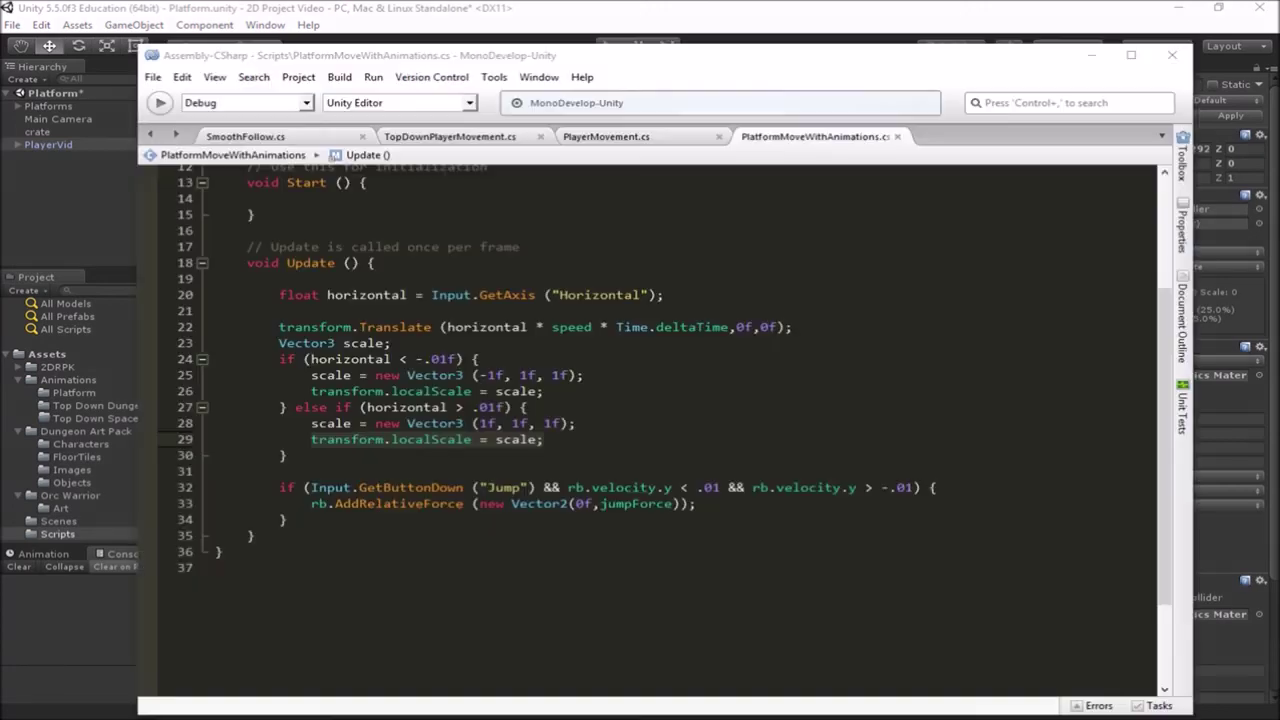
{"action": "left_click", "coordinate": [590, 439]}
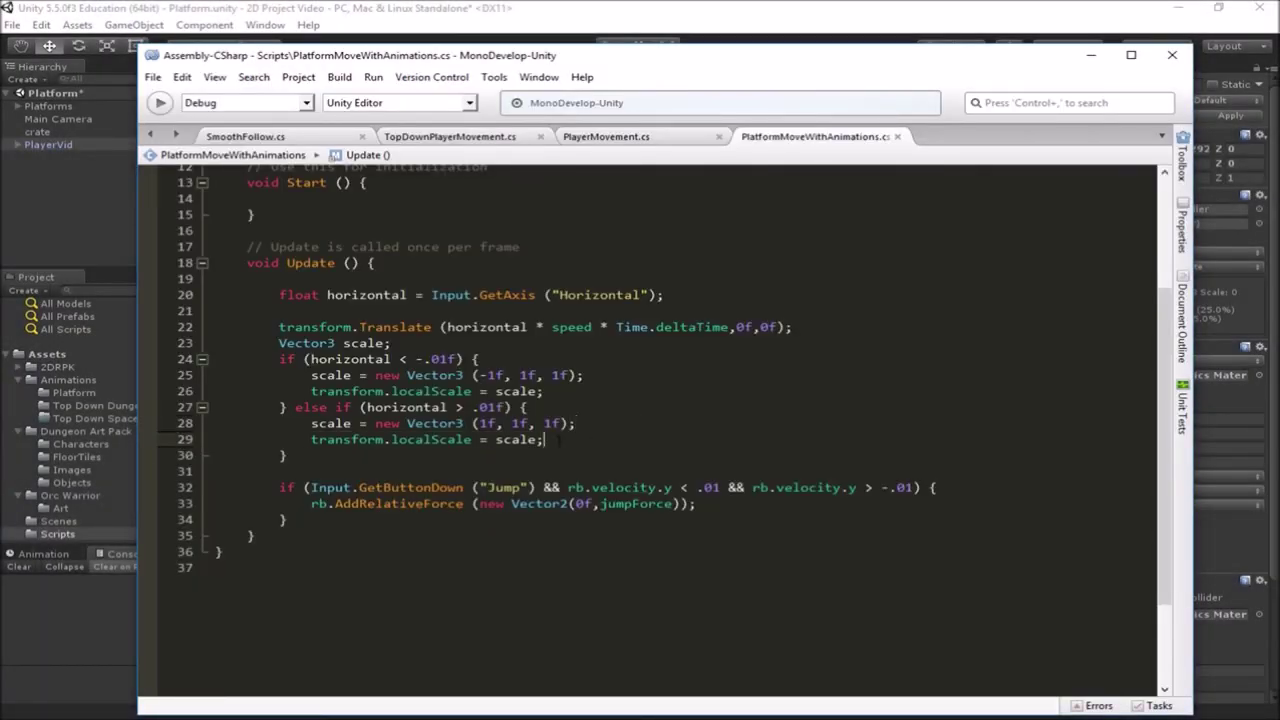
{"action": "left_click_drag", "start_coordinate": [279, 488], "coordinate": [372, 536]}
{"action": "left_click", "coordinate": [372, 519]}
{"action": "scroll", "coordinate": [441, 485], "scroll_direction": "up", "scroll_amount": 4}
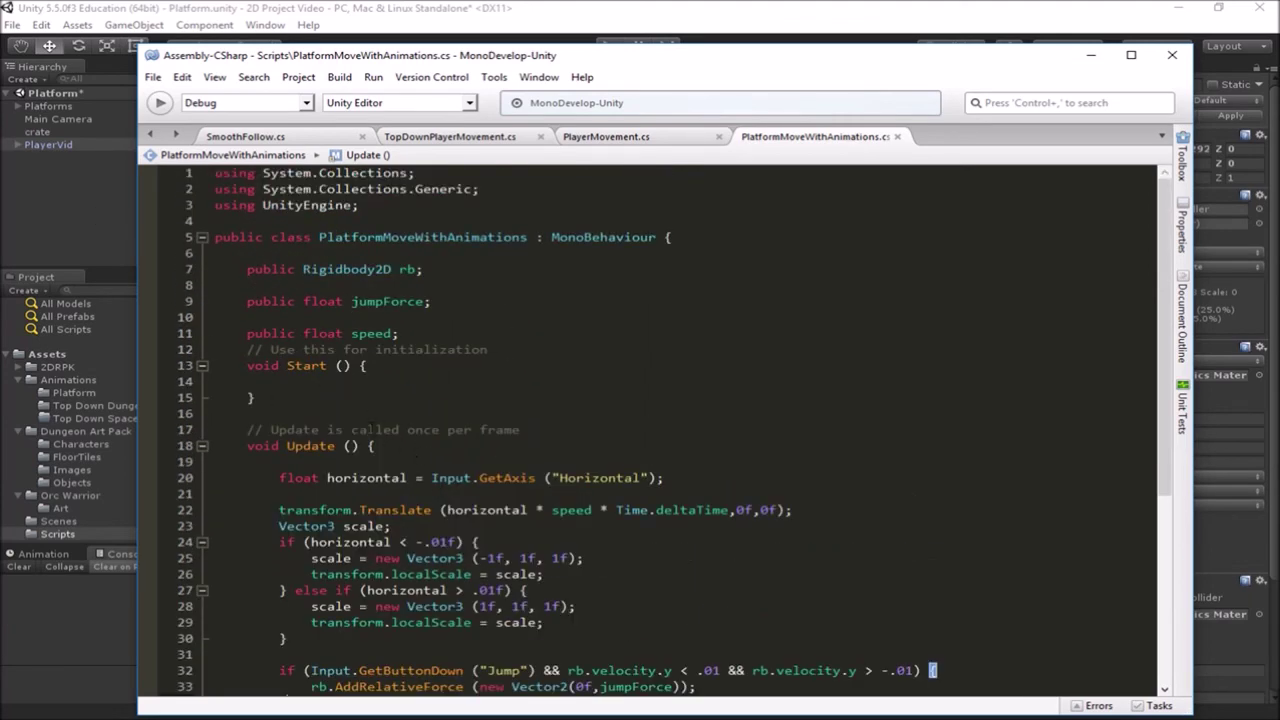
Switch to Unity, test-play the scene while inspecting the Animator's Idle to Plat Walk transition condition, and stop playing
{"action": "left_click", "coordinate": [115, 224]}
{"action": "left_click", "coordinate": [607, 47]}
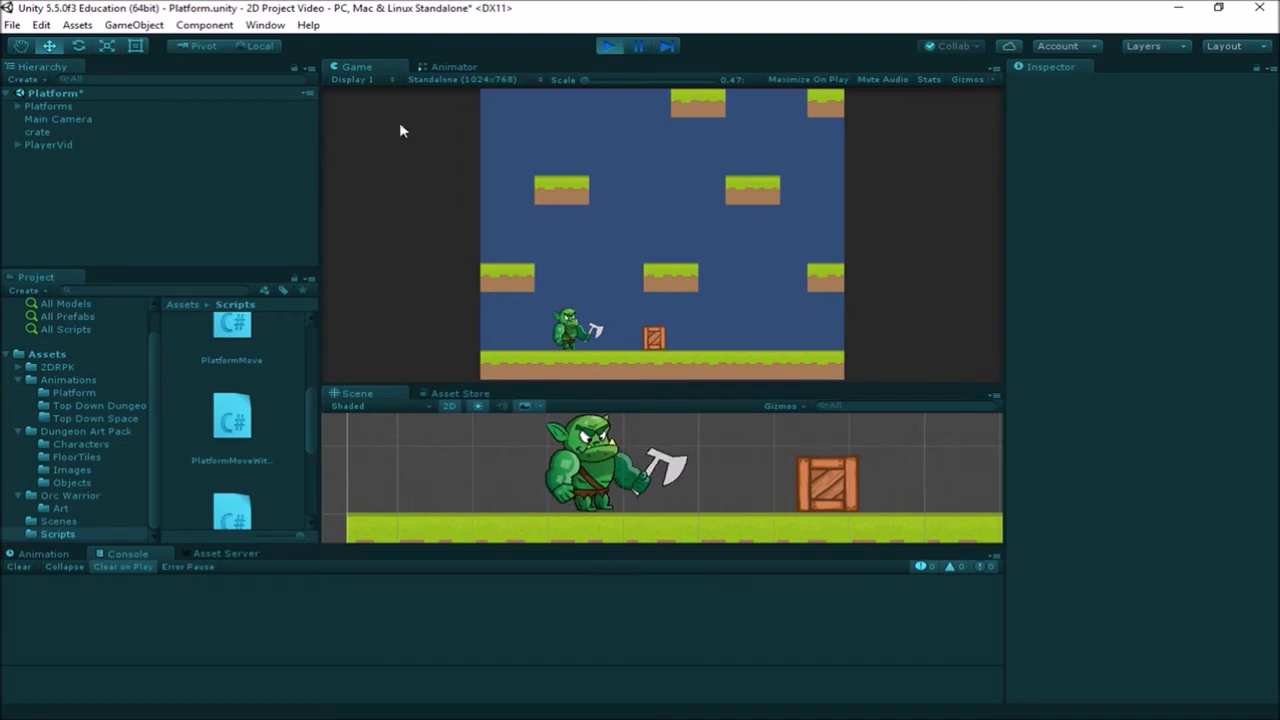
{"action": "left_click", "coordinate": [440, 67]}
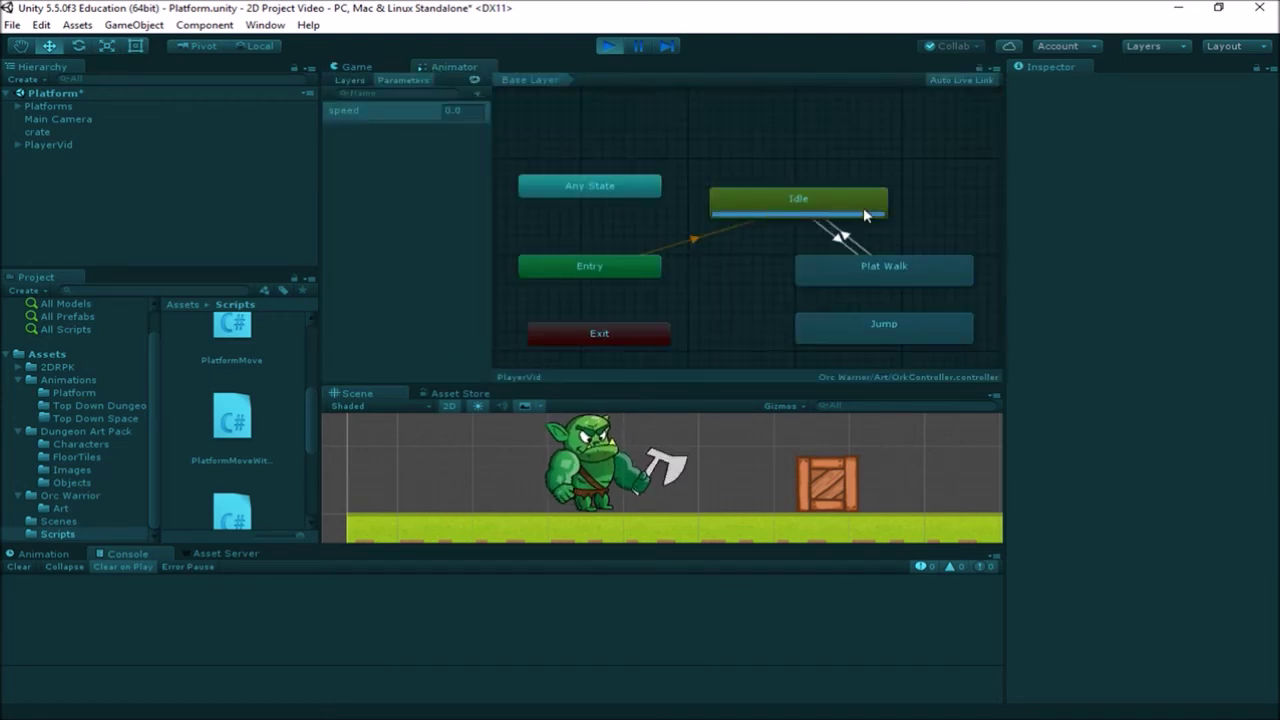
{"action": "left_click", "coordinate": [841, 242]}
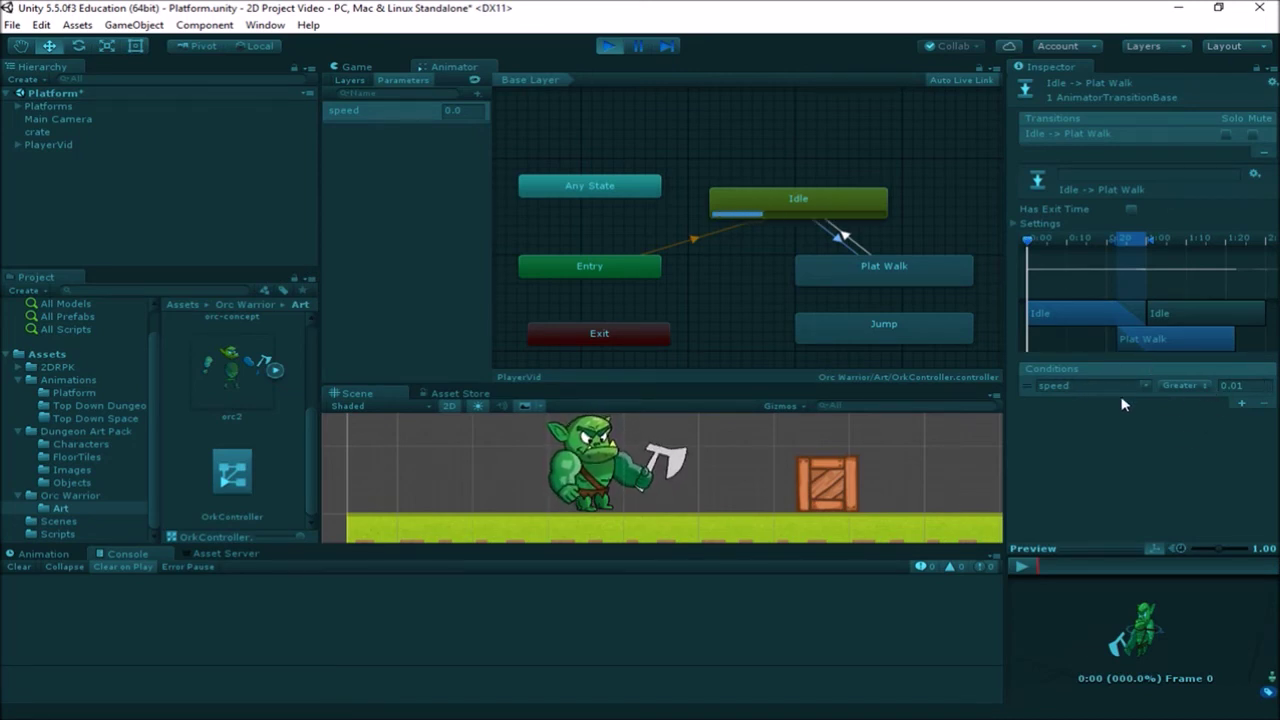
{"action": "left_click", "coordinate": [606, 47]}
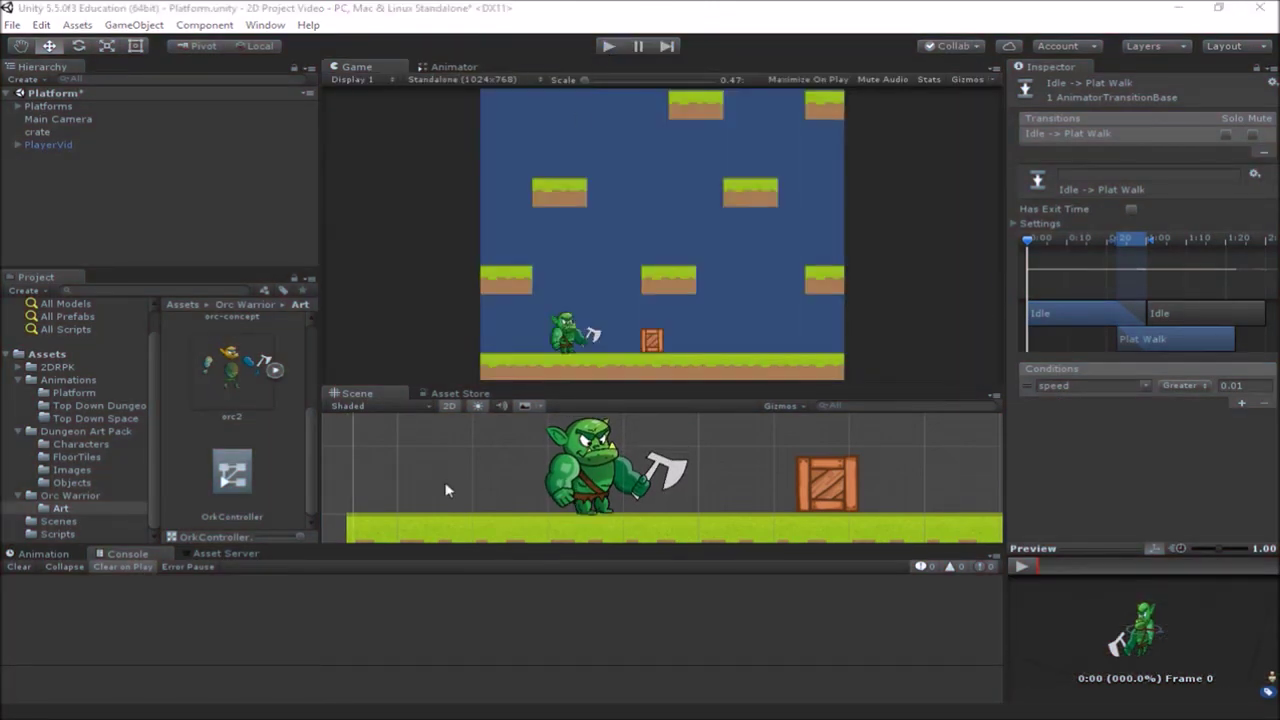
Switch to MonoDevelop and add a "//Control Animations" comment below the jump block at the end of Update
{"action": "key", "text": "alt+Tab"}
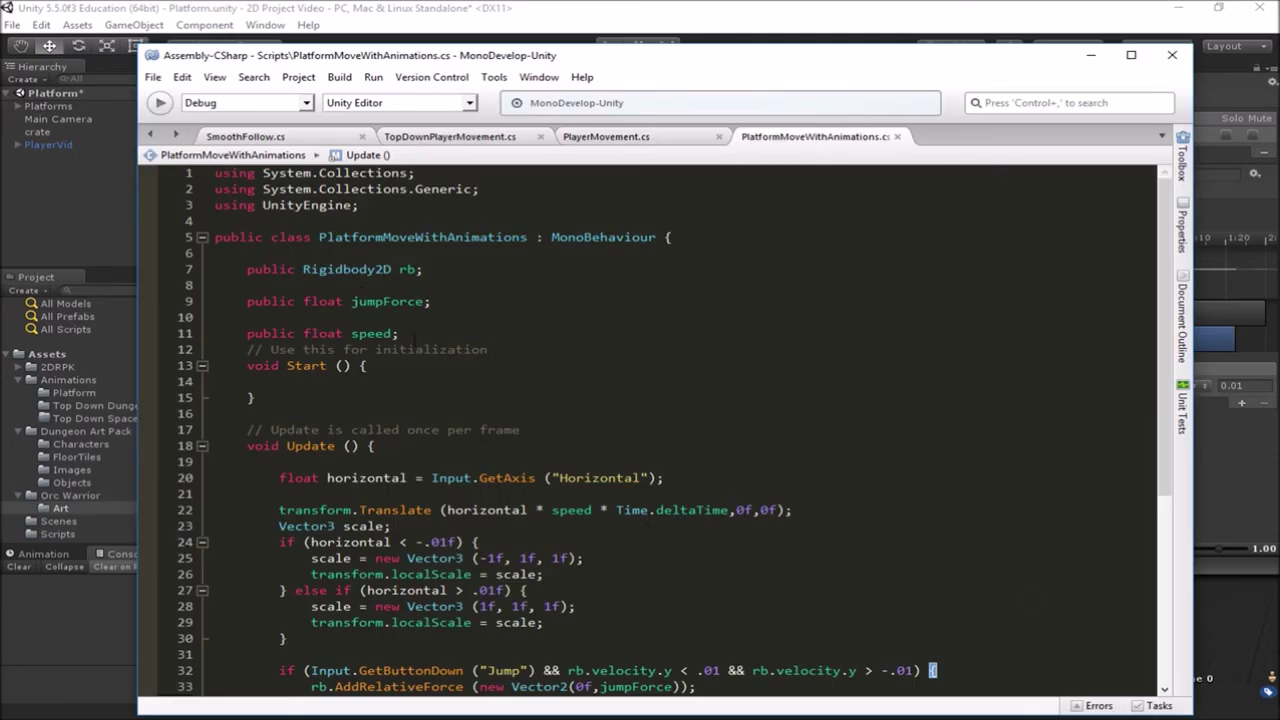
{"action": "scroll", "coordinate": [383, 376], "scroll_direction": "down", "scroll_amount": 4}
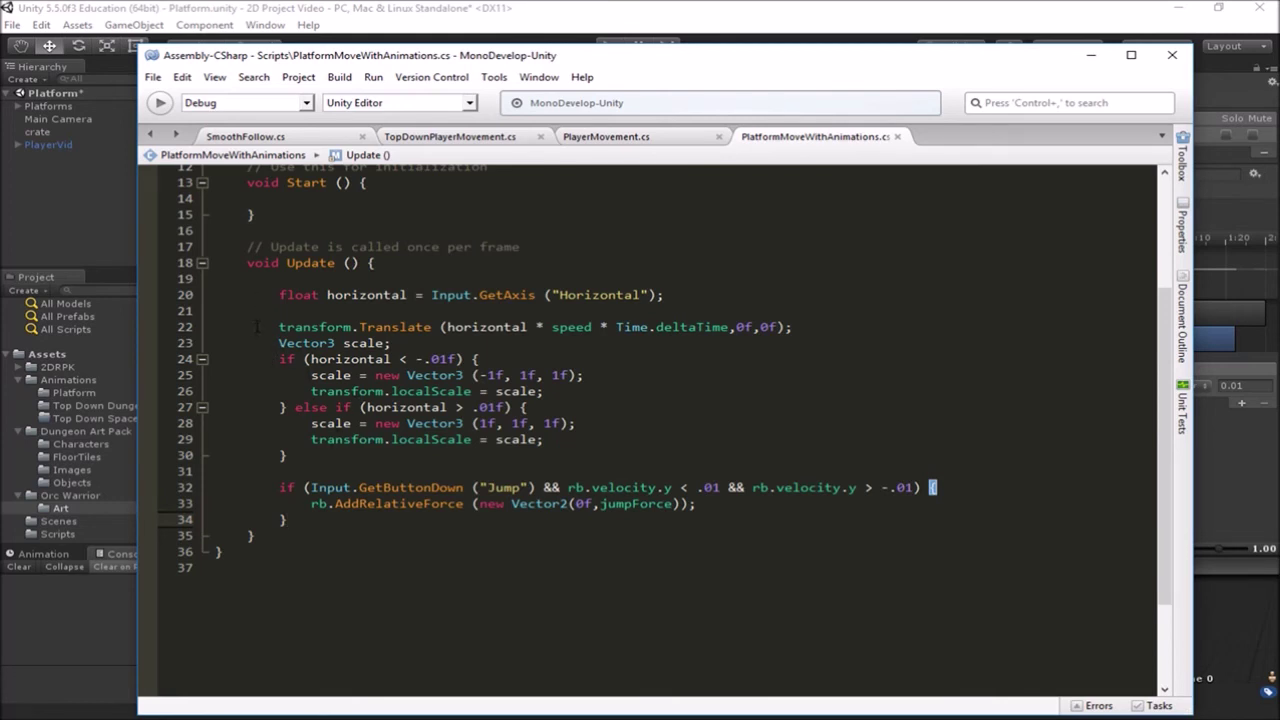
{"action": "left_click_drag", "start_coordinate": [250, 295], "coordinate": [752, 294]}
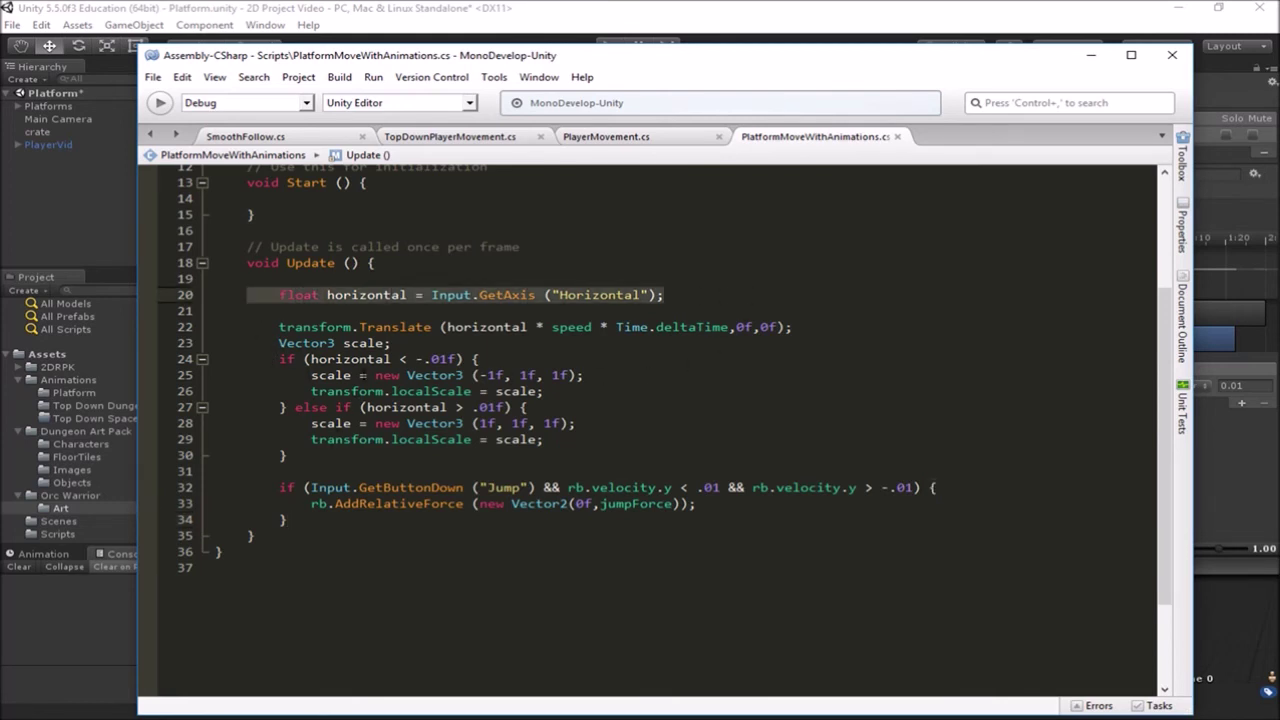
{"action": "left_click_drag", "start_coordinate": [250, 327], "coordinate": [372, 328]}
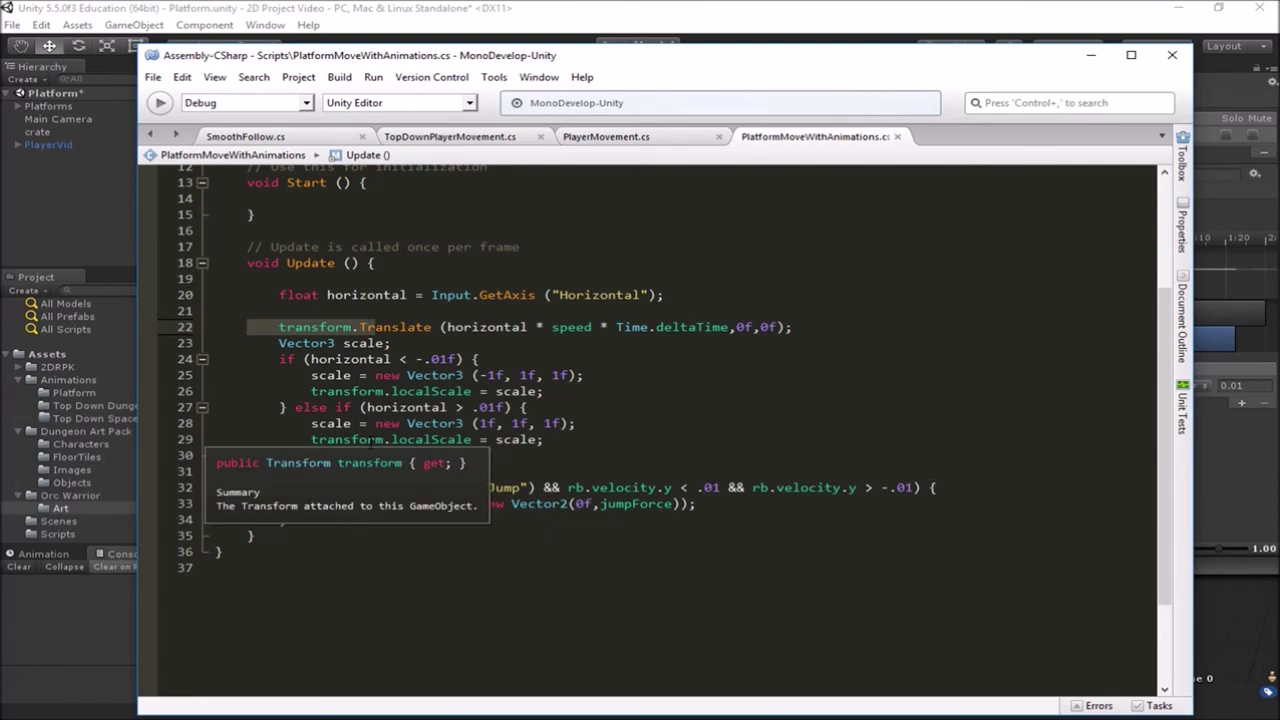
{"action": "left_click", "coordinate": [322, 522]}
{"action": "key", "text": "Return"}
{"action": "key", "text": "Return"}
{"action": "key", "text": "Return"}
{"action": "key", "text": "Up"}
{"action": "type", "text": "//"}
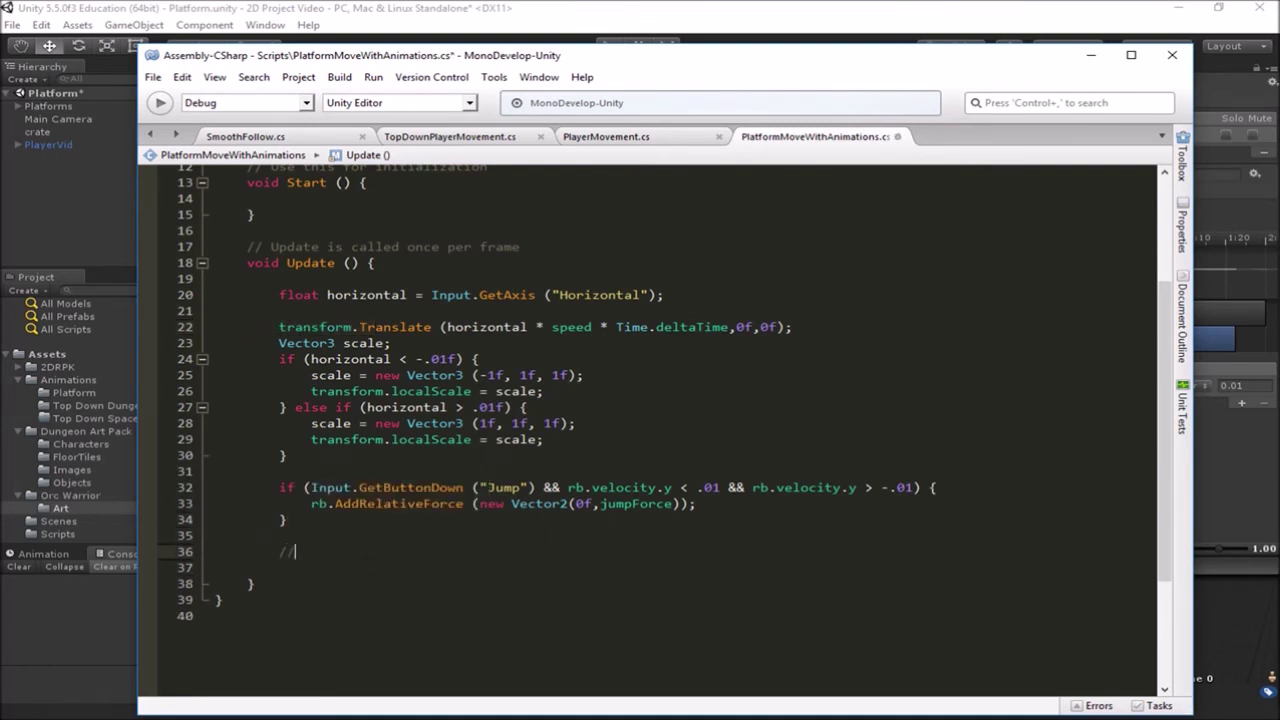
{"action": "type", "text": "Control Animations"}
{"action": "key", "text": "Return"}
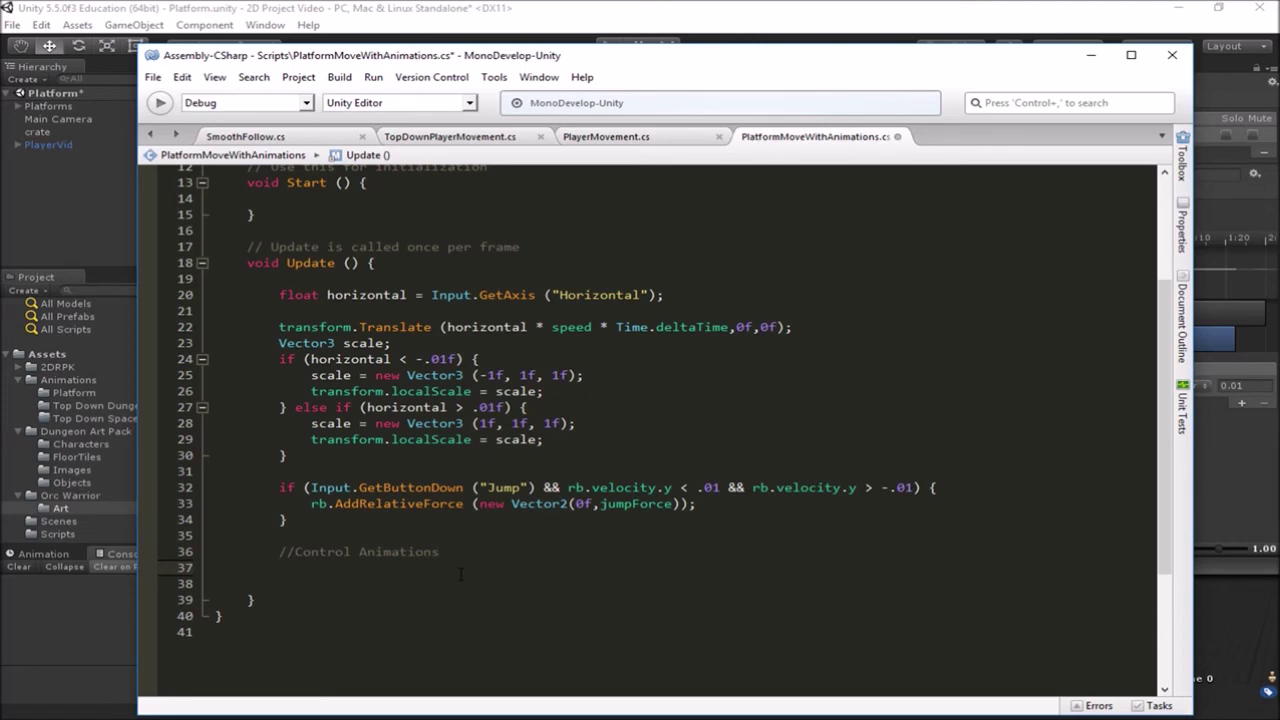
Declare a public Animator variable named anim below the Rigidbody2D declaration and save the script
{"action": "scroll", "coordinate": [460, 573], "scroll_direction": "up", "scroll_amount": 4}
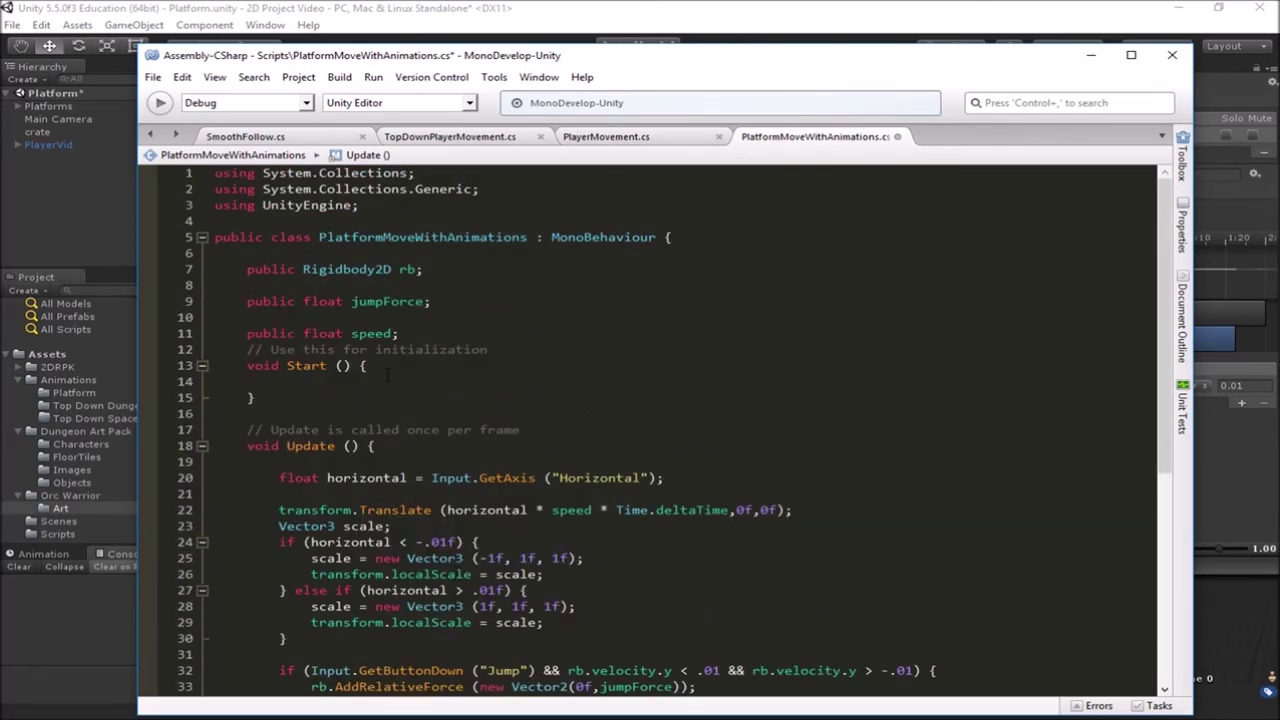
{"action": "left_click", "coordinate": [329, 287]}
{"action": "type", "text": "public"}
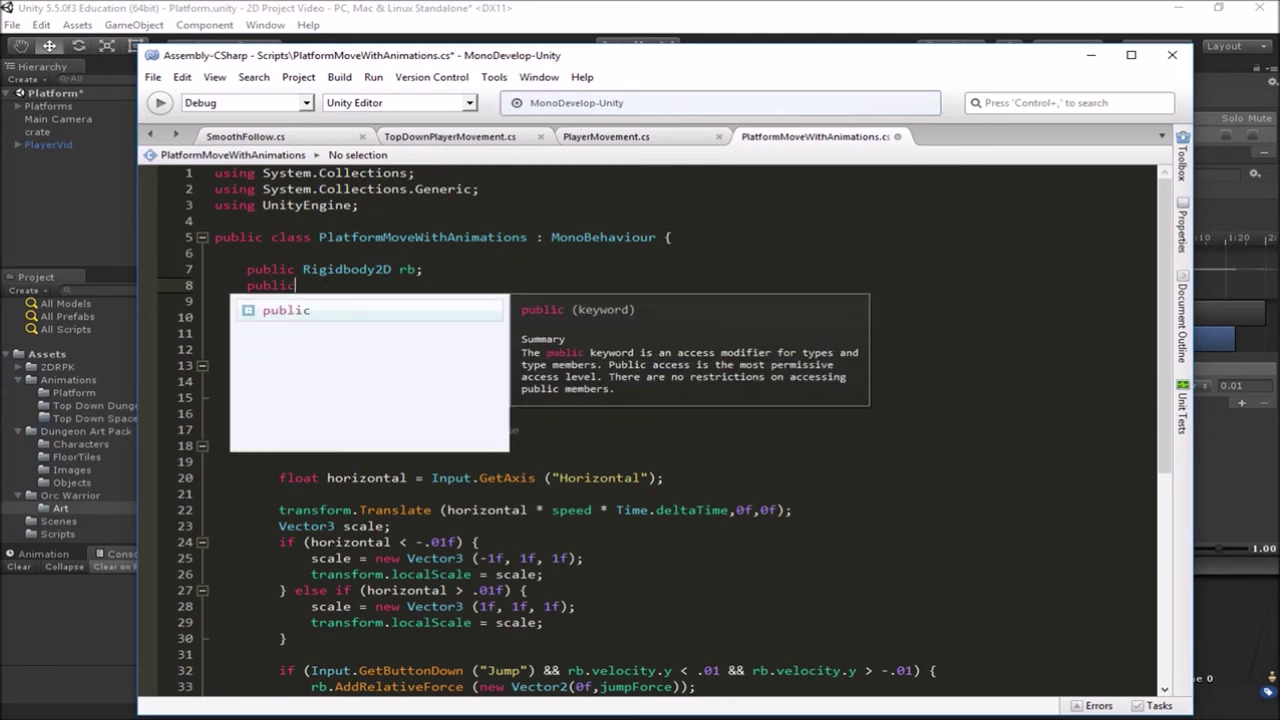
{"action": "type", "text": " Anim"}
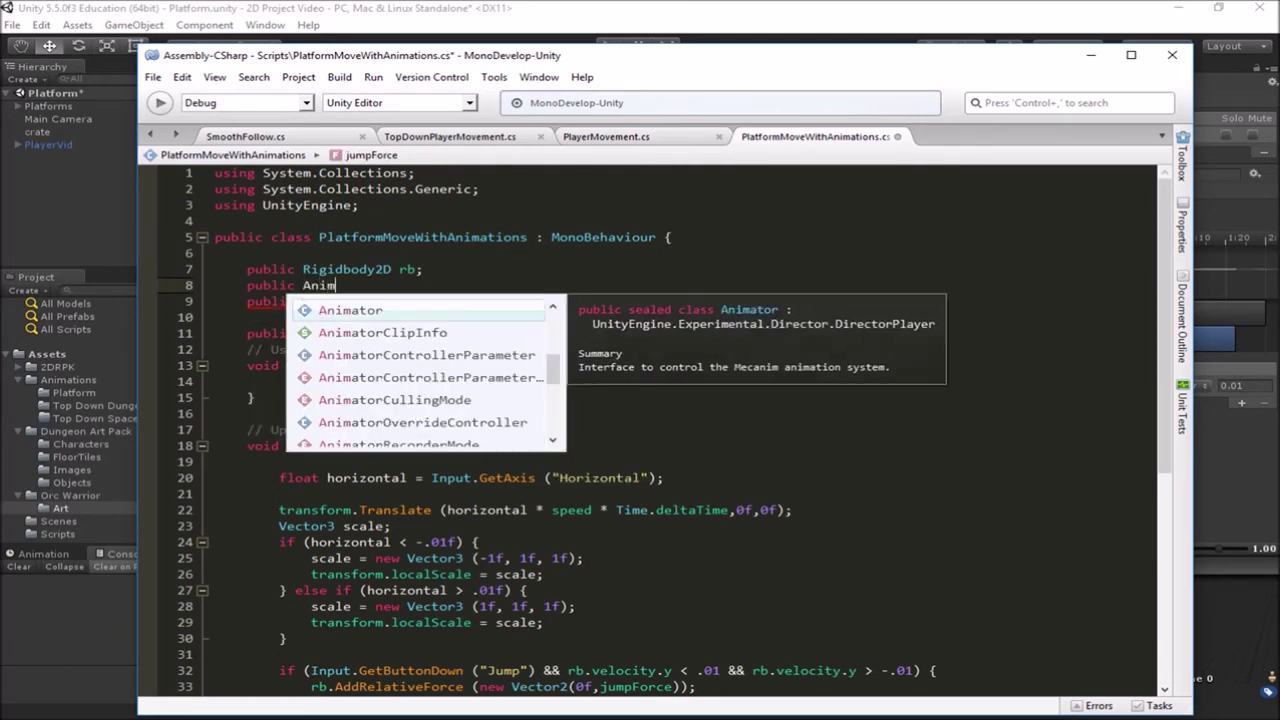
{"action": "type", "text": "ator anim;"}
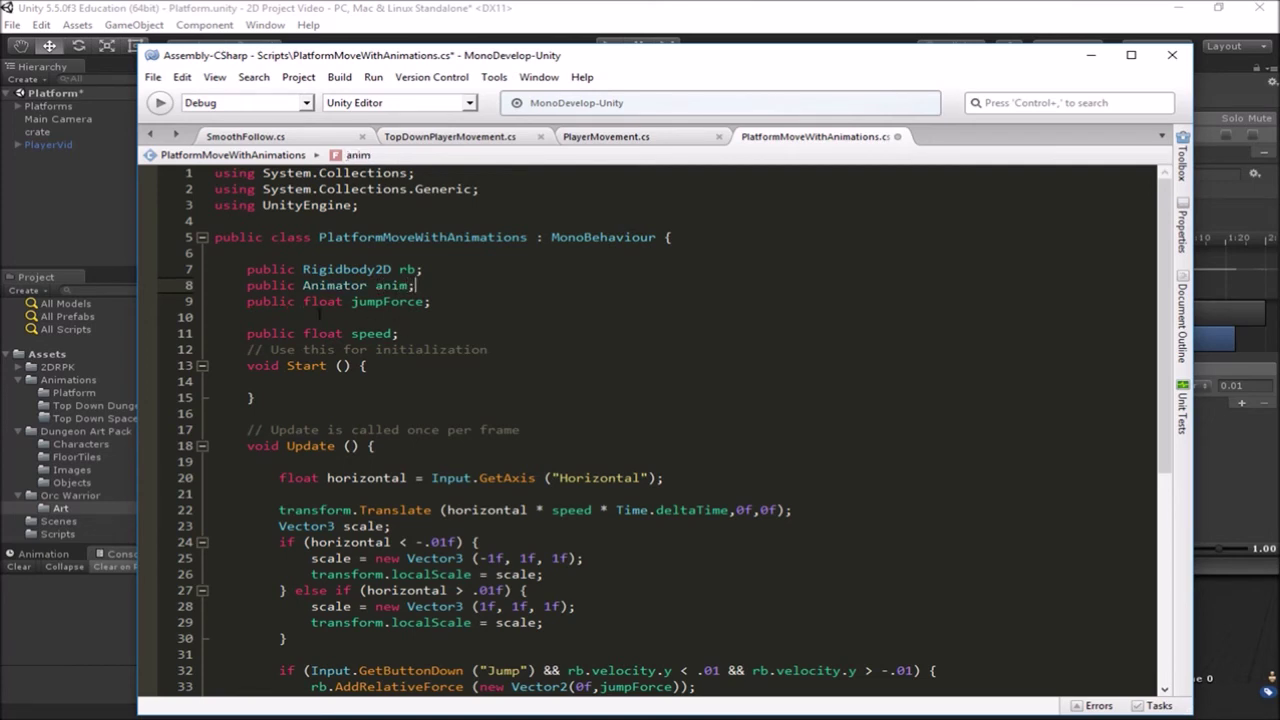
{"action": "key", "text": "ctrl+s"}
Switch to Unity and assign PlayerVid's Animator component to the Anim field of Platform Move With Animations
{"action": "left_click", "coordinate": [92, 190]}
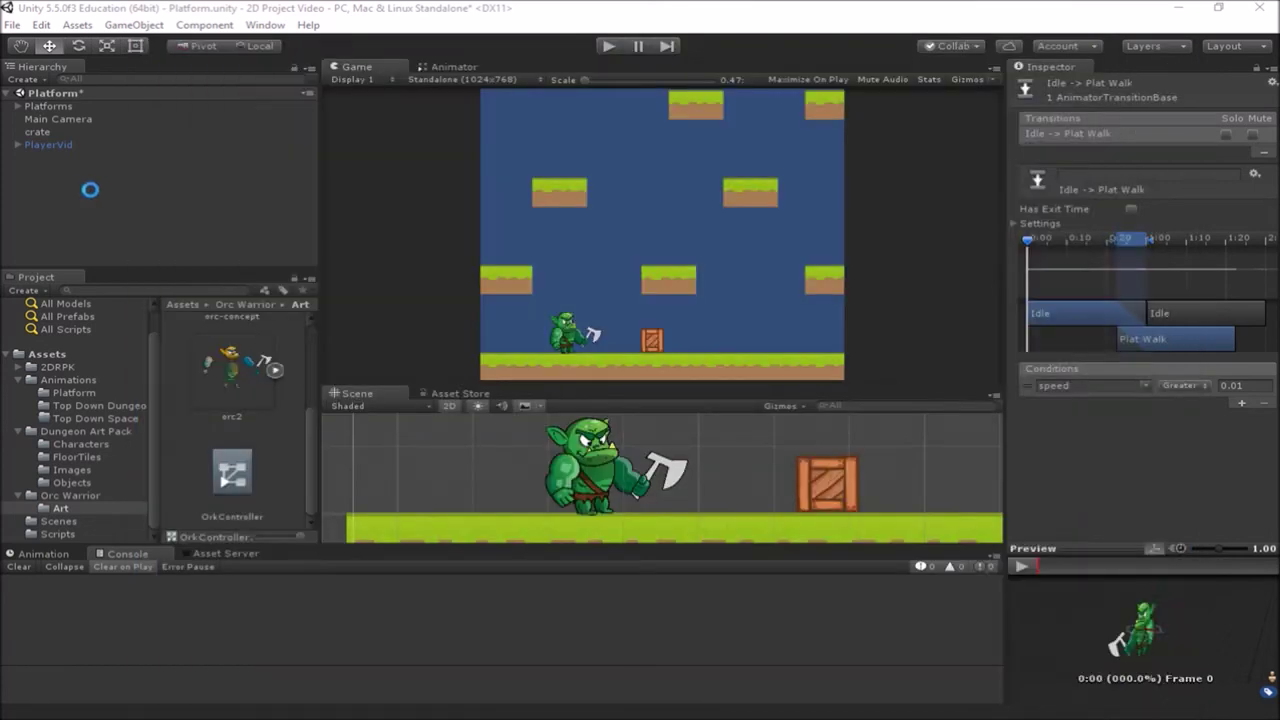
{"action": "left_click", "coordinate": [63, 145]}
{"action": "scroll", "coordinate": [1200, 585], "scroll_direction": "down", "scroll_amount": 2}
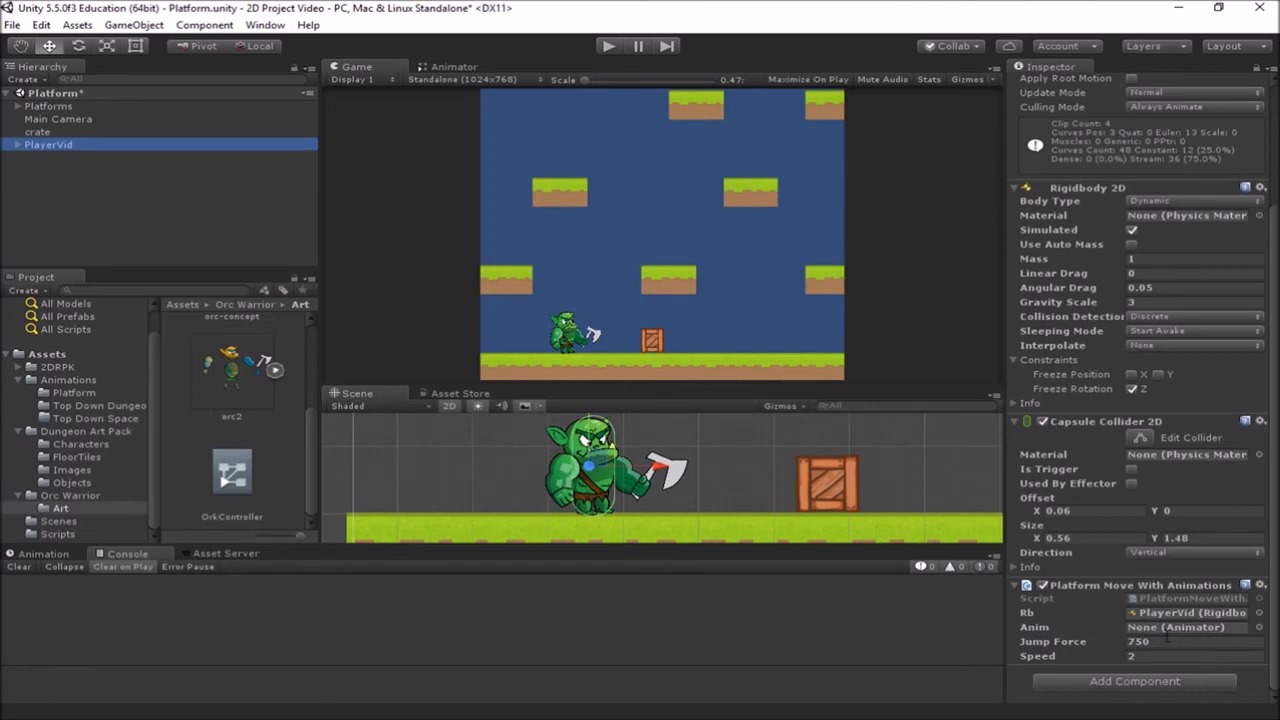
{"action": "scroll", "coordinate": [1120, 220], "scroll_direction": "up", "scroll_amount": 3}
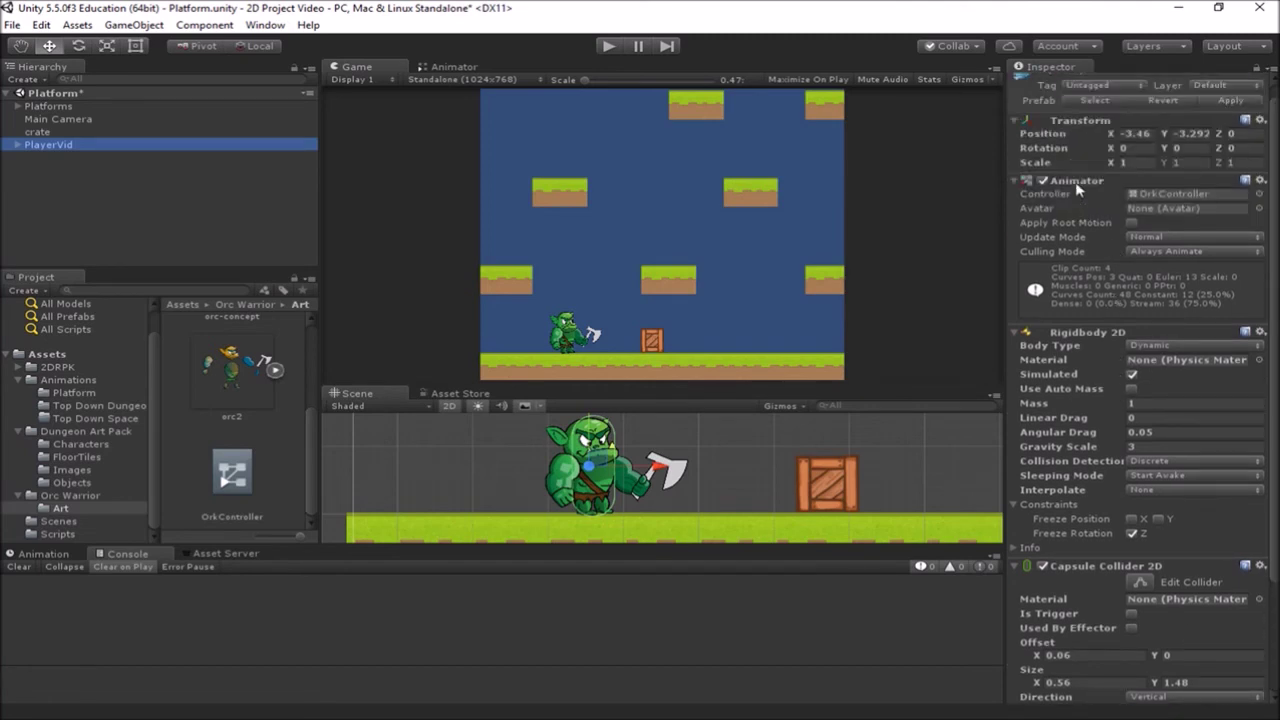
{"action": "left_click", "coordinate": [1078, 190]}
{"action": "scroll", "coordinate": [1143, 689], "scroll_direction": "down", "scroll_amount": 2}
{"action": "scroll", "coordinate": [1148, 700], "scroll_direction": "down", "scroll_amount": 3}
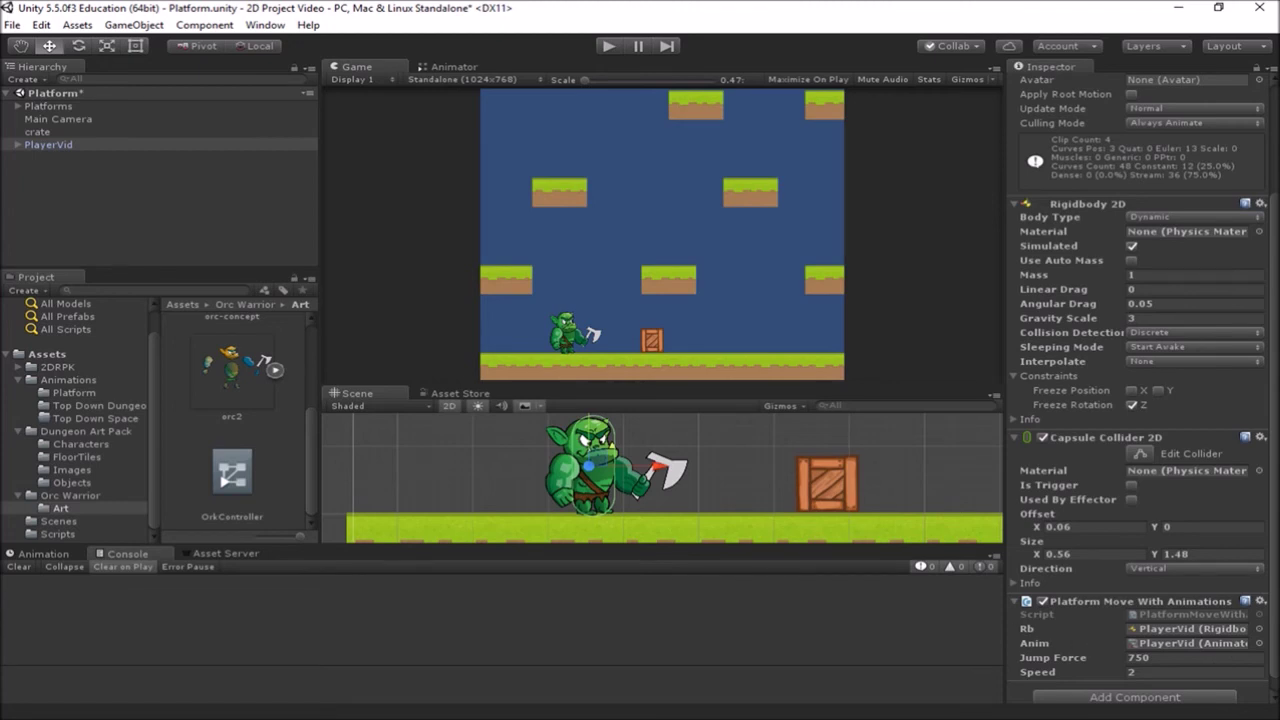
Switch to MonoDevelop and begin an anim.SetFloat call under the Control Animations comment with "speed" as its parameter name
{"action": "key", "text": "alt+Tab"}
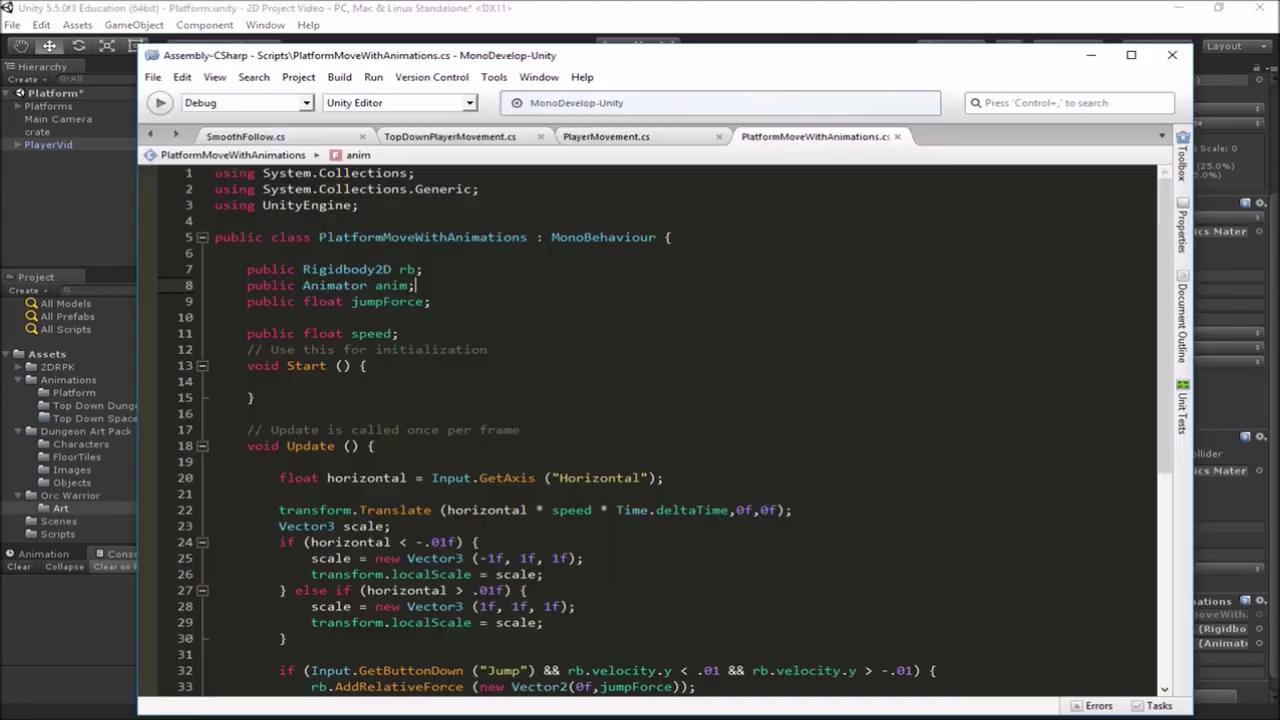
{"action": "scroll", "coordinate": [650, 430], "scroll_direction": "down", "scroll_amount": 5}
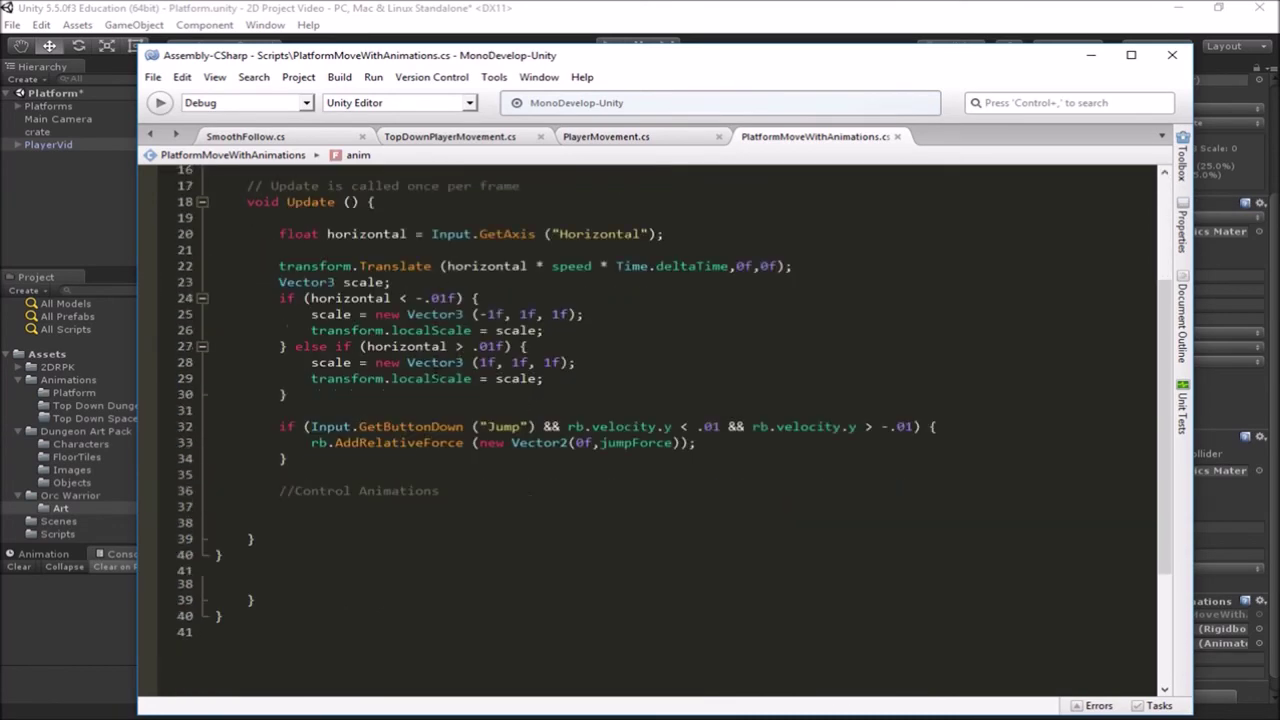
{"action": "scroll", "coordinate": [395, 437], "scroll_direction": "down", "scroll_amount": 2}
{"action": "left_click", "coordinate": [311, 447]}
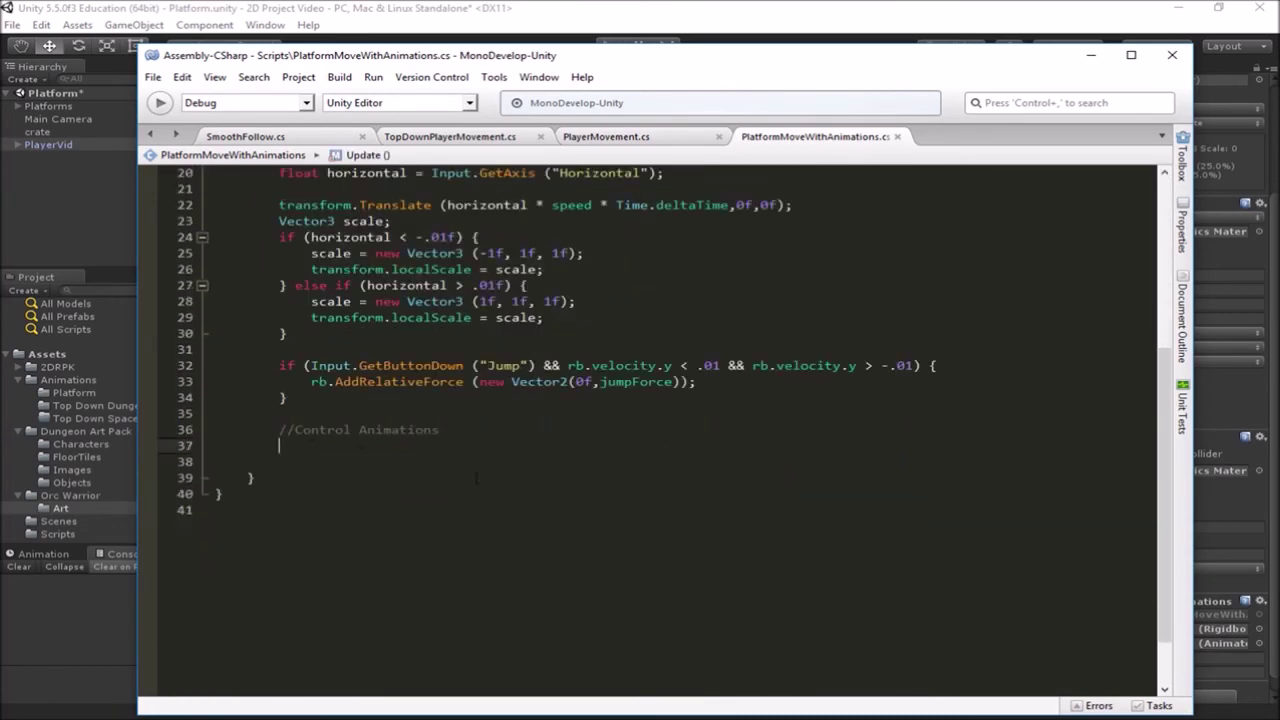
{"action": "type", "text": "anim"}
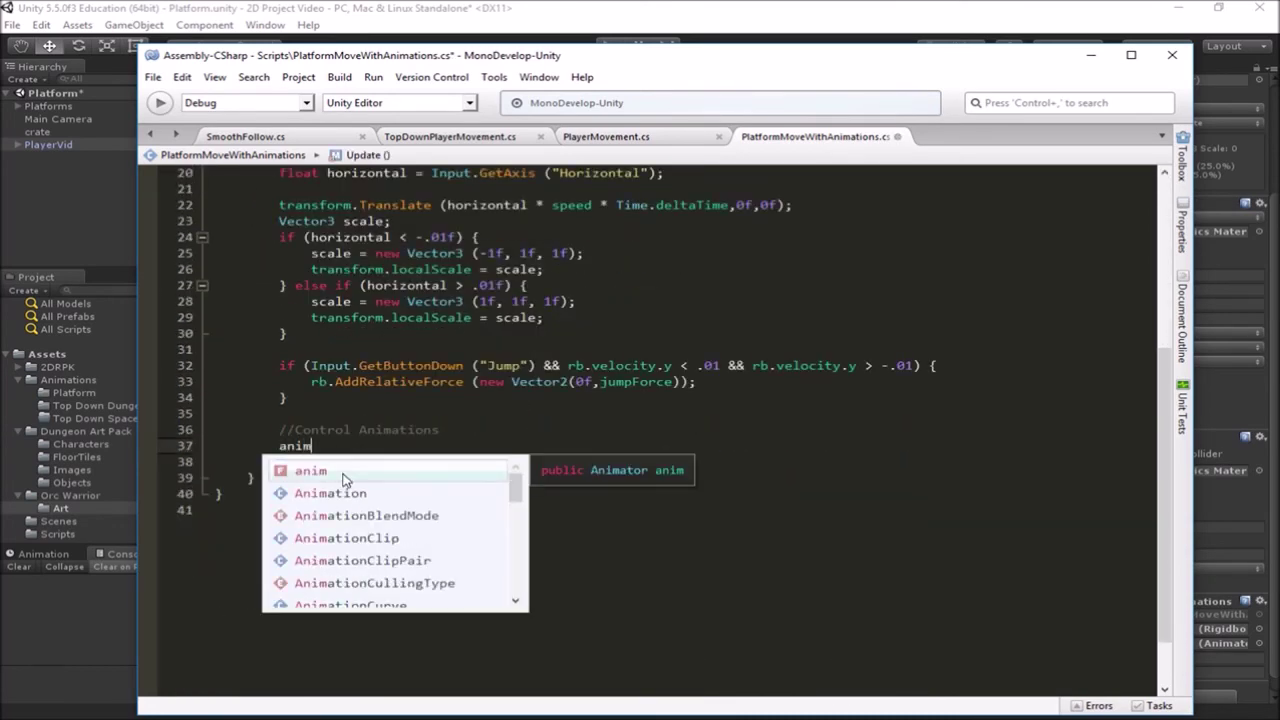
{"action": "type", "text": ".set"}
{"action": "key", "text": "Down"}
{"action": "type", "text": "("}
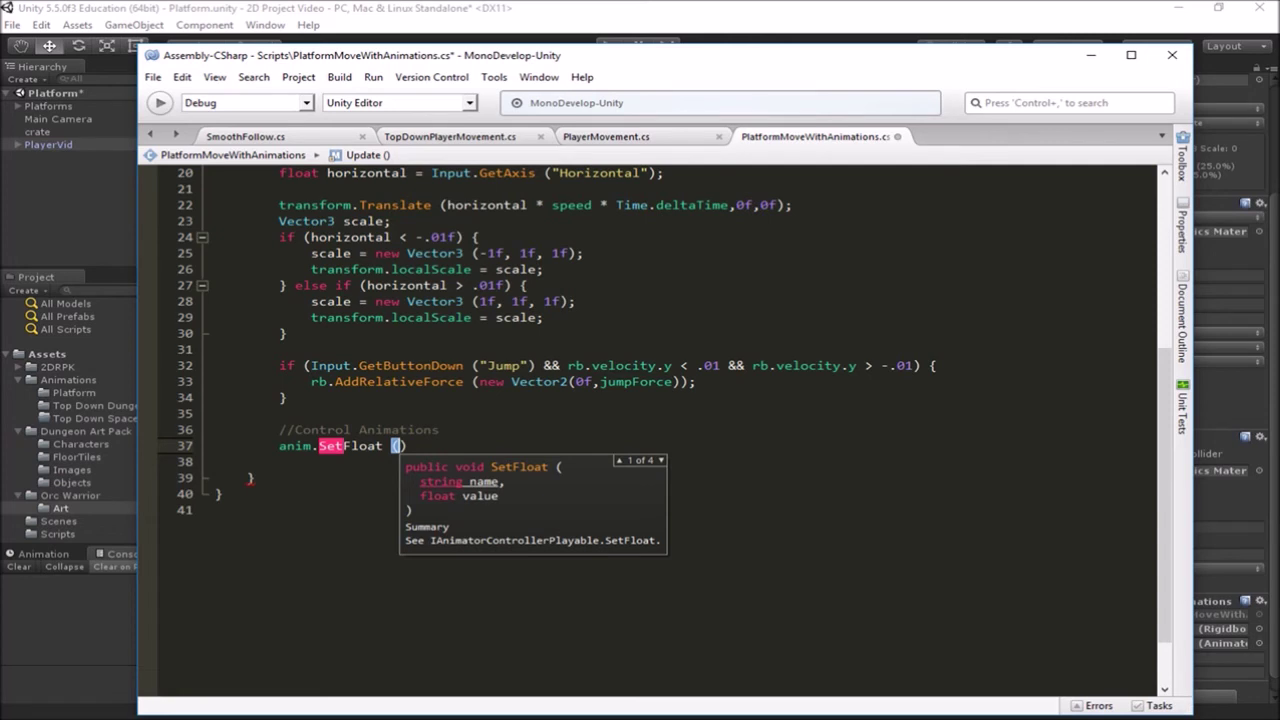
{"action": "type", "text": "\"spe"}
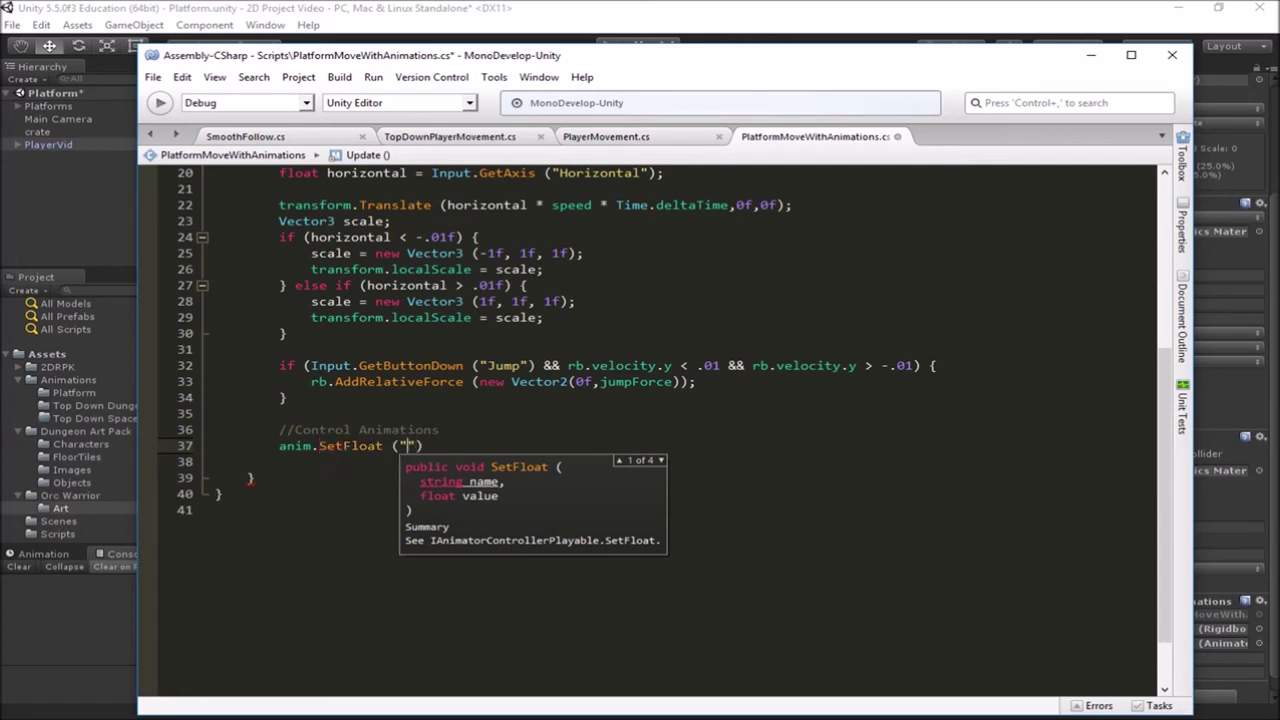
{"action": "type", "text": "ed\","}
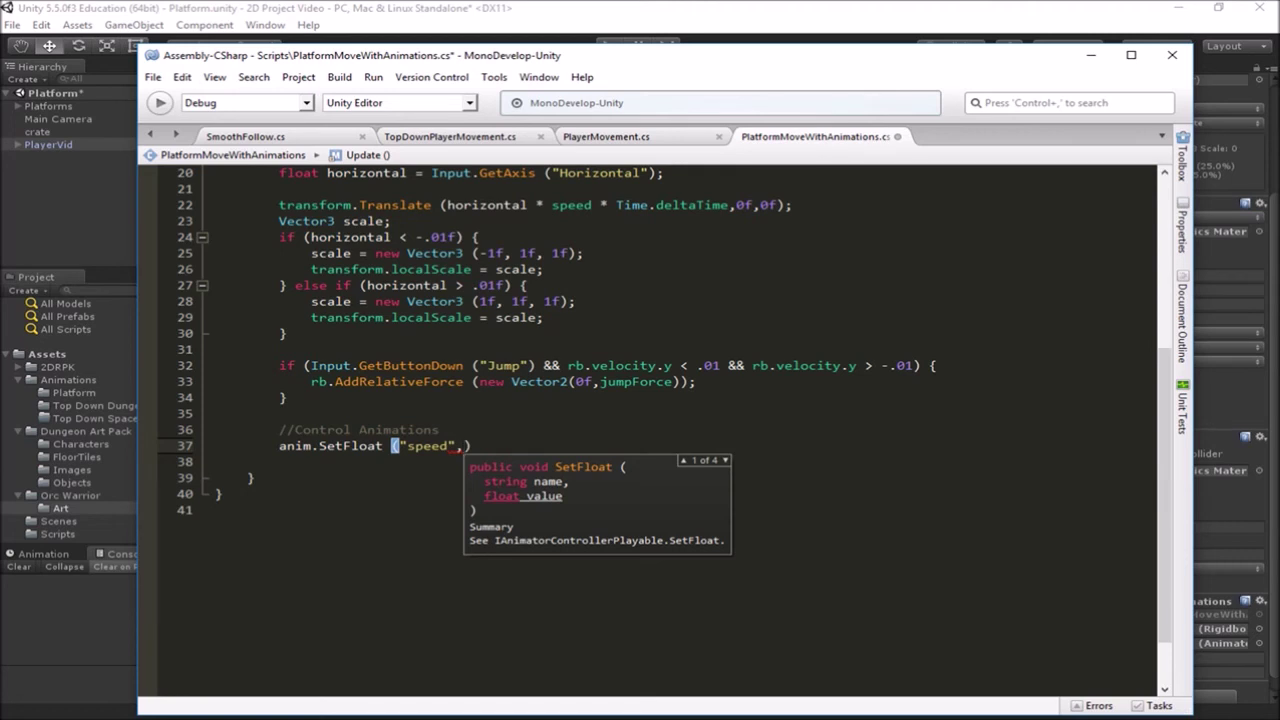
Complete the SetFloat call with Mathf.Abs (horizontal) as its value and close the statement with a semicolon
{"action": "type", "text": "Mathf"}
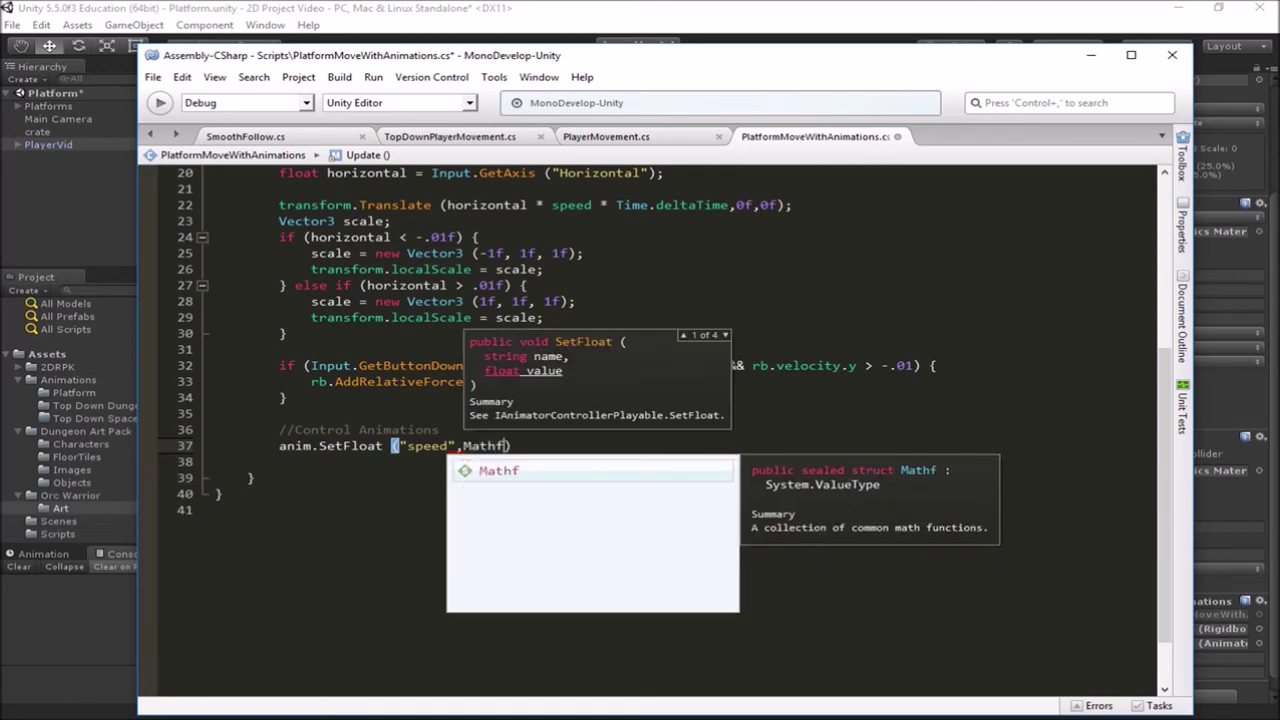
{"action": "type", "text": "."}
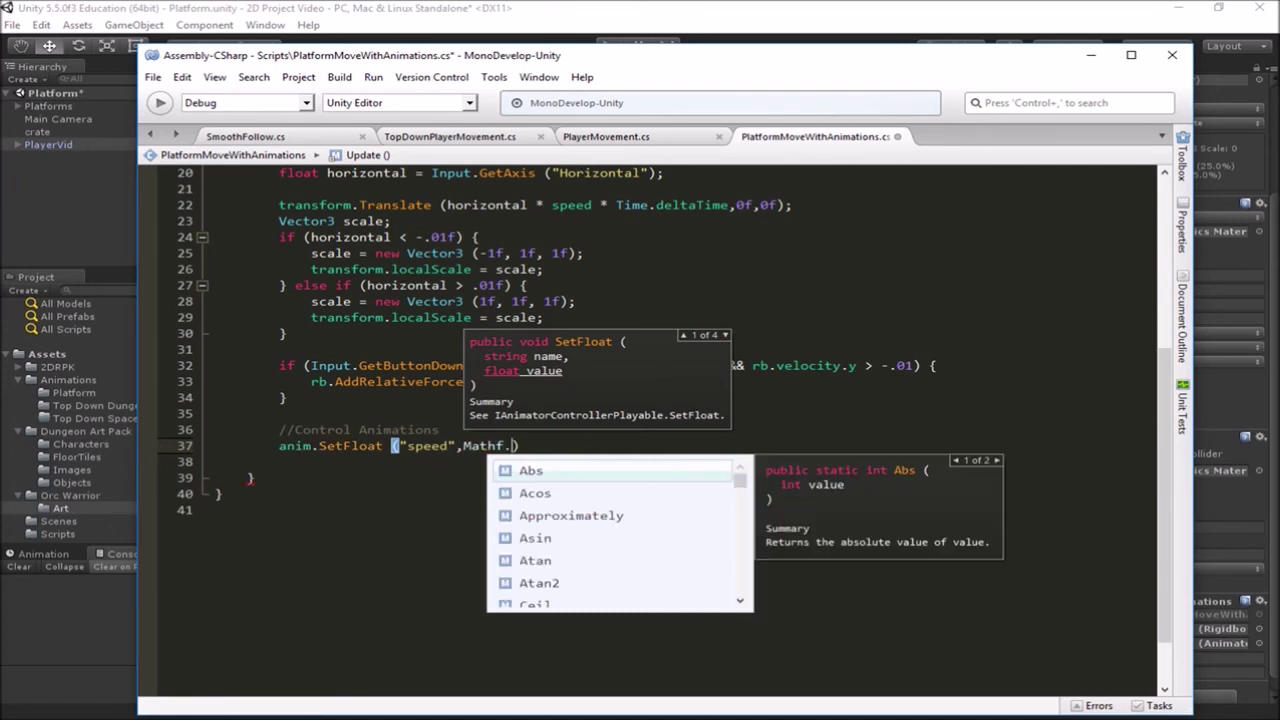
{"action": "type", "text": "a"}
{"action": "type", "text": "("}
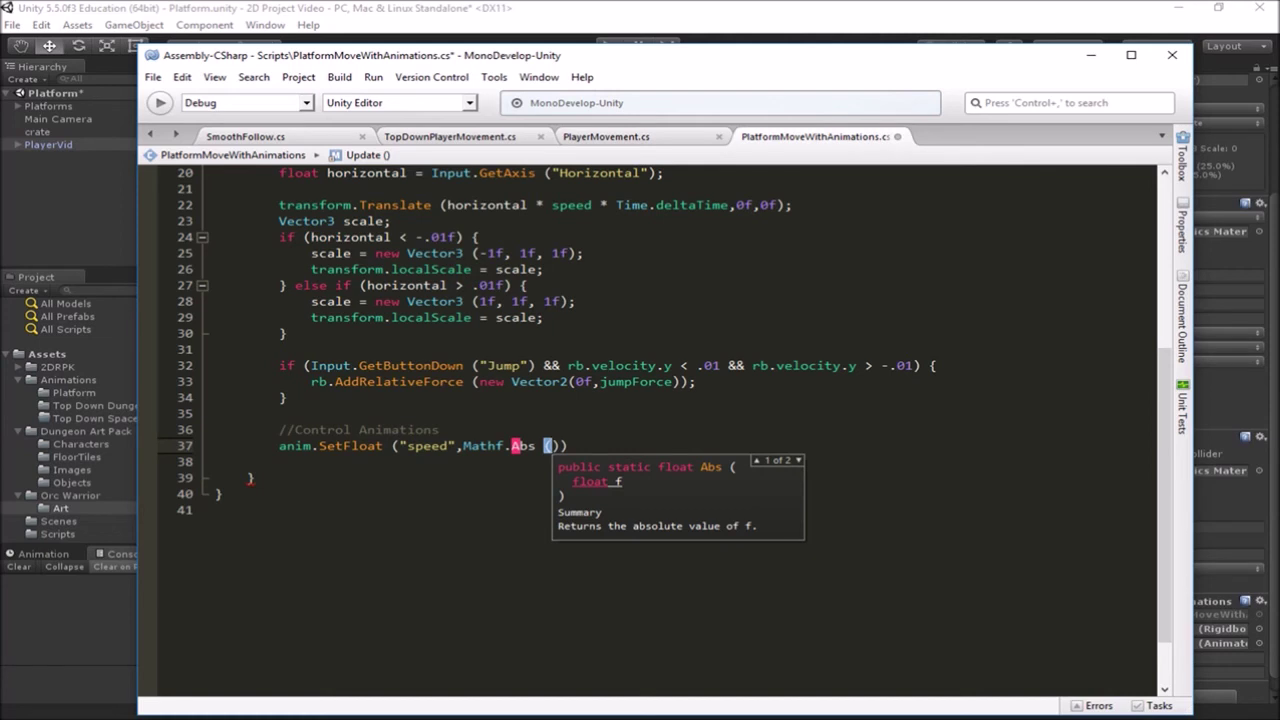
{"action": "type", "text": "hor"}
{"action": "key", "text": "Return"}
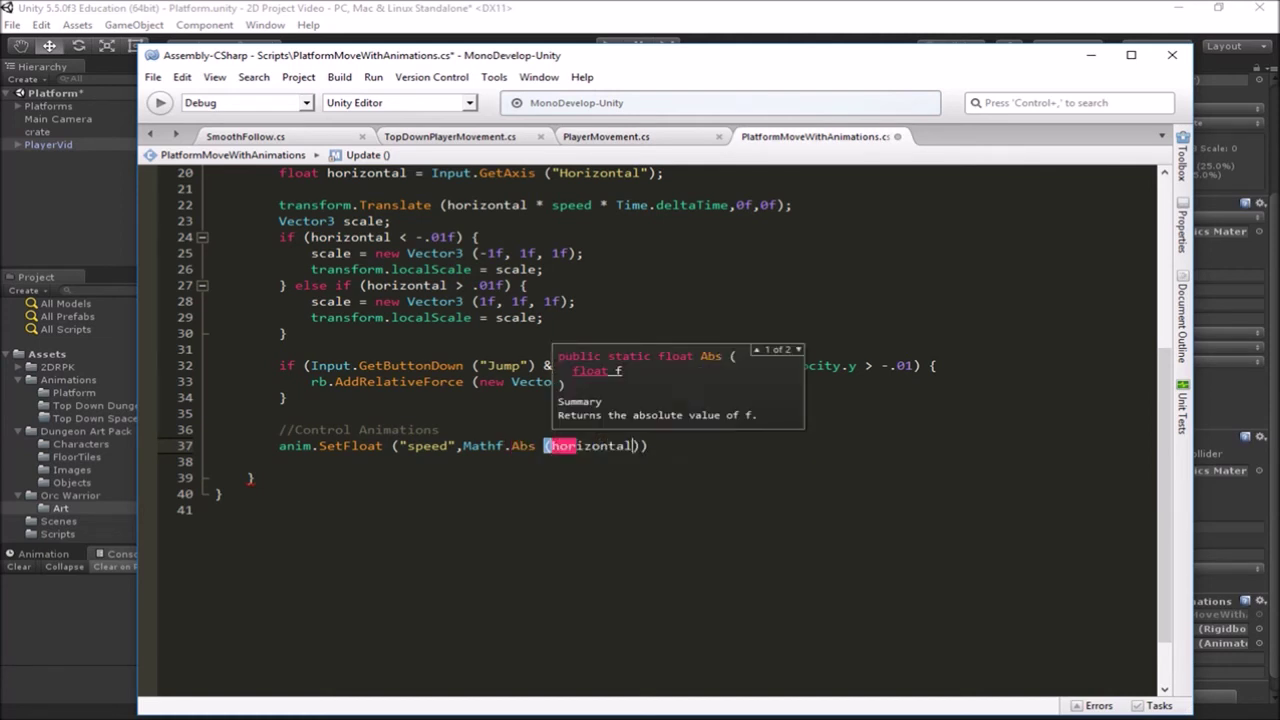
{"action": "type", "text": "));"}
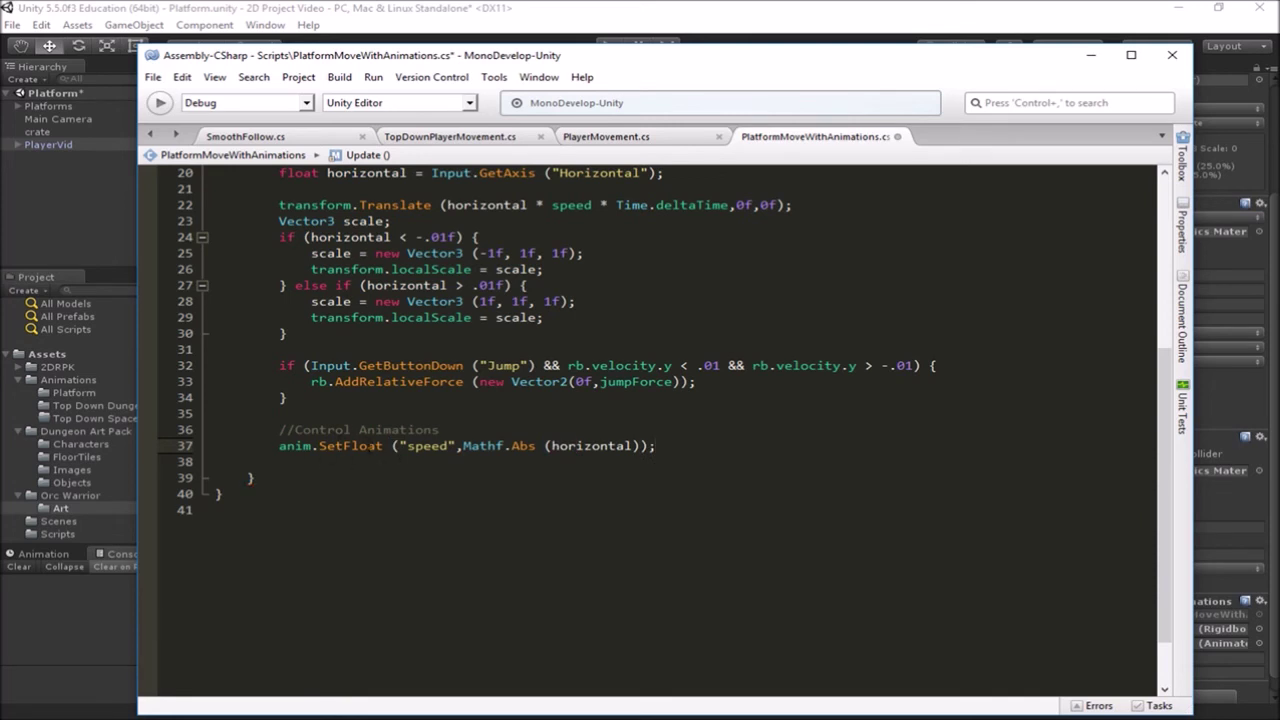
Check the SetFloat call's "speed" and Mathf.Abs (horizontal) arguments, and switch back to Unity
{"action": "left_click_drag", "start_coordinate": [408, 447], "coordinate": [639, 450]}
{"action": "left_click", "coordinate": [639, 450]}
{"action": "left_click", "coordinate": [94, 221]}
{"action": "left_click", "coordinate": [95, 229]}
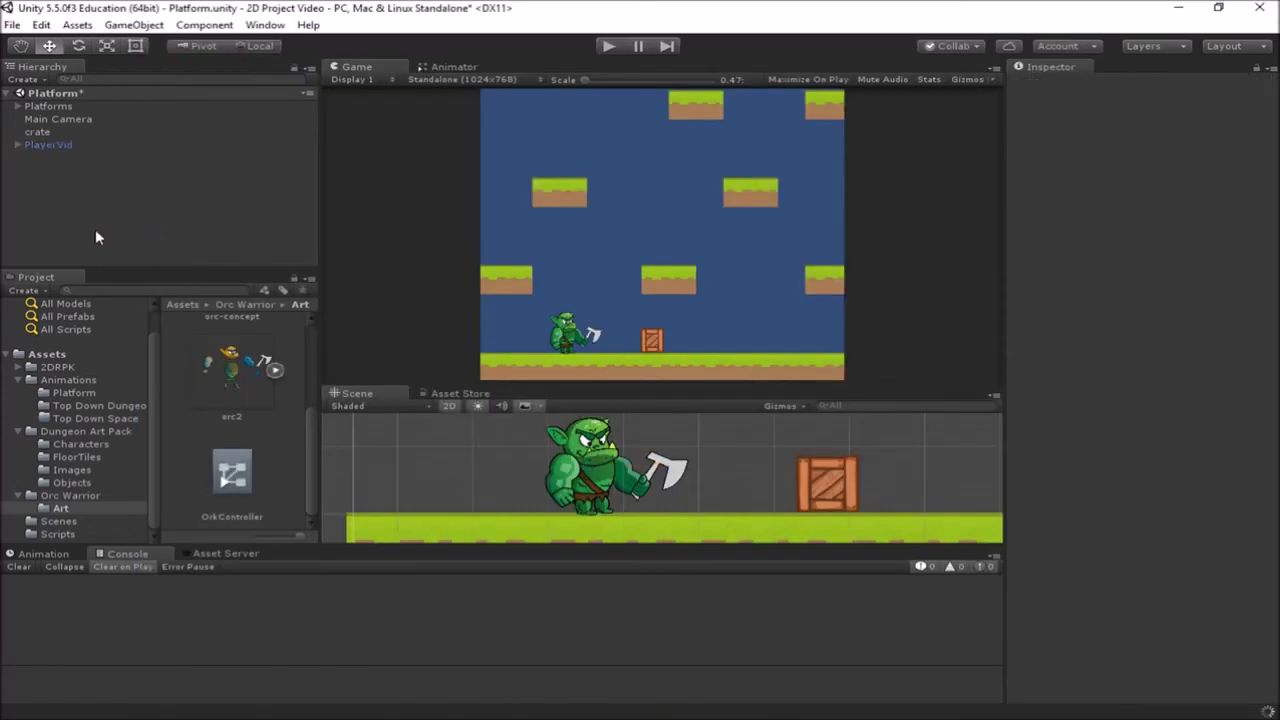
Play the scene and walk the orc back and forth to test its movement, flipping and walk animation
{"action": "left_click", "coordinate": [606, 47]}
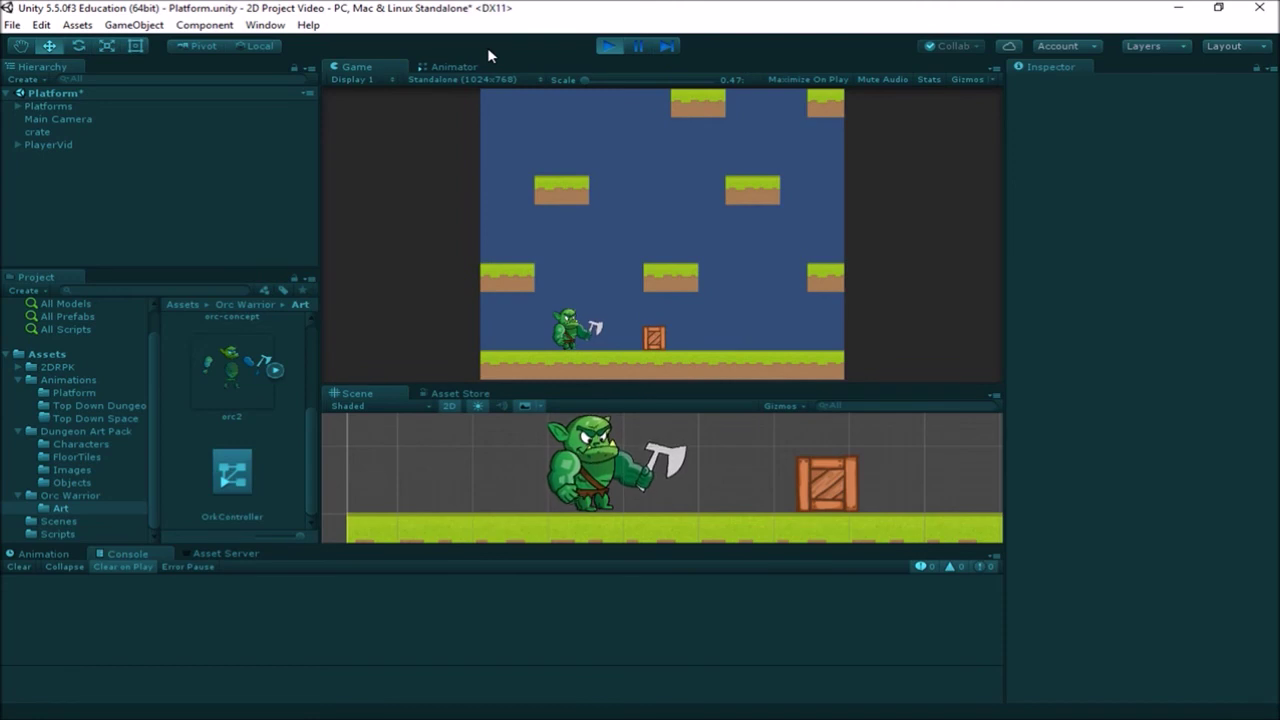
{"action": "key", "text": "Left"}
{"action": "key", "text": "Right"}
{"action": "key", "text": "Right"}
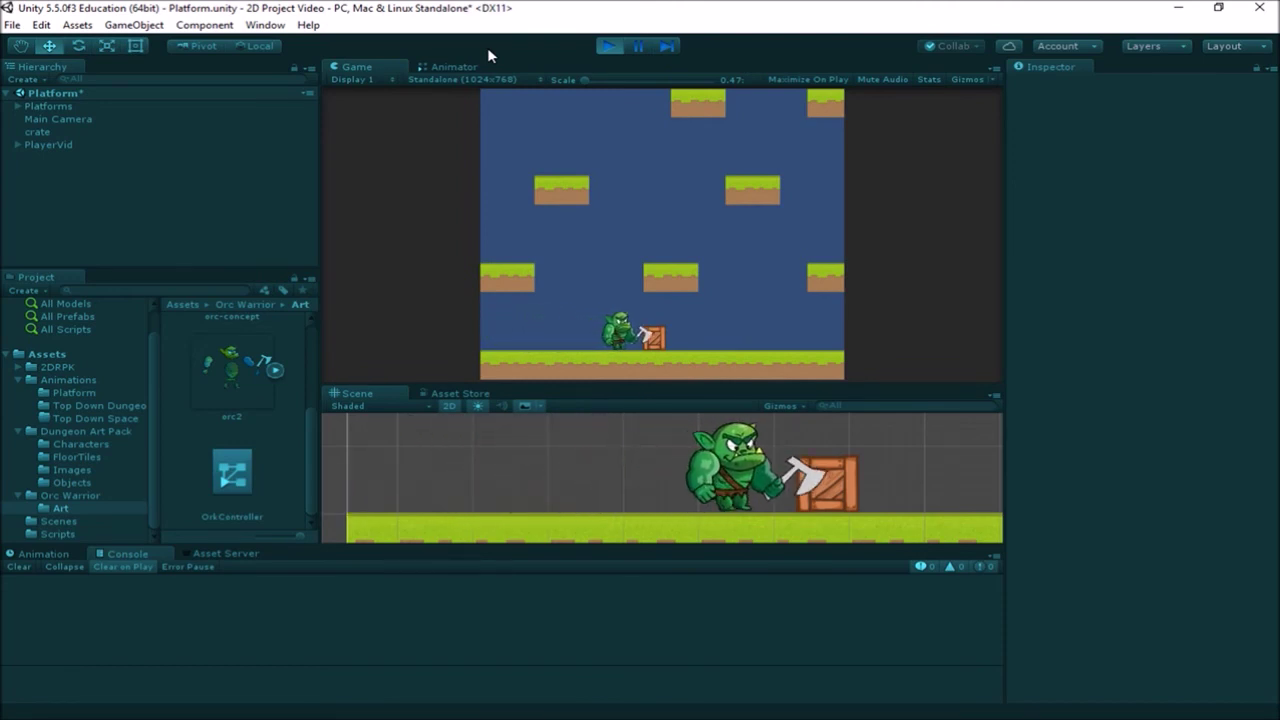
{"action": "key", "text": "Left"}
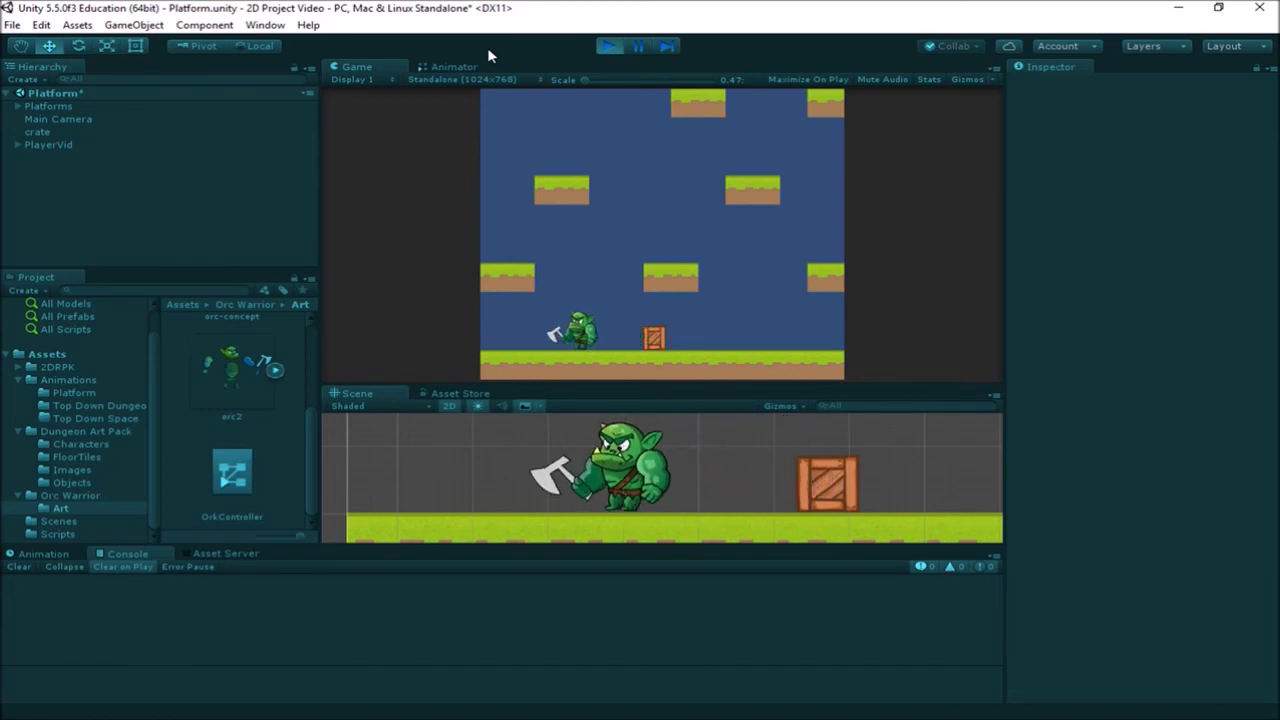
{"action": "key", "text": "Right"}
{"action": "key", "text": "Right"}
{"action": "key", "text": "Left"}
{"action": "key", "text": "Left"}
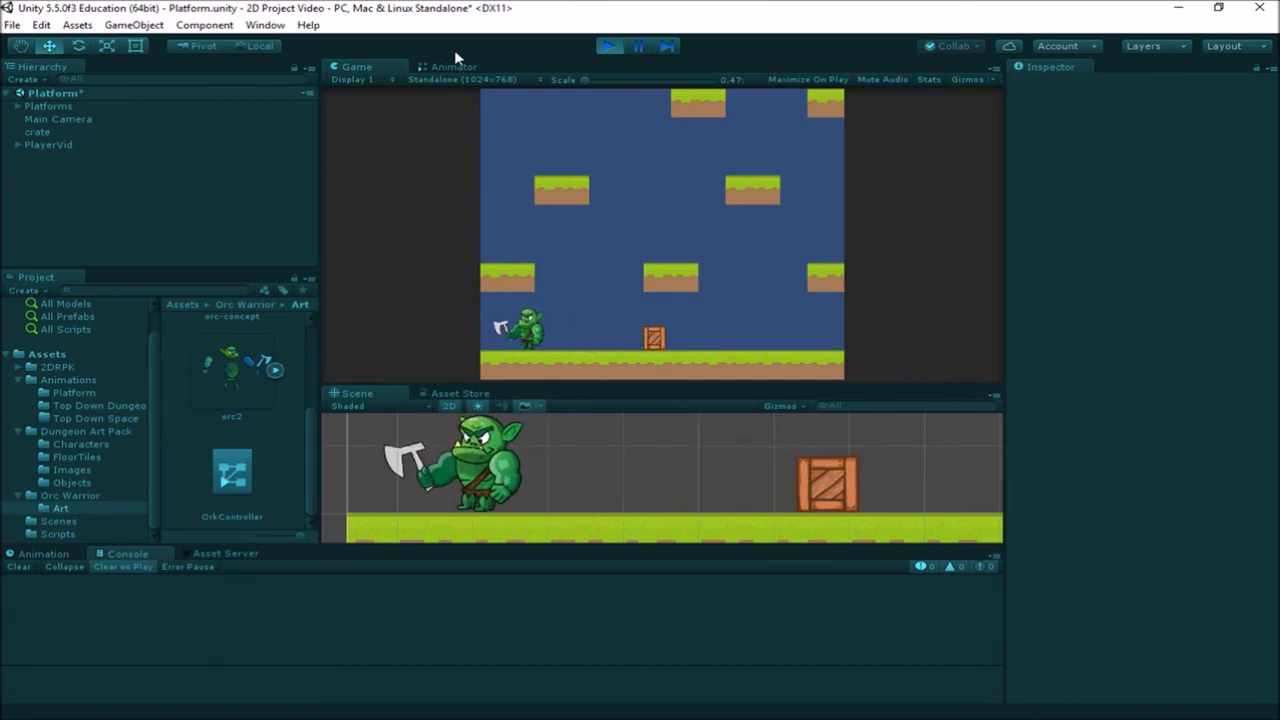
Dock the Animator window beside the Scene view and enlarge it so the state graph shows below the running game
{"action": "left_click", "coordinate": [452, 65]}
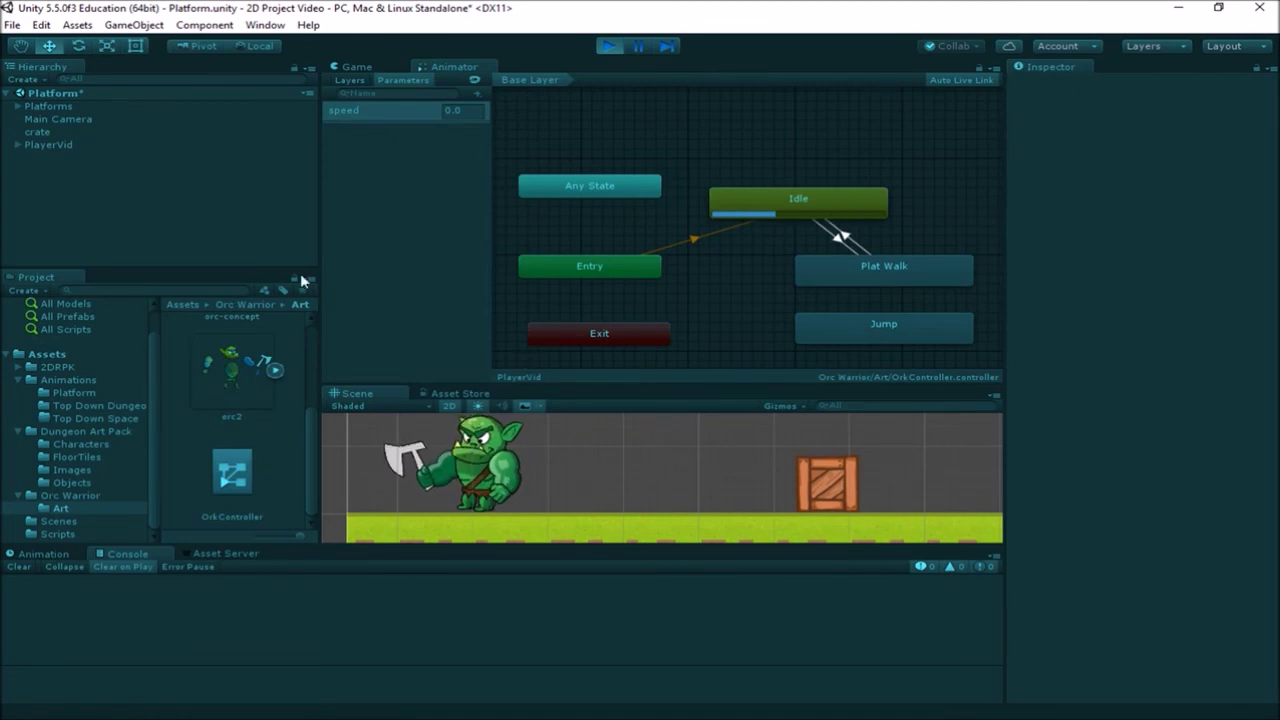
{"action": "left_click", "coordinate": [348, 67]}
{"action": "left_click_drag", "start_coordinate": [441, 67], "coordinate": [465, 394]}
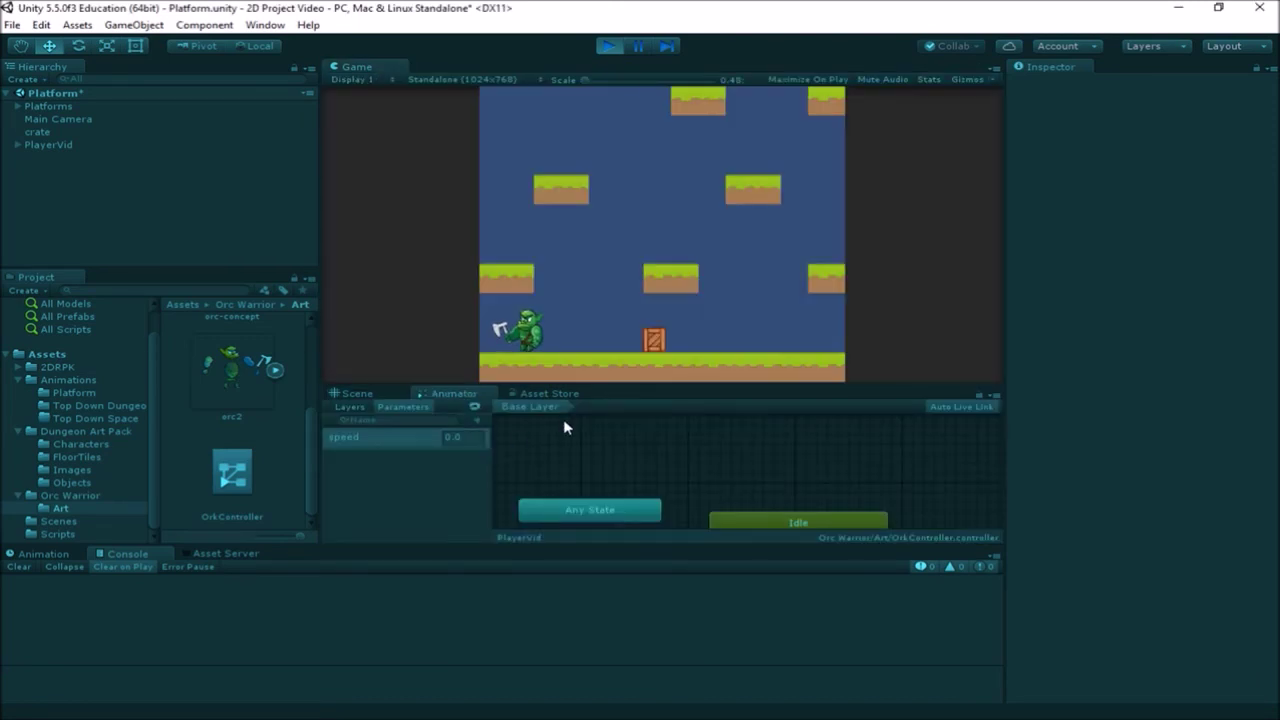
{"action": "left_click_drag", "start_coordinate": [660, 385], "coordinate": [656, 264]}
{"action": "middle_click_drag", "start_coordinate": [717, 340], "coordinate": [714, 427]}
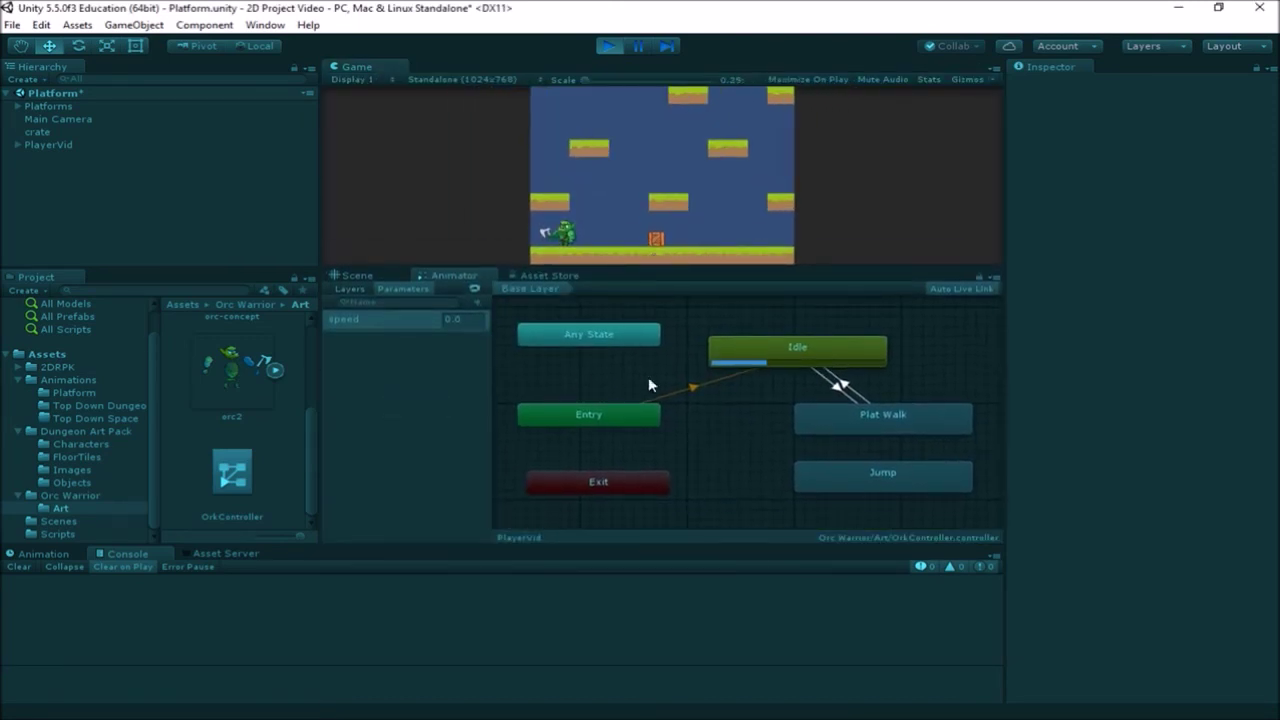
Walk the orc in both directions while watching the speed parameter and the Idle and Plat Walk states, and stop the game
{"action": "left_click", "coordinate": [408, 197]}
{"action": "key", "text": "Right"}
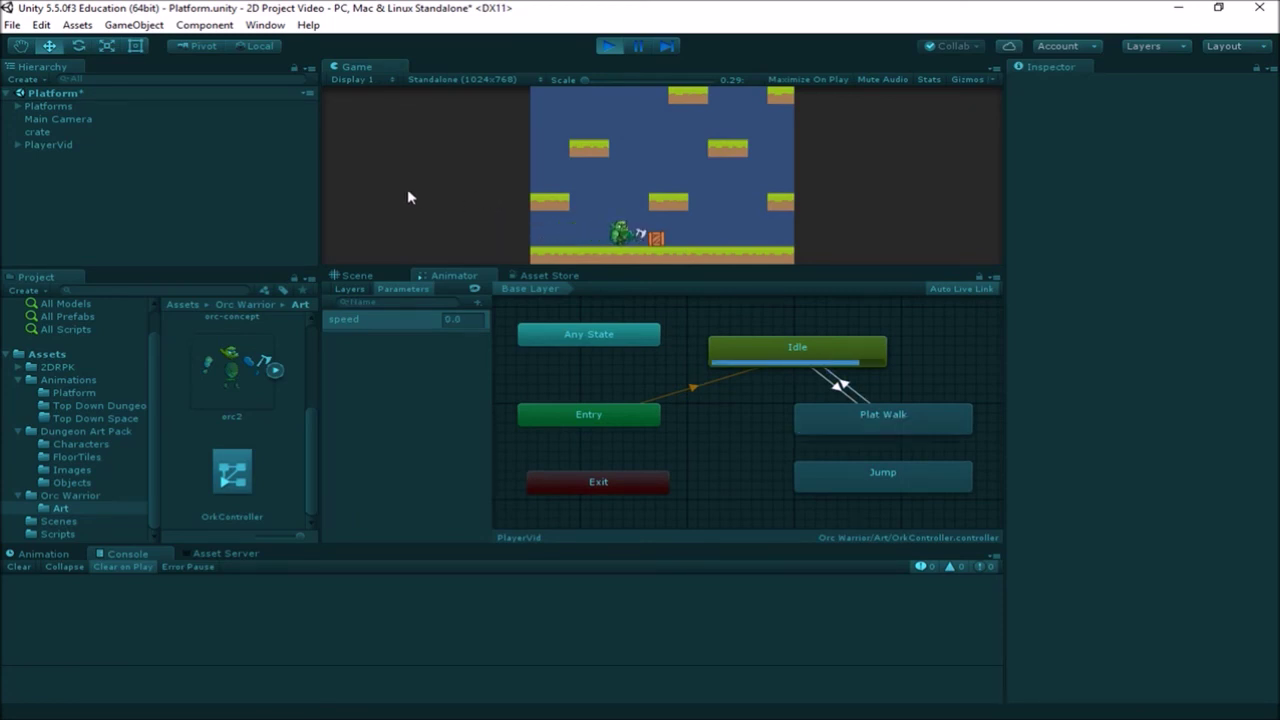
{"action": "key", "text": "Left"}
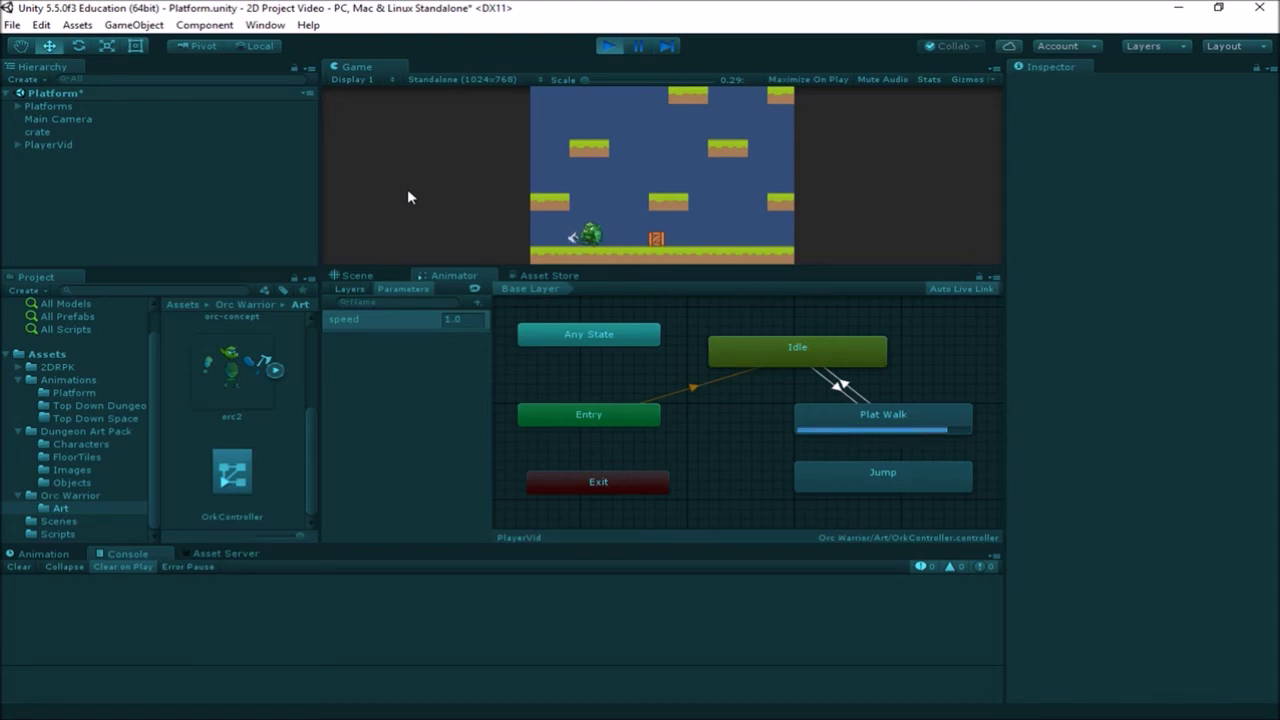
{"action": "key", "text": "Right"}
{"action": "key", "text": "Left"}
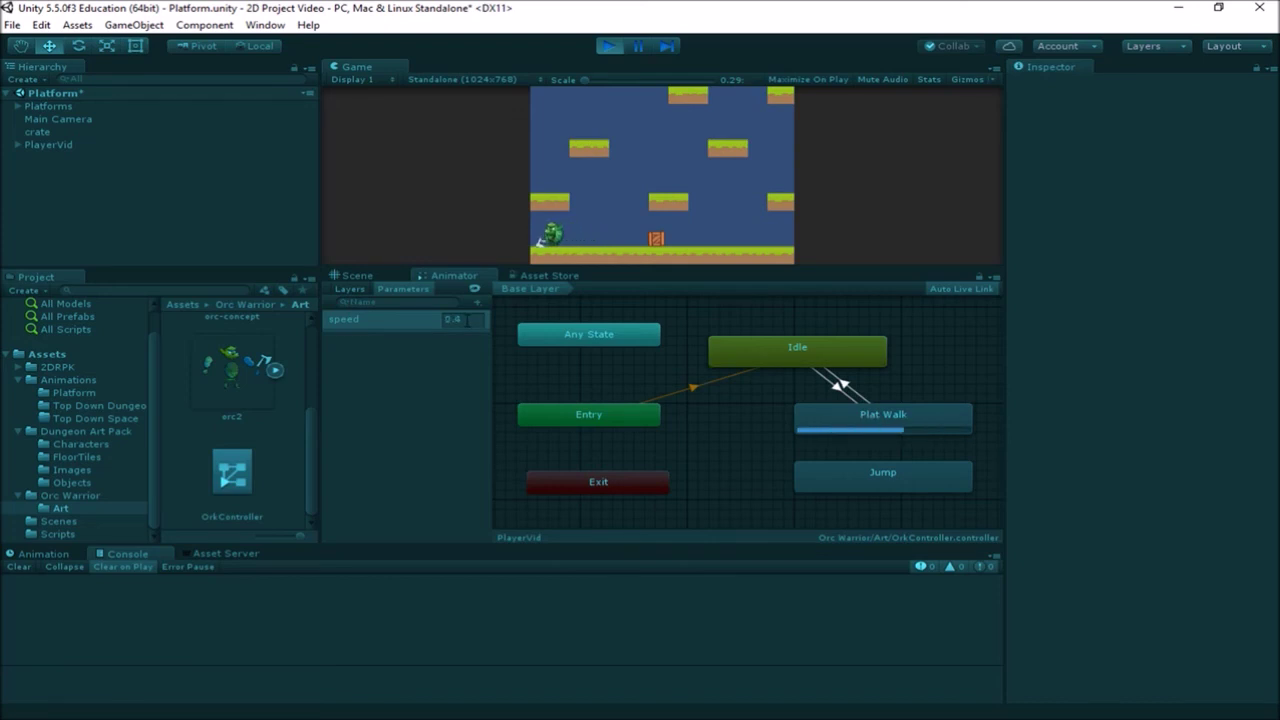
{"action": "key", "text": "Right"}
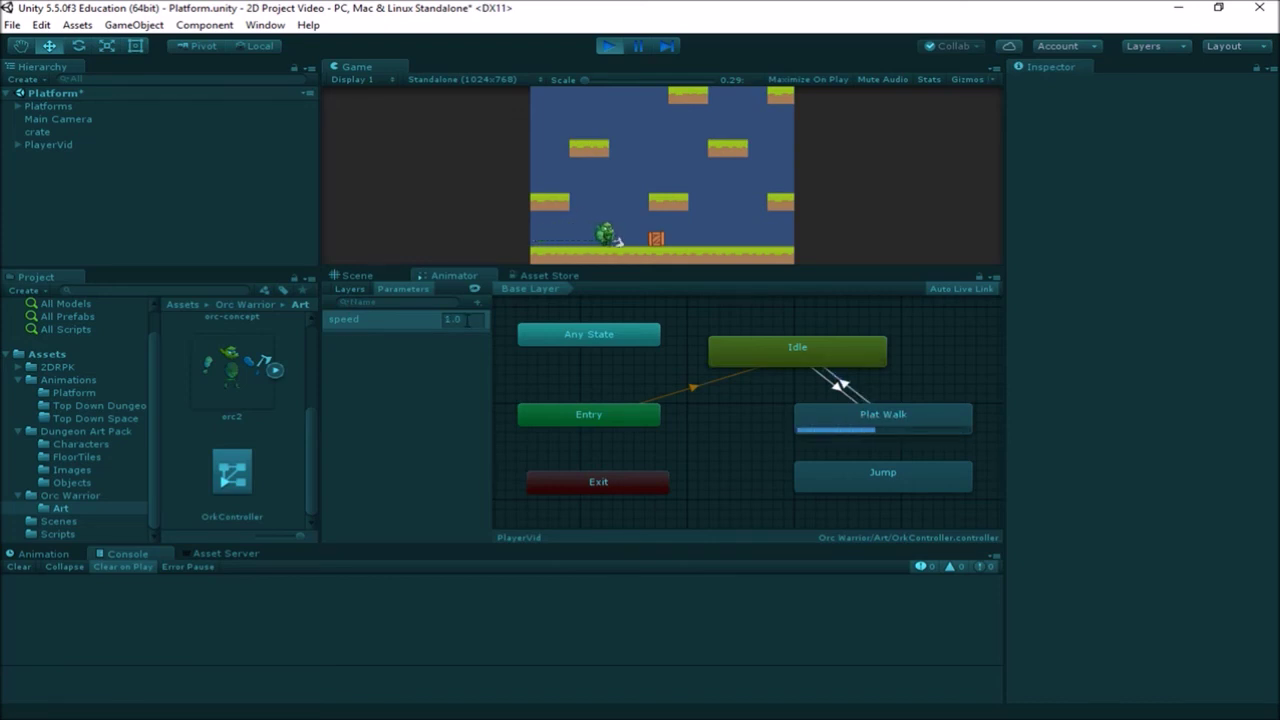
{"action": "key", "text": "Left"}
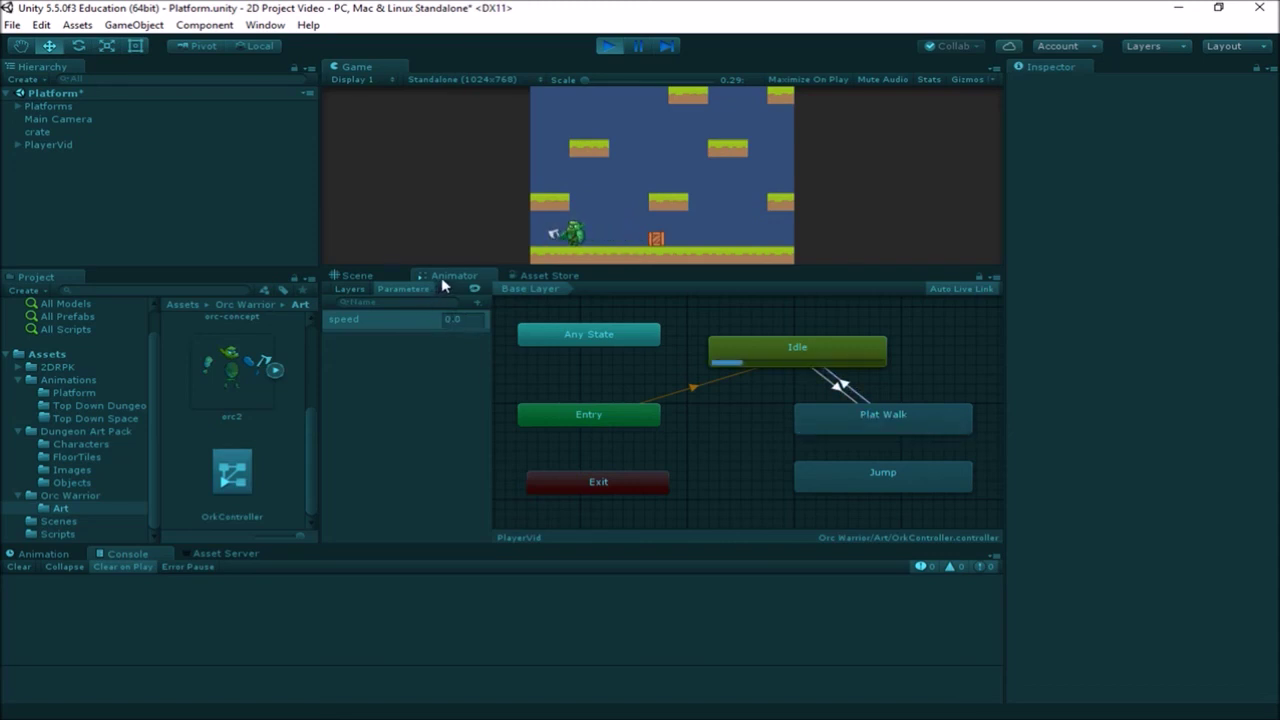
{"action": "left_click", "coordinate": [608, 46]}
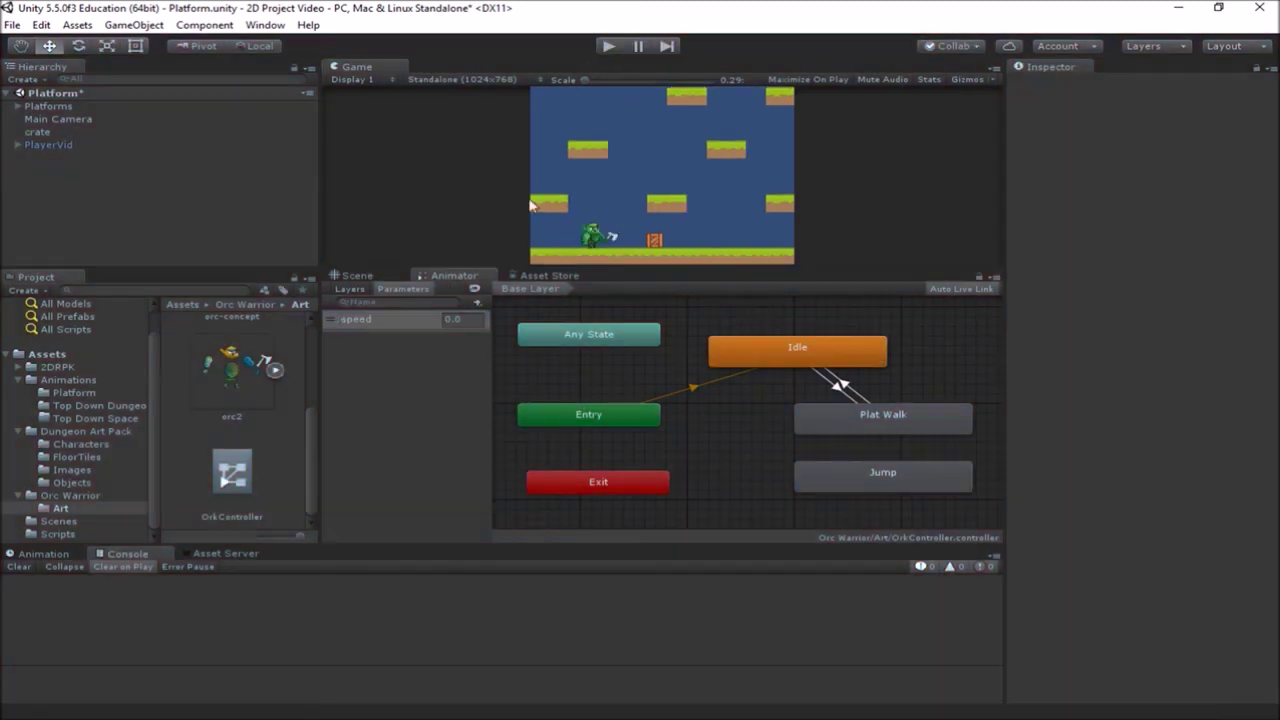
Move the Jump state directly above Idle in the Animator graph
{"action": "left_click", "coordinate": [360, 275]}
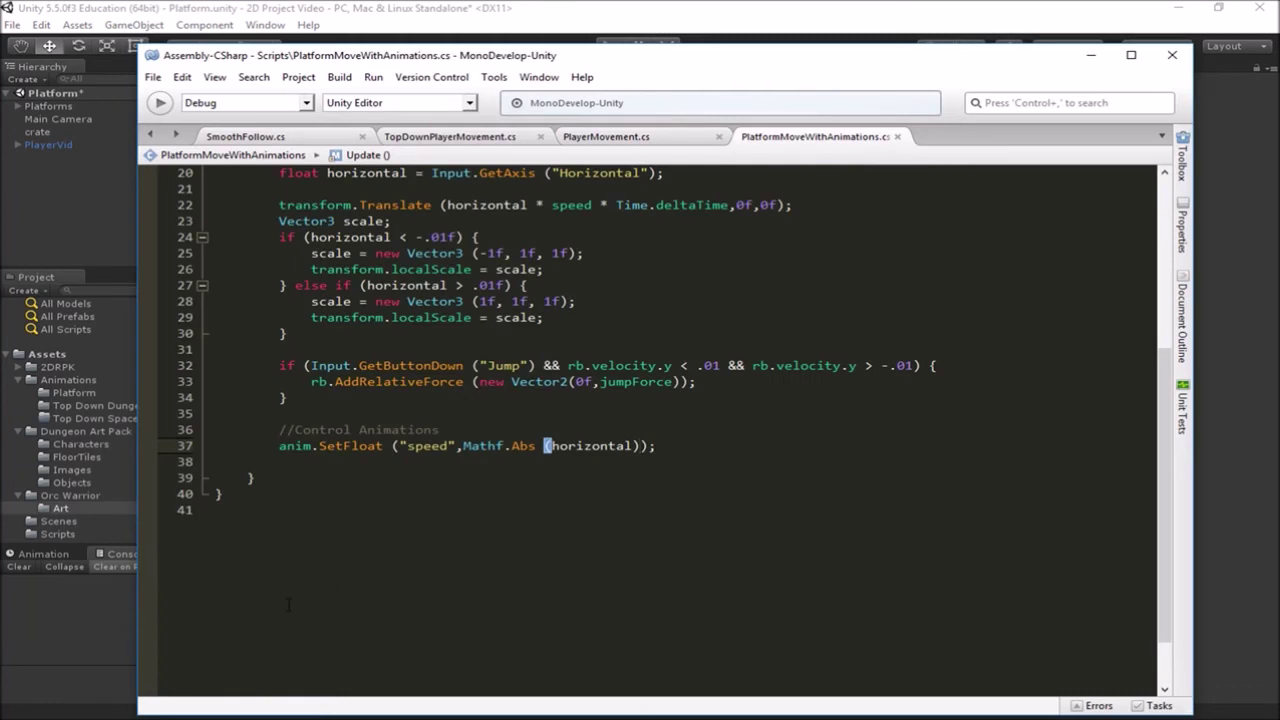
{"action": "key", "text": "alt+Tab"}
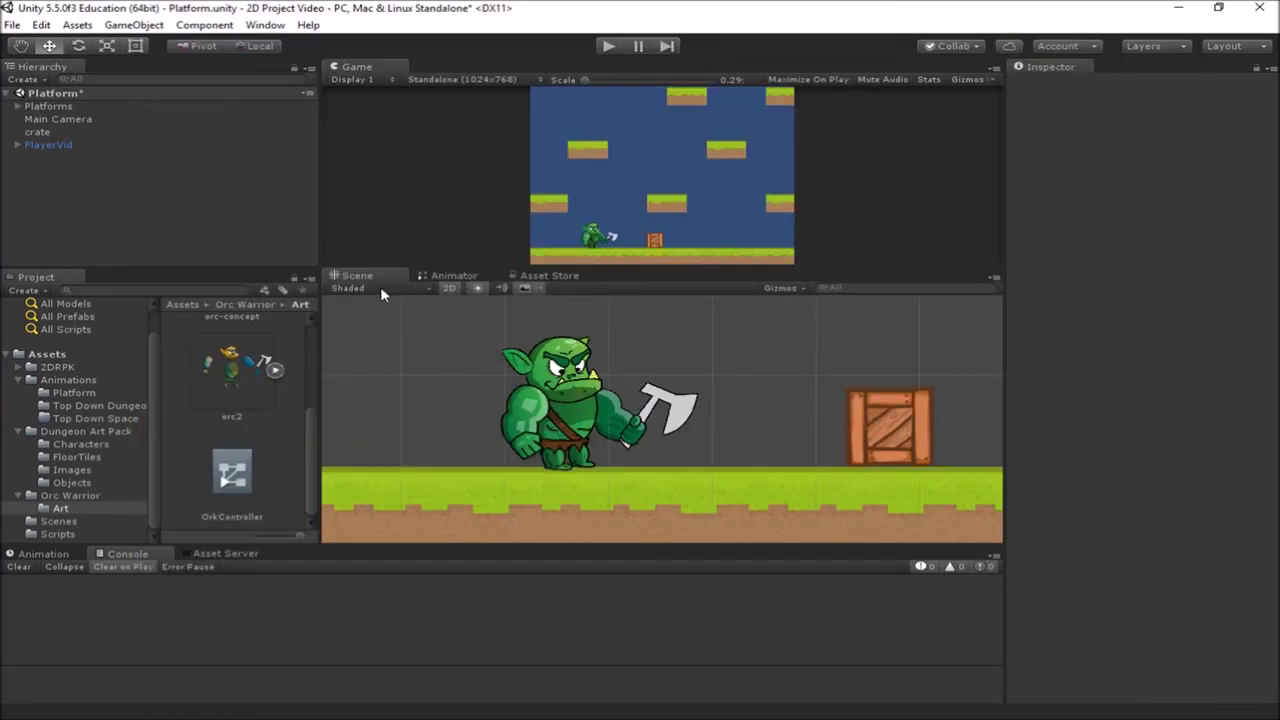
{"action": "left_click", "coordinate": [455, 275]}
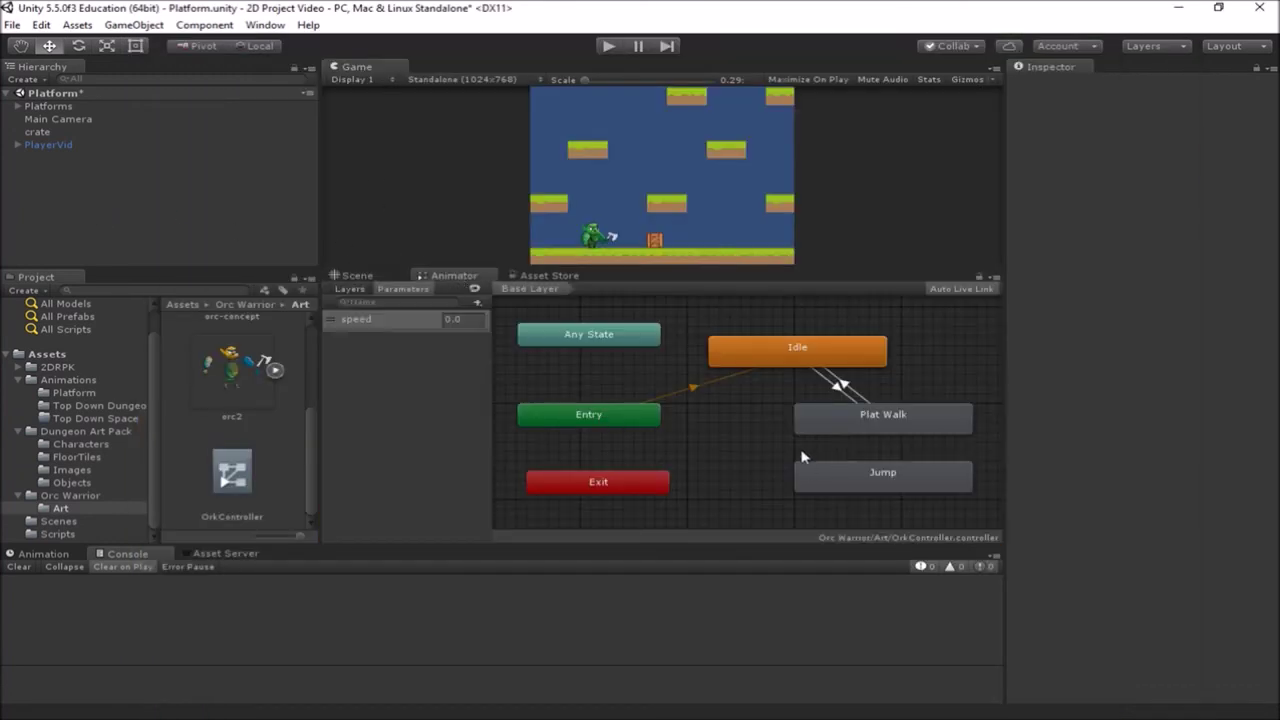
{"action": "left_click", "coordinate": [812, 474]}
{"action": "left_click_drag", "start_coordinate": [811, 468], "coordinate": [821, 461]}
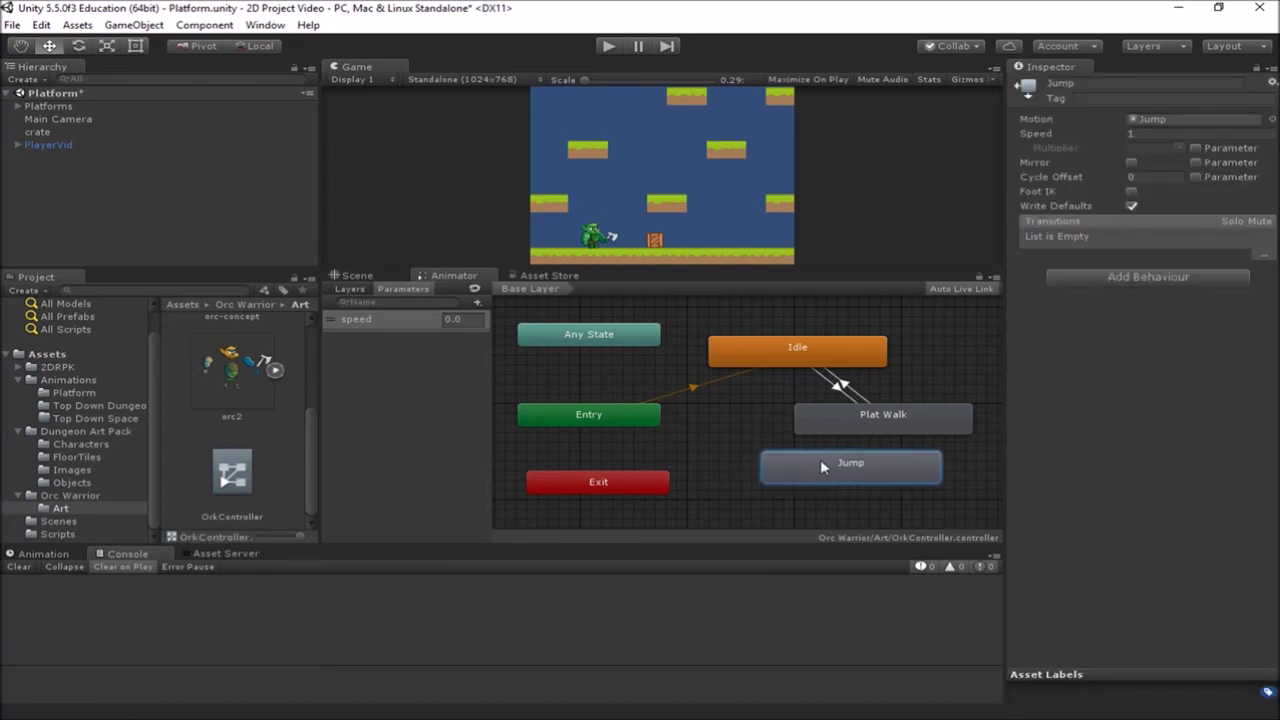
{"action": "middle_click_drag", "start_coordinate": [770, 436], "coordinate": [745, 446]}
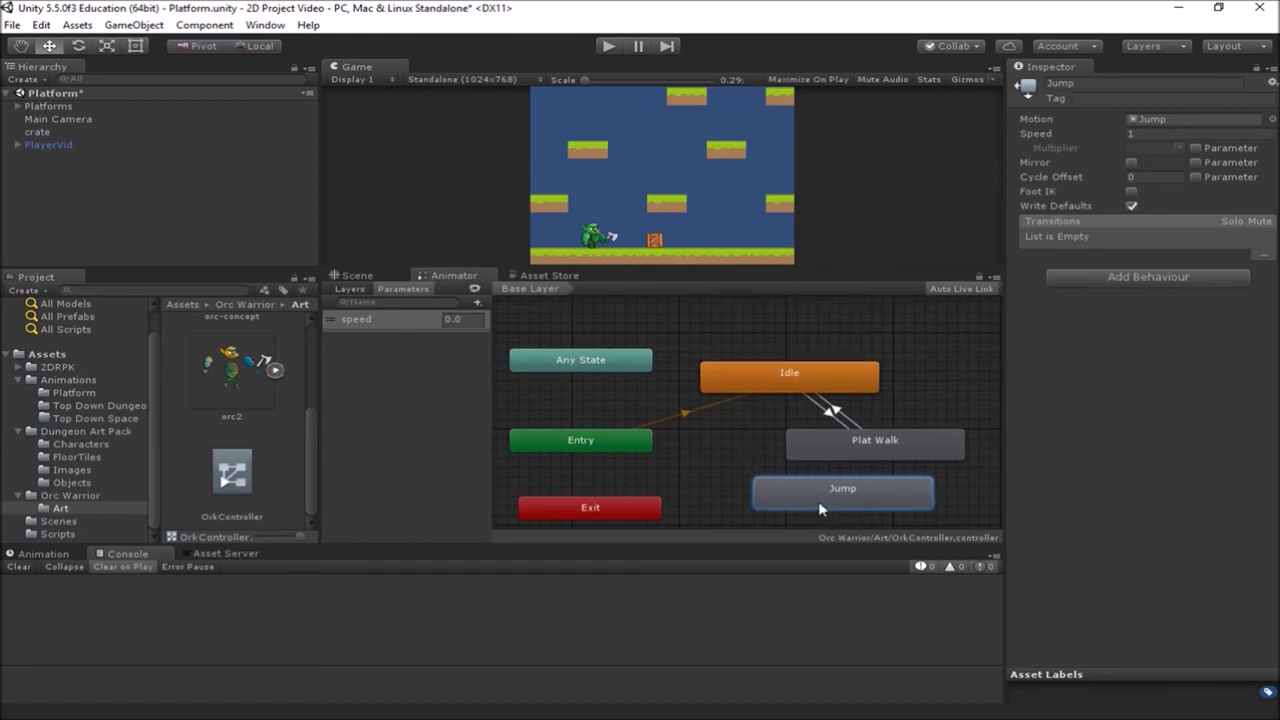
{"action": "left_click_drag", "start_coordinate": [815, 500], "coordinate": [760, 336]}
{"action": "middle_click_drag", "start_coordinate": [770, 355], "coordinate": [798, 397]}
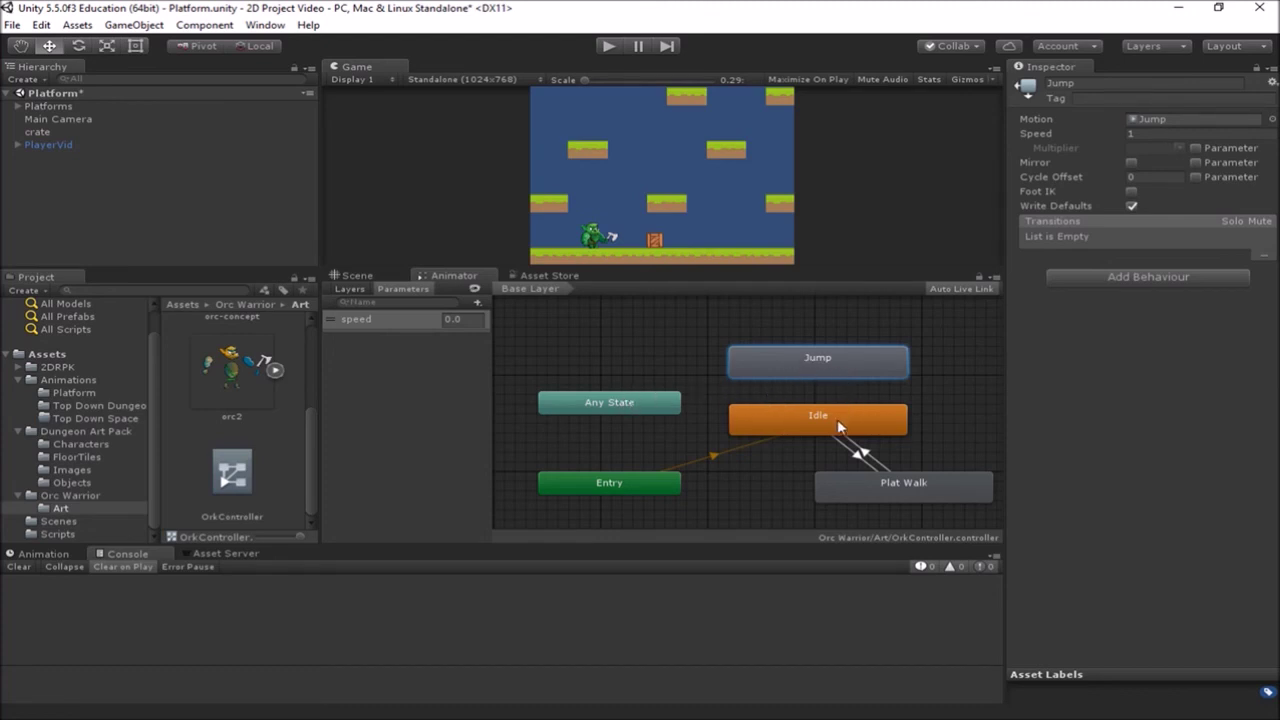
Create a transition from Any State to Jump and select it to inspect its settings
{"action": "right_click", "coordinate": [621, 403]}
{"action": "left_click", "coordinate": [669, 413]}
{"action": "left_click", "coordinate": [816, 366]}
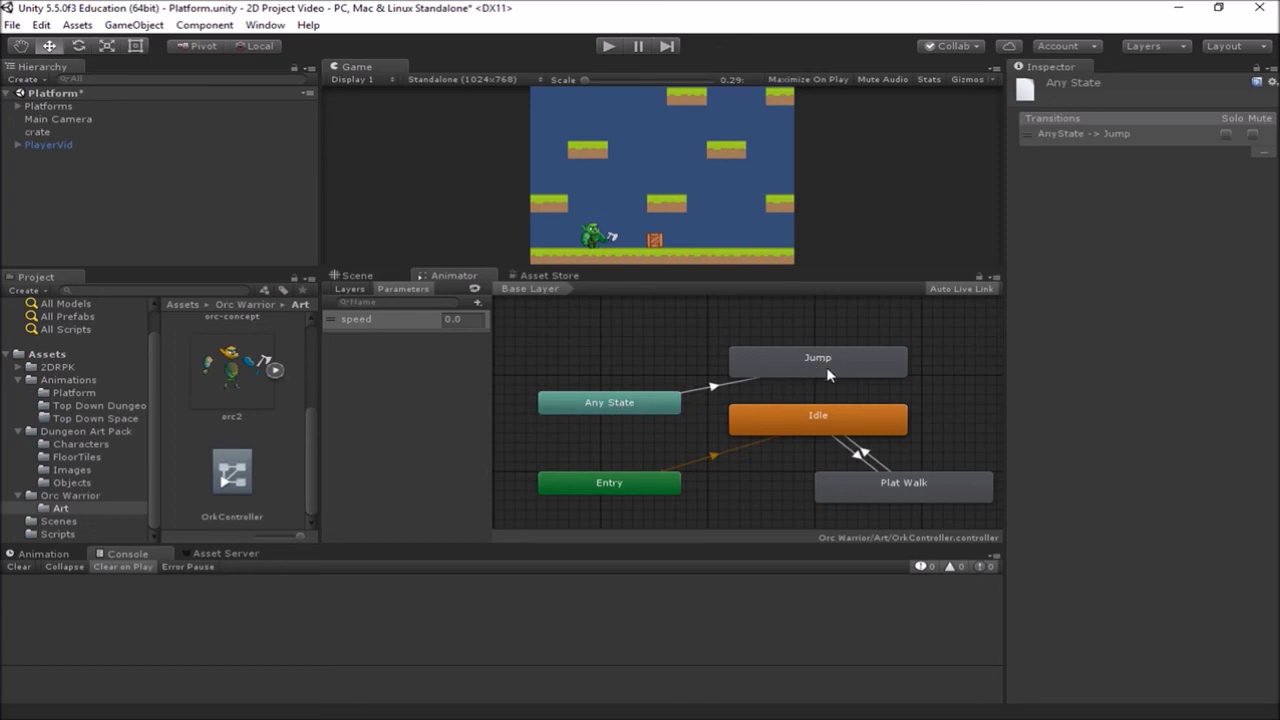
{"action": "left_click", "coordinate": [714, 389]}
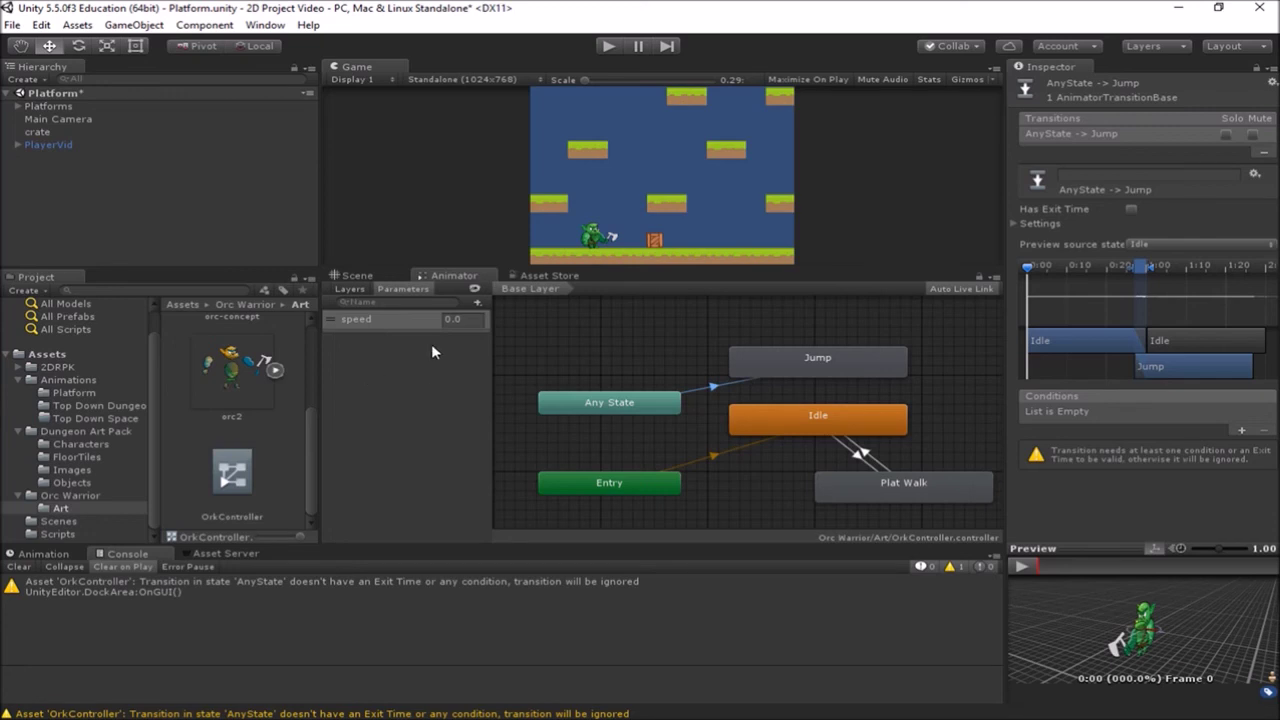
Add a Float parameter named jump to the Animator controller
{"action": "left_click", "coordinate": [477, 303]}
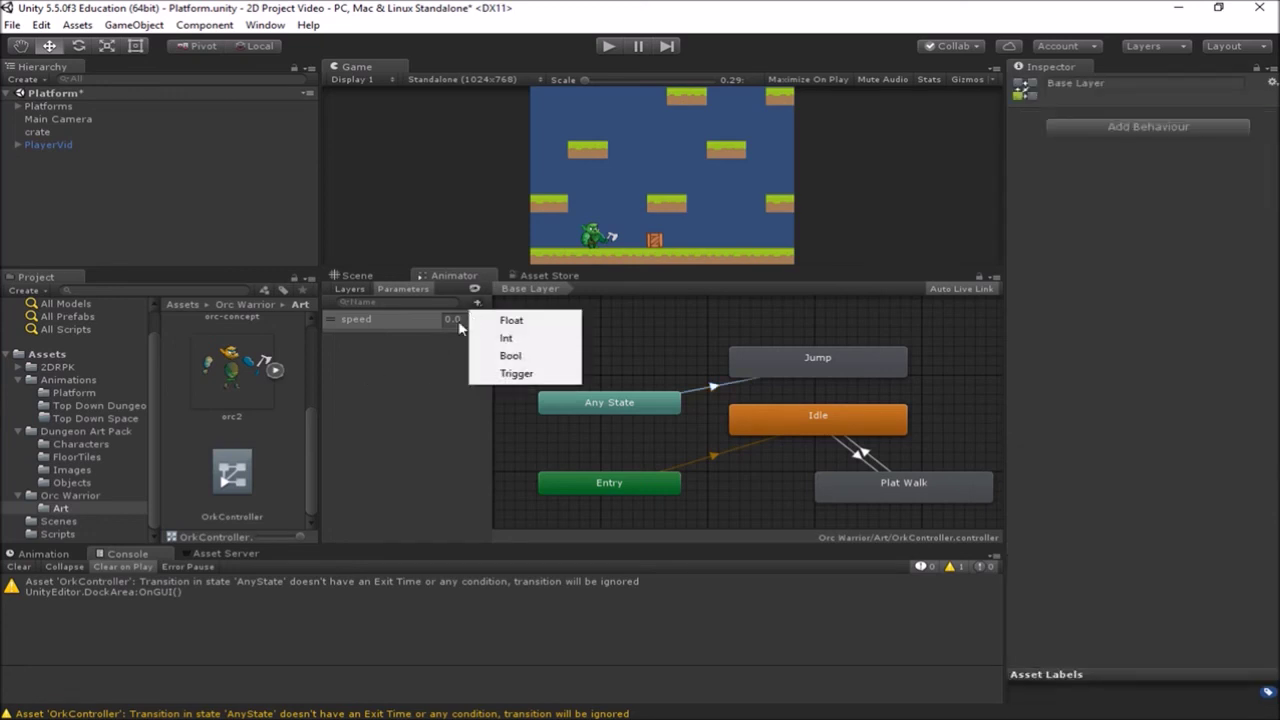
{"action": "left_click", "coordinate": [512, 321]}
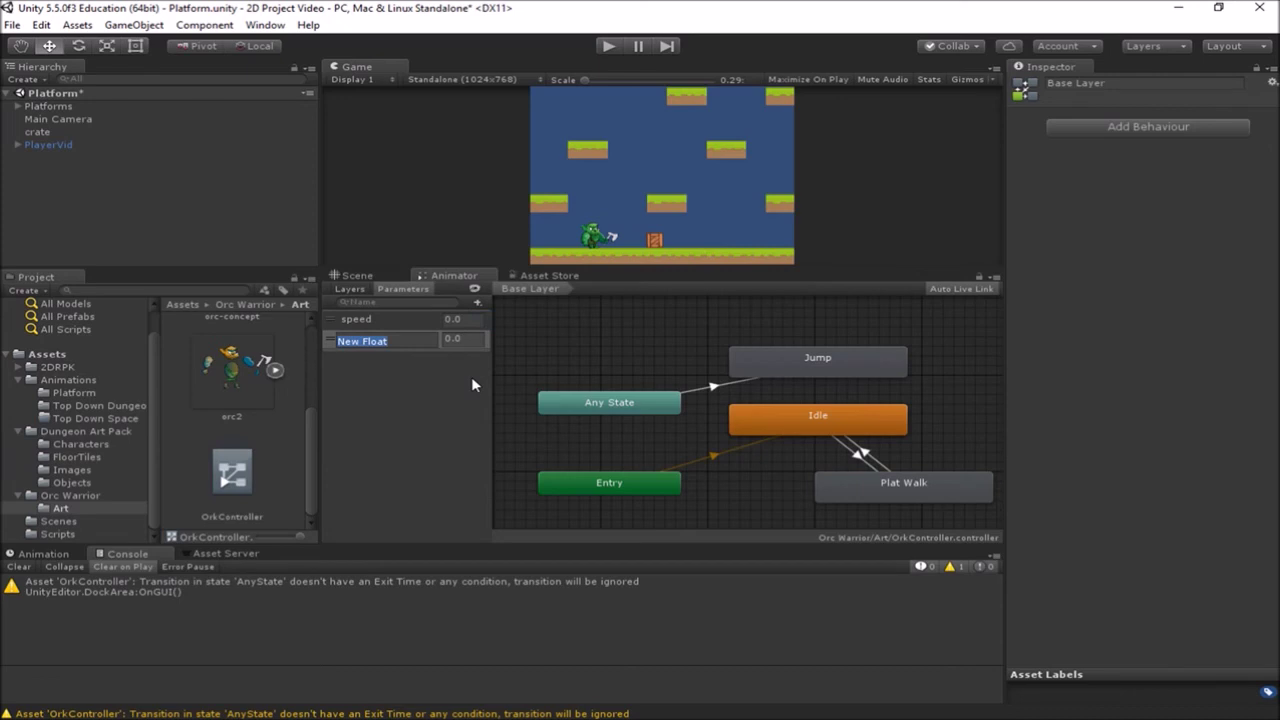
{"action": "type", "text": "jump"}
{"action": "key", "text": "Return"}
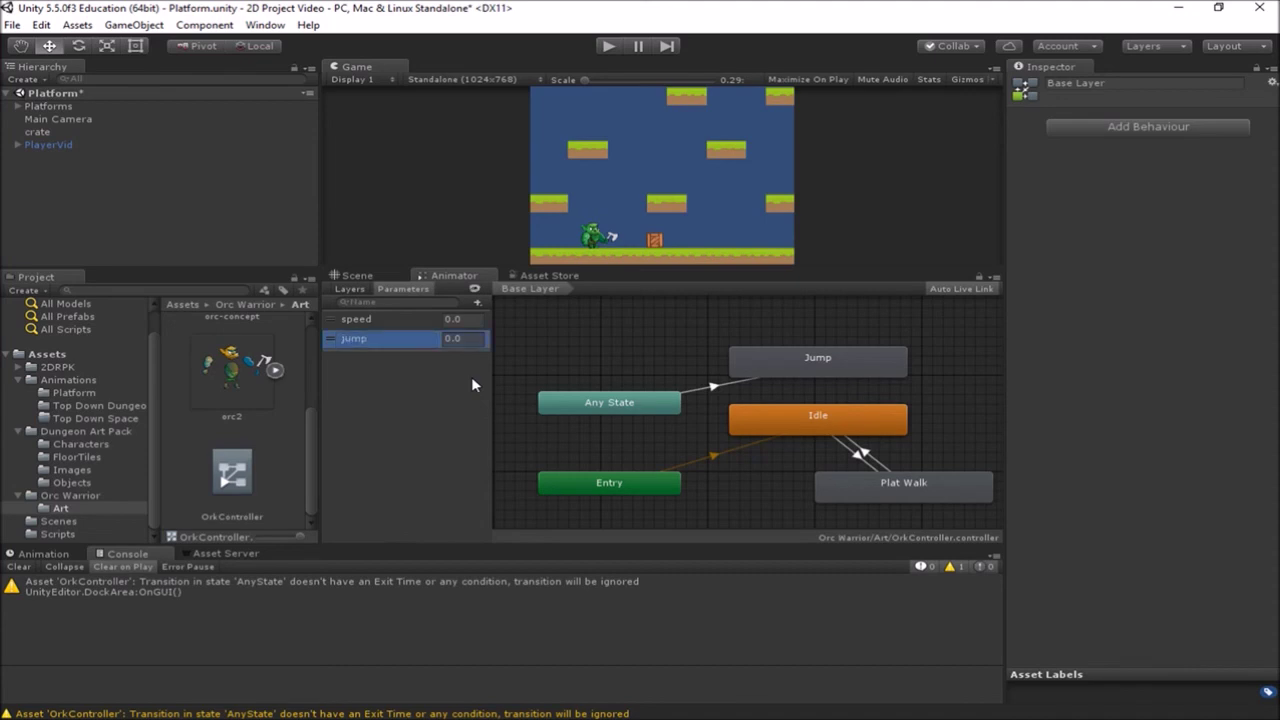
Add a condition to the Any State to Jump transition requiring jump to be Greater than 0.01
{"action": "left_click", "coordinate": [714, 386]}
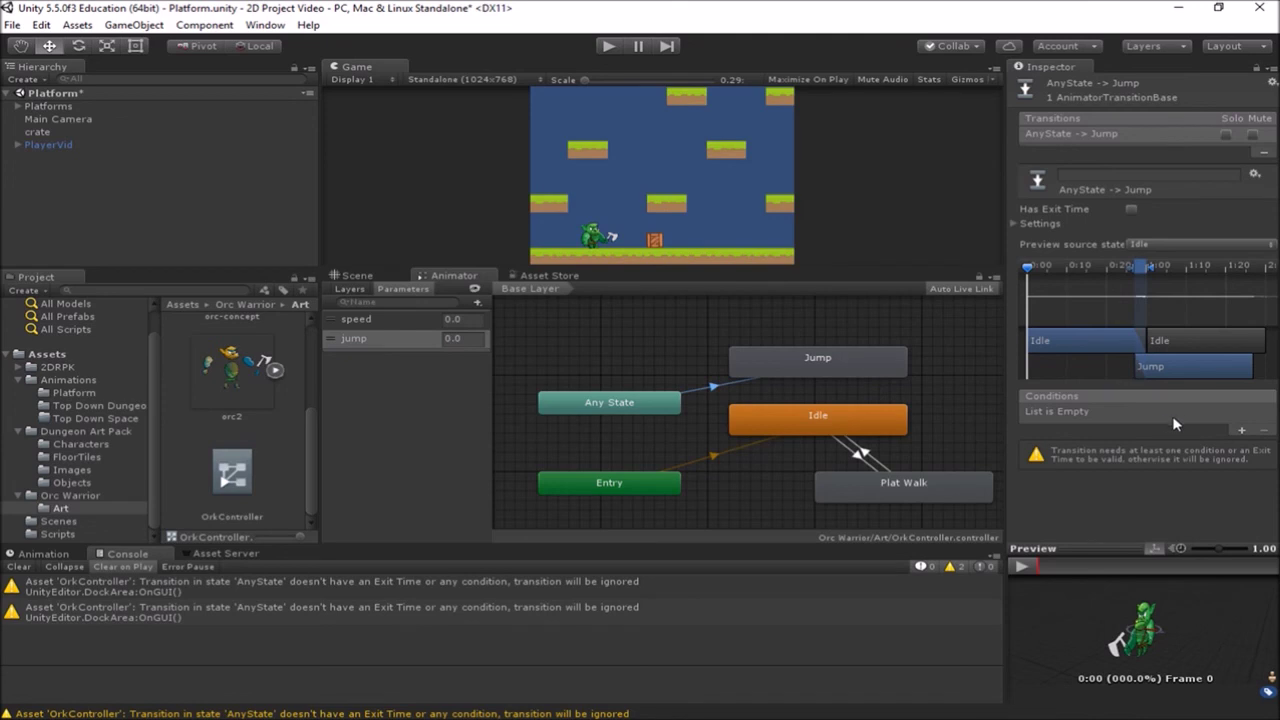
{"action": "left_click", "coordinate": [1241, 430]}
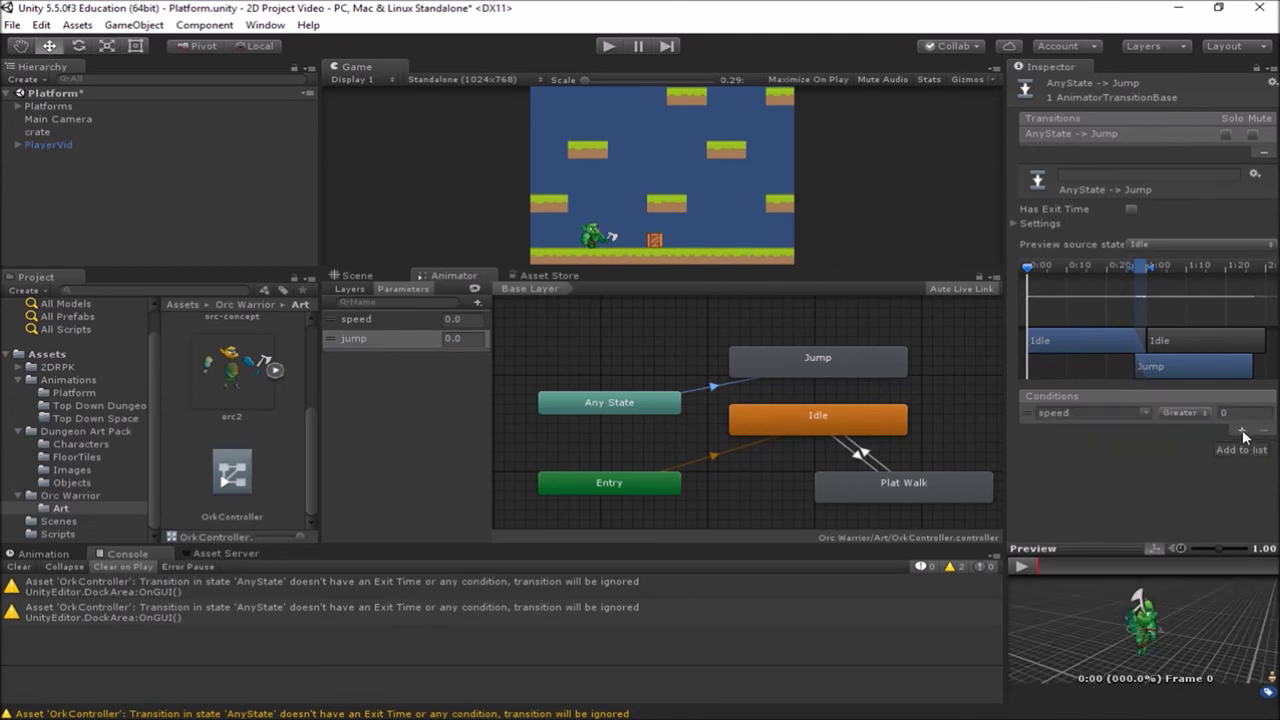
{"action": "left_click", "coordinate": [1150, 414]}
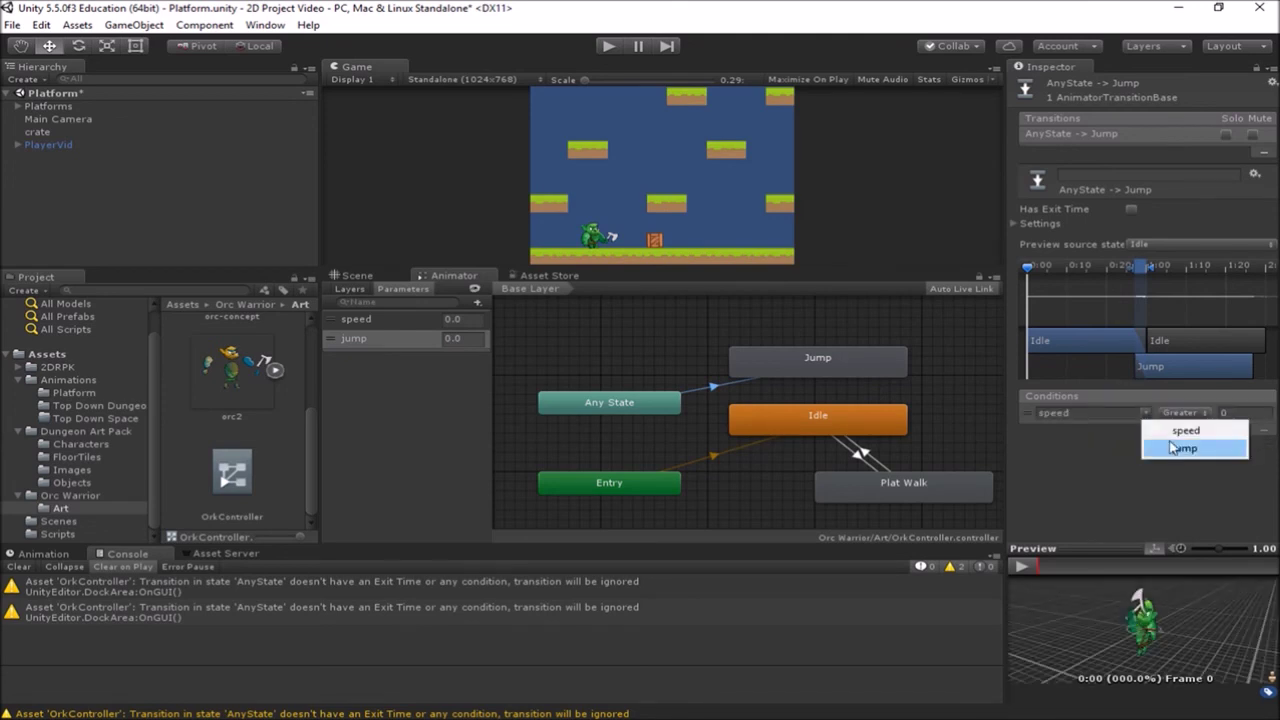
{"action": "left_click", "coordinate": [1175, 448]}
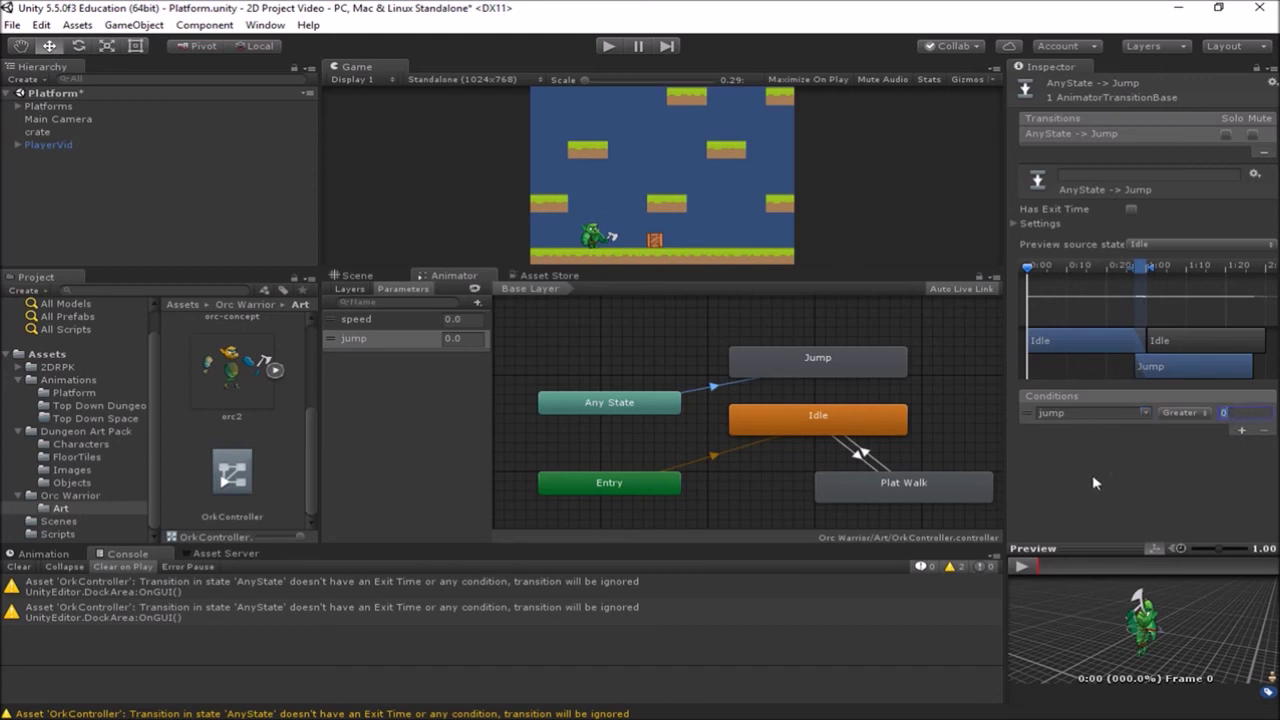
{"action": "type", "text": ".01"}
Switch to MonoDevelop and start an anim.SetFloat call for the "jump" parameter below the speed line in PlatformMoveWithAnimations.cs
{"action": "key", "text": "alt+Tab"}
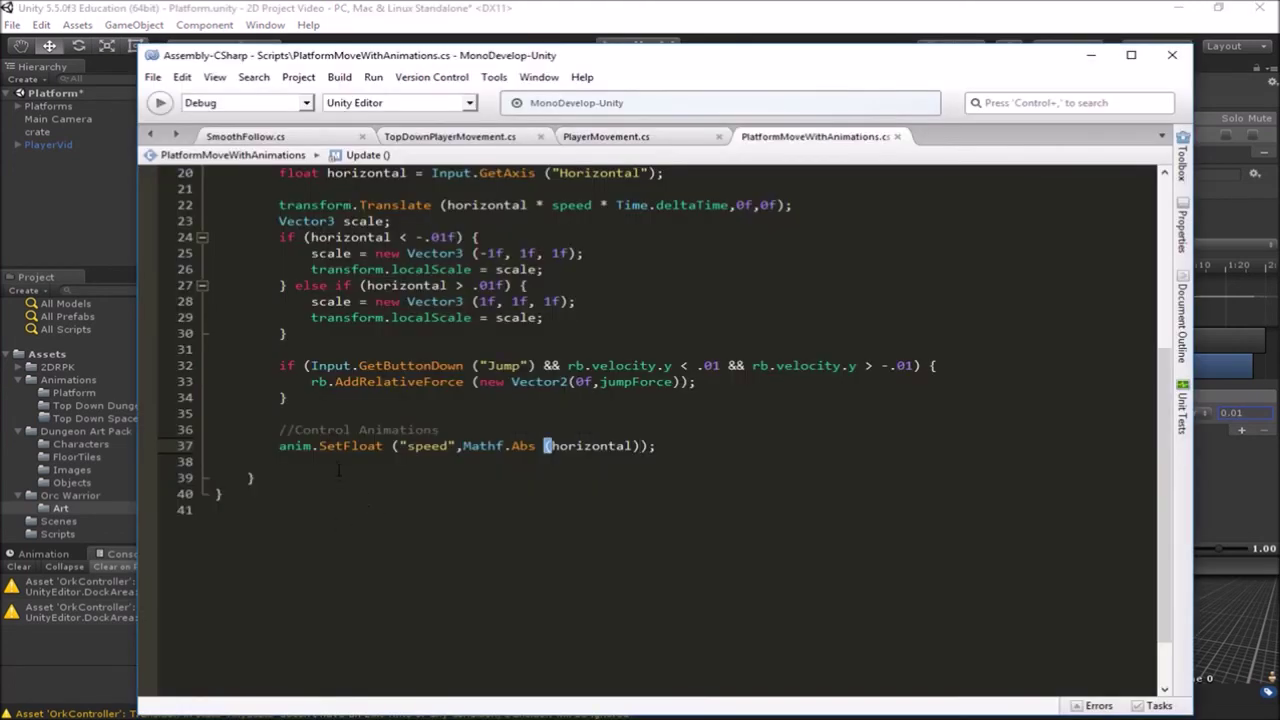
{"action": "left_click", "coordinate": [333, 461]}
{"action": "type", "text": "anim"}
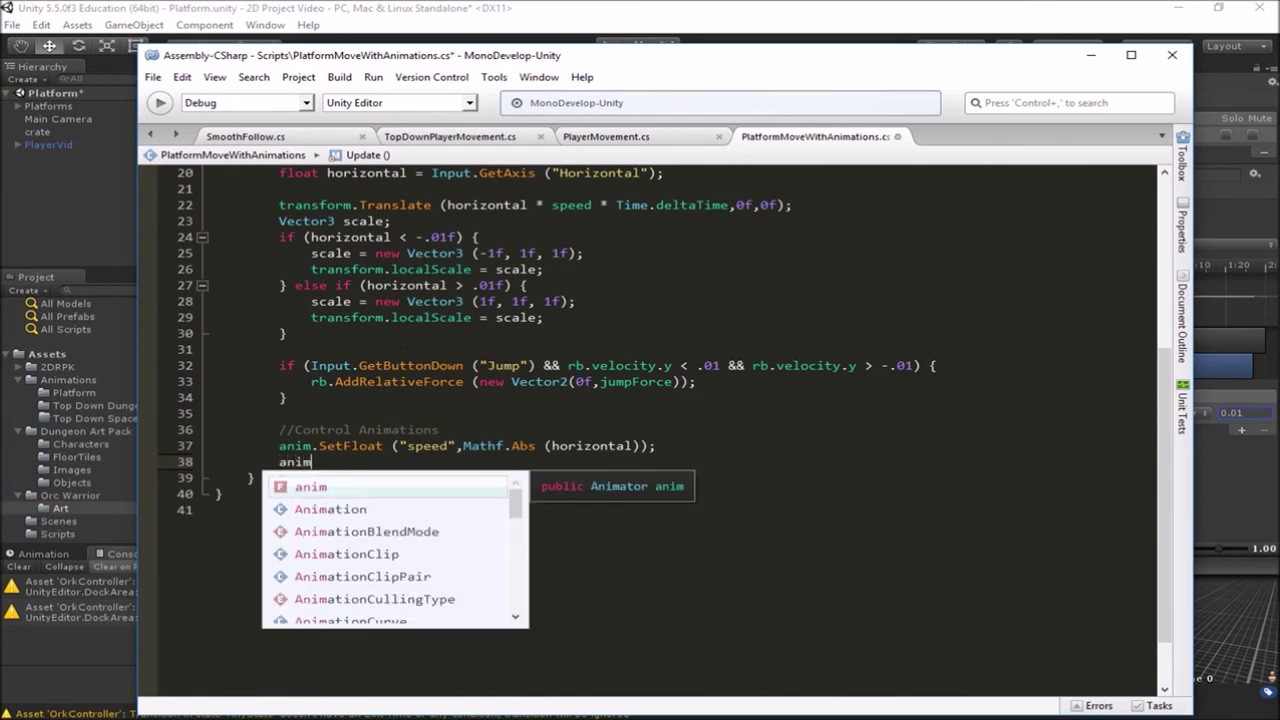
{"action": "type", "text": ".set"}
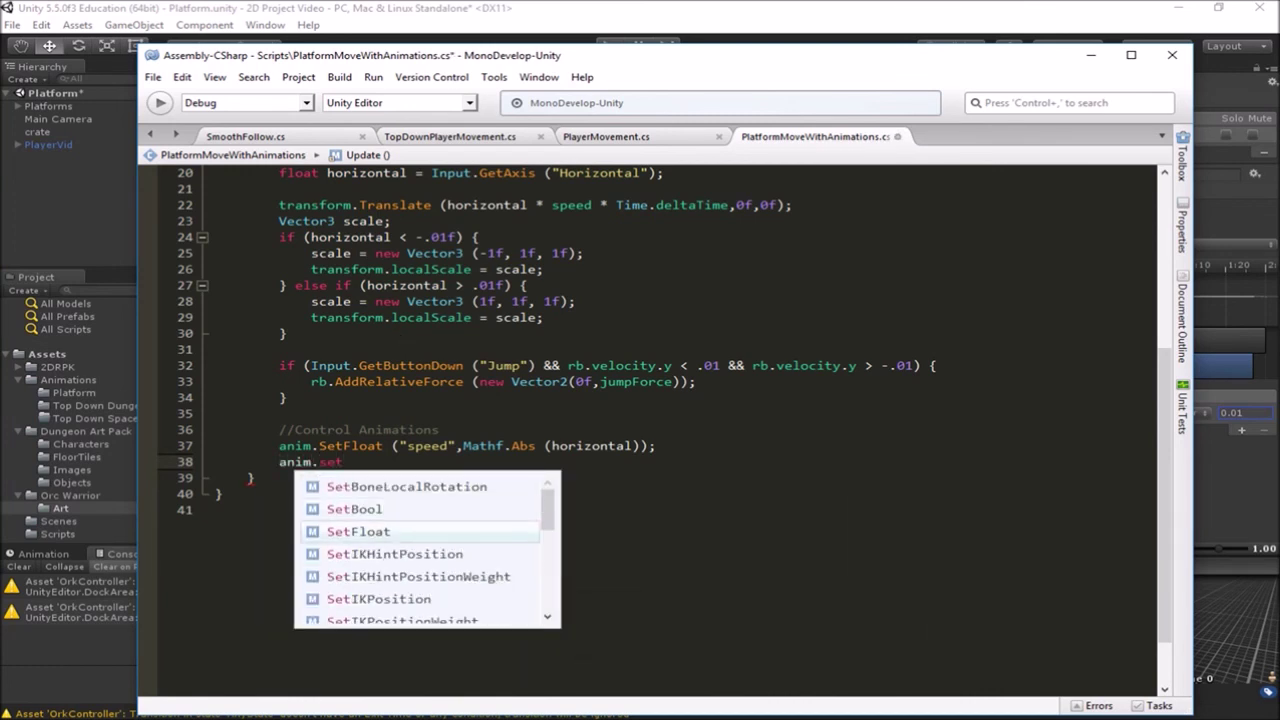
{"action": "key", "text": "Return"}
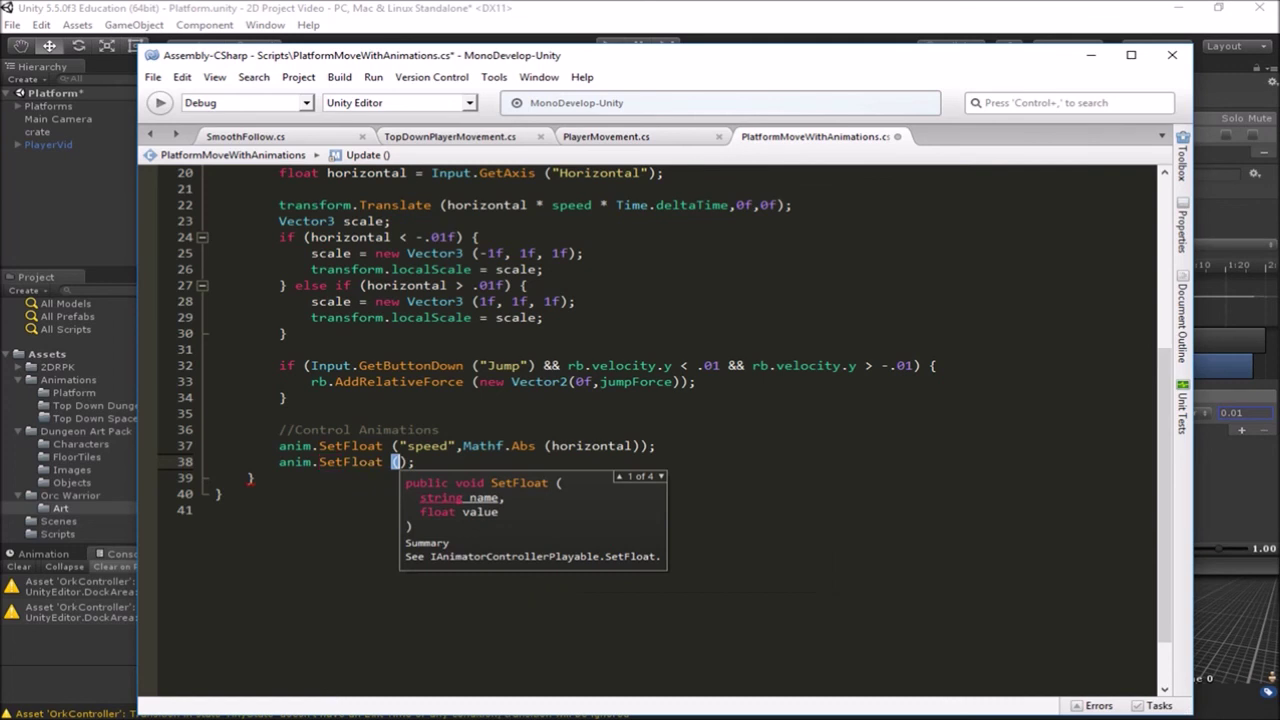
{"action": "type", "text": "\"jump\","}
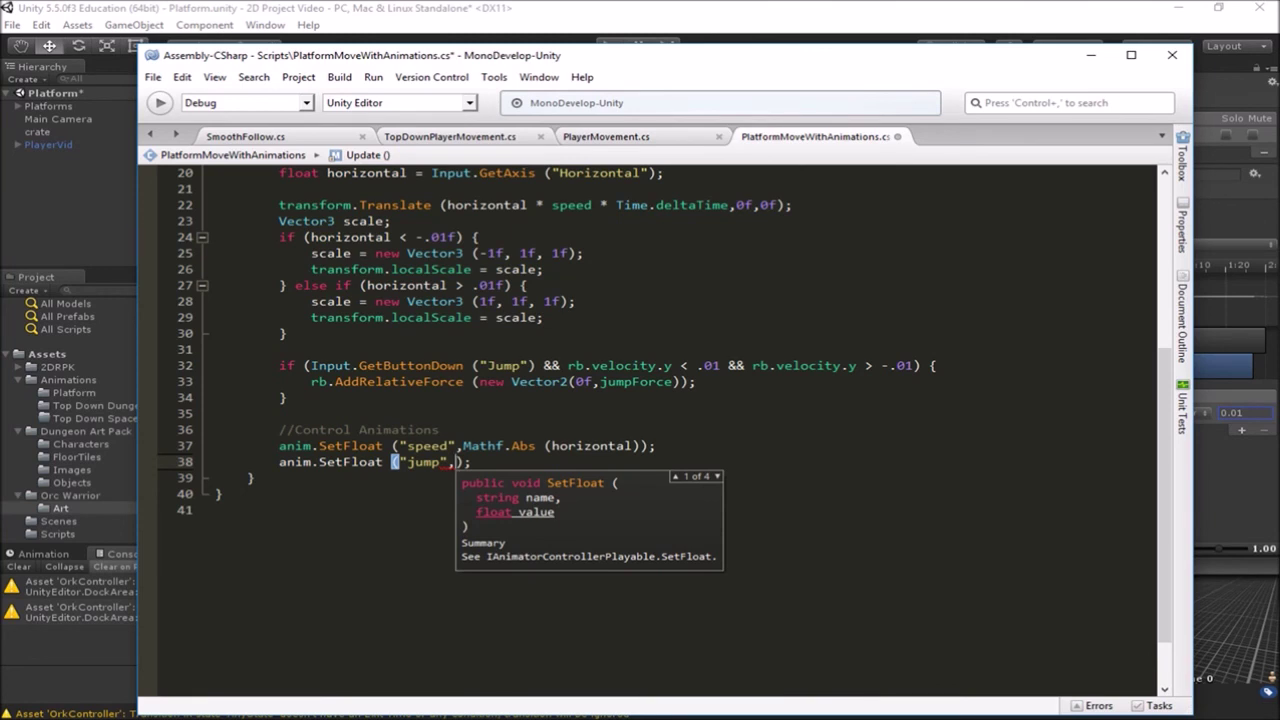
Pass Mathf.Abs (rb.velocity.y) as the value of the "jump" SetFloat call
{"action": "type", "text": "Math"}
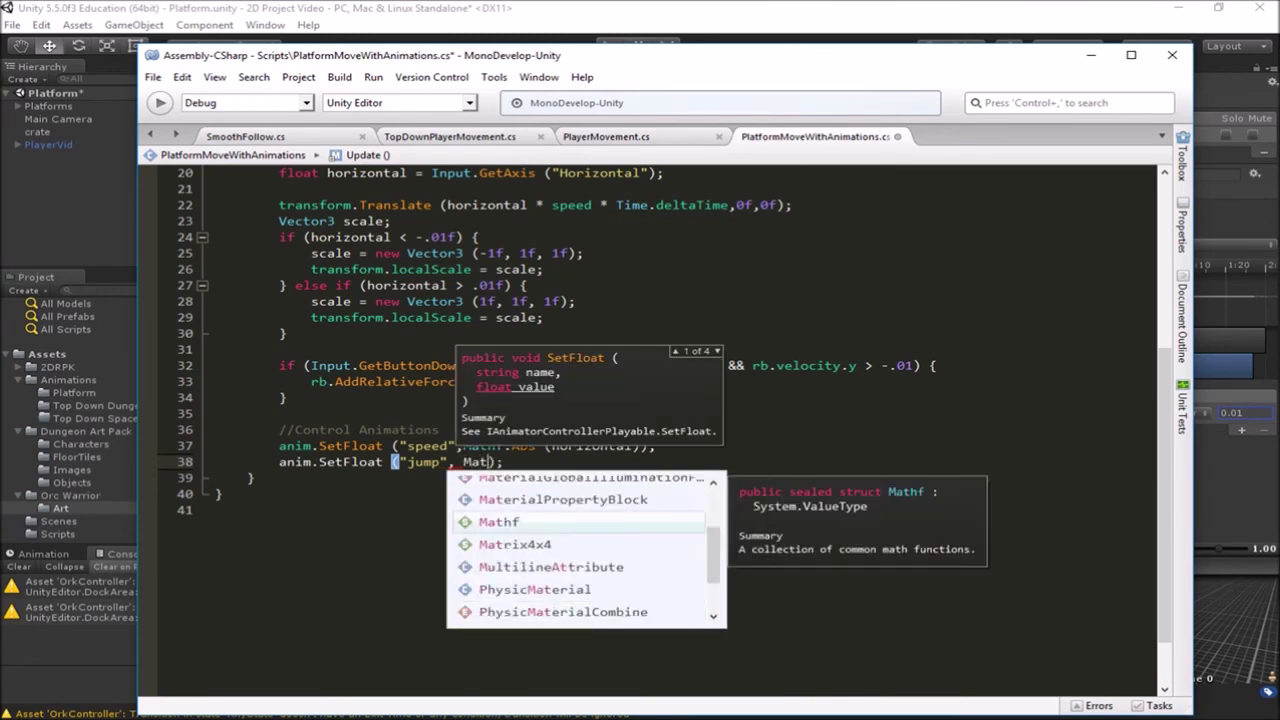
{"action": "type", "text": "f.Abs ("}
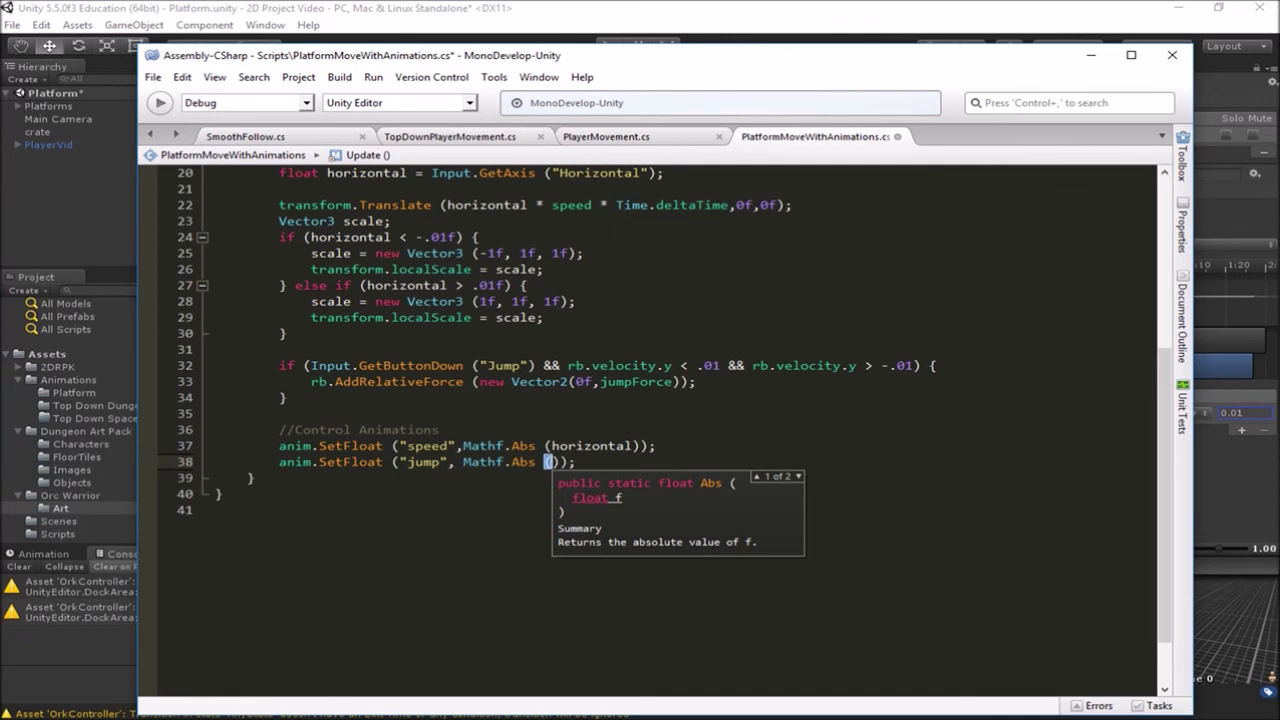
{"action": "type", "text": "rb.v"}
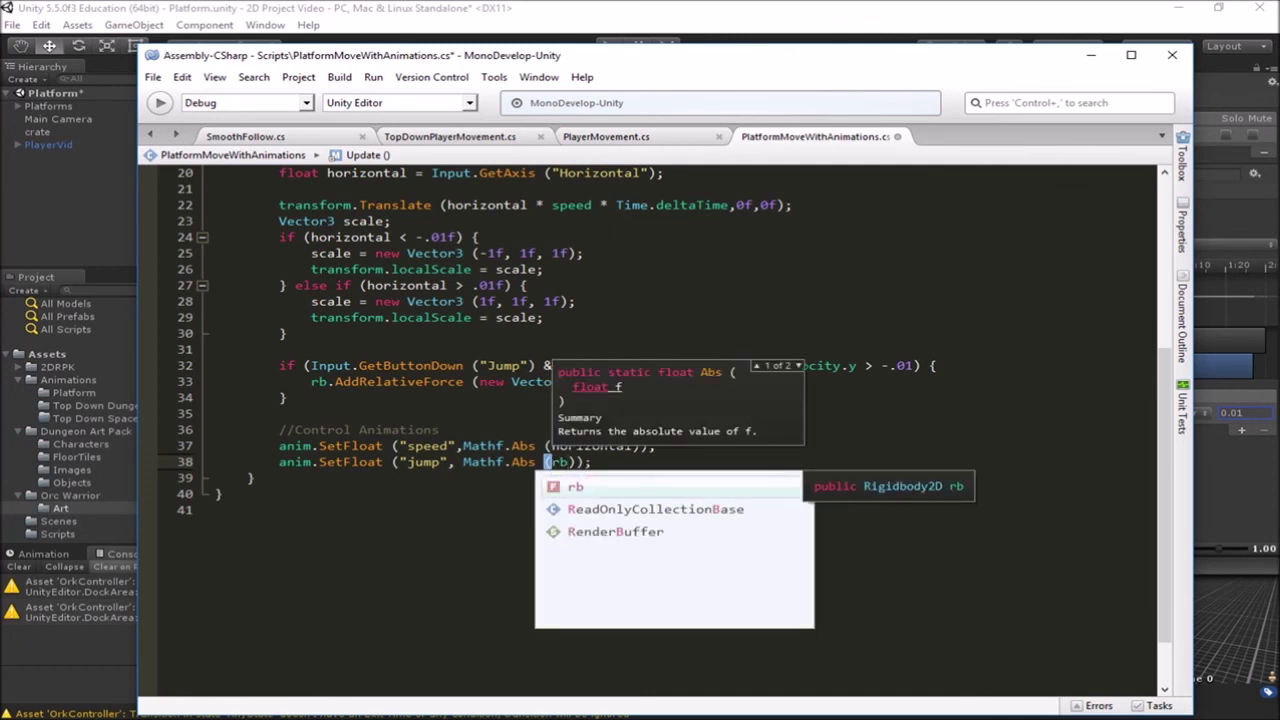
{"action": "type", "text": "e"}
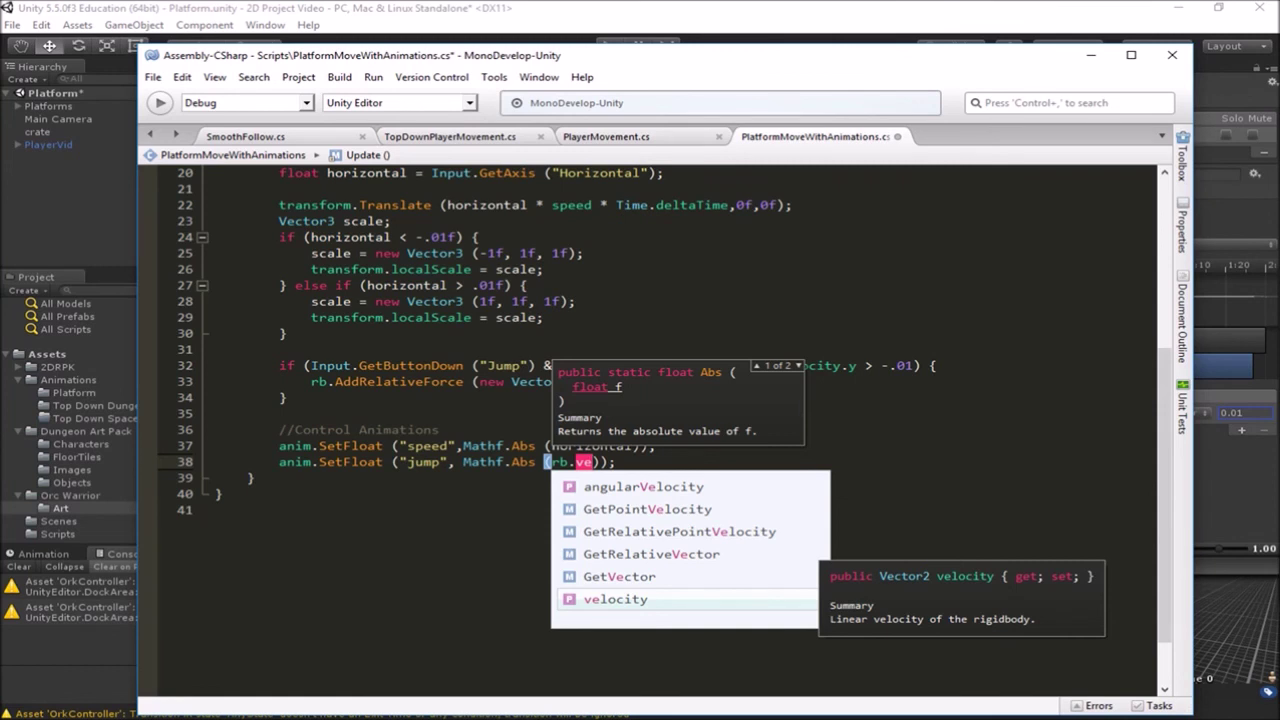
{"action": "key", "text": "Return"}
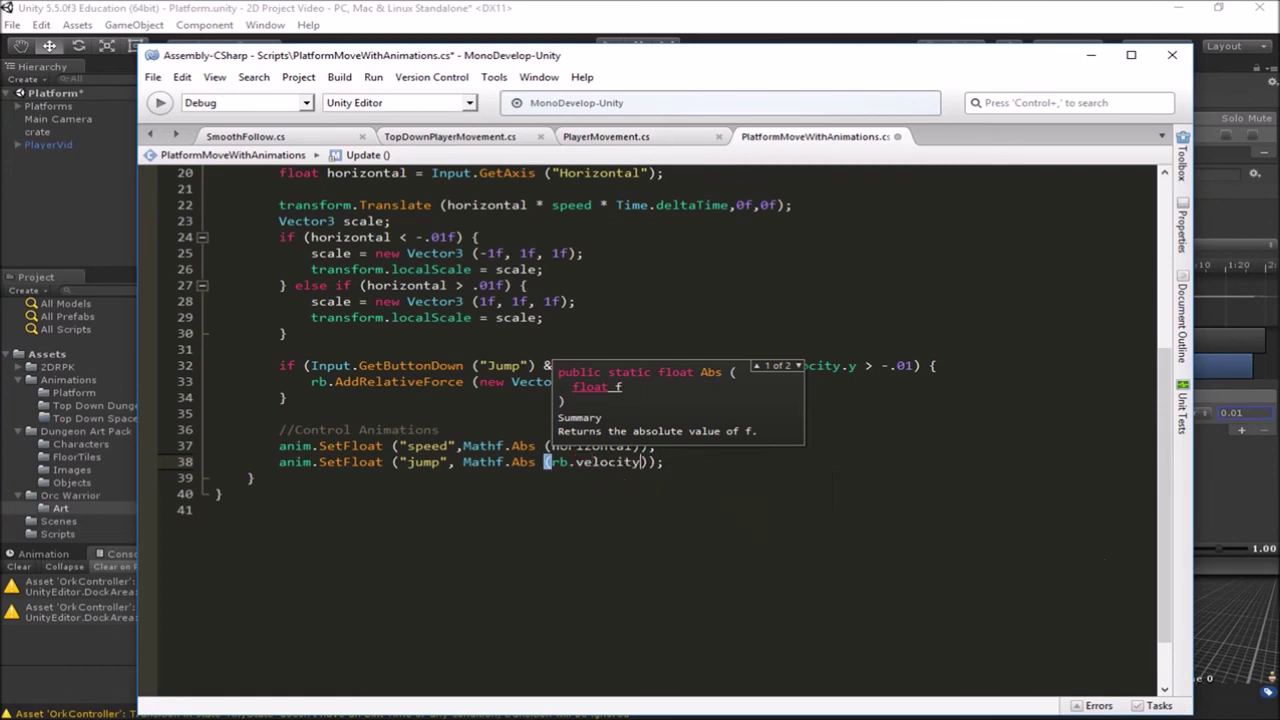
{"action": "type", "text": ".y"}
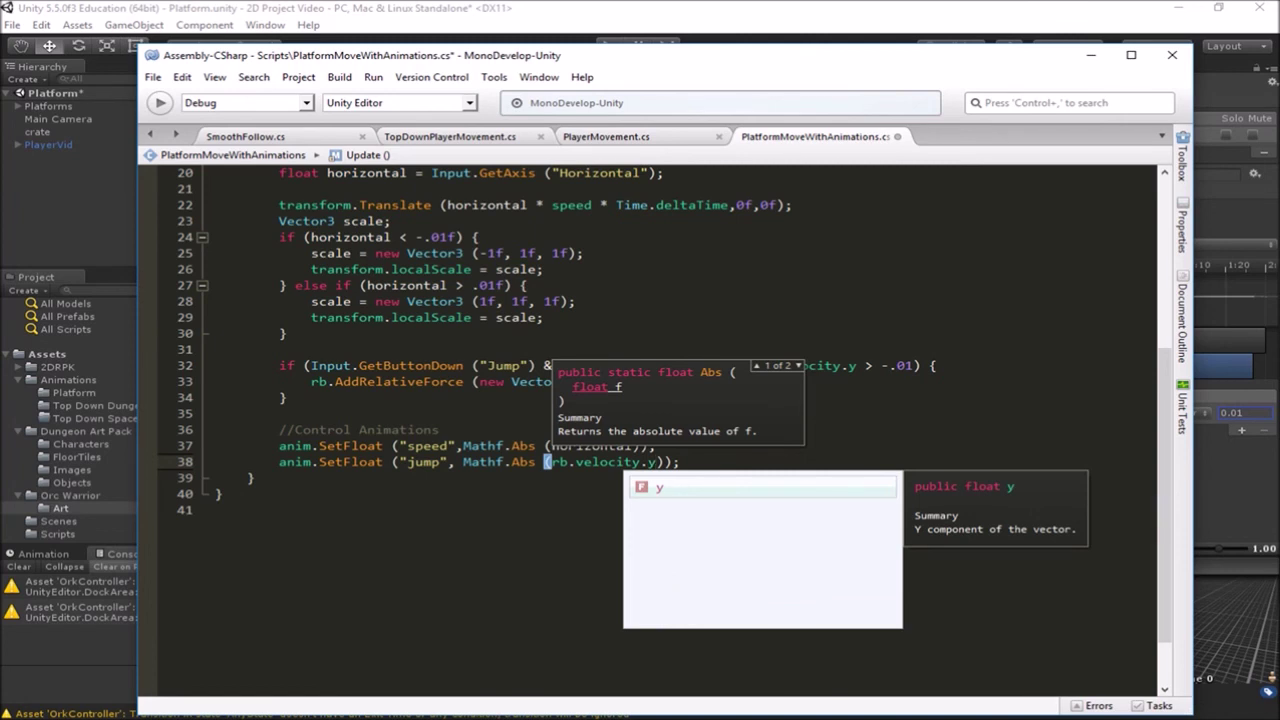
{"action": "left_click", "coordinate": [506, 505]}
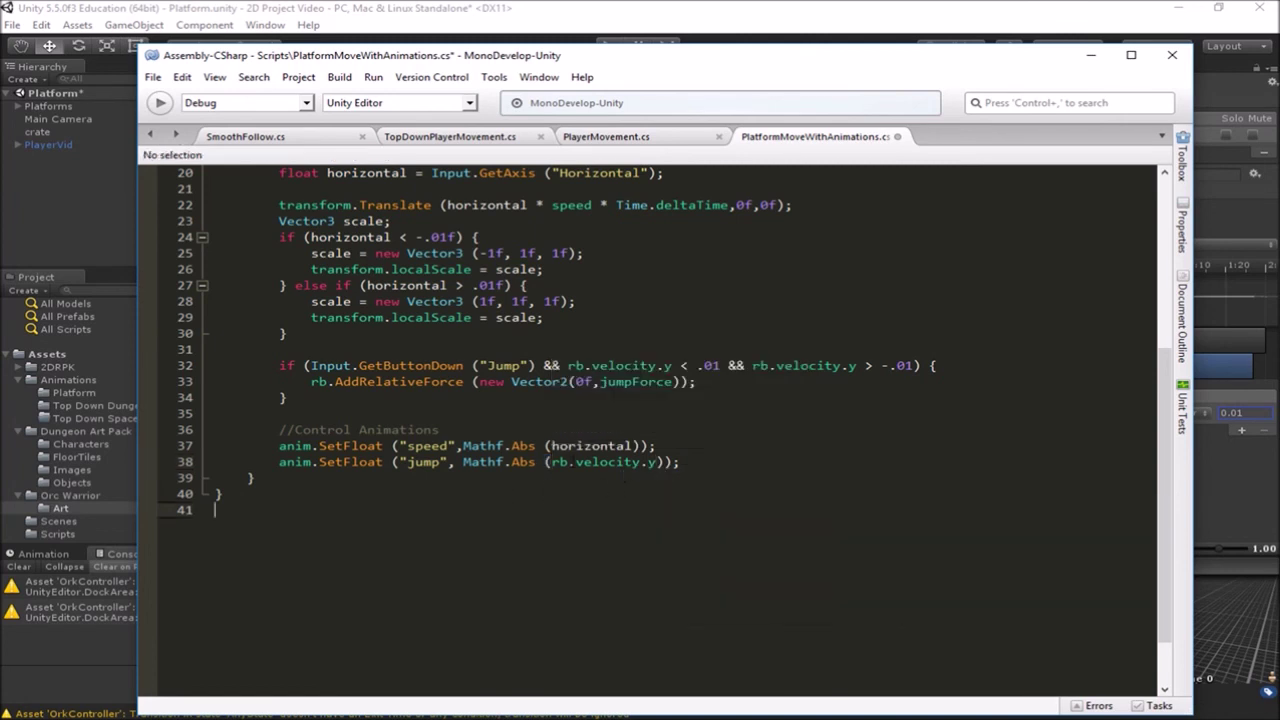
Check the jump parameter name and rb.velocity.y argument, save the script and return to Unity
{"action": "left_click", "coordinate": [613, 464]}
{"action": "double_click", "coordinate": [421, 462]}
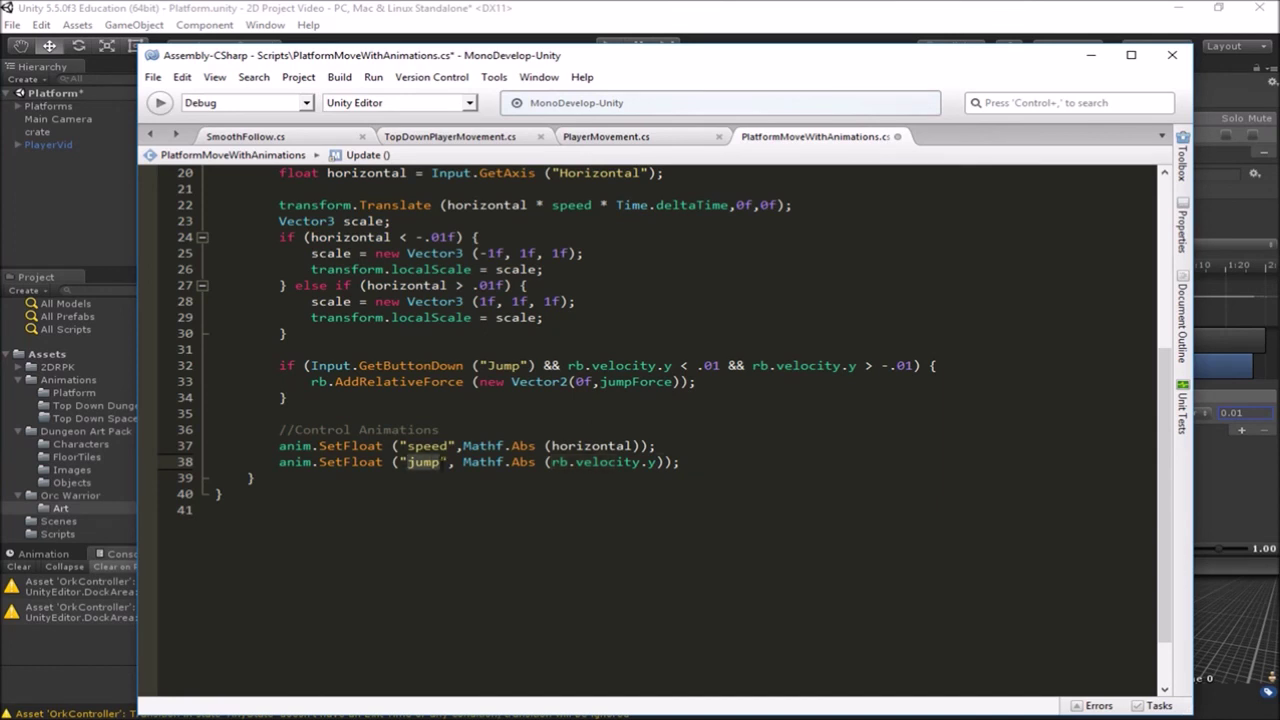
{"action": "left_click_drag", "start_coordinate": [552, 462], "coordinate": [656, 462]}
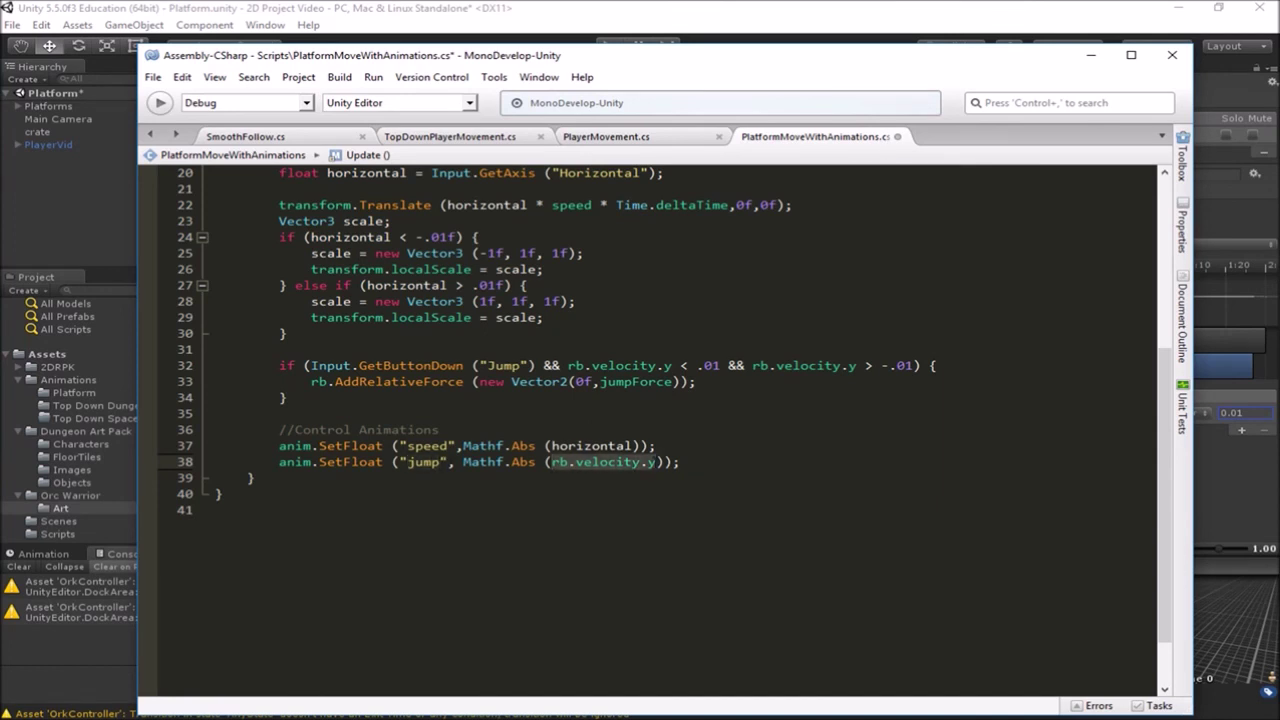
{"action": "left_click", "coordinate": [691, 462]}
{"action": "left_click_drag", "start_coordinate": [552, 462], "coordinate": [656, 462]}
{"action": "key", "text": "ctrl+s"}
{"action": "left_click", "coordinate": [90, 231]}
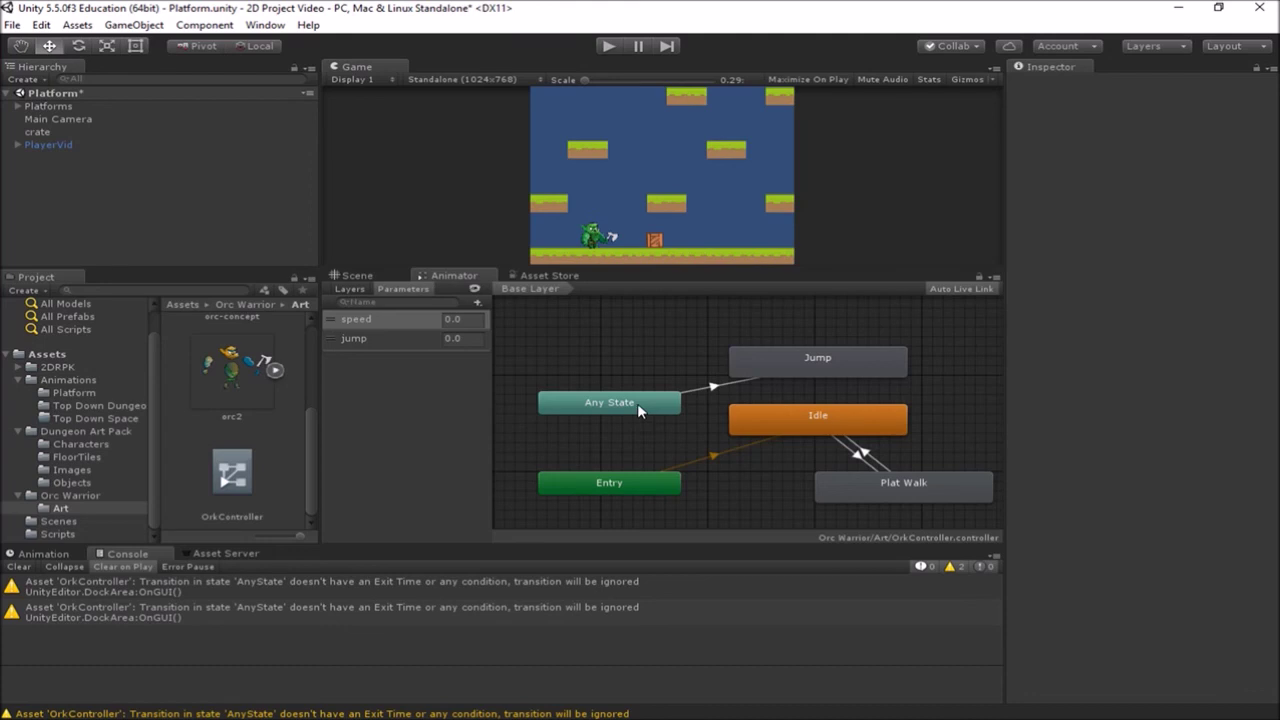
Create a transition from the Jump state to Idle and select it to show its settings
{"action": "left_click", "coordinate": [822, 370]}
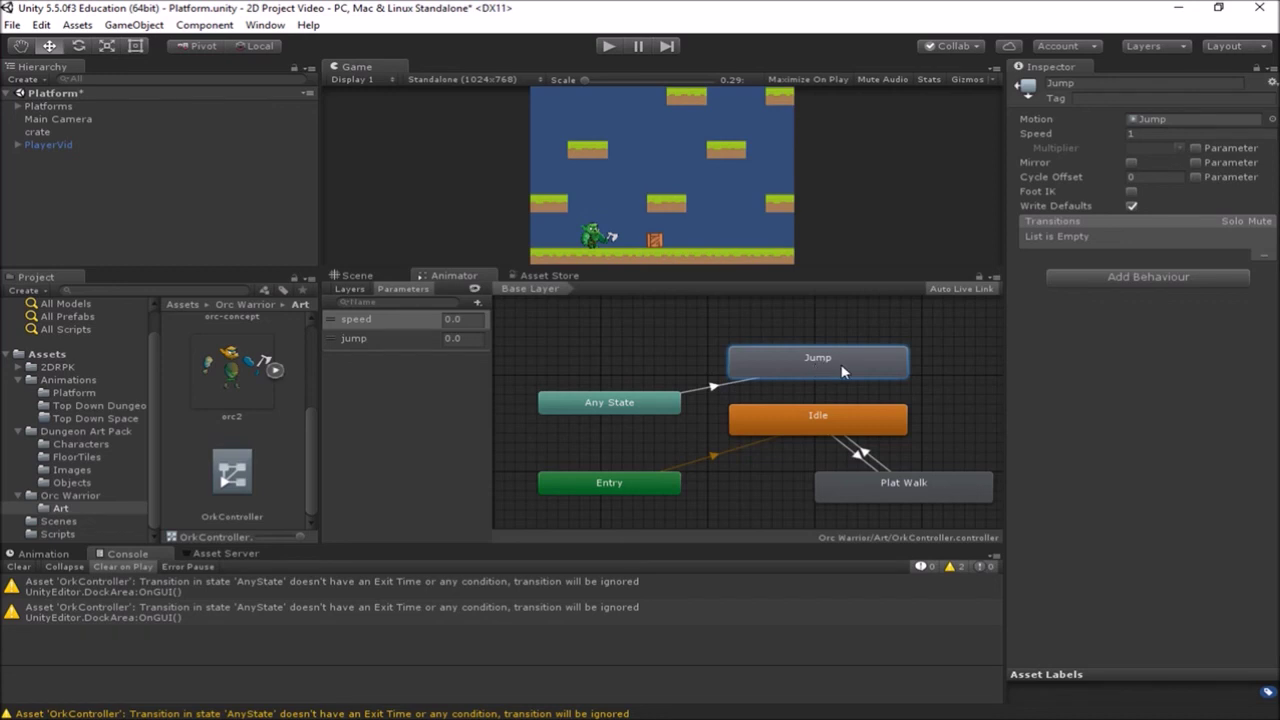
{"action": "right_click", "coordinate": [838, 372]}
{"action": "left_click", "coordinate": [850, 374]}
{"action": "left_click", "coordinate": [828, 418]}
{"action": "left_click", "coordinate": [814, 393]}
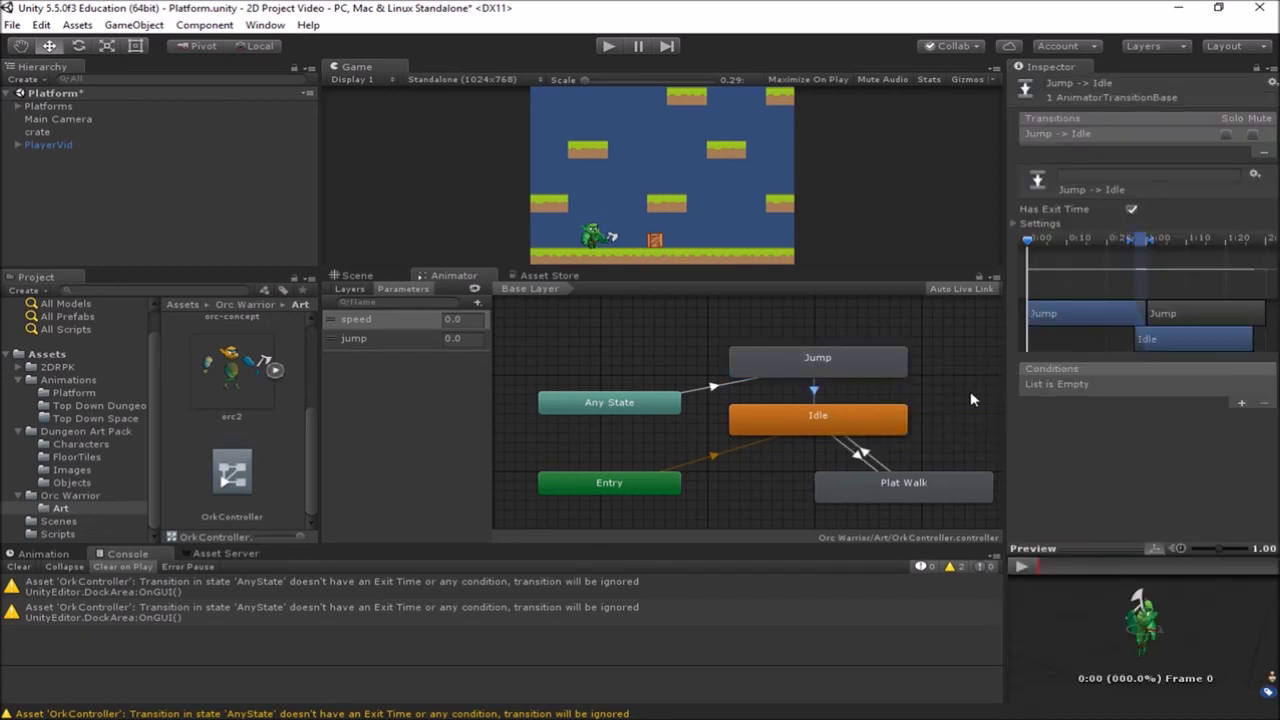
Disable Has Exit Time on the Jump to Idle transition and add a condition requiring jump to be Less than .01
{"action": "left_click", "coordinate": [1131, 210]}
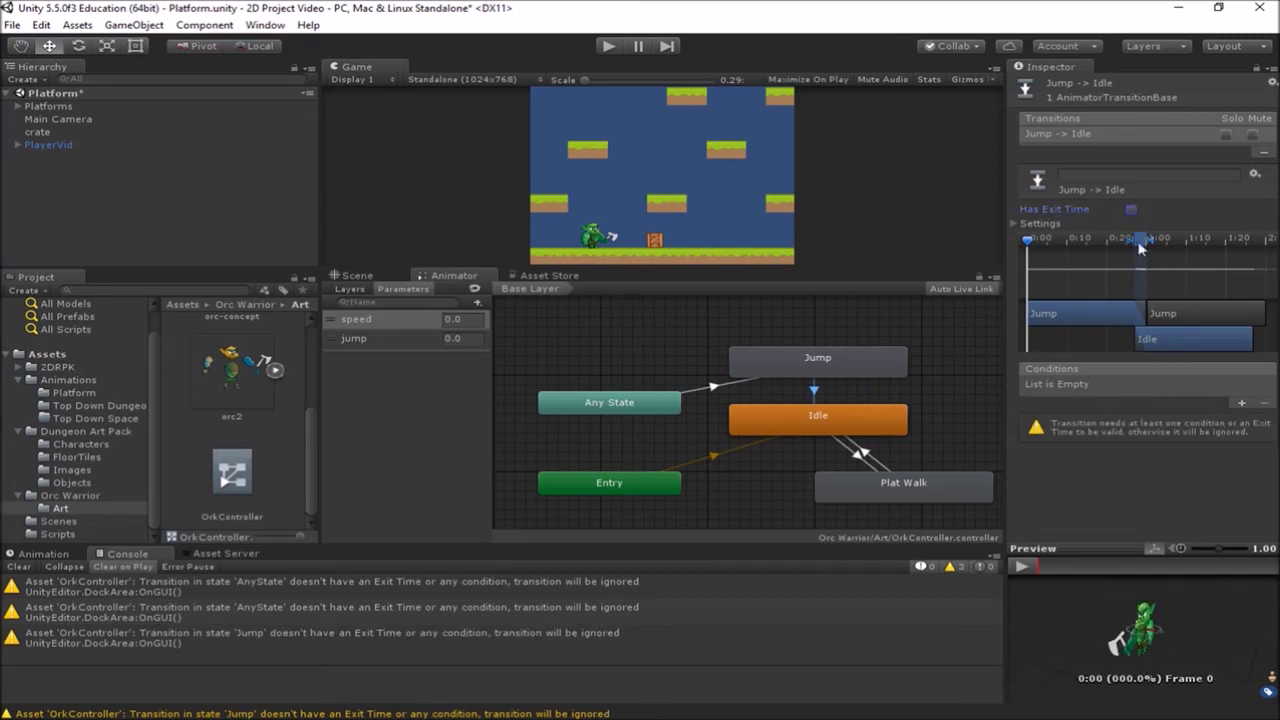
{"action": "left_click", "coordinate": [1241, 402]}
{"action": "left_click", "coordinate": [1146, 387]}
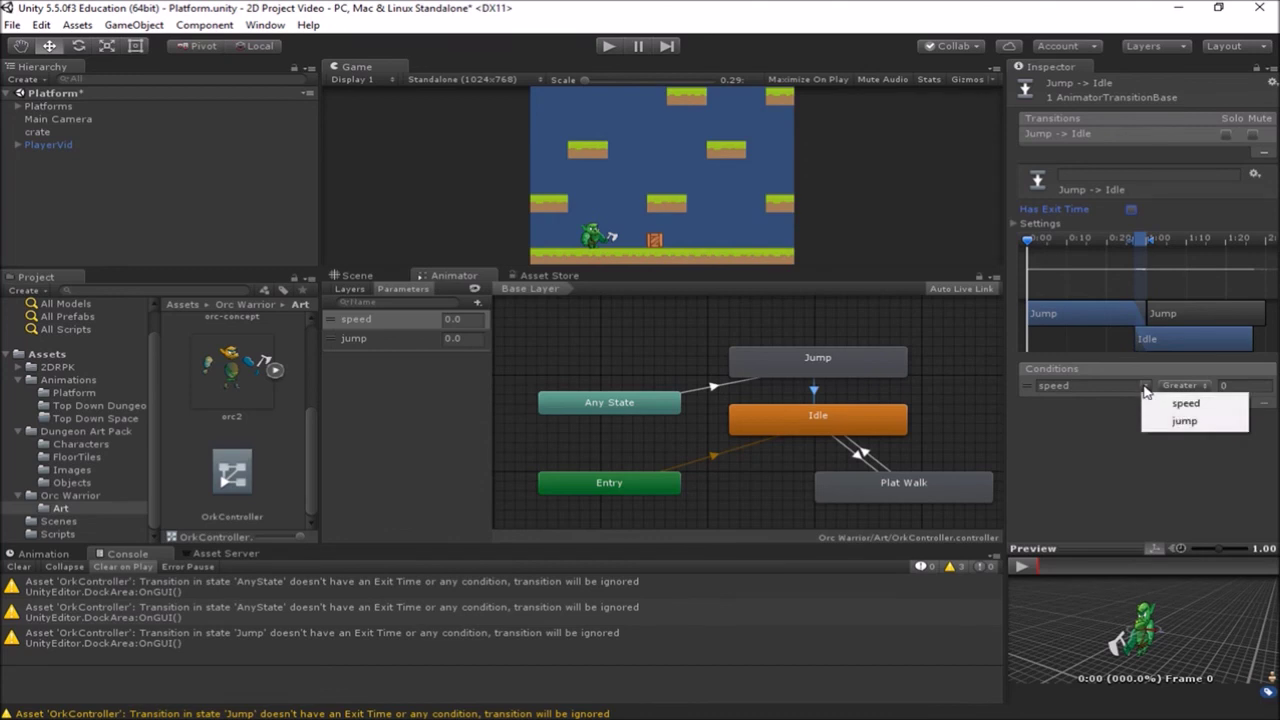
{"action": "left_click", "coordinate": [1165, 428]}
{"action": "left_click", "coordinate": [1180, 385]}
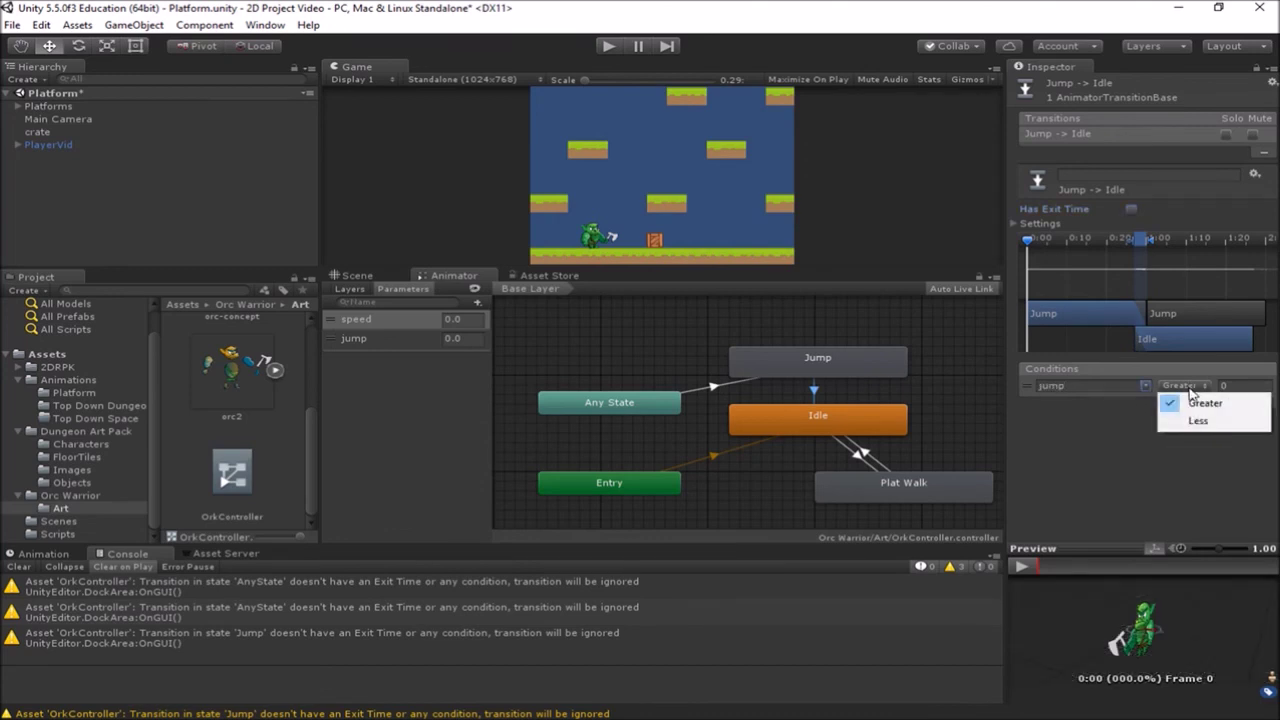
{"action": "left_click", "coordinate": [1200, 426]}
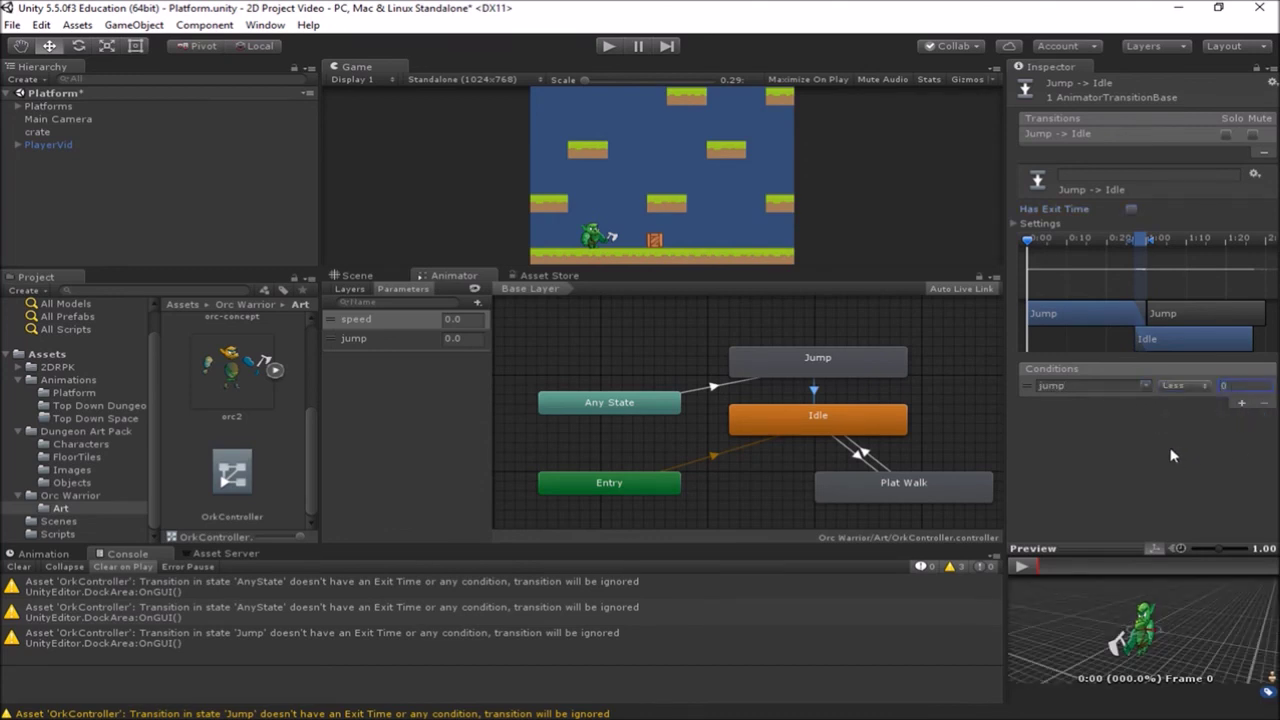
{"action": "type", "text": ".01"}
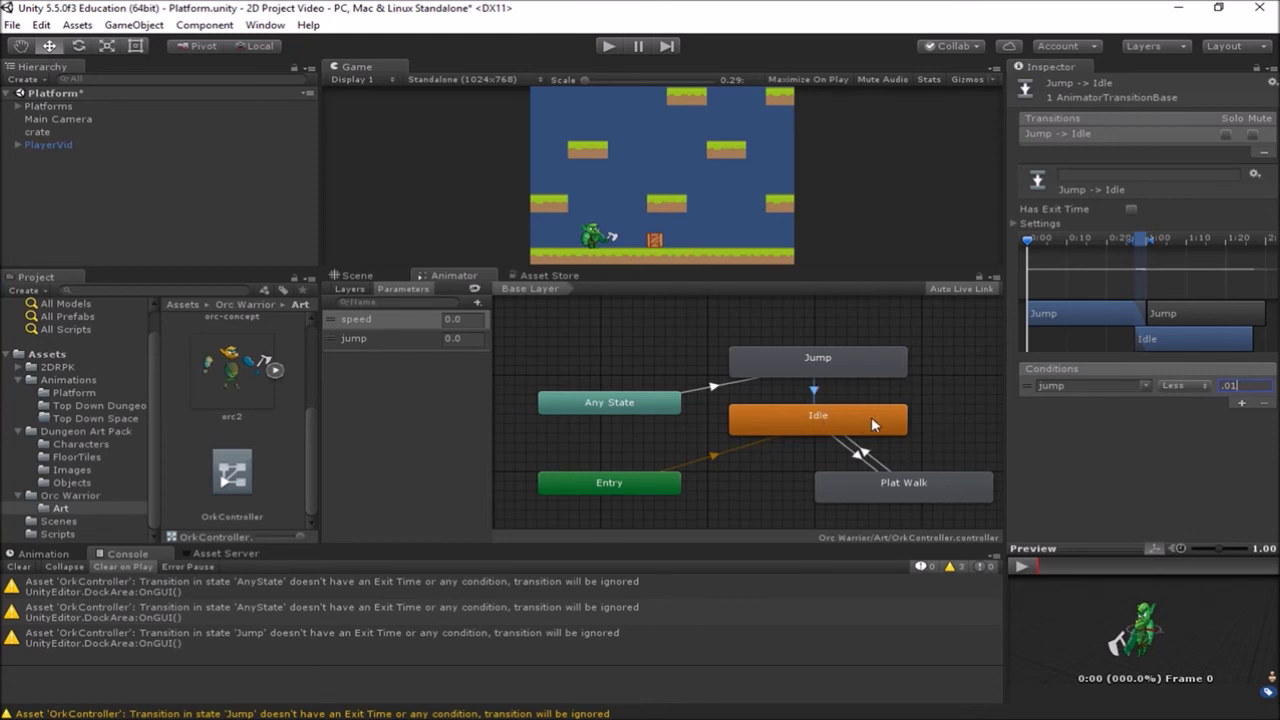
Review the conditions of the Any State to Jump and Jump to Idle transitions, and inspect the Idle state
{"action": "left_click", "coordinate": [714, 390]}
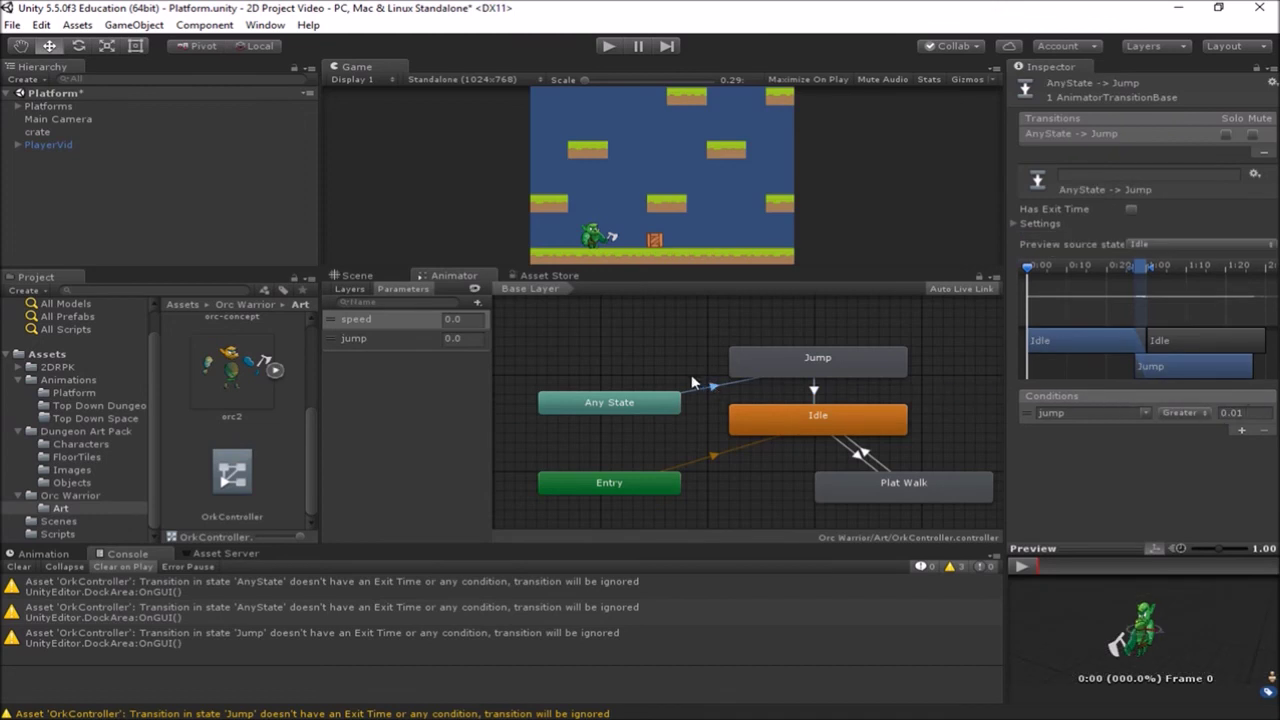
{"action": "left_click", "coordinate": [820, 357]}
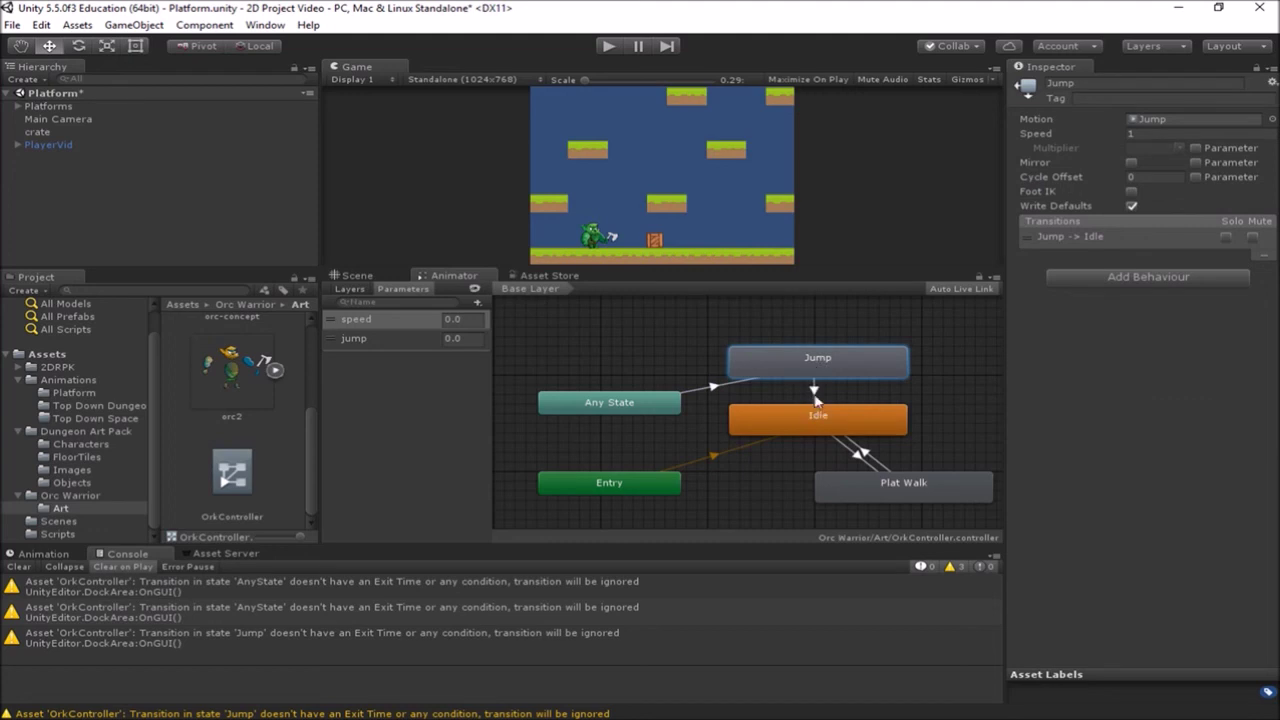
{"action": "left_click", "coordinate": [815, 393]}
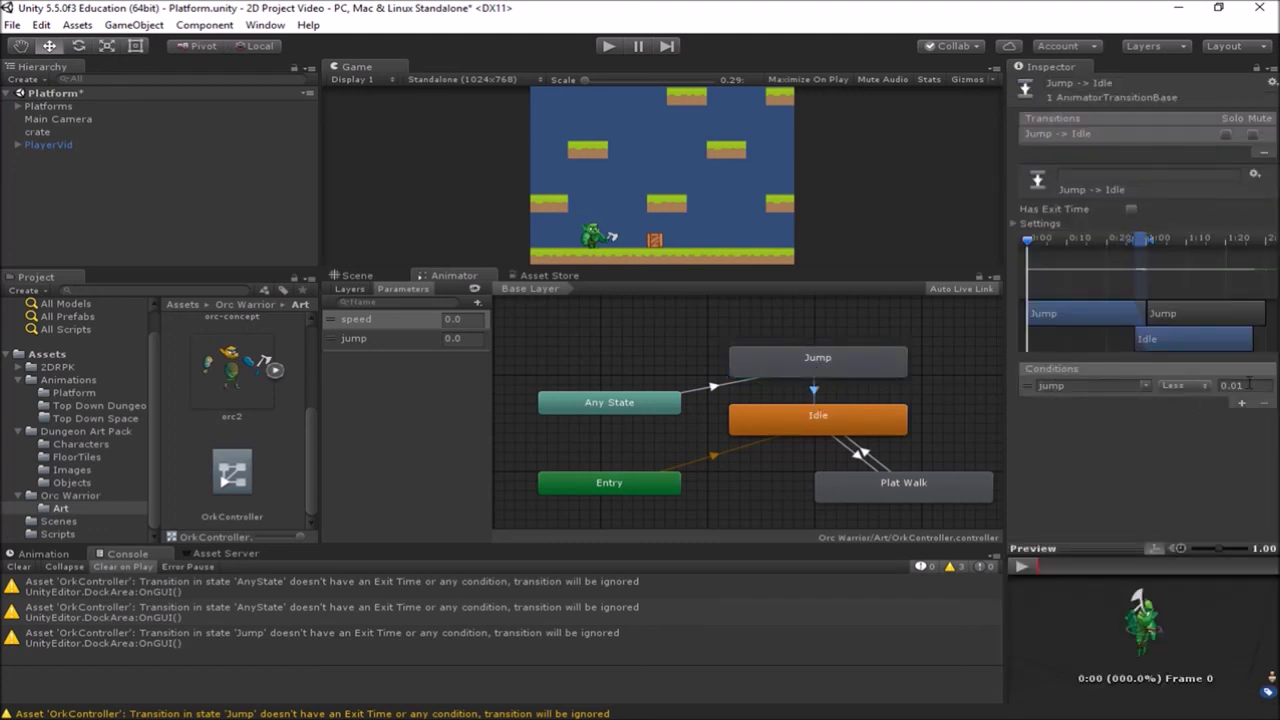
{"action": "left_click", "coordinate": [826, 418]}
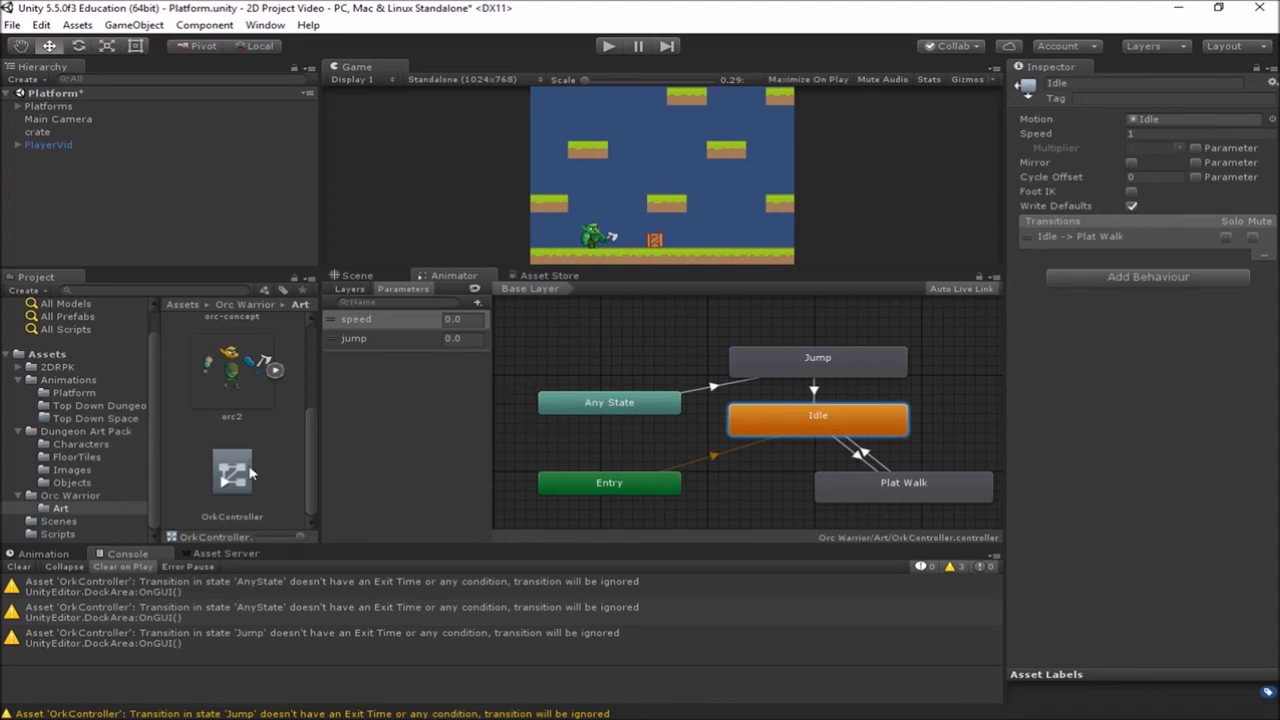
Clear the console and run the game, walking and jumping the orc in both directions to test its animations
{"action": "left_click", "coordinate": [18, 567]}
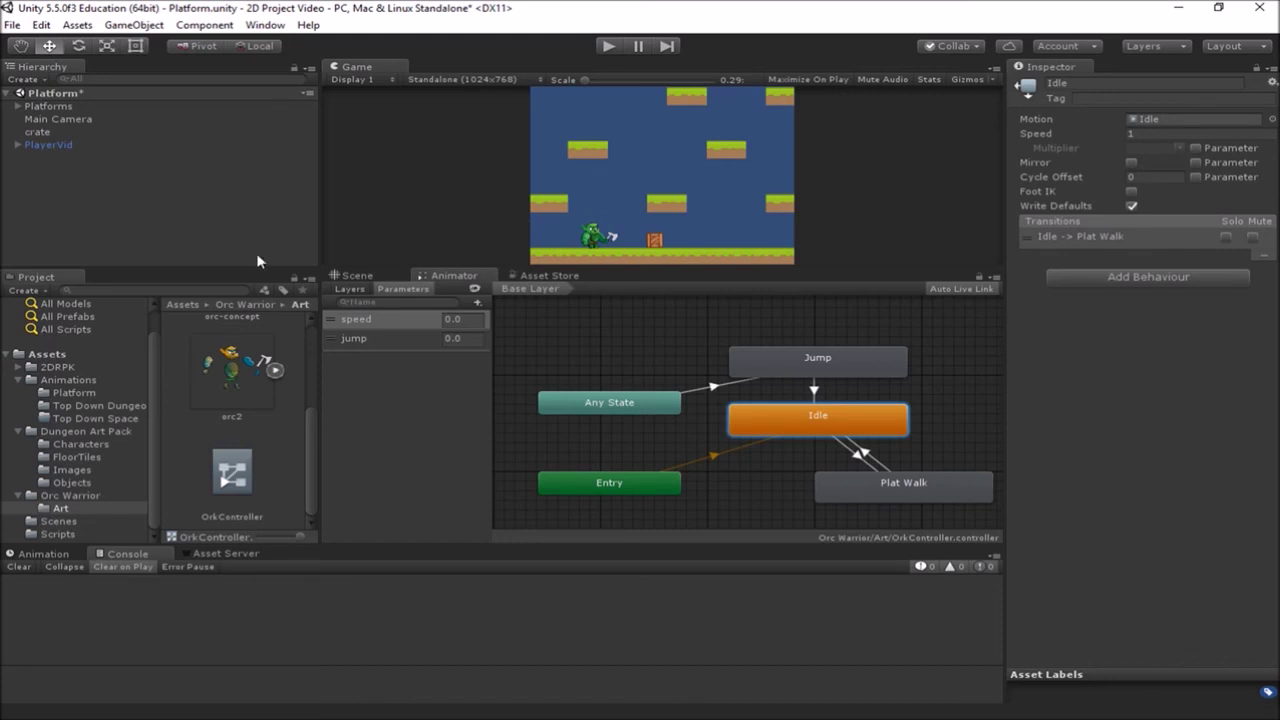
{"action": "left_click", "coordinate": [608, 46]}
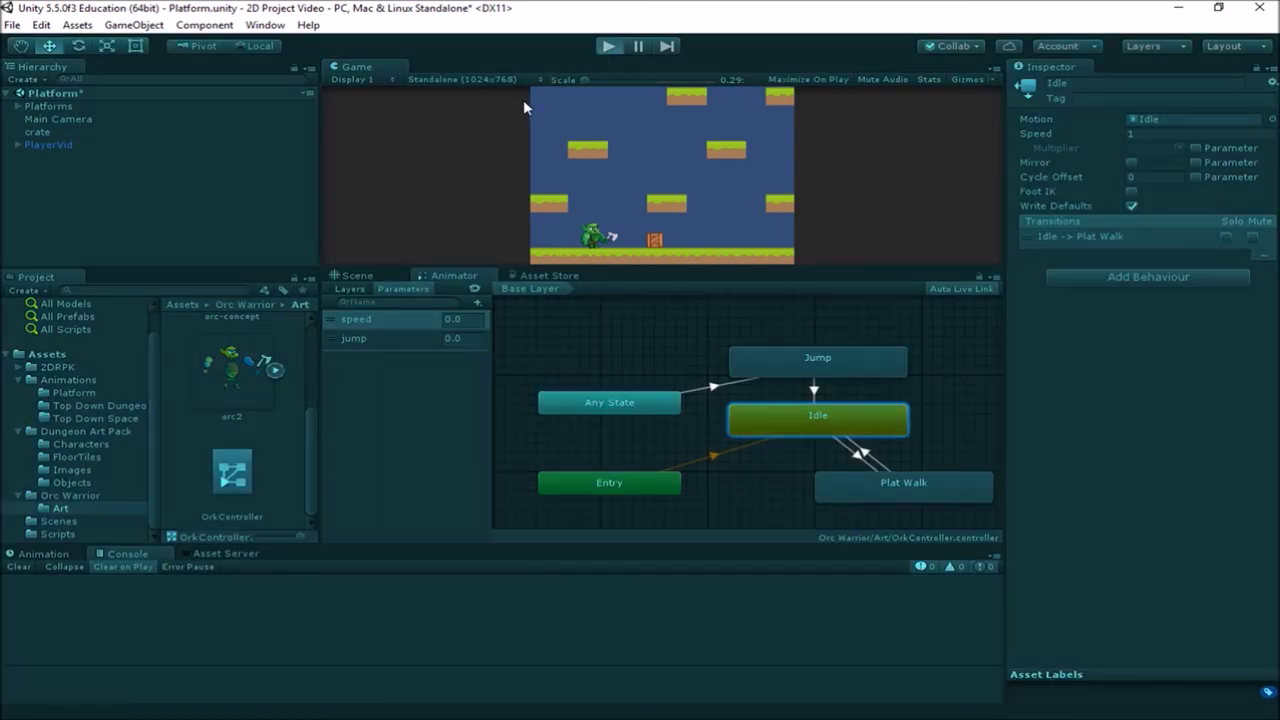
{"action": "key", "text": "Right"}
{"action": "key", "text": "Left"}
{"action": "key", "text": "Right"}
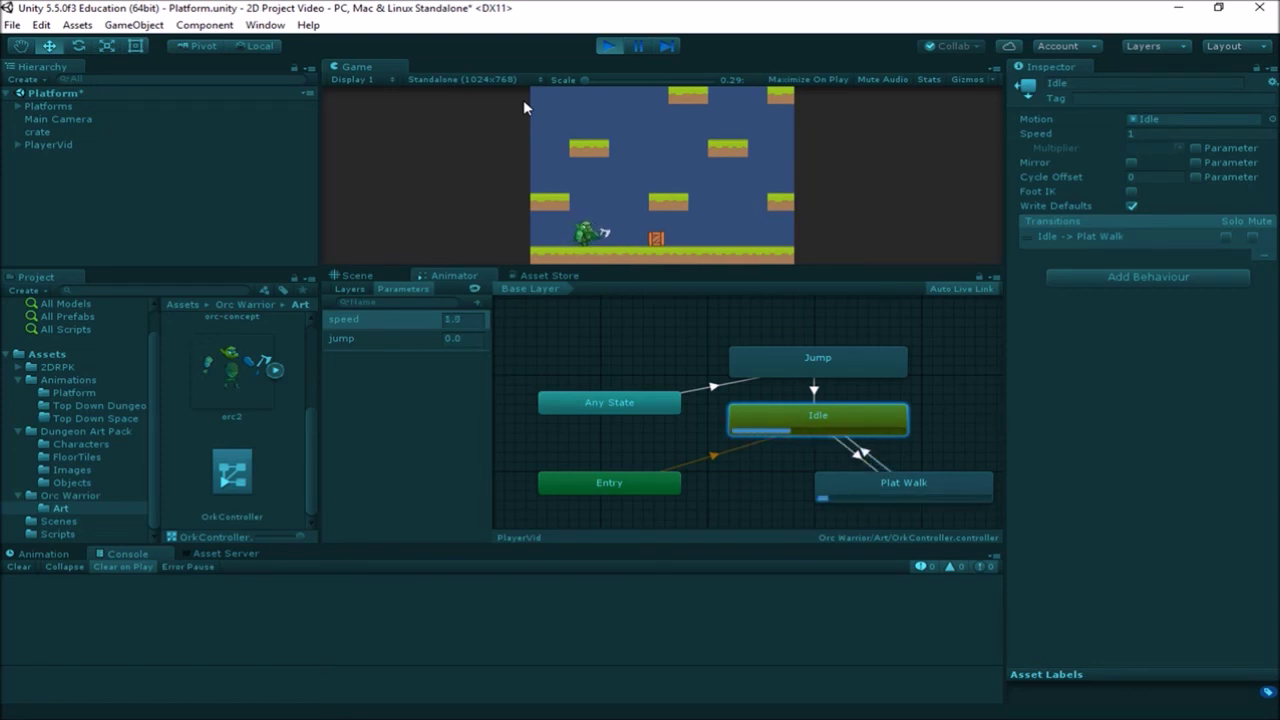
{"action": "key", "text": "space"}
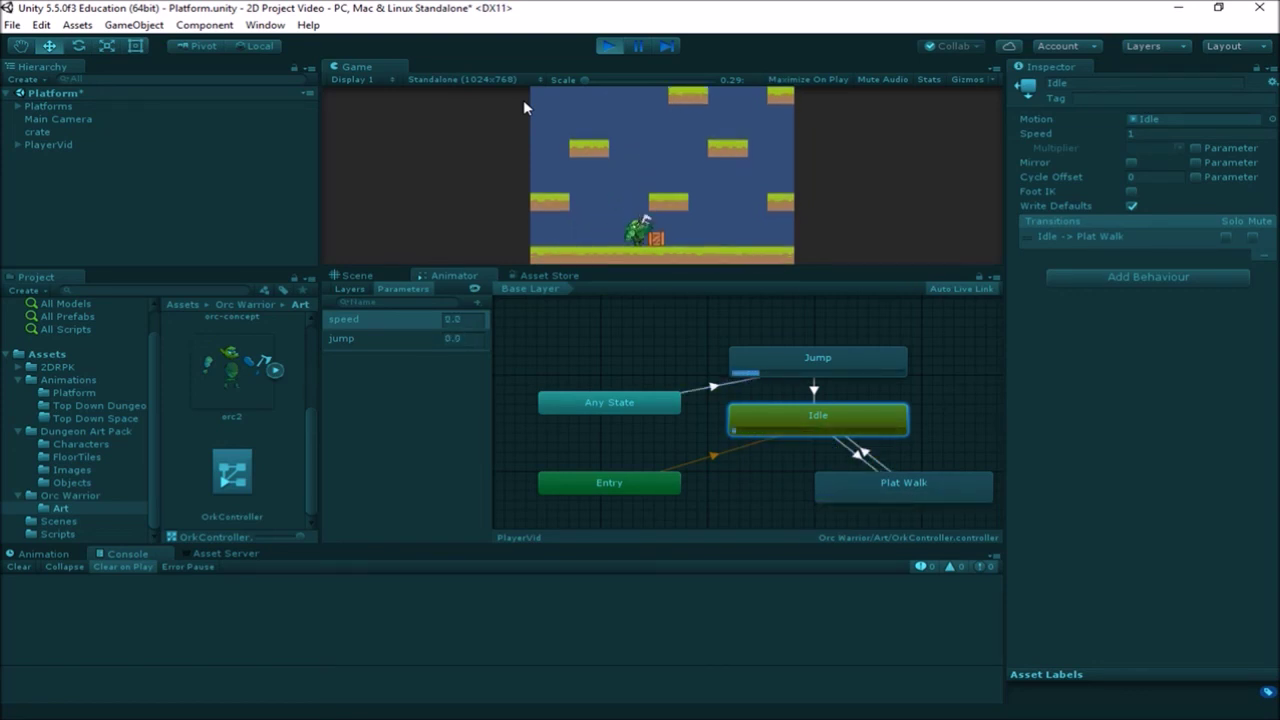
{"action": "key", "text": "Left"}
{"action": "key", "text": "space"}
{"action": "key", "text": "Right"}
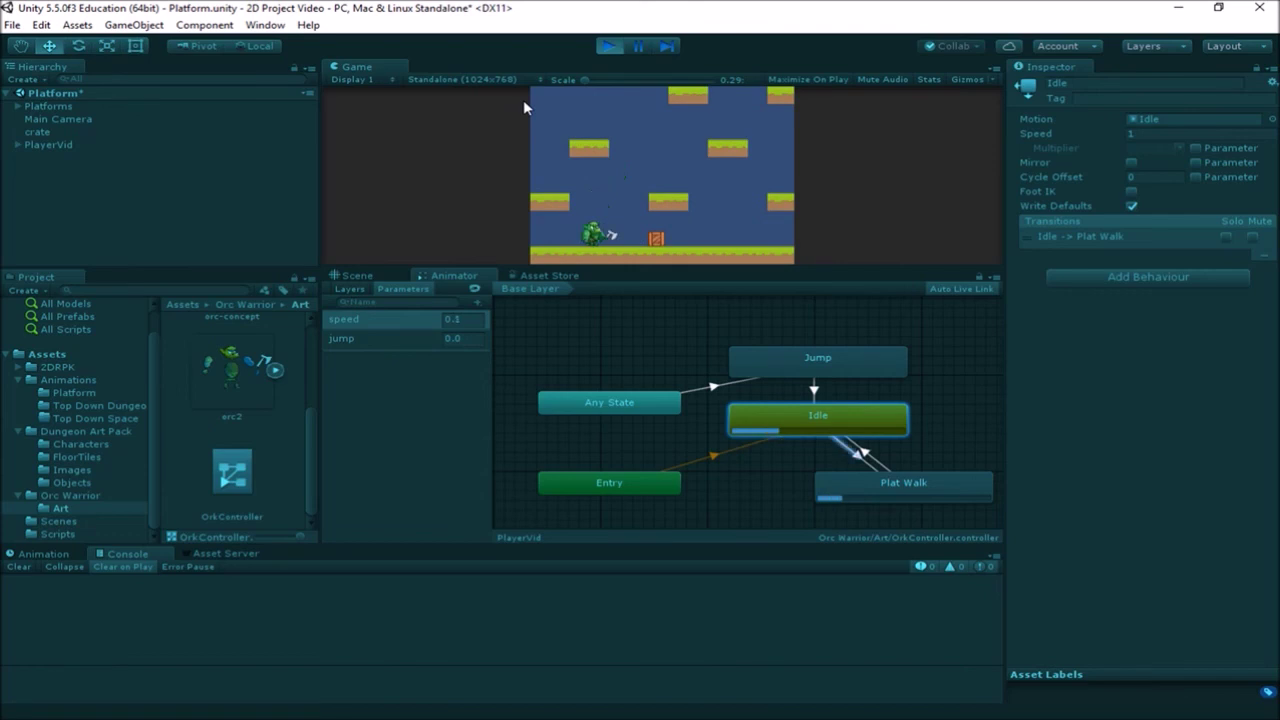
{"action": "key", "text": "space"}
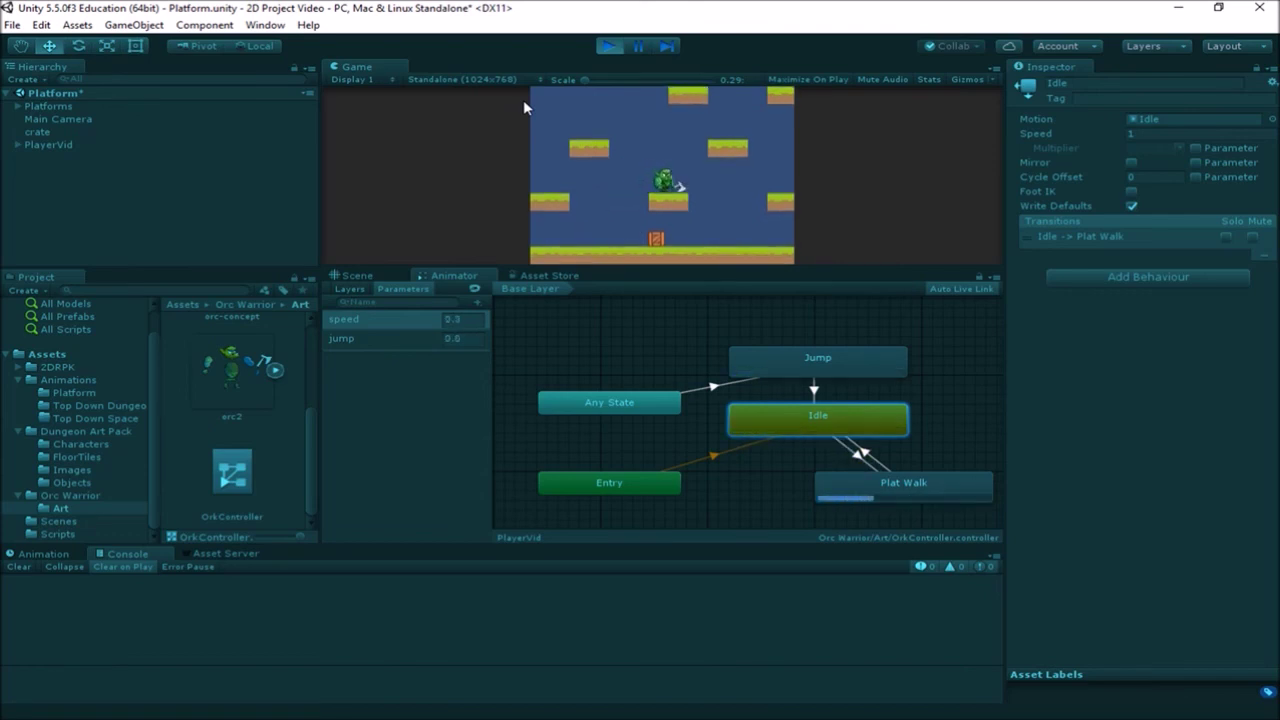
{"action": "key", "text": "Left"}
{"action": "key", "text": "space"}
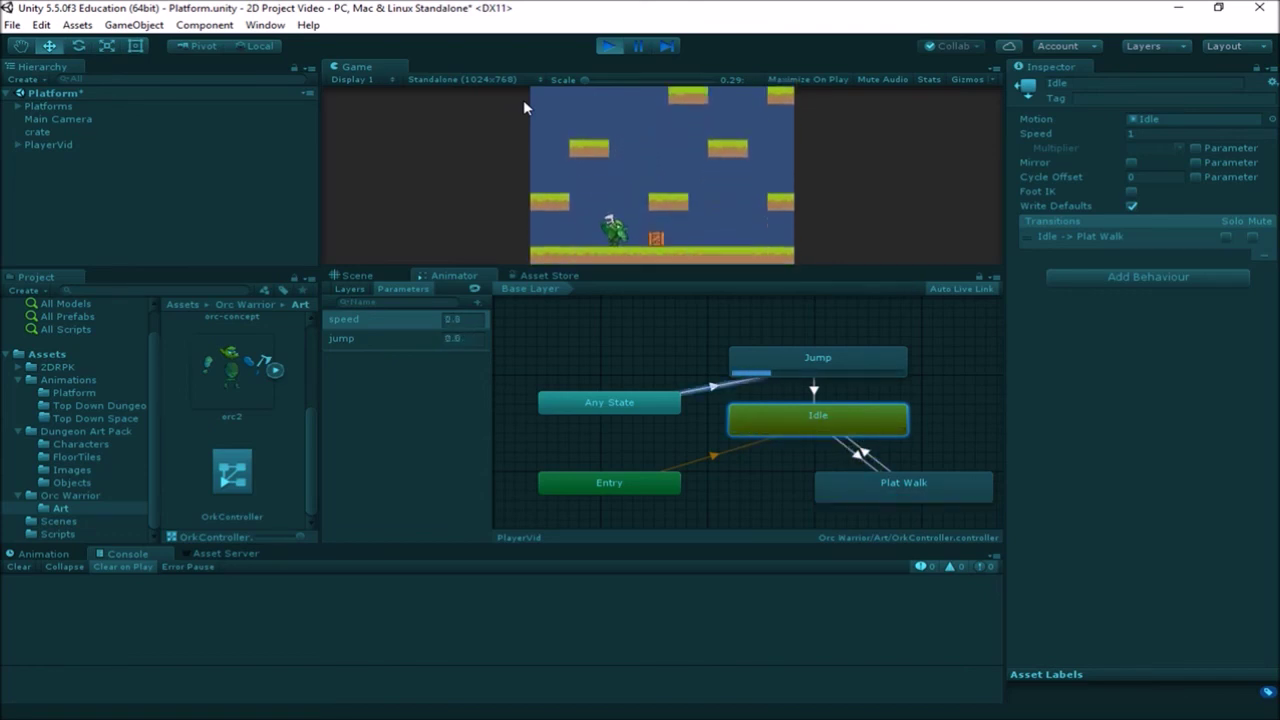
Make the orc jump repeatedly in place while watching the Jump and Idle states in the Animator
{"action": "key", "text": "space"}
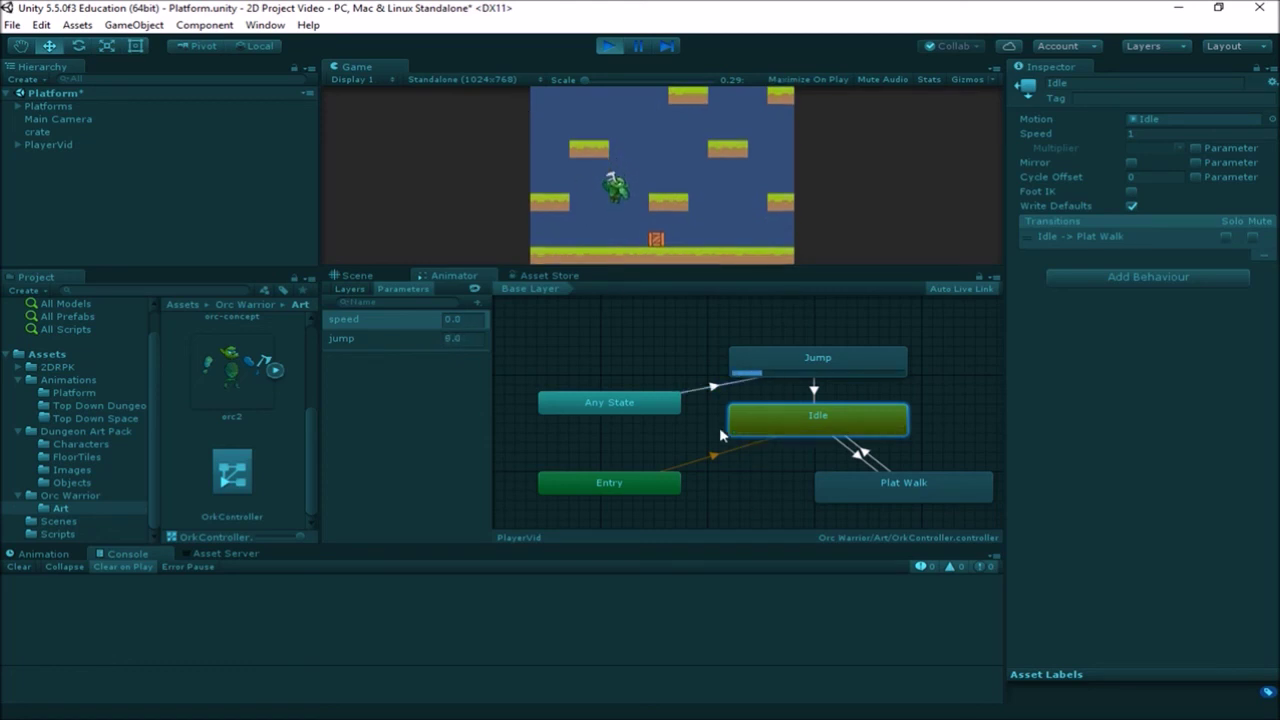
{"action": "key", "text": "space"}
{"action": "key", "text": "space"}
{"action": "key", "text": "space"}
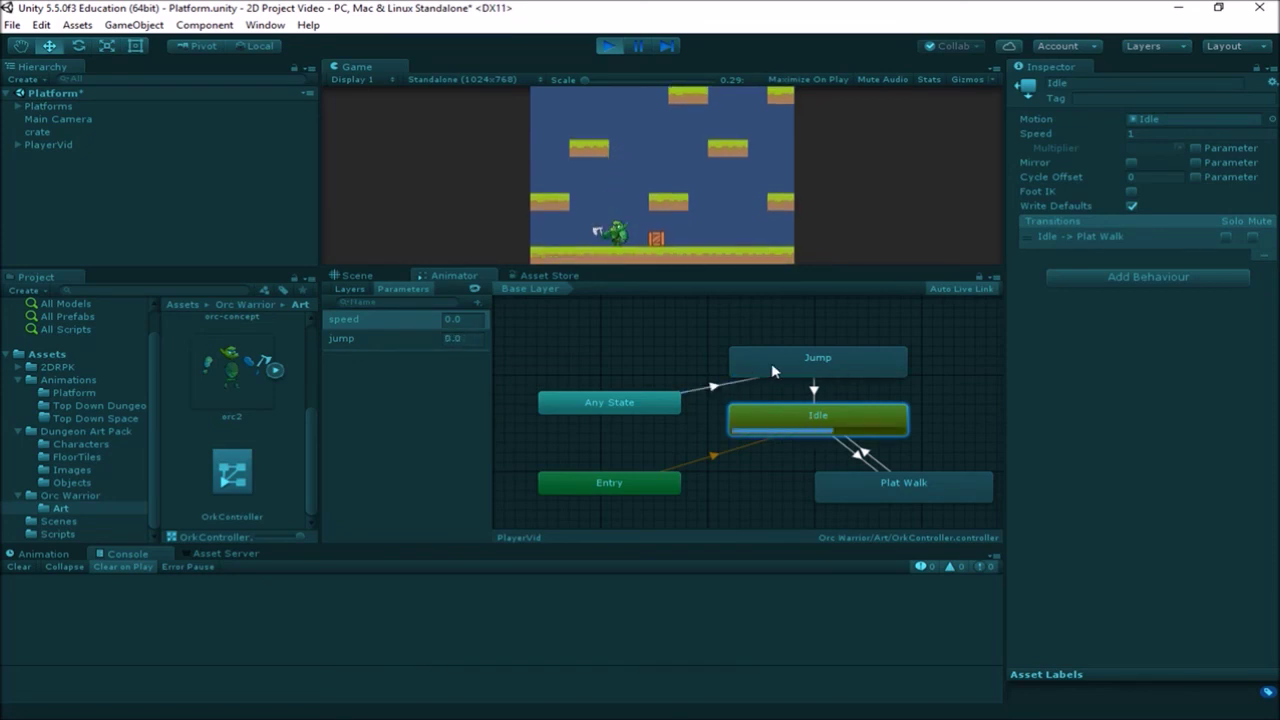
Stop the game and disable Can Transition To Self in the settings of the Any State to Jump transition
{"action": "key", "text": "space"}
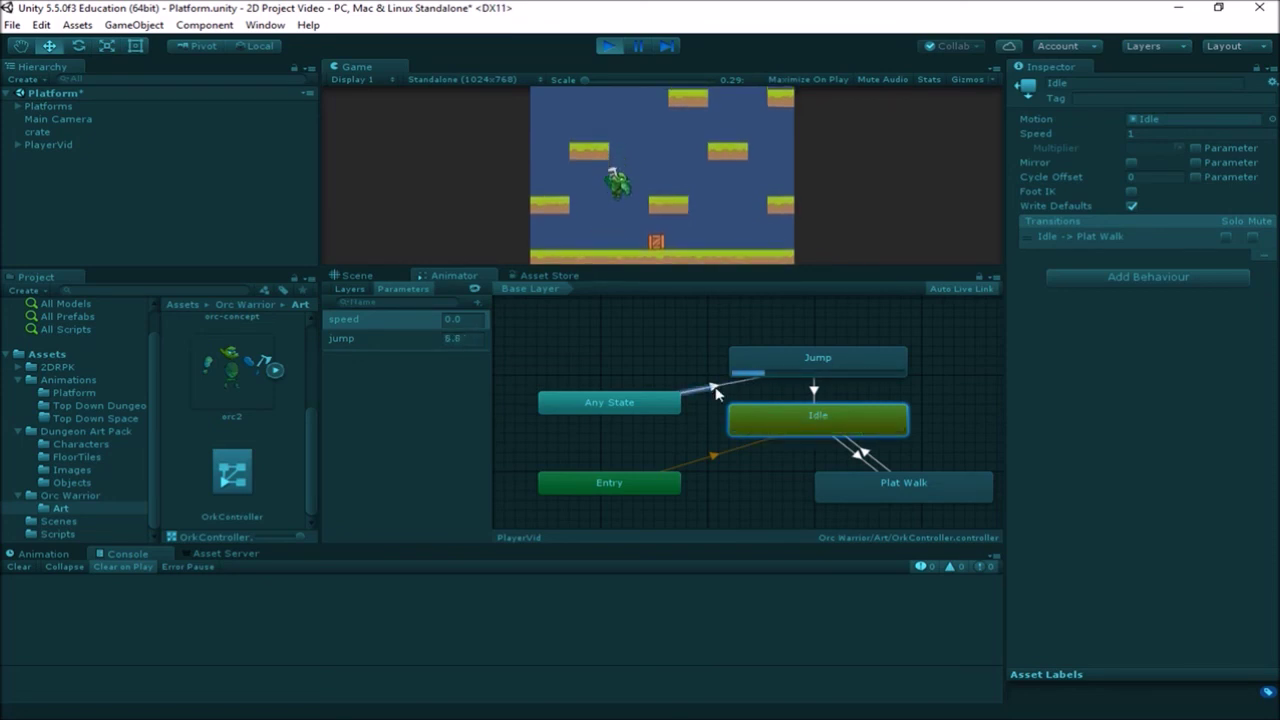
{"action": "left_click", "coordinate": [608, 46]}
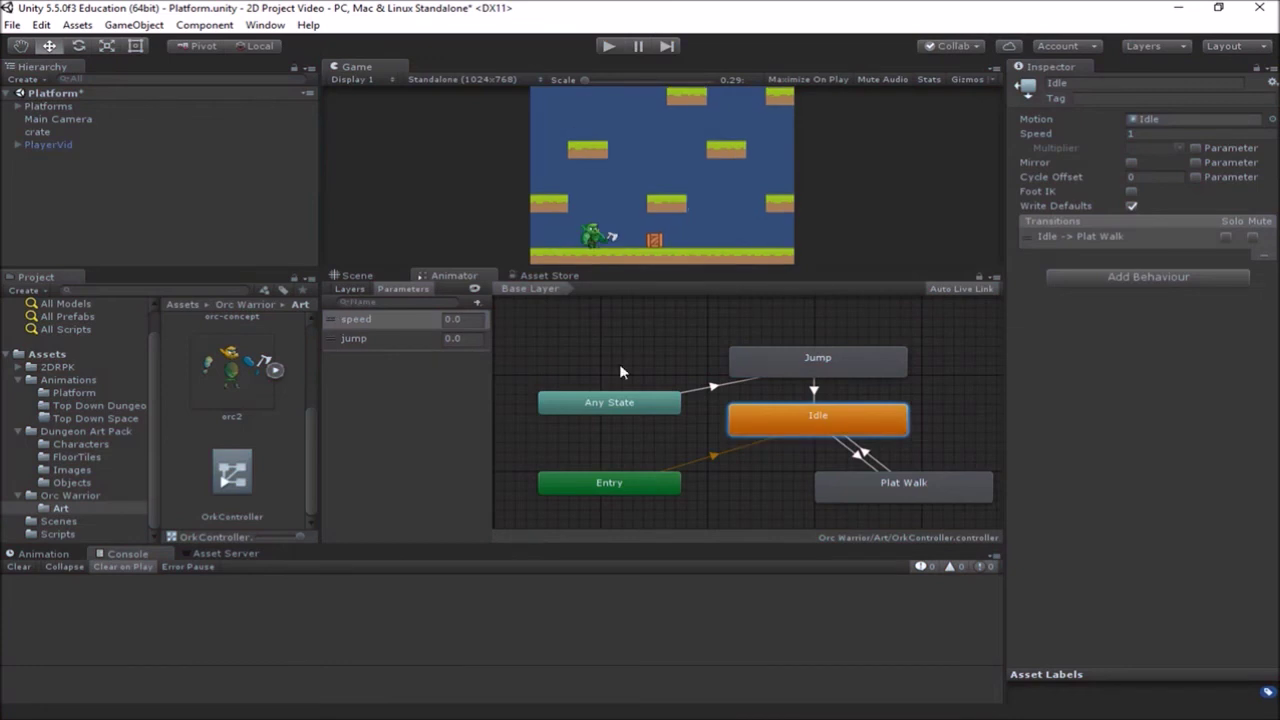
{"action": "left_click", "coordinate": [733, 386]}
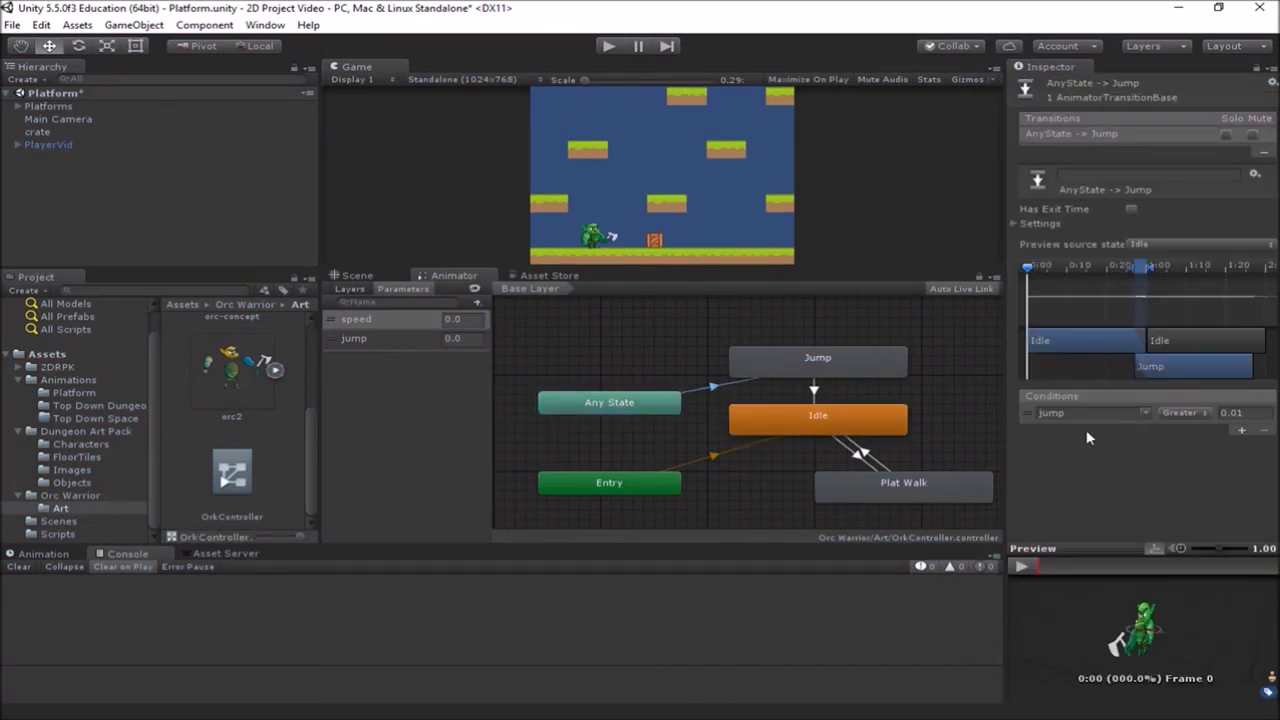
{"action": "left_click", "coordinate": [1014, 224]}
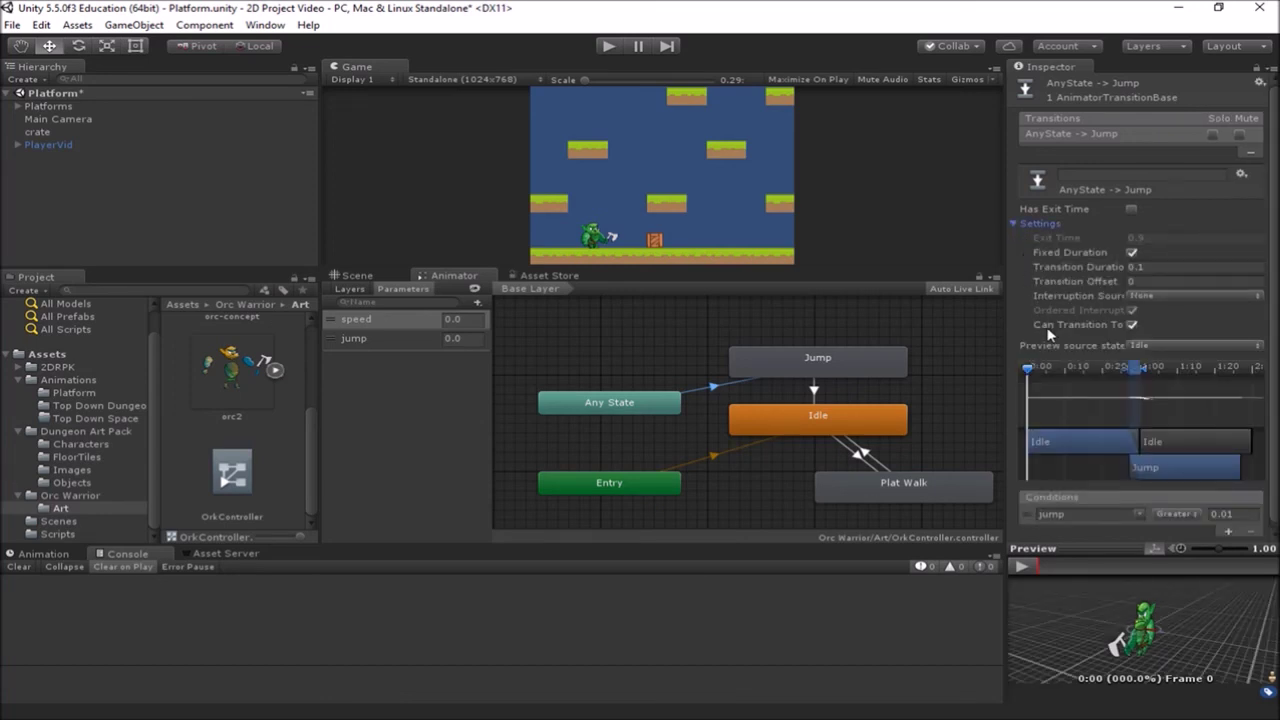
{"action": "left_click_drag", "start_coordinate": [1008, 321], "coordinate": [864, 330]}
{"action": "left_click", "coordinate": [980, 324]}
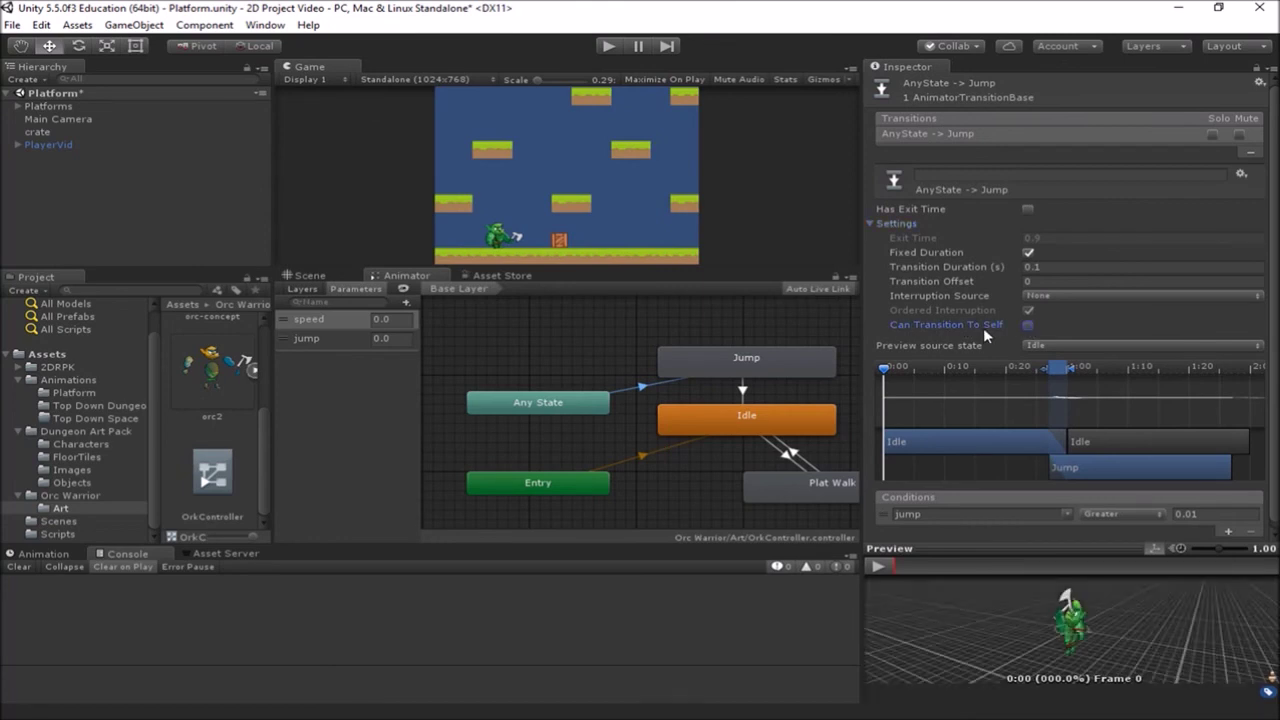
{"action": "left_click_drag", "start_coordinate": [863, 324], "coordinate": [931, 324]}
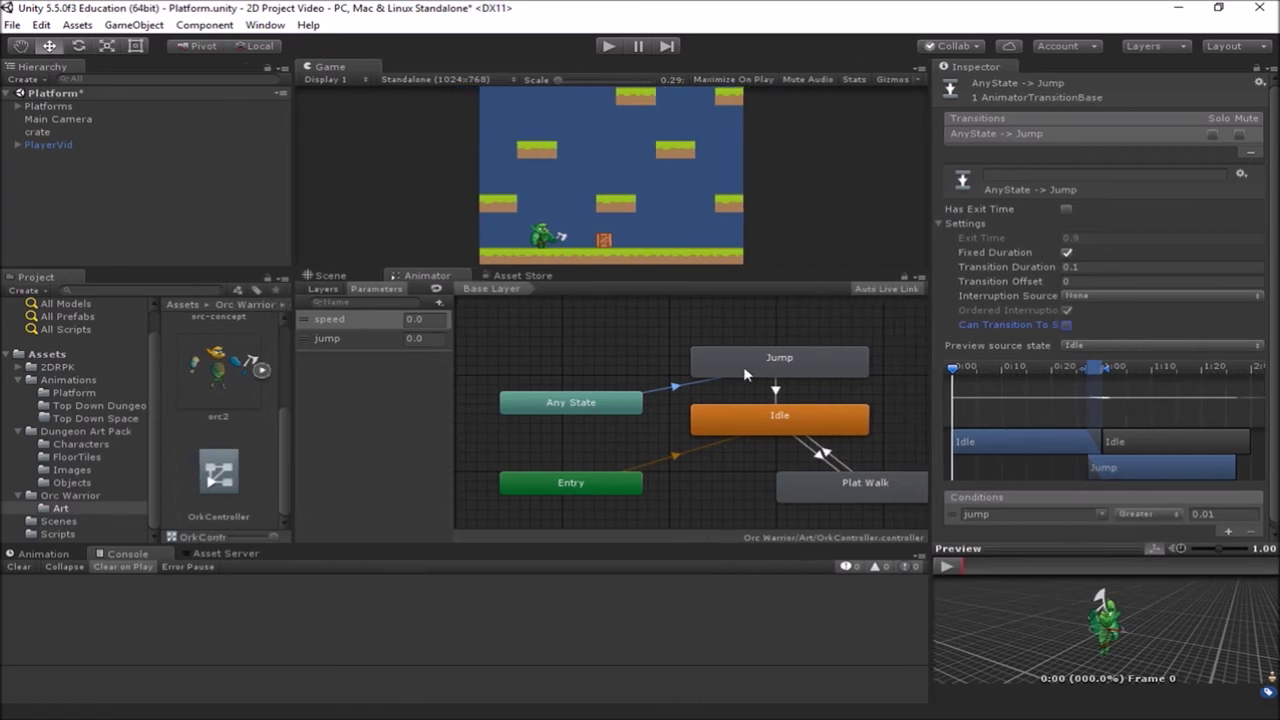
Run the game and jump the orc between the ground and platforms in both directions to test the Jump animation
{"action": "left_click", "coordinate": [608, 46]}
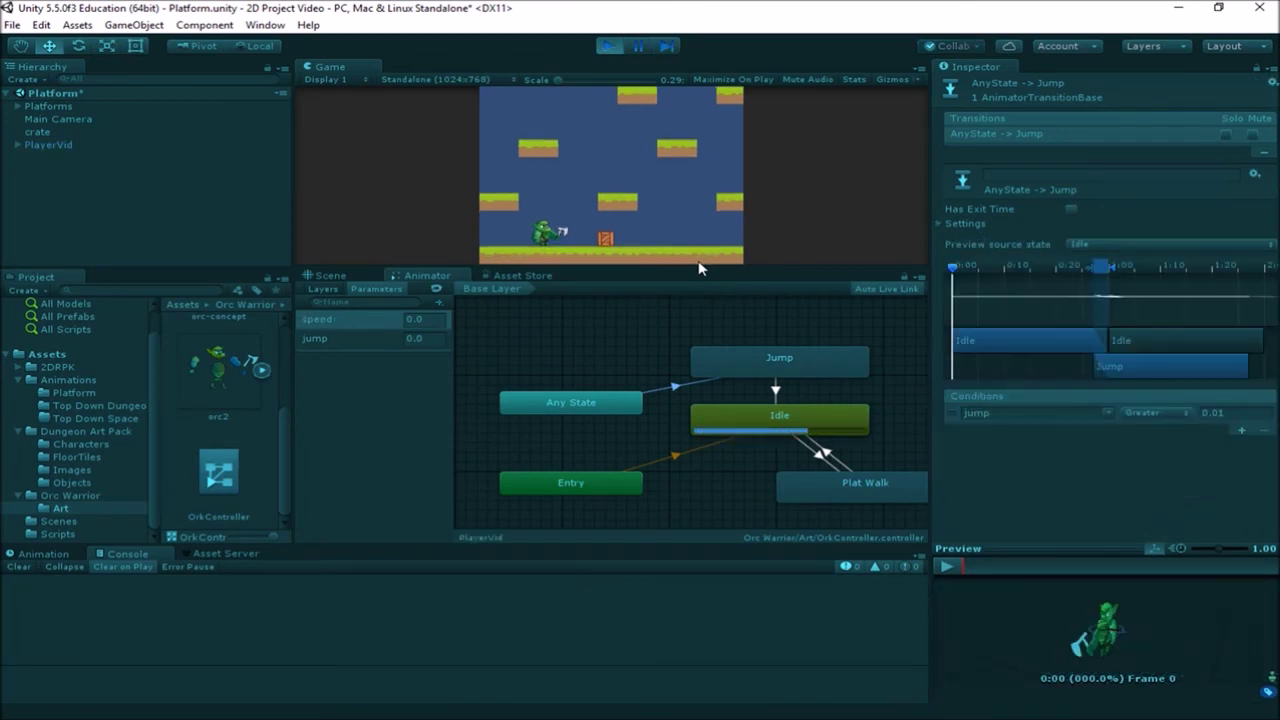
{"action": "key", "text": "space"}
{"action": "key", "text": "Right"}
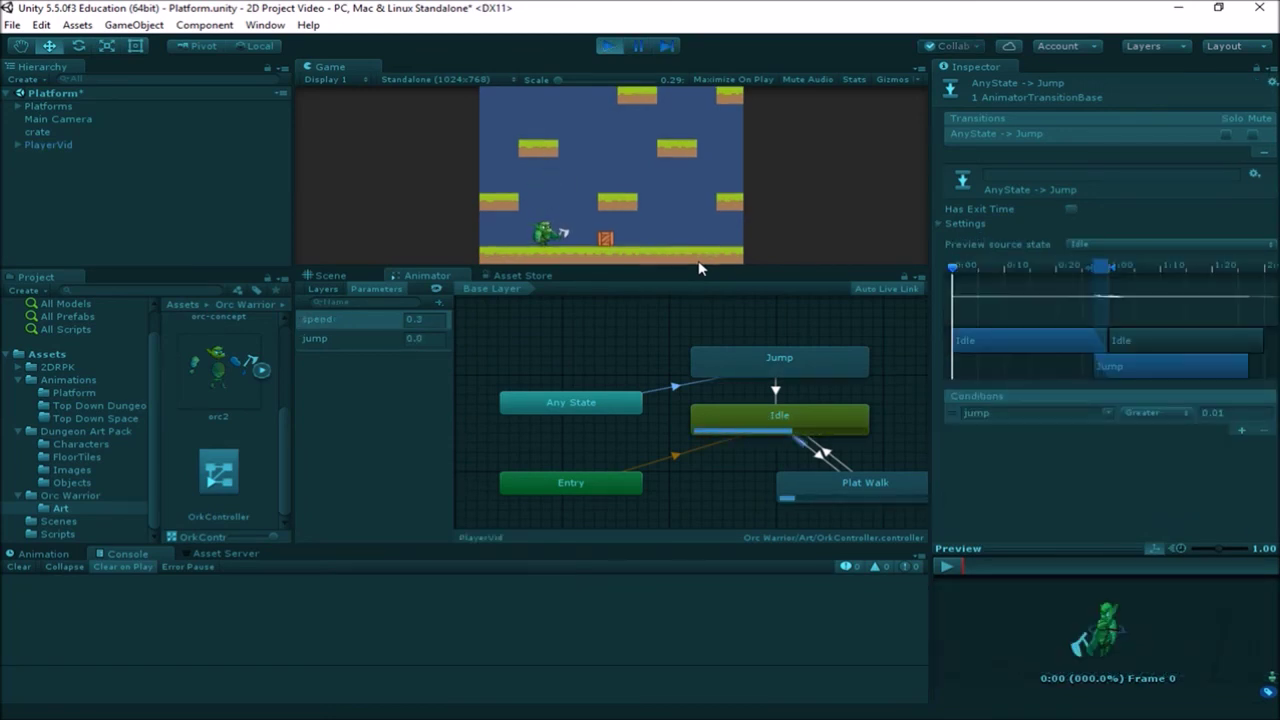
{"action": "key", "text": "space"}
{"action": "key", "text": "Right"}
{"action": "key", "text": "space"}
{"action": "key", "text": "space"}
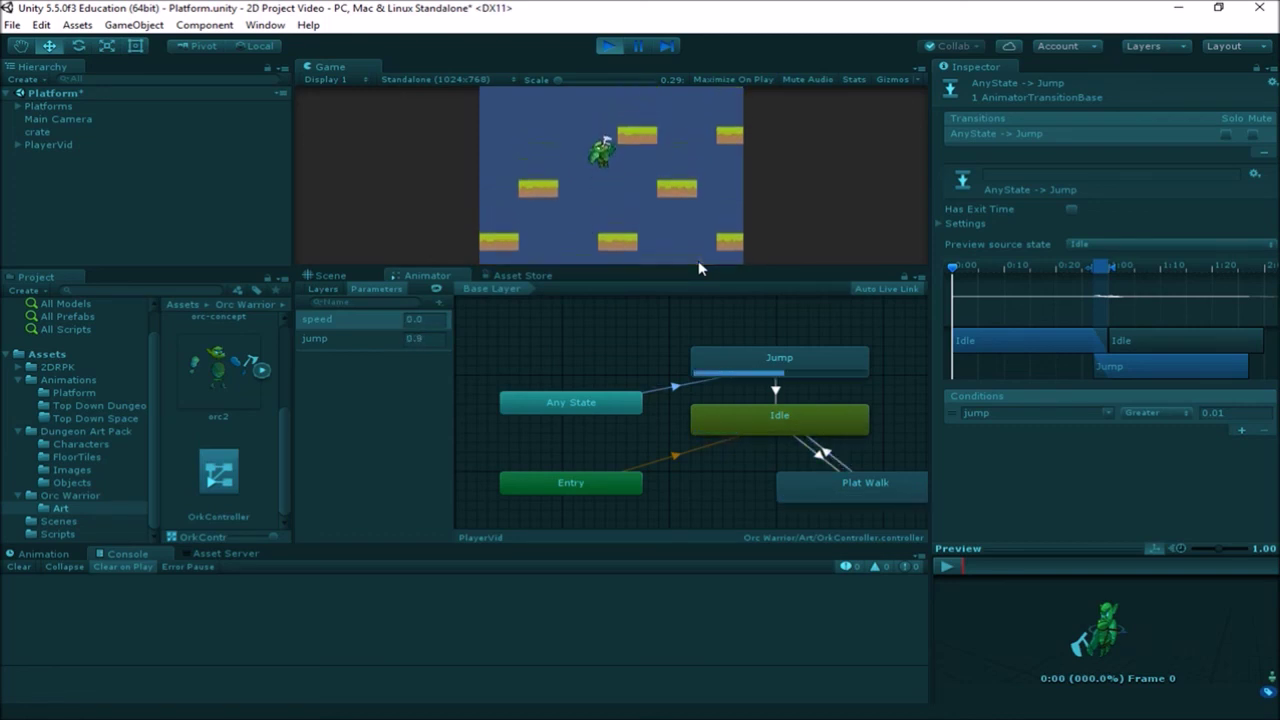
{"action": "key", "text": "space"}
{"action": "key", "text": "Right"}
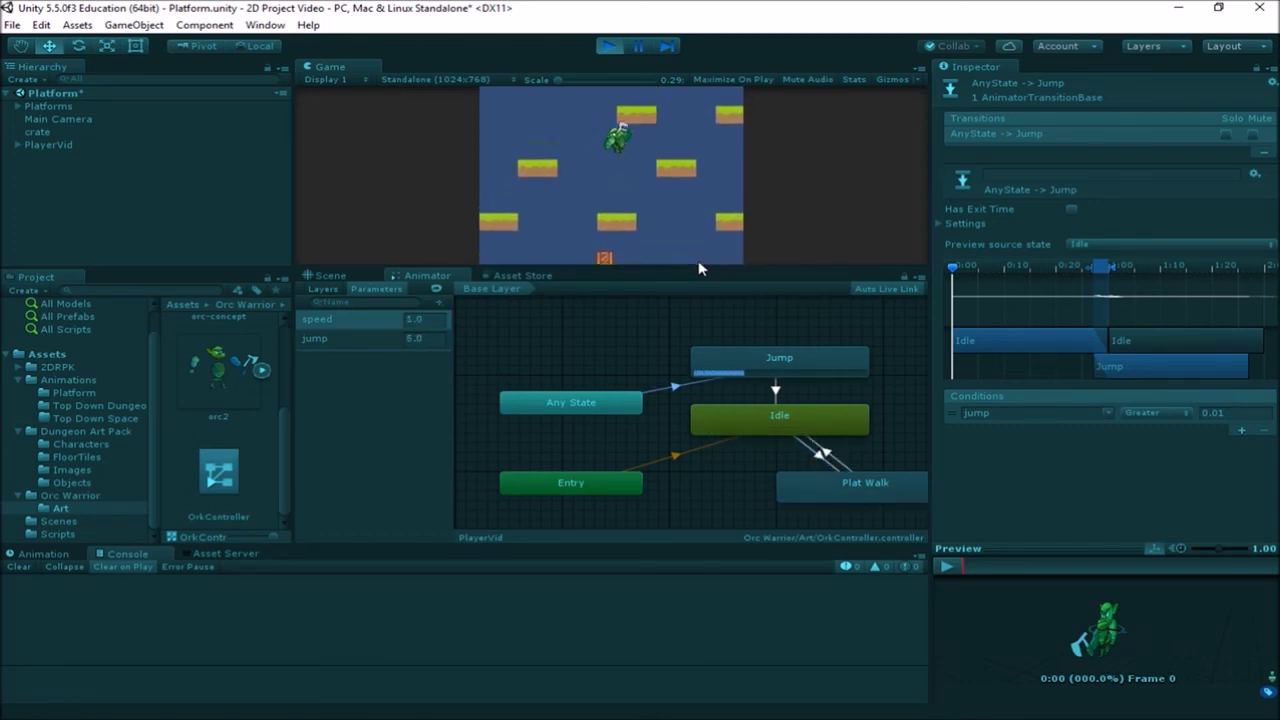
{"action": "key", "text": "Left"}
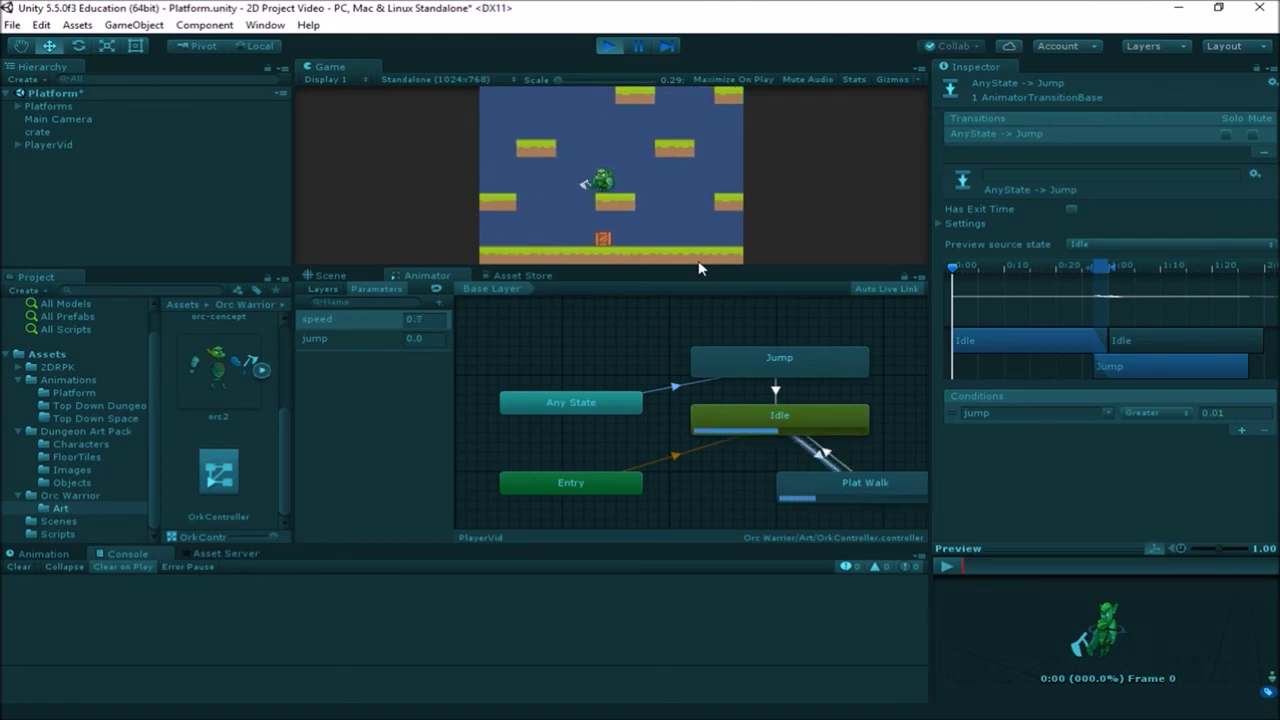
{"action": "key", "text": "space"}
{"action": "key", "text": "Right"}
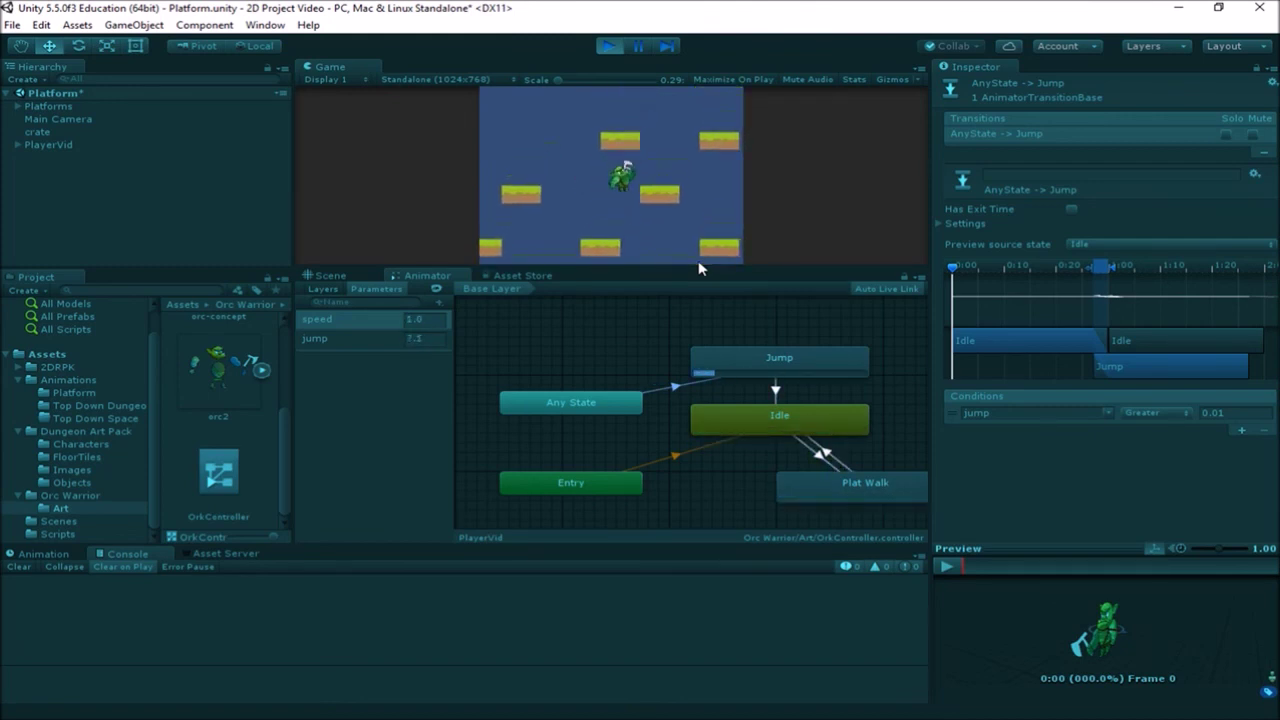
{"action": "key", "text": "Right"}
{"action": "key", "text": "space"}
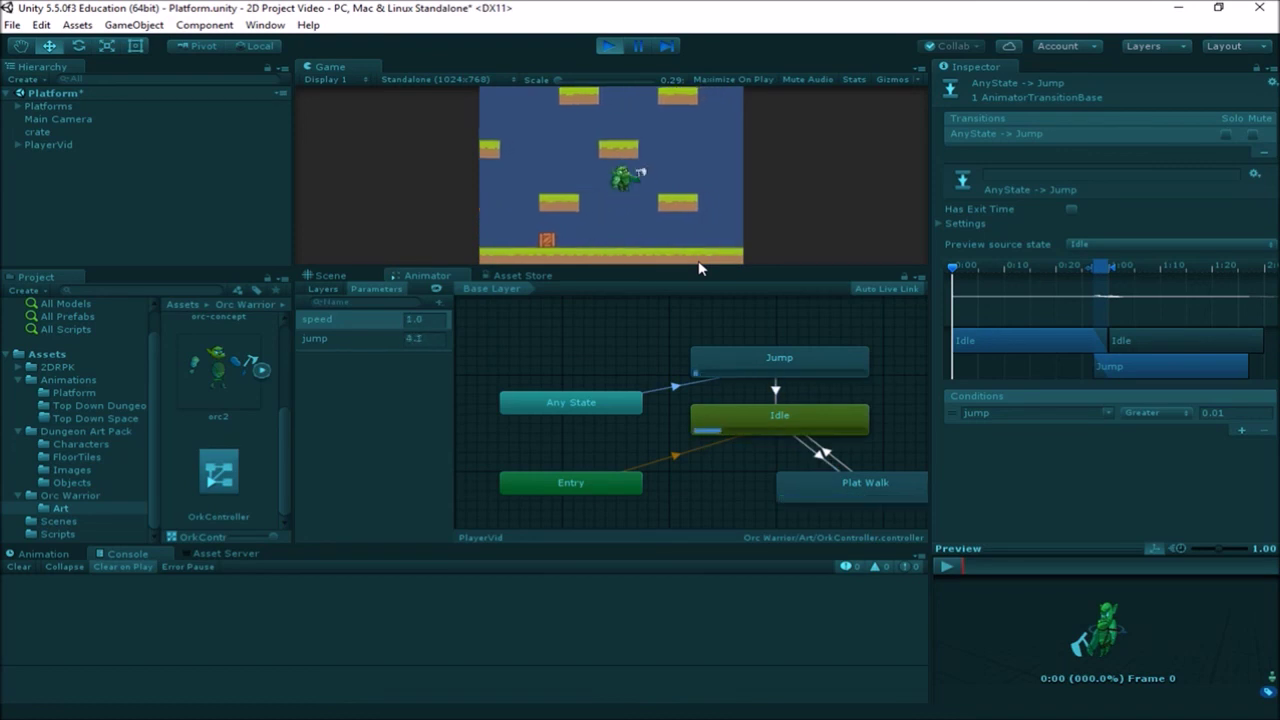
{"action": "key", "text": "Left"}
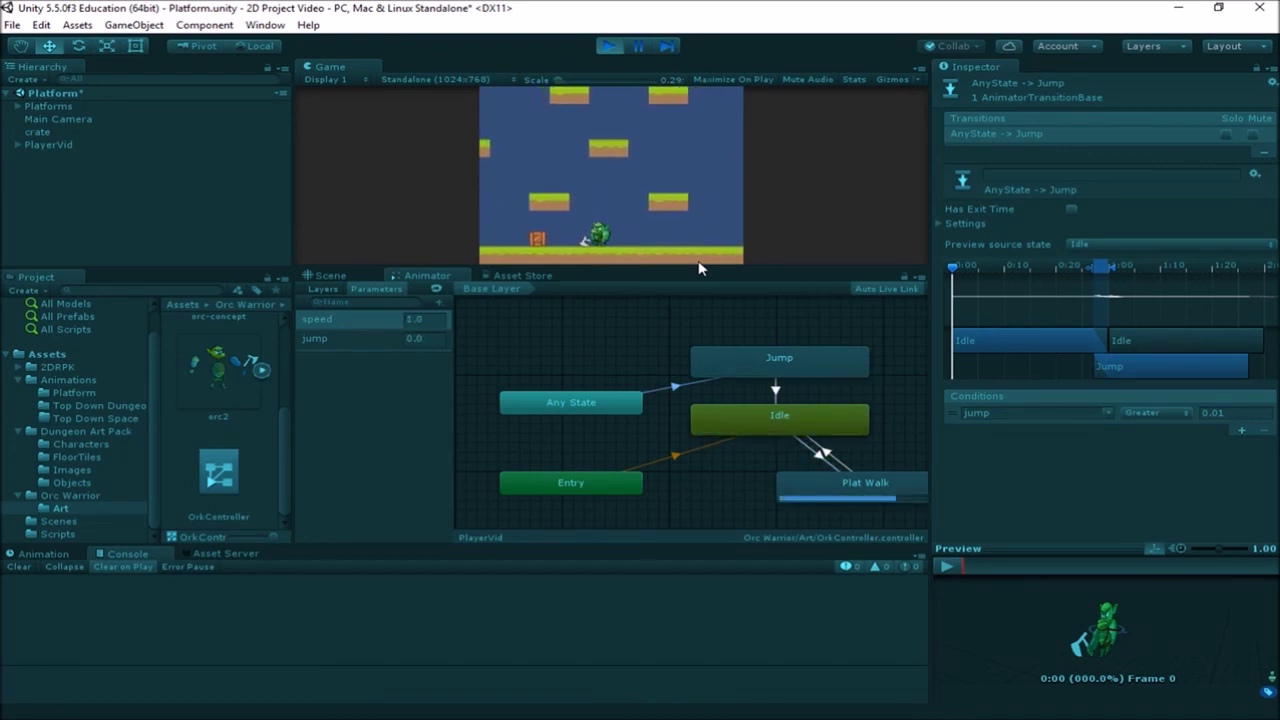
{"action": "key", "text": "space"}
{"action": "key", "text": "space"}
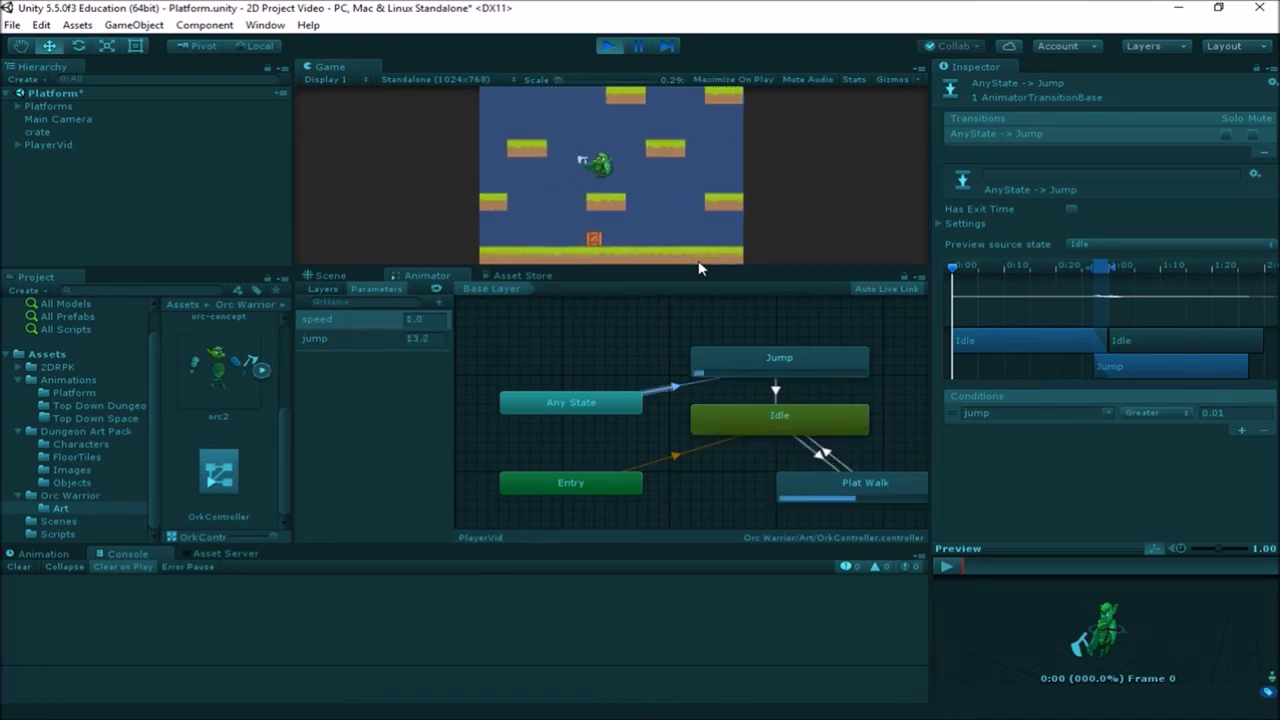
{"action": "key", "text": "Right"}
{"action": "key", "text": "space"}
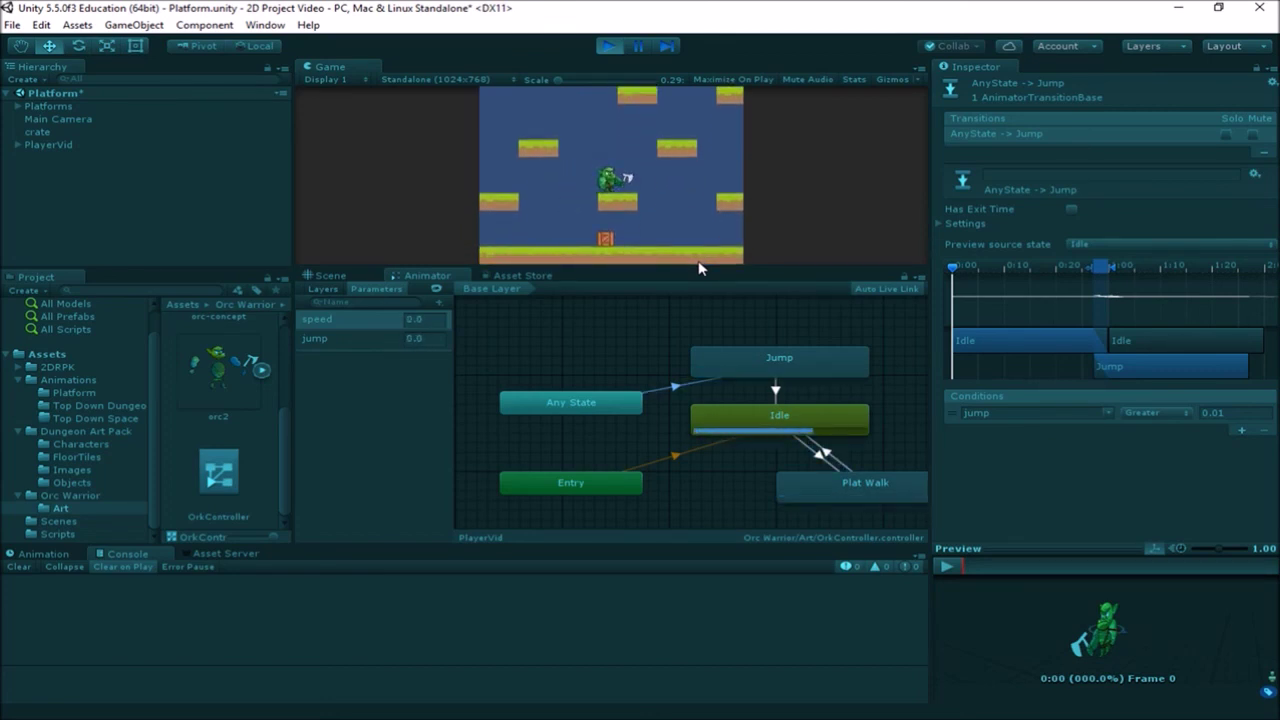
Make the orc jump repeatedly on the platform above the crate while watching the Jump and Idle states
{"action": "key", "text": "space"}
{"action": "key", "text": "space"}
{"action": "key", "text": "space"}
{"action": "key", "text": "space"}
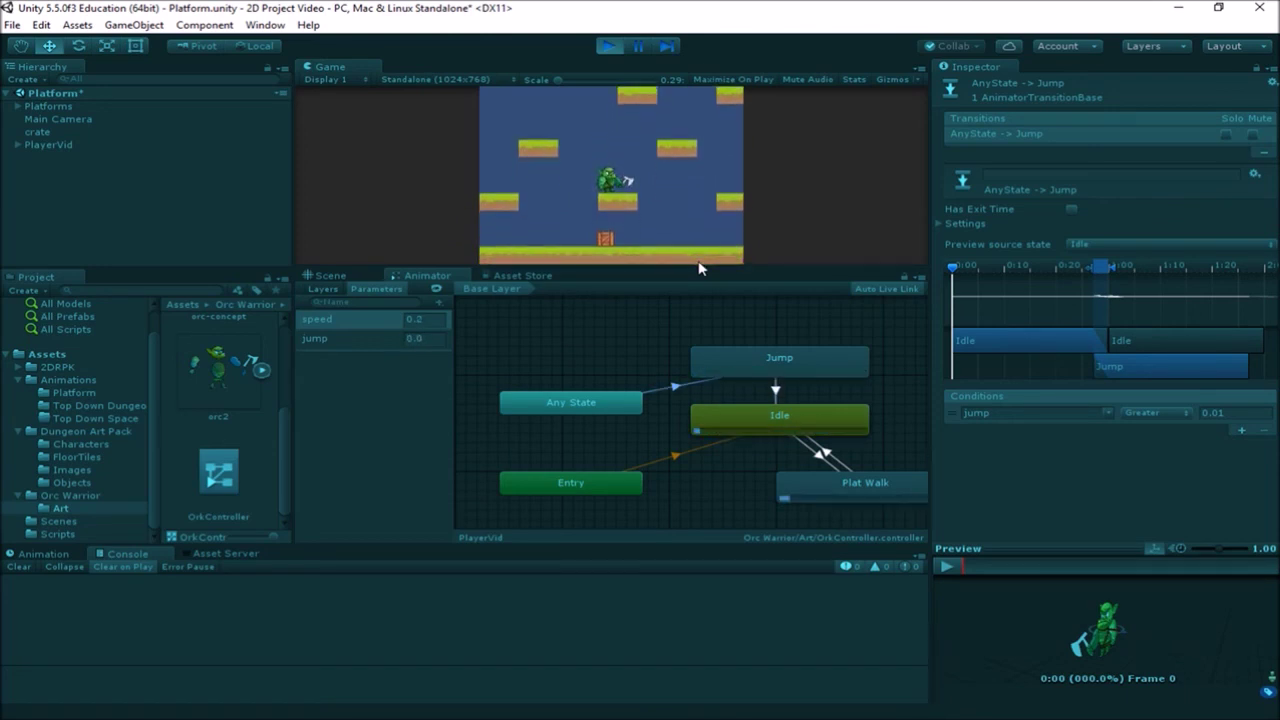
{"action": "key", "text": "space"}
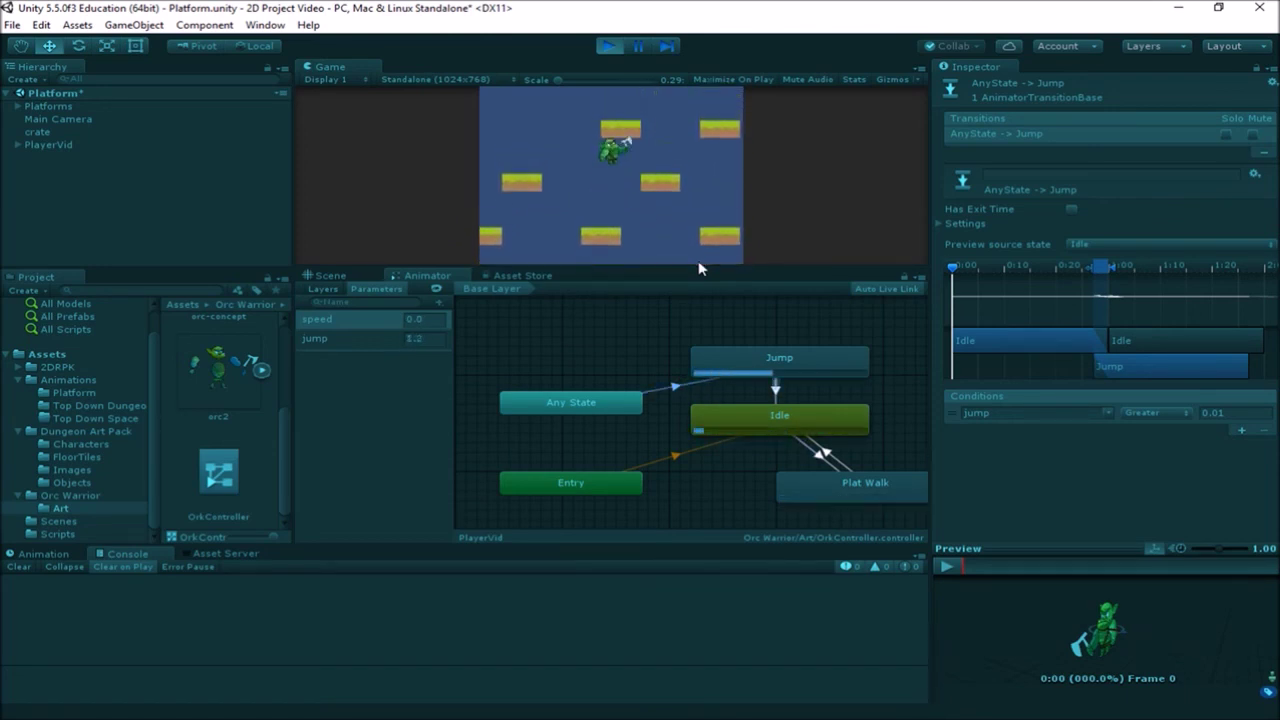
Walk and jump the orc back and forth around the crate to check its state changes, and stop the game
{"action": "key", "text": "Left"}
{"action": "key", "text": "space"}
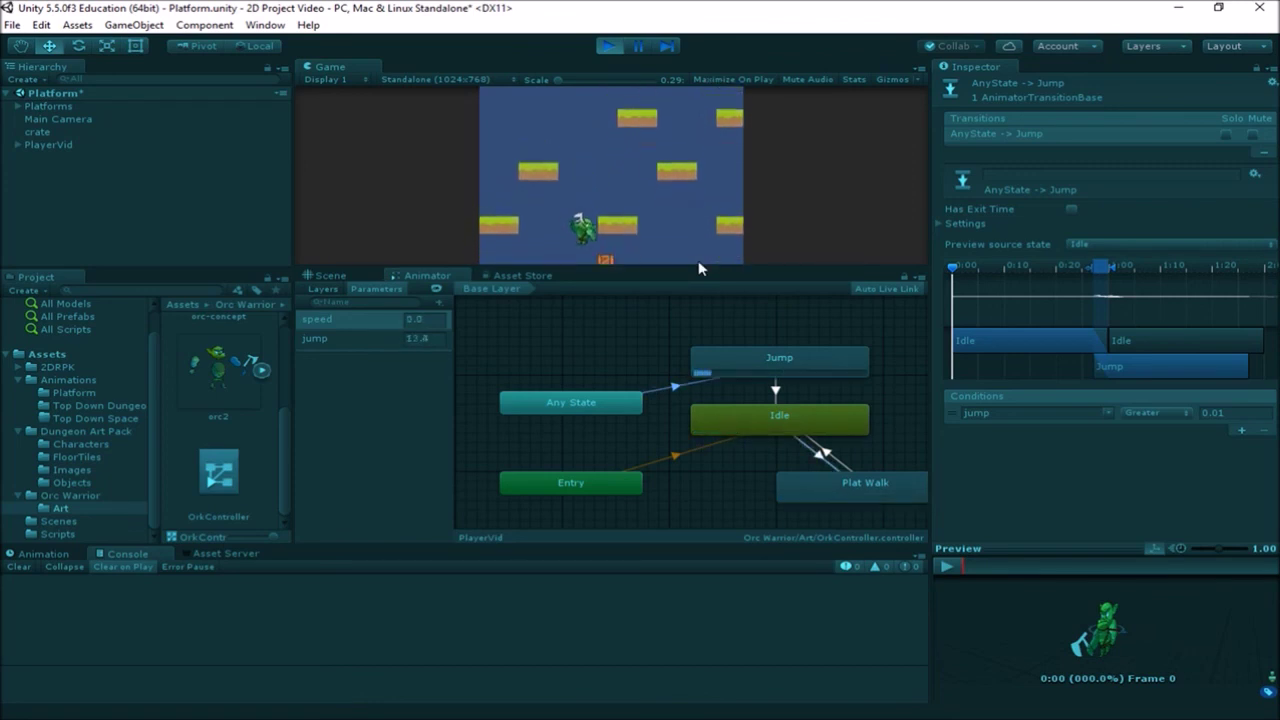
{"action": "key", "text": "Left"}
{"action": "key", "text": "Right"}
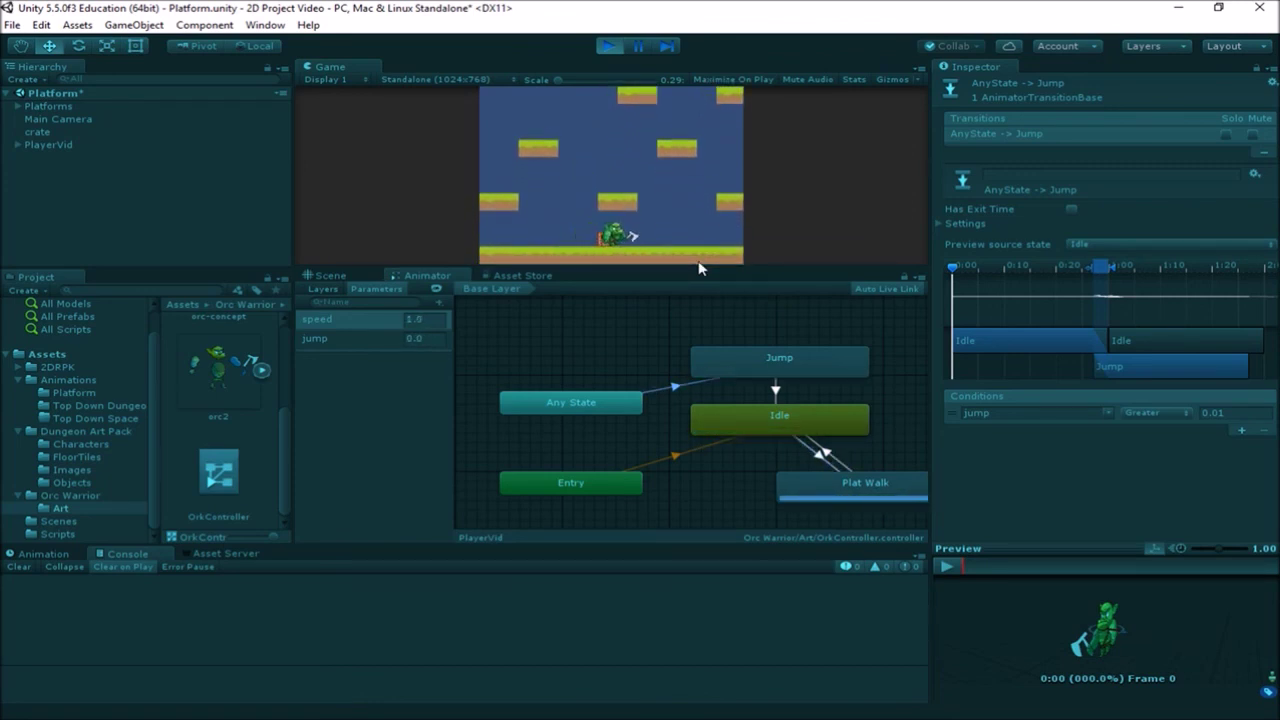
{"action": "key", "text": "Right"}
{"action": "key", "text": "space"}
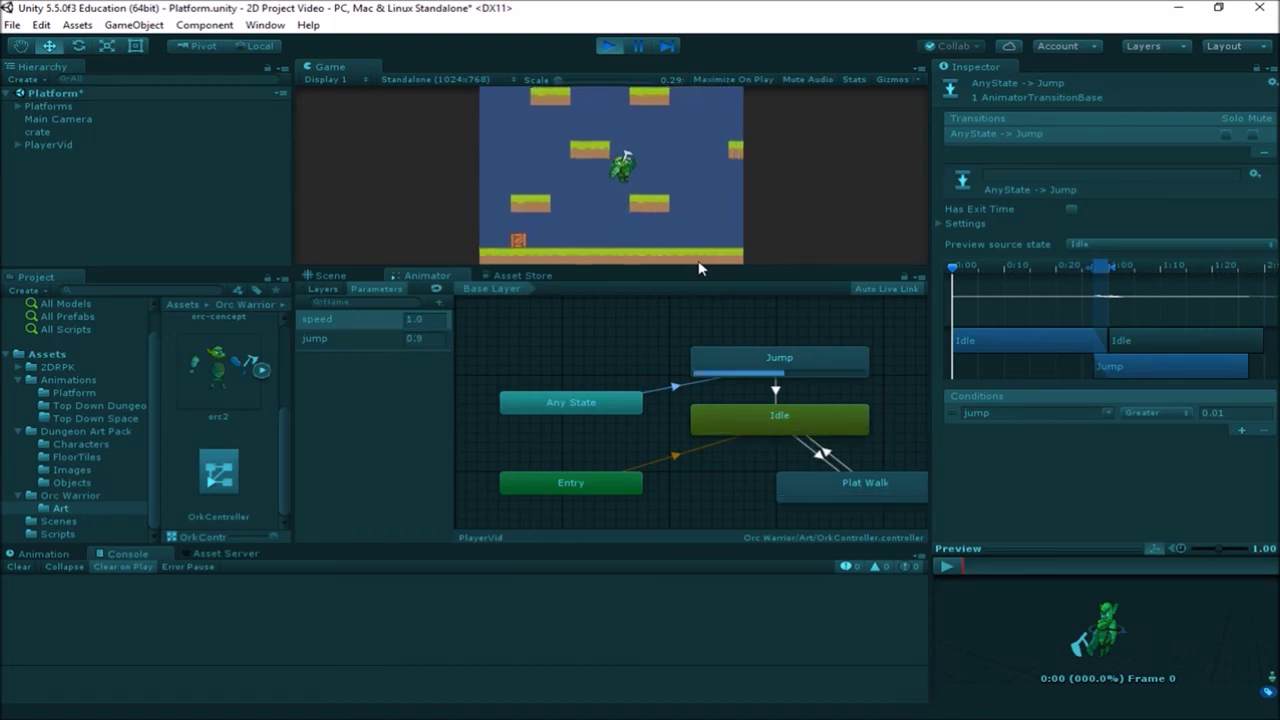
{"action": "key", "text": "Left"}
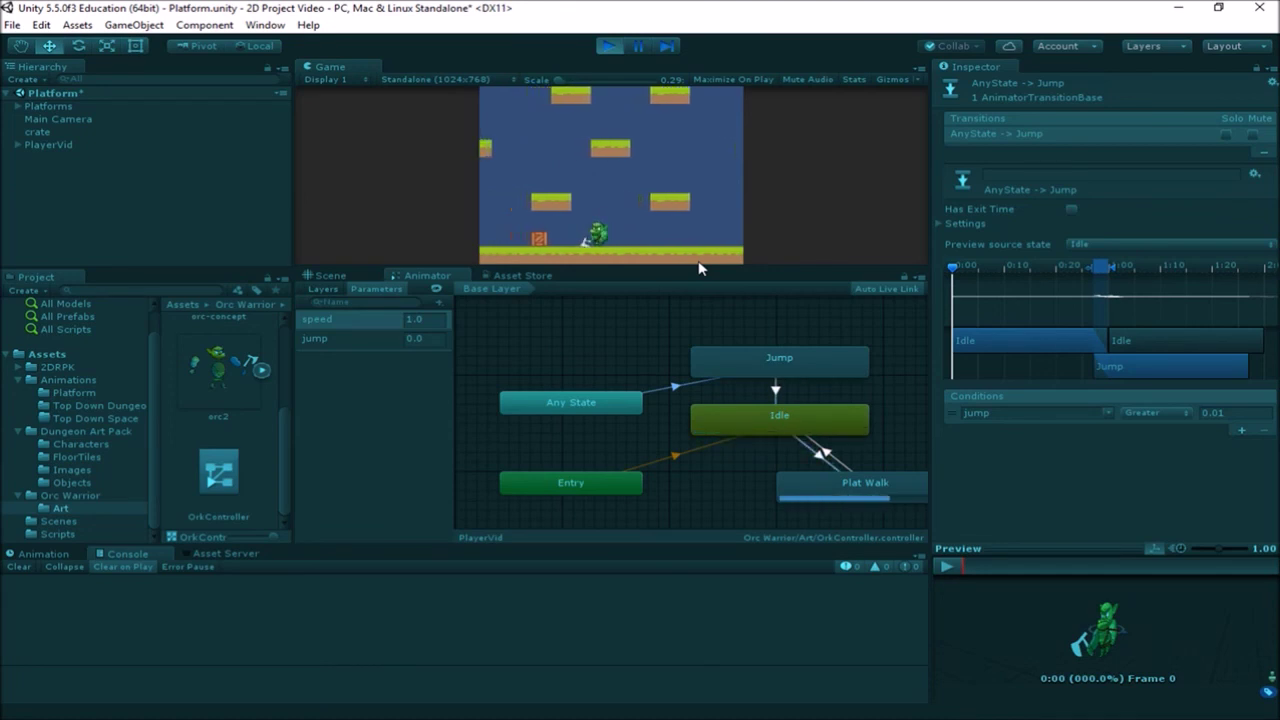
{"action": "key", "text": "space"}
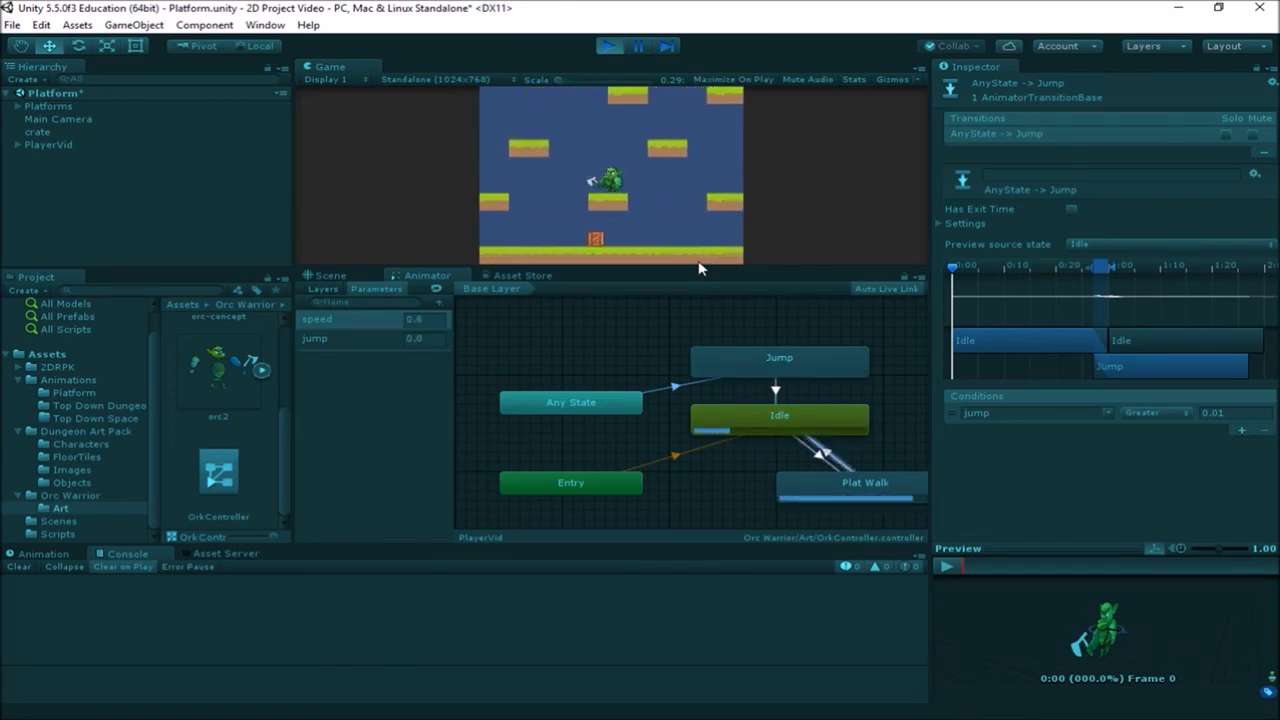
{"action": "key", "text": "space"}
{"action": "key", "text": "Left"}
{"action": "key", "text": "Right"}
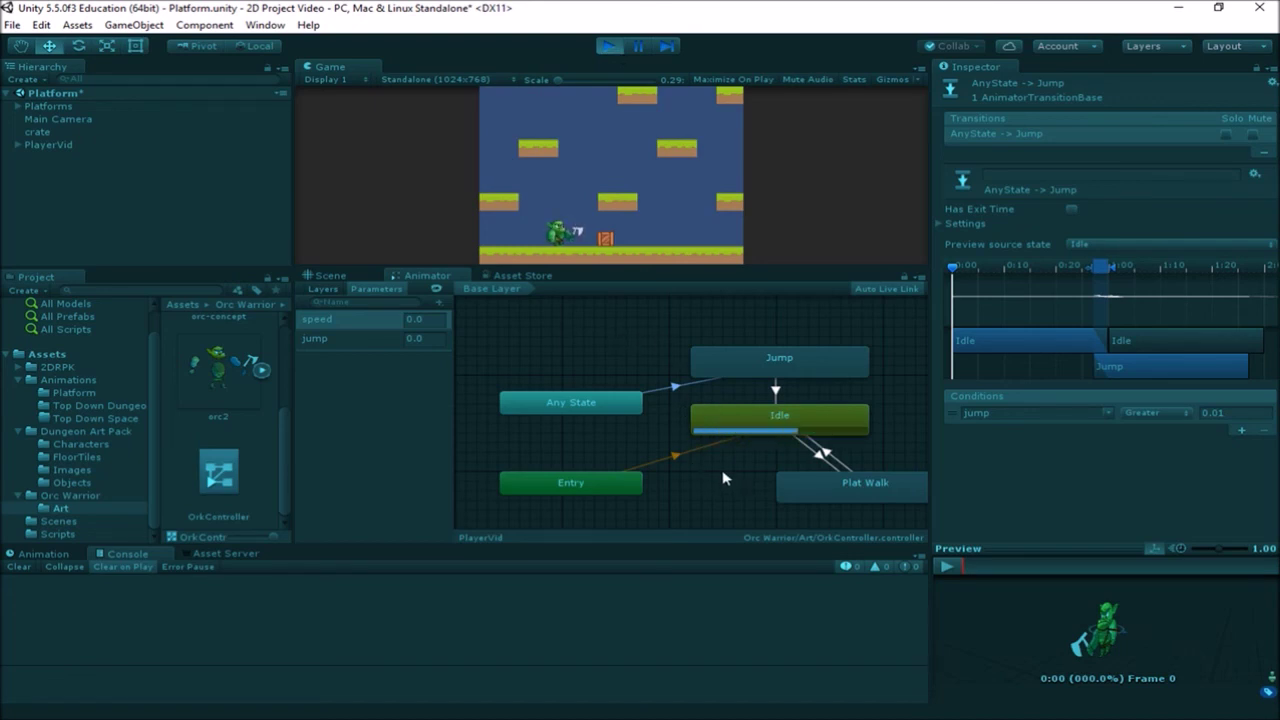
{"action": "left_click", "coordinate": [608, 47]}
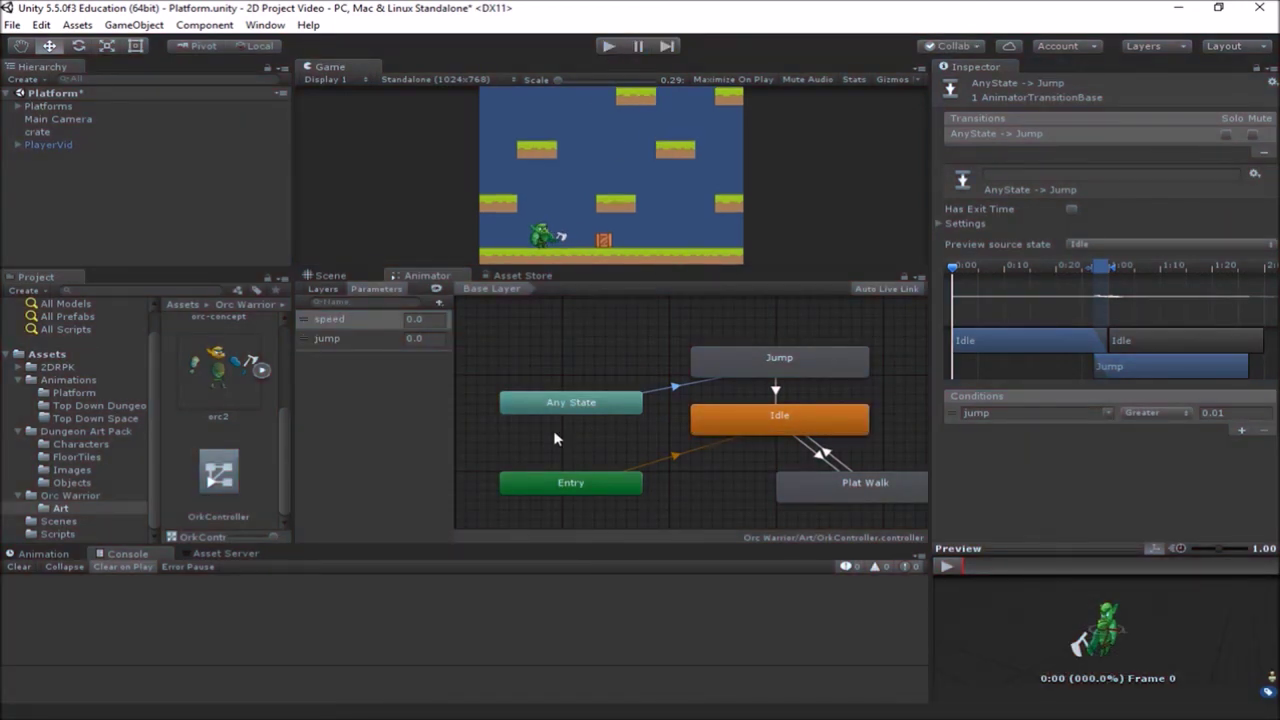
{"action": "key", "text": "alt+Tab"}
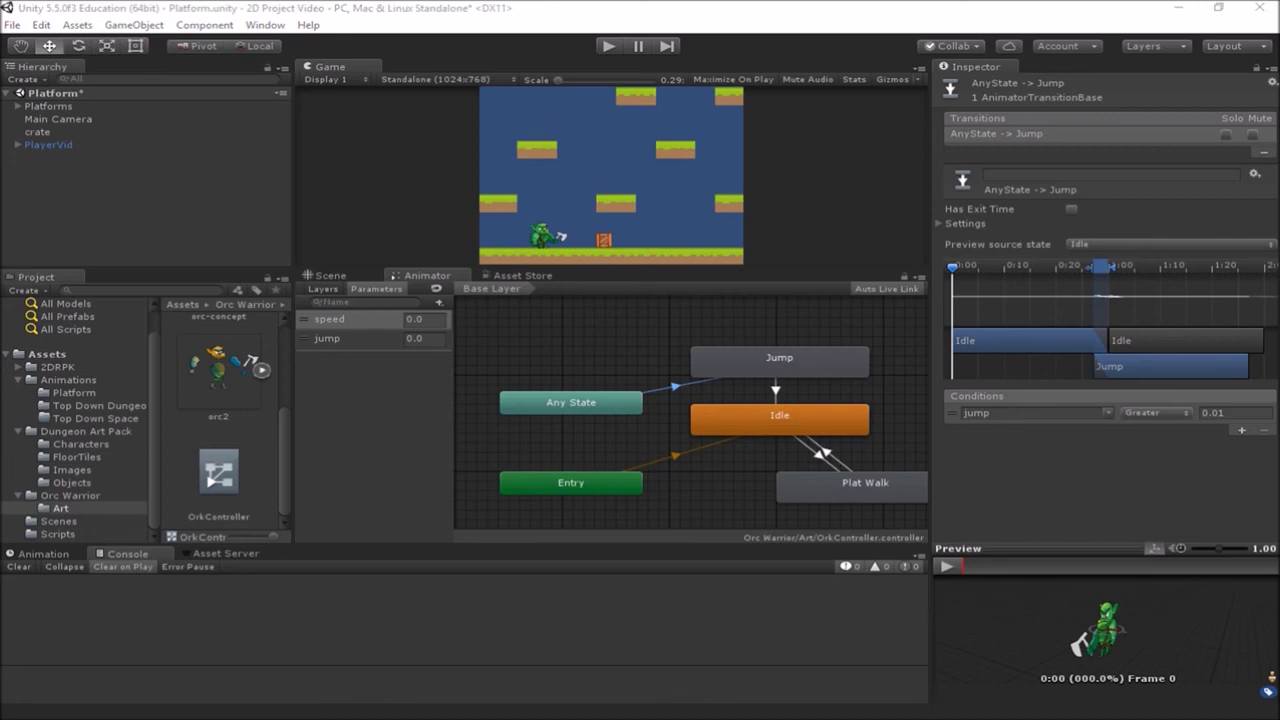